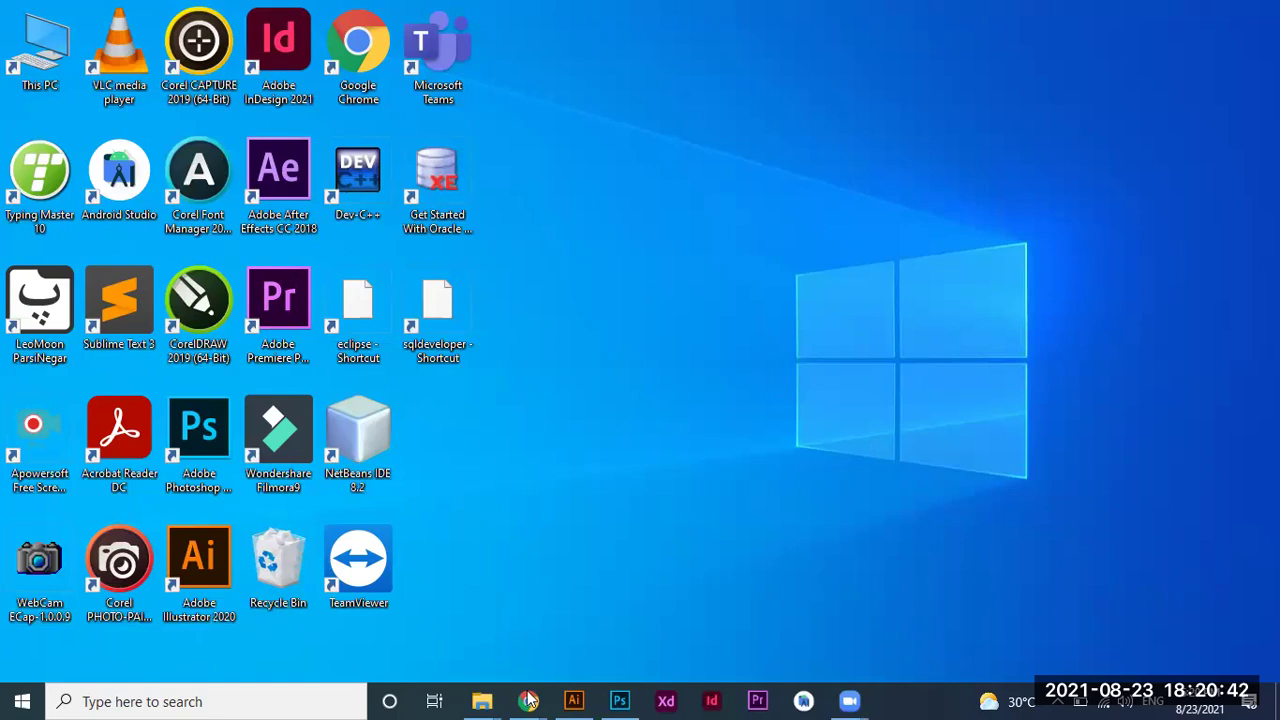
Refresh the Windows desktop, then bring up Photoshop's blank Untitled-1 document at 50%.
right_click(757, 217)
click(819, 268)
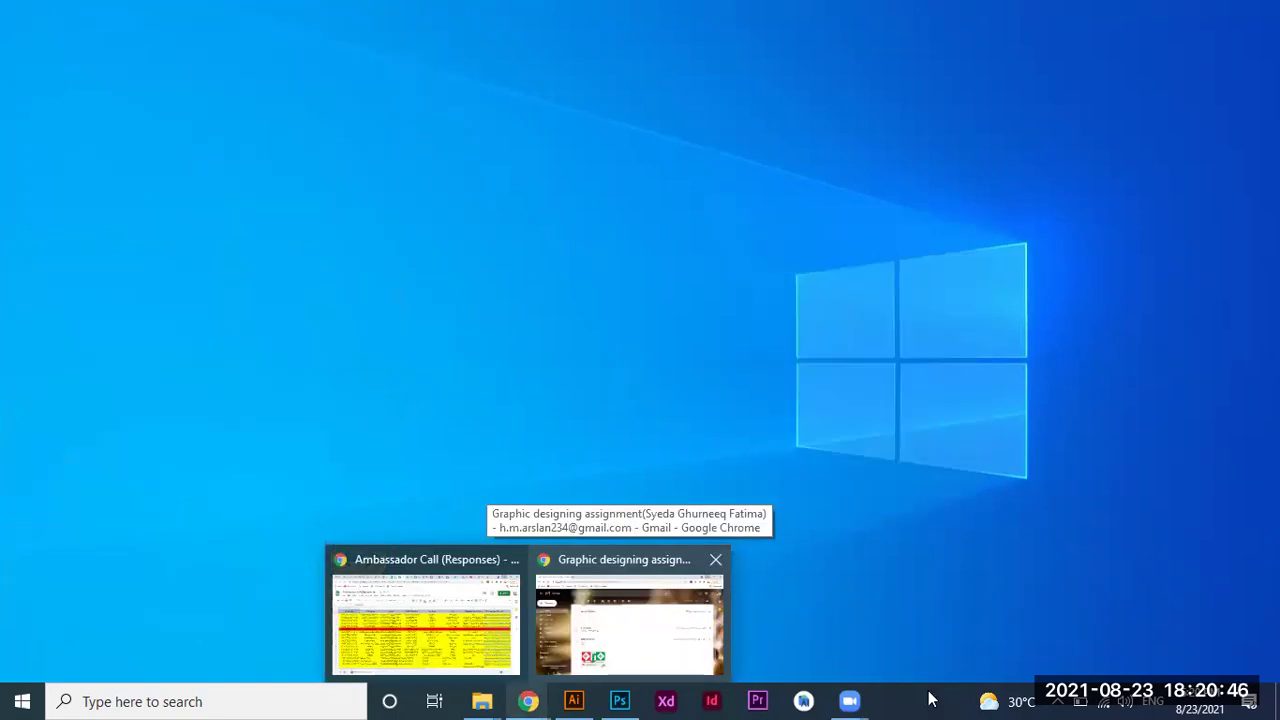
click(620, 700)
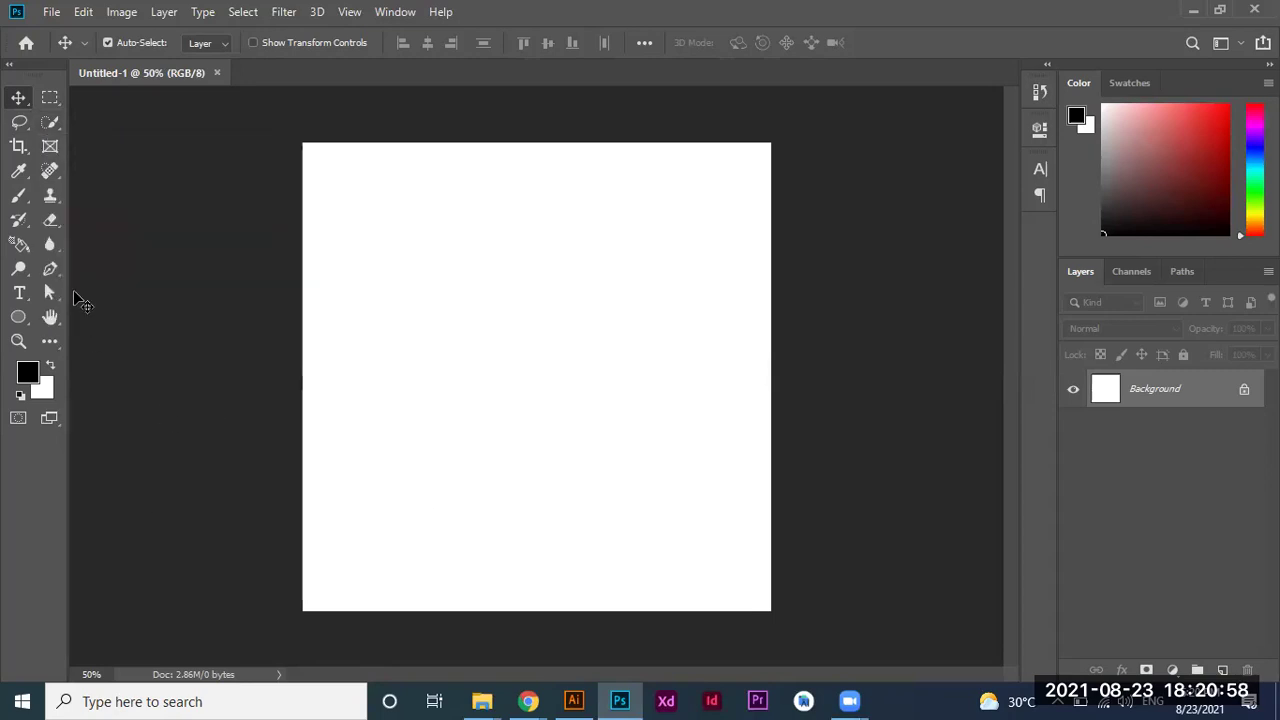
Unlock the Background layer and draw a red 856 × 420 px Rectangle 1 near the canvas top.
click(1242, 389)
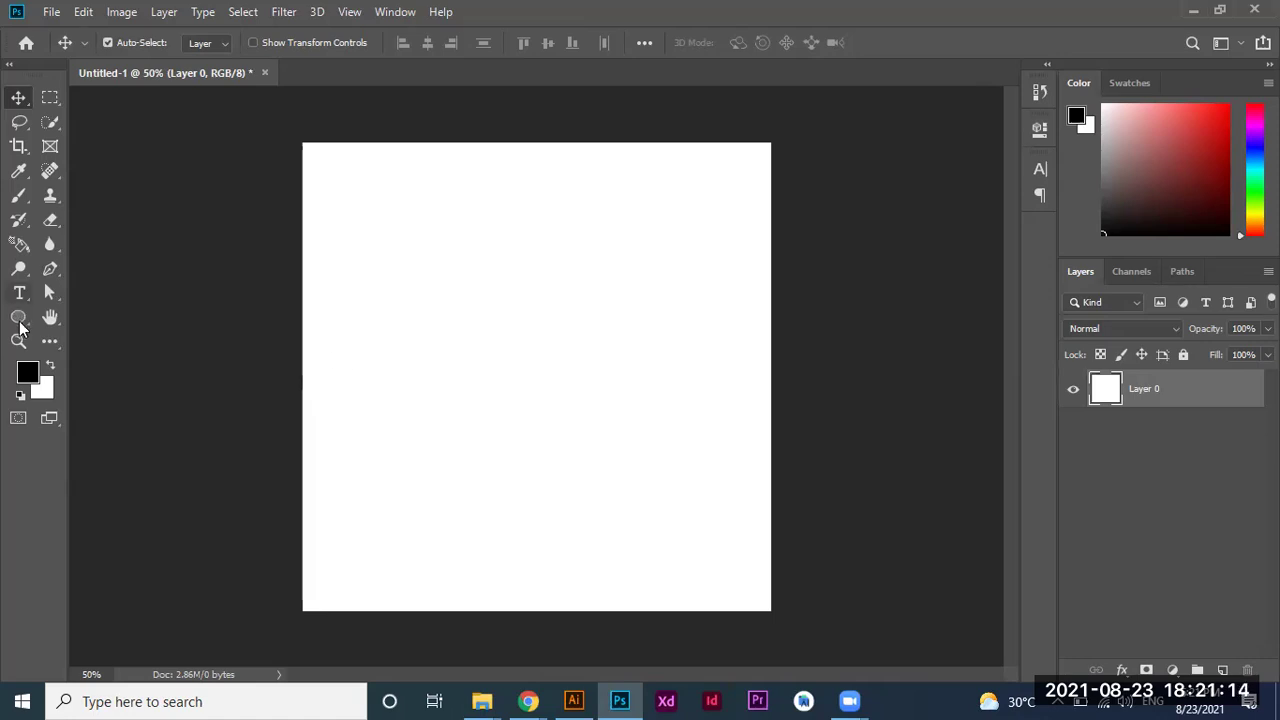
click(19, 320)
click(81, 317)
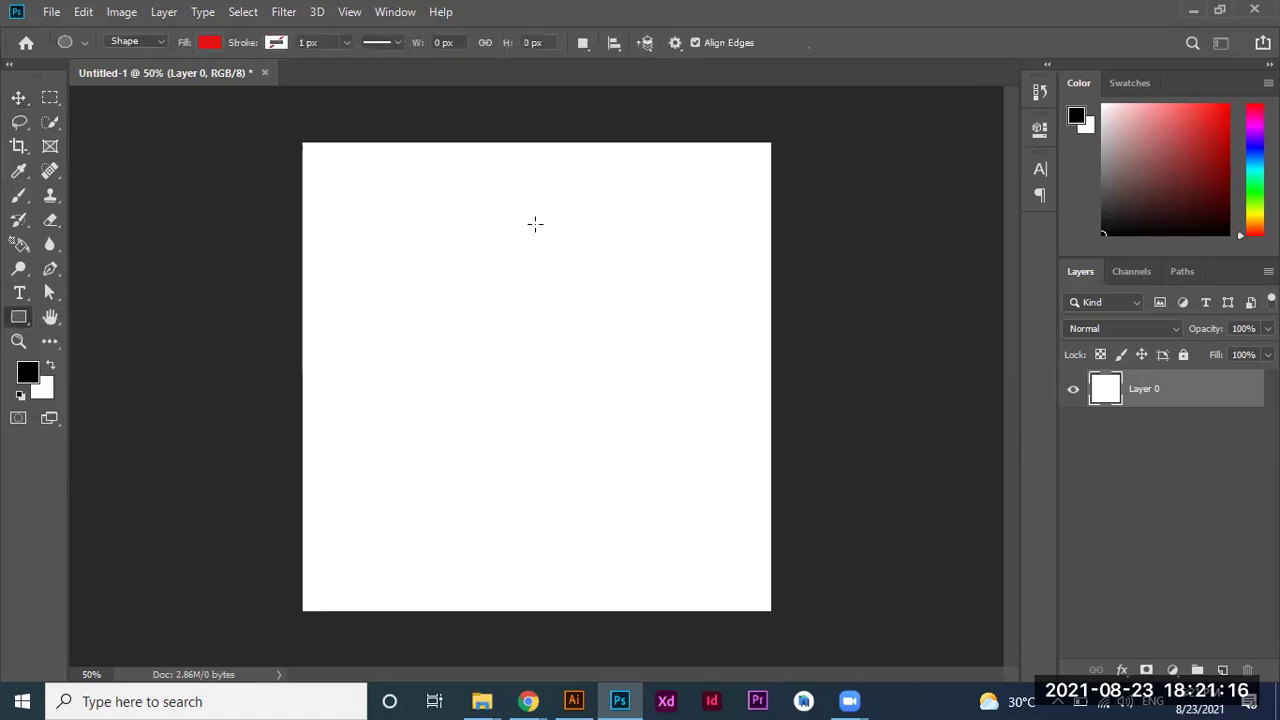
drag(337, 181, 735, 377)
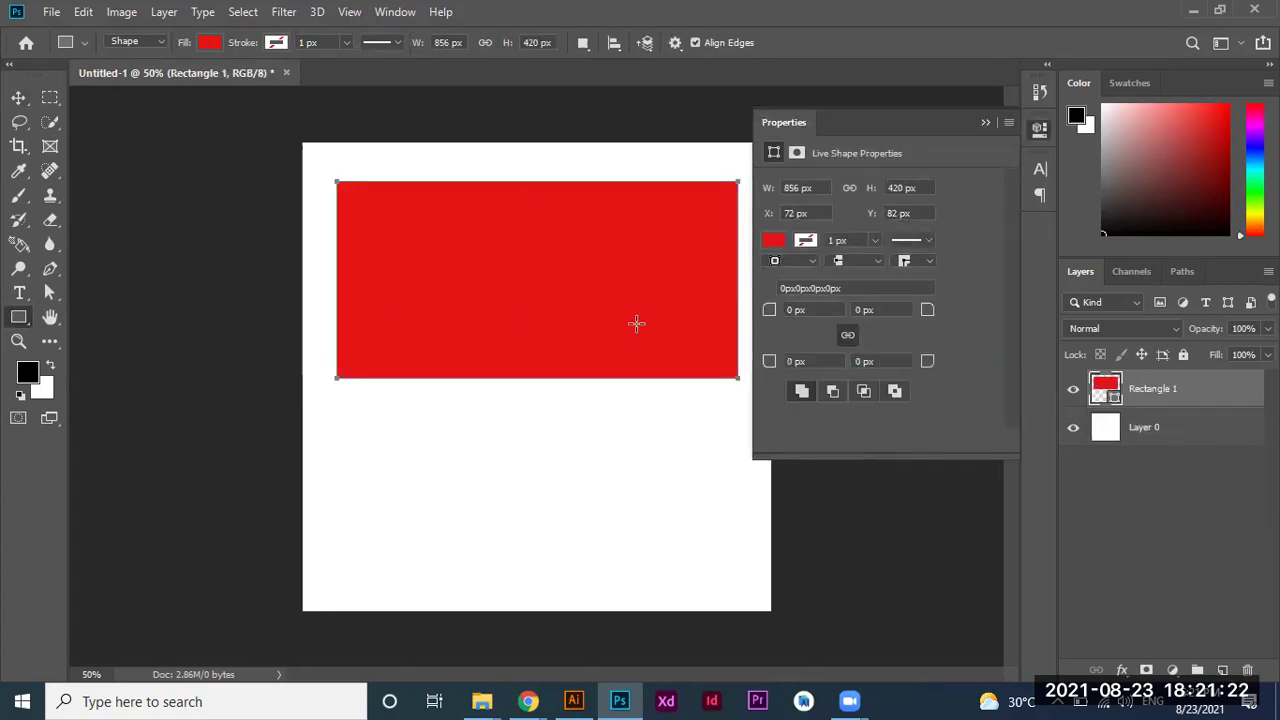
click(986, 123)
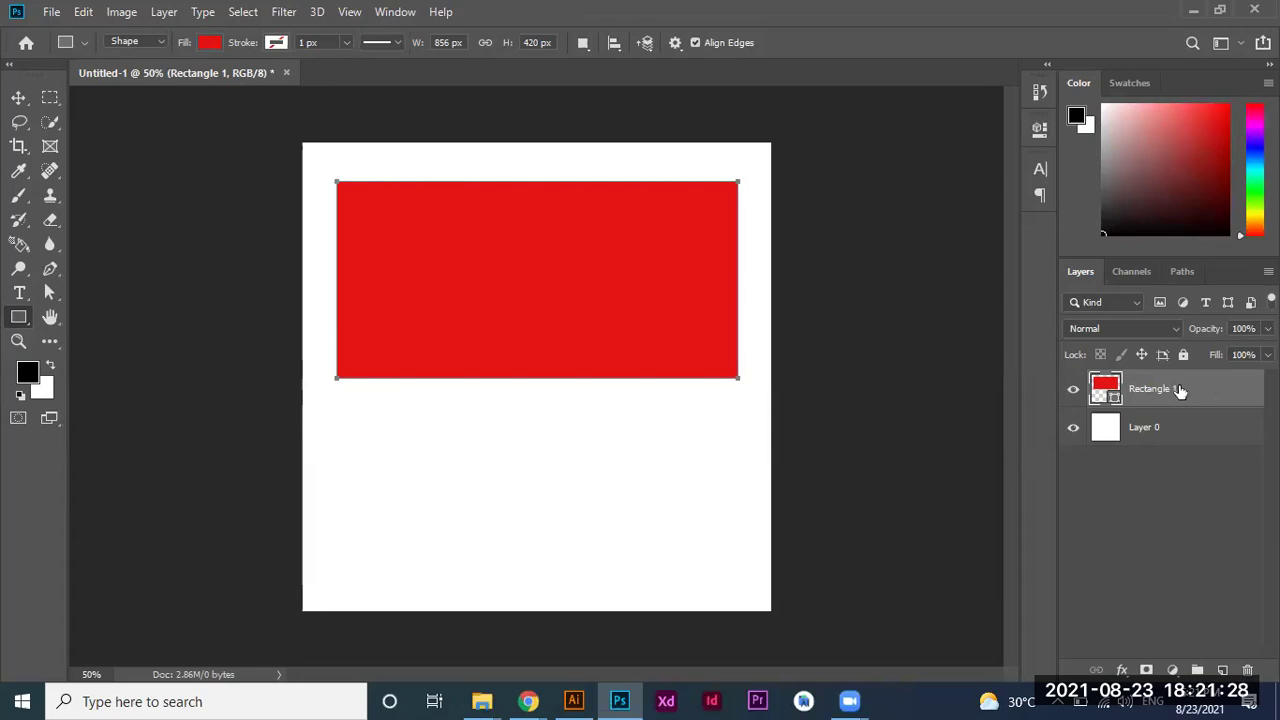
click(1165, 433)
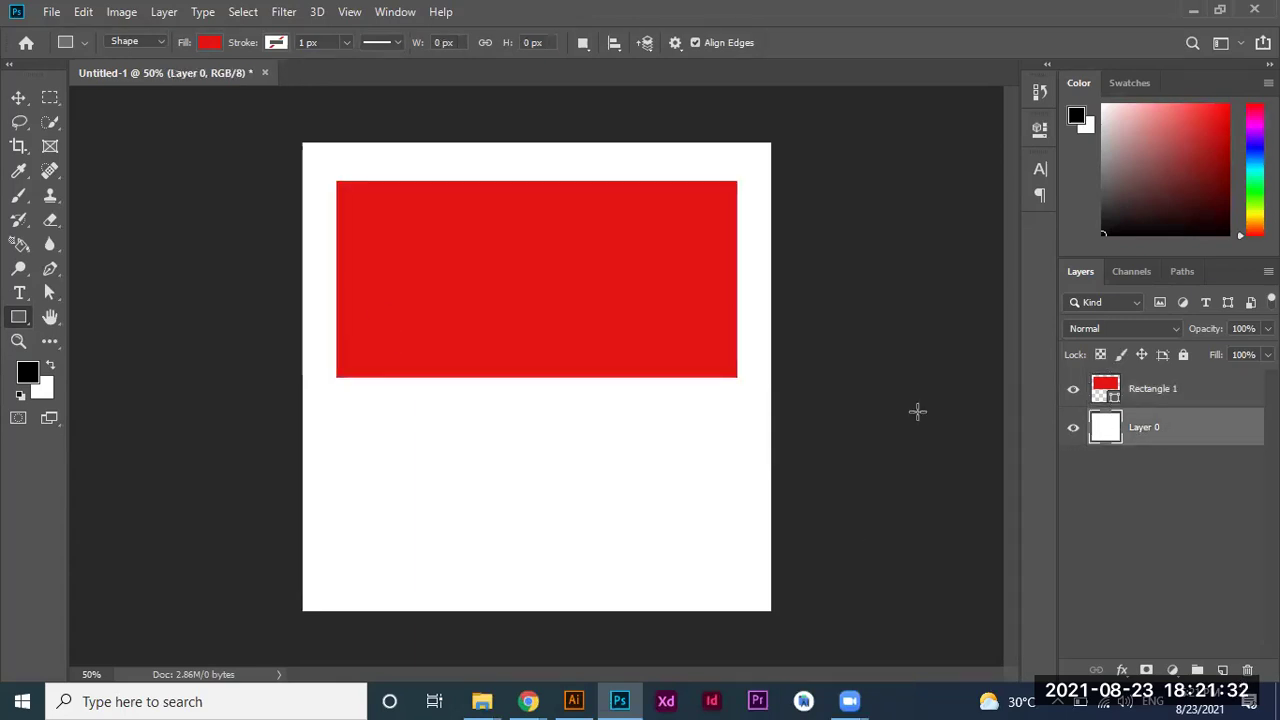
click(1183, 400)
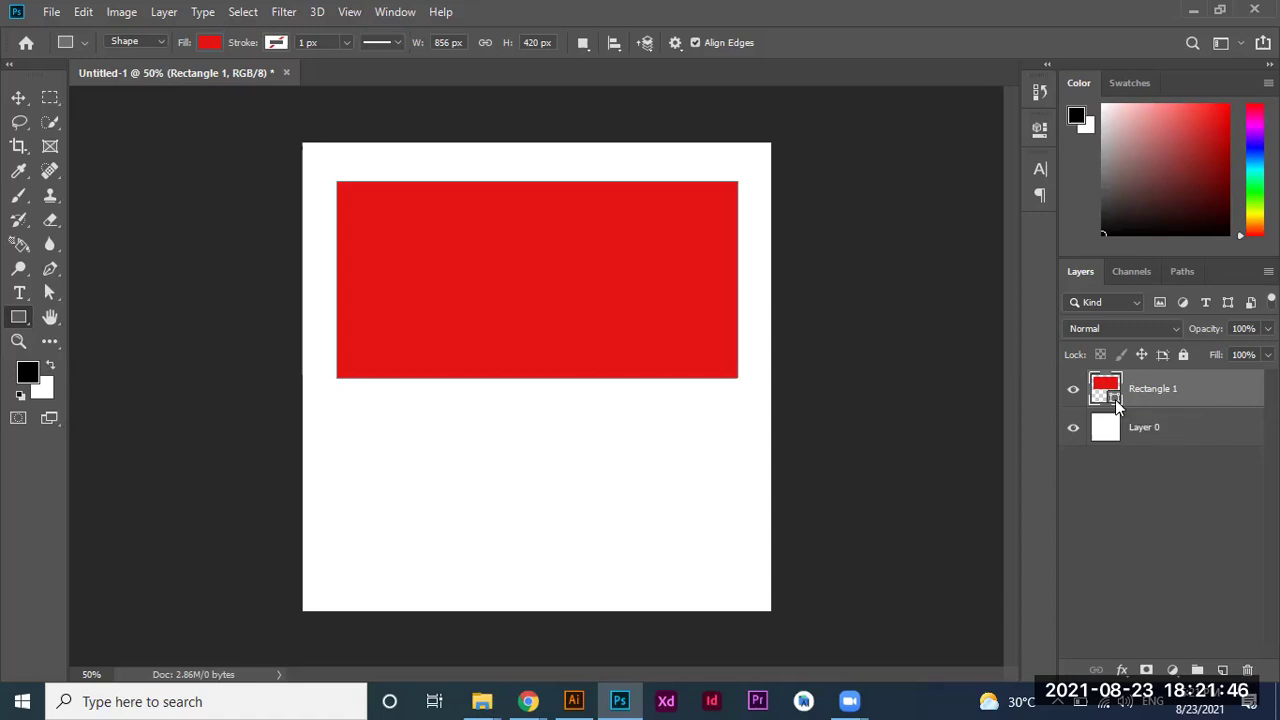
Recolour Rectangle 1's fill to a deep blue (around 2854d4) and show its shape properties.
double_click(1115, 399)
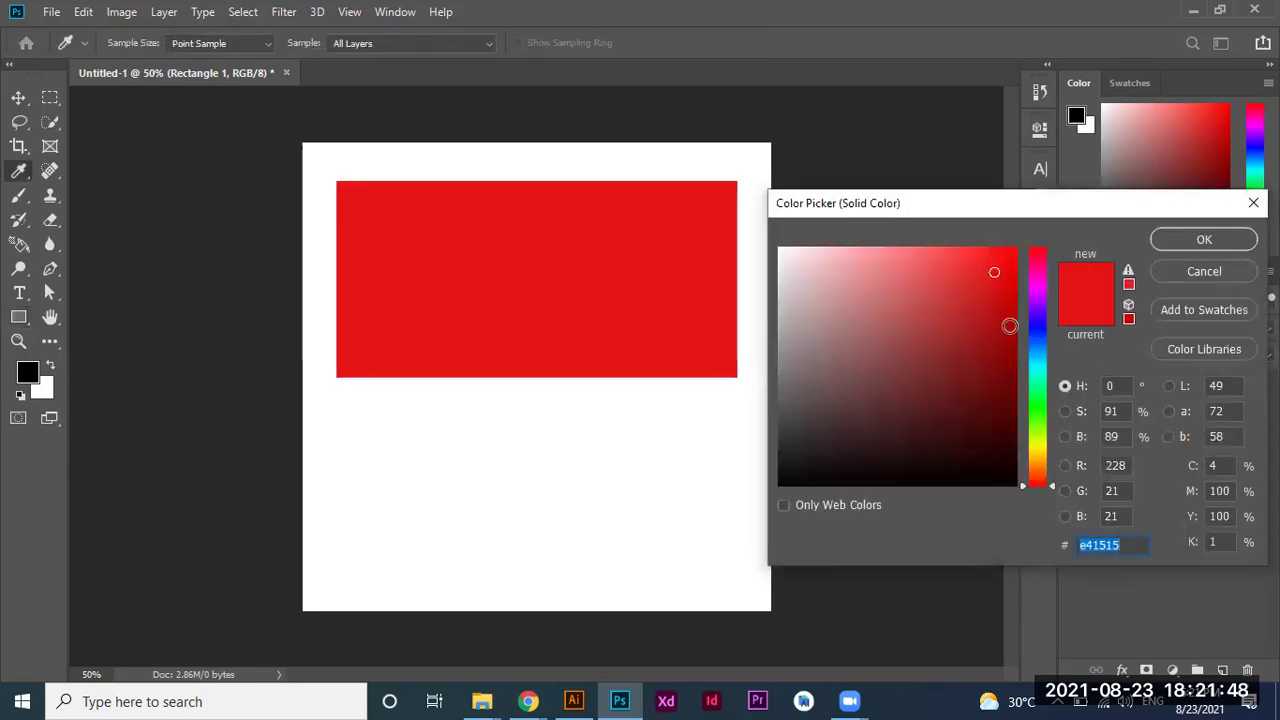
text(2854d4)
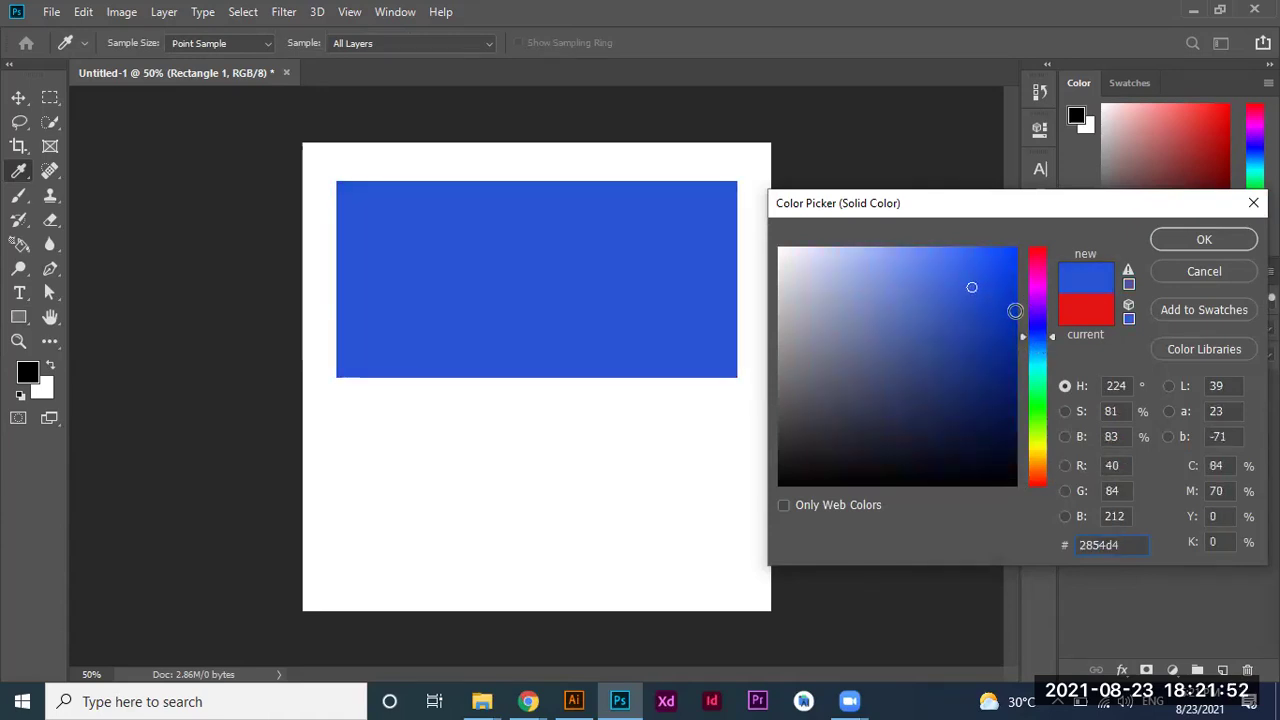
click(1014, 307)
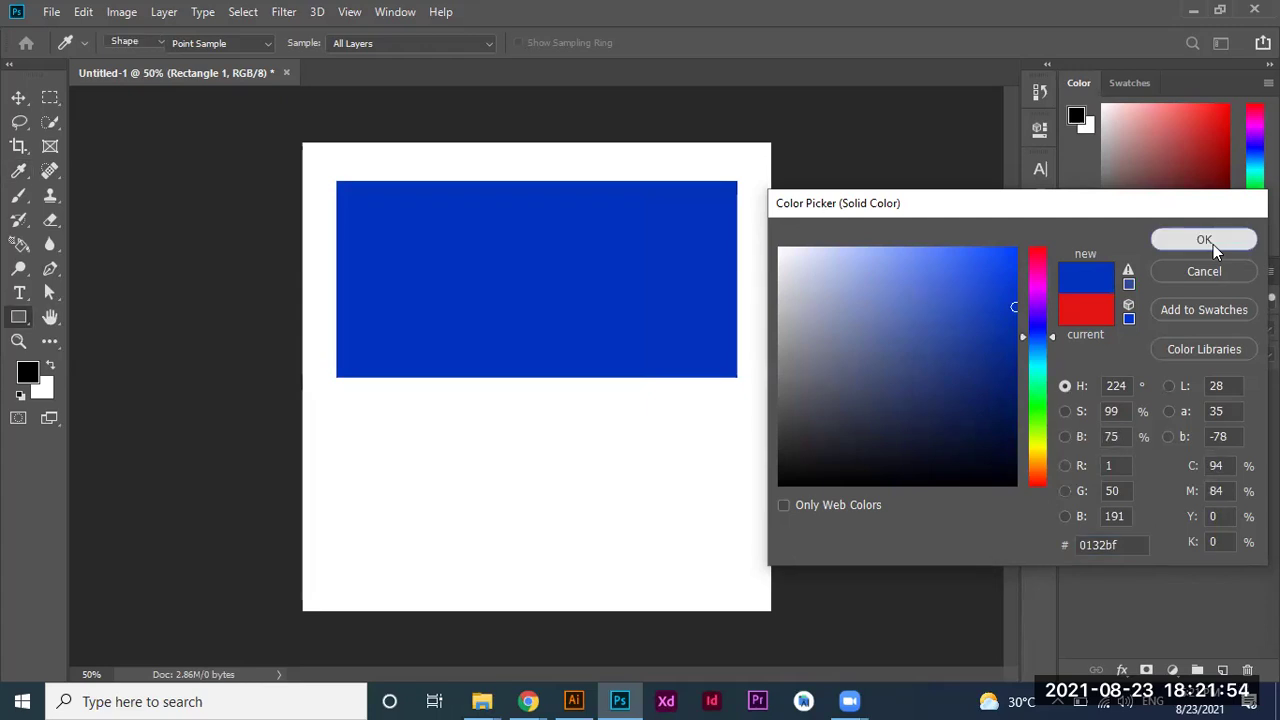
click(1204, 240)
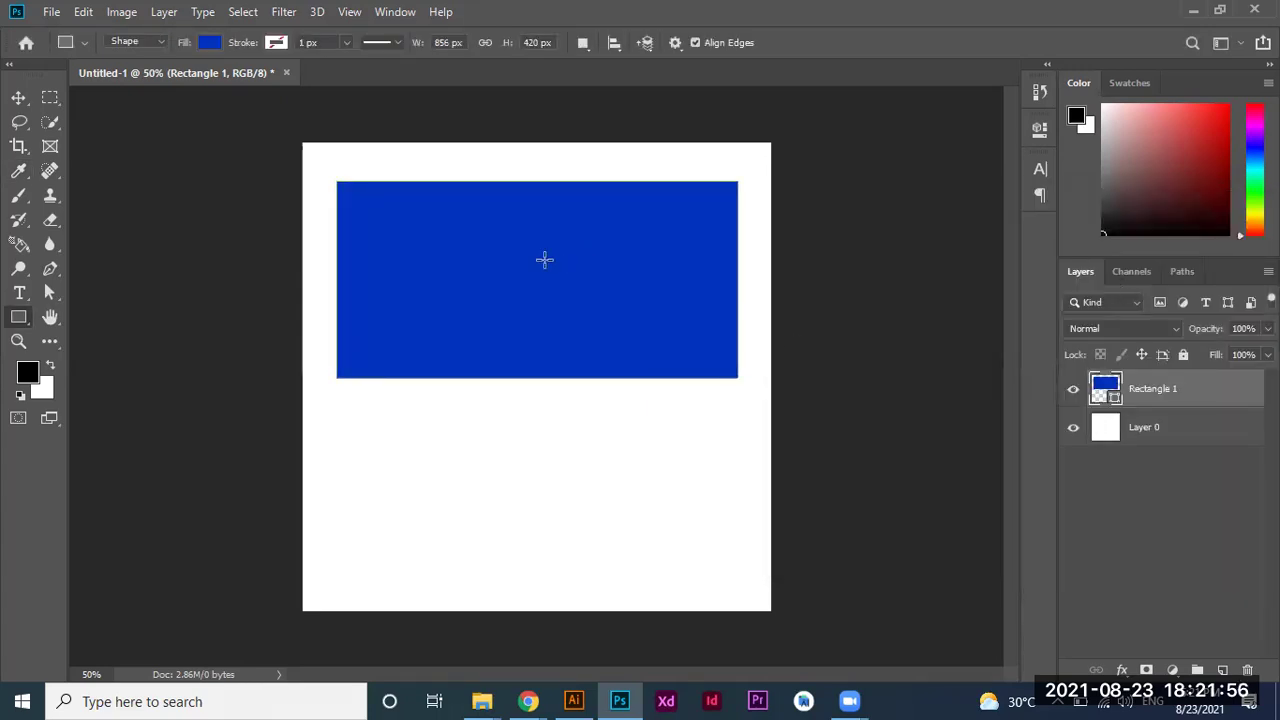
key(v)
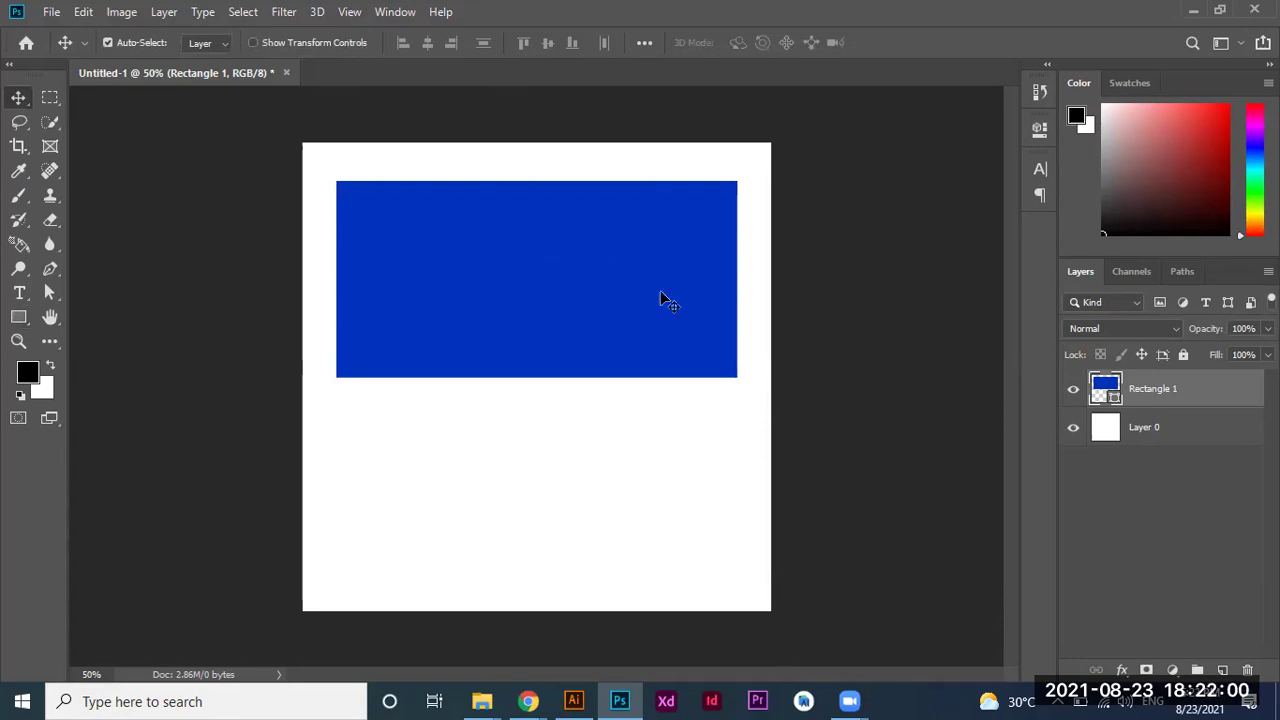
click(1040, 129)
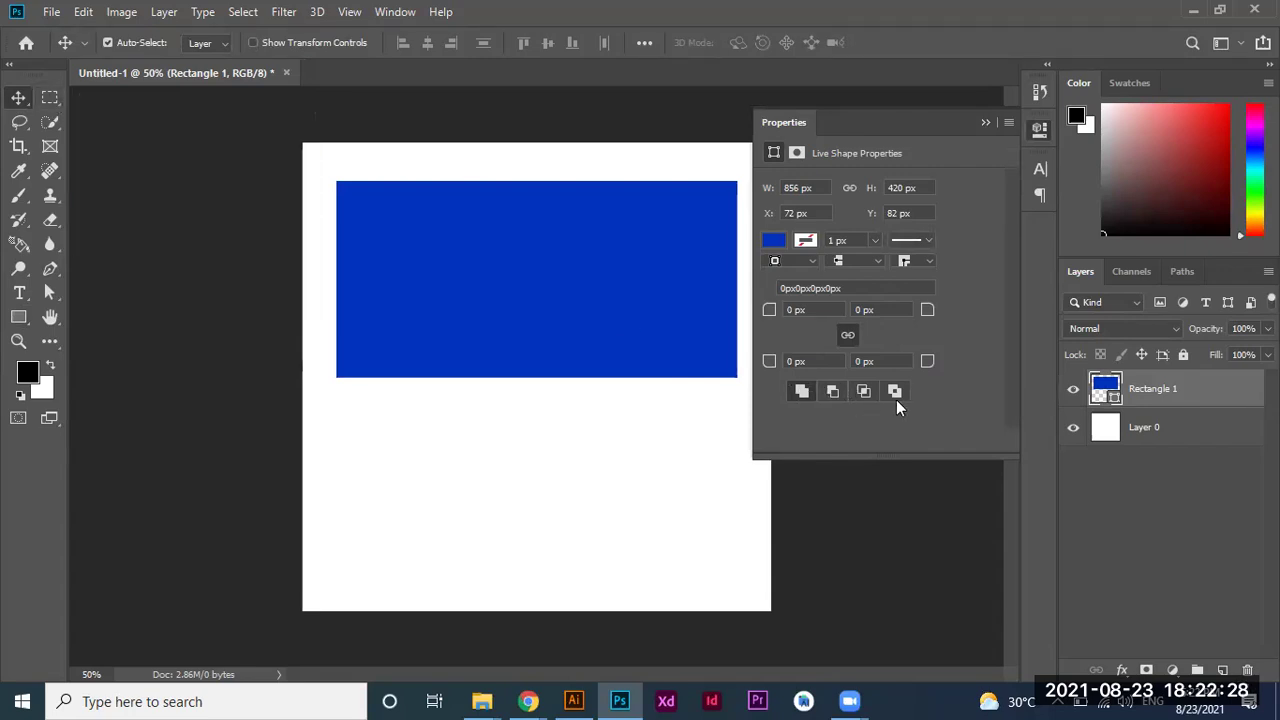
Draw a 570 × 578 px circle, Ellipse 1, over the rectangle's middle.
click(985, 122)
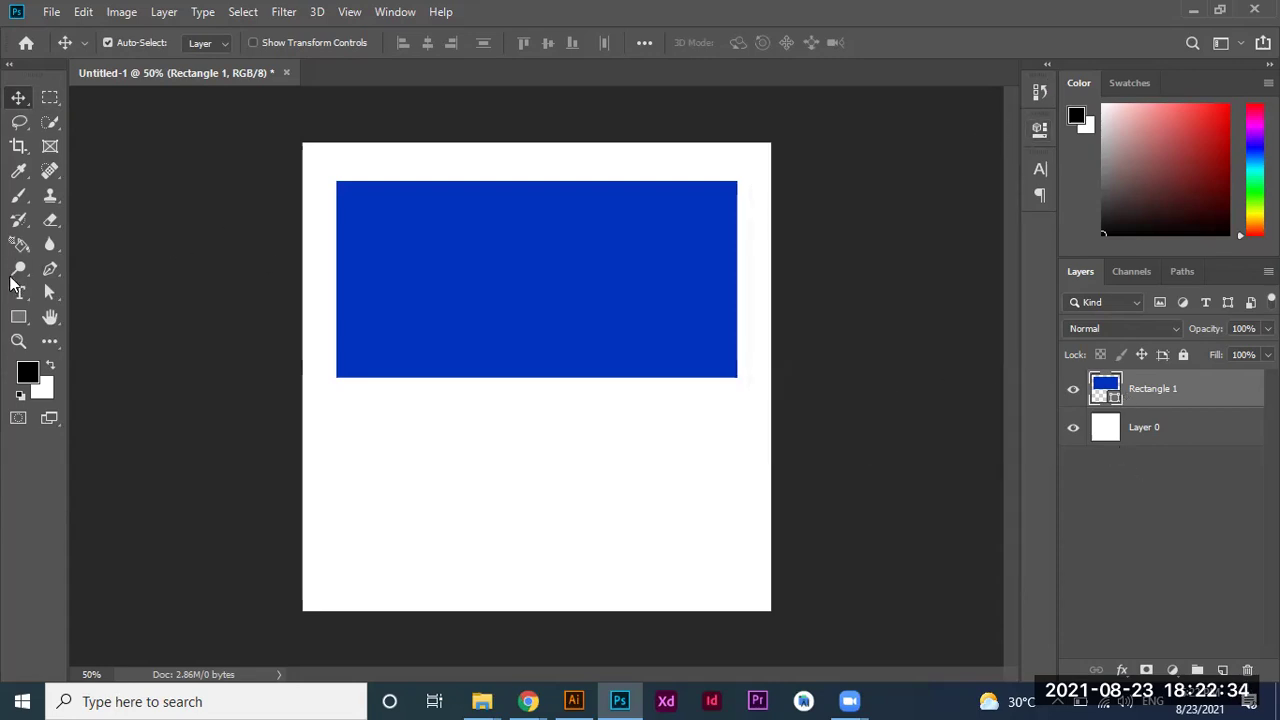
click(18, 317)
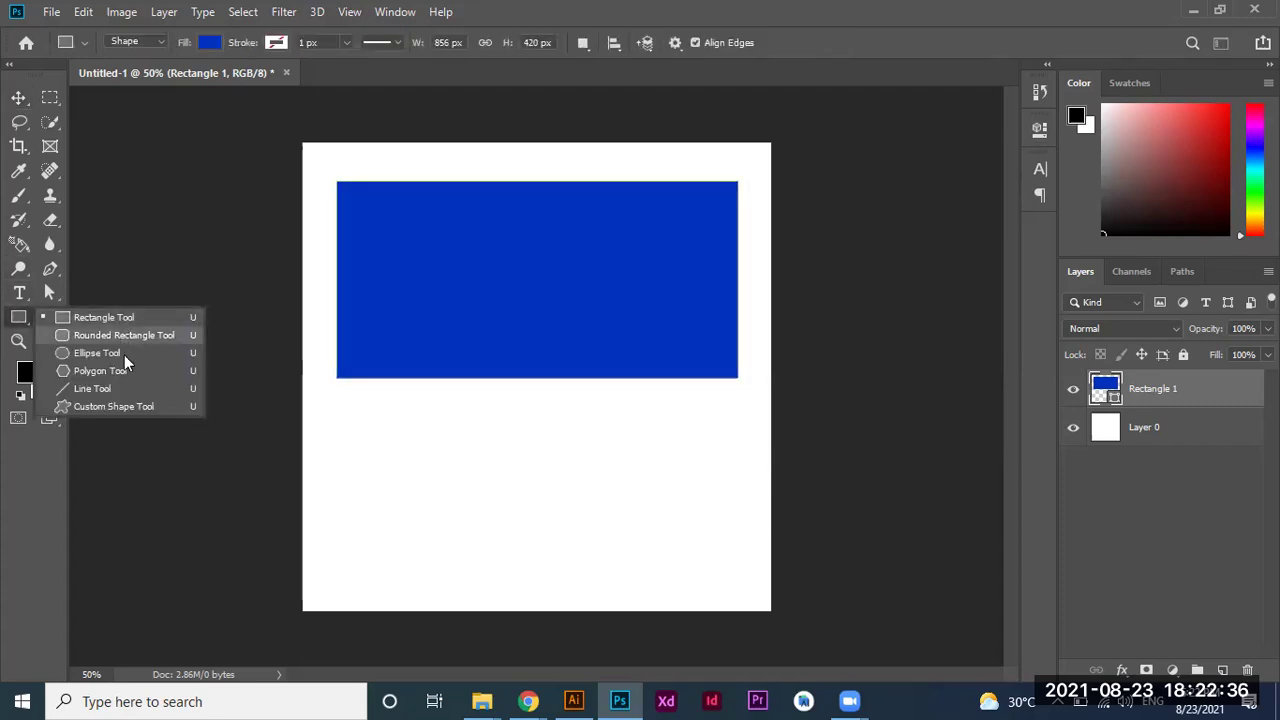
click(125, 355)
drag(398, 152, 658, 420)
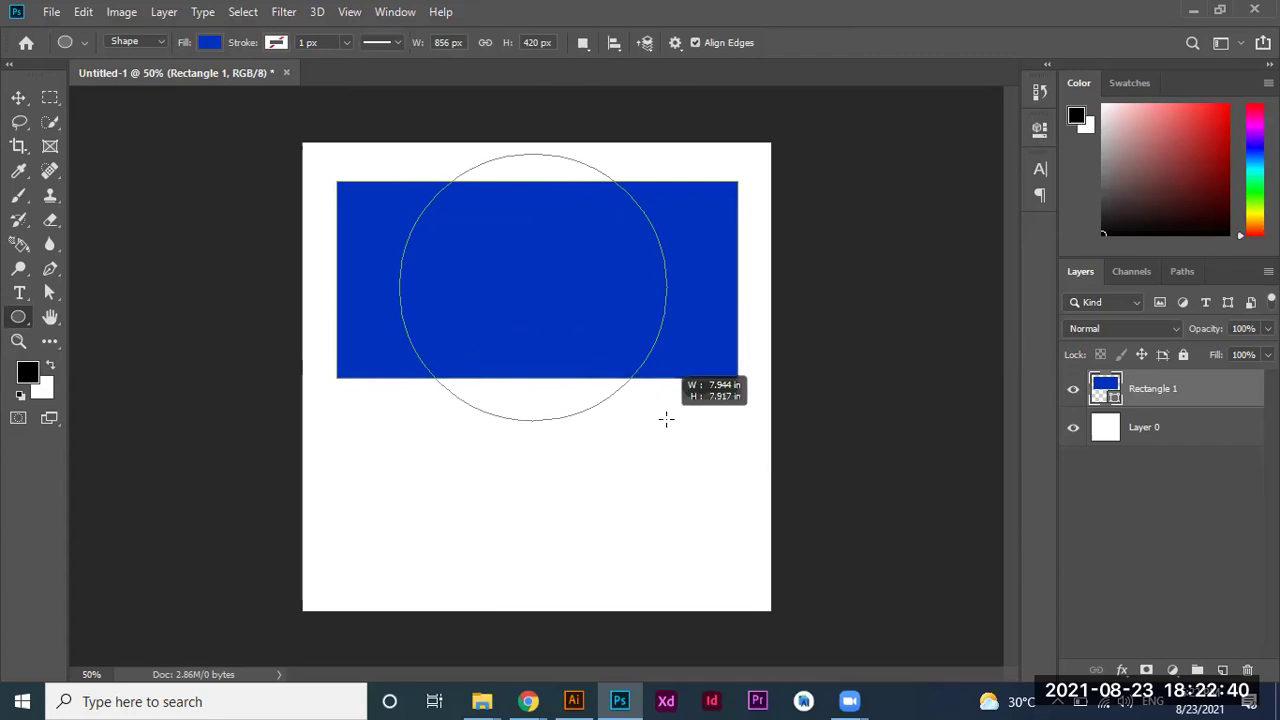
drag(658, 420, 664, 425)
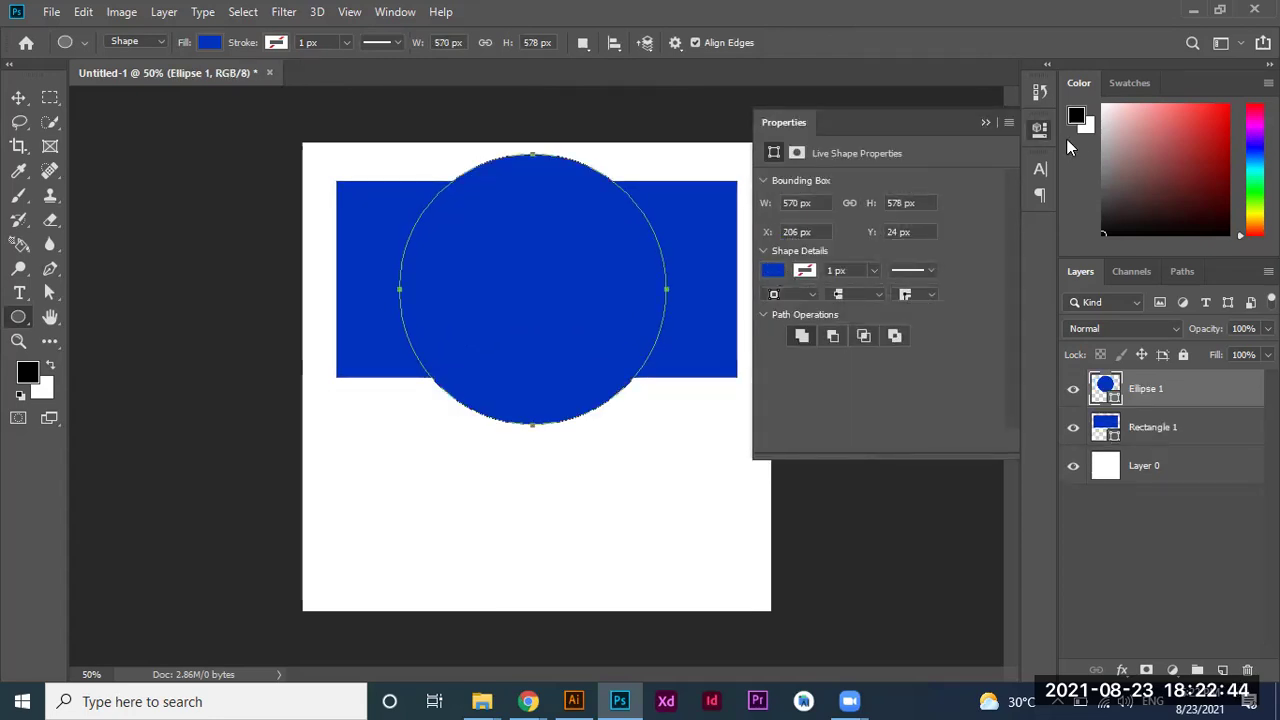
Show and hide the circle's Properties panel and the side panels through the Window menu.
click(986, 121)
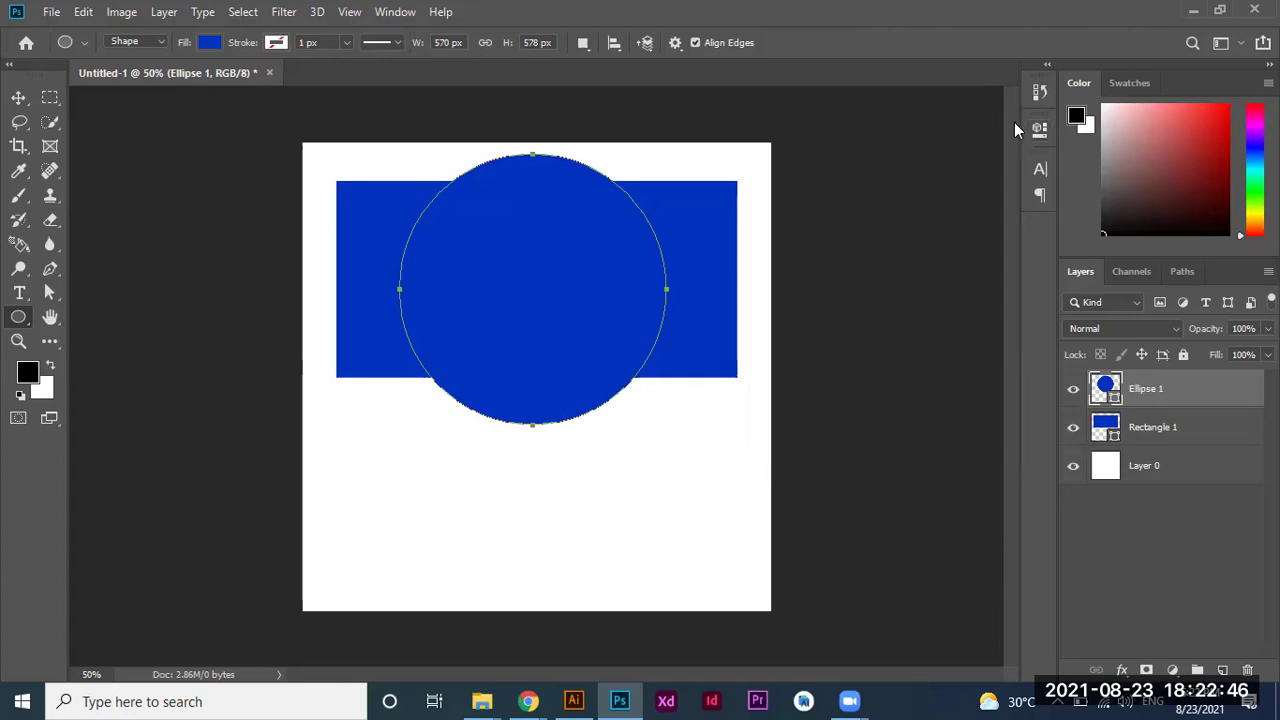
click(1038, 130)
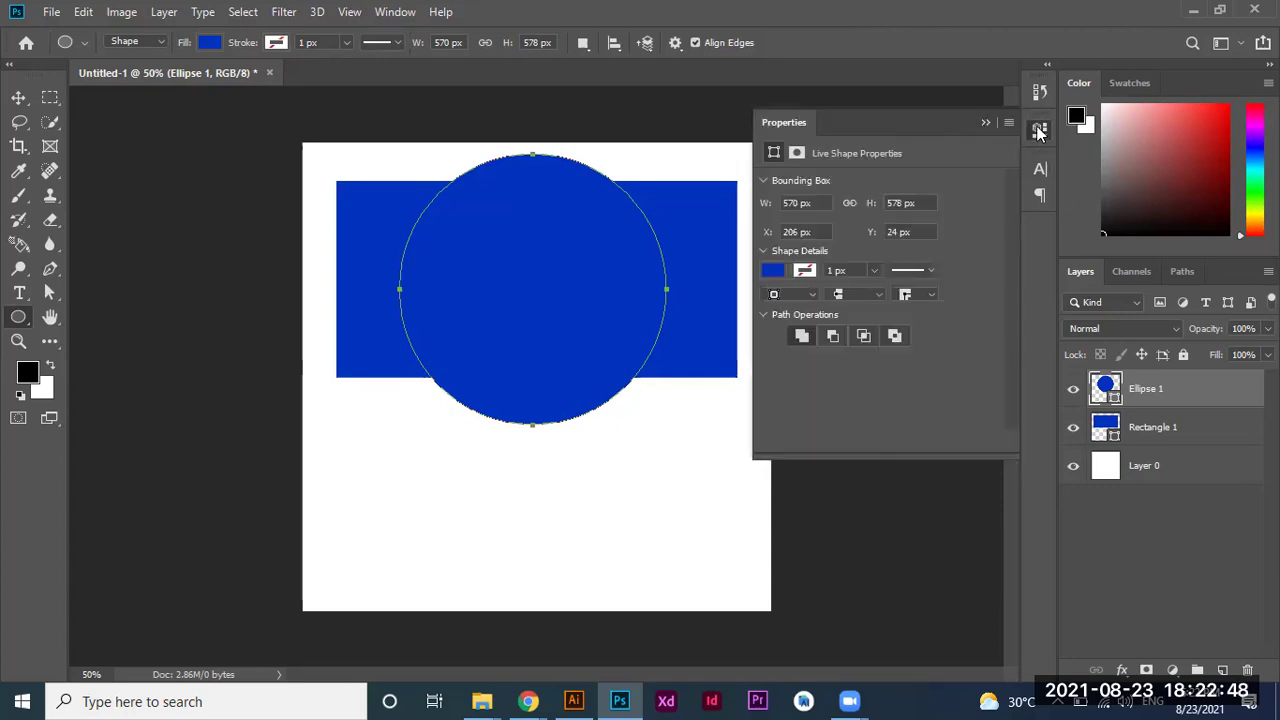
click(984, 121)
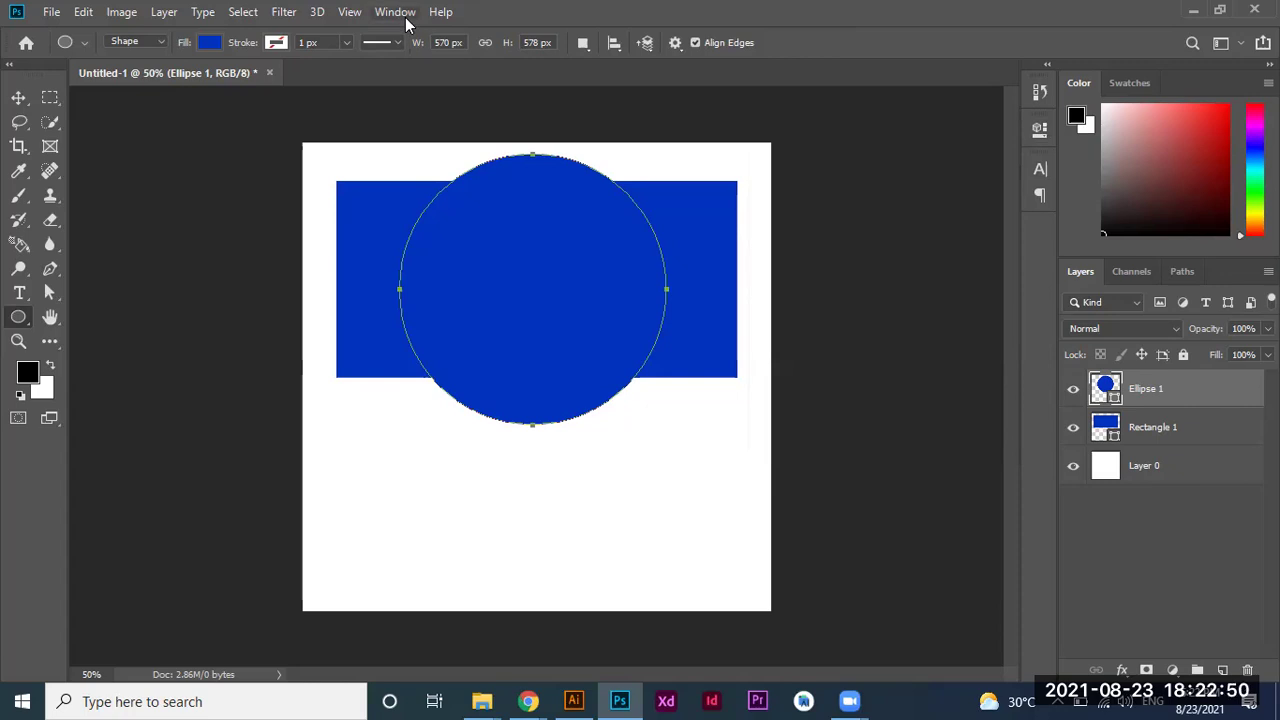
click(406, 20)
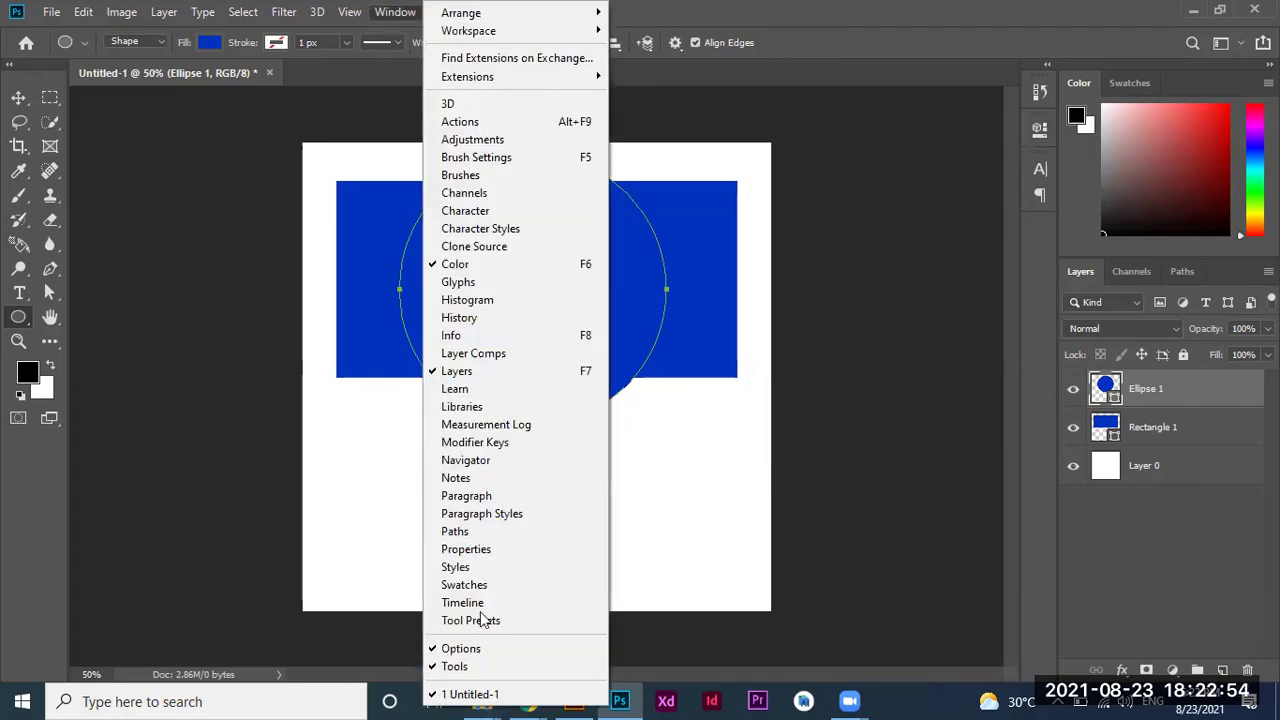
click(467, 552)
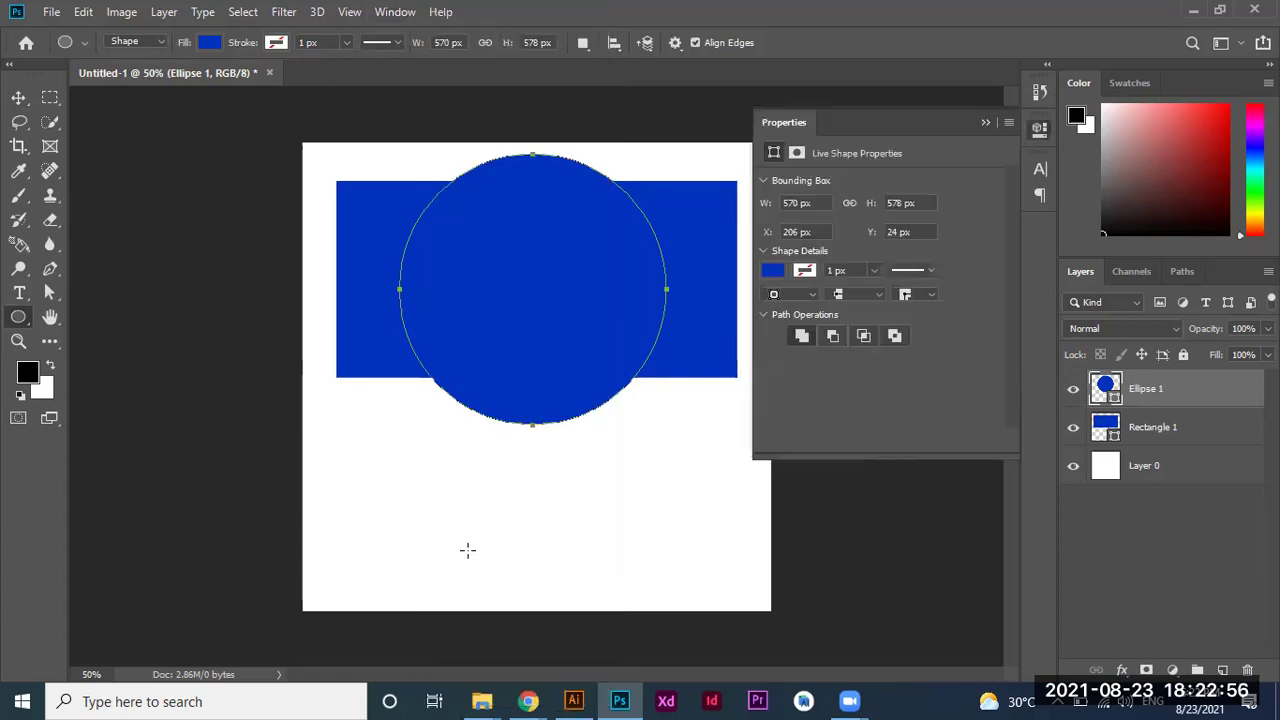
click(984, 124)
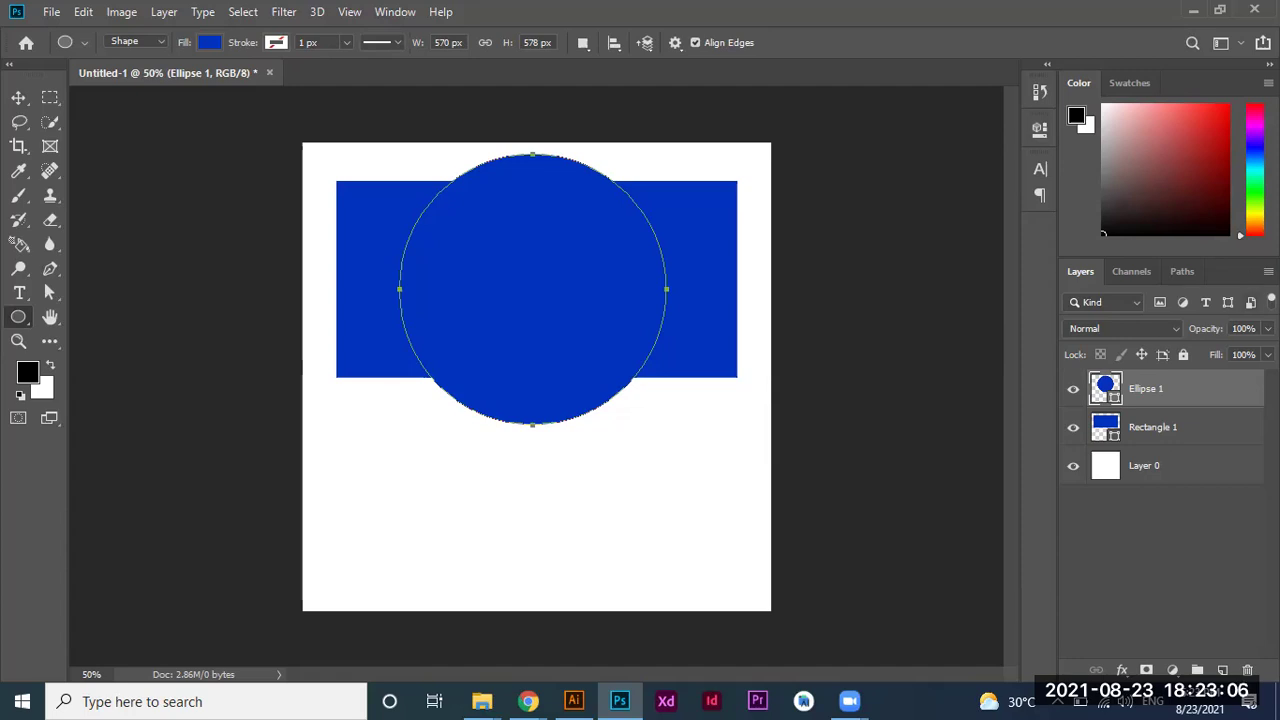
click(1268, 64)
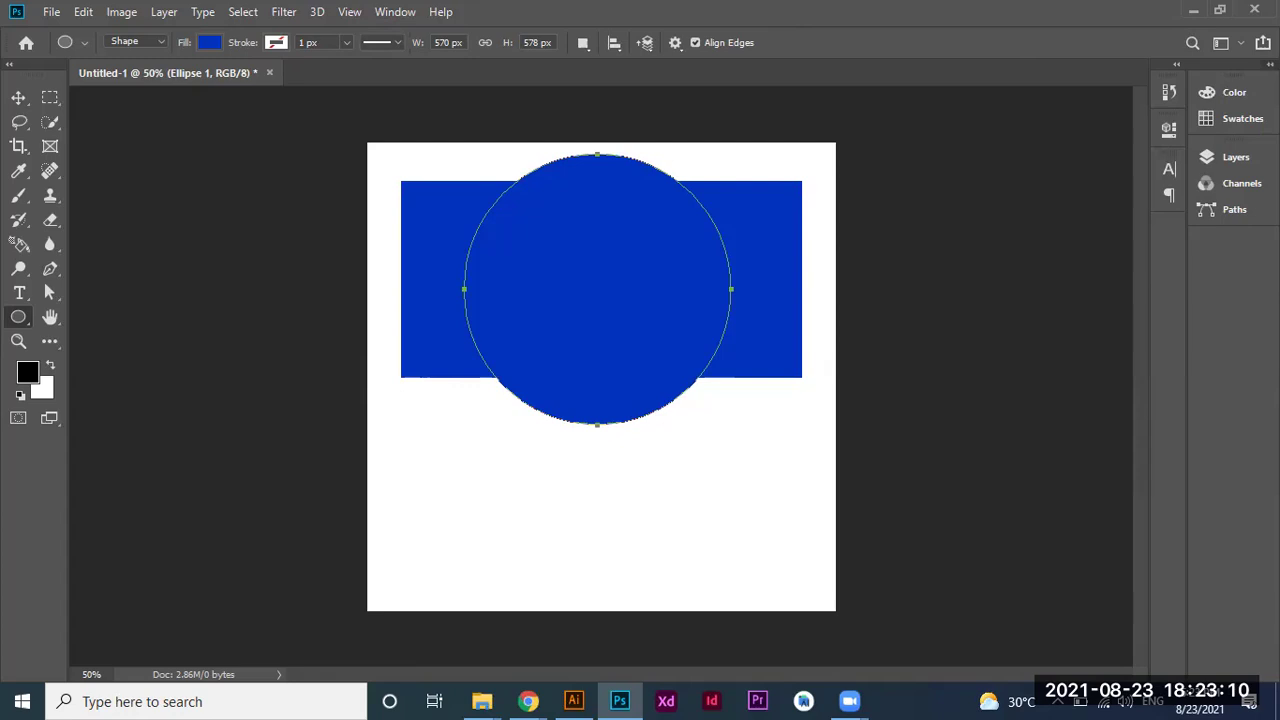
click(1268, 64)
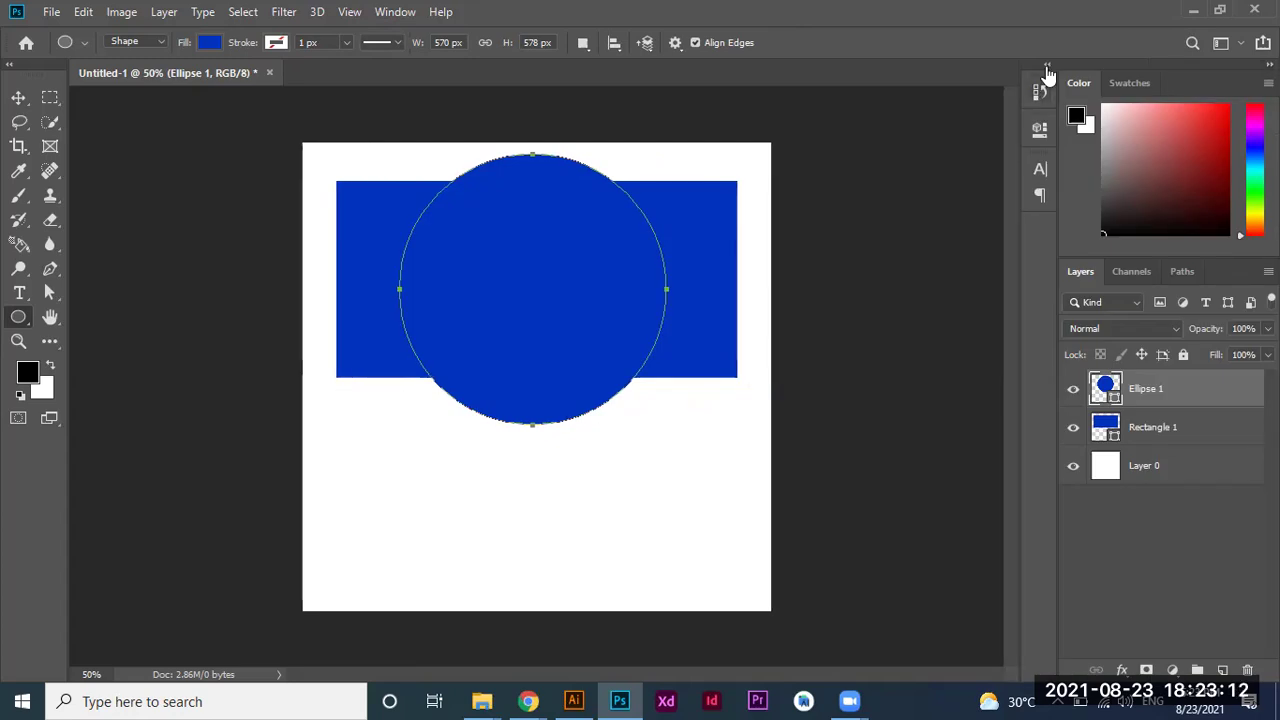
click(396, 12)
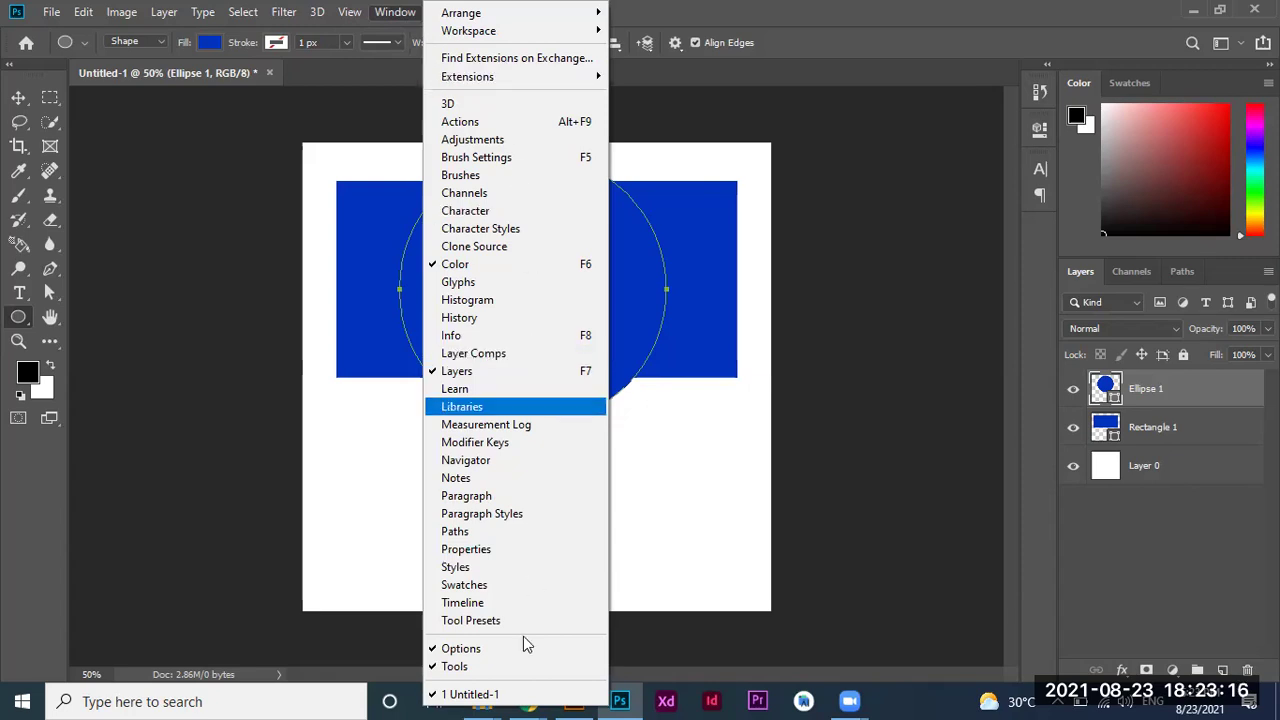
click(866, 180)
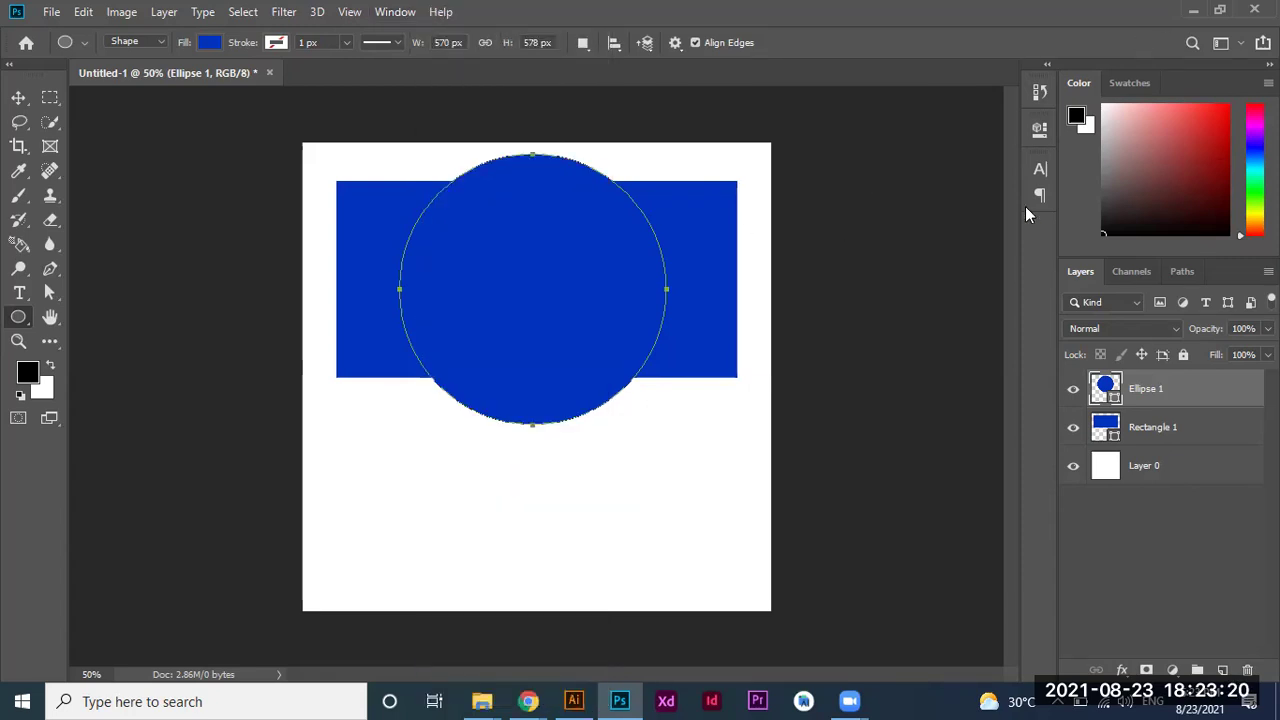
Change Ellipse 1's fill to green in its shape properties.
click(1040, 128)
click(775, 271)
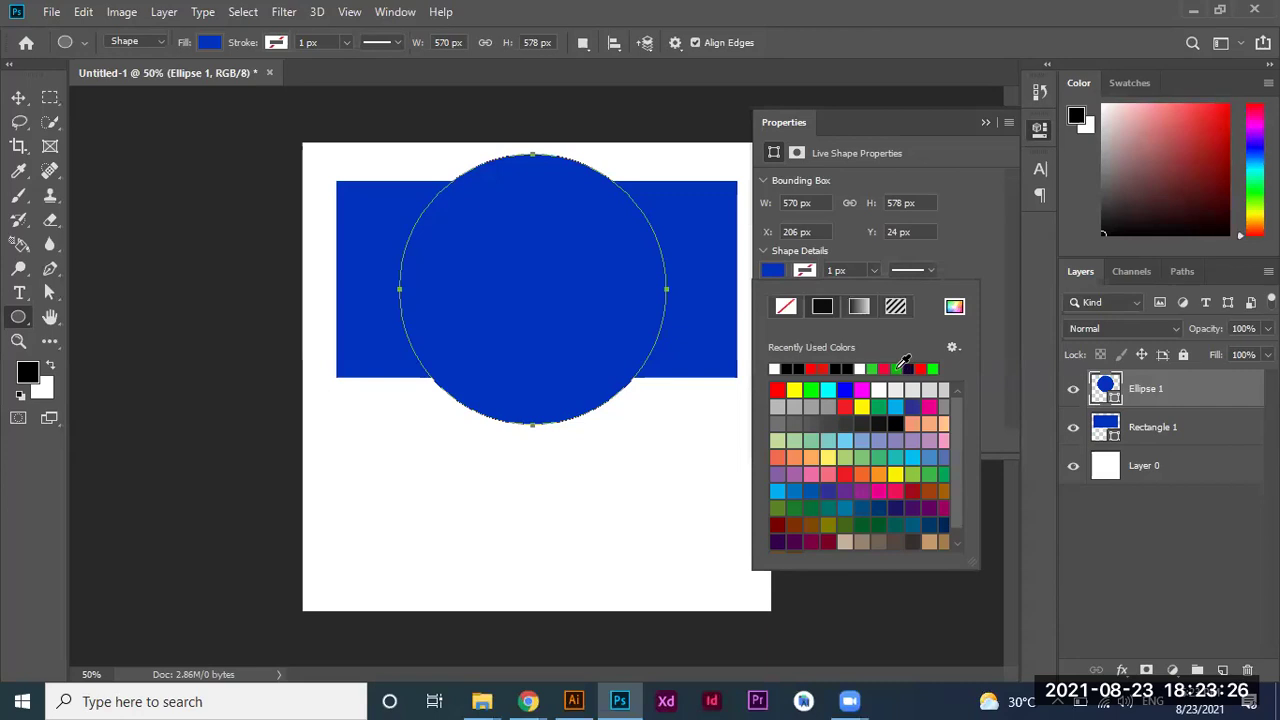
click(900, 369)
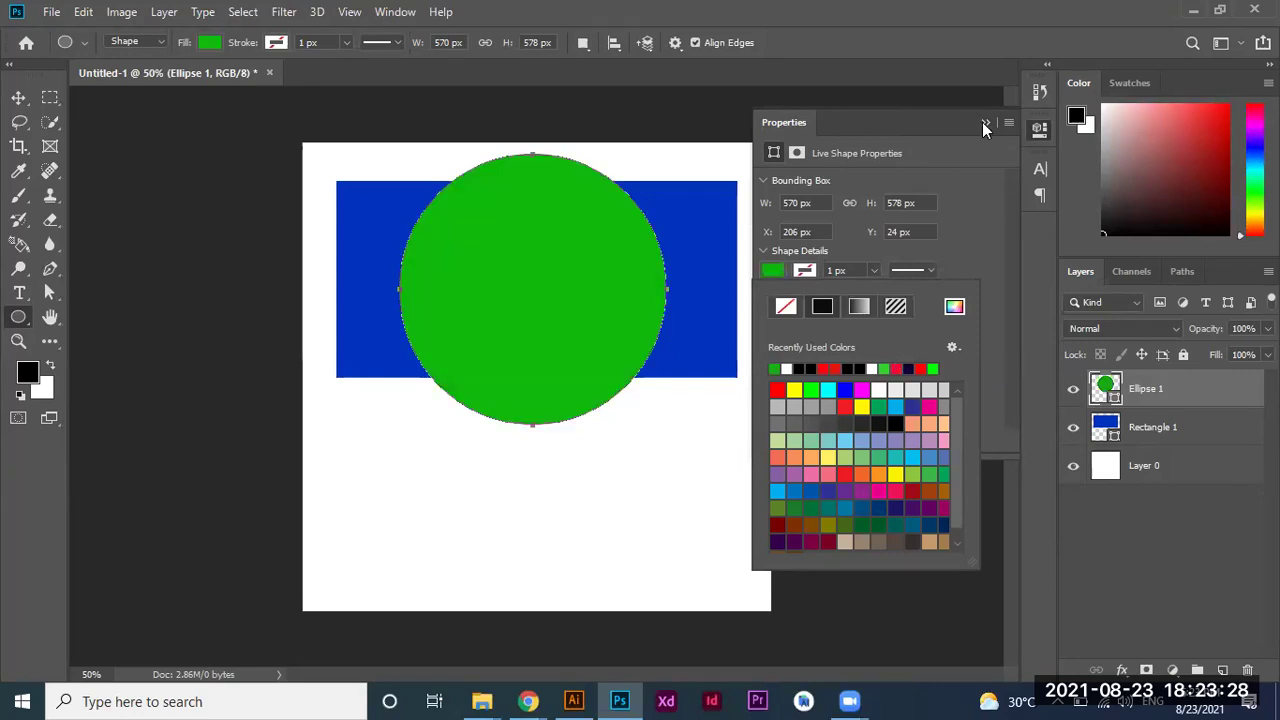
click(982, 122)
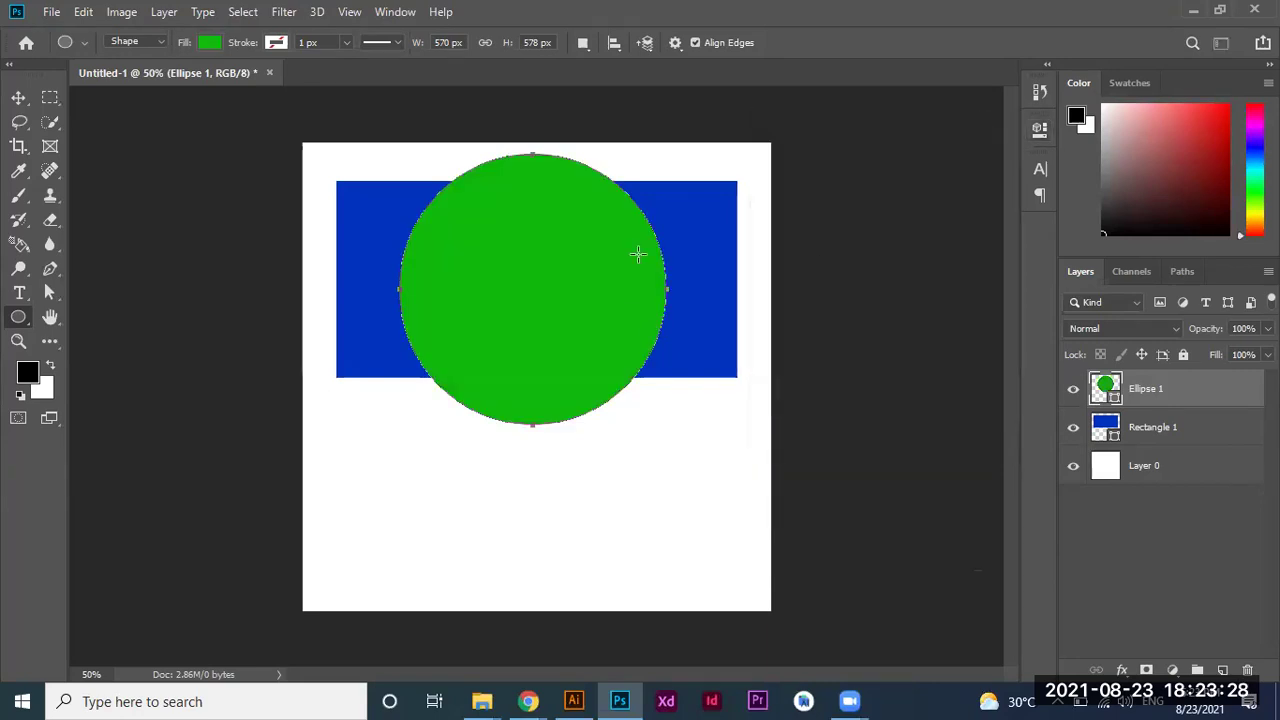
With the Move tool, select the green circle and then the Rectangle 1 layer.
click(18, 98)
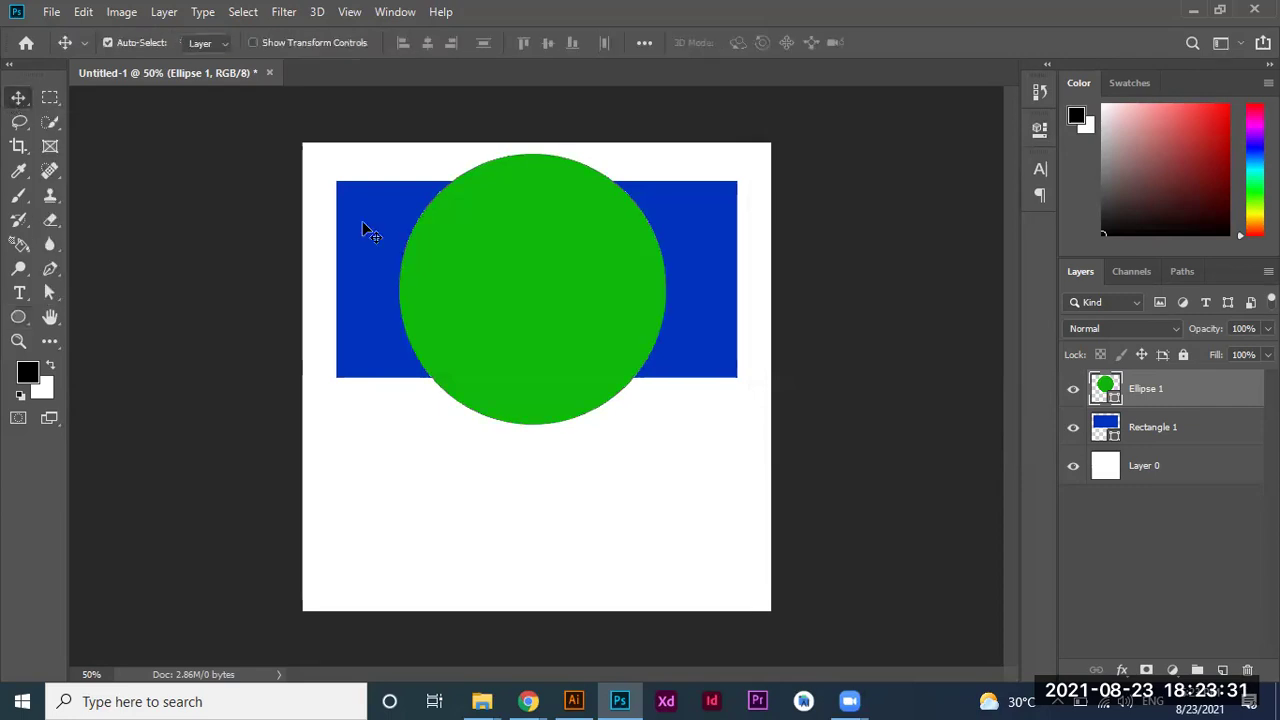
click(515, 276)
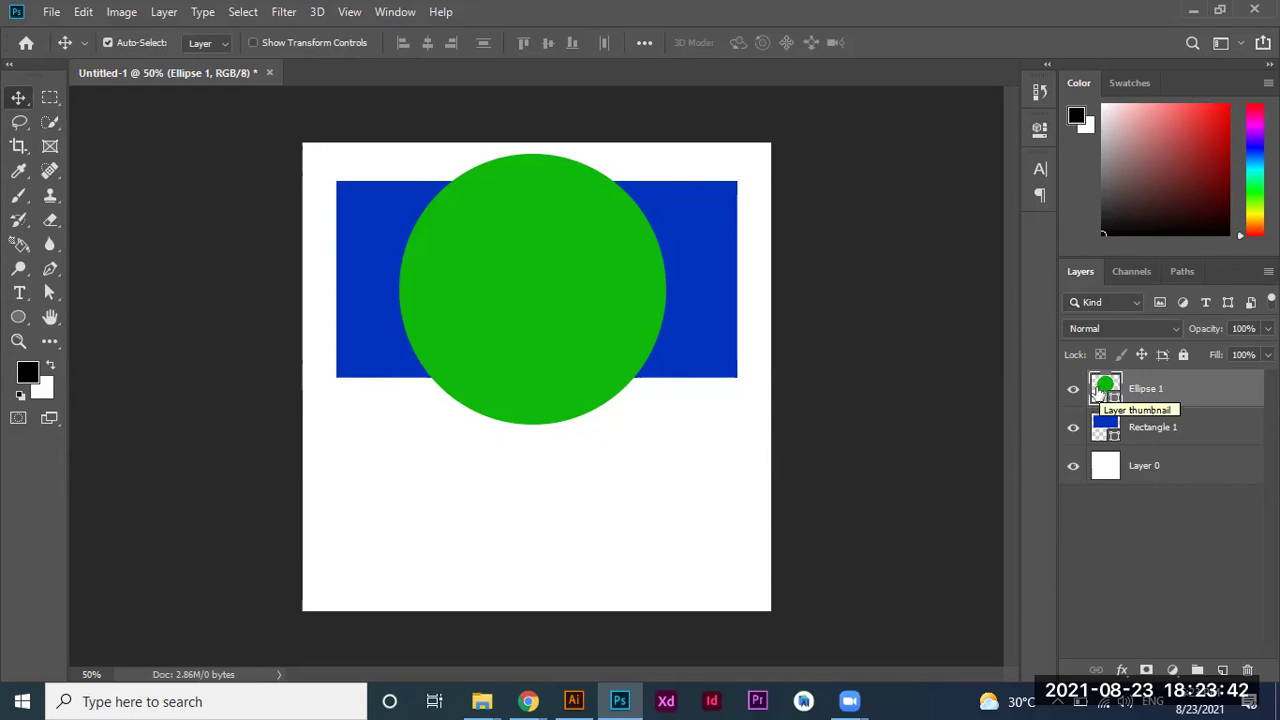
click(1188, 438)
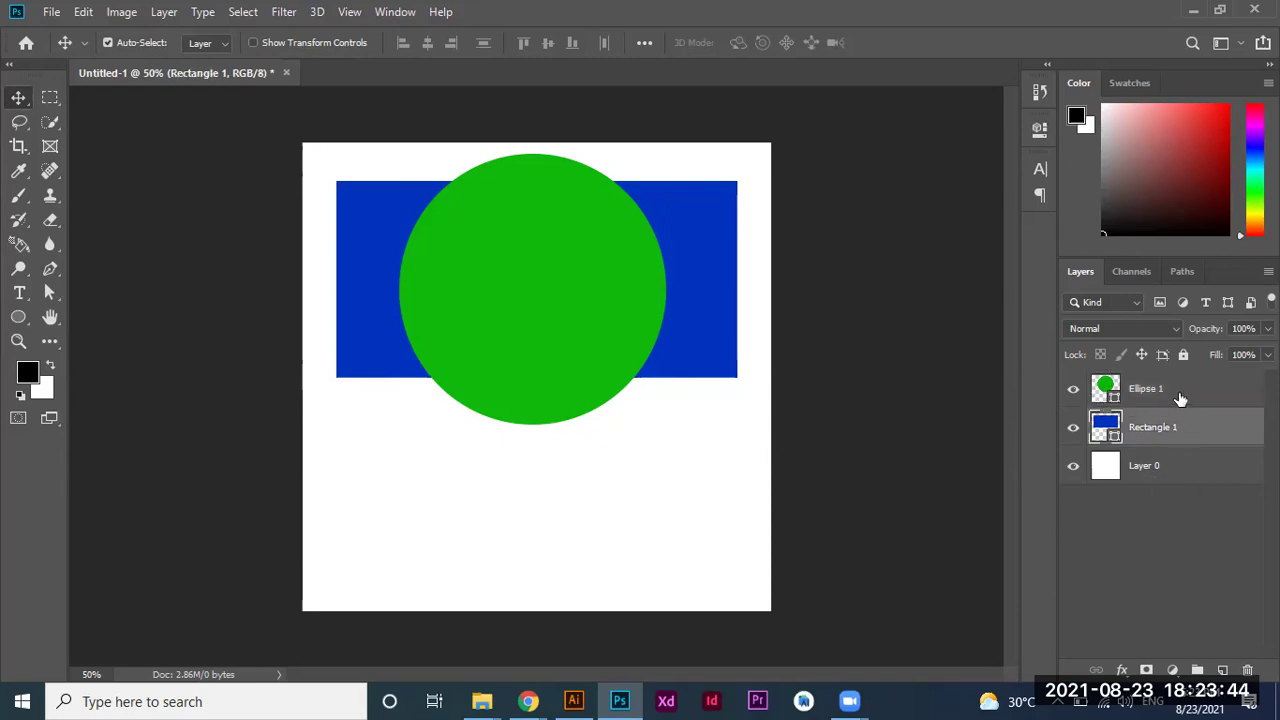
click(1180, 398)
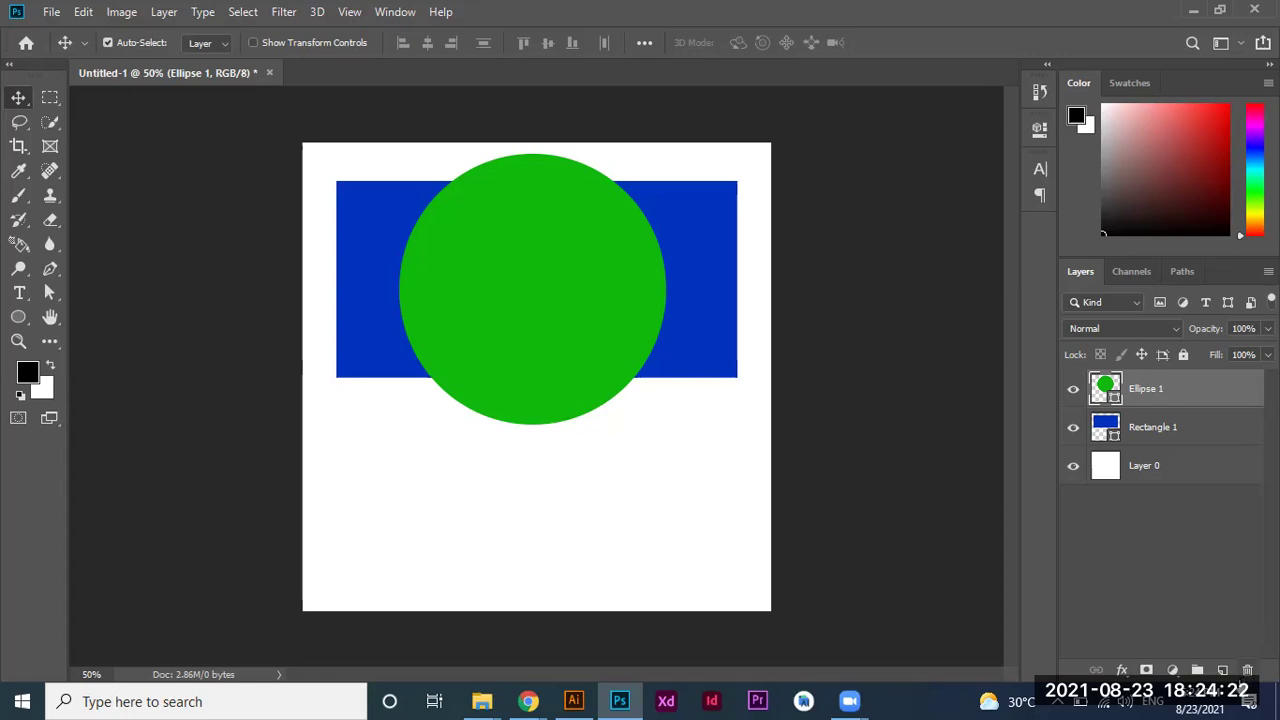
Undo a stray new layer and group, then add a white layer mask to Ellipse 1.
click(1222, 670)
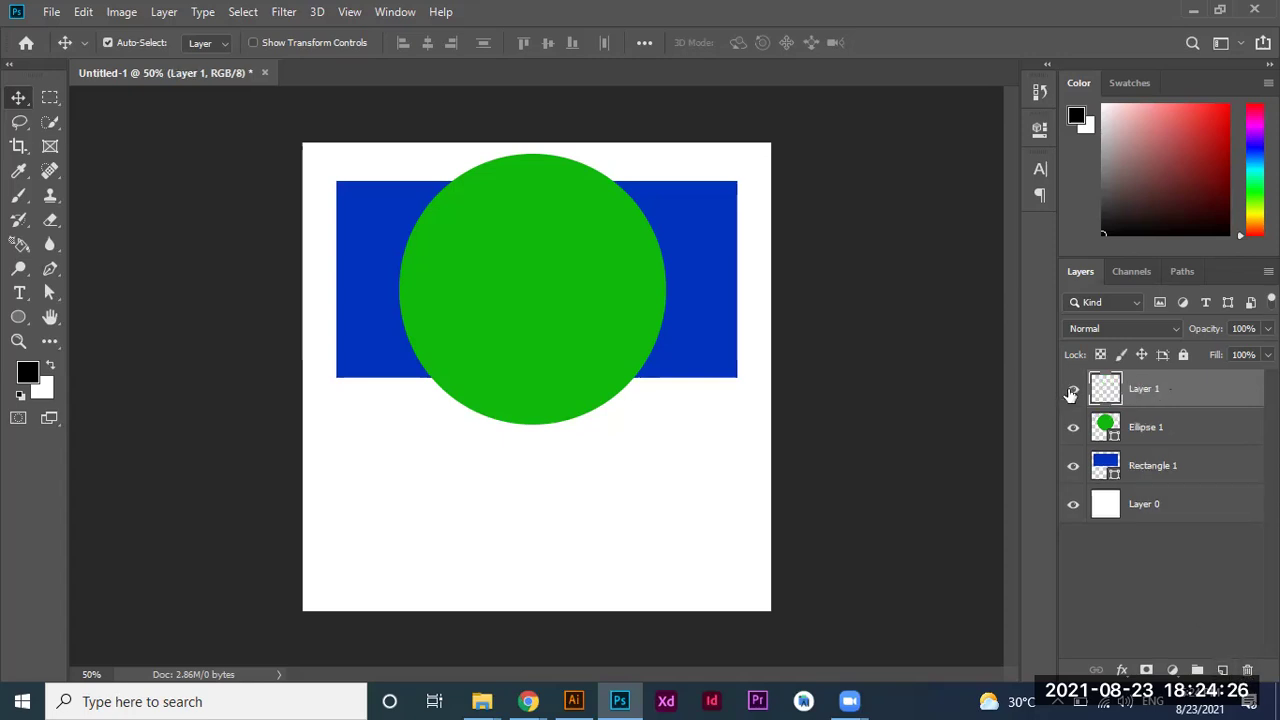
key(ctrl+z)
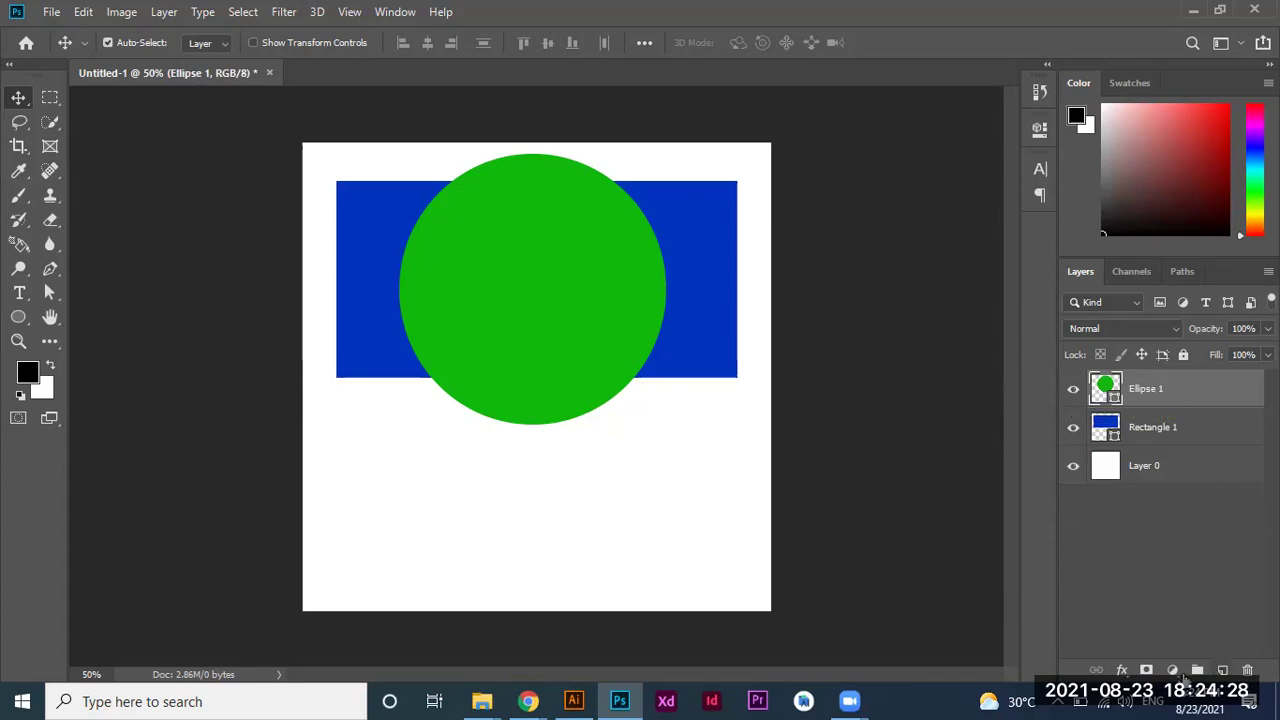
click(1197, 670)
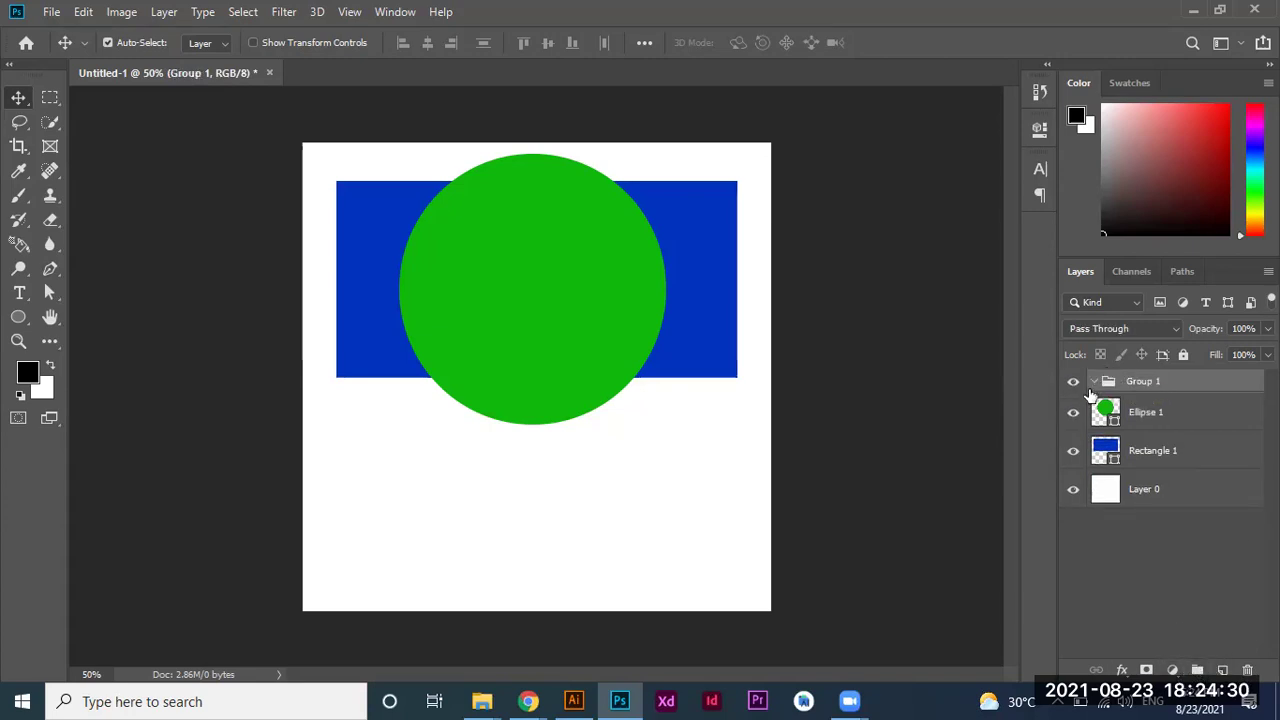
click(1093, 382)
key(ctrl+z)
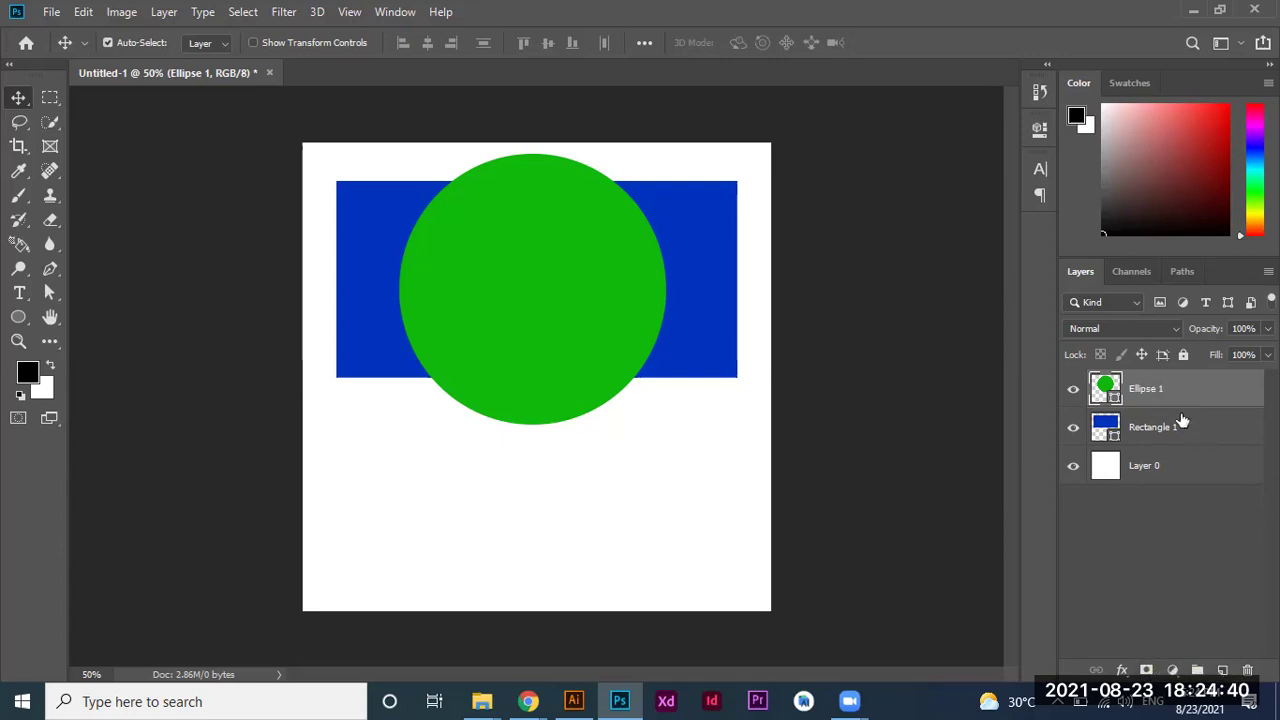
click(1146, 671)
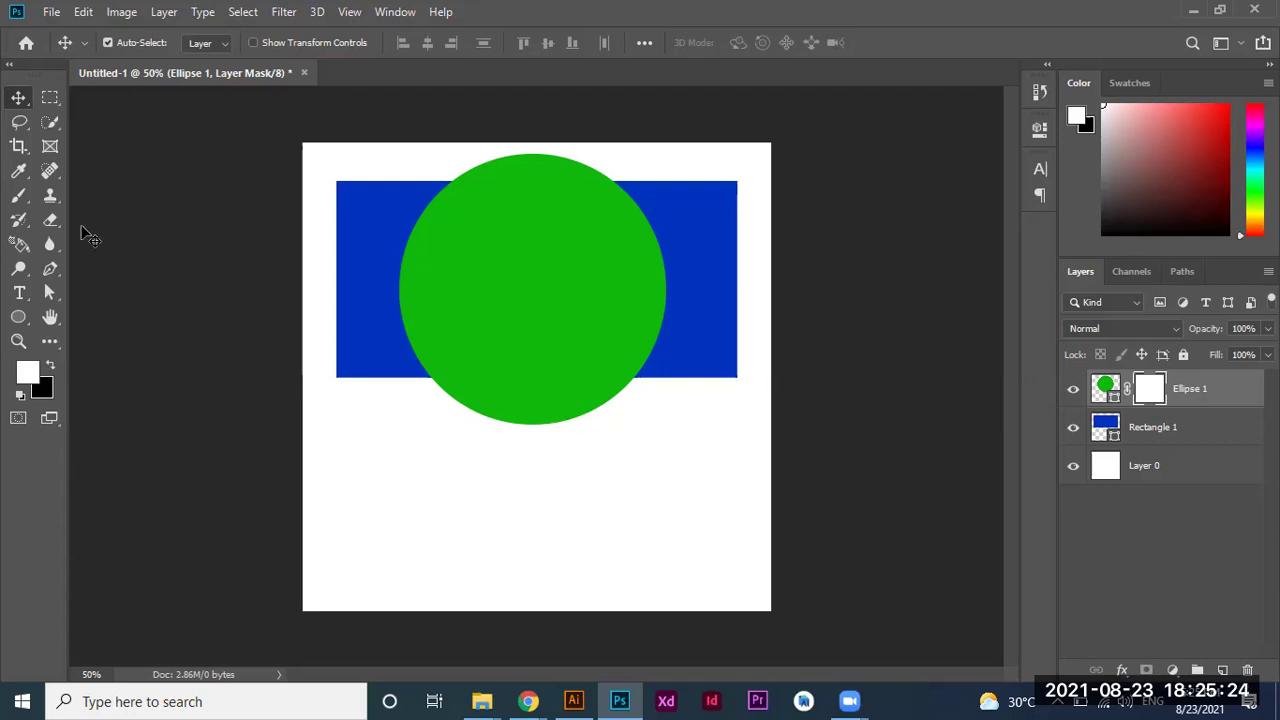
Using the Brush with black, paint Ellipse 1's mask to hide the circle's top and right edges.
click(9, 190)
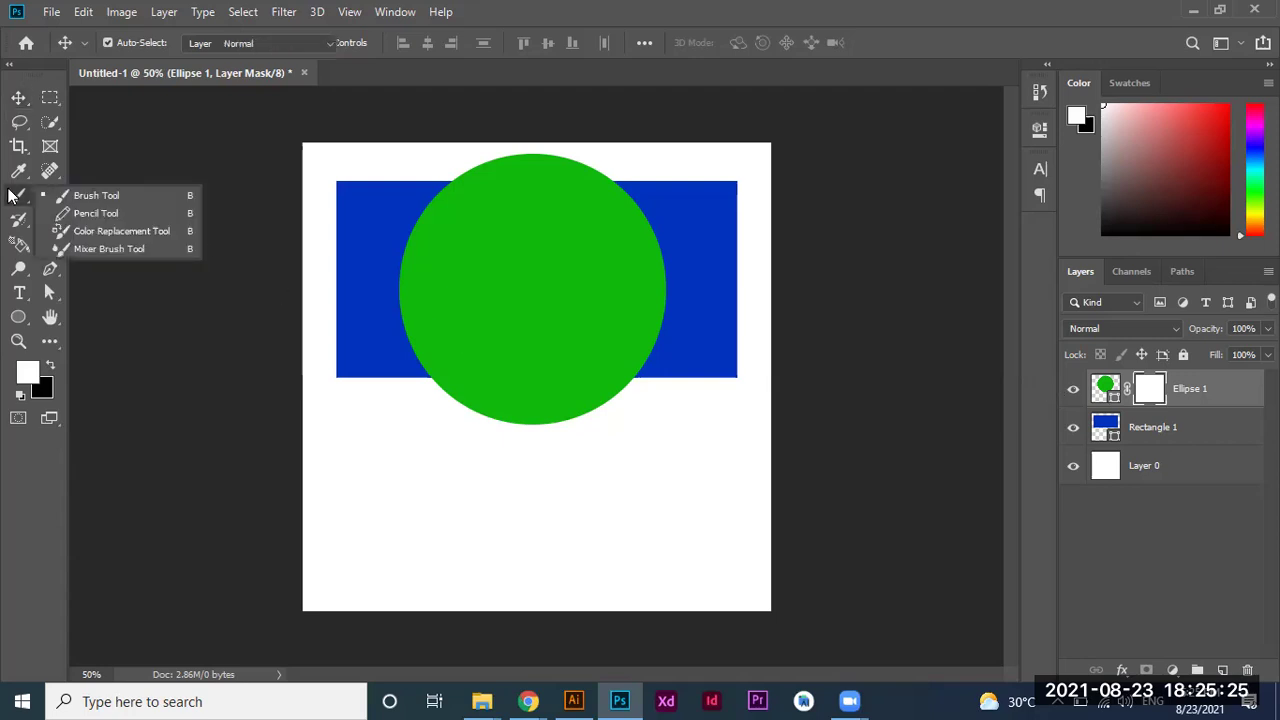
click(139, 193)
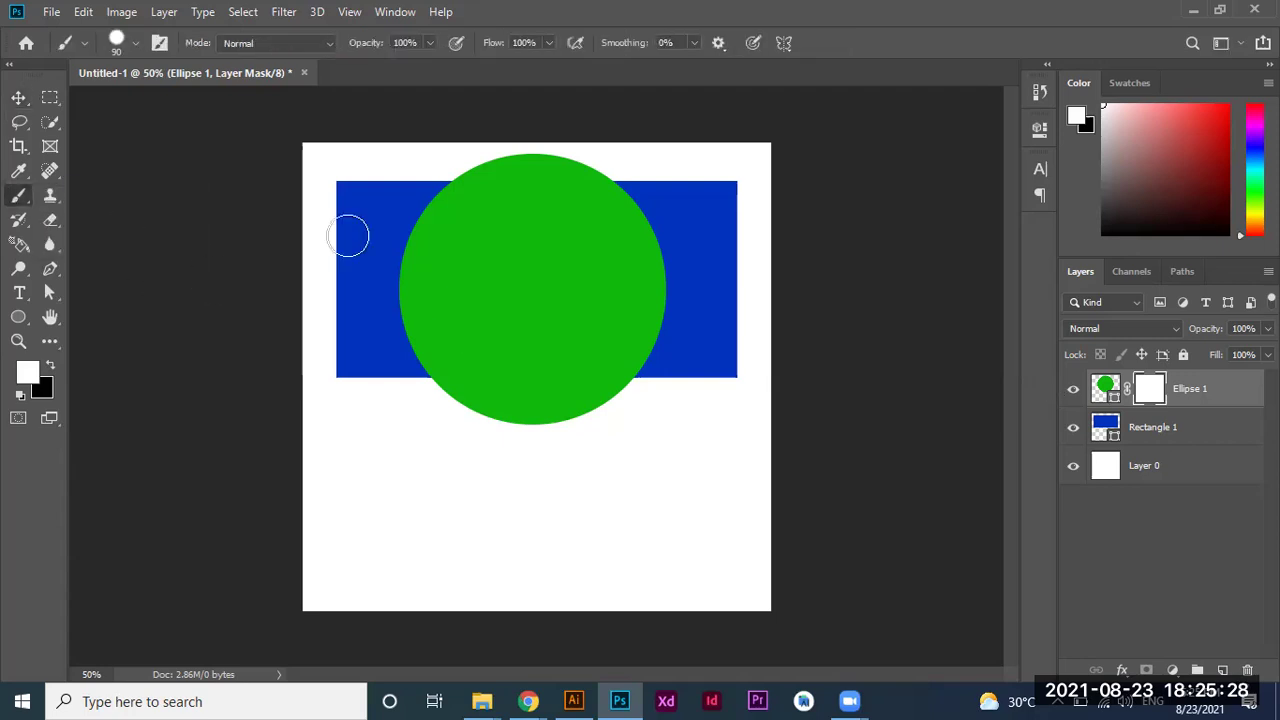
click(50, 366)
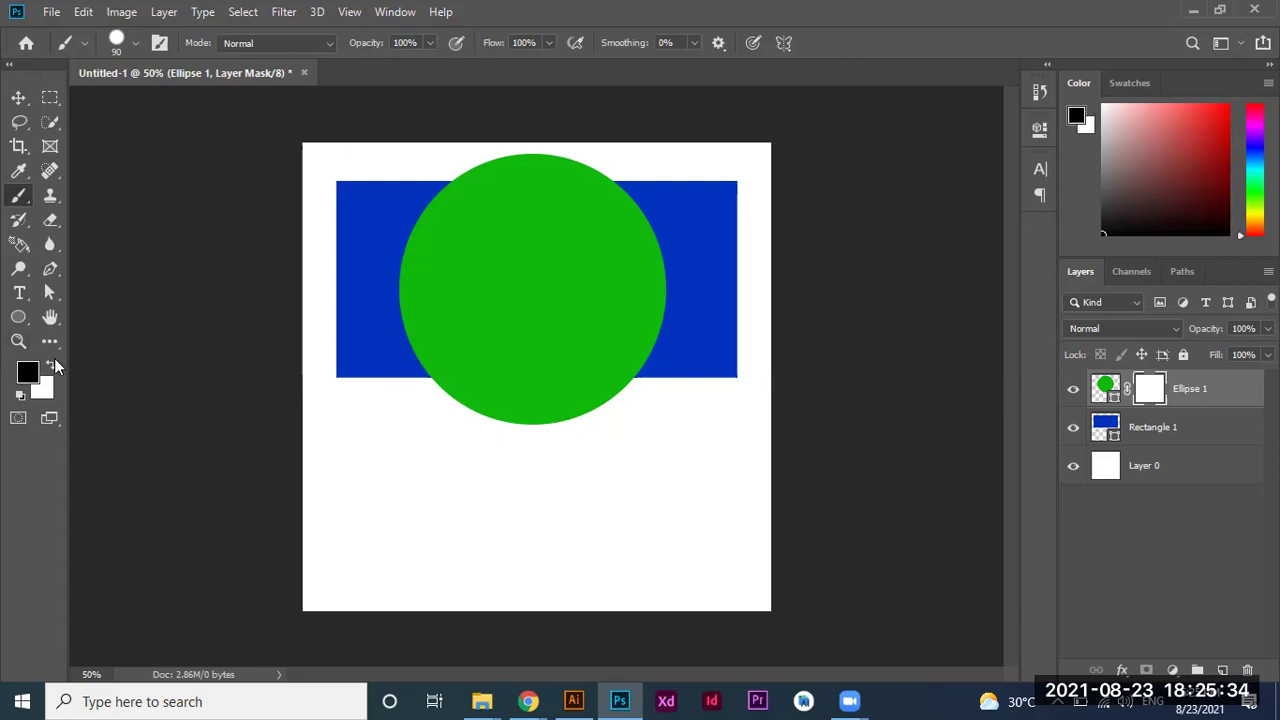
click(51, 366)
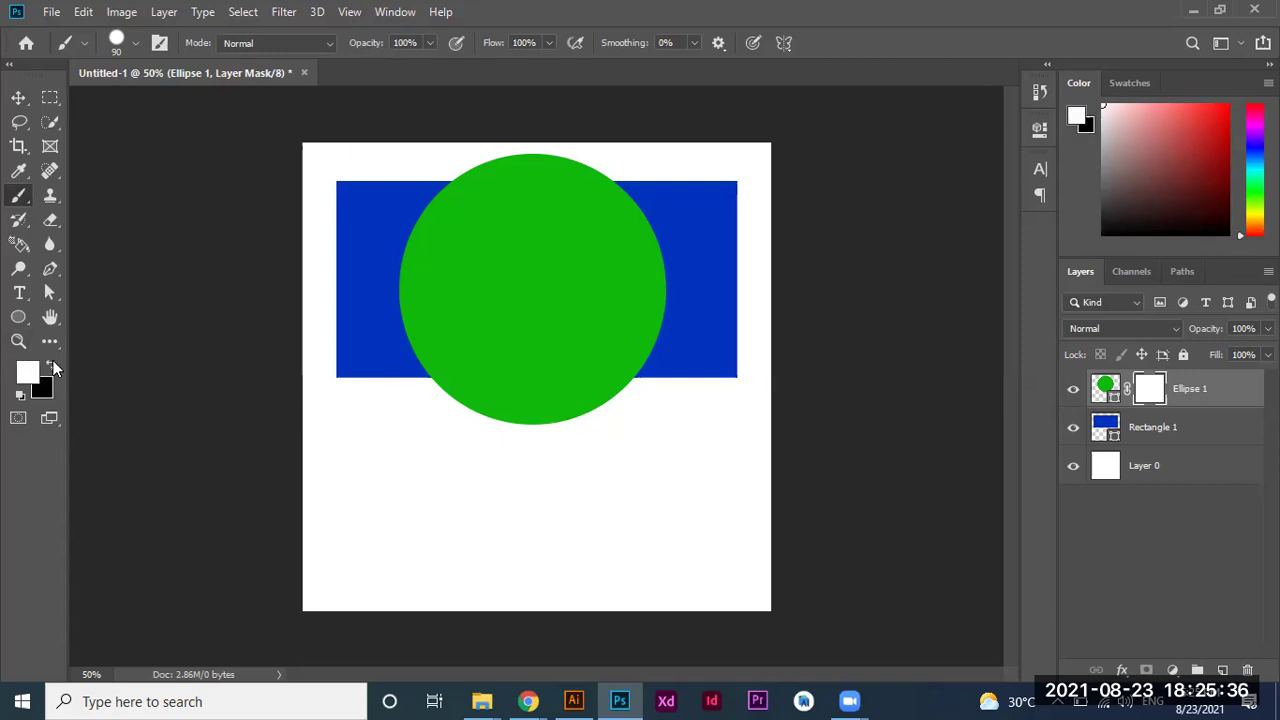
click(51, 366)
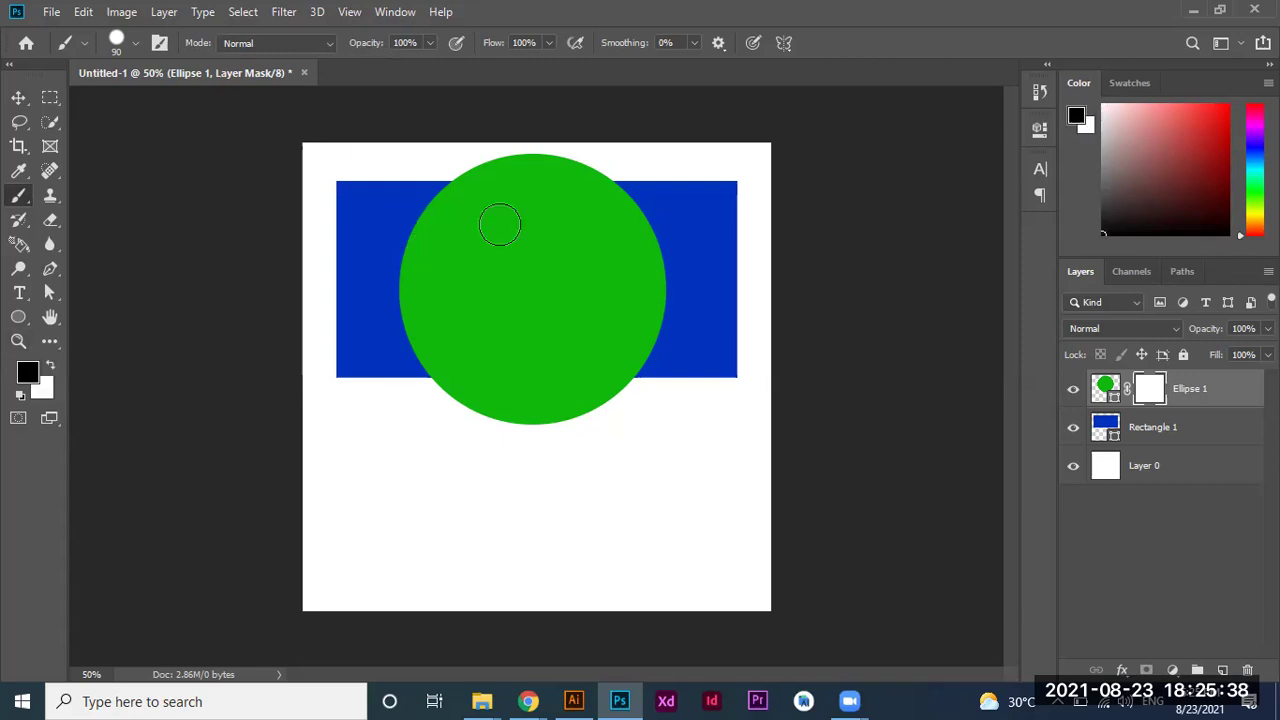
mouse_move(482, 222)
mouse_down()
mouse_move(432, 207)
mouse_move(456, 411)
mouse_move(568, 400)
mouse_move(641, 349)
mouse_move(646, 300)
mouse_move(641, 235)
mouse_move(580, 163)
mouse_up()
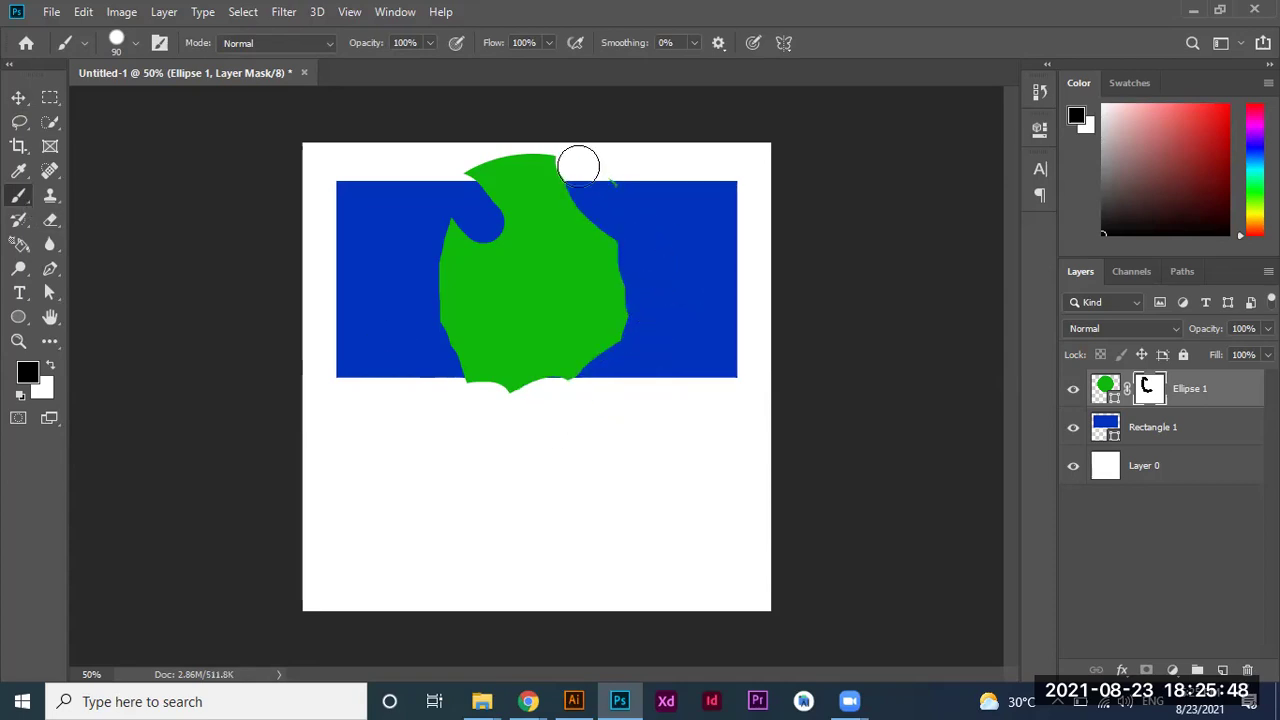
mouse_move(499, 144)
mouse_down()
mouse_move(460, 171)
mouse_move(580, 200)
mouse_up()
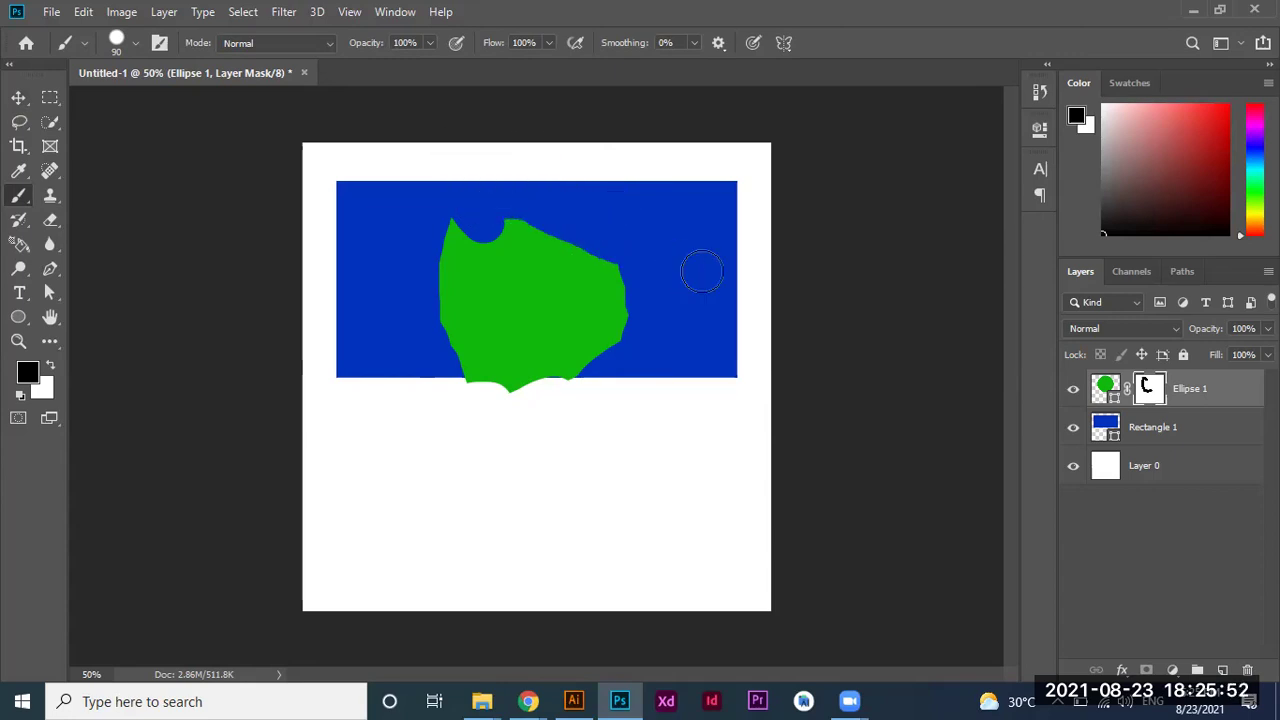
mouse_move(598, 274)
mouse_down()
mouse_move(628, 274)
mouse_move(618, 305)
mouse_up()
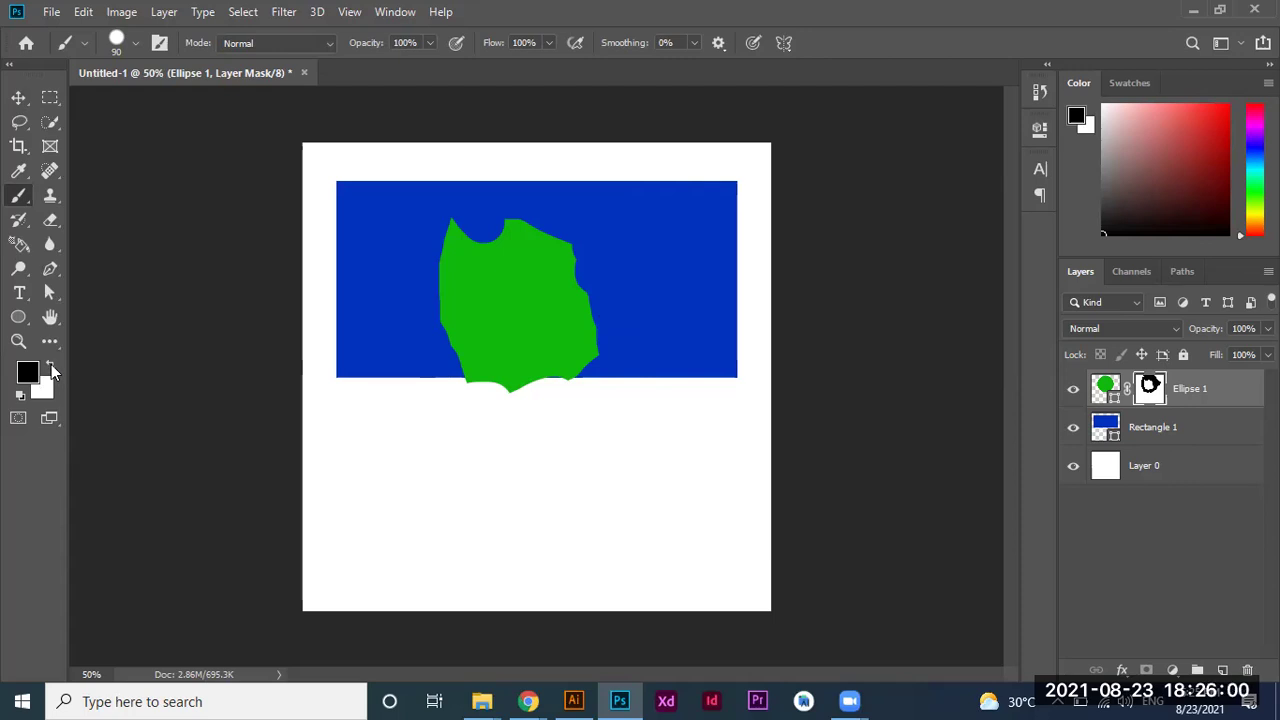
Paint white over Ellipse 1's mask until the full green circle shows with no blue specks.
click(52, 369)
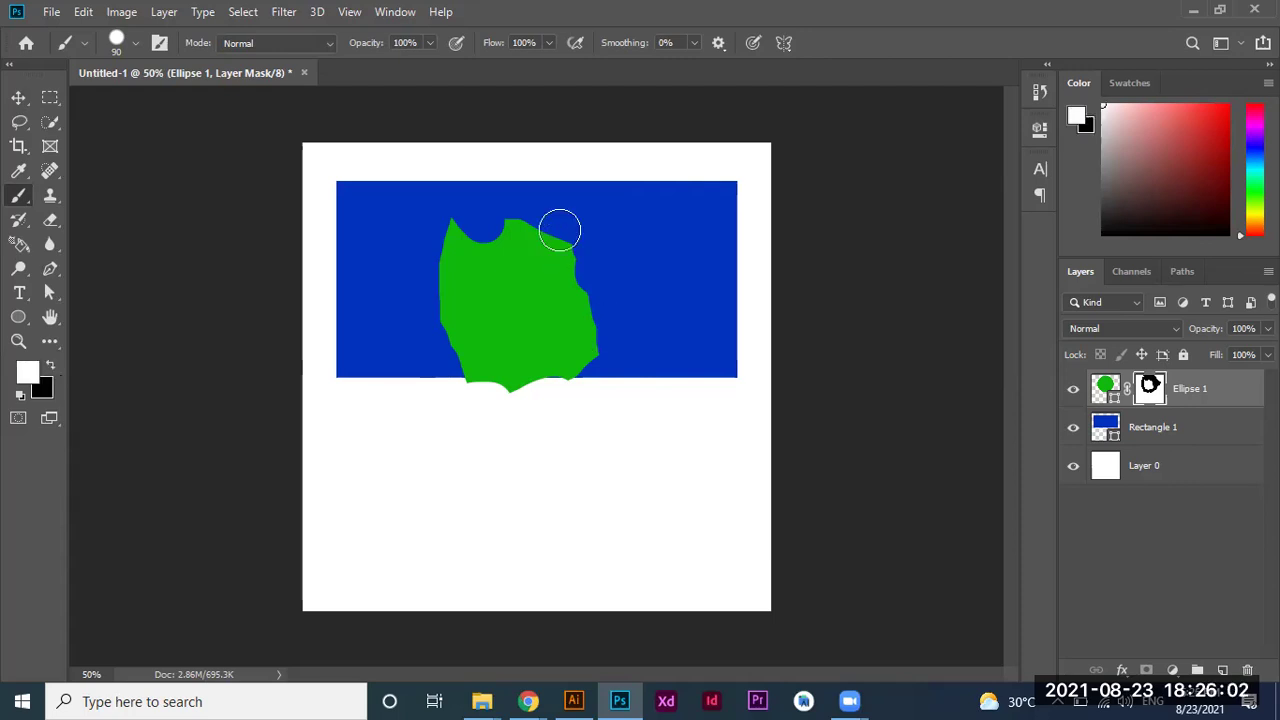
mouse_move(586, 262)
mouse_down()
mouse_move(591, 243)
mouse_move(657, 297)
mouse_up()
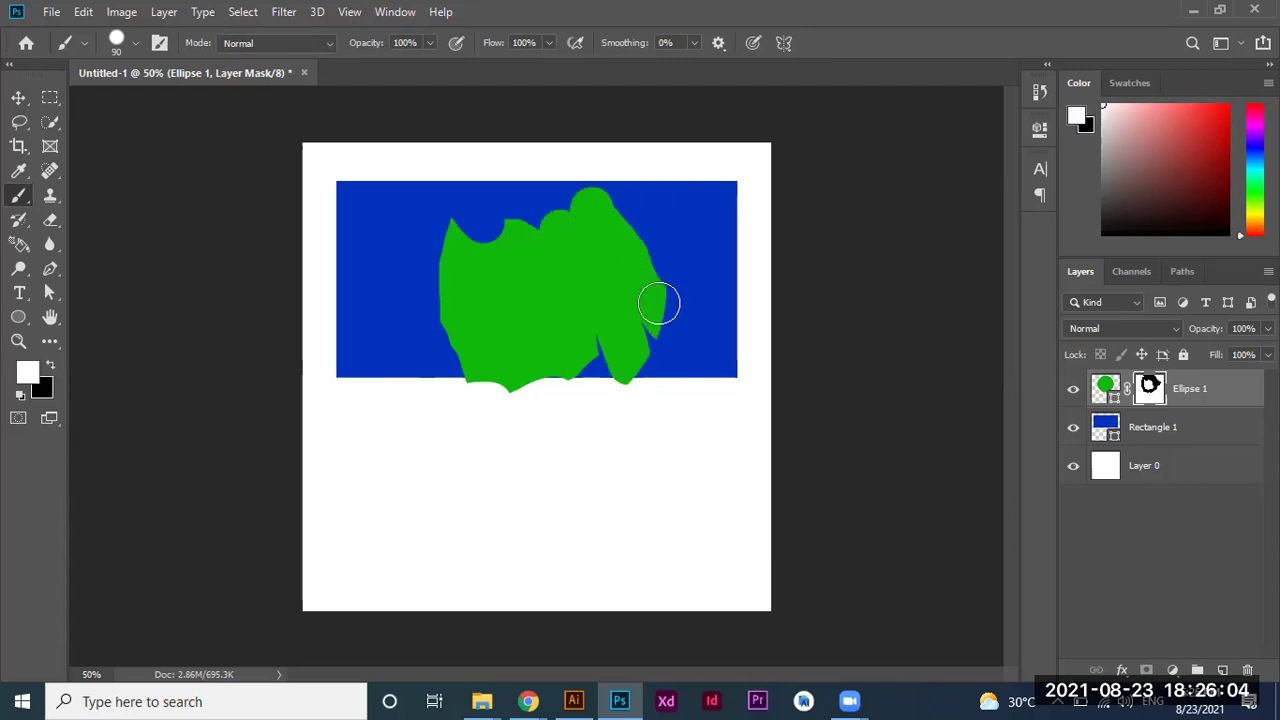
drag(595, 193, 506, 134)
drag(466, 184, 449, 311)
mouse_move(420, 223)
mouse_down()
mouse_move(462, 375)
mouse_move(443, 351)
mouse_move(490, 398)
mouse_move(600, 400)
mouse_move(634, 326)
mouse_move(560, 391)
mouse_move(526, 400)
mouse_move(566, 397)
mouse_up()
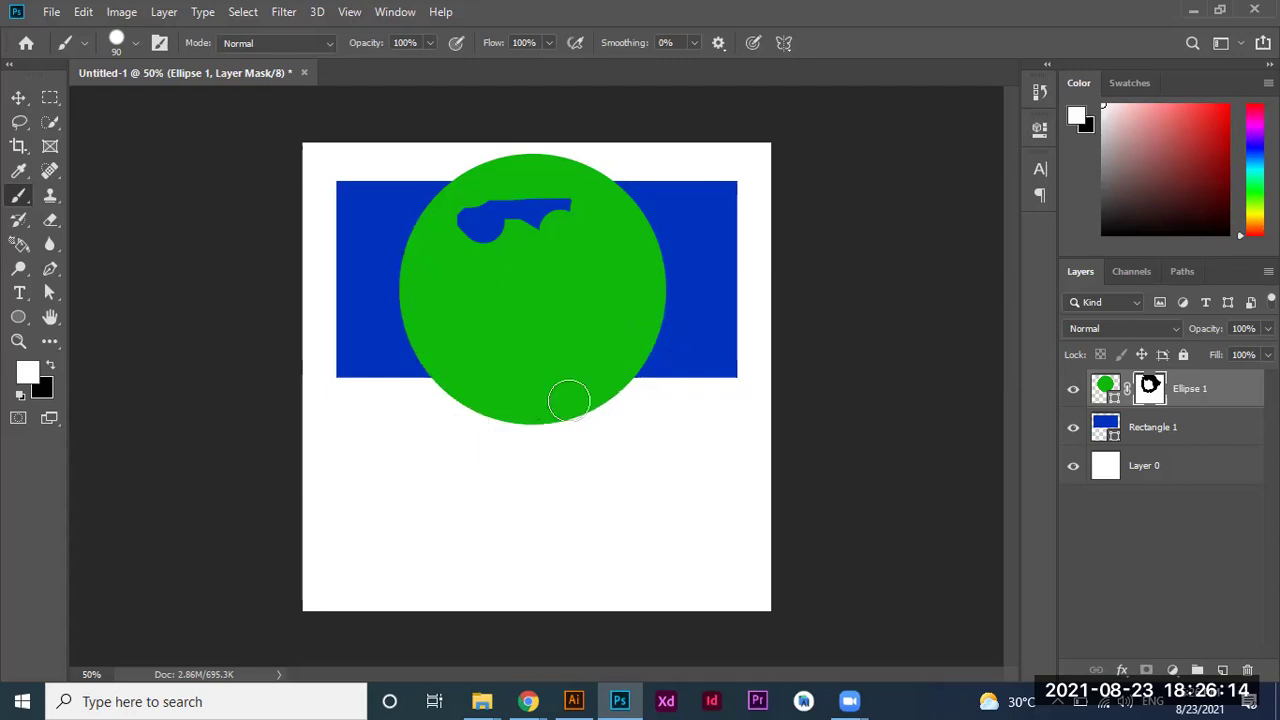
mouse_move(577, 176)
mouse_down()
mouse_move(486, 214)
mouse_move(494, 246)
mouse_up()
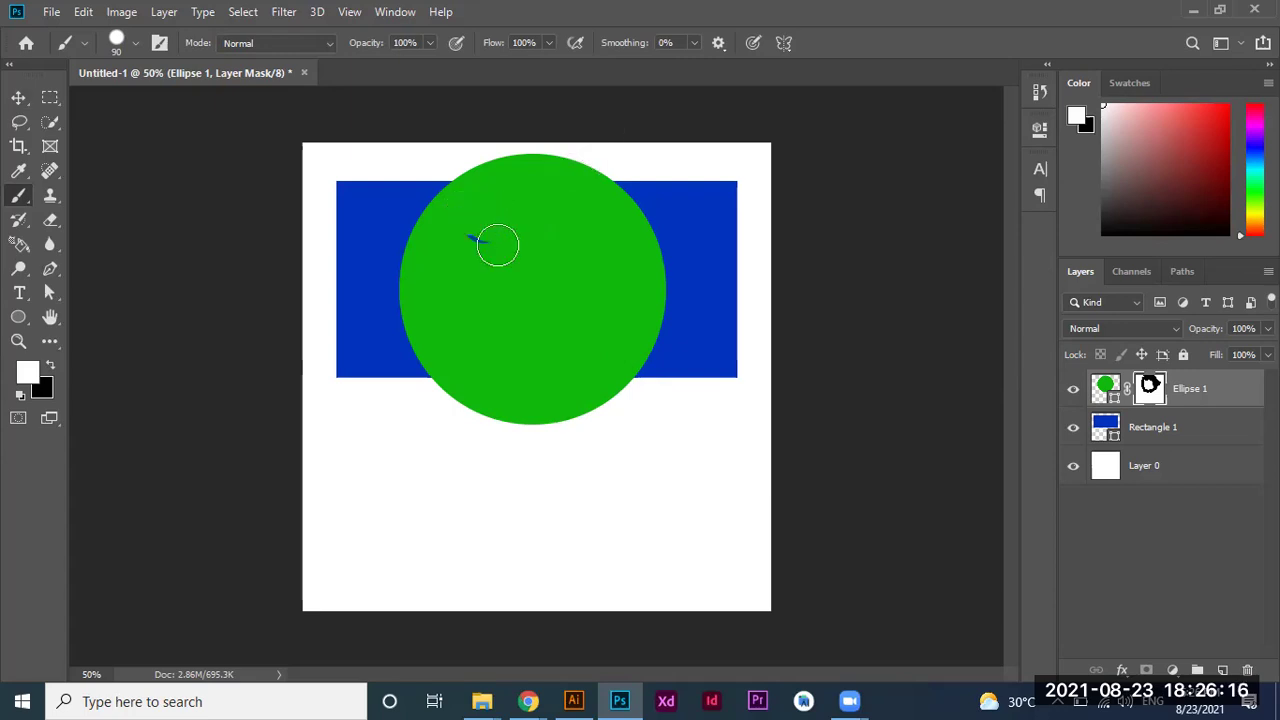
click(468, 236)
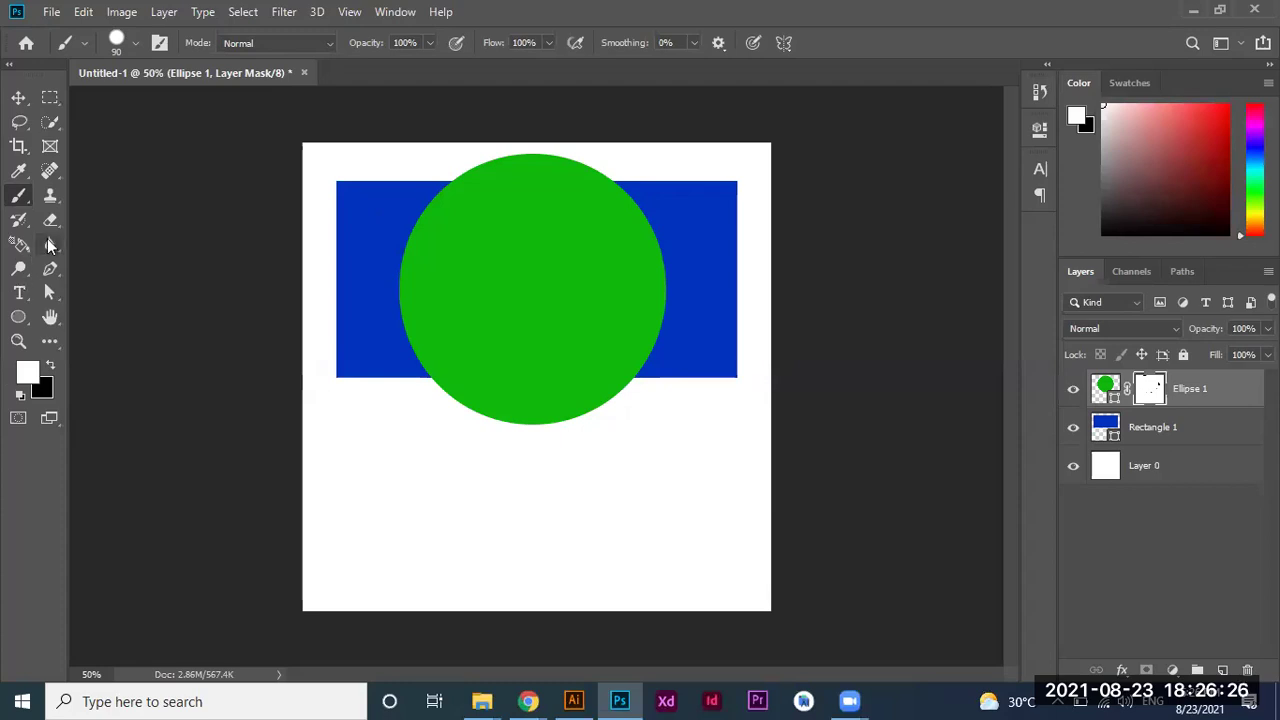
click(51, 221)
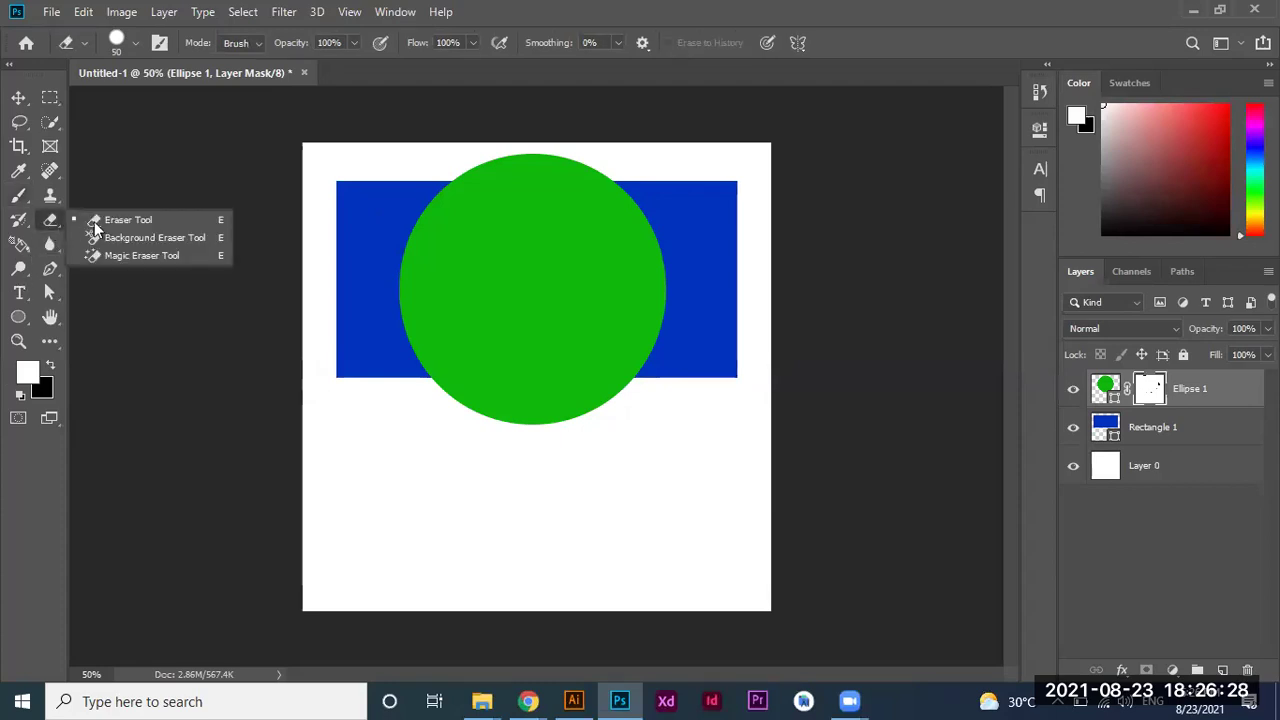
click(96, 223)
mouse_move(470, 241)
mouse_down()
mouse_move(399, 224)
mouse_move(480, 220)
mouse_move(410, 210)
mouse_move(500, 241)
mouse_move(522, 282)
mouse_move(455, 185)
mouse_move(507, 227)
mouse_up()
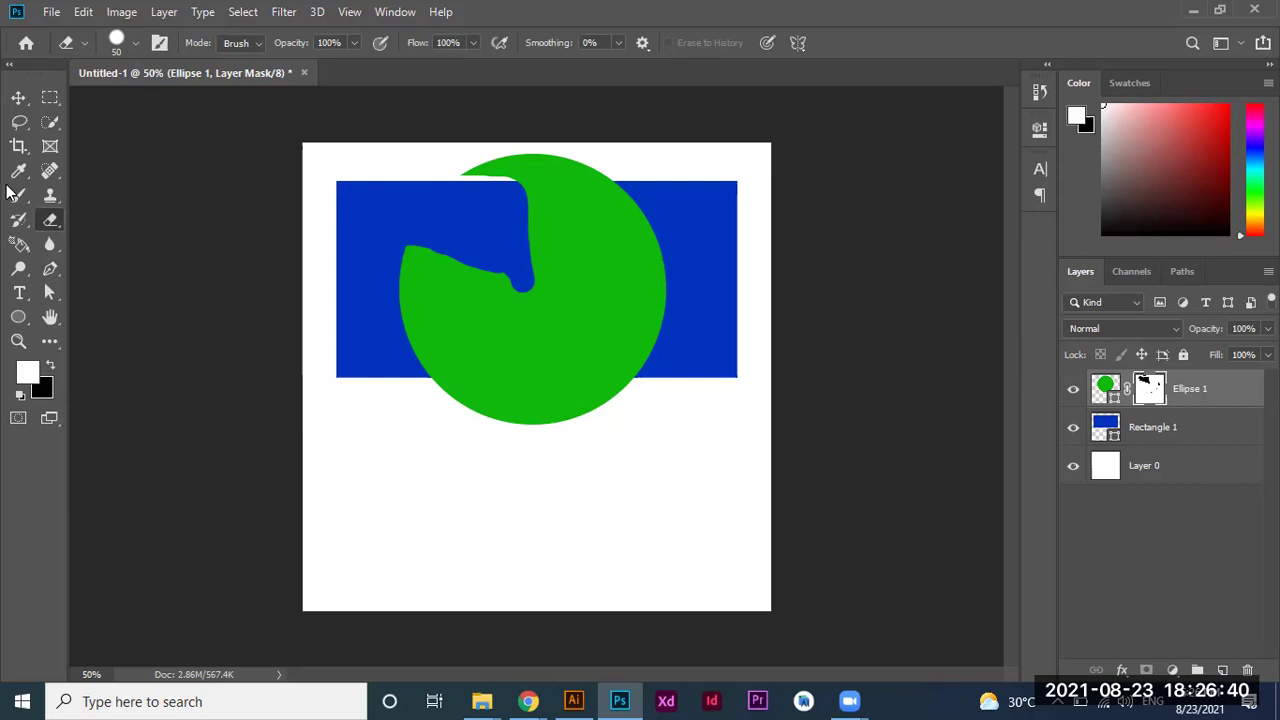
click(22, 197)
click(85, 197)
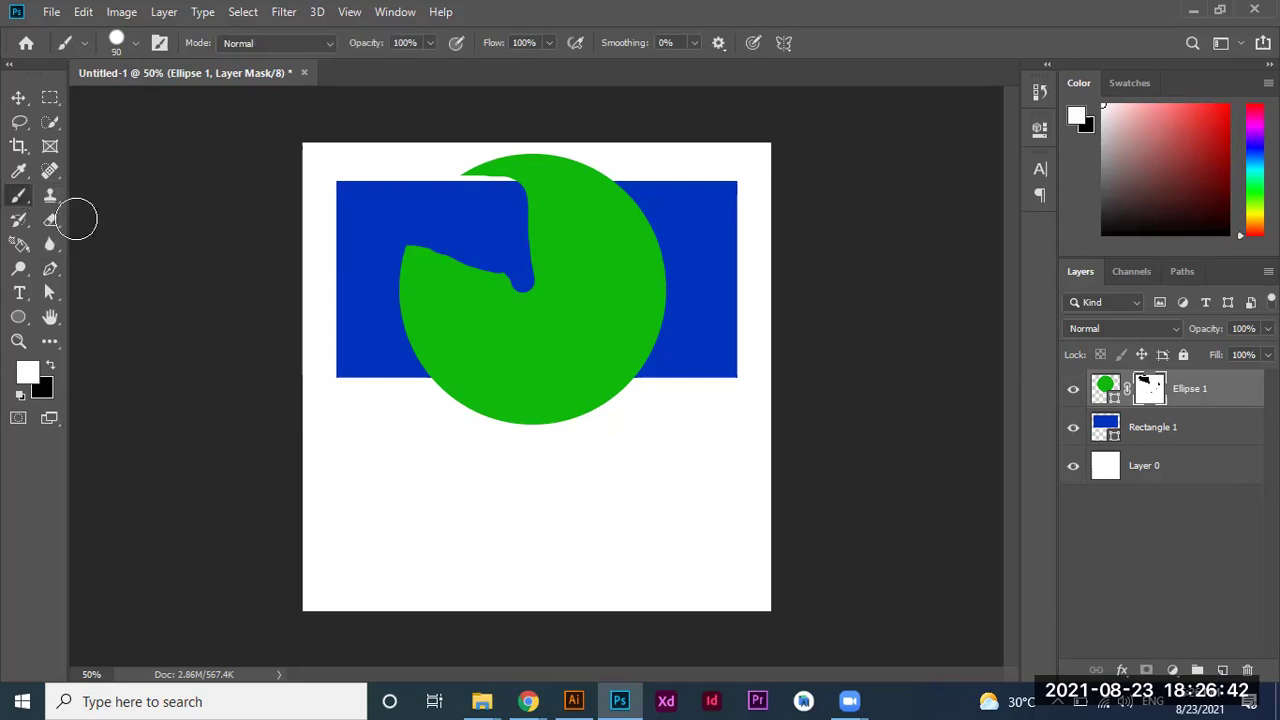
mouse_move(528, 281)
mouse_down()
mouse_move(480, 240)
mouse_move(574, 231)
mouse_move(457, 171)
mouse_move(424, 236)
mouse_move(469, 234)
mouse_move(431, 211)
mouse_move(471, 200)
mouse_move(542, 261)
mouse_move(506, 214)
mouse_move(541, 227)
mouse_up()
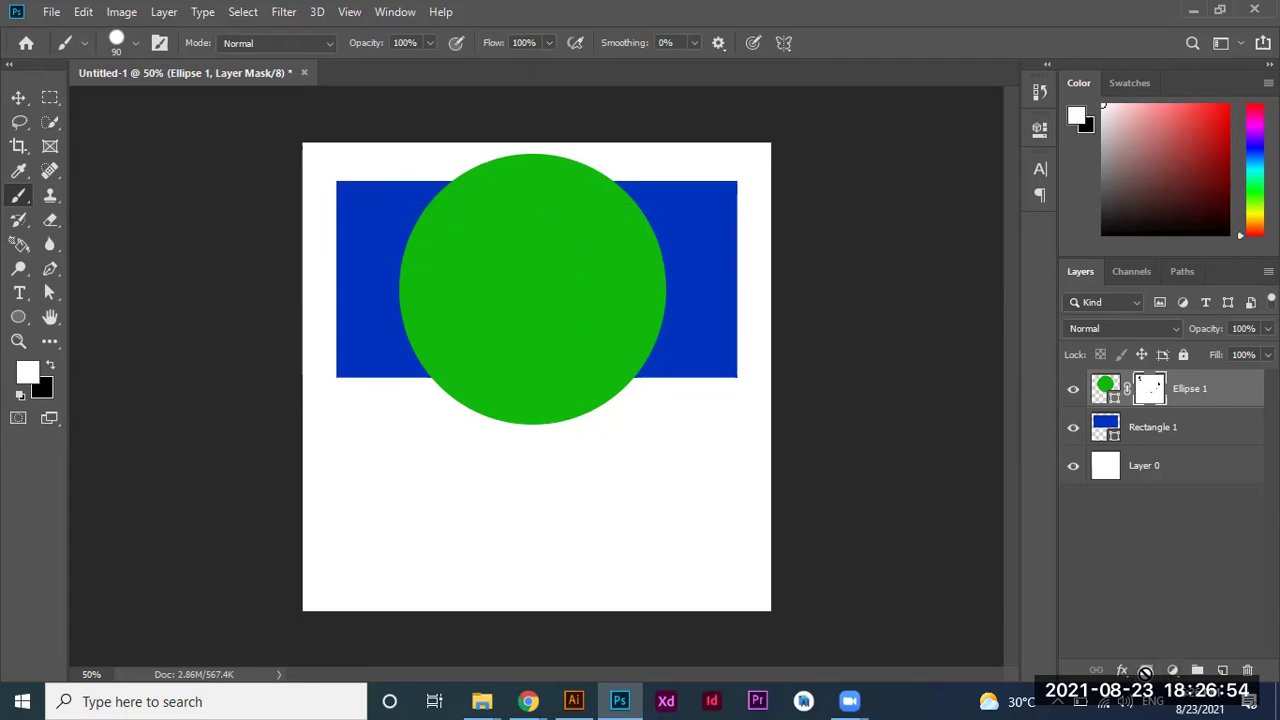
Add a layer mask to Rectangle 1 and paint black to hide its corners and edges.
click(1183, 433)
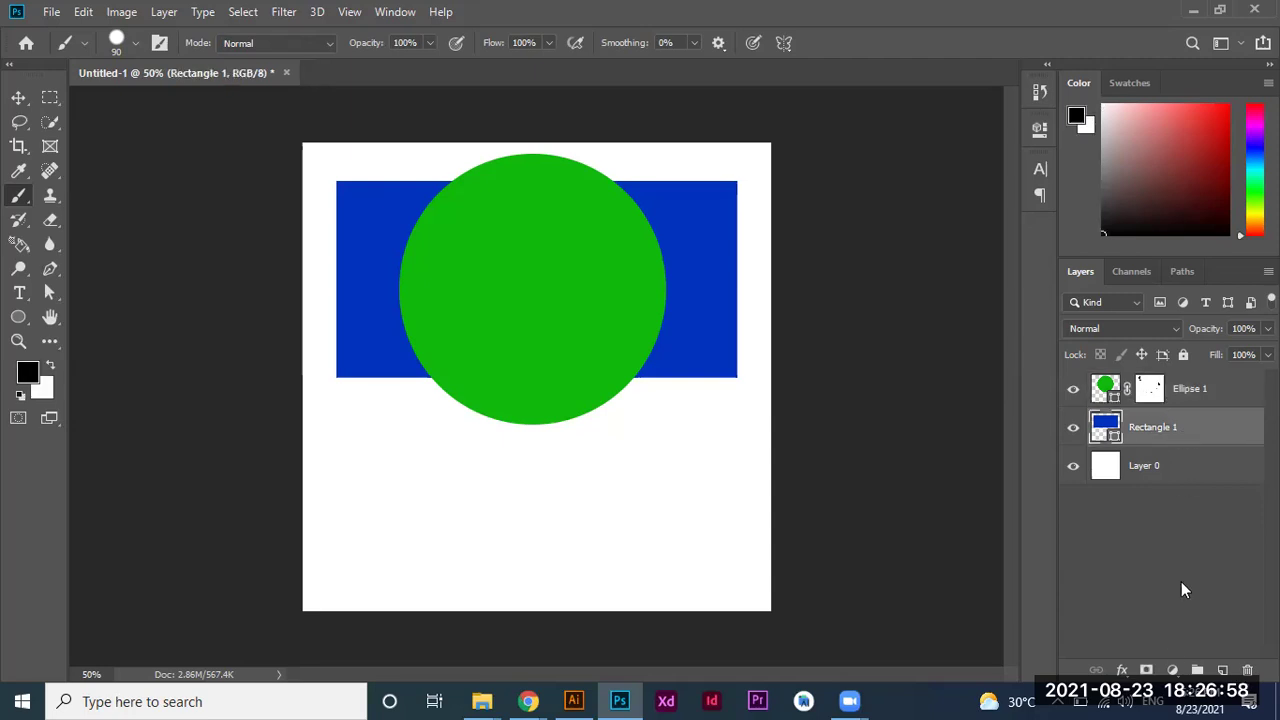
click(1147, 671)
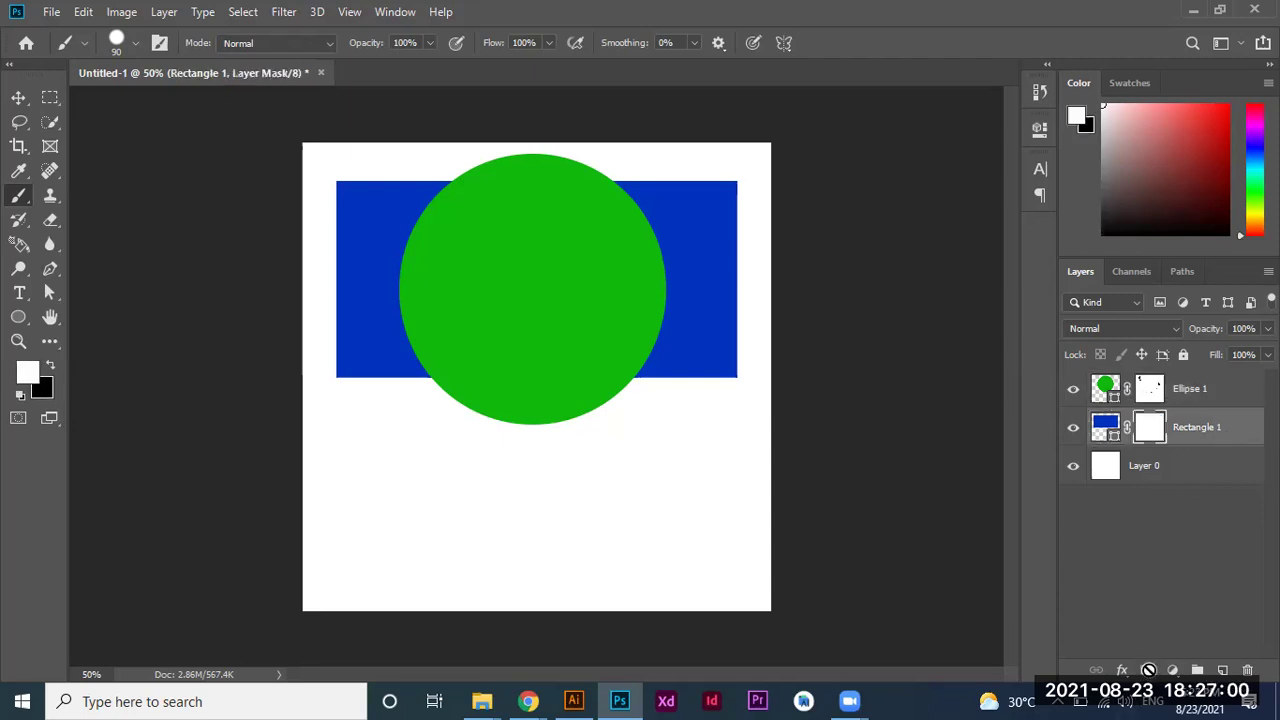
click(49, 366)
mouse_move(695, 234)
mouse_down()
mouse_move(634, 207)
mouse_move(737, 275)
mouse_up()
mouse_move(676, 190)
mouse_down()
mouse_move(734, 200)
mouse_move(726, 223)
mouse_move(700, 206)
mouse_up()
mouse_move(726, 273)
mouse_down()
mouse_move(731, 343)
mouse_move(637, 354)
mouse_move(675, 391)
mouse_move(694, 294)
mouse_up()
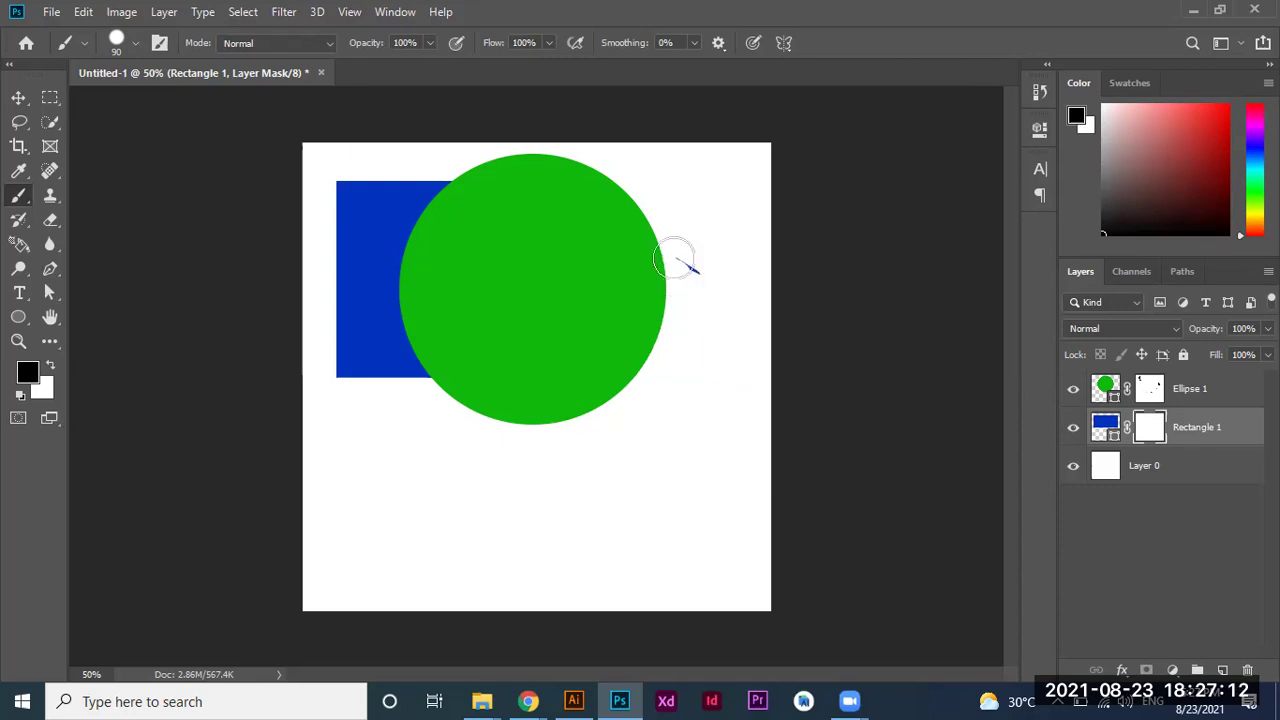
mouse_move(357, 200)
mouse_down()
mouse_move(417, 208)
mouse_move(349, 240)
mouse_move(360, 331)
mouse_move(314, 279)
mouse_up()
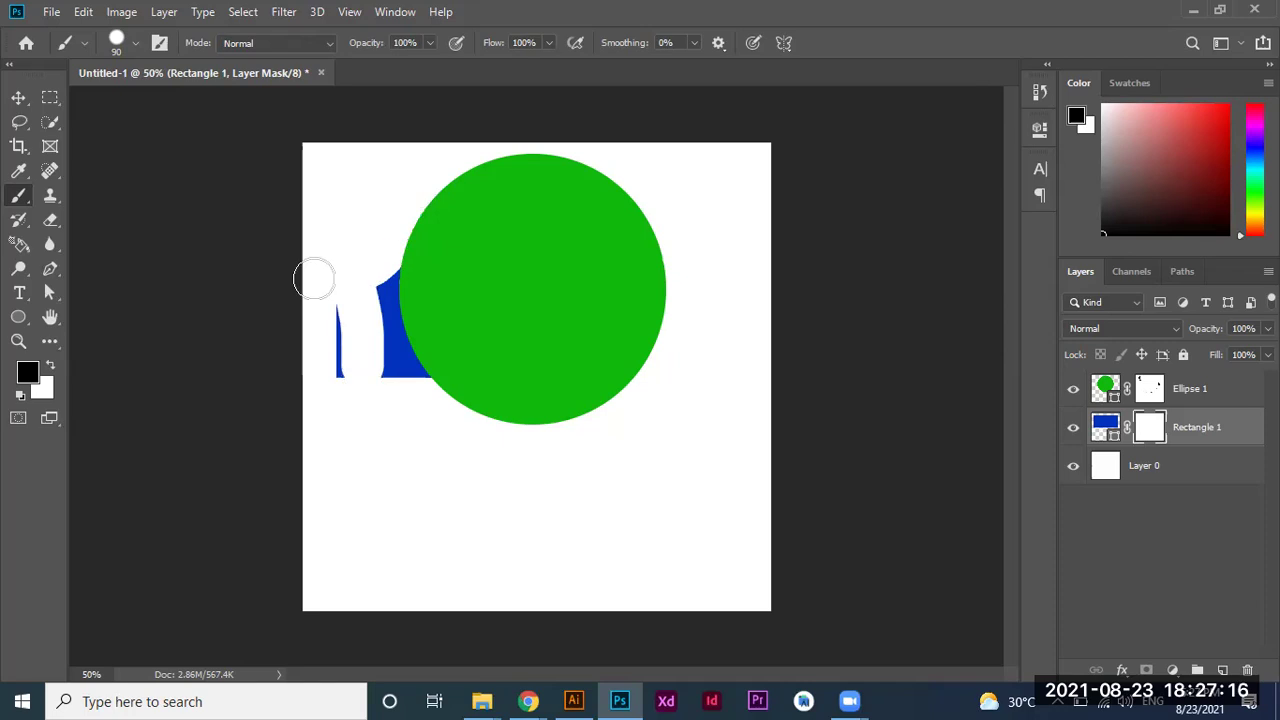
drag(344, 320, 341, 372)
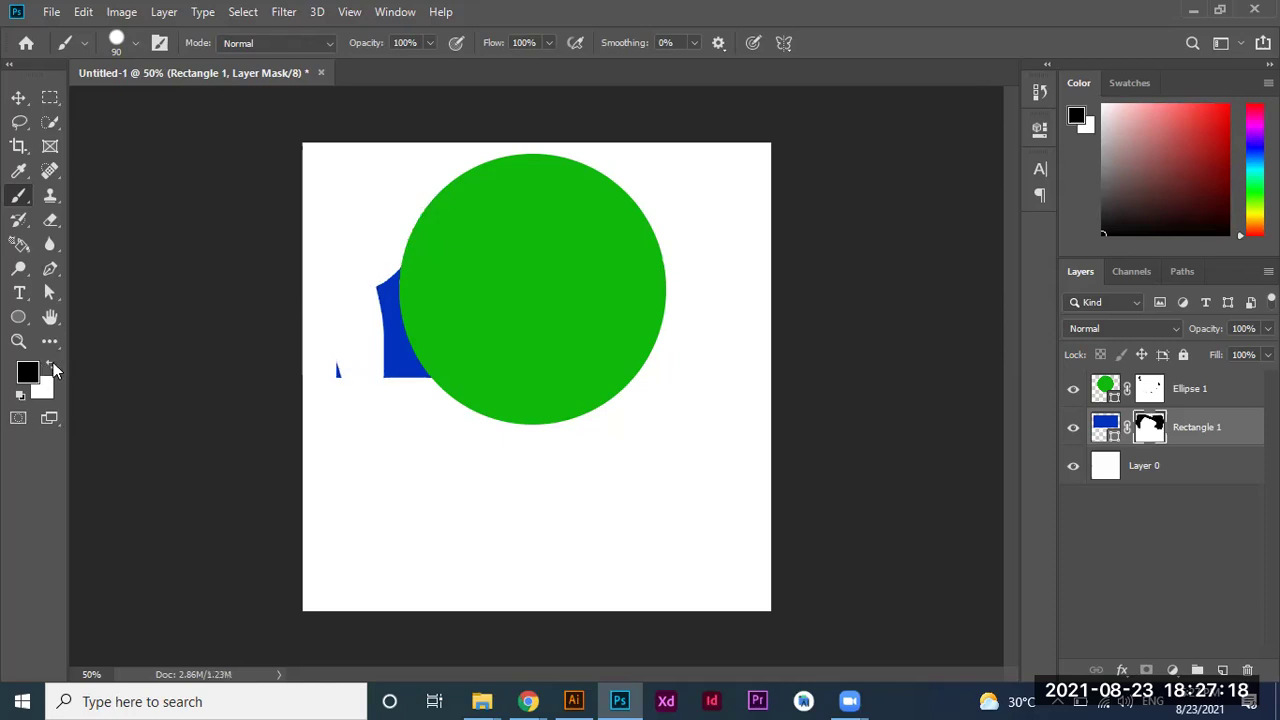
Swap to white and paint the hidden areas back until Rectangle 1 is whole.
key(x)
drag(360, 386, 372, 364)
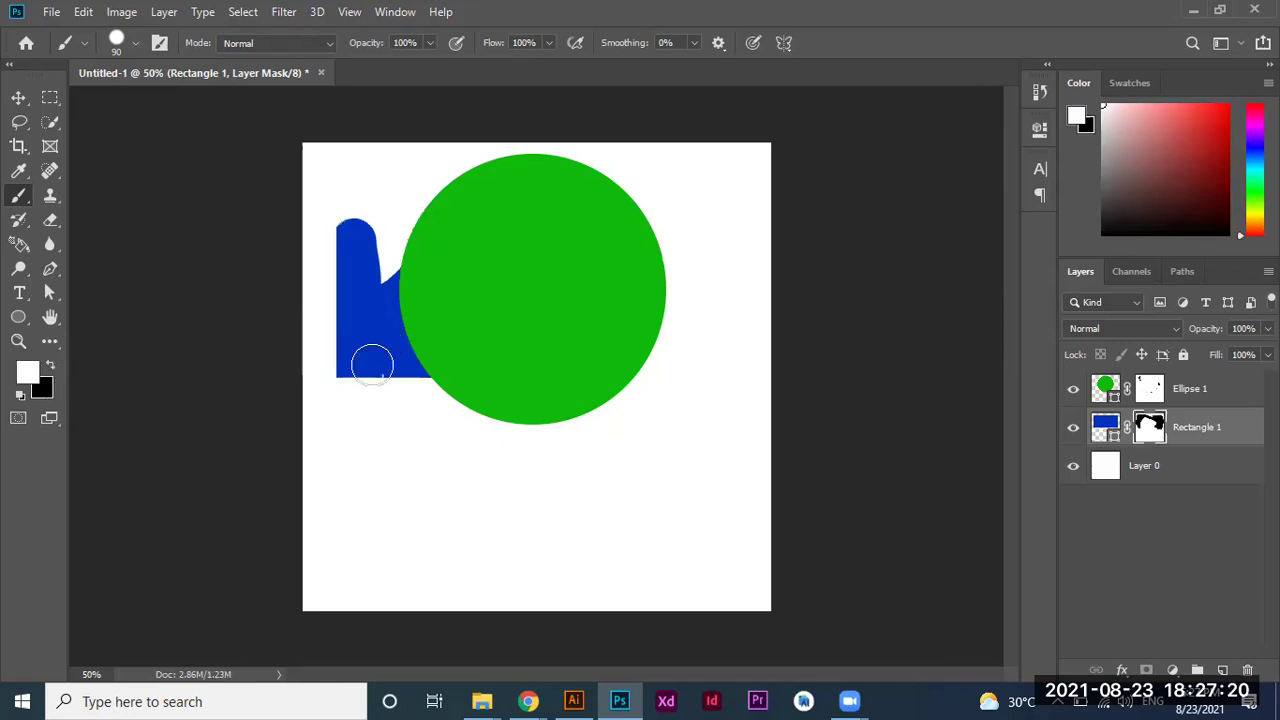
drag(331, 186, 341, 243)
drag(432, 192, 466, 177)
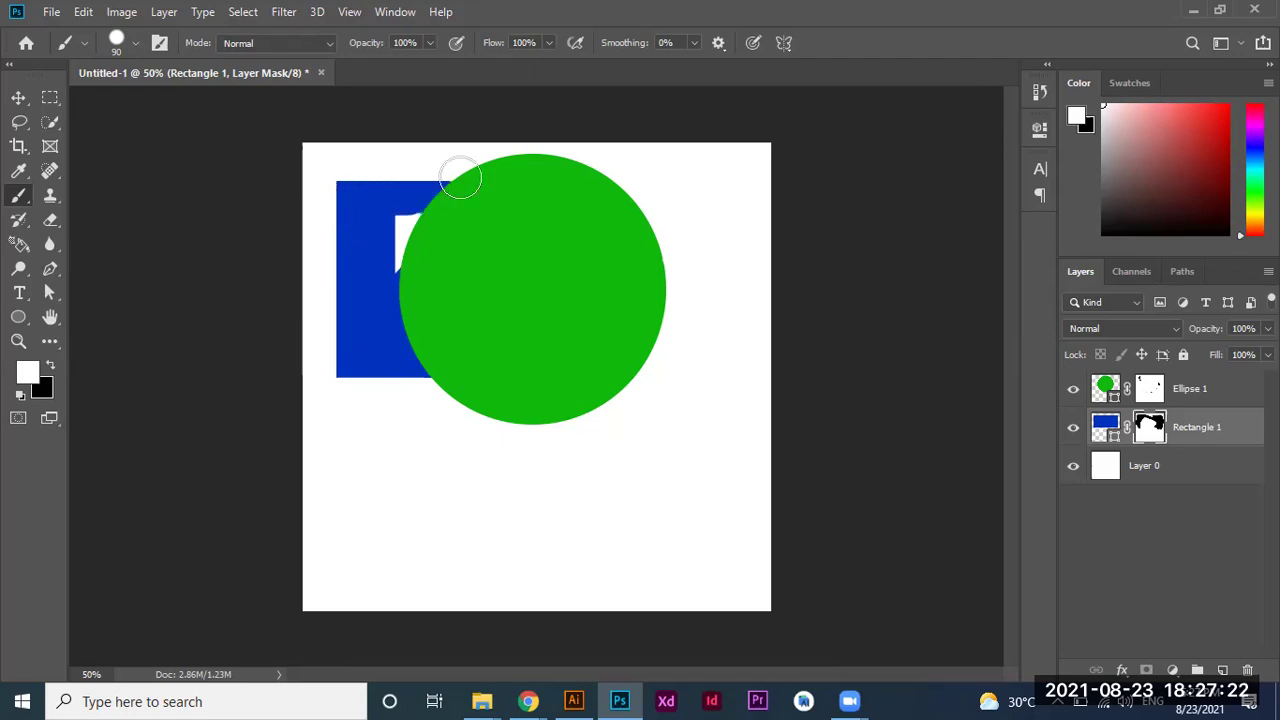
drag(640, 189, 745, 203)
drag(679, 241, 718, 212)
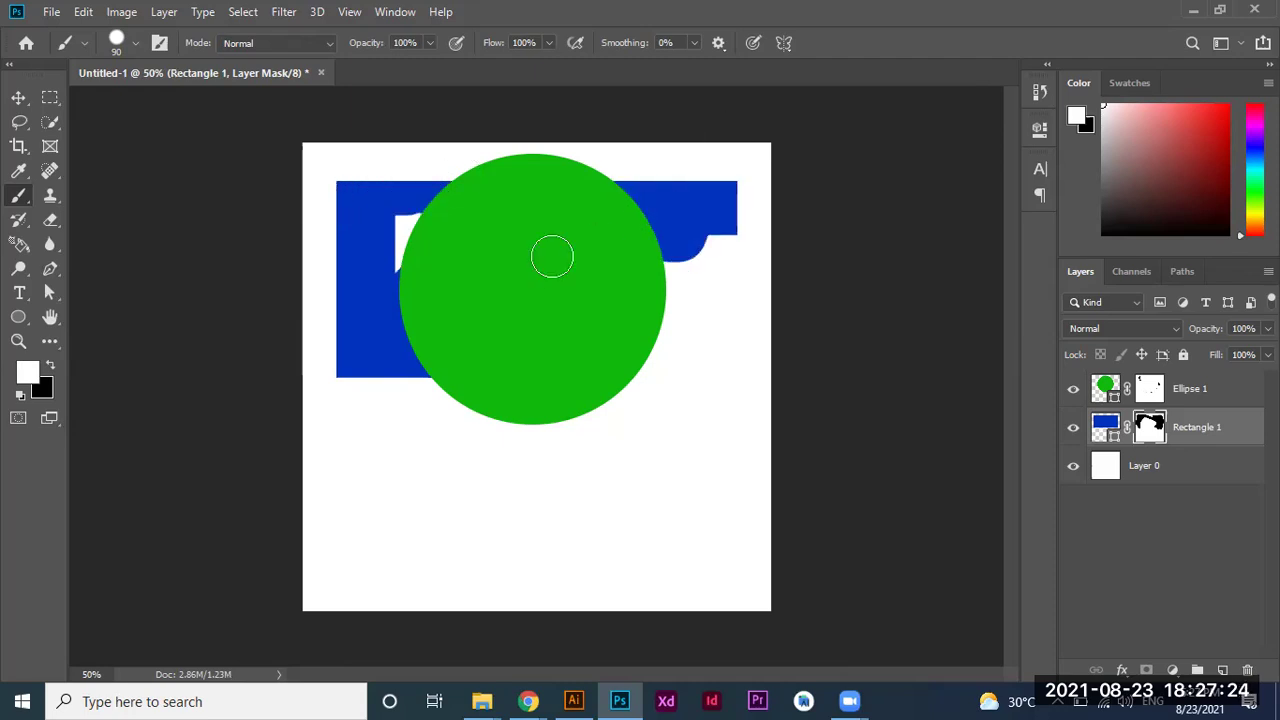
mouse_move(678, 271)
mouse_down()
mouse_move(710, 255)
mouse_move(672, 341)
mouse_move(586, 391)
mouse_up()
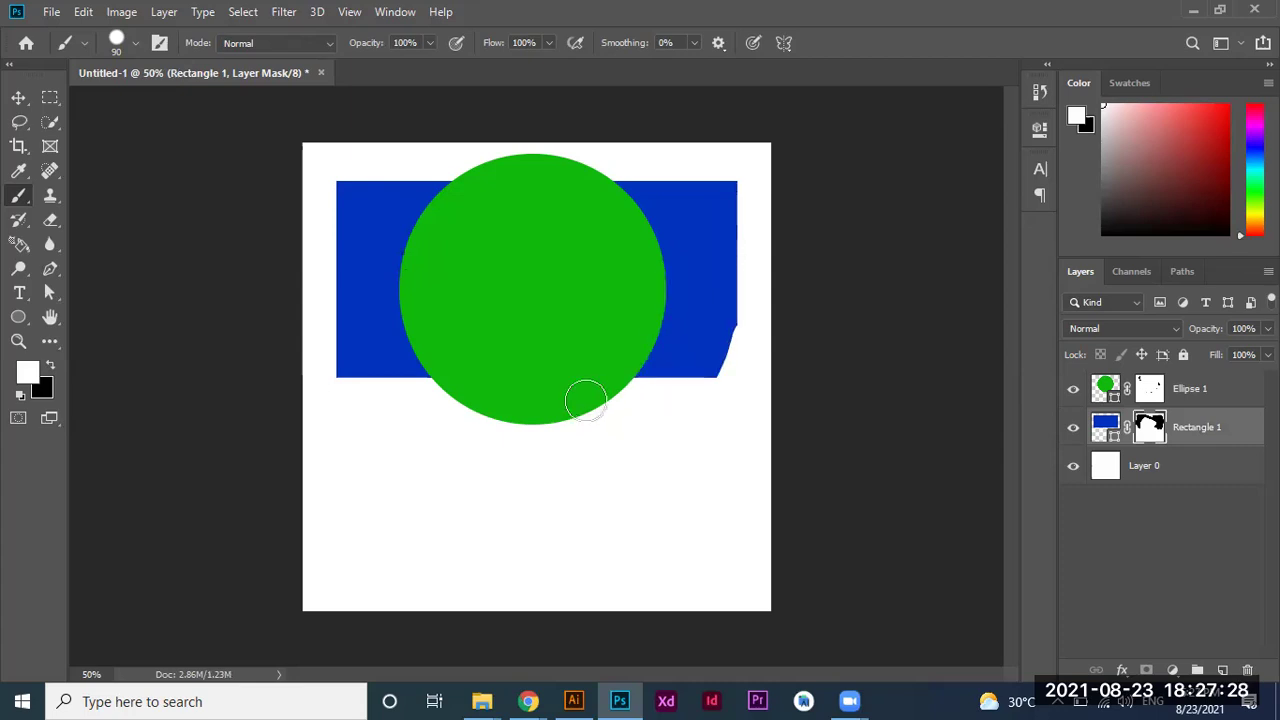
drag(711, 374, 734, 326)
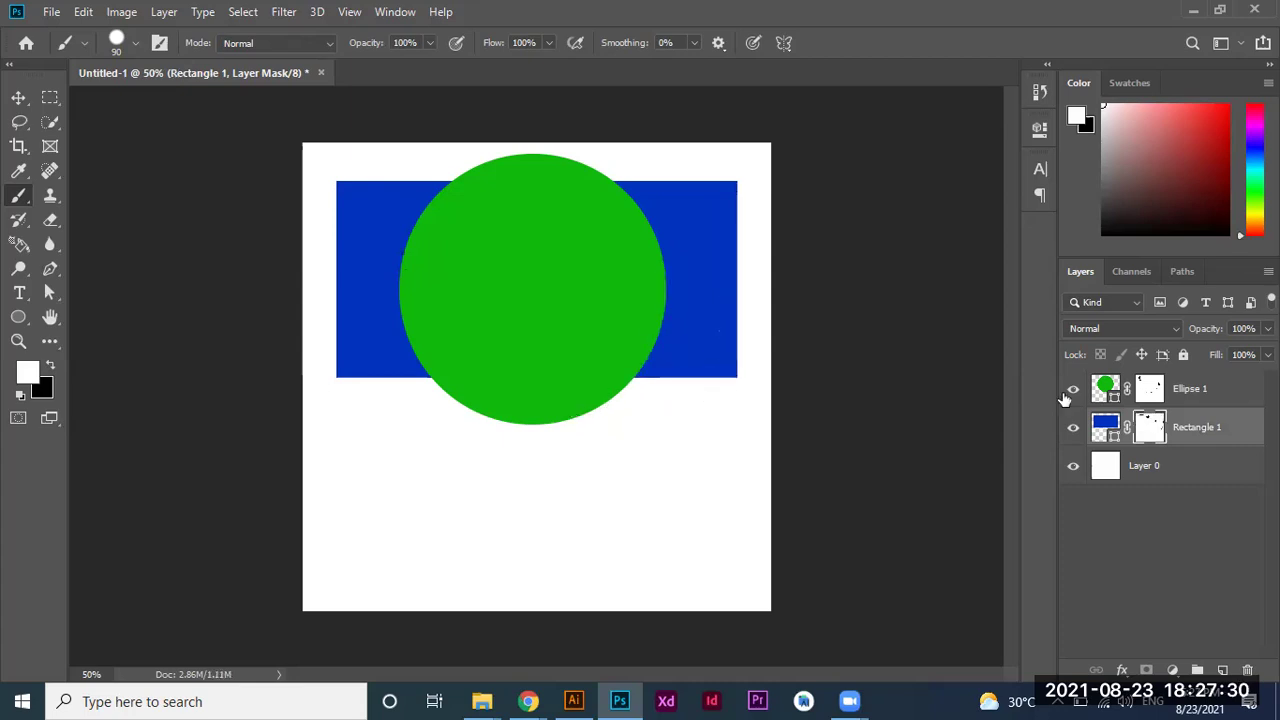
Unlink Rectangle 1 from its mask, declining to rasterize the Ellipse 1 circle layer.
click(1127, 427)
click(20, 200)
click(1105, 390)
click(552, 254)
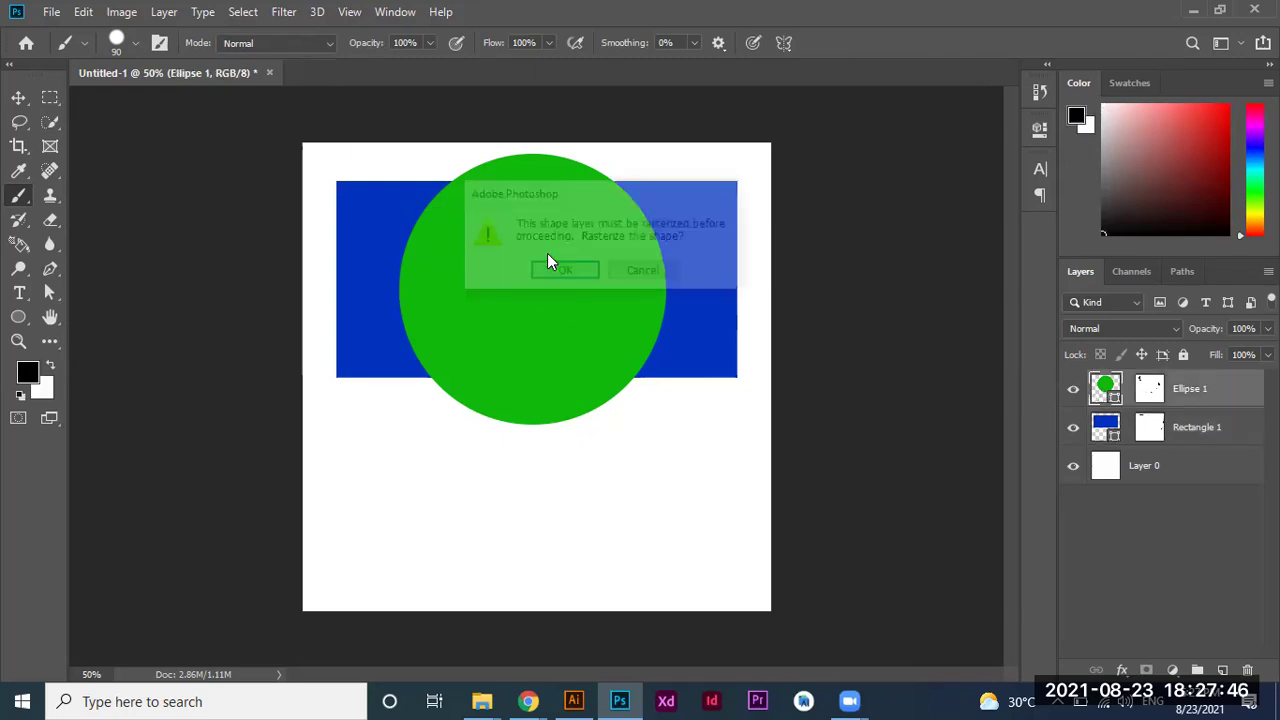
click(640, 271)
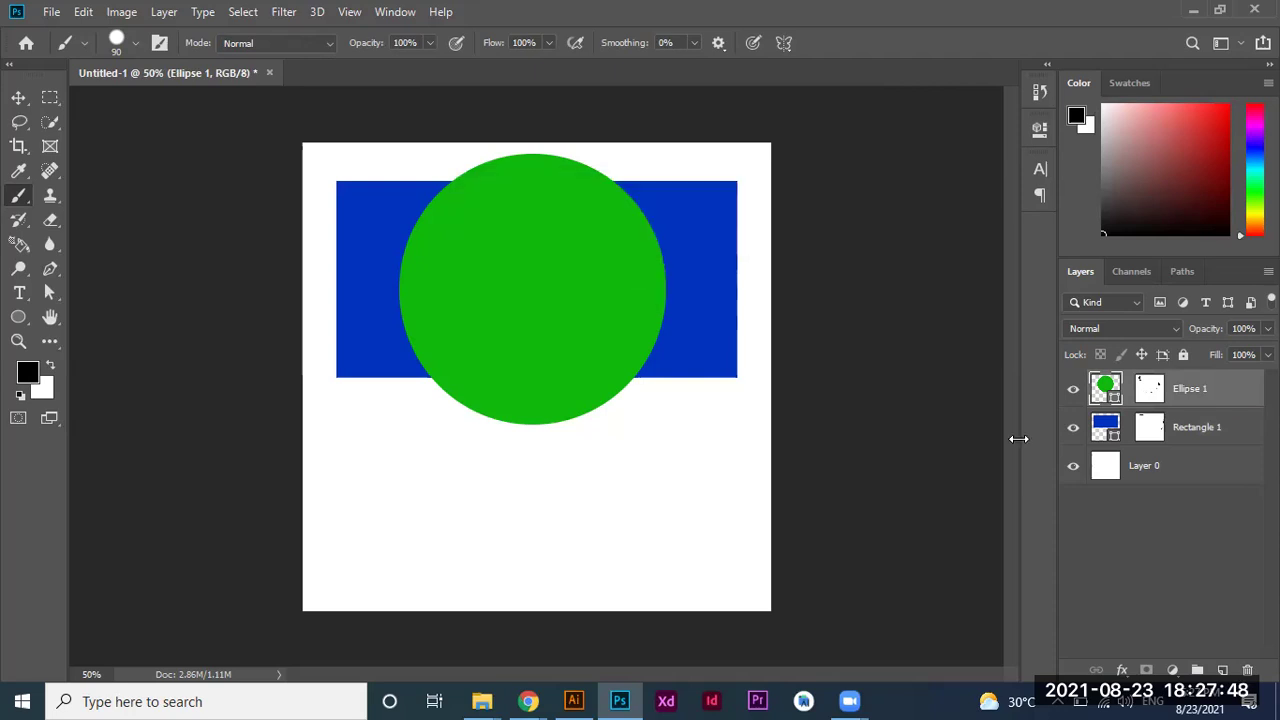
Rasterize Rectangle 1 by starting to erase it with the Eraser Tool and confirming.
click(1100, 432)
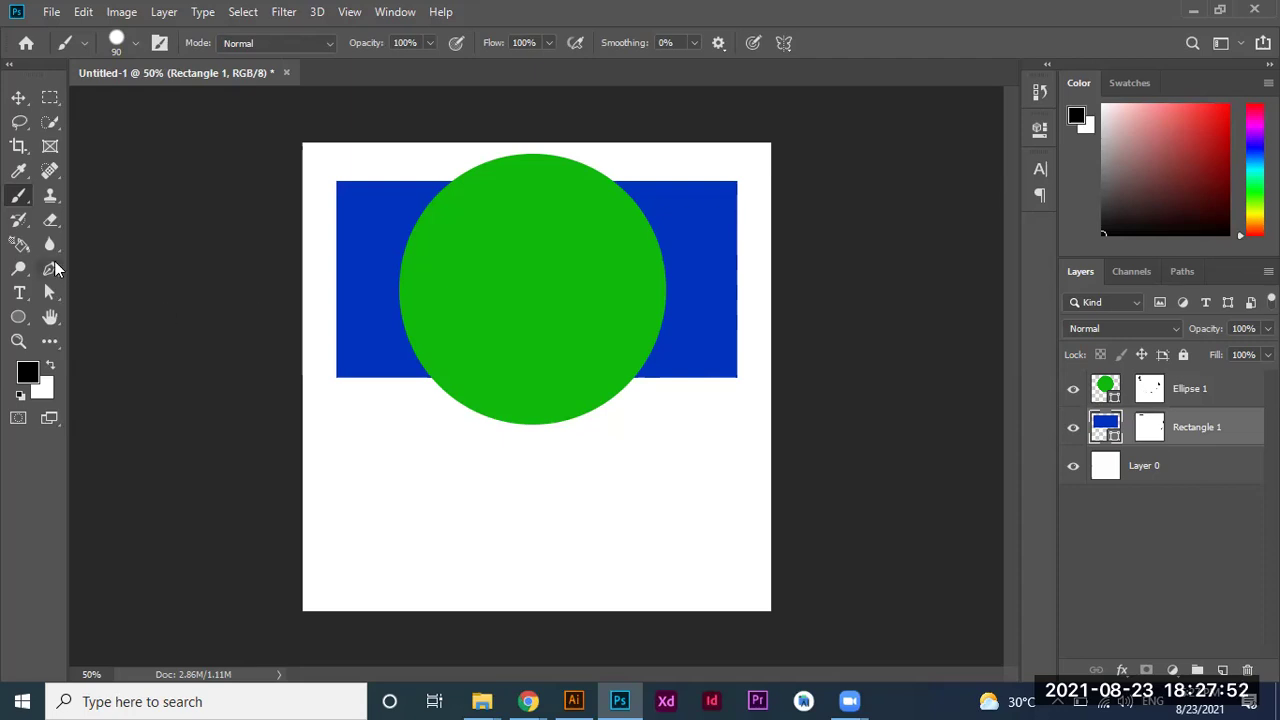
right_click(49, 224)
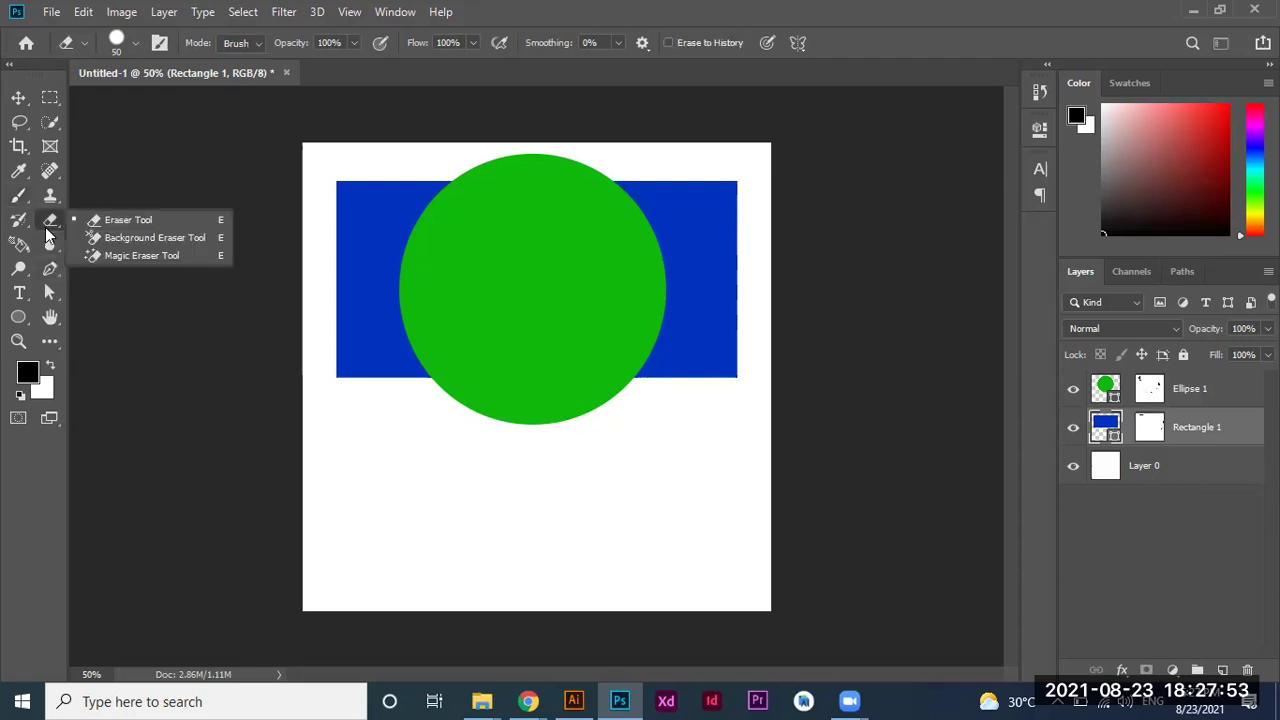
click(101, 219)
click(478, 261)
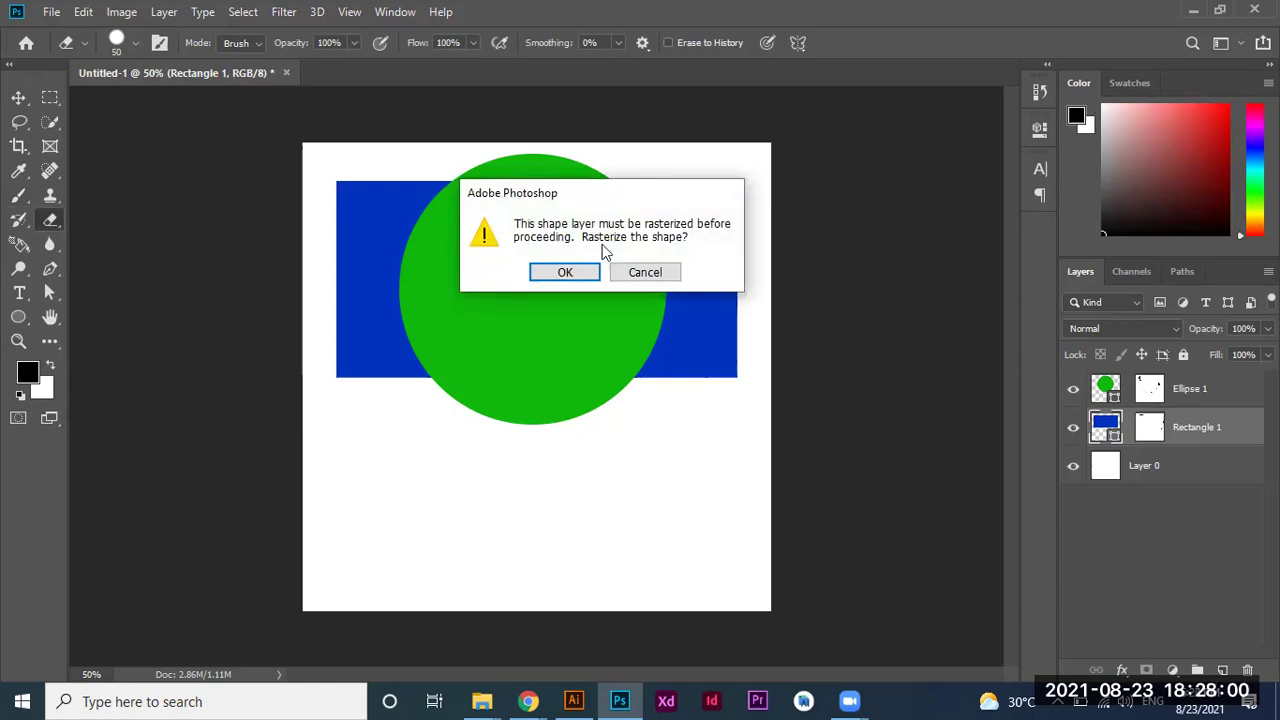
click(565, 272)
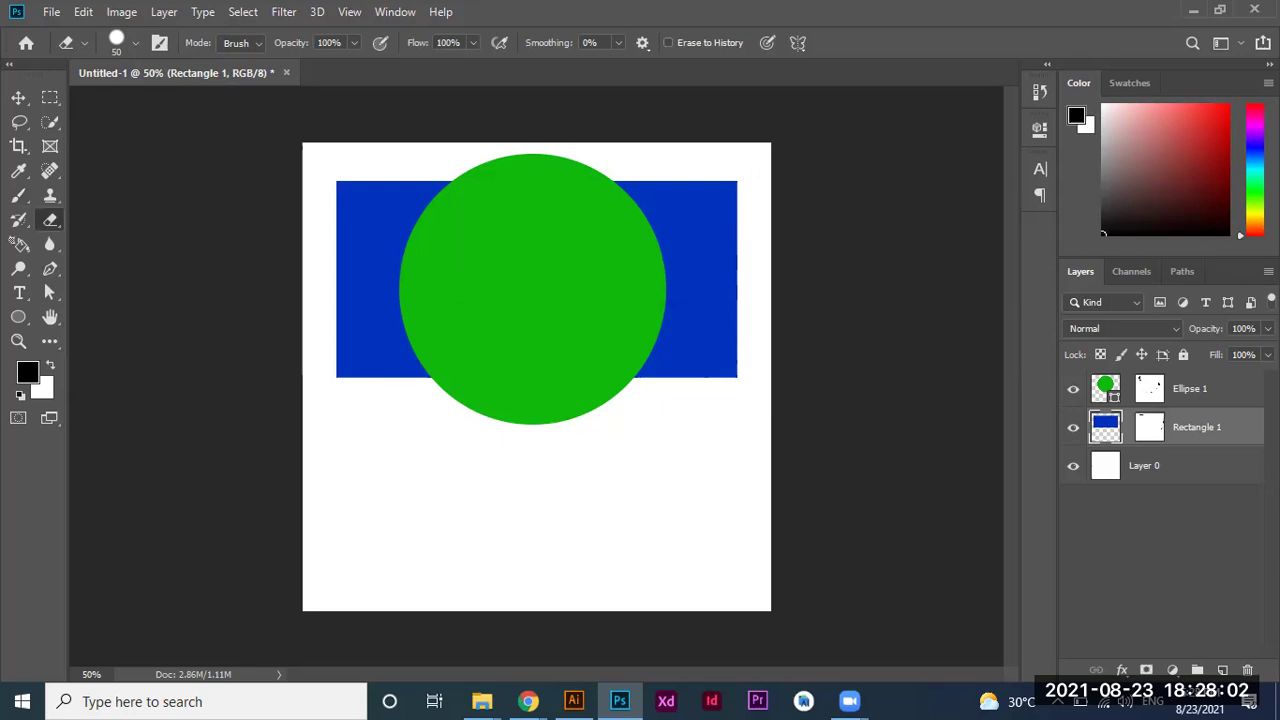
Disable Rectangle 1's layer mask.
right_click(1106, 428)
right_click(1155, 442)
click(1194, 414)
right_click(1194, 414)
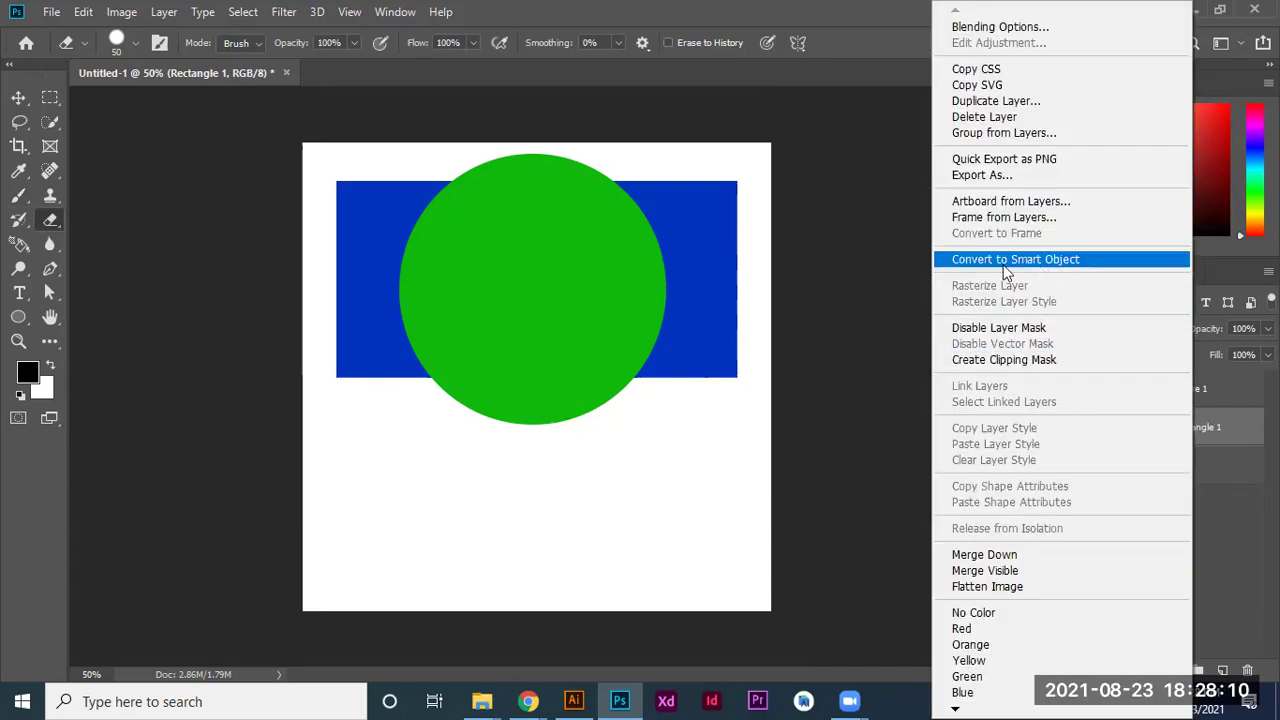
click(1008, 333)
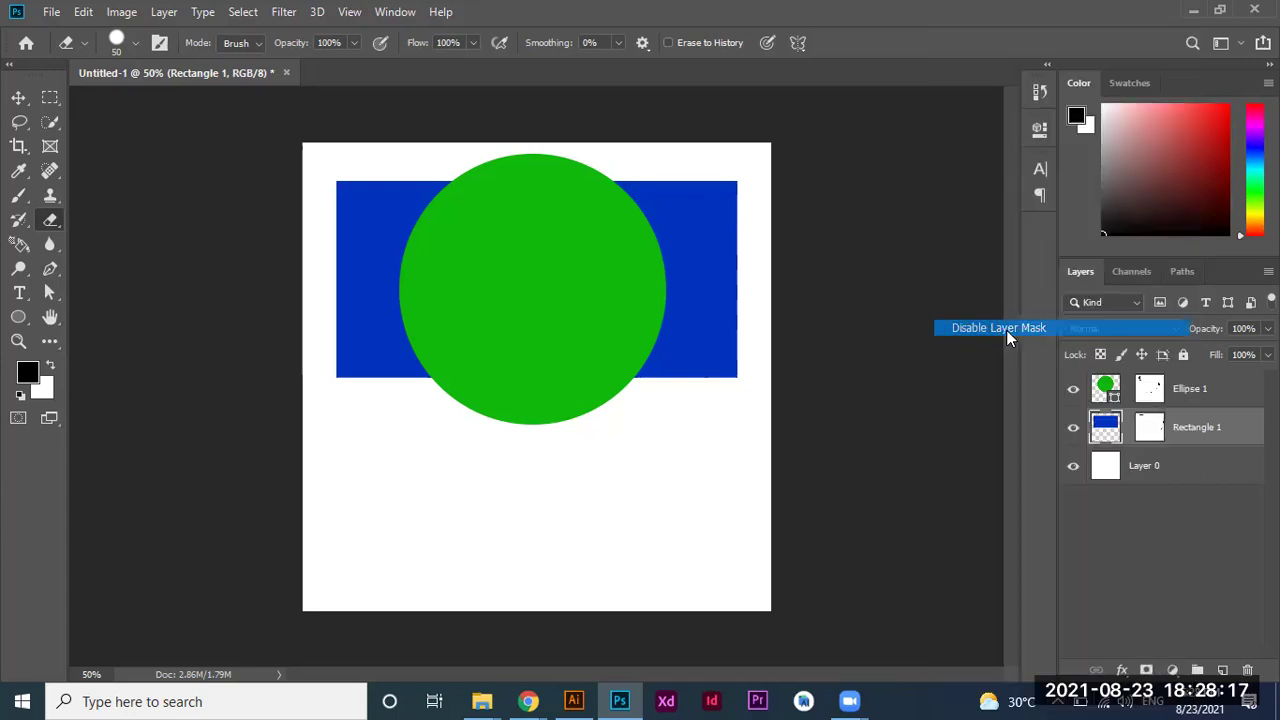
Disable the green circle's layer mask and rasterize its shape layer.
right_click(1153, 398)
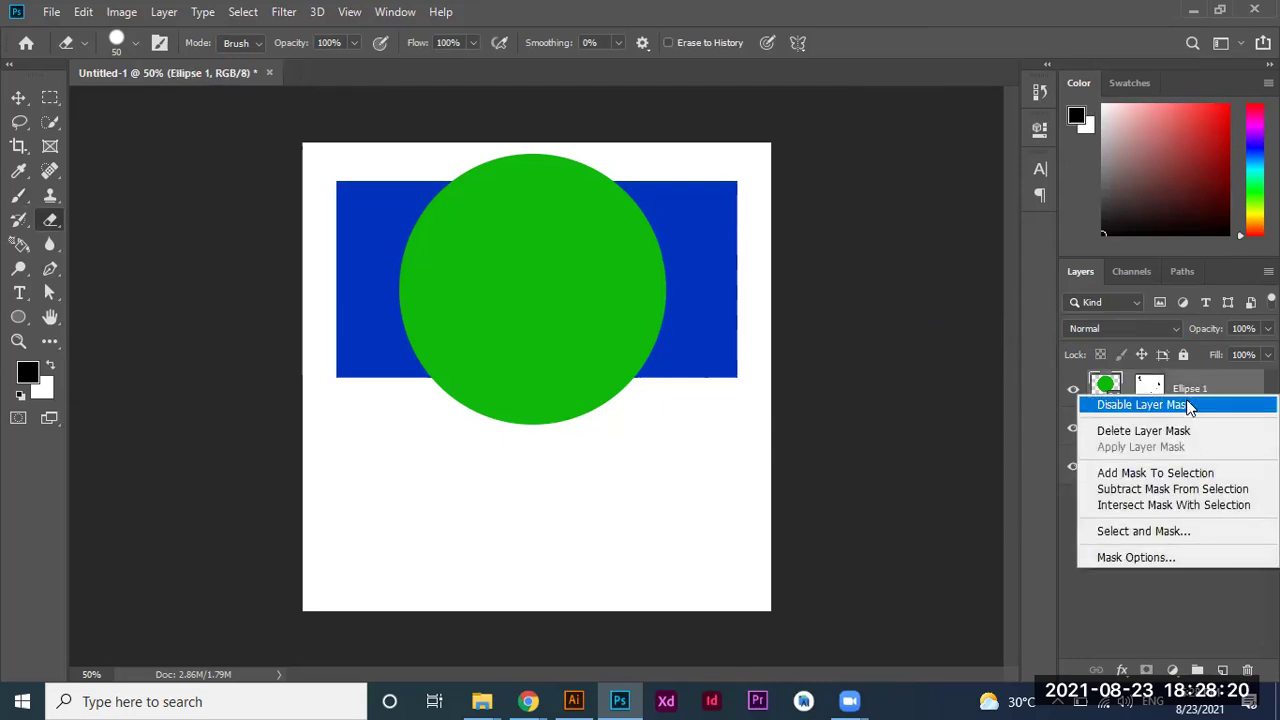
click(1183, 404)
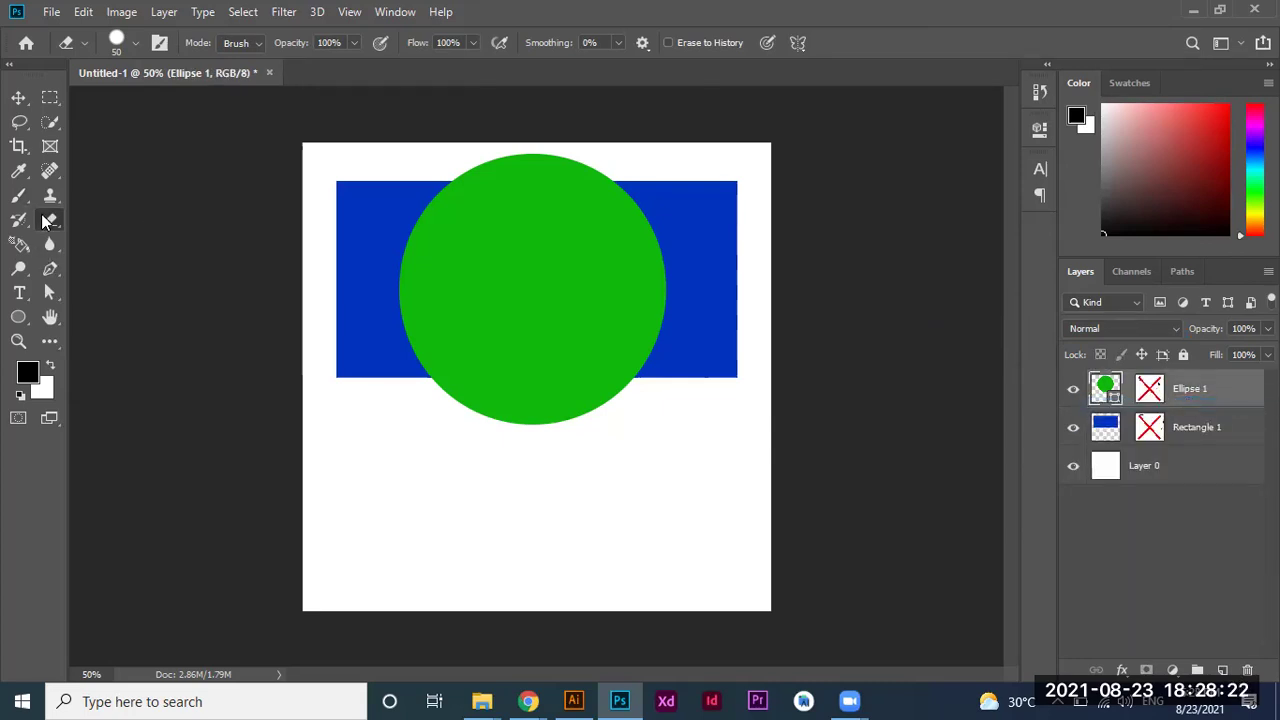
click(551, 232)
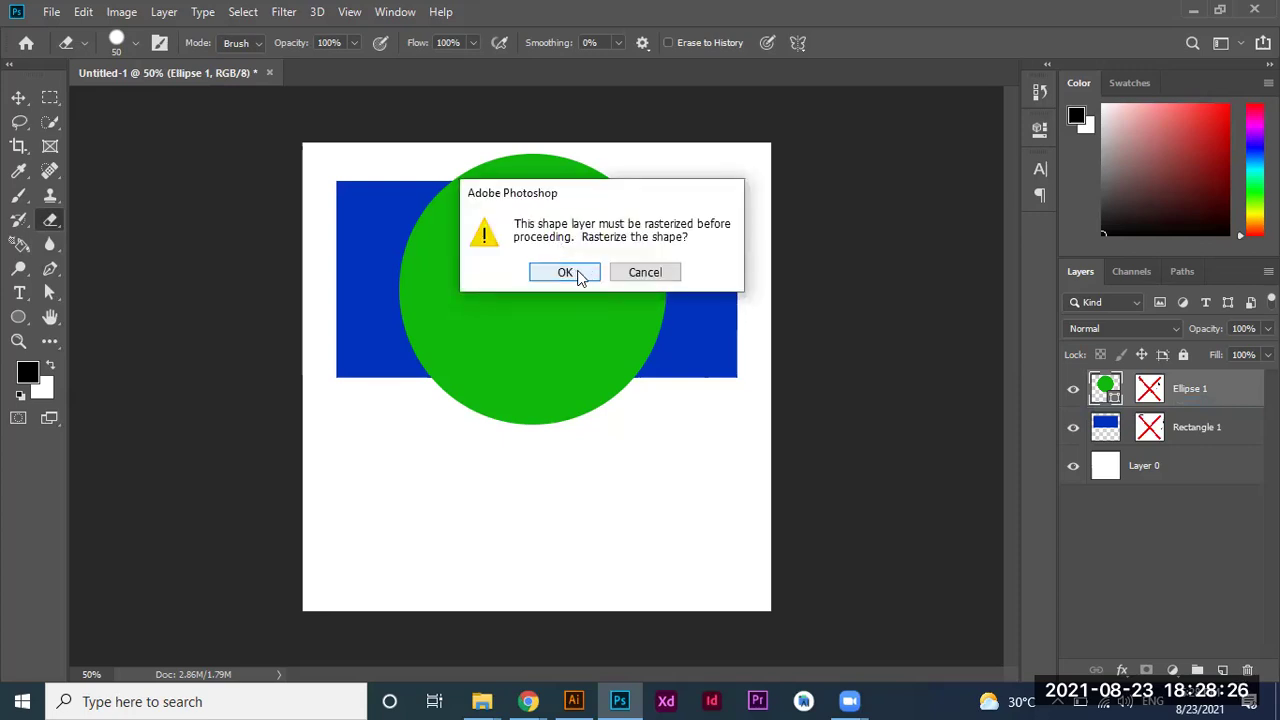
click(565, 273)
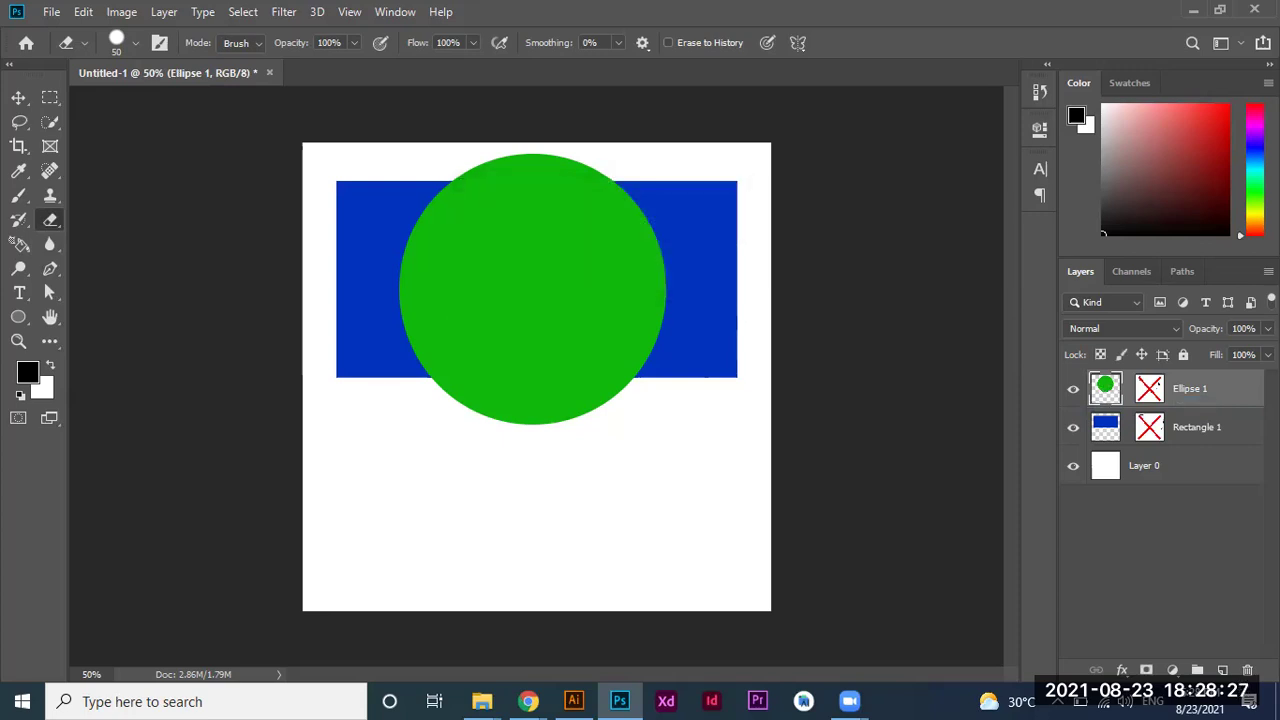
Convert the circle layer, Ellipse 1, into a smart object.
right_click(1106, 392)
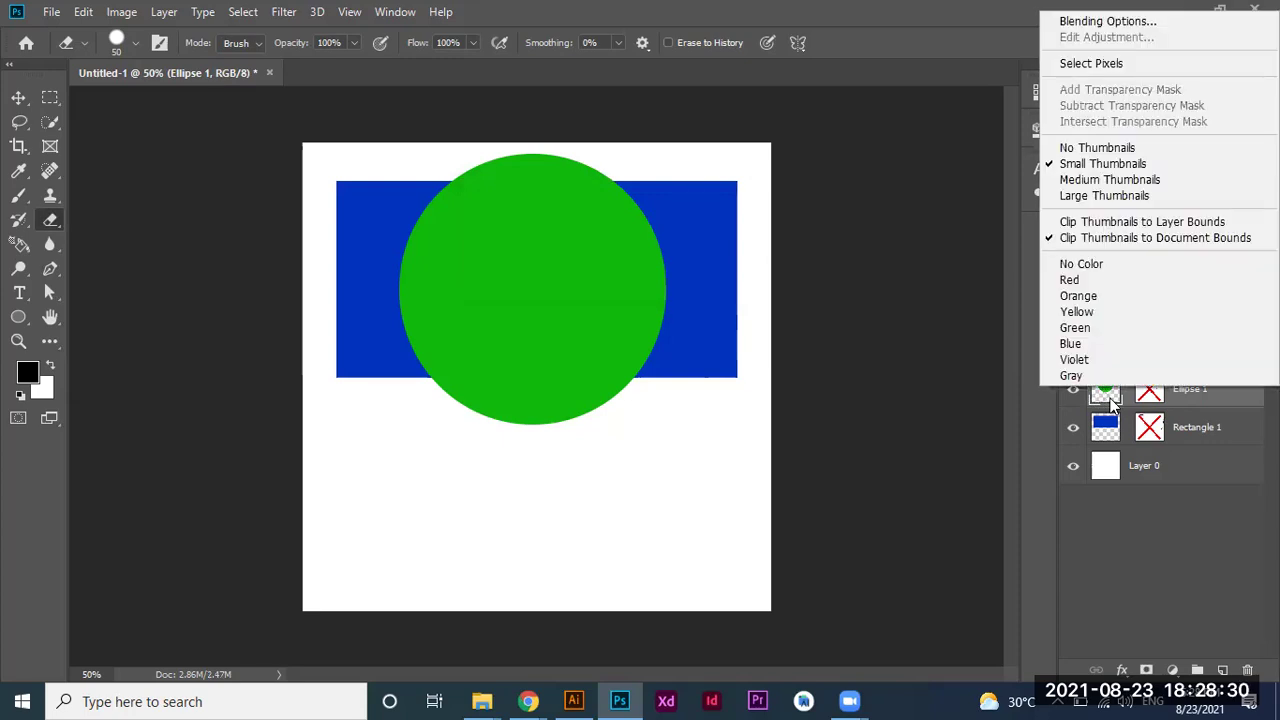
click(1118, 398)
right_click(1148, 392)
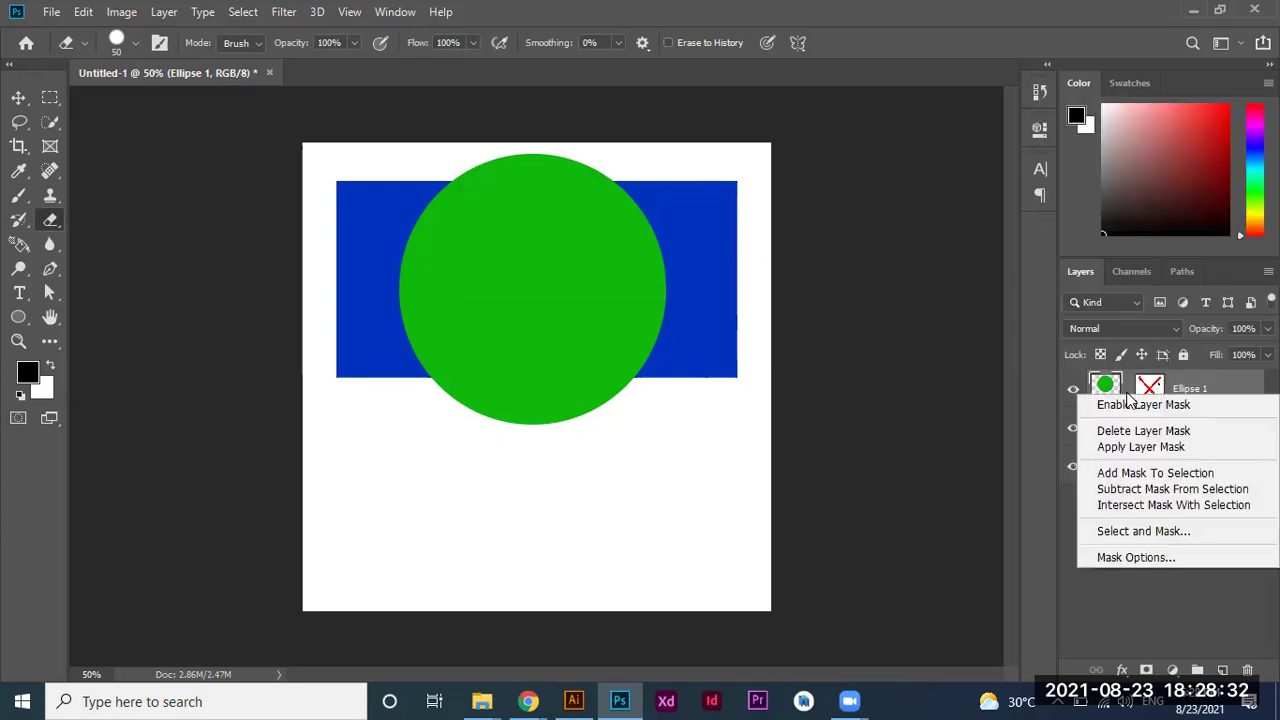
click(1190, 388)
right_click(1190, 388)
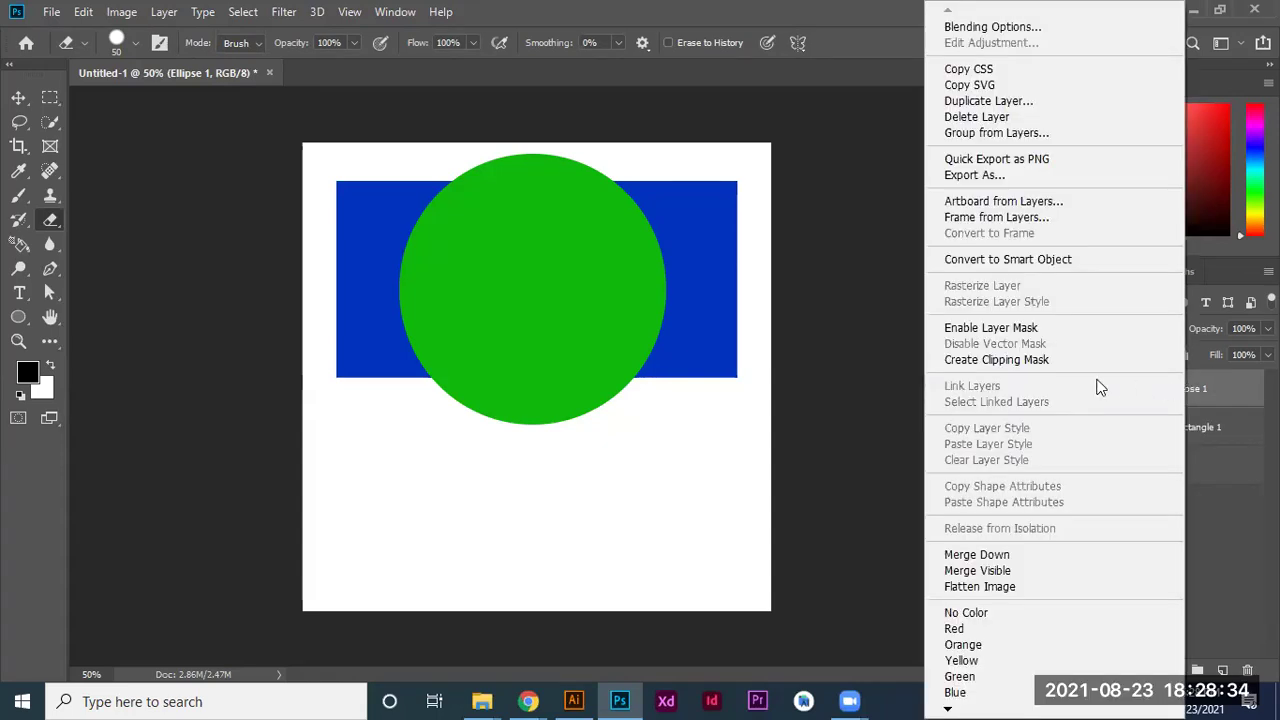
click(1005, 262)
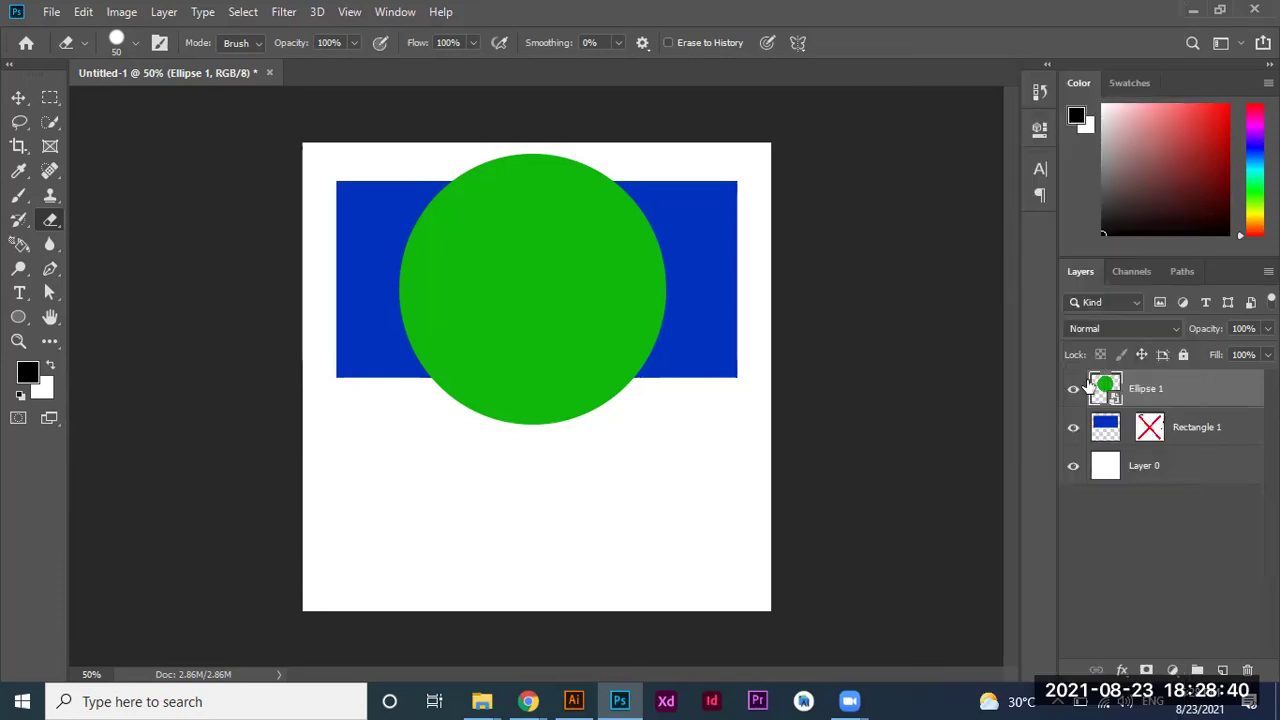
Rasterize the circle's smart object back into a plain layer, leaving its options unchanged.
click(559, 302)
click(641, 289)
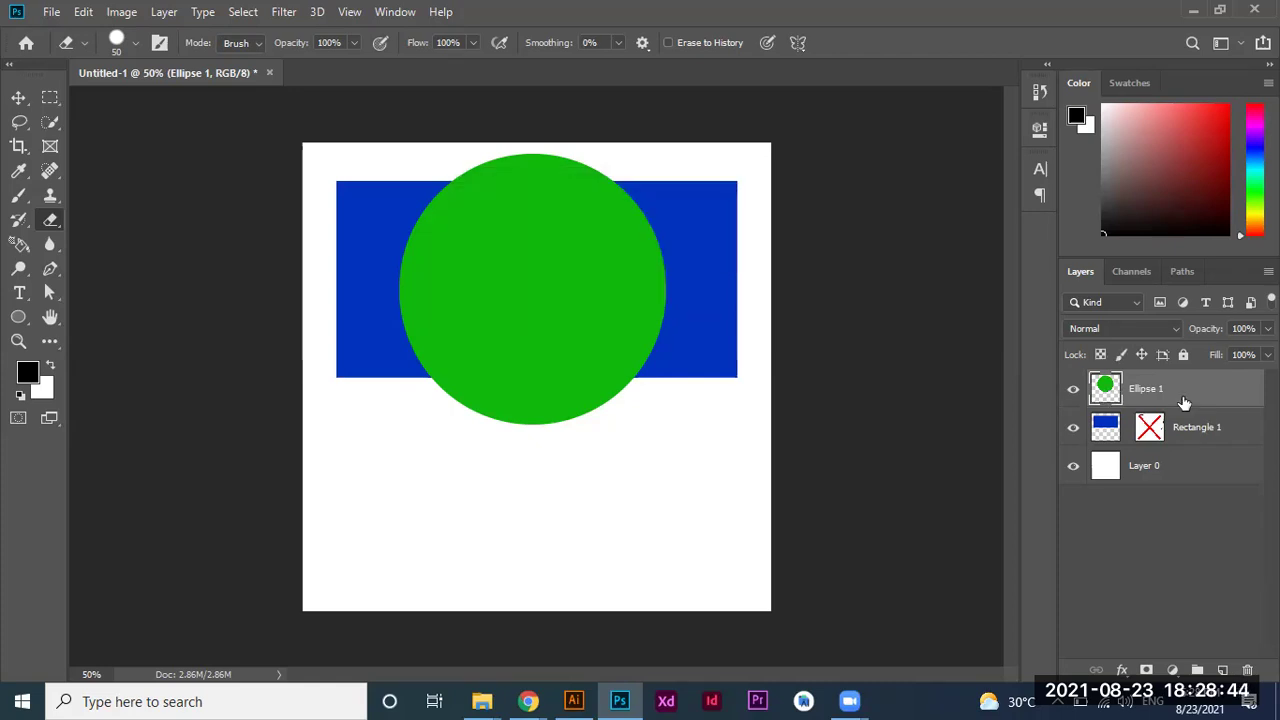
right_click(1185, 394)
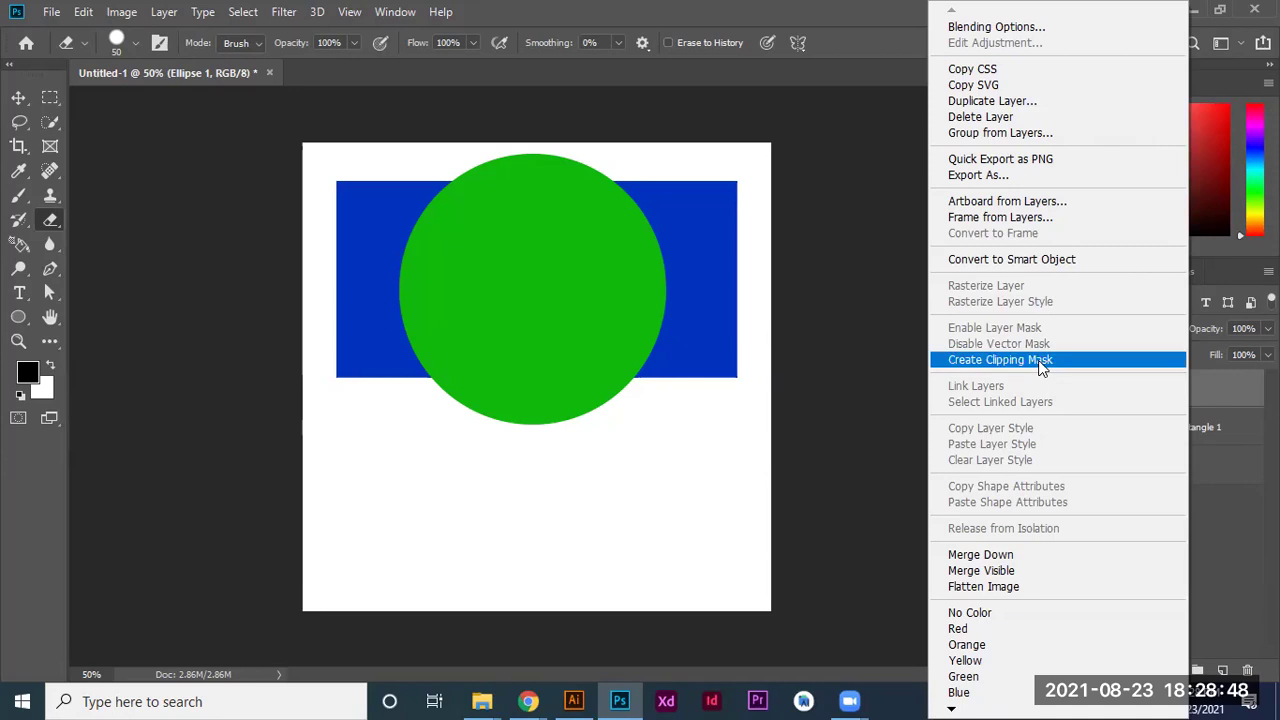
click(1222, 390)
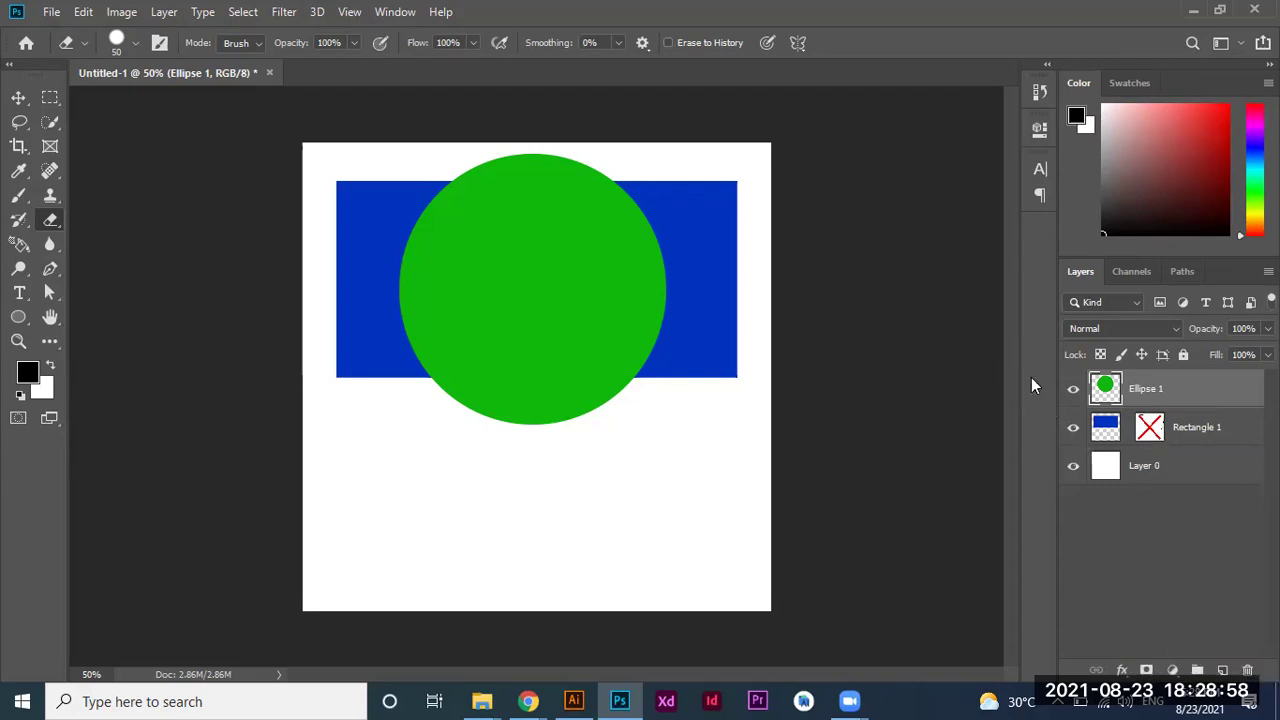
Delete the blue rectangle and green circle layers.
click(1177, 427)
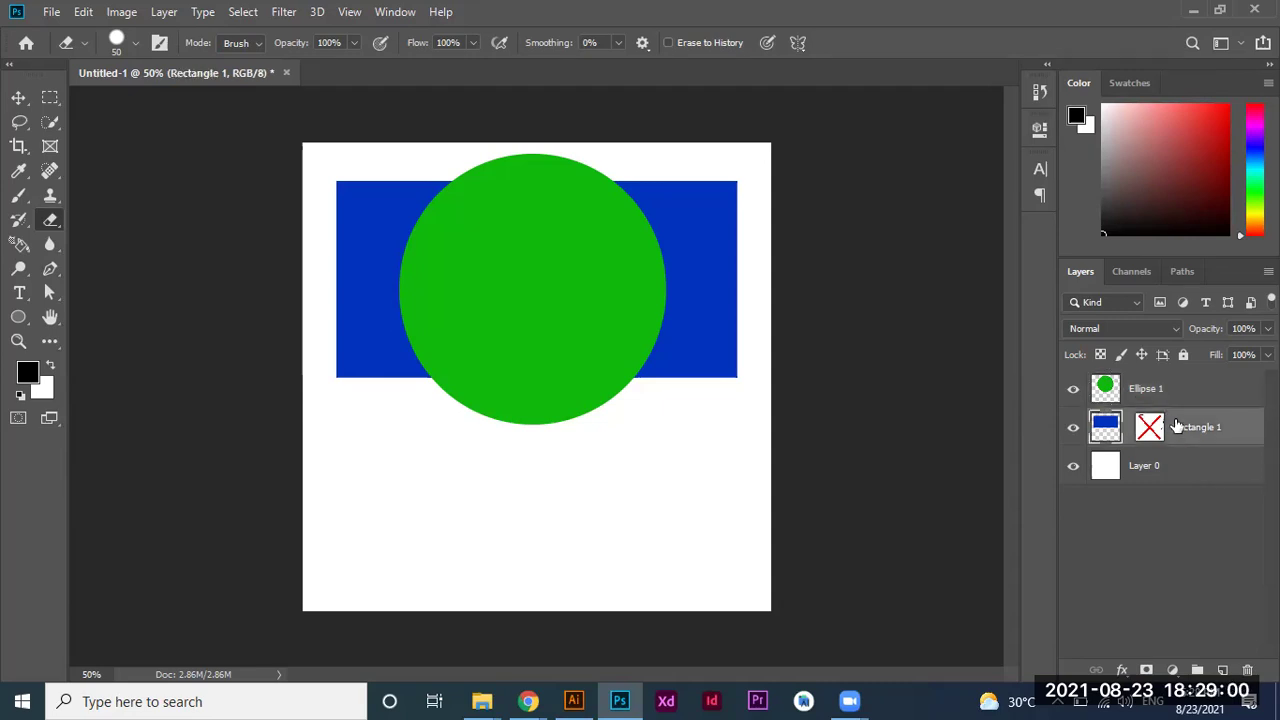
key(Delete)
click(1175, 398)
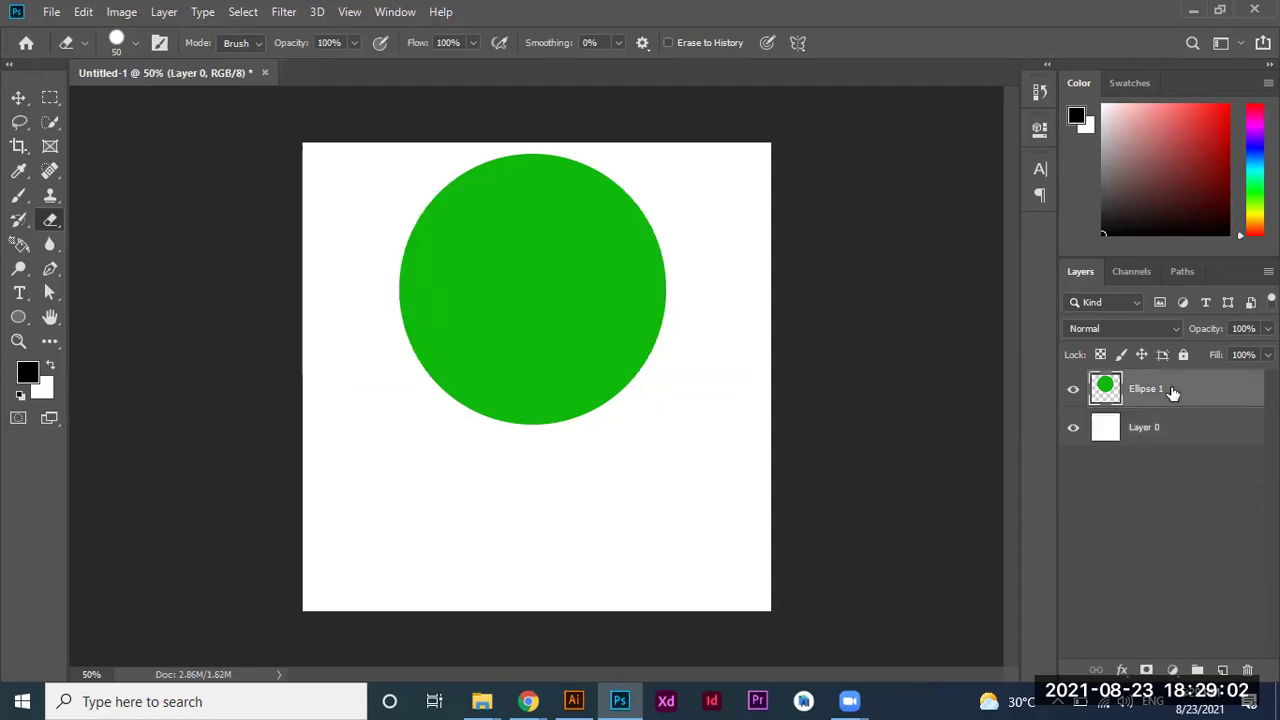
key(Delete)
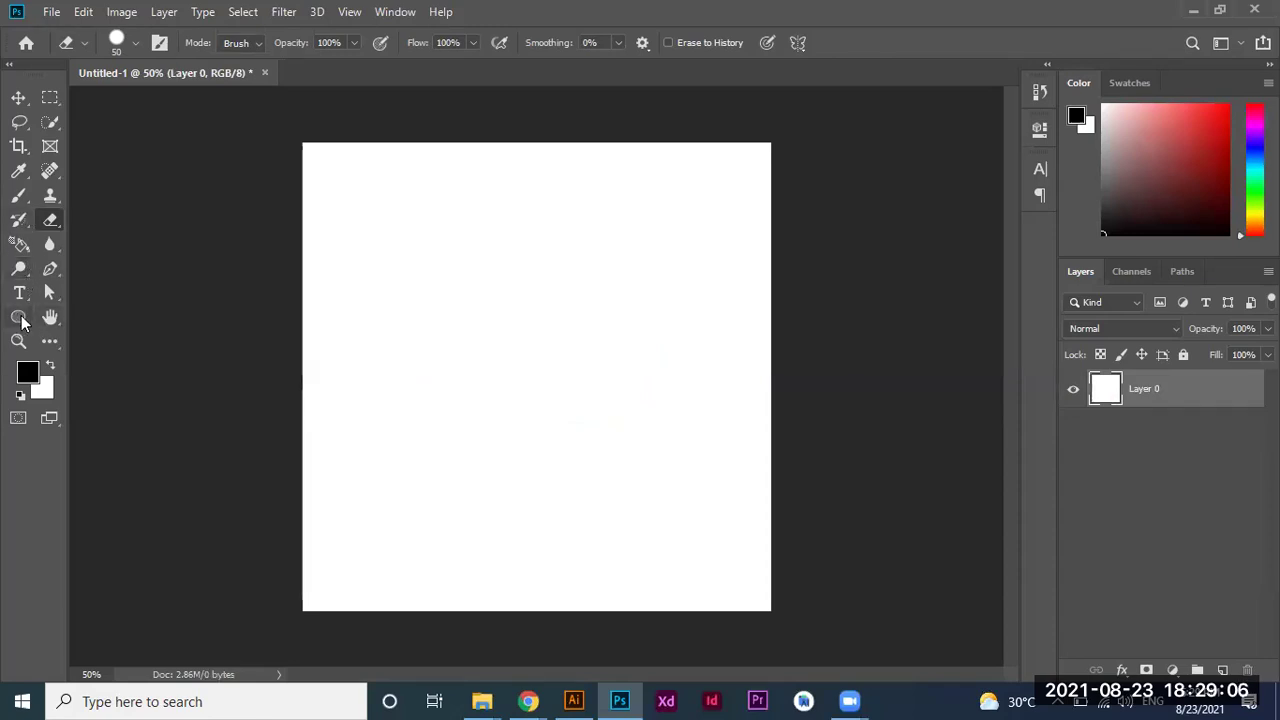
Draw a red rectangle across the upper canvas.
click(18, 317)
click(144, 317)
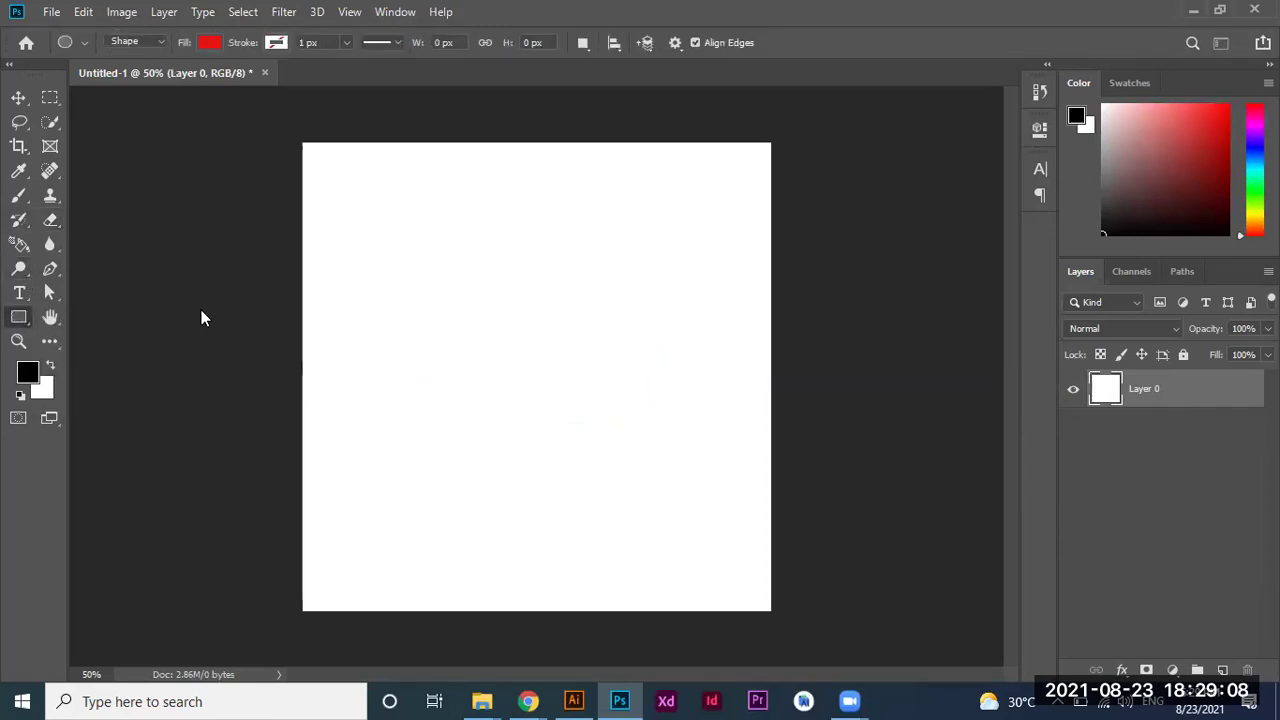
drag(334, 245, 674, 450)
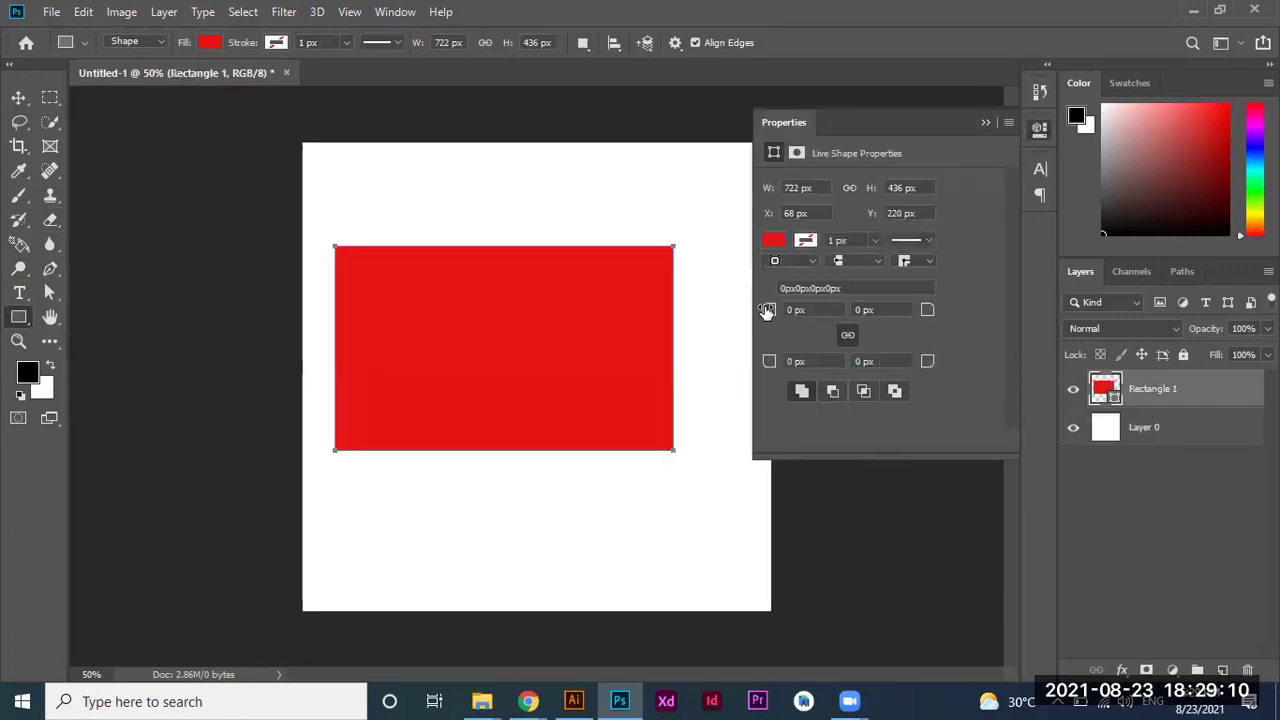
click(985, 123)
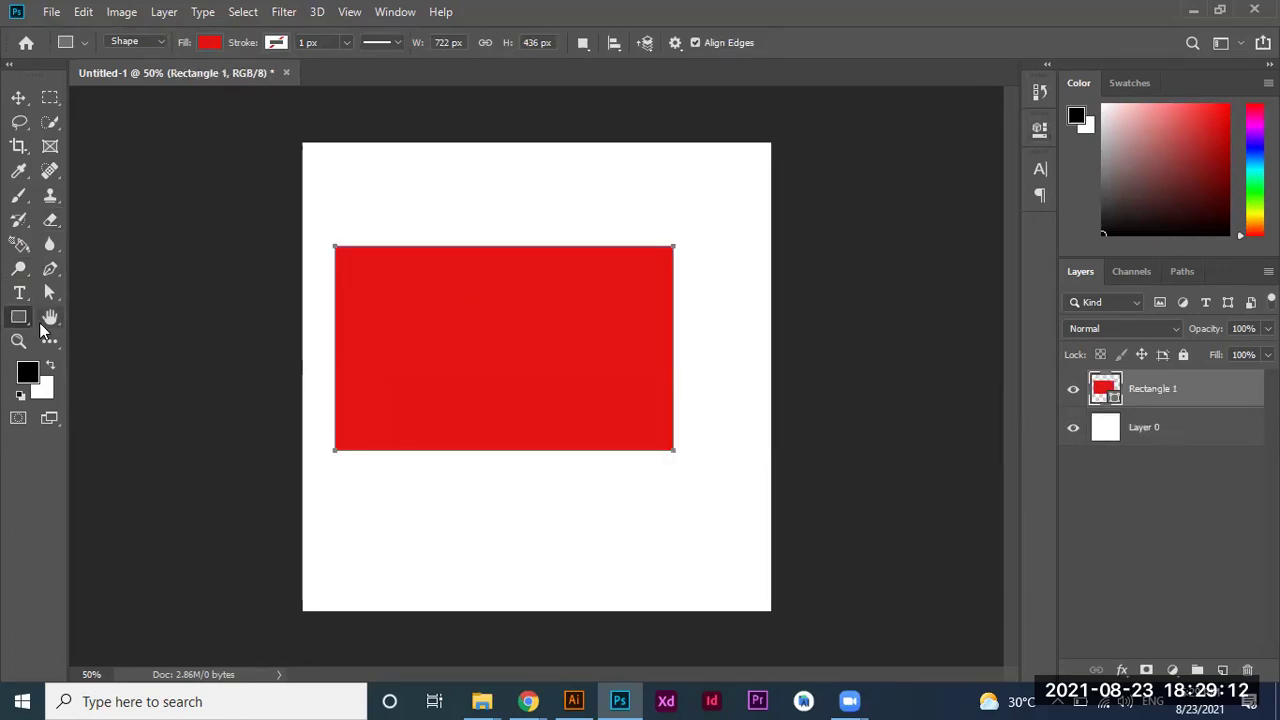
Draw an ellipse over the rectangle's top and fill it green.
right_click(25, 320)
click(62, 353)
drag(377, 190, 610, 386)
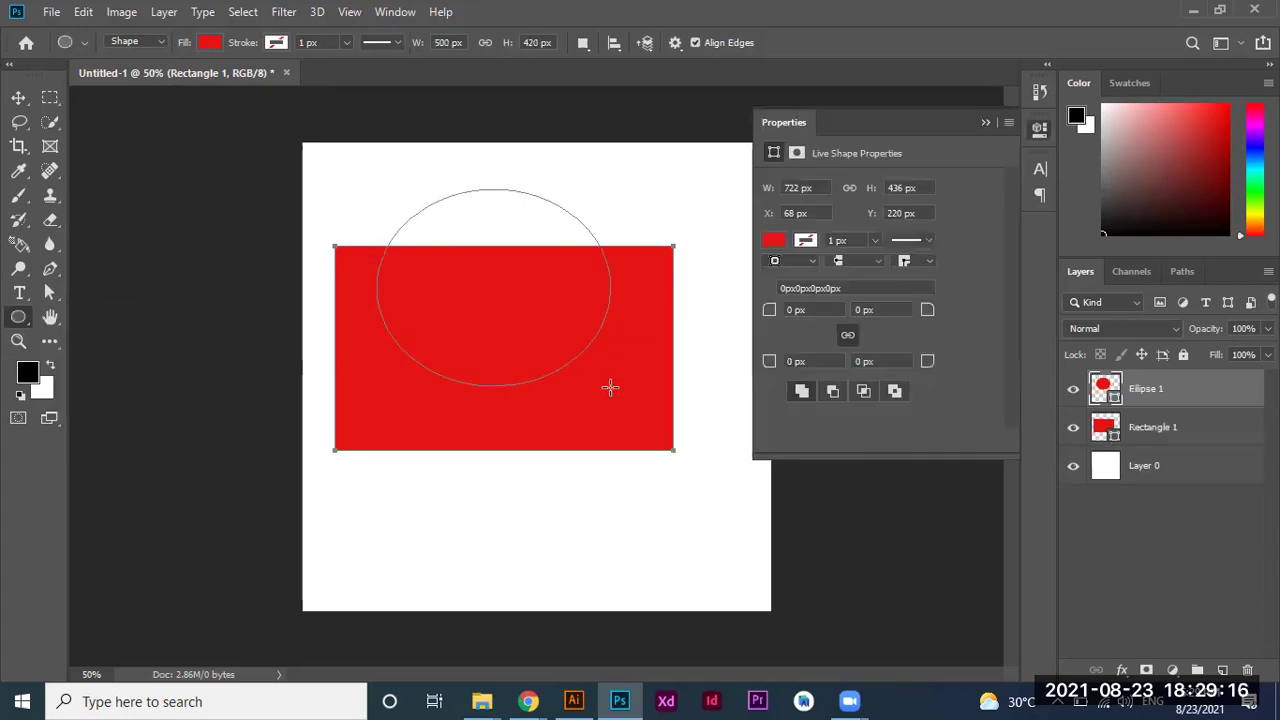
click(771, 272)
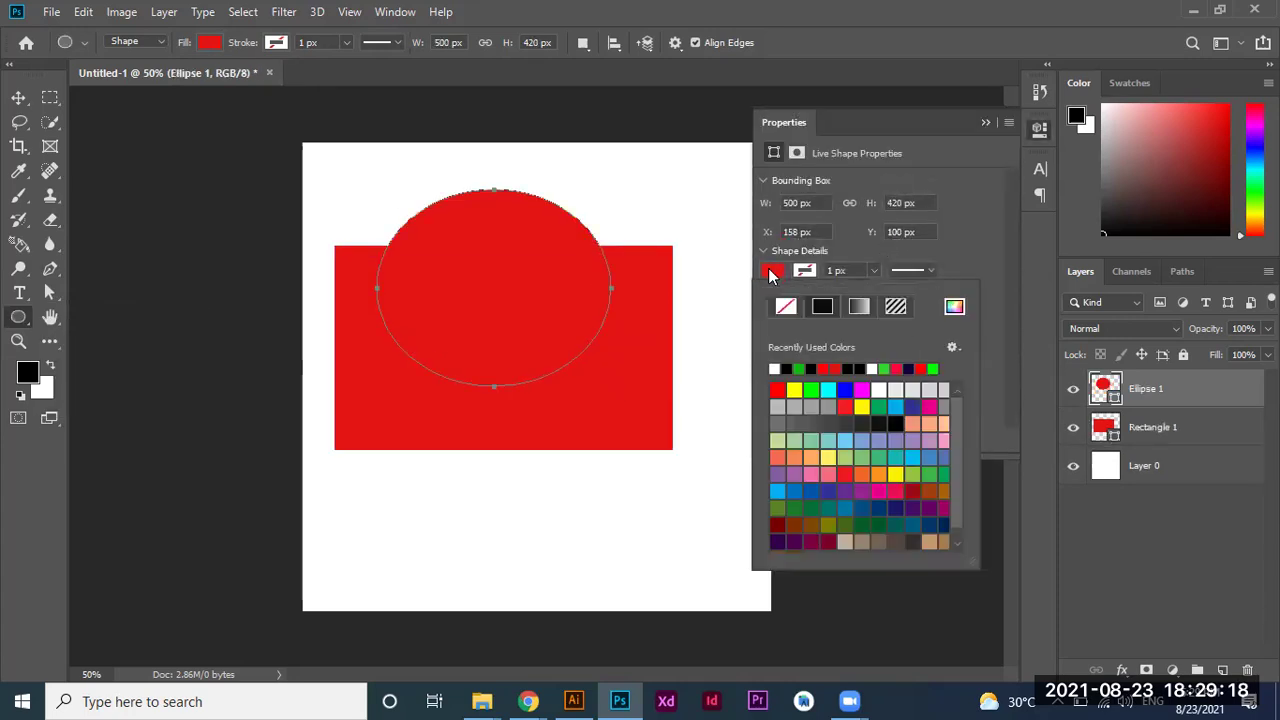
click(986, 122)
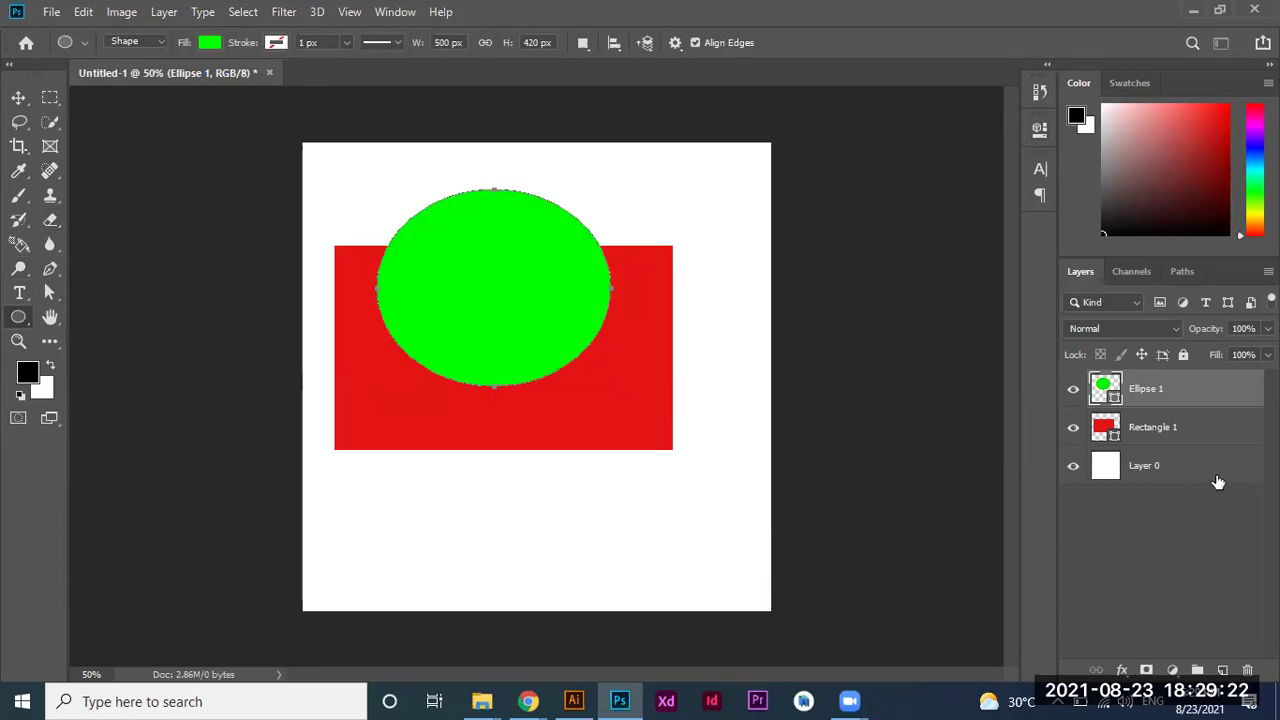
right_click(1194, 408)
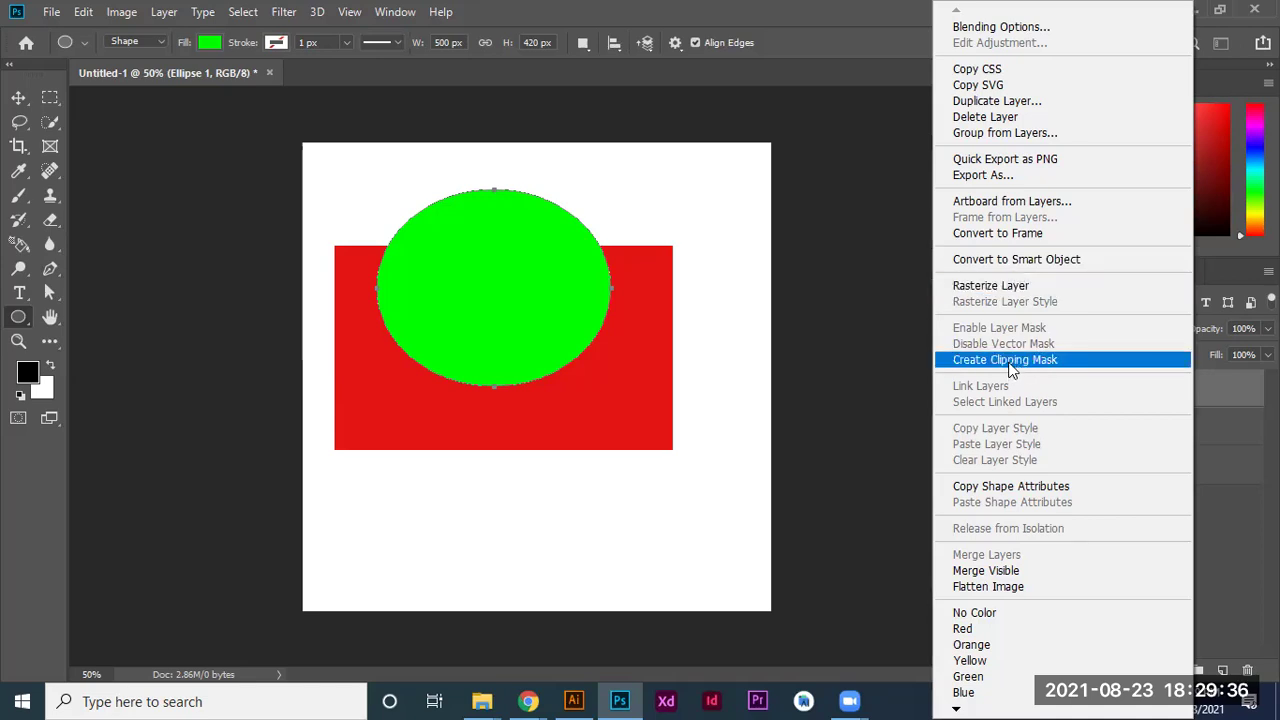
Close Ellipse 1's options, try the Eraser, and settle on the regular Brush Tool.
click(1218, 398)
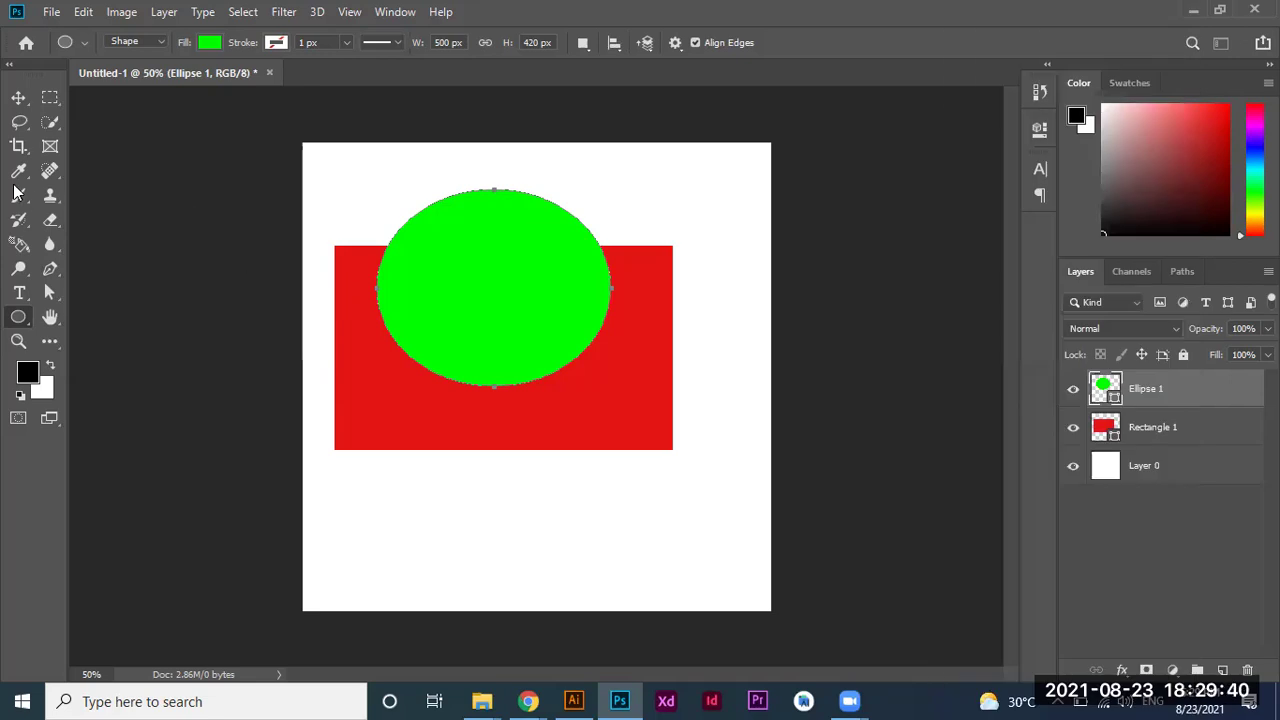
click(20, 198)
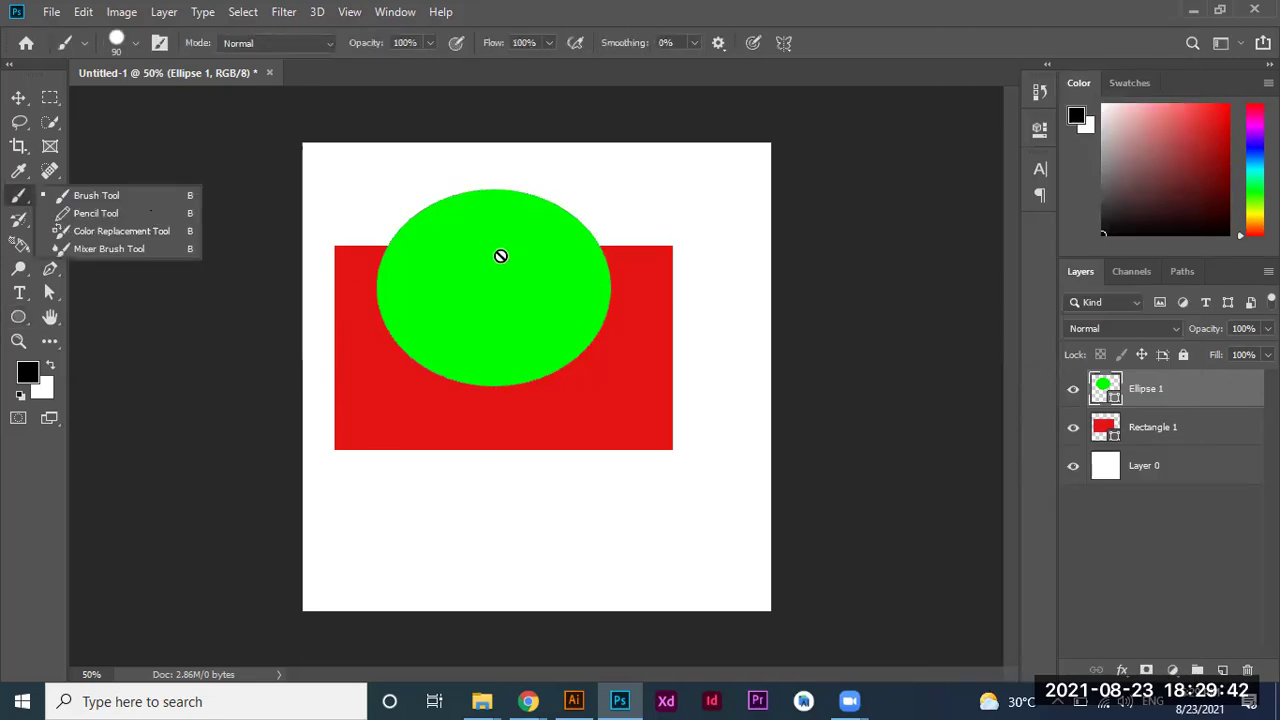
click(122, 197)
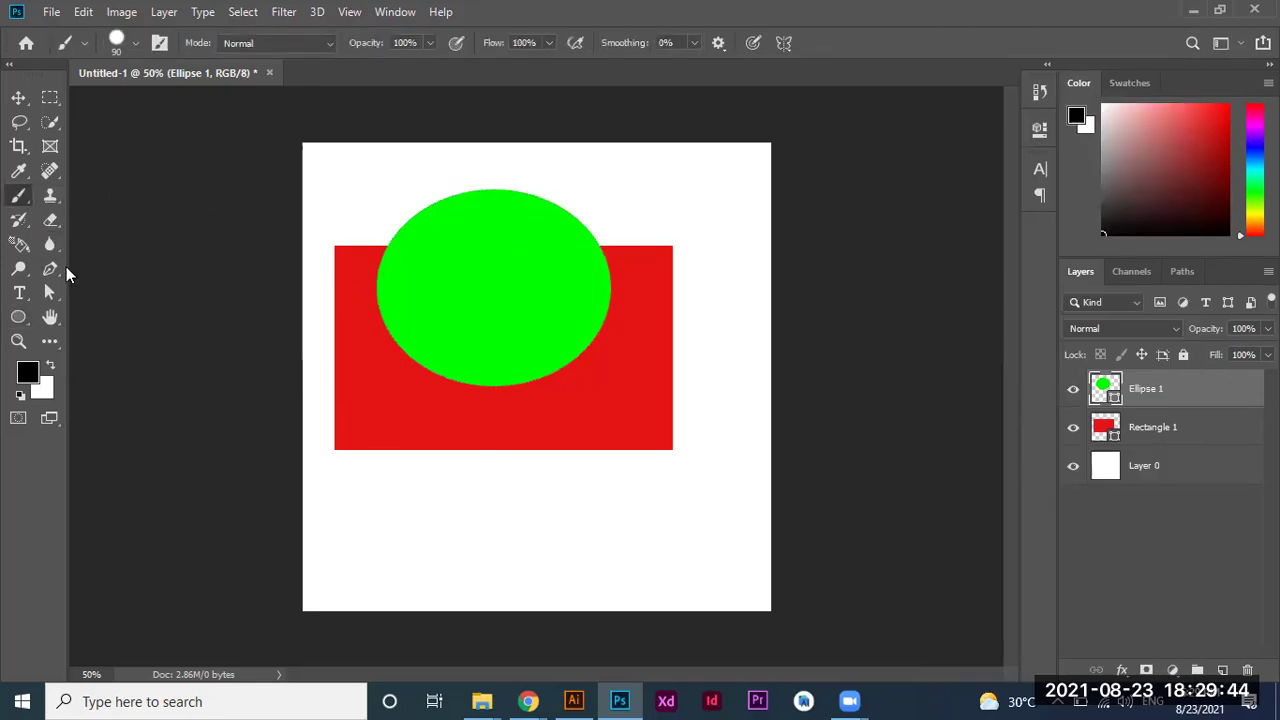
click(47, 216)
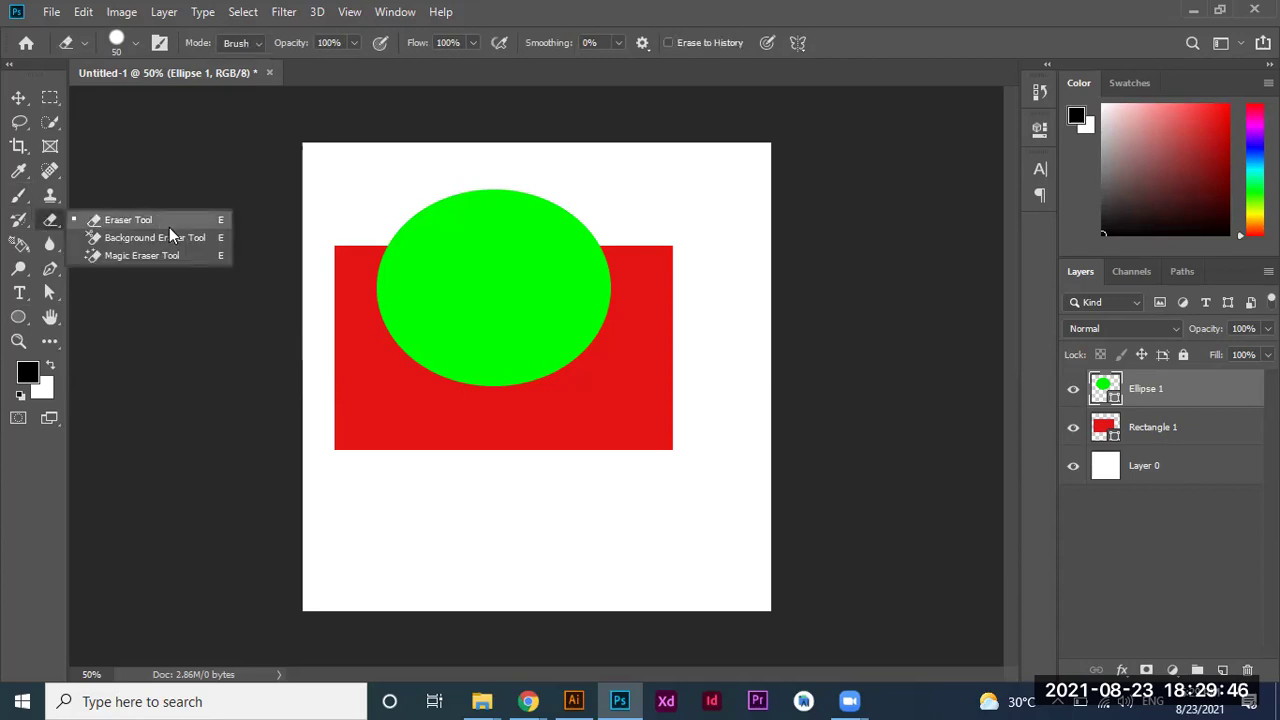
click(140, 216)
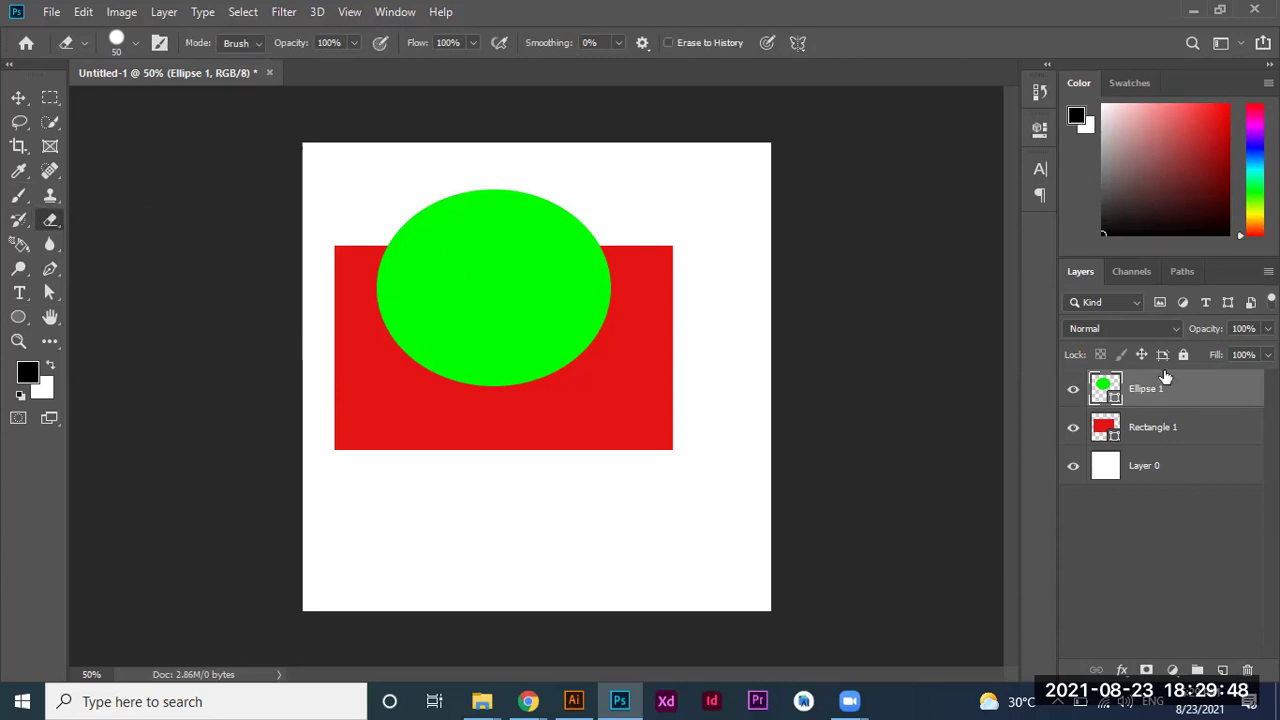
click(19, 195)
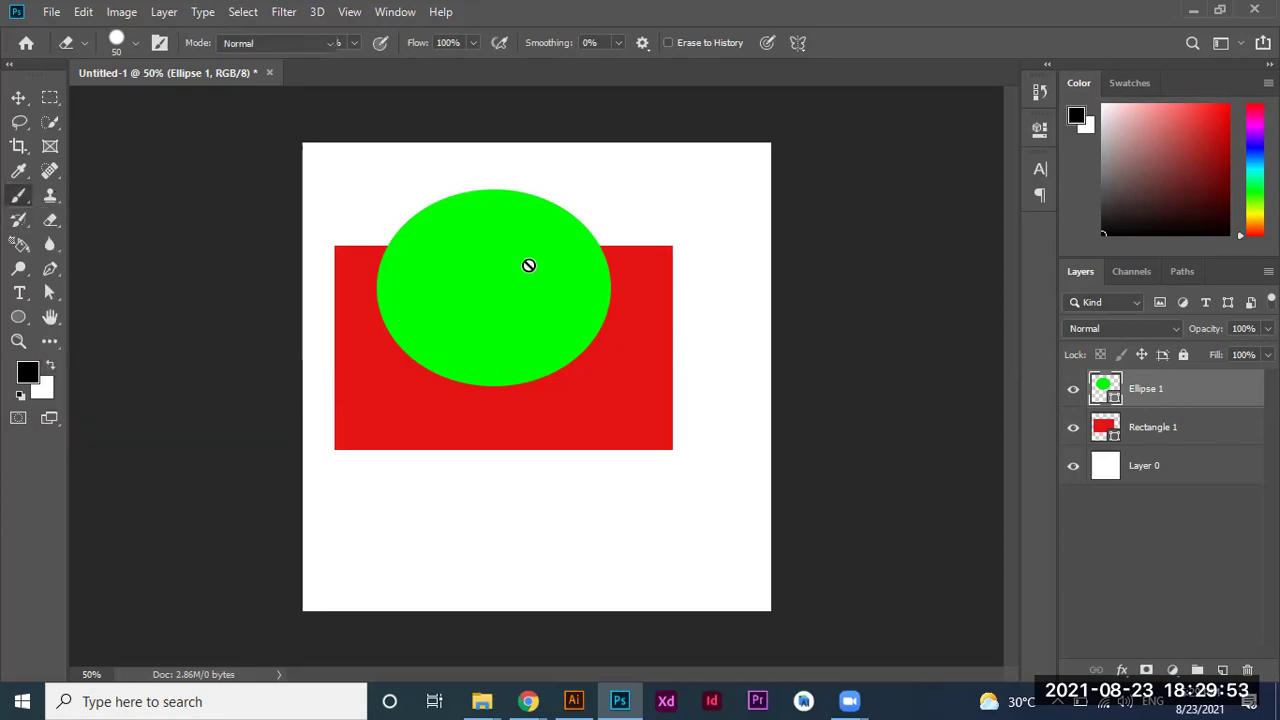
Rasterize Rectangle 1, shrink the brush, and make white the painting colour.
right_click(1183, 396)
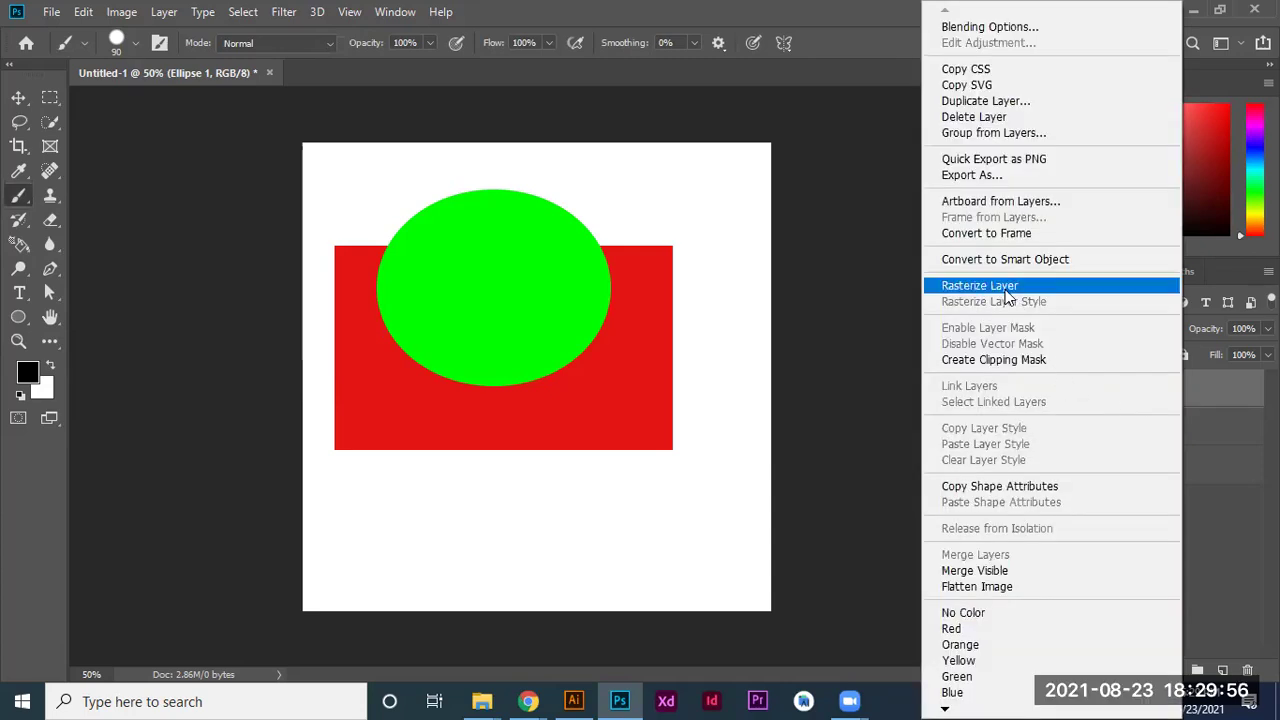
click(1193, 427)
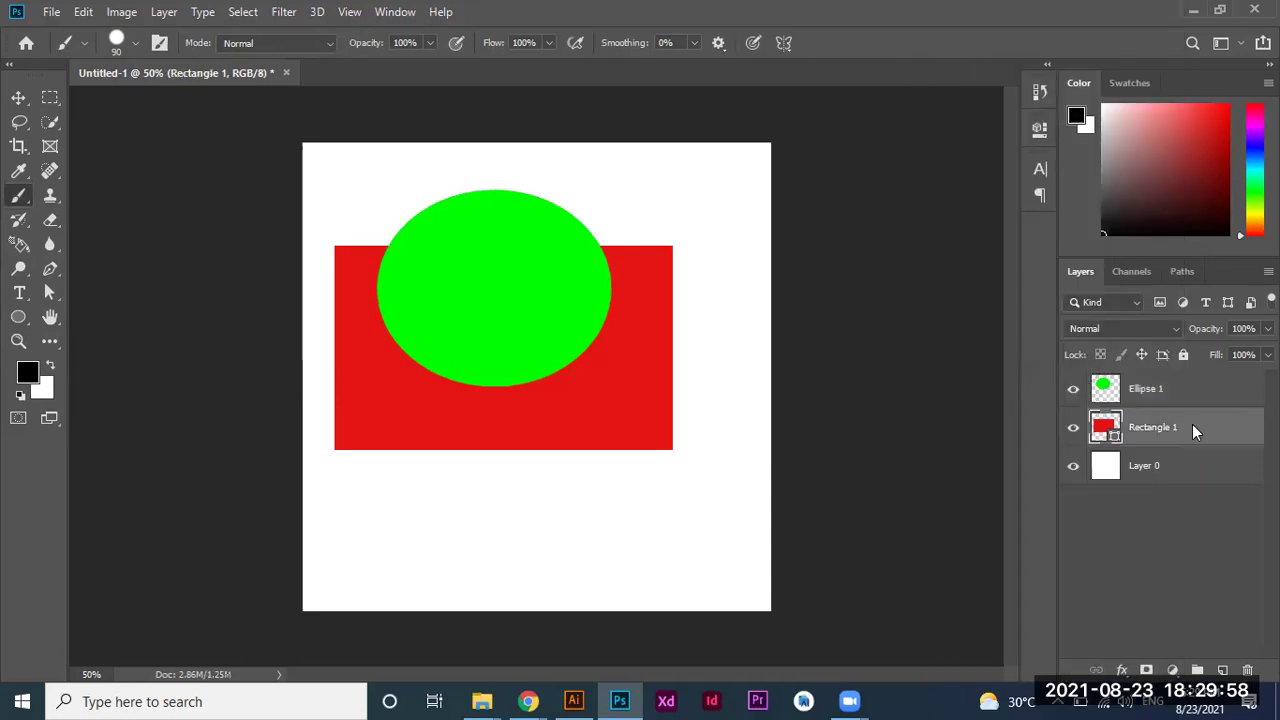
right_click(1192, 424)
click(1000, 289)
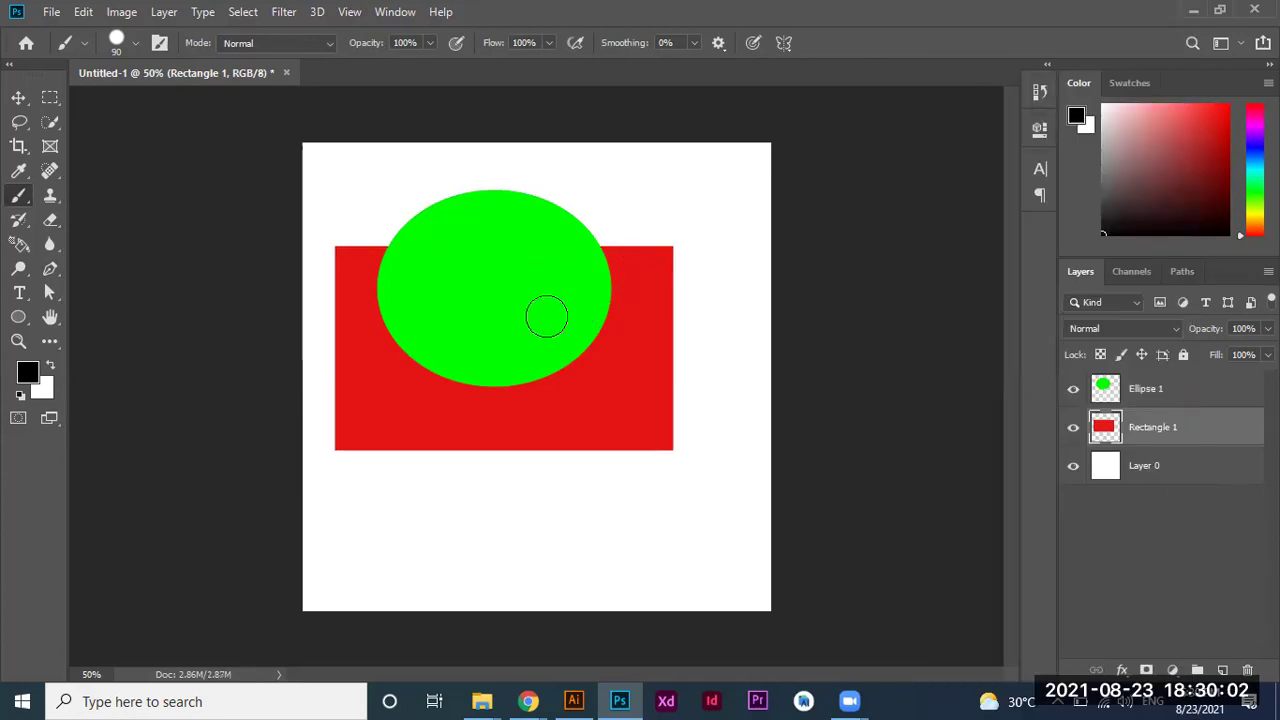
key(bracketleft)
key(bracketleft)
click(51, 366)
Paint white over the rectangle's right side, leaving a red wedge under the ellipse.
drag(632, 234, 676, 276)
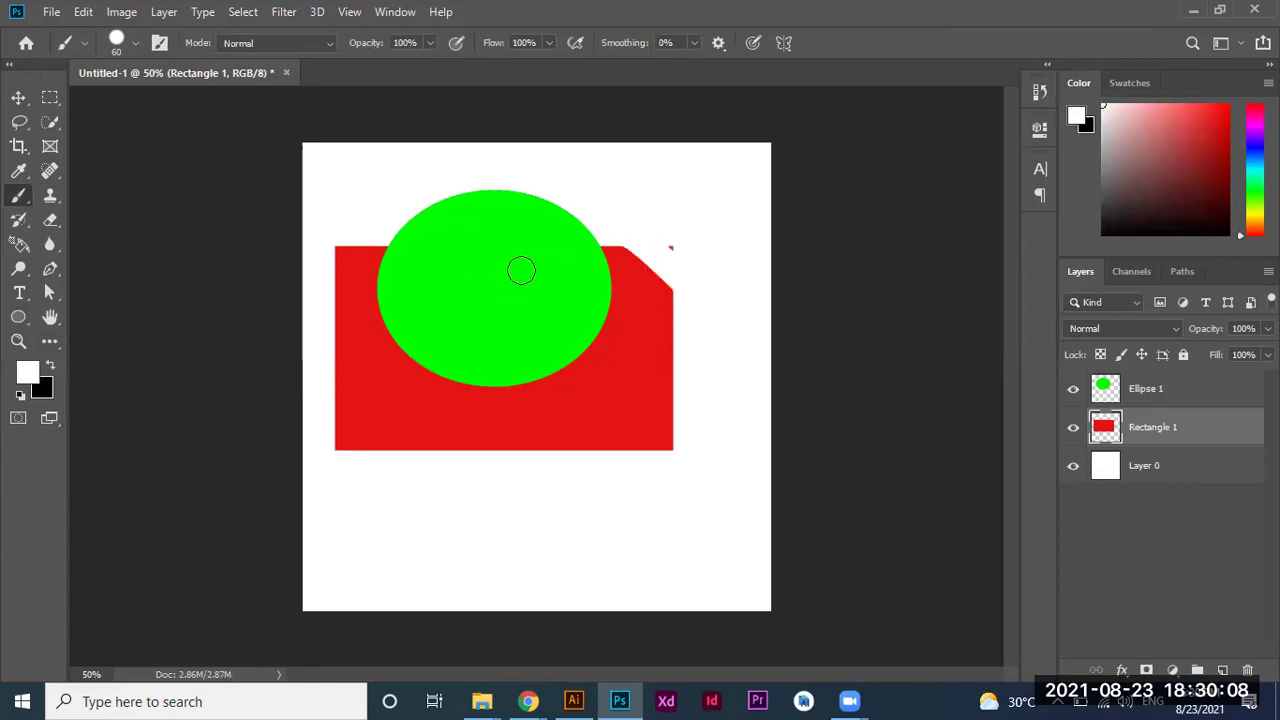
drag(521, 270, 954, 389)
mouse_move(632, 360)
mouse_down()
mouse_move(662, 390)
mouse_move(666, 451)
mouse_move(649, 414)
mouse_move(606, 391)
mouse_move(584, 334)
mouse_move(626, 383)
mouse_move(594, 351)
mouse_move(618, 441)
mouse_move(600, 403)
mouse_move(634, 408)
mouse_up()
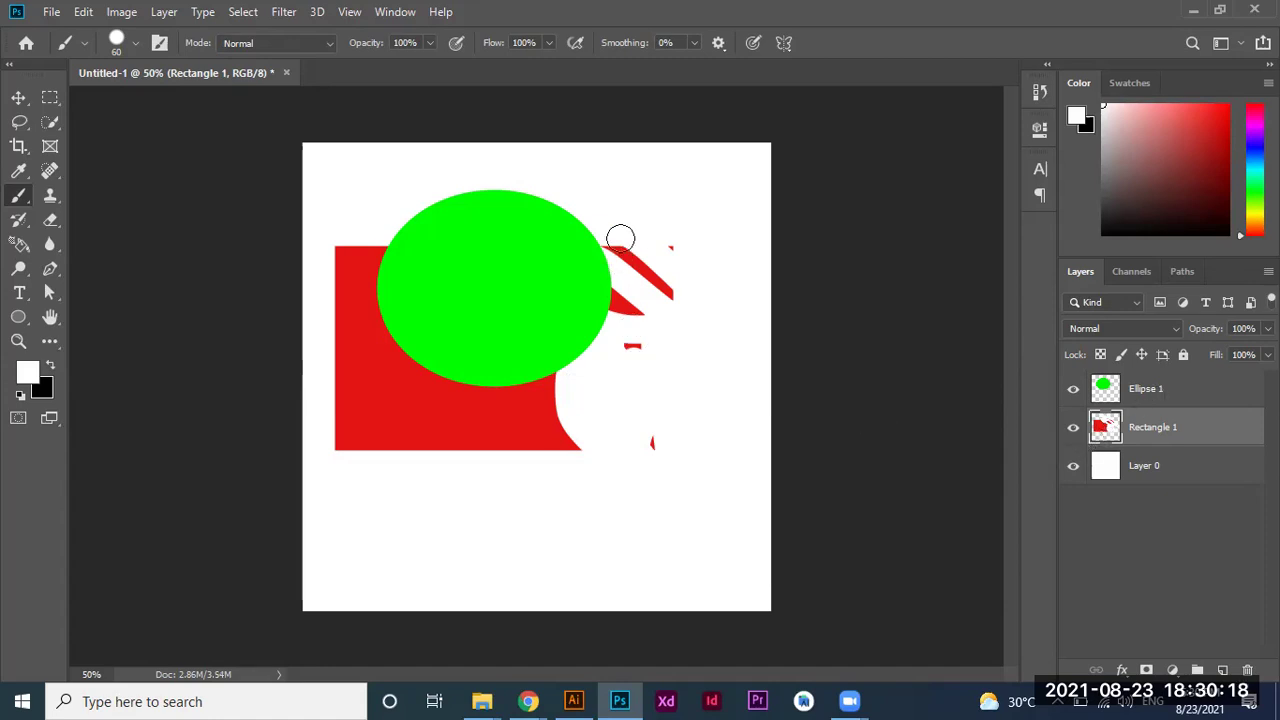
mouse_move(630, 256)
mouse_down()
mouse_move(666, 283)
mouse_move(617, 286)
mouse_move(617, 306)
mouse_up()
click(652, 443)
click(628, 344)
click(668, 249)
mouse_move(586, 457)
mouse_down()
mouse_move(557, 429)
mouse_move(537, 376)
mouse_move(470, 385)
mouse_up()
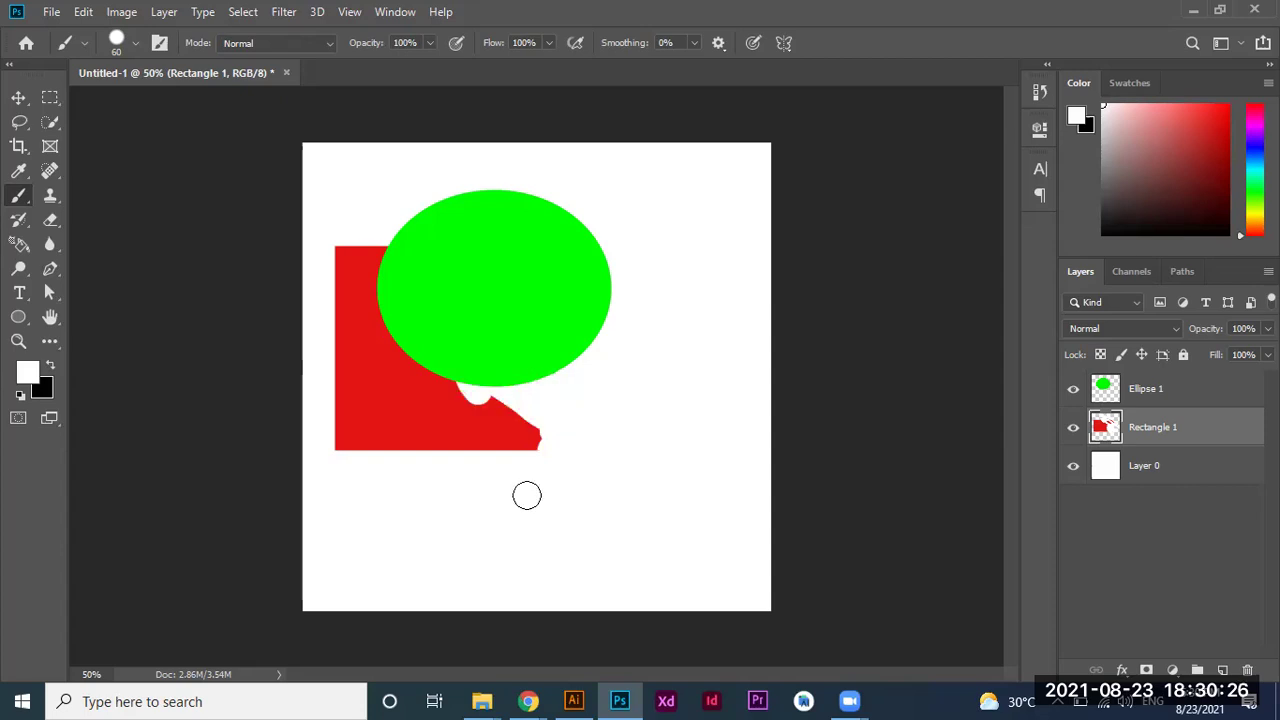
drag(480, 440, 523, 398)
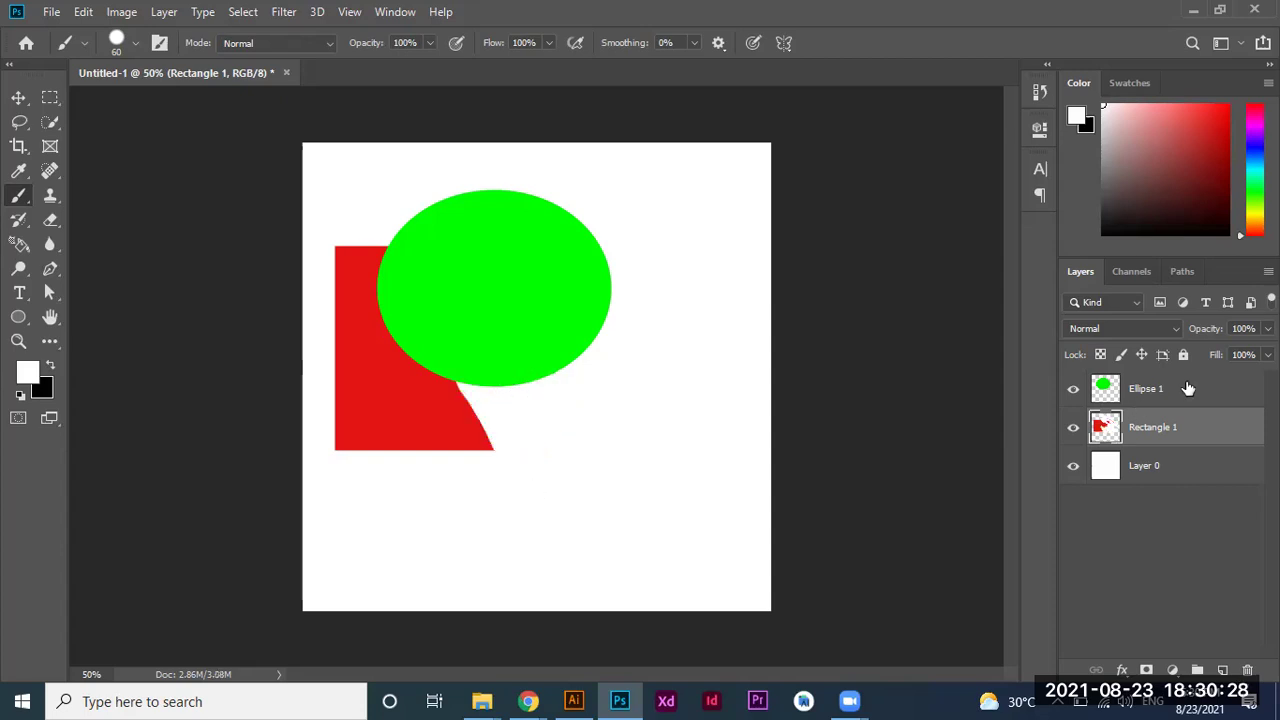
Brush three white strokes with Ellipse 1 selected, then undo them with three Ctrl+Z presses.
click(1145, 390)
drag(592, 296, 435, 328)
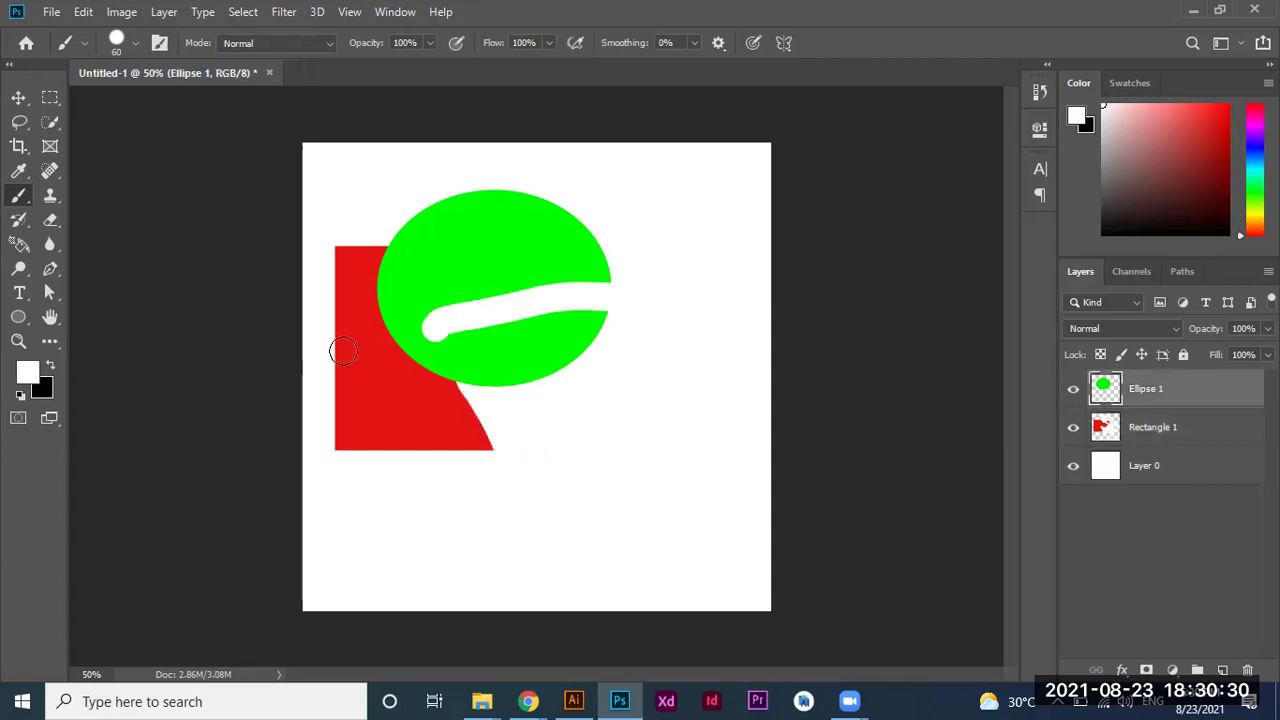
drag(375, 361, 450, 378)
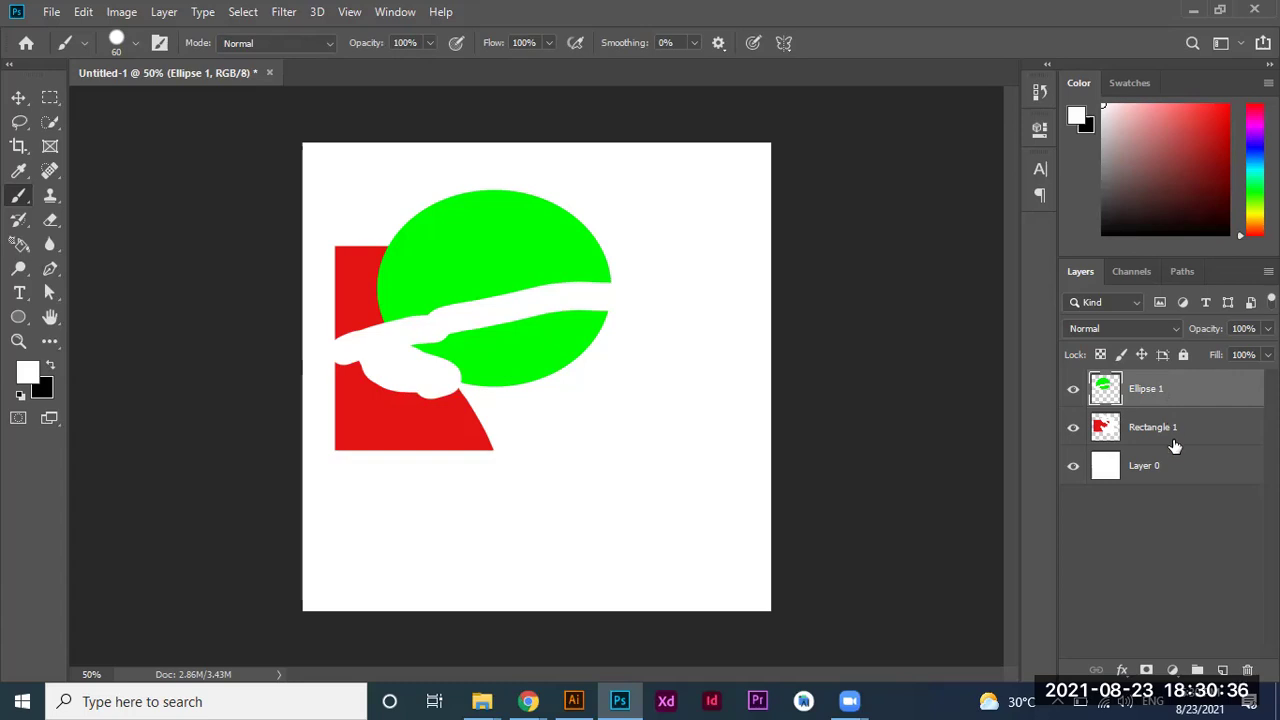
drag(491, 374, 460, 435)
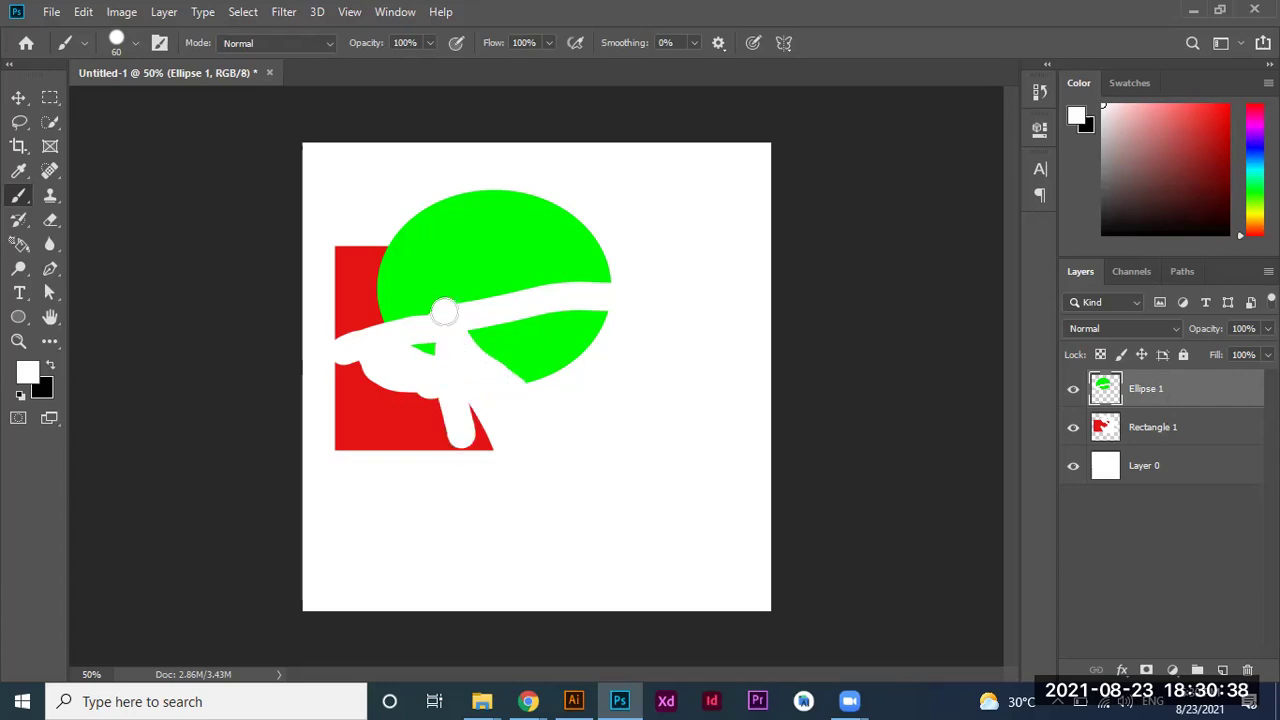
key(ctrl+z)
key(ctrl+z)
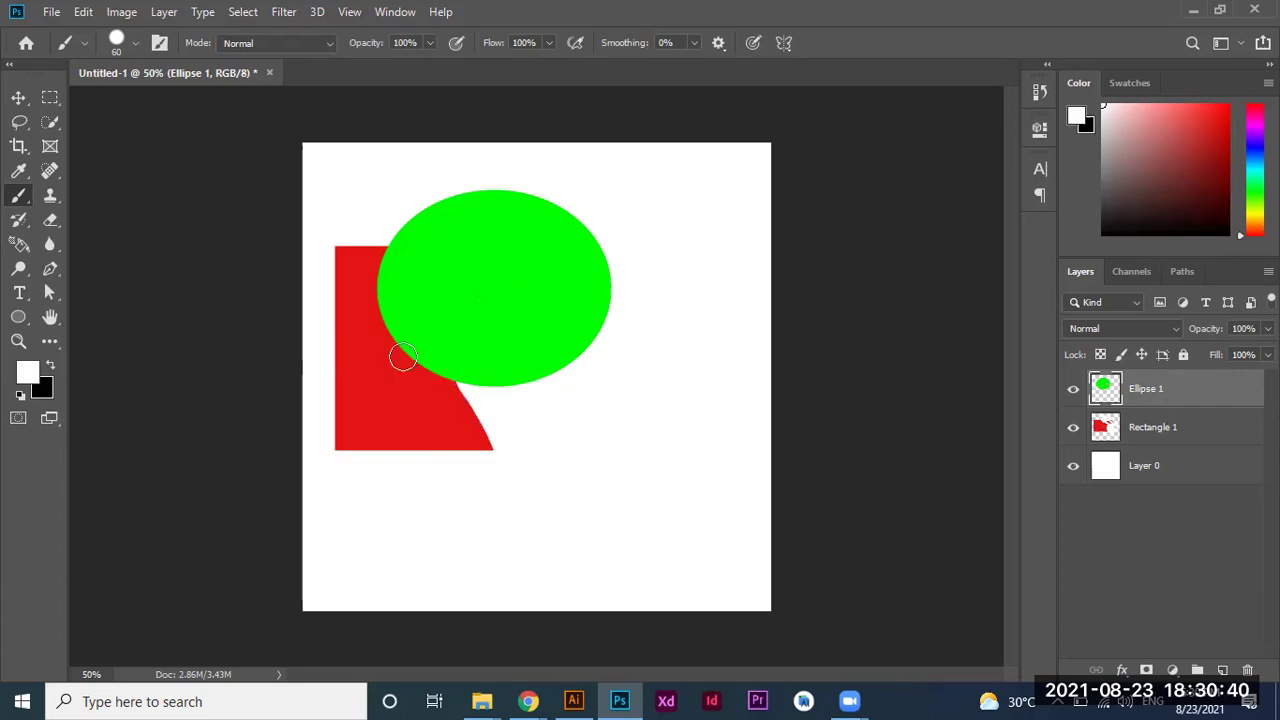
key(ctrl+z)
key(ctrl+z)
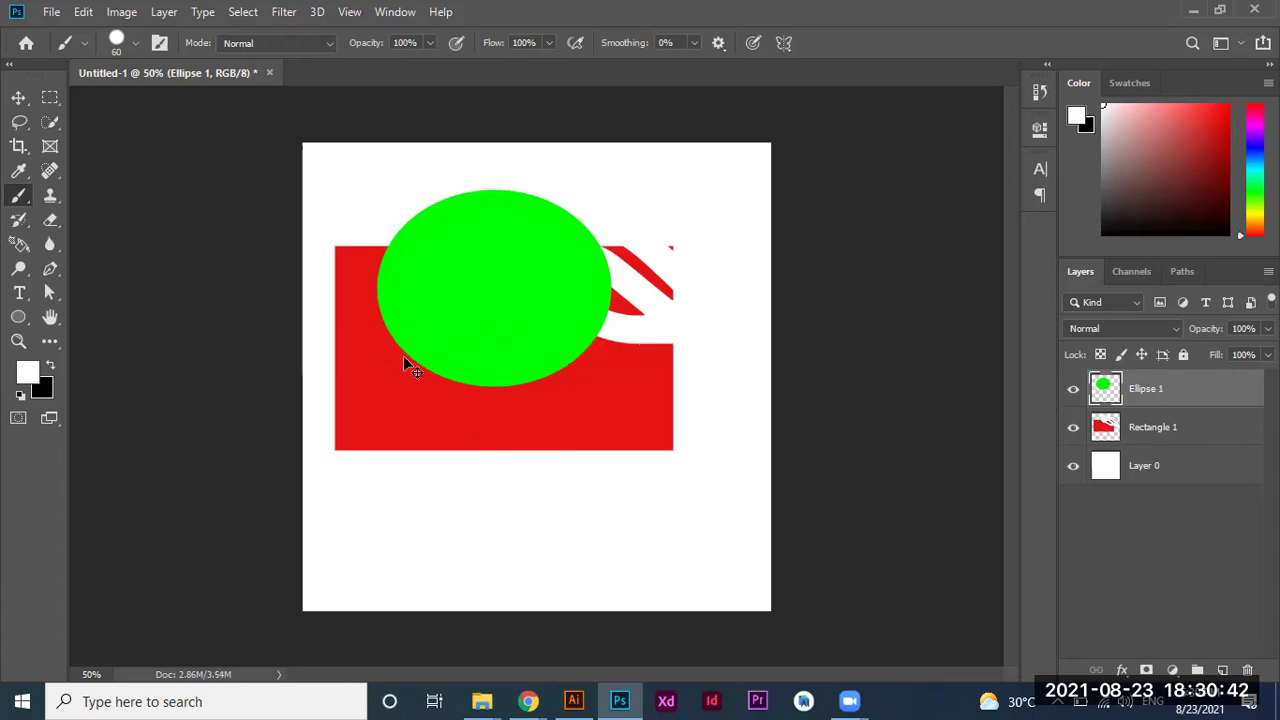
key(ctrl+z)
key(ctrl+z)
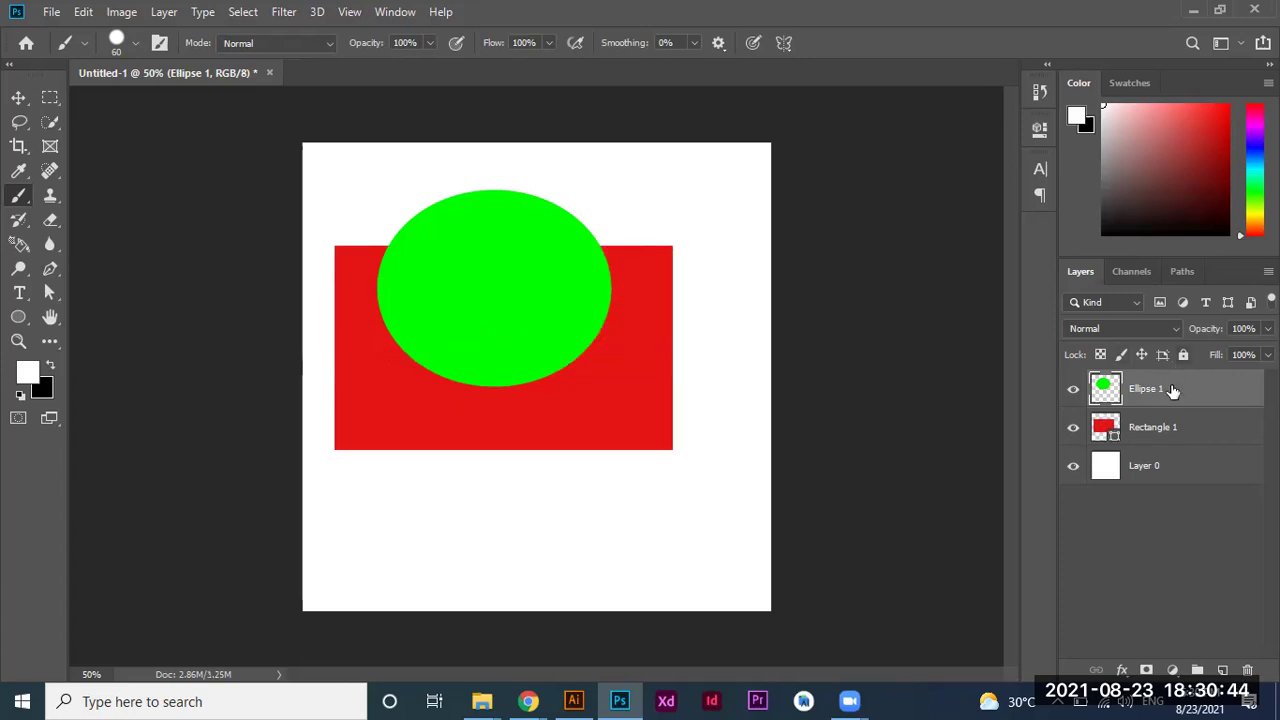
Rasterize Rectangle 1 into a pixel layer, keeping the regular brush active.
click(1183, 431)
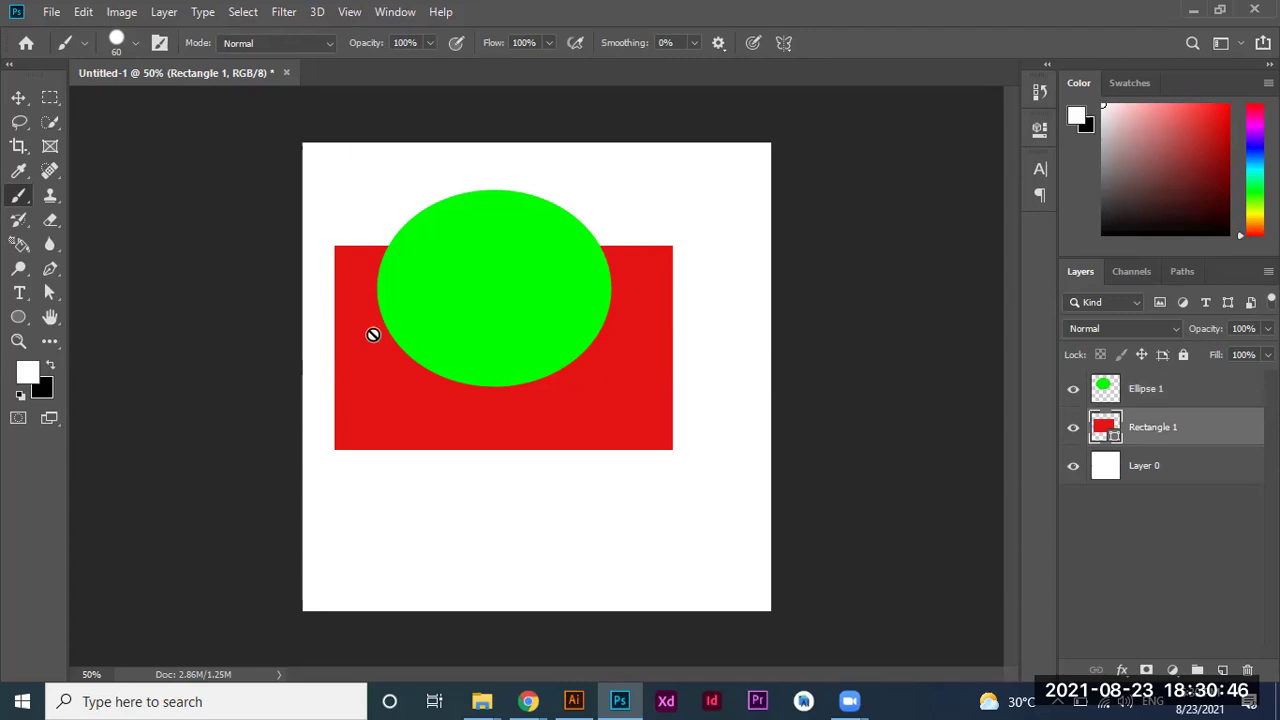
right_click(17, 196)
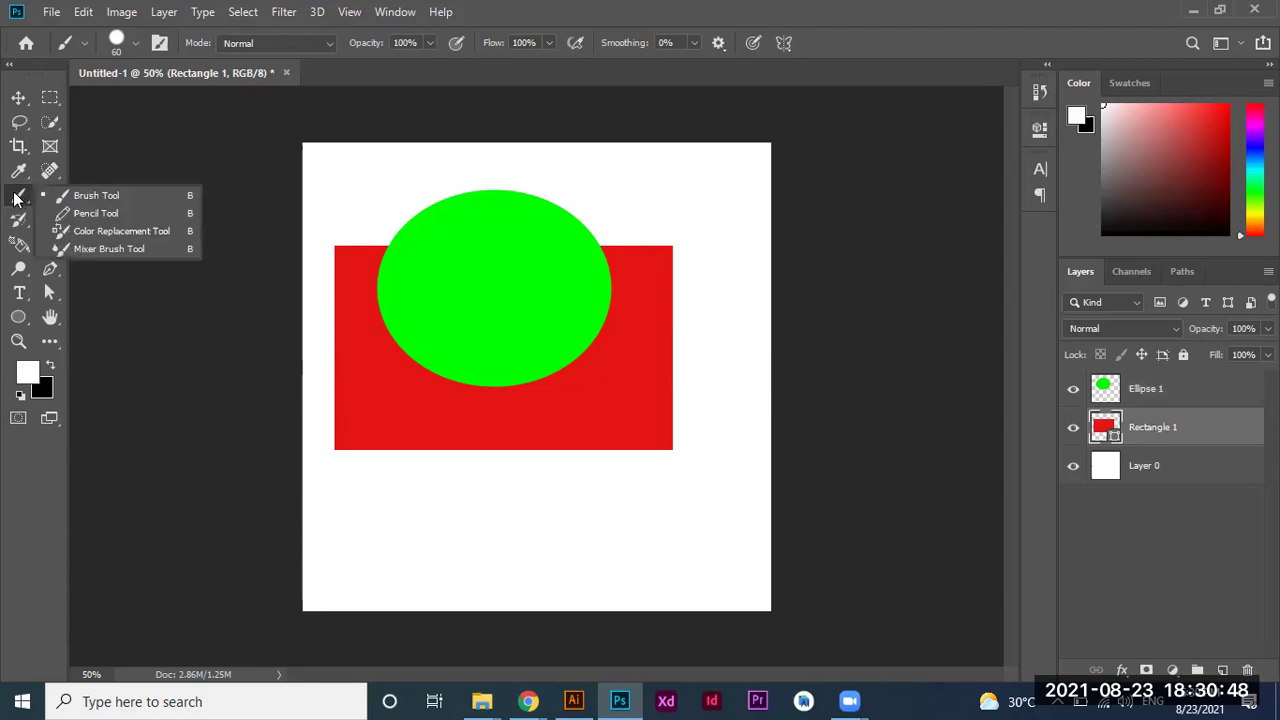
click(103, 195)
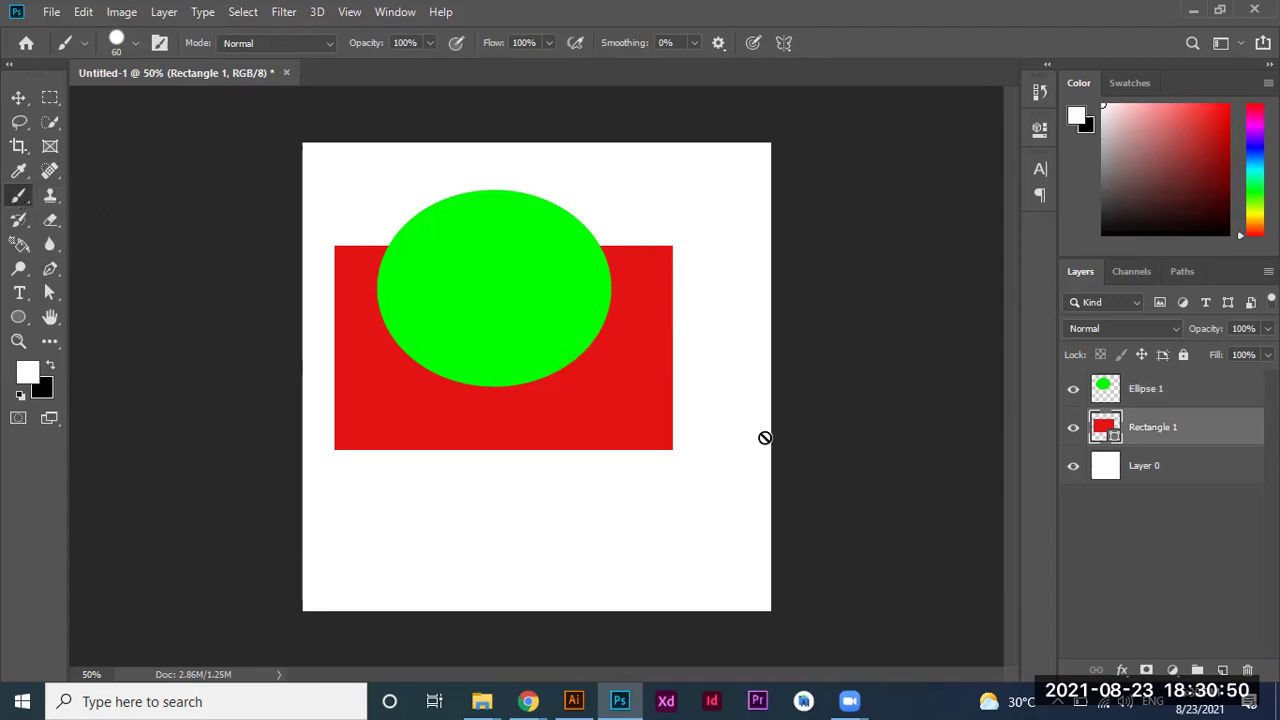
click(1149, 393)
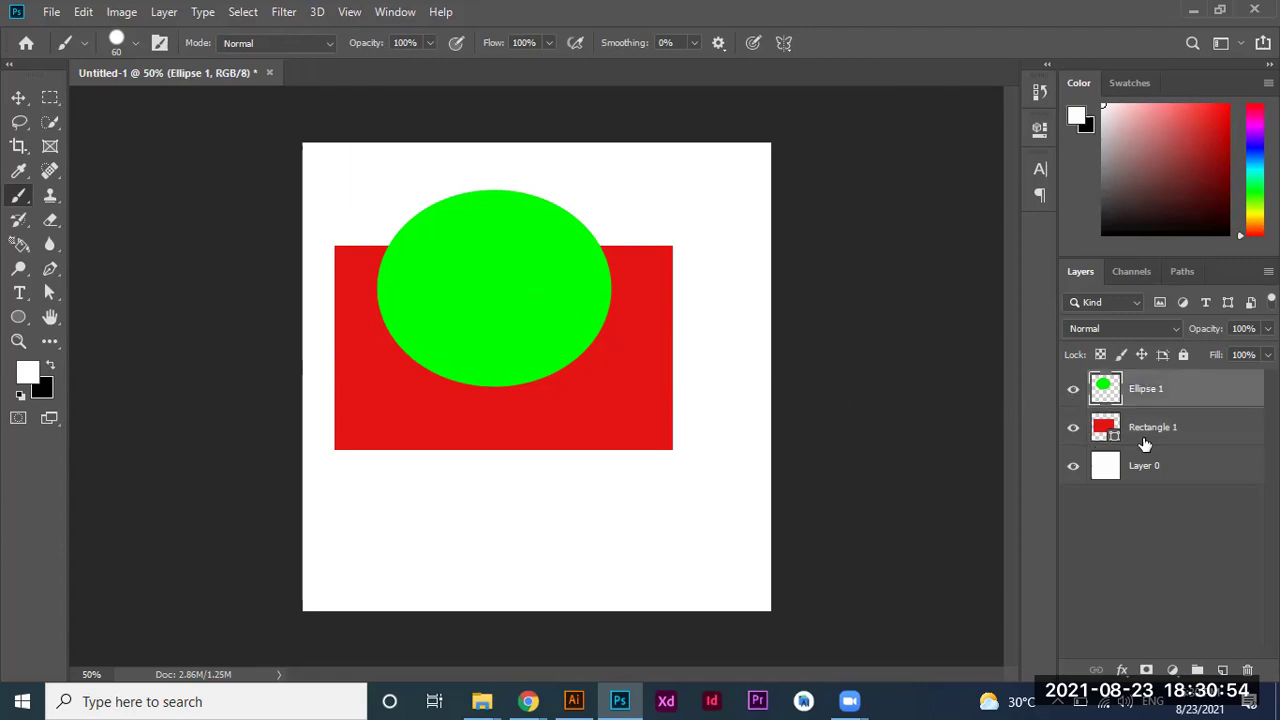
click(1116, 443)
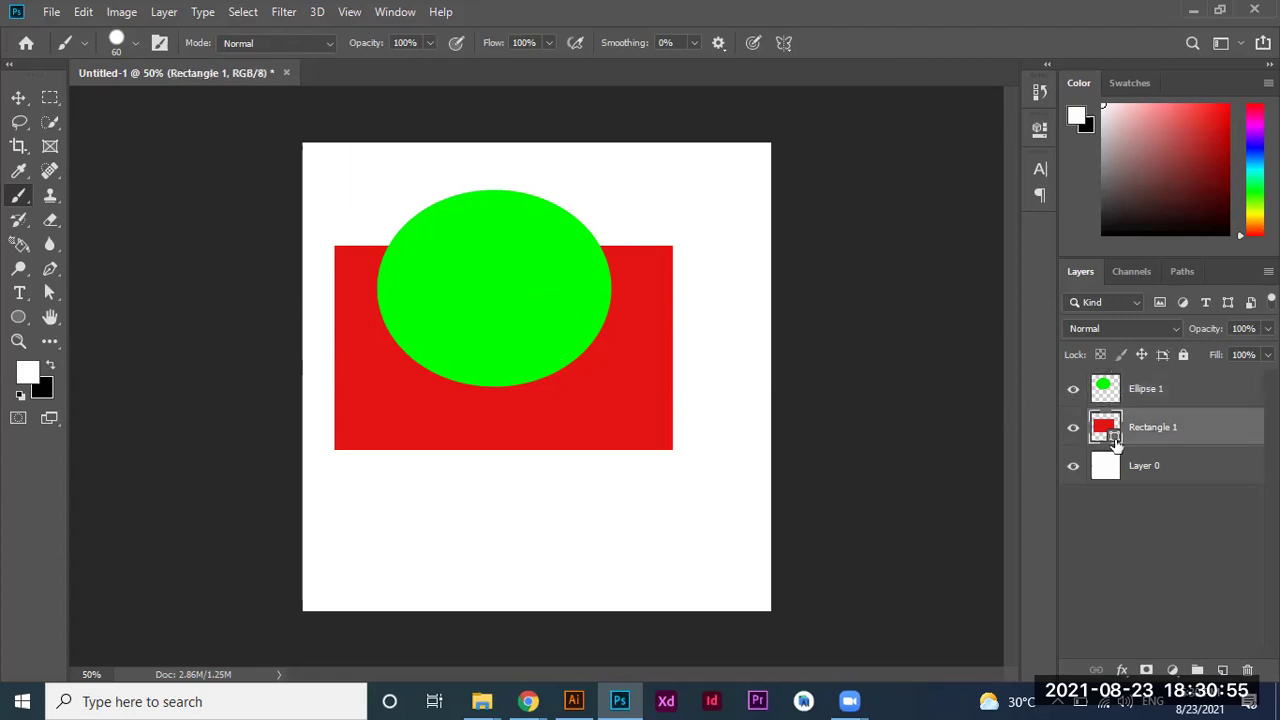
right_click(1198, 430)
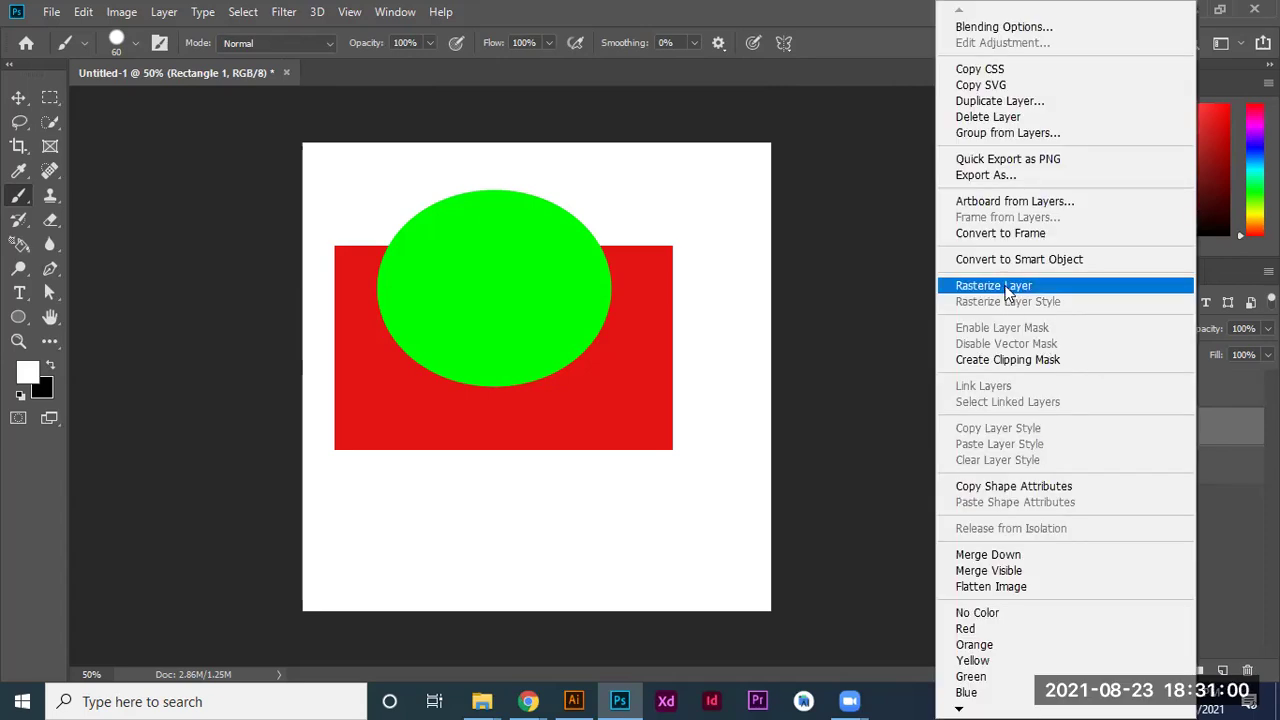
click(1007, 288)
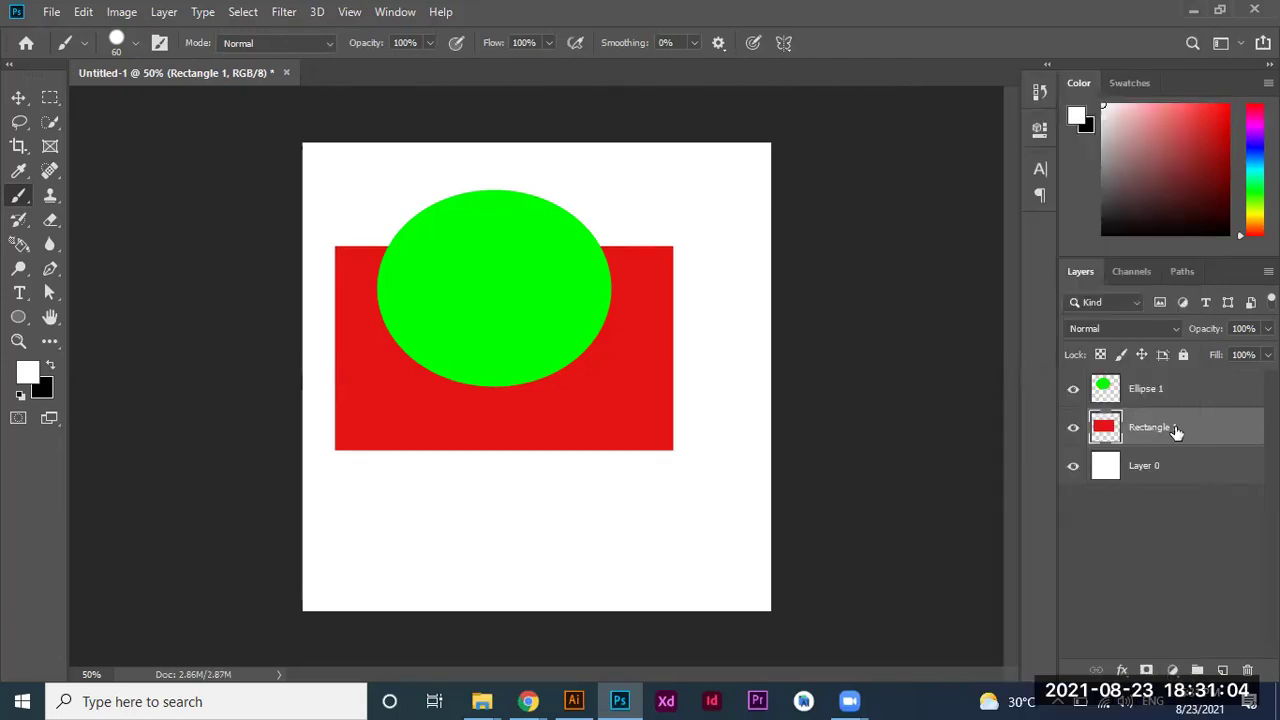
Paint black strokes over the rectangle's lower right, then white strokes through them.
click(49, 365)
mouse_move(711, 446)
mouse_down()
mouse_move(650, 380)
mouse_move(651, 305)
mouse_move(617, 251)
mouse_move(694, 362)
mouse_move(697, 449)
mouse_move(677, 491)
mouse_move(634, 294)
mouse_move(443, 232)
mouse_up()
drag(770, 508, 631, 432)
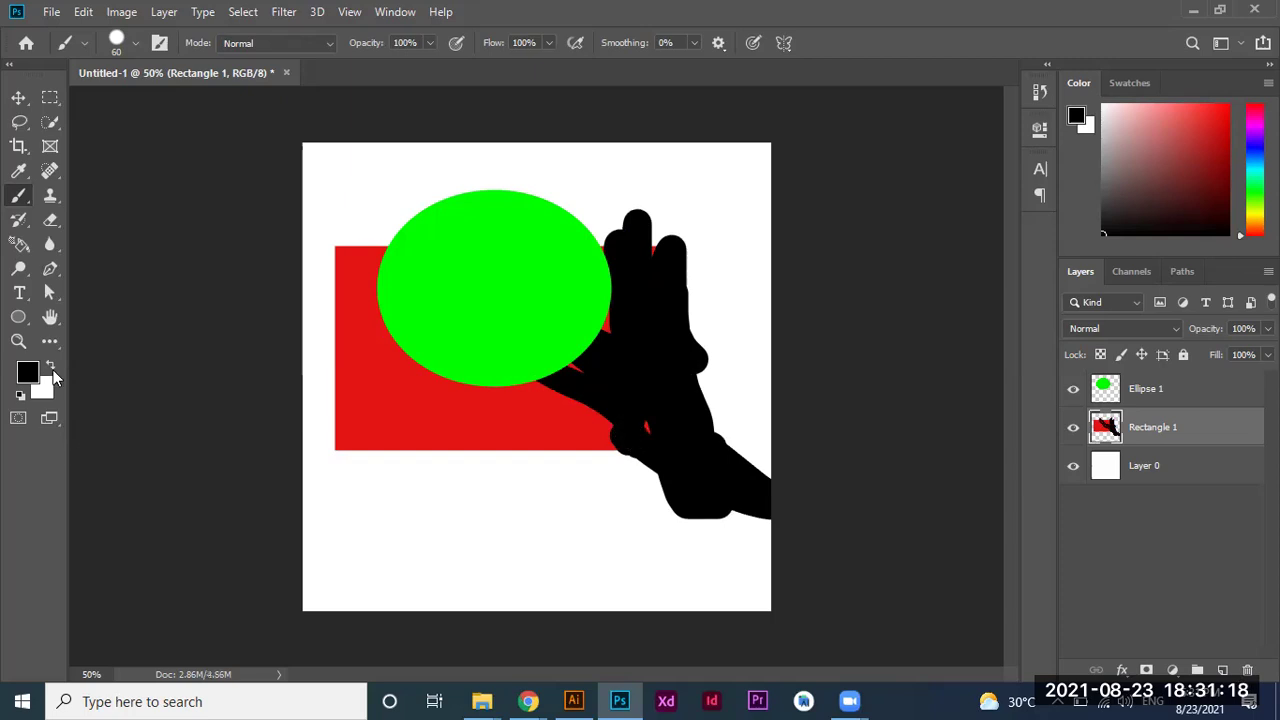
key(x)
drag(626, 345, 688, 474)
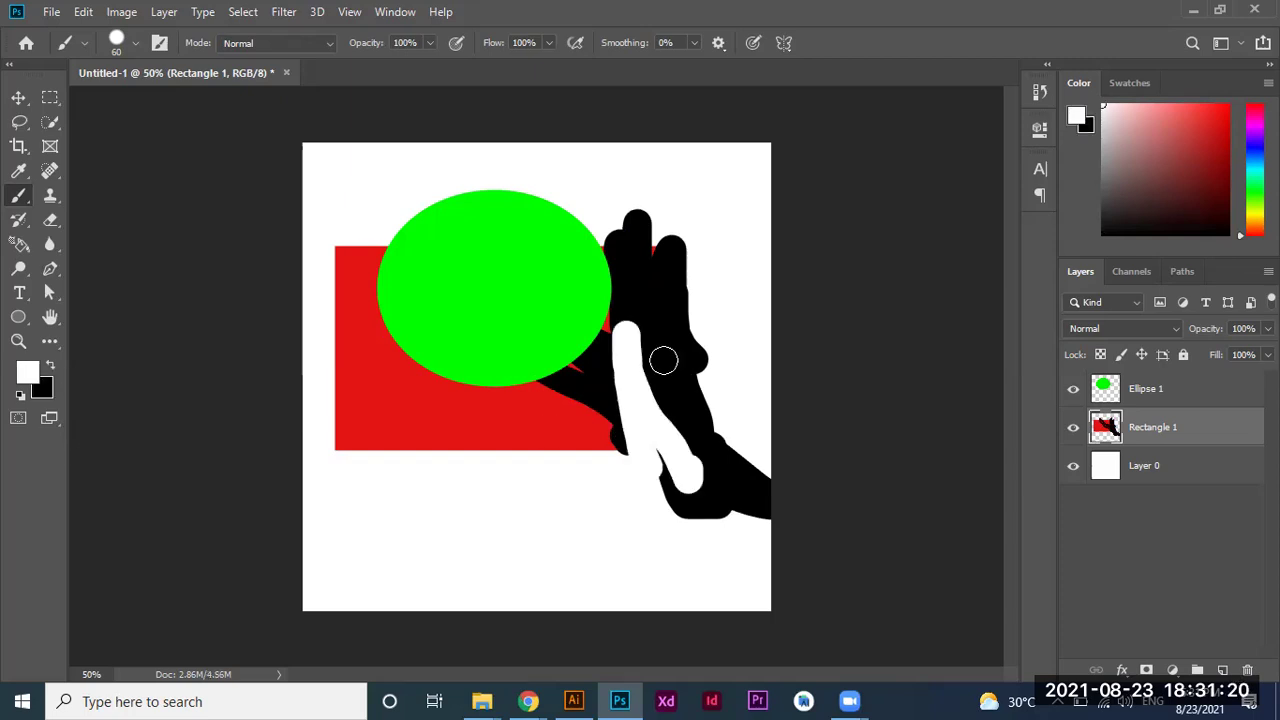
mouse_move(640, 295)
mouse_down()
mouse_move(691, 520)
mouse_move(737, 509)
mouse_move(675, 353)
mouse_up()
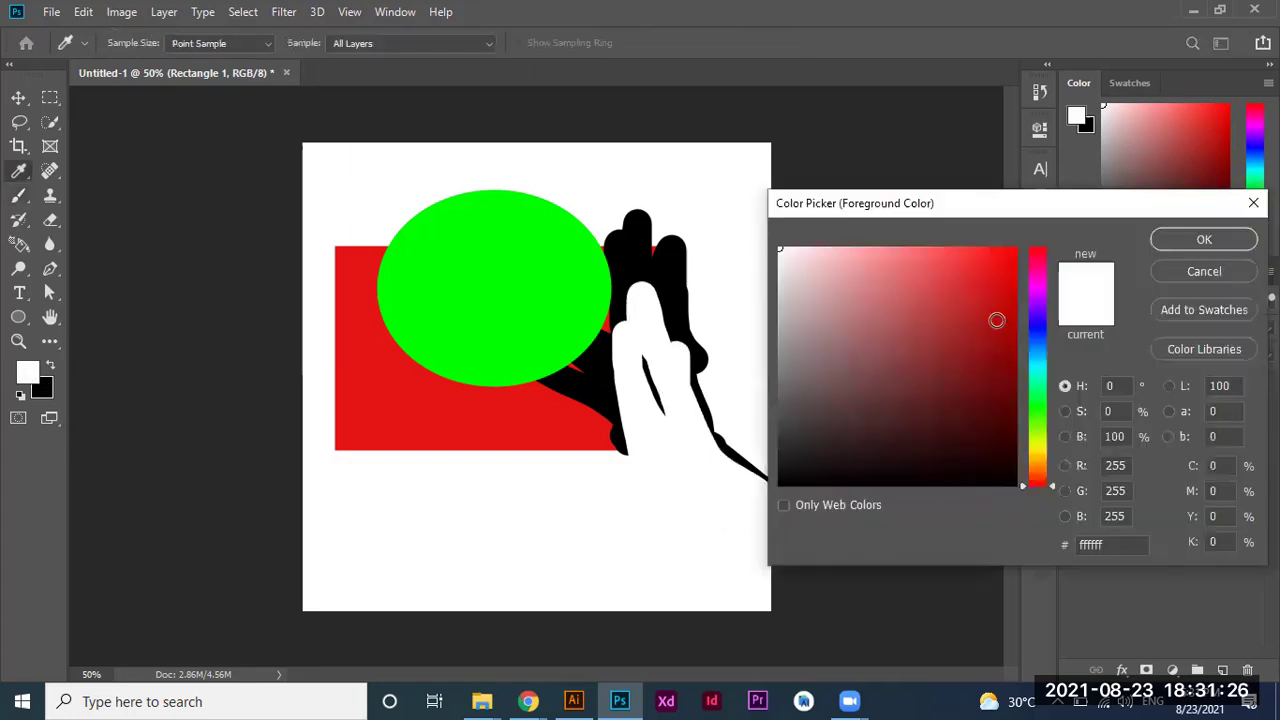
Pick dark red and brush it over the rectangle's black area.
click(997, 319)
click(1204, 239)
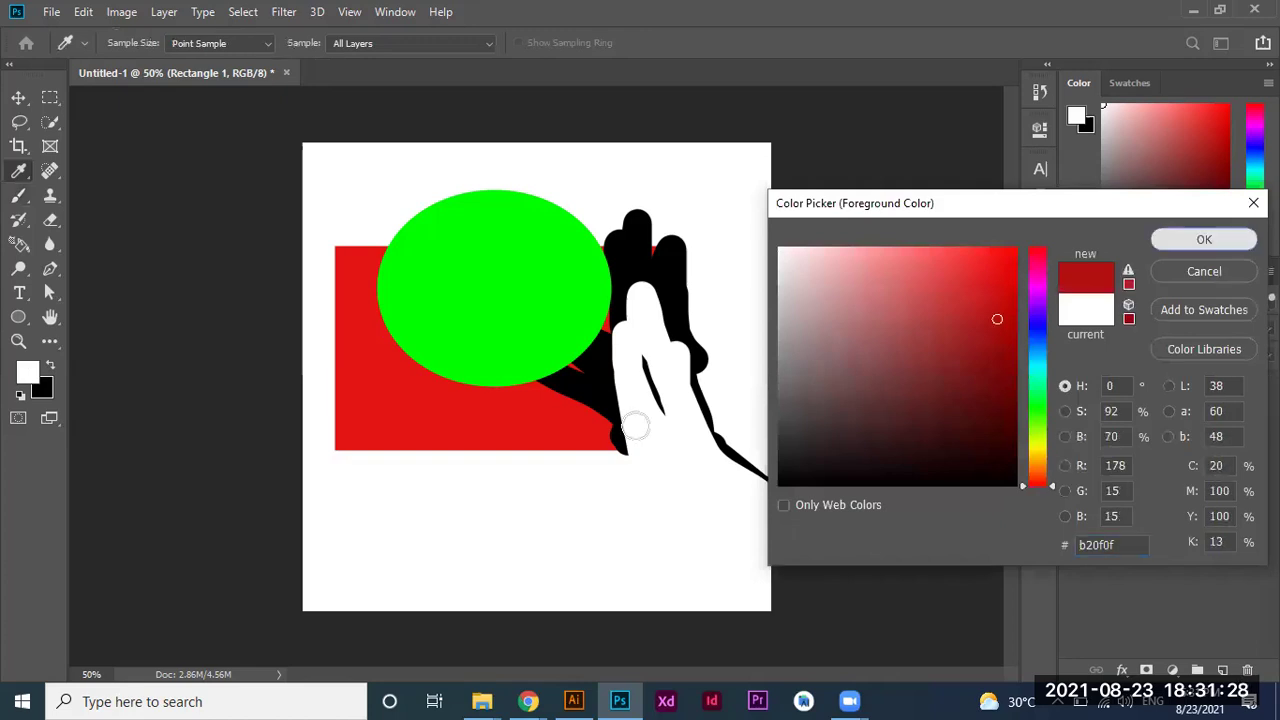
drag(588, 386, 686, 382)
drag(605, 425, 527, 424)
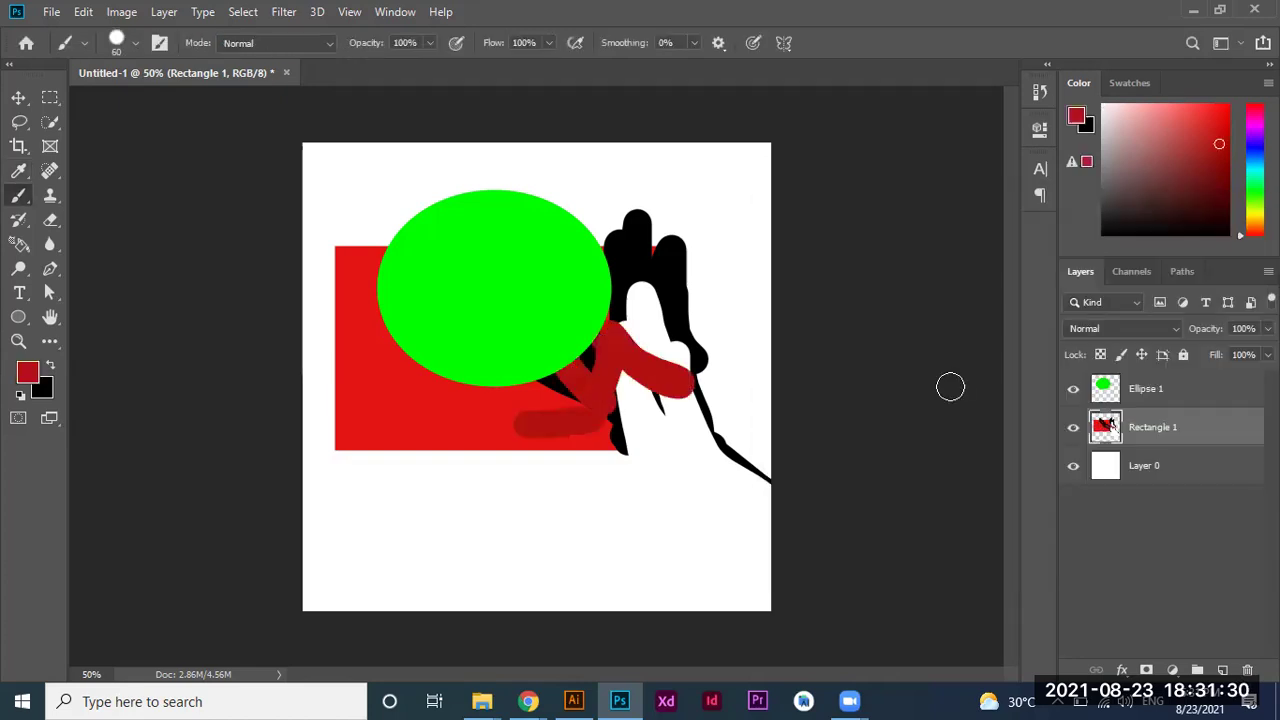
Paint dark red strokes on Ellipse 1, then undo all the painted strokes.
click(1178, 392)
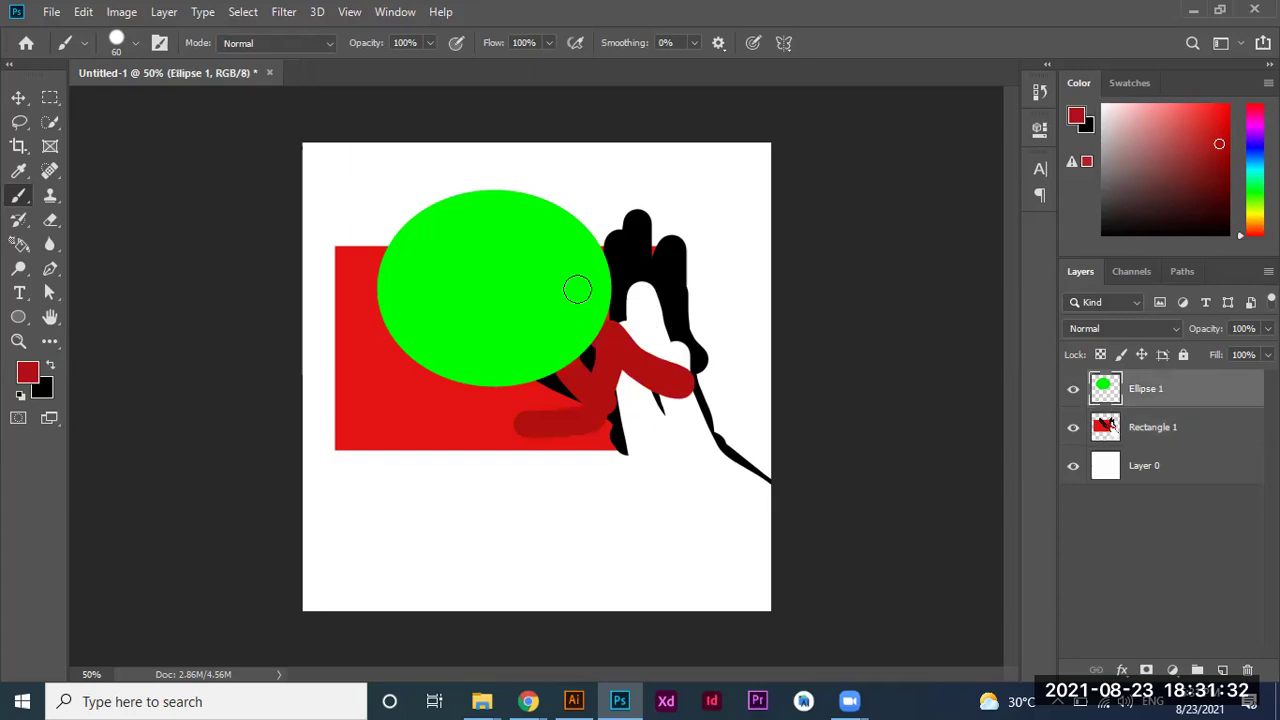
drag(525, 302, 602, 448)
drag(391, 357, 525, 390)
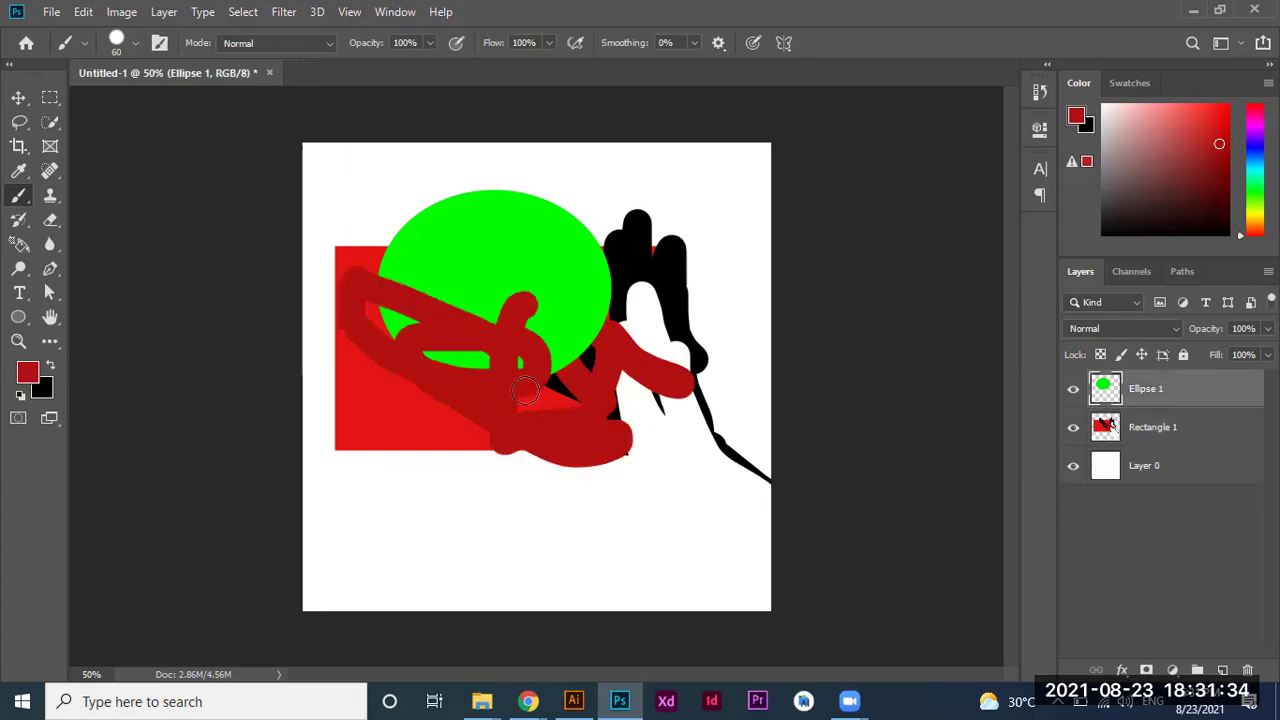
drag(435, 287, 447, 251)
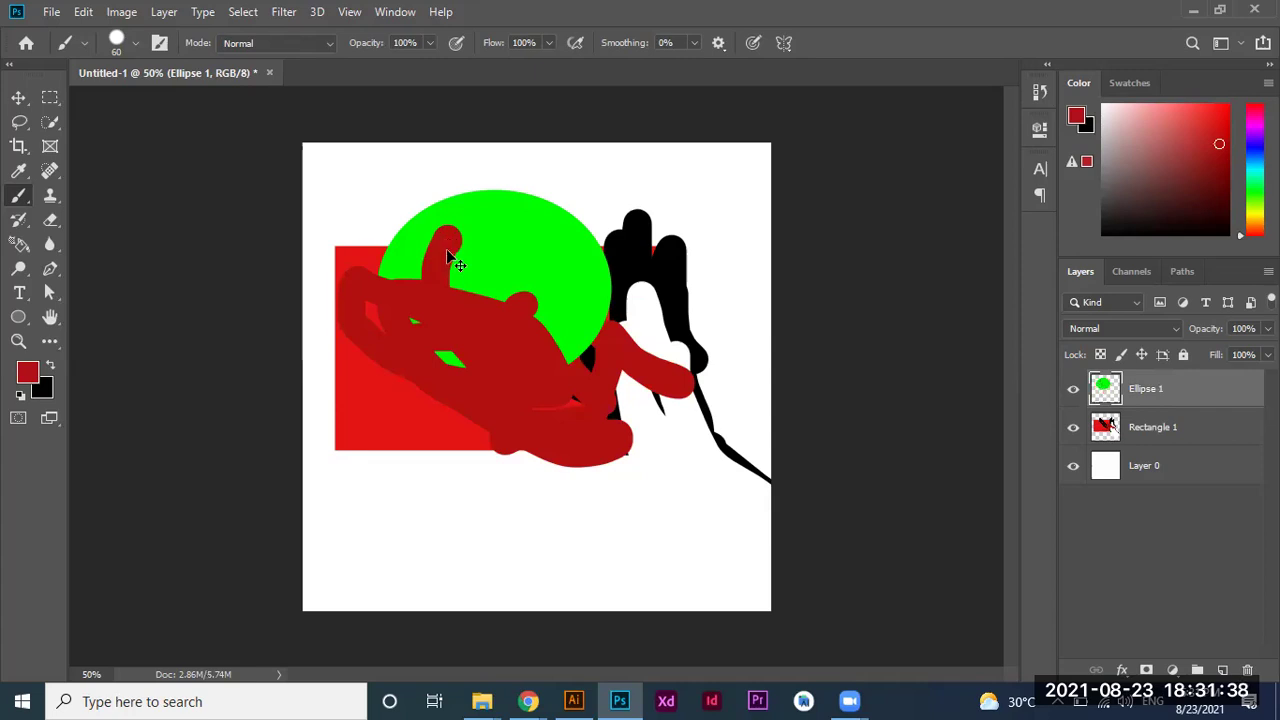
key(ctrl+z)
key(ctrl+z)
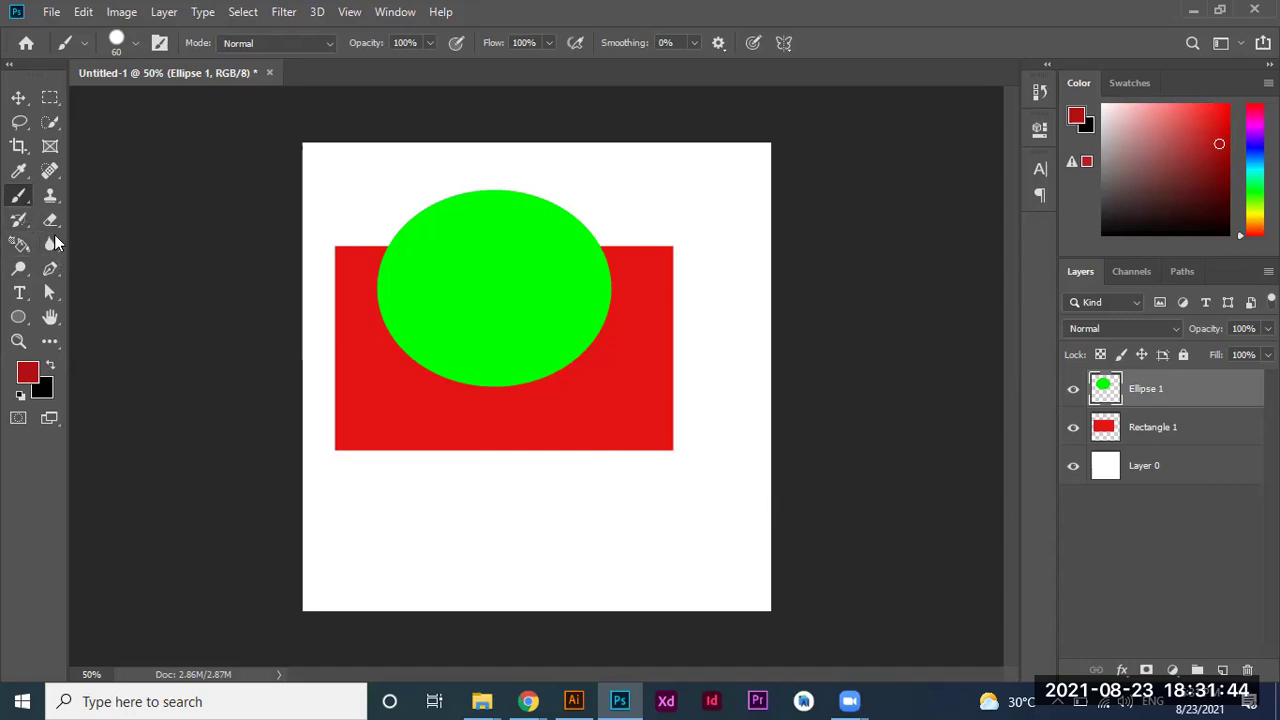
Erase curves from the green ellipse's upper-right edge with the Eraser.
click(52, 221)
drag(573, 303, 595, 337)
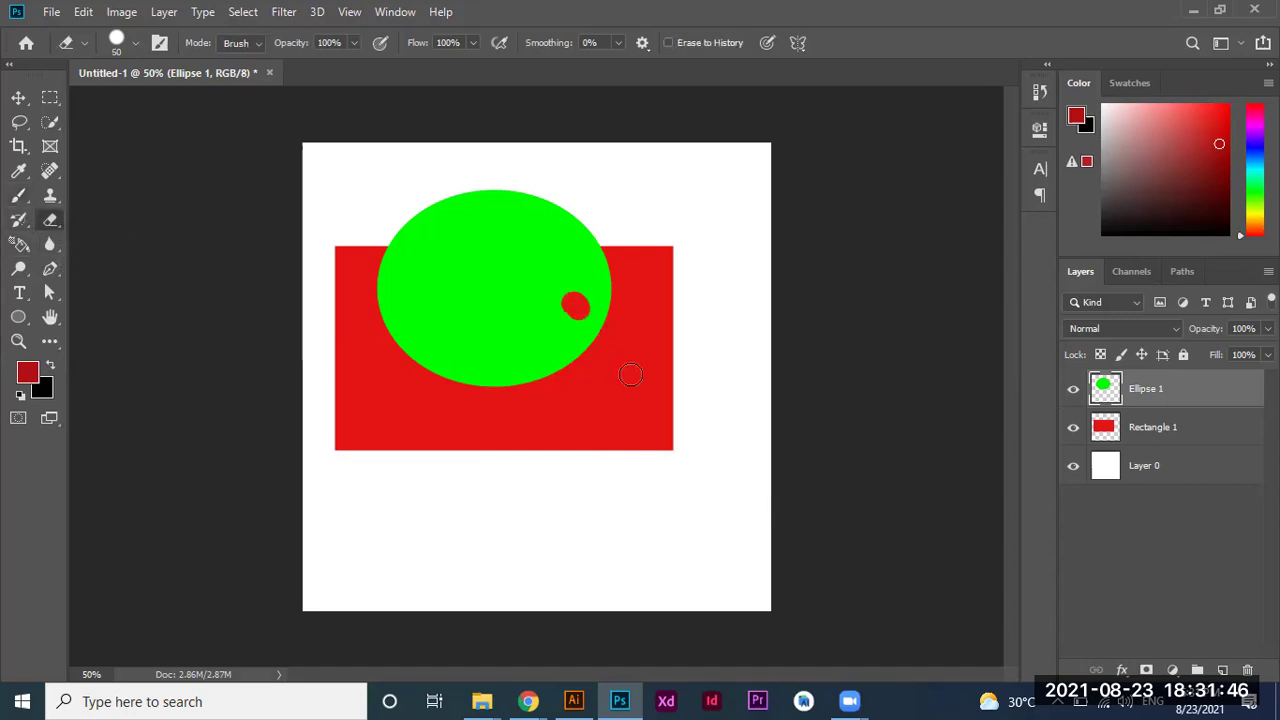
mouse_move(543, 291)
mouse_down()
mouse_move(612, 335)
mouse_move(568, 252)
mouse_up()
drag(605, 290, 560, 229)
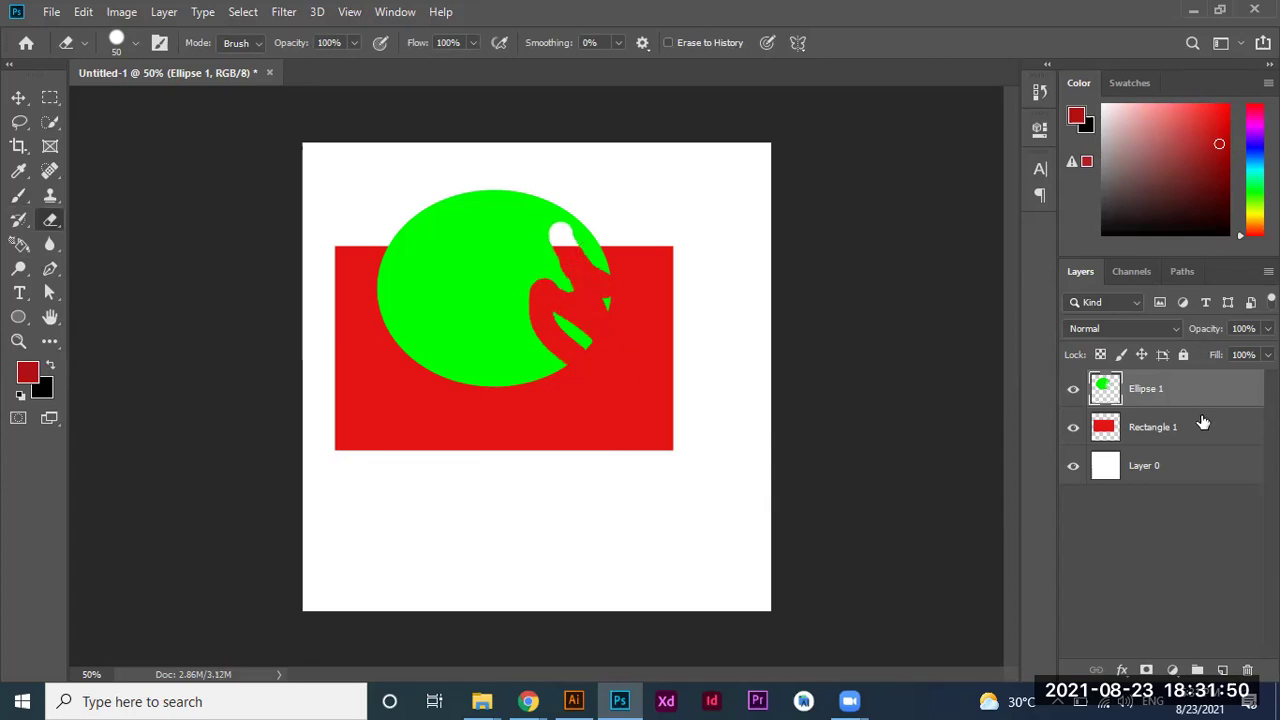
Erase part of Rectangle 1's right side, then undo three times.
click(1104, 430)
mouse_move(629, 277)
mouse_down()
mouse_move(667, 347)
mouse_move(663, 434)
mouse_move(656, 323)
mouse_up()
key(ctrl+z)
key(ctrl+z)
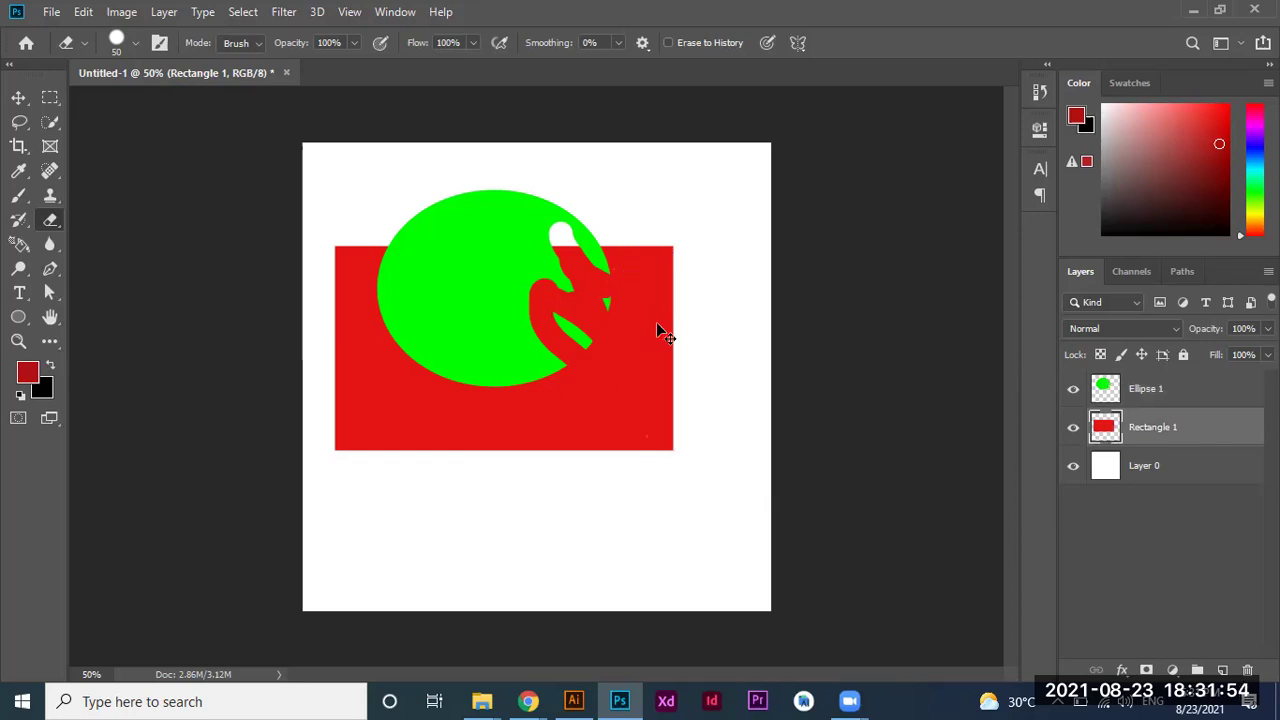
key(ctrl+z)
key(ctrl+z)
key(ctrl+z)
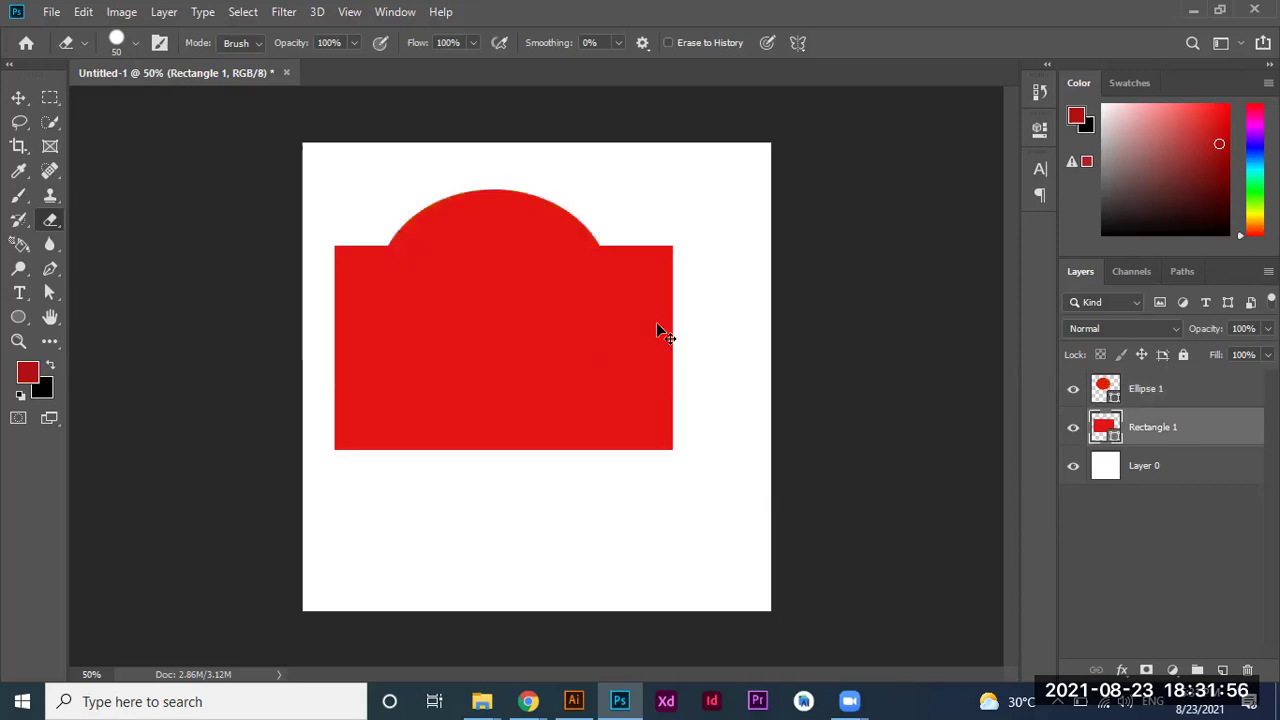
key(ctrl+z)
key(ctrl+z)
key(ctrl+z)
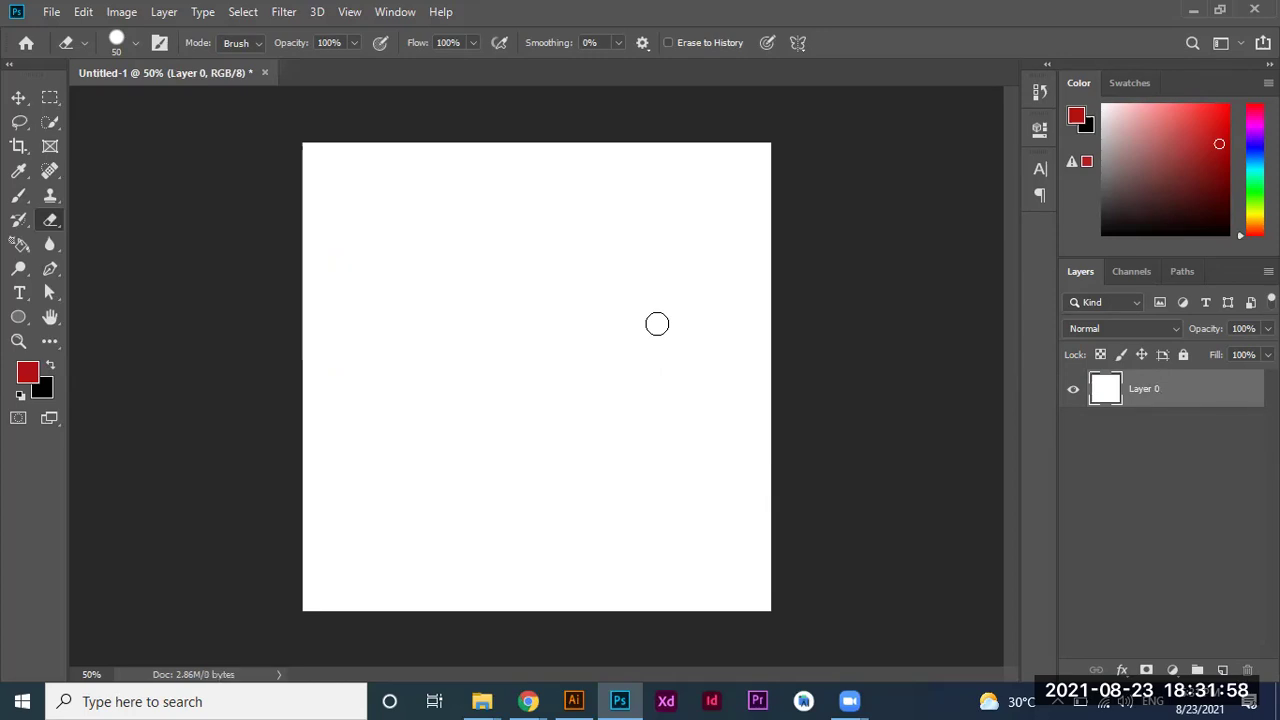
Draw a dark red 688 × 504 px rectangle and add a white layer mask to it.
click(18, 317)
click(86, 317)
drag(374, 209, 697, 444)
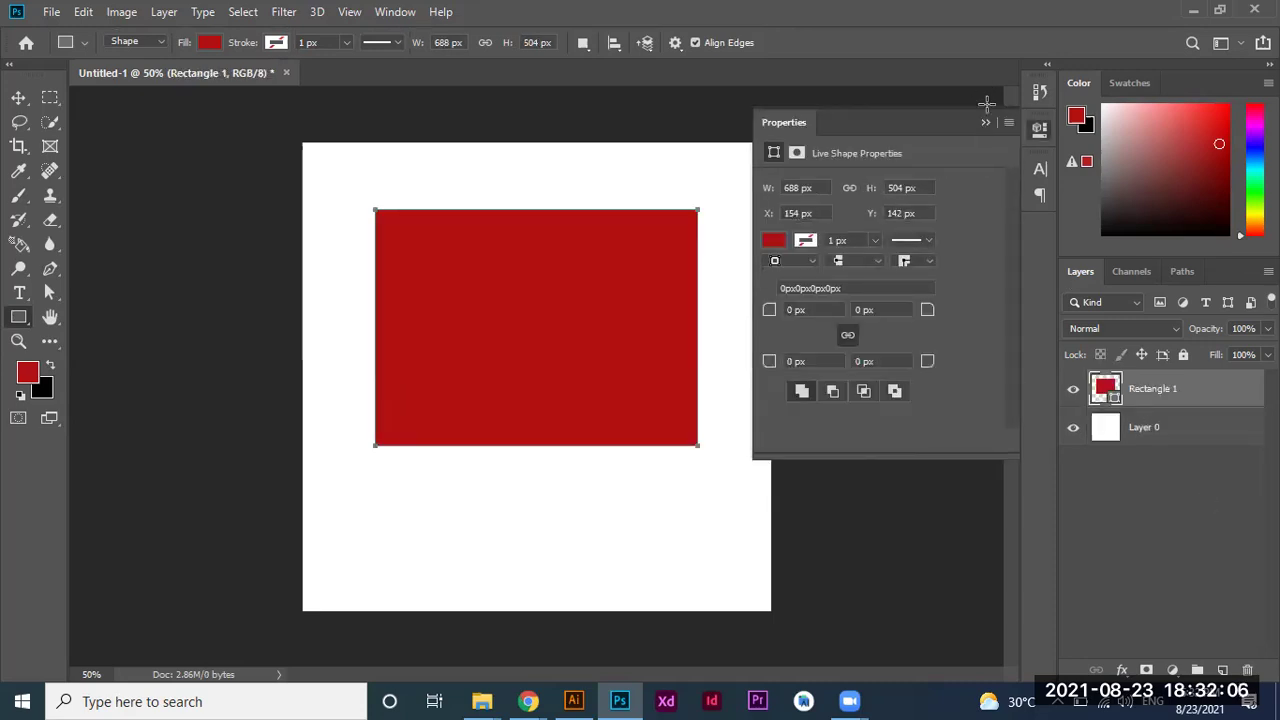
click(986, 122)
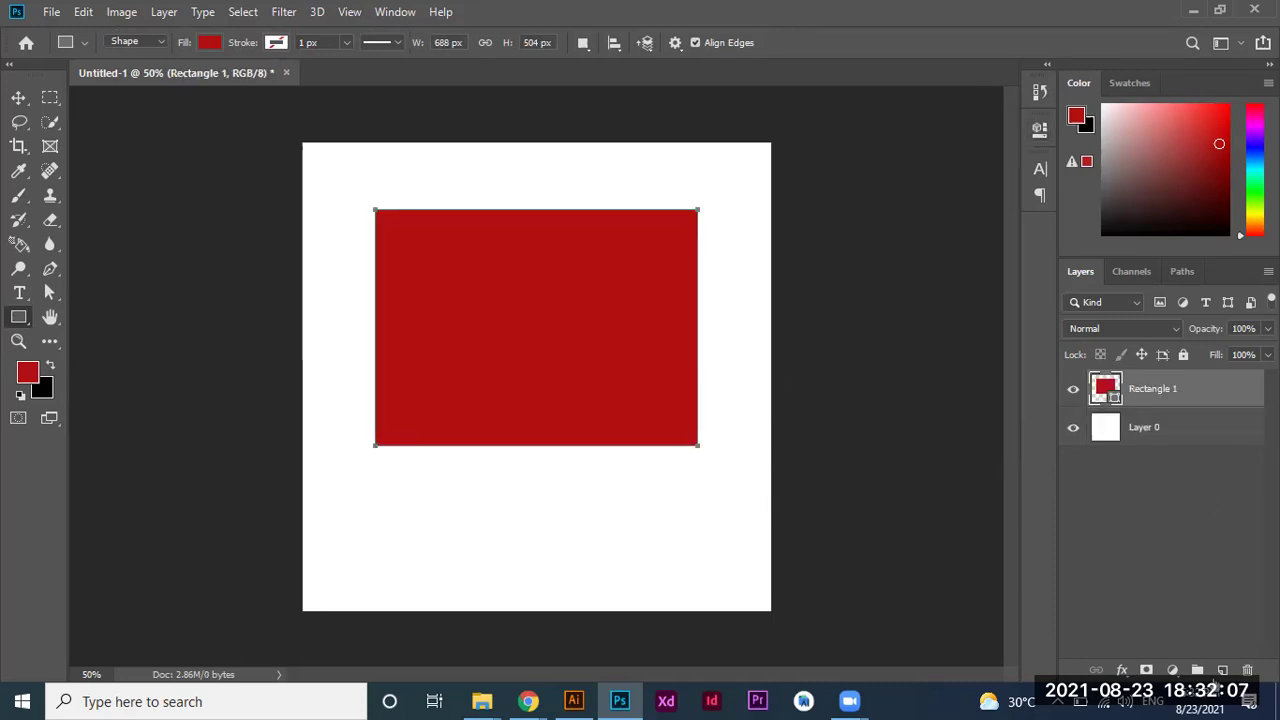
click(1147, 670)
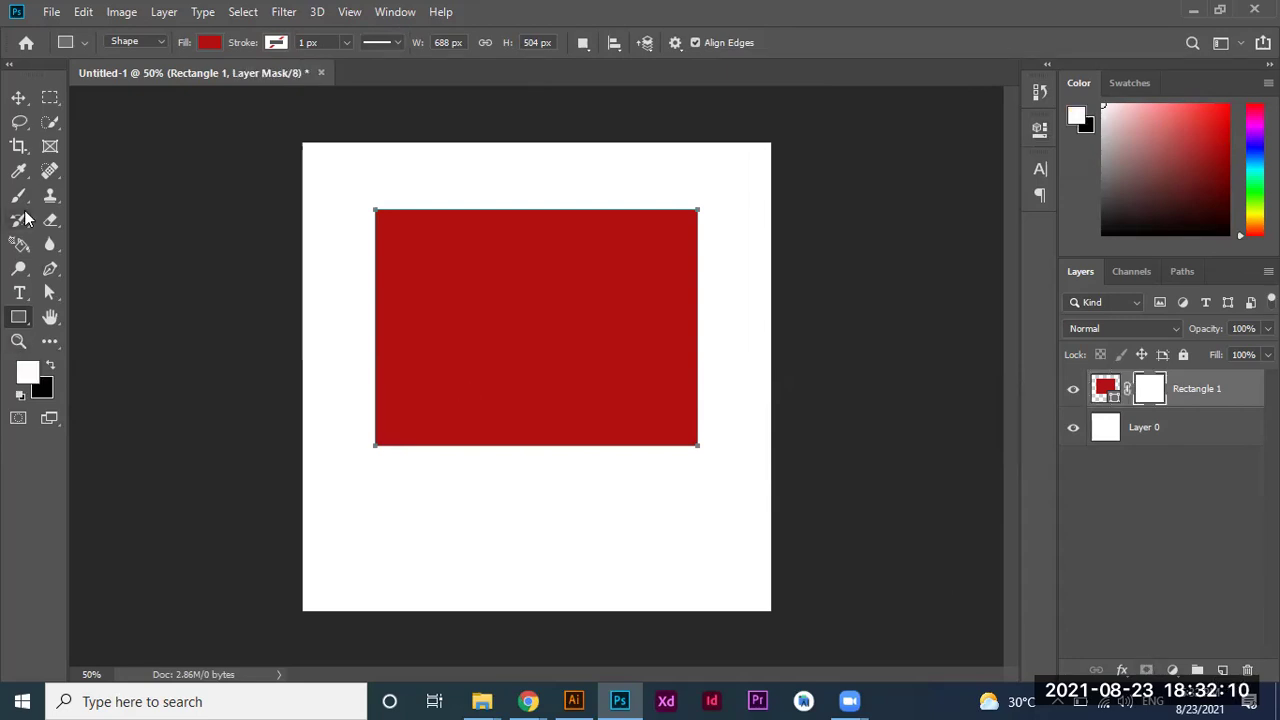
click(20, 197)
drag(20, 200, 79, 197)
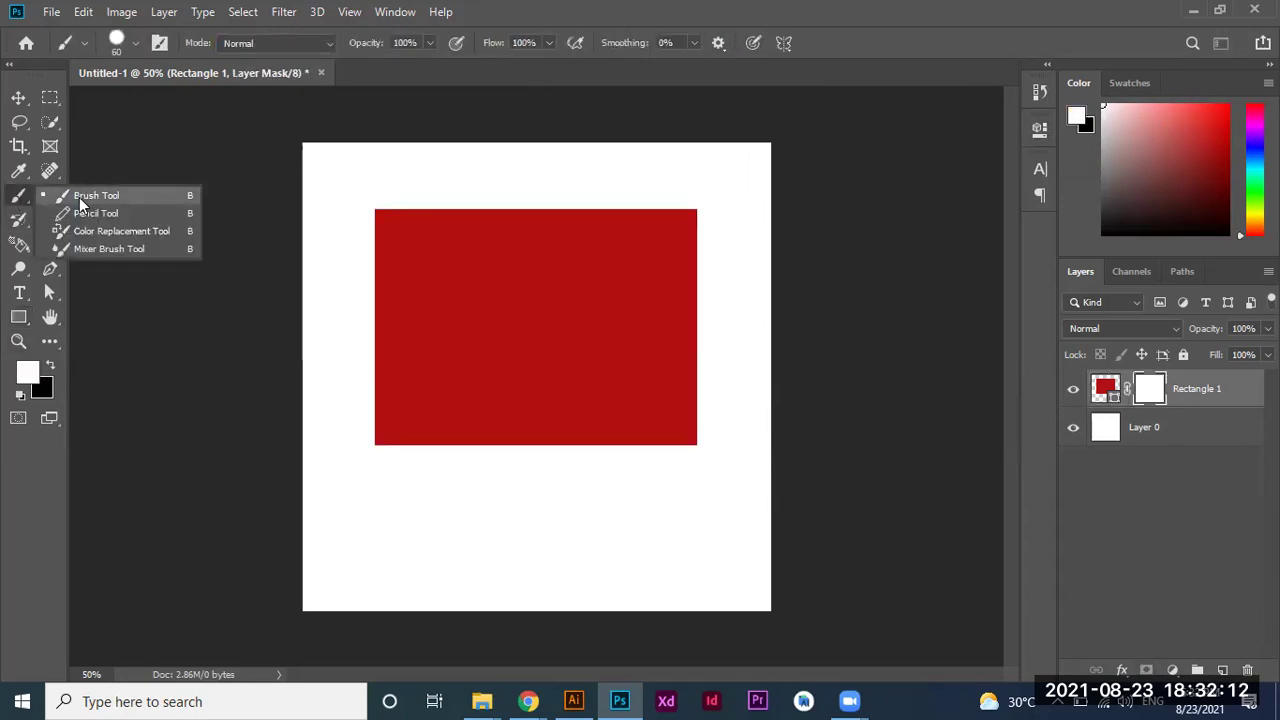
Paint black on the mask to hide bands of the rectangle's upper part.
click(79, 197)
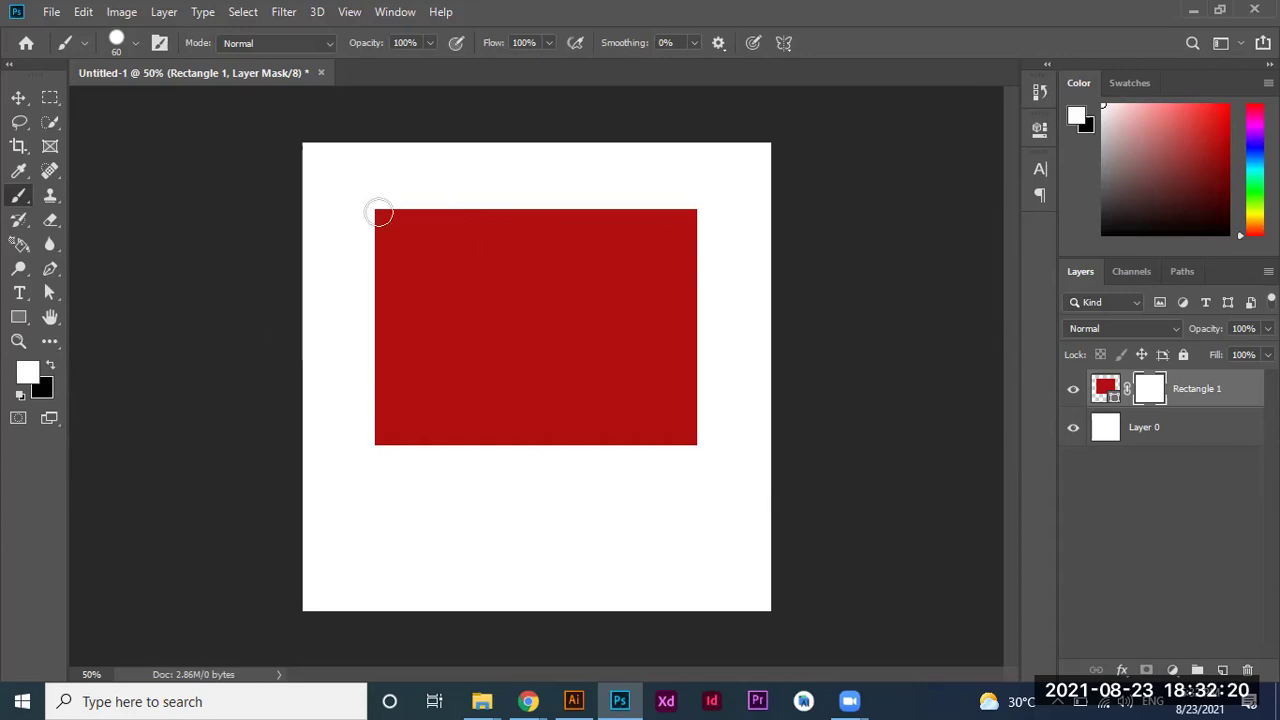
mouse_move(540, 202)
mouse_down()
mouse_move(360, 260)
mouse_move(480, 260)
mouse_up()
mouse_move(565, 325)
mouse_down()
mouse_move(549, 269)
mouse_move(586, 257)
mouse_move(613, 294)
mouse_move(557, 266)
mouse_move(586, 294)
mouse_move(601, 268)
mouse_up()
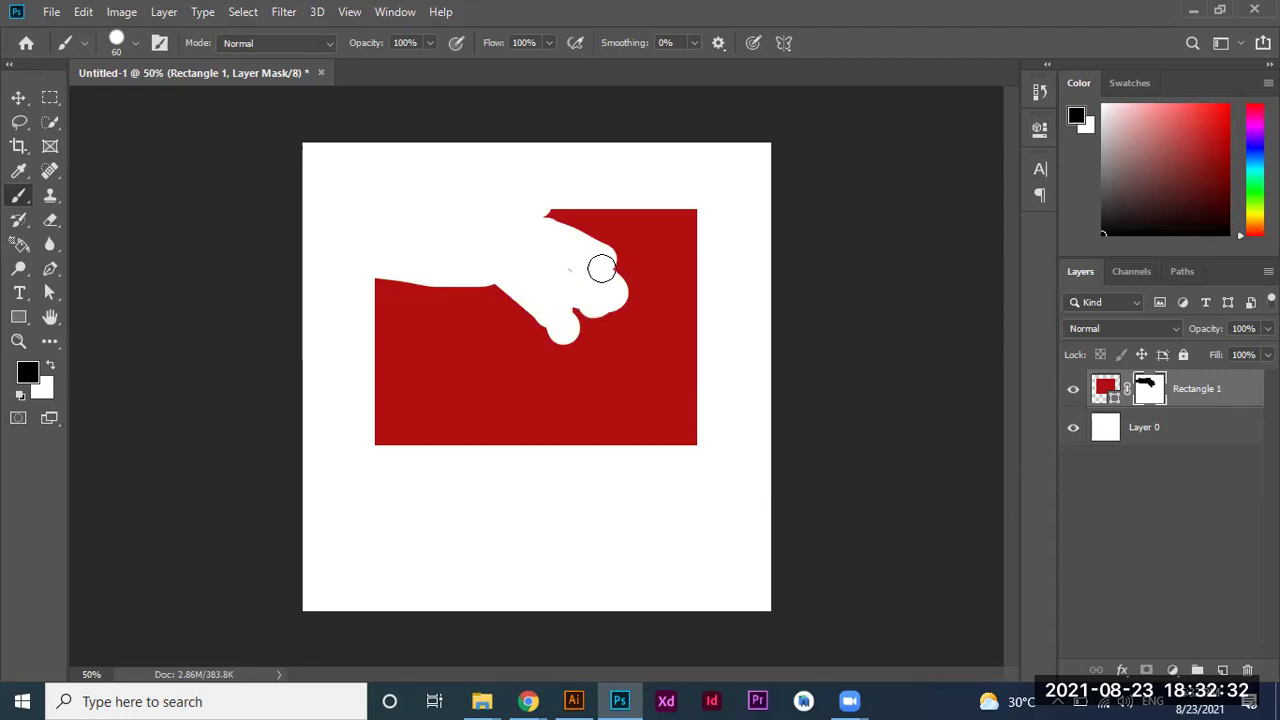
Paint white on the mask to restore the hidden areas, then delete Rectangle 1.
key(x)
drag(557, 211, 595, 262)
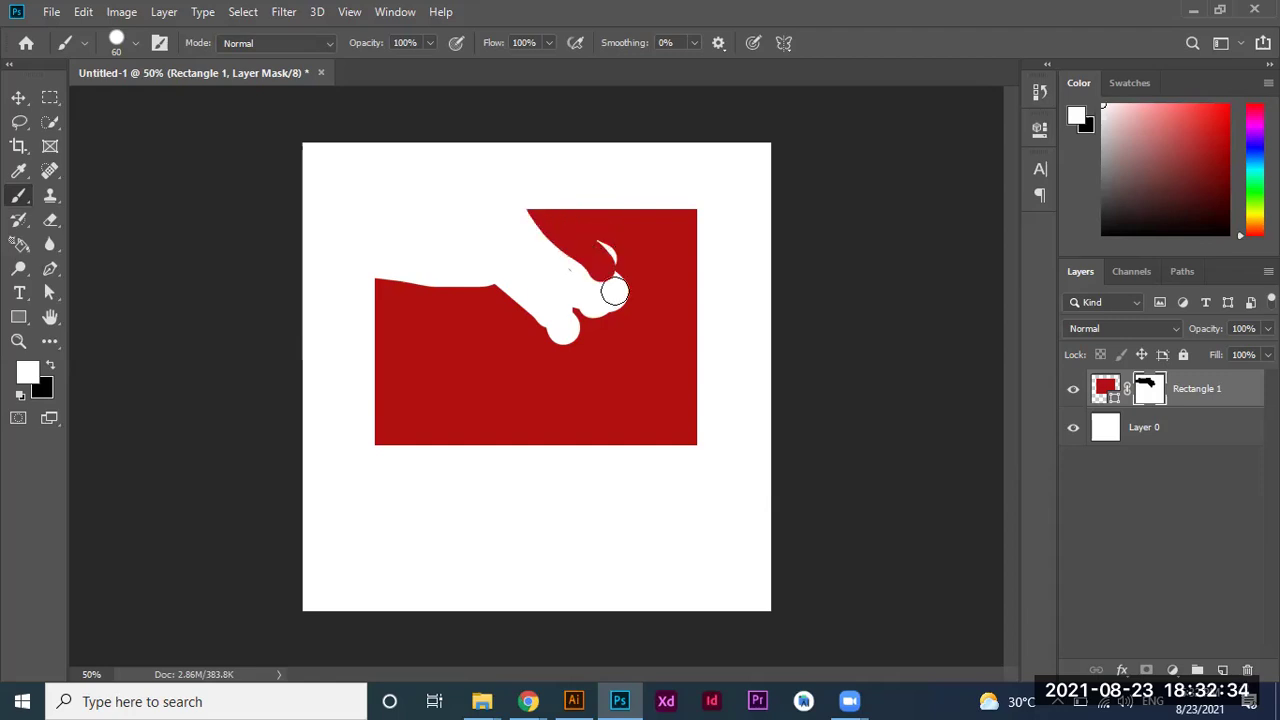
drag(585, 340, 538, 272)
drag(667, 358, 517, 234)
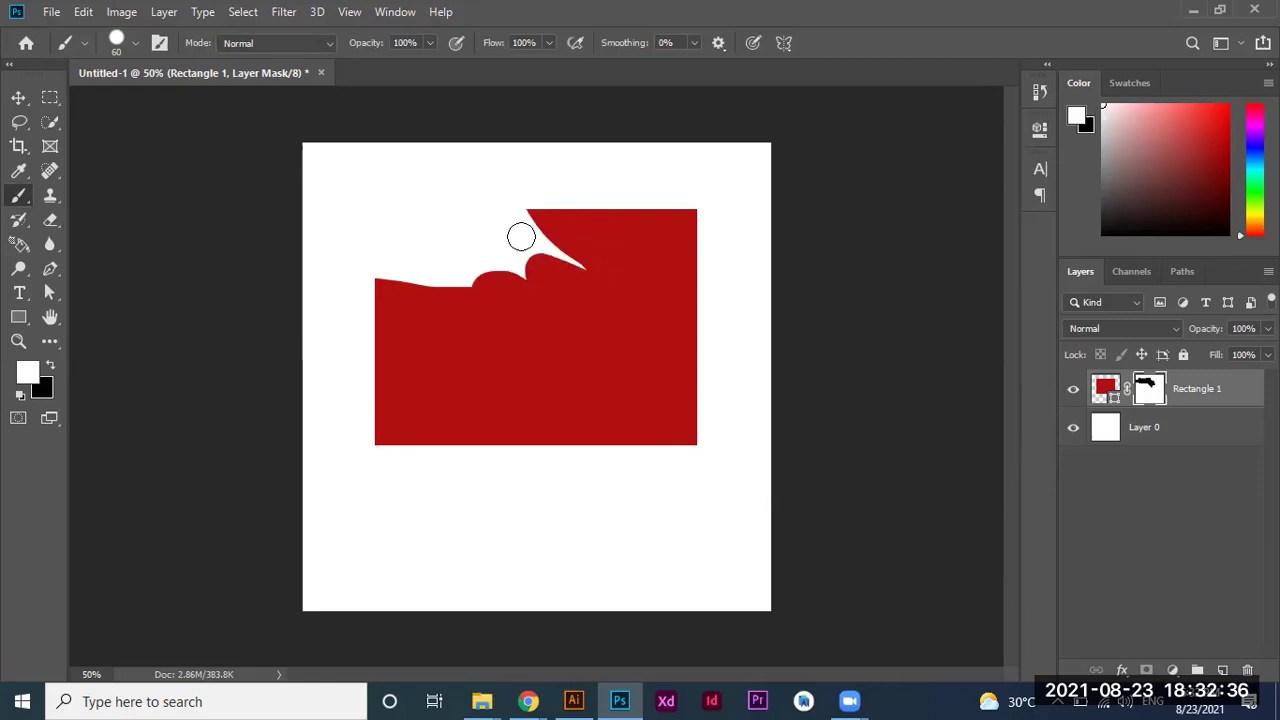
drag(674, 354, 478, 230)
mouse_move(455, 279)
mouse_down()
mouse_move(371, 234)
mouse_move(402, 212)
mouse_move(531, 211)
mouse_move(478, 274)
mouse_move(422, 262)
mouse_up()
drag(522, 272, 401, 232)
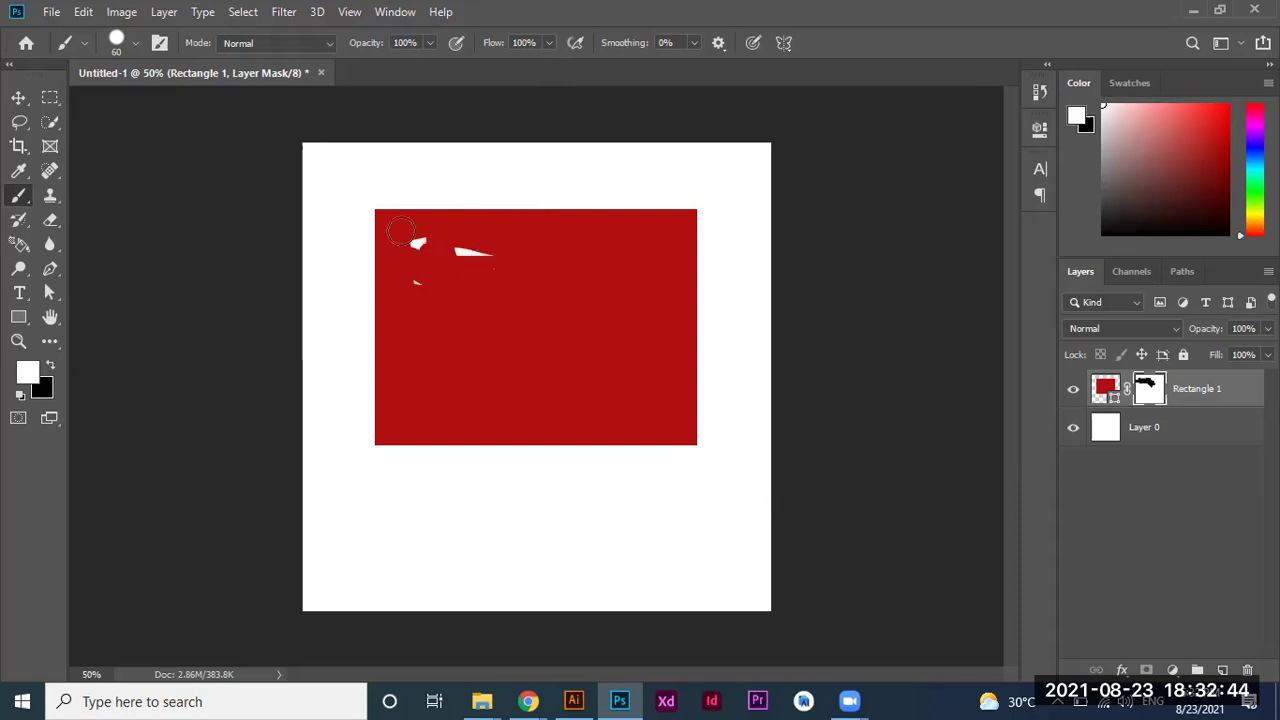
drag(425, 302, 420, 280)
key(v)
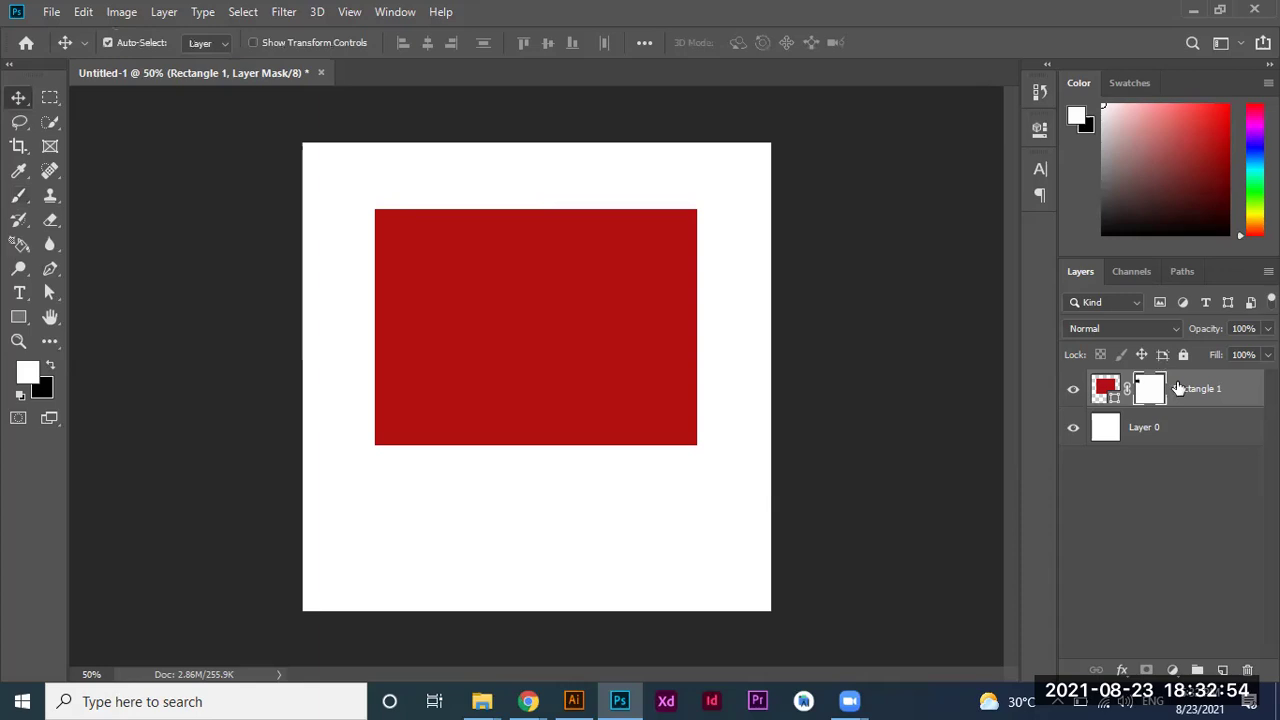
key(Delete)
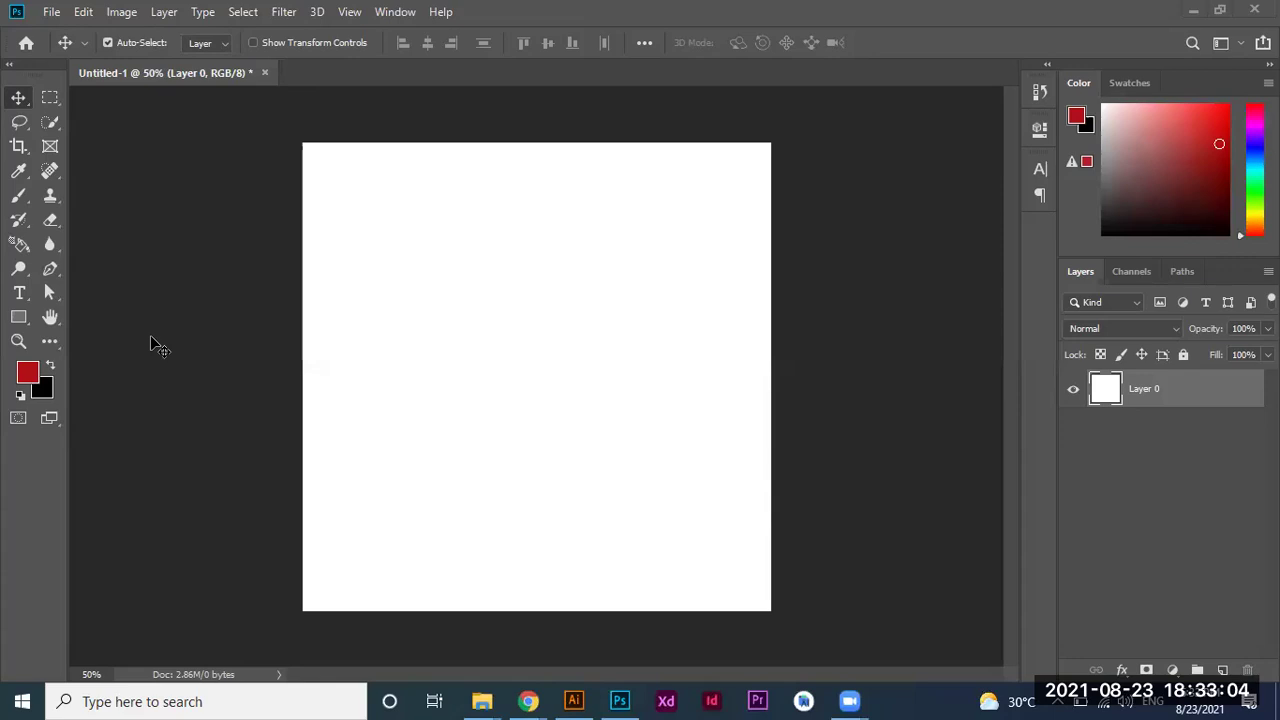
Draw a new dark red rectangle on the canvas with the Rectangle Tool.
click(18, 317)
right_click(28, 318)
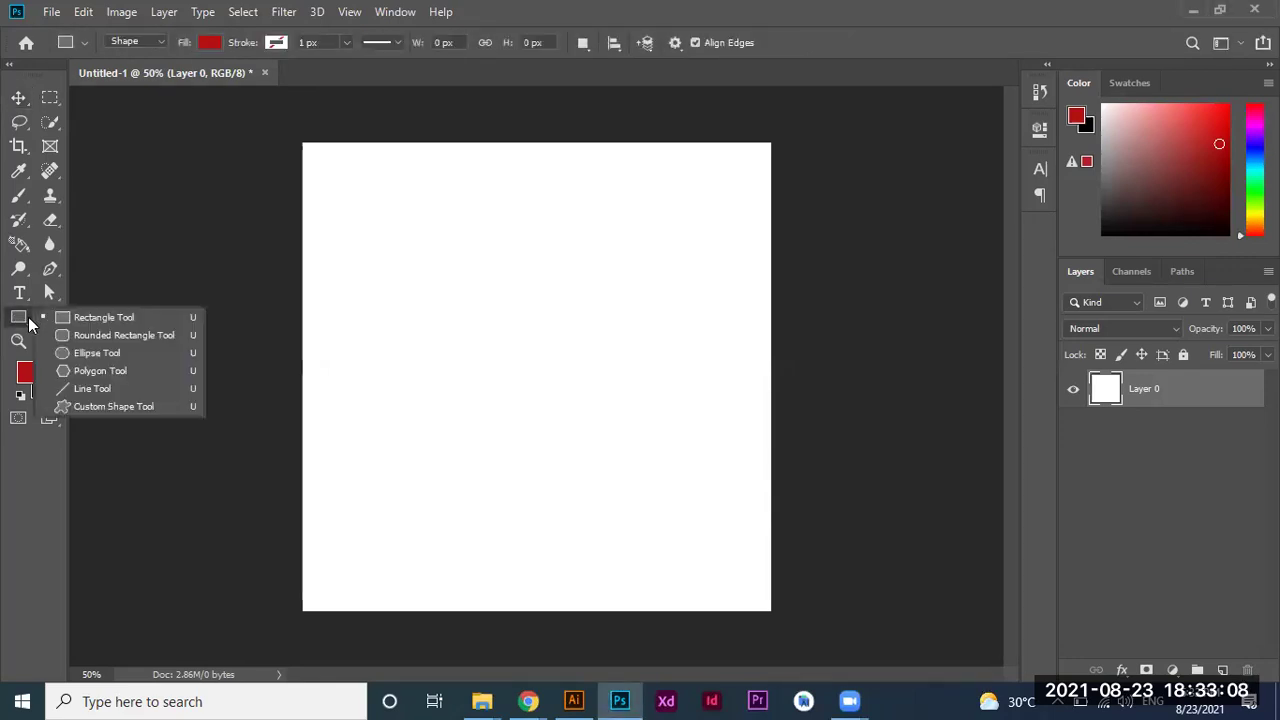
click(90, 311)
drag(357, 183, 695, 450)
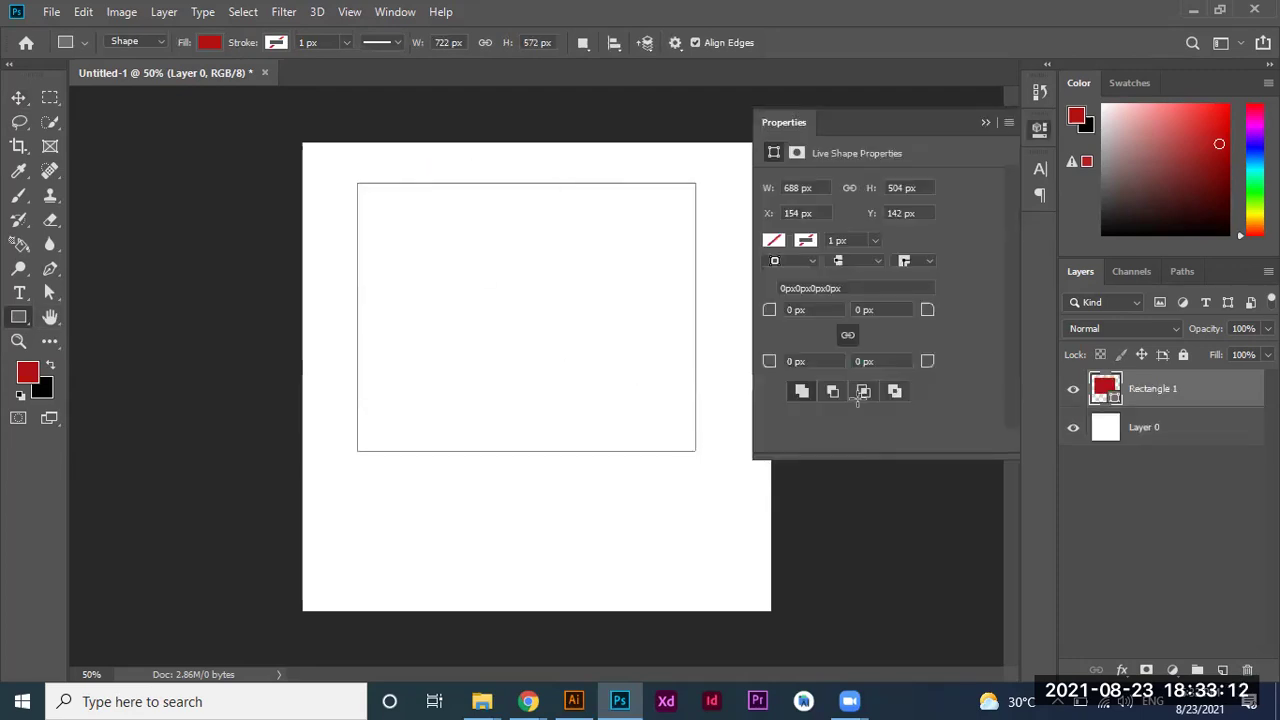
click(985, 122)
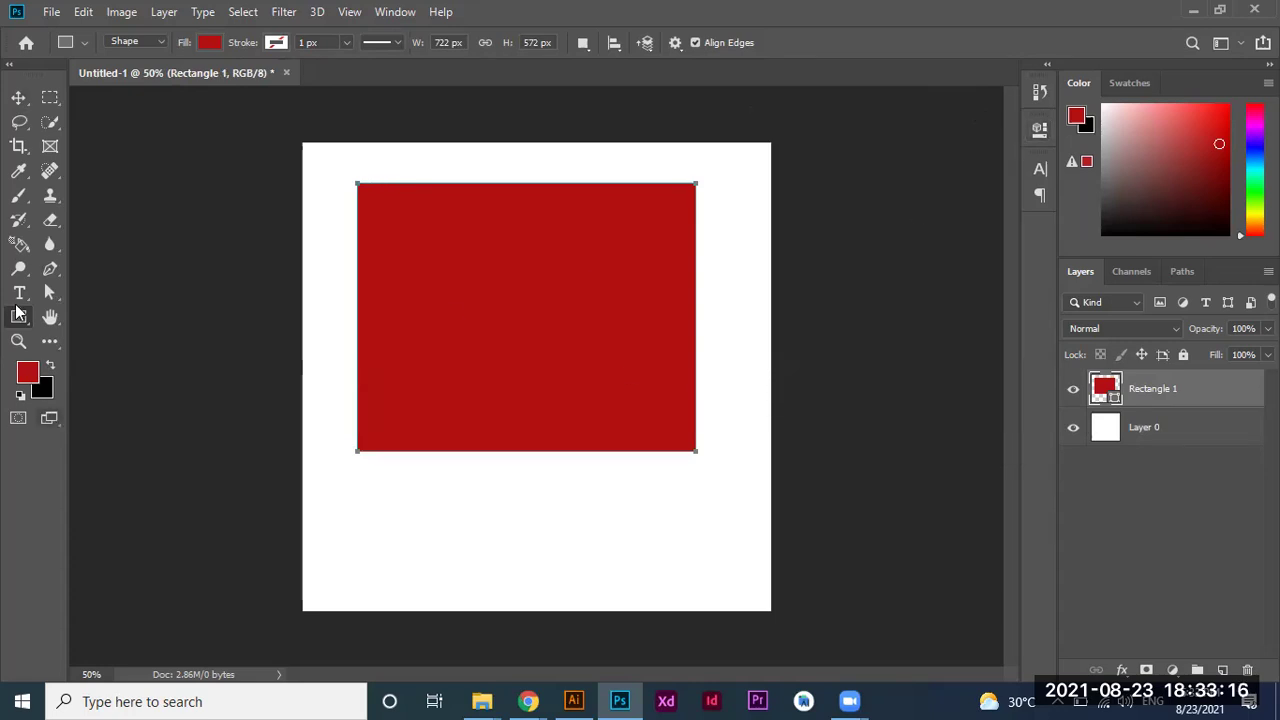
Draw a circle over the red rectangle, fill it bright green, then select Rectangle 1.
right_click(16, 314)
click(73, 352)
mouse_move(396, 228)
mouse_down()
mouse_move(638, 451)
mouse_move(614, 445)
mouse_up()
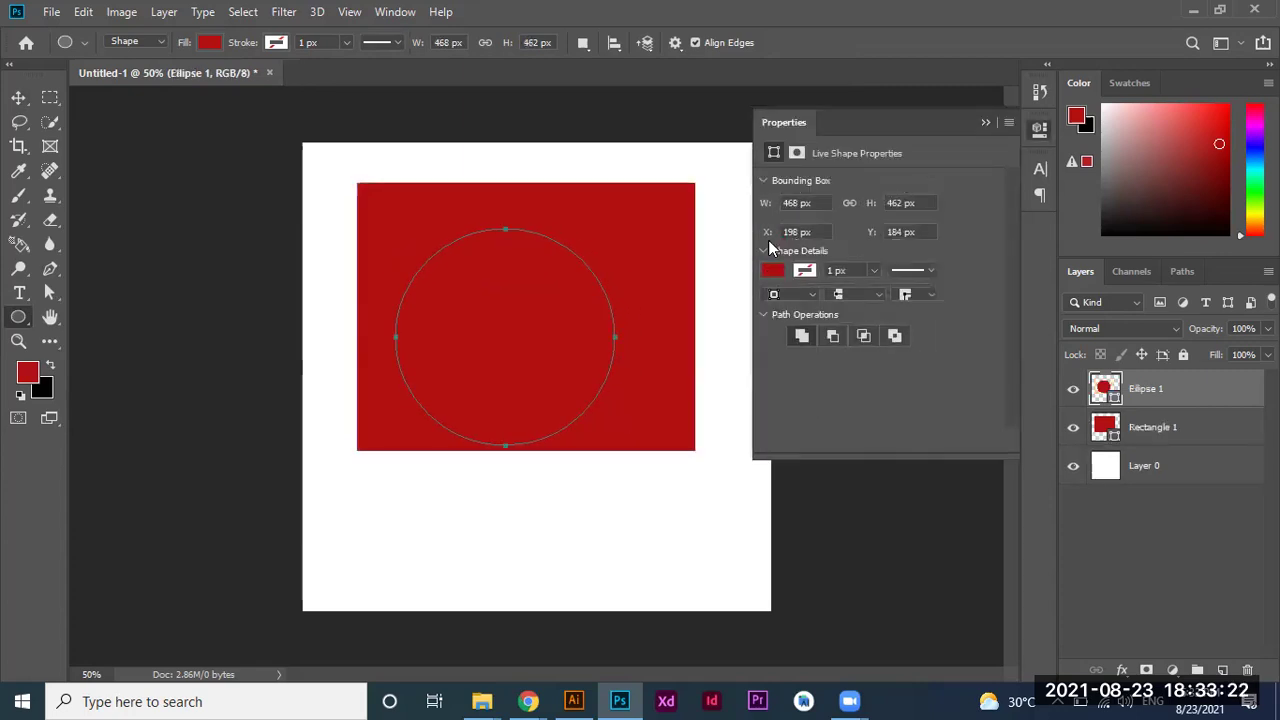
click(773, 270)
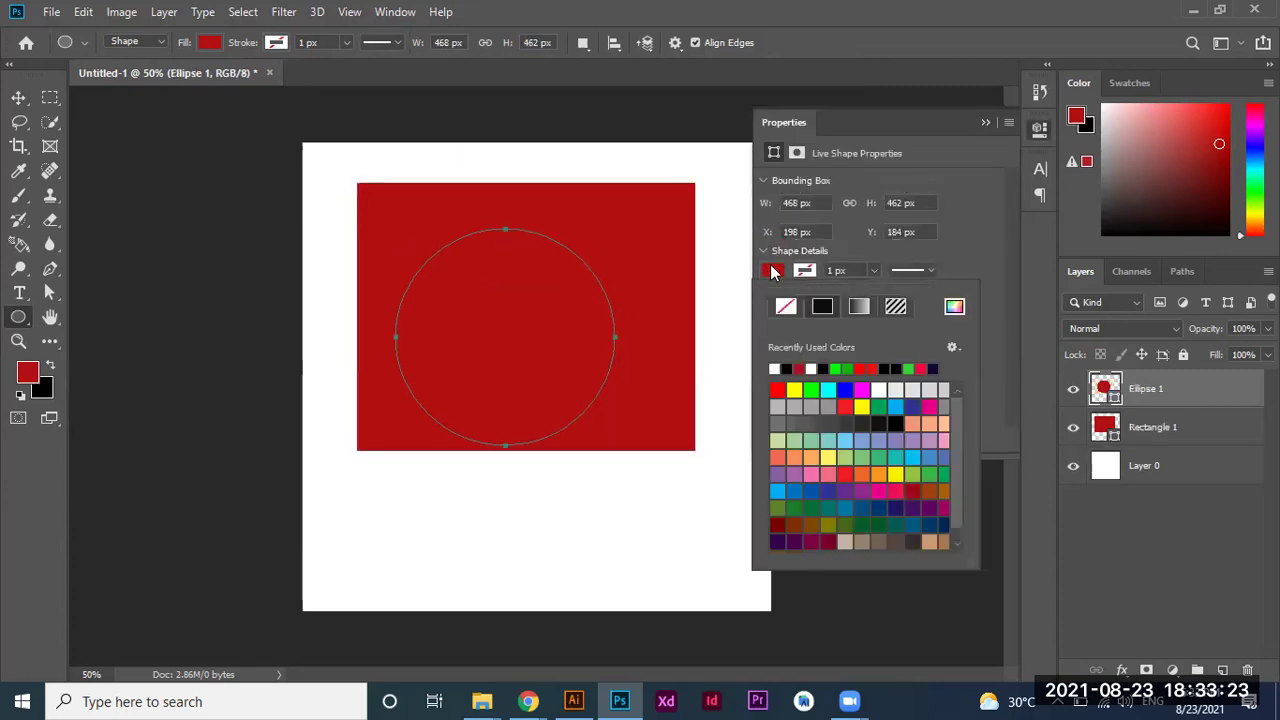
click(811, 389)
click(985, 122)
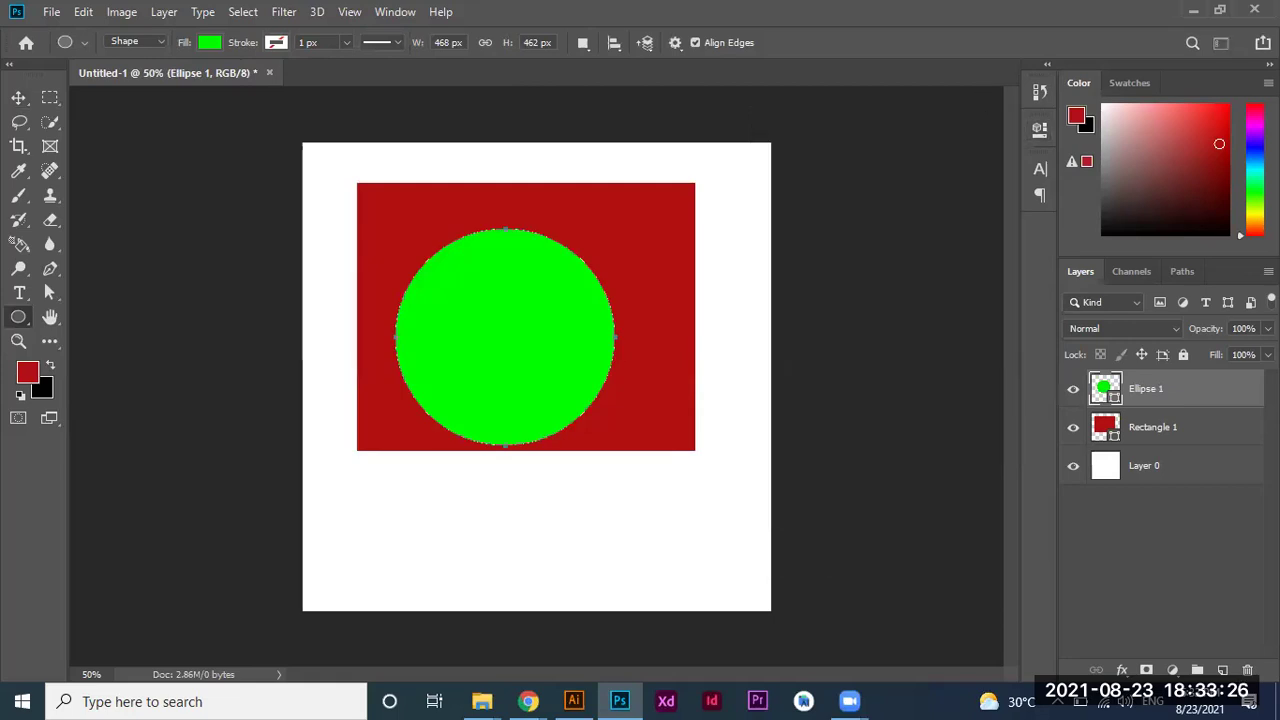
click(1194, 426)
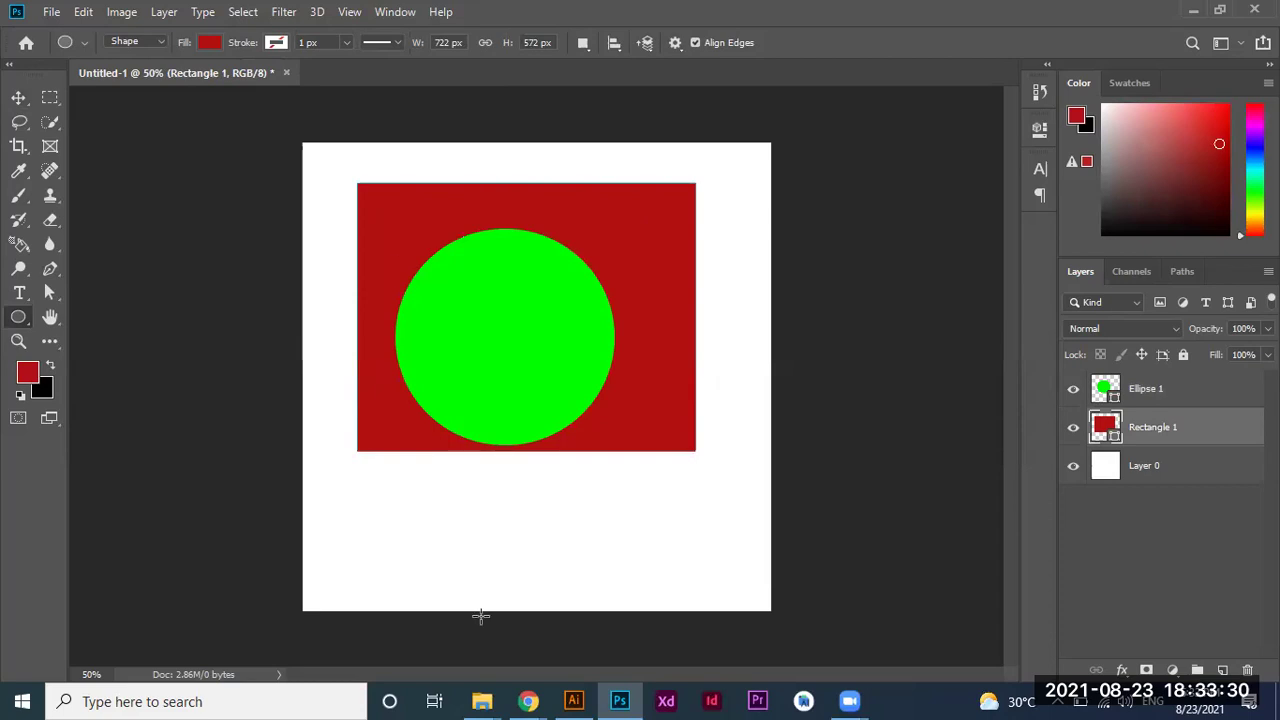
Clip the green Ellipse 1 circle to the rectangle, then undo that clipping mask.
click(1180, 394)
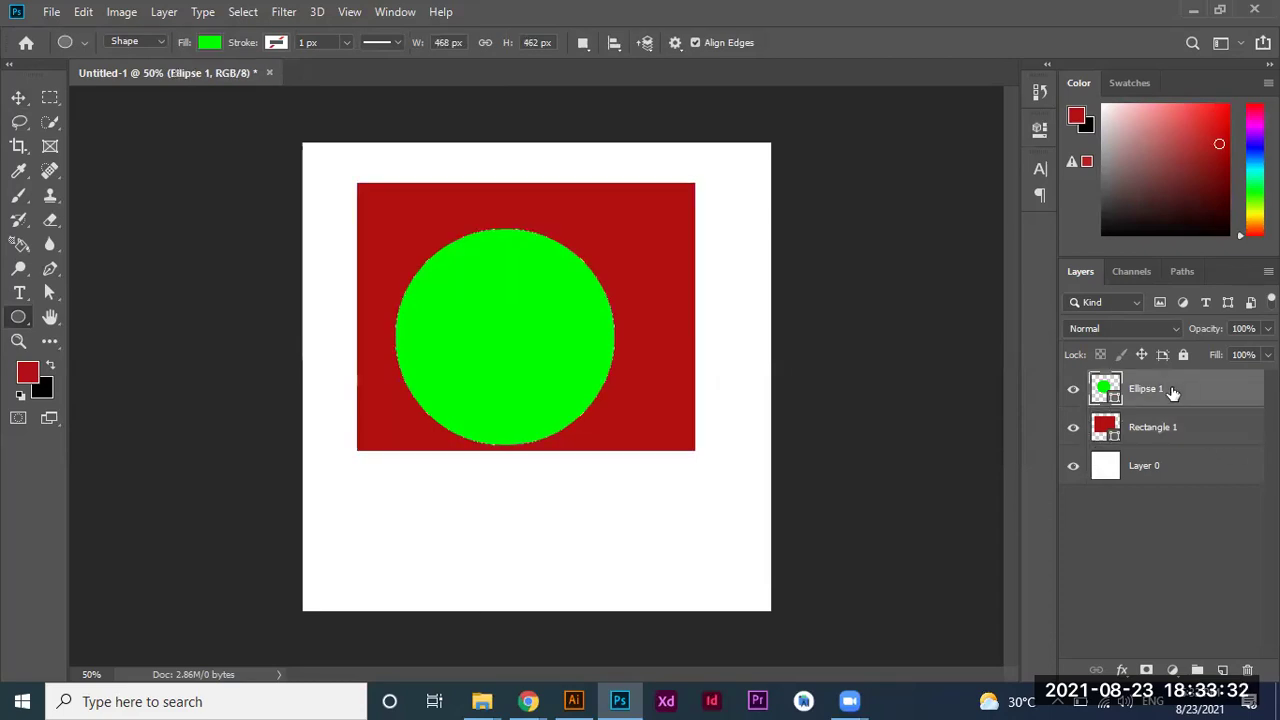
right_click(1179, 392)
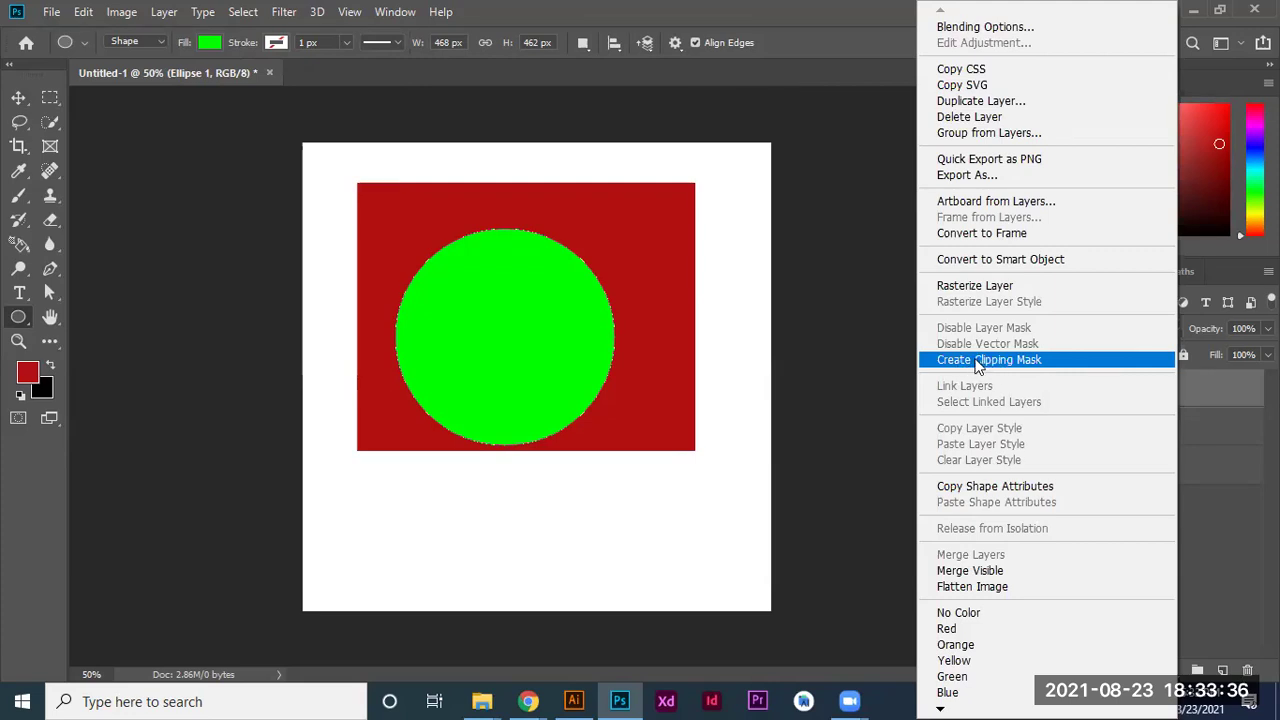
click(978, 362)
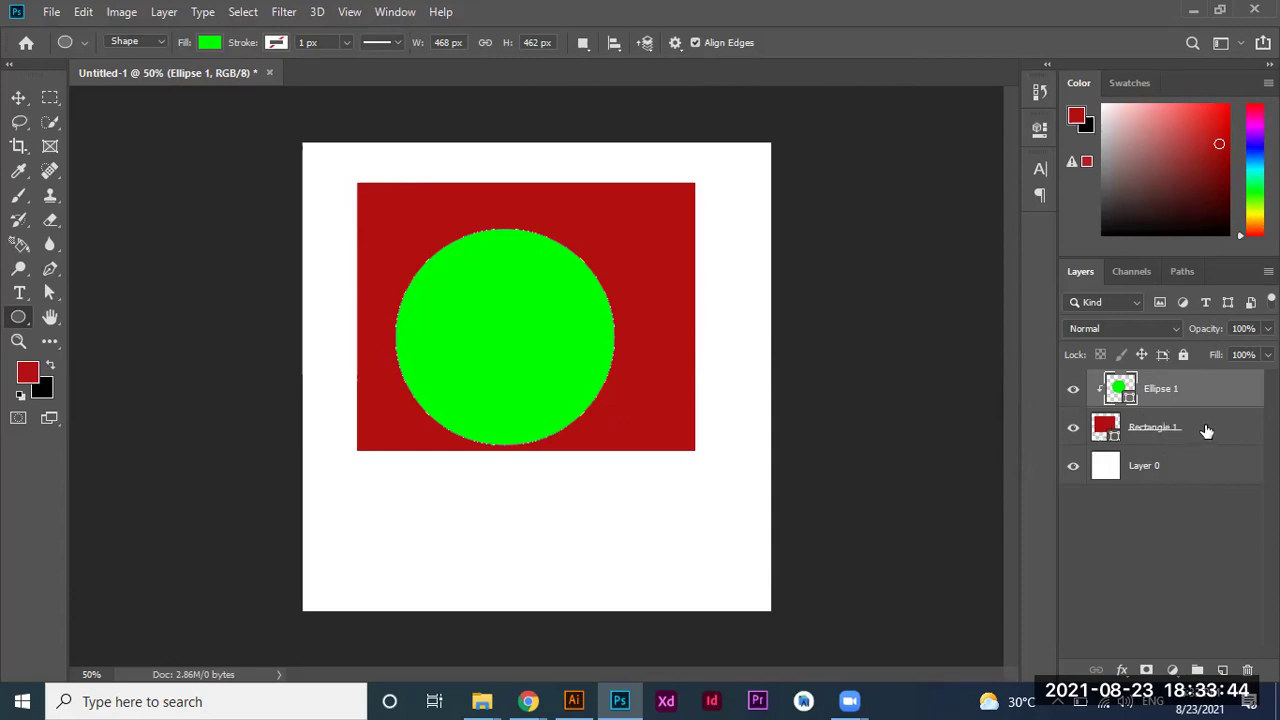
key(ctrl+alt+g)
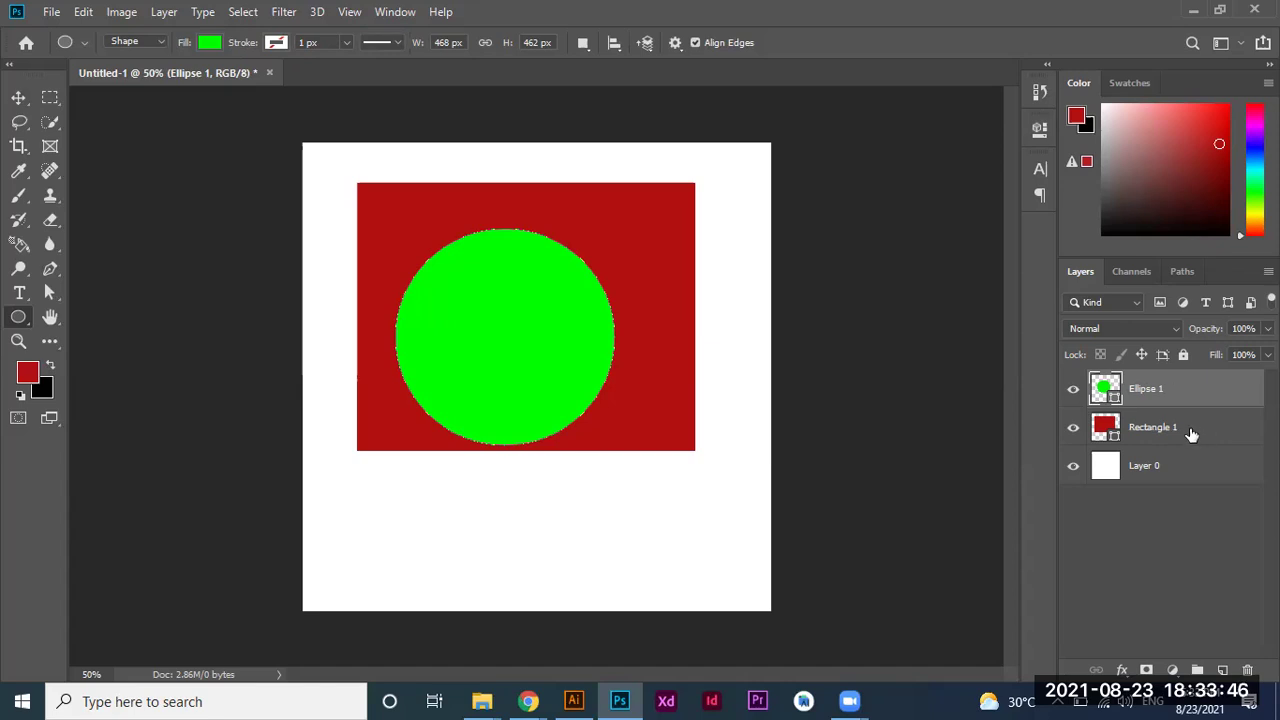
Clip Rectangle 1 to the circle, undo it, and step back through earlier edits.
click(1190, 432)
right_click(1186, 431)
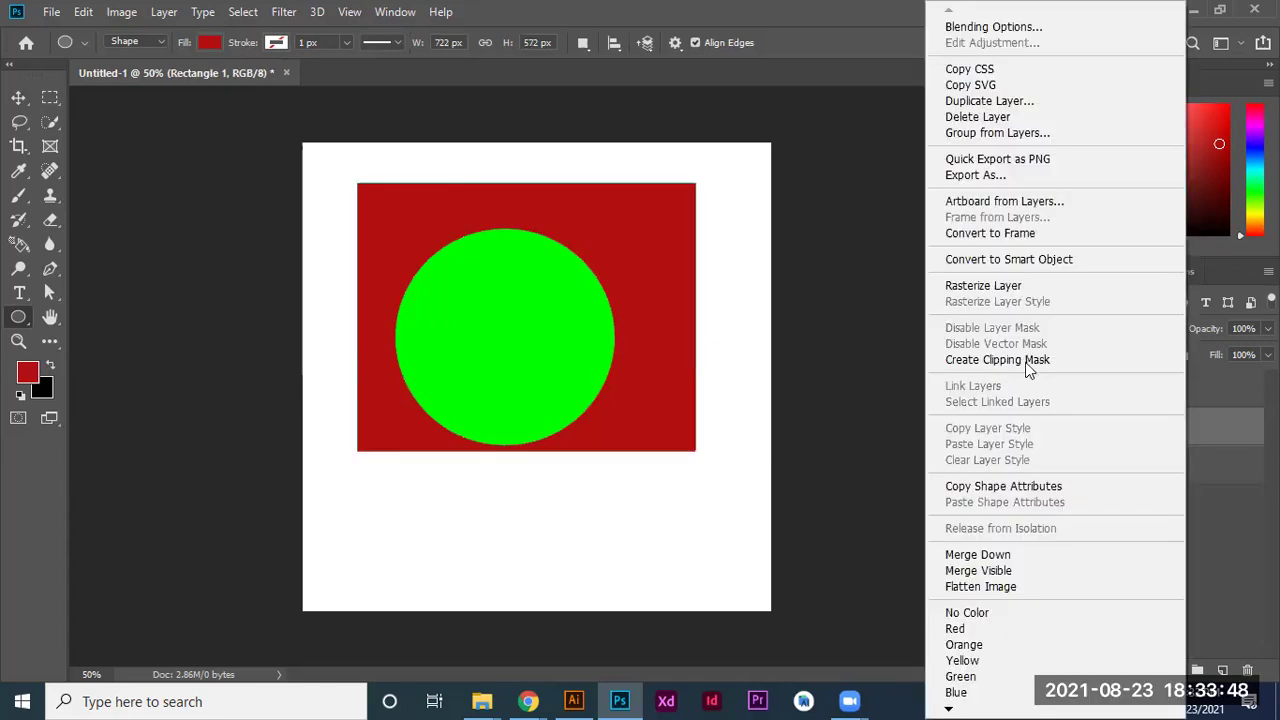
click(1016, 360)
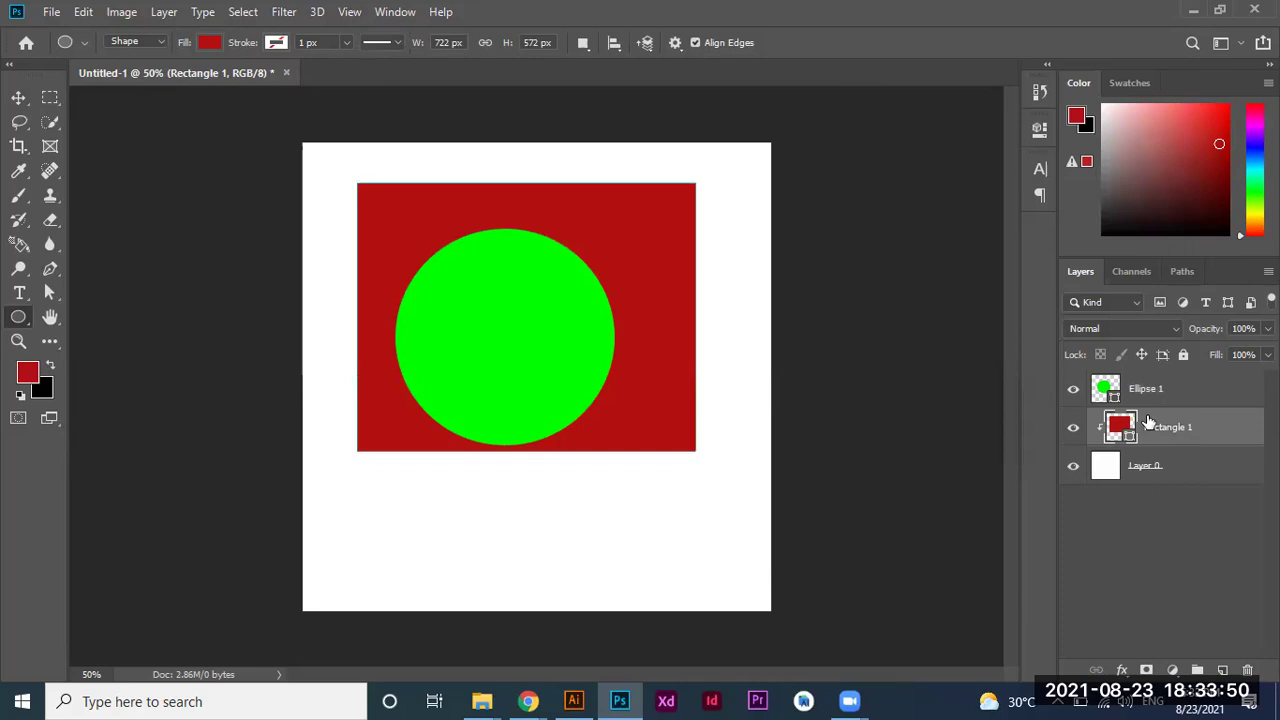
key(ctrl+alt+g)
key(ctrl+z)
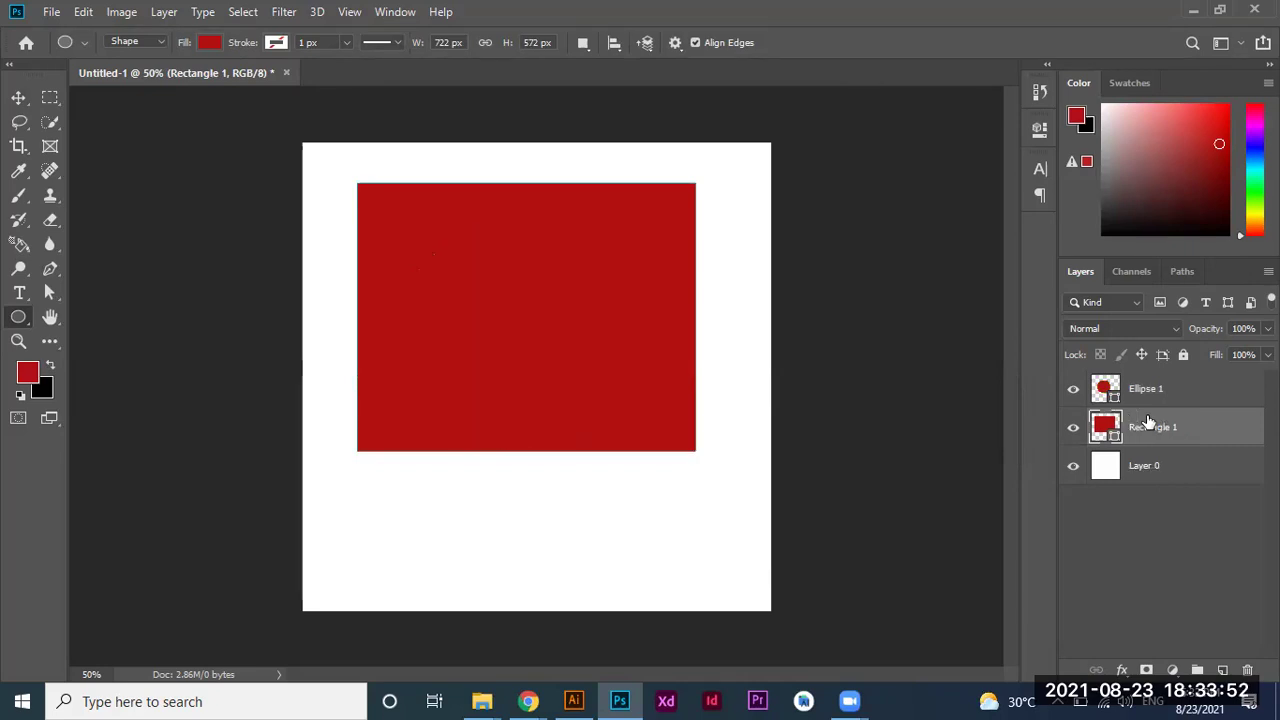
key(ctrl+z)
key(ctrl+z)
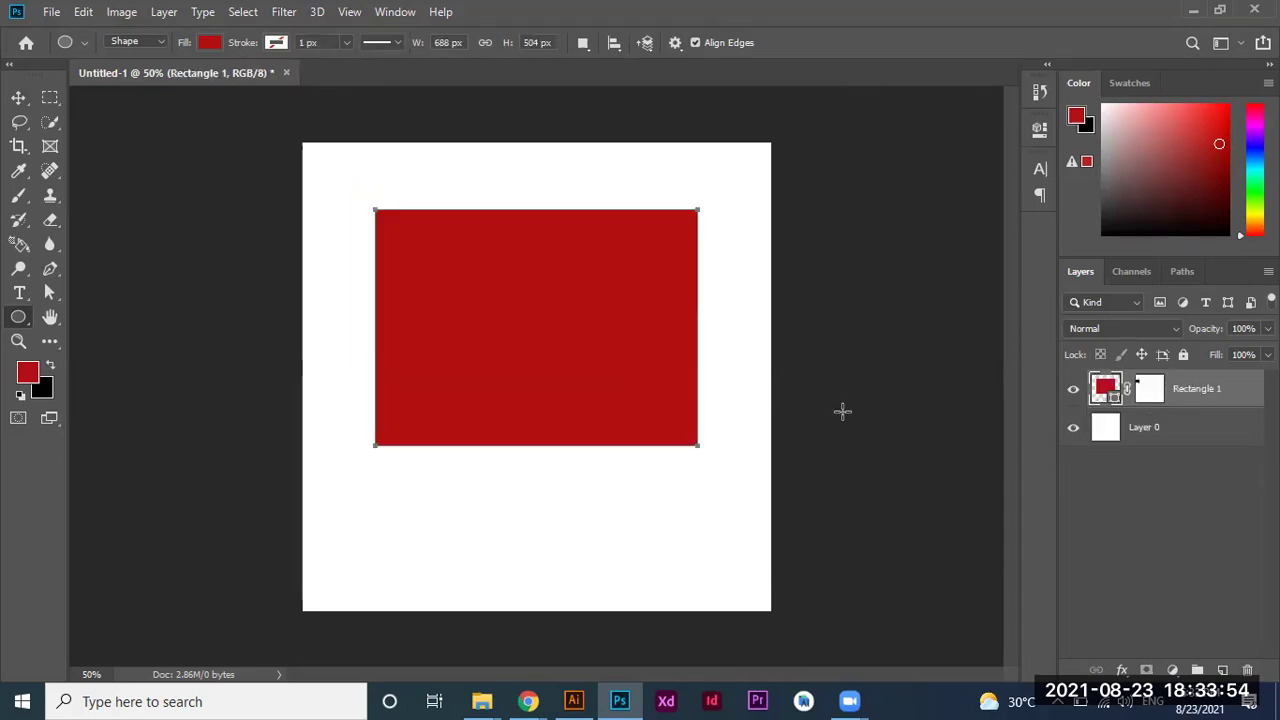
Draw a small ellipse, then step back in history to restore the circle and rectangle layers.
right_click(18, 320)
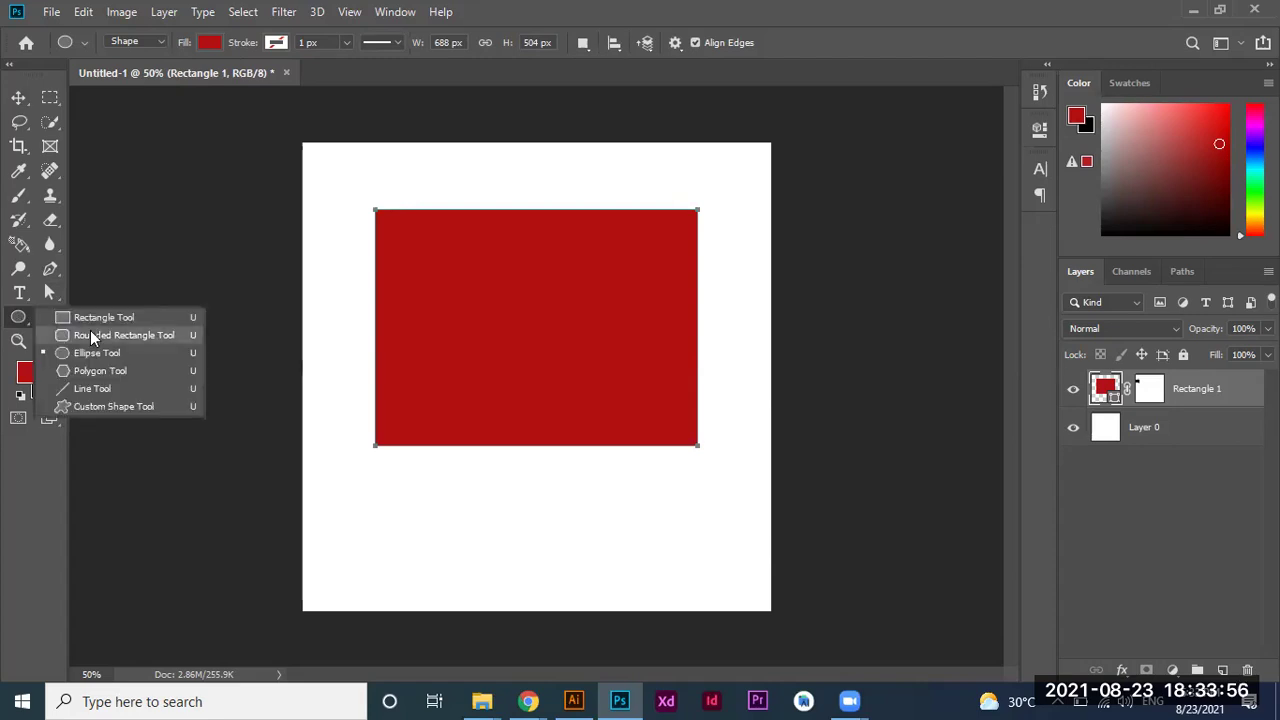
click(90, 350)
drag(398, 183, 471, 283)
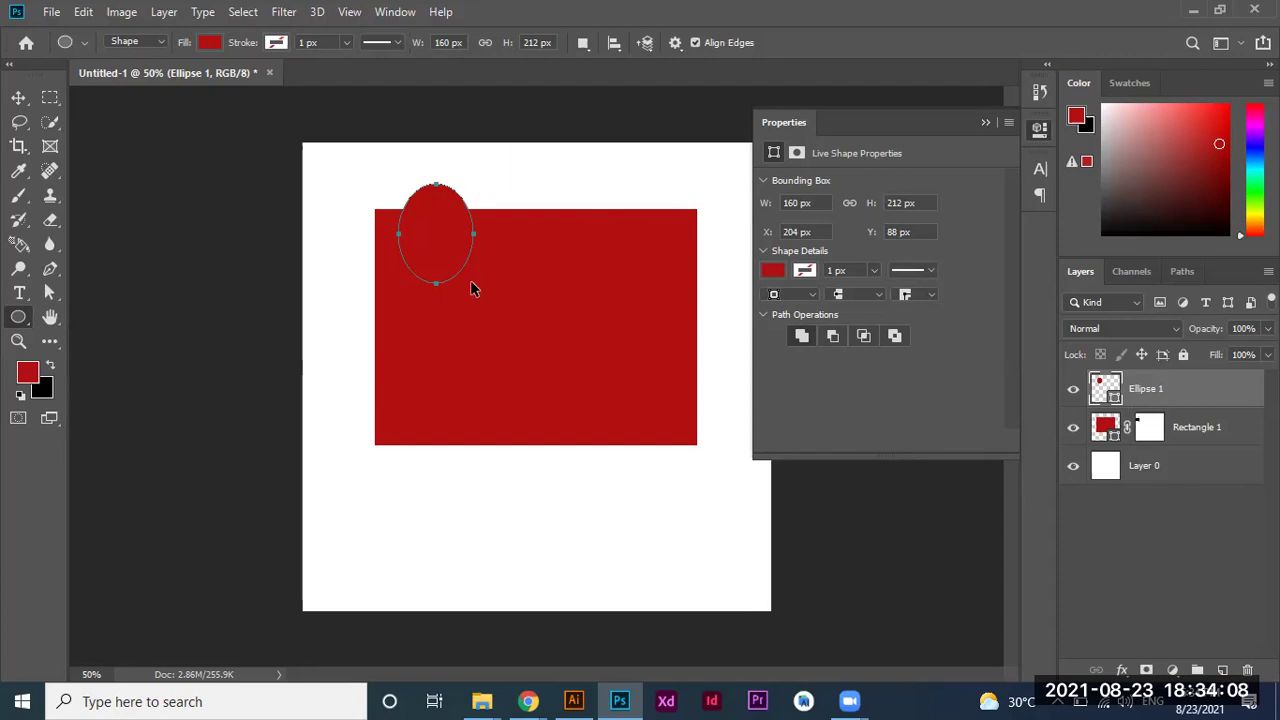
key(ctrl+e)
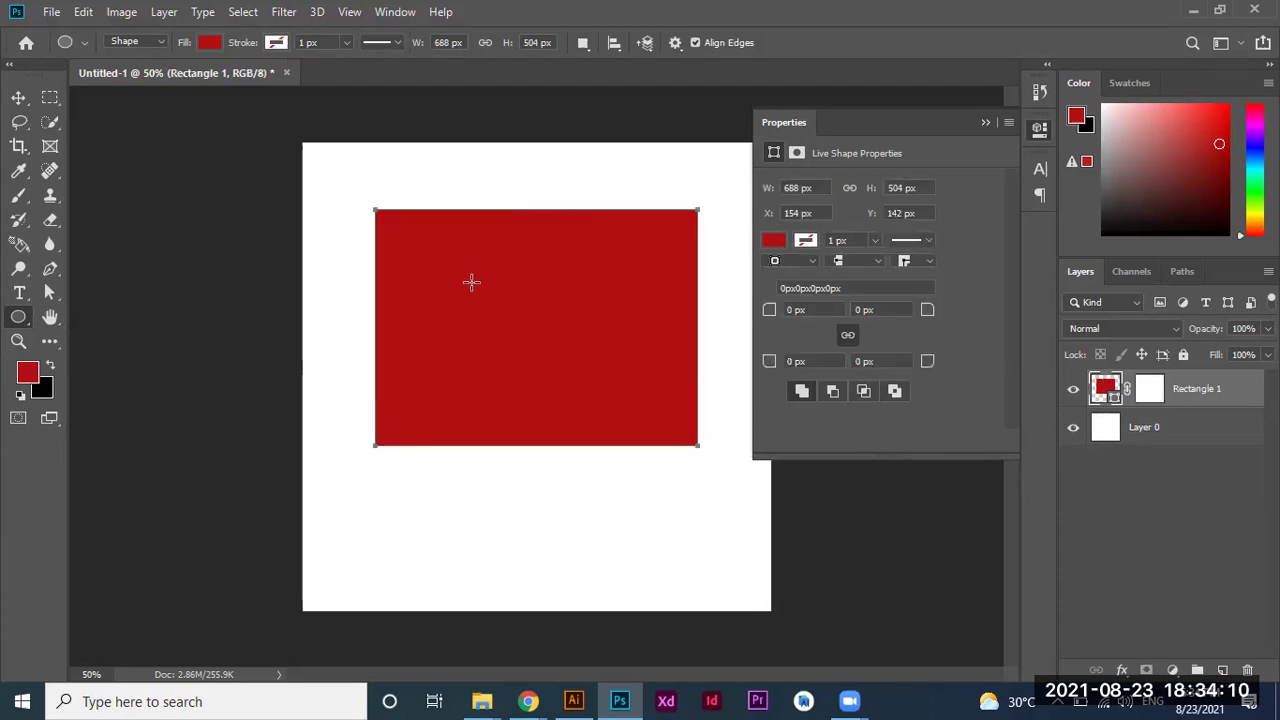
key(ctrl+z)
key(ctrl+z)
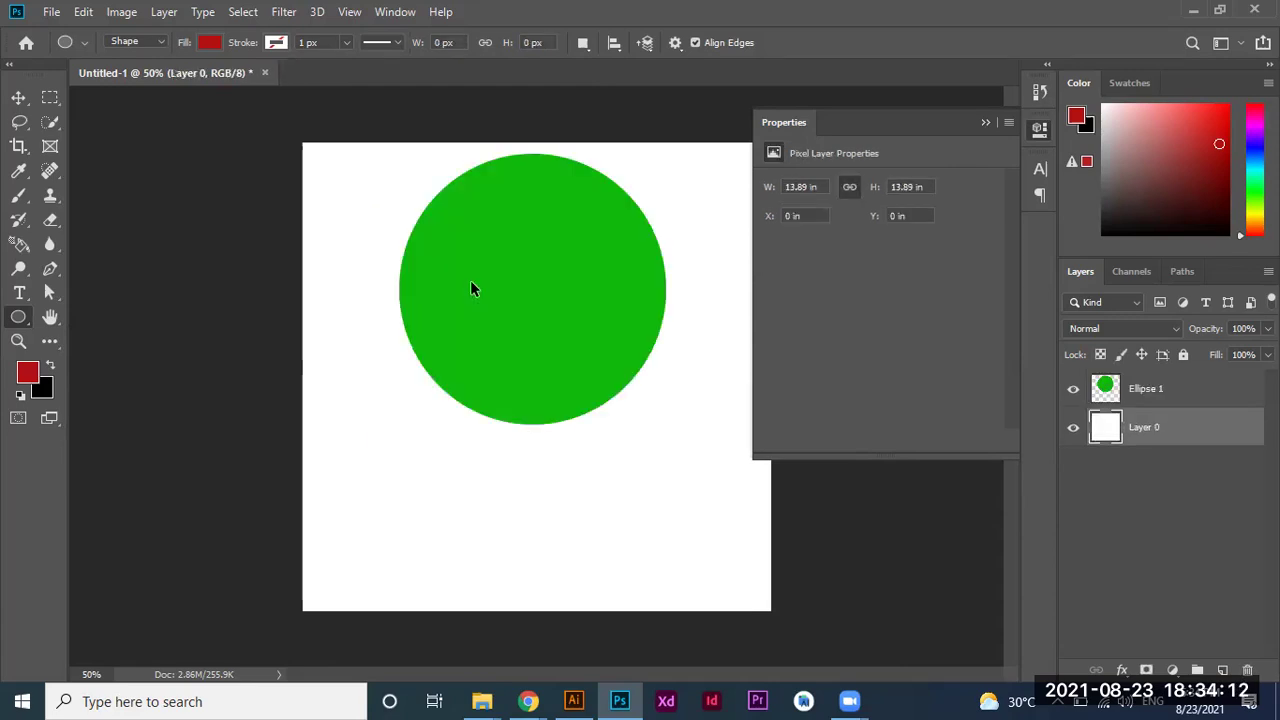
key(ctrl+z)
key(ctrl+z)
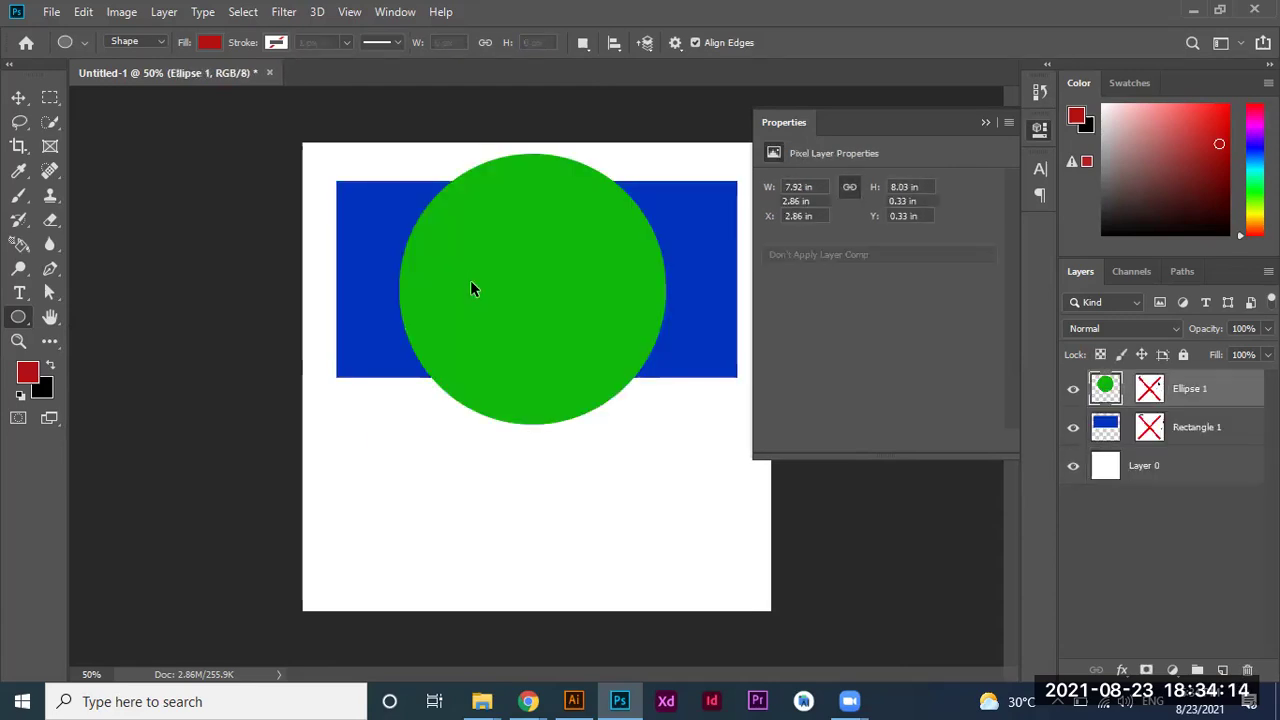
key(ctrl+z)
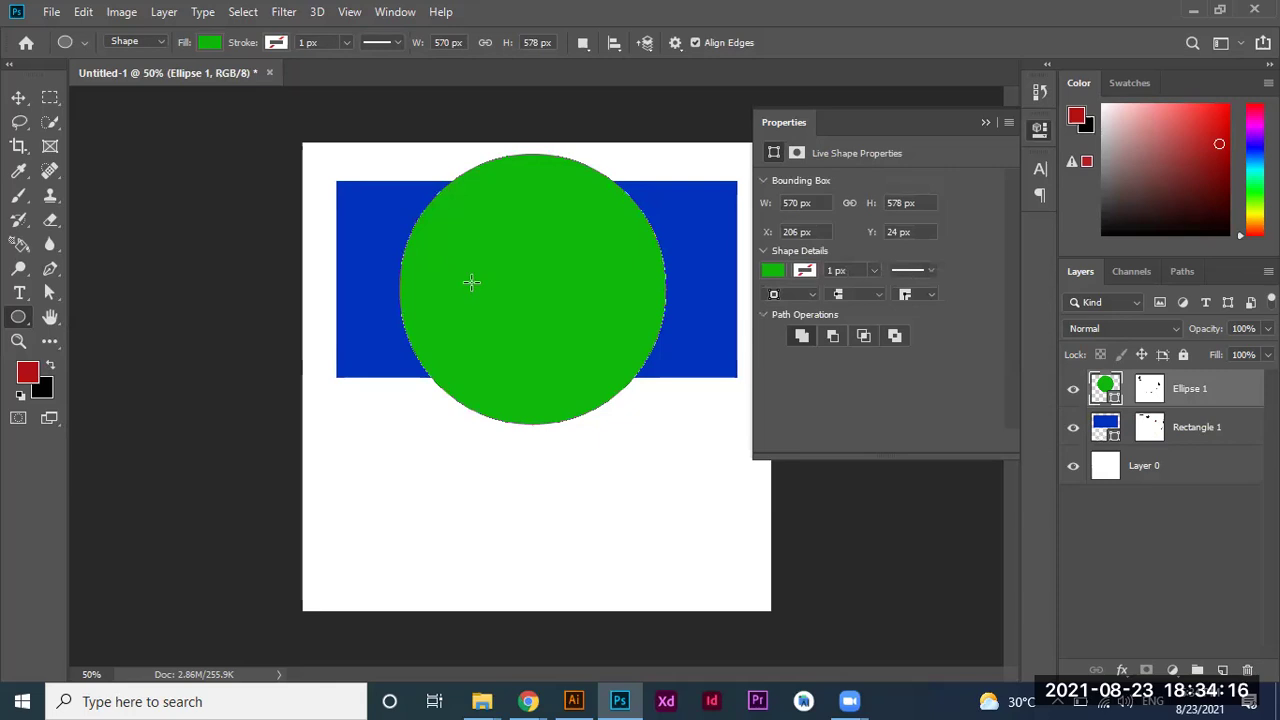
Select the Ellipse 1 and Rectangle 1 layers and delete them.
click(985, 123)
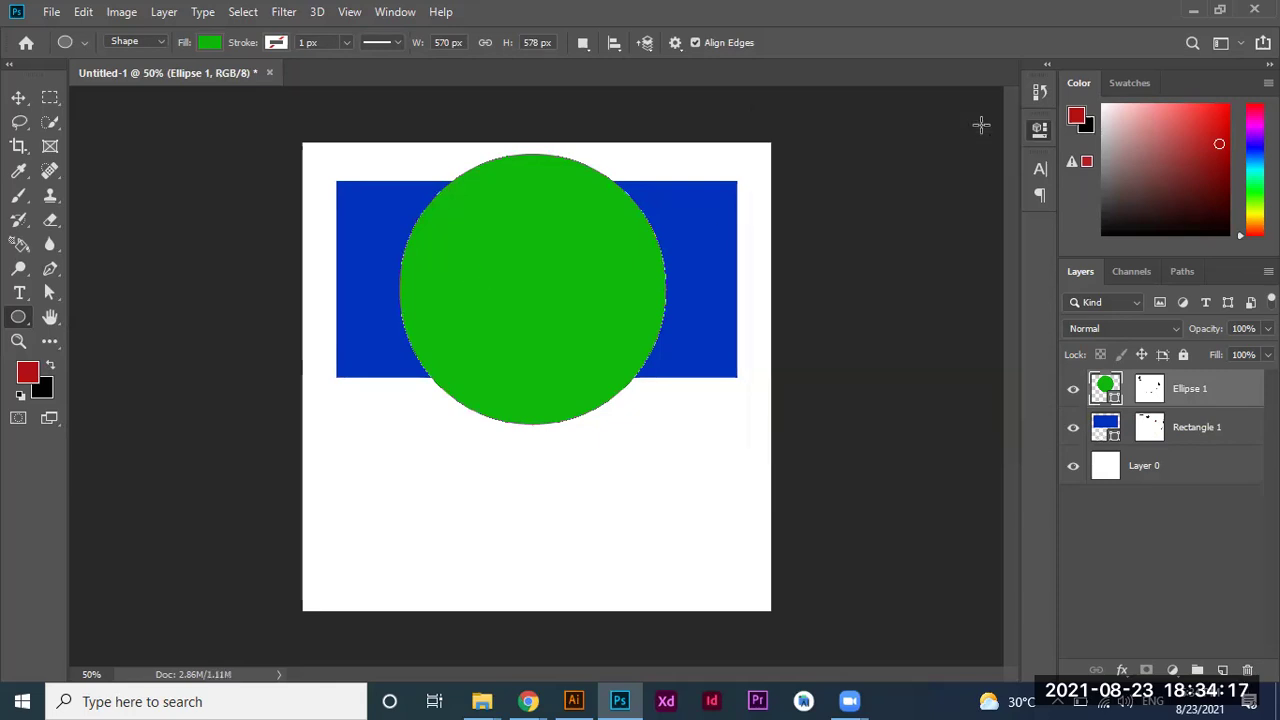
click(1135, 483)
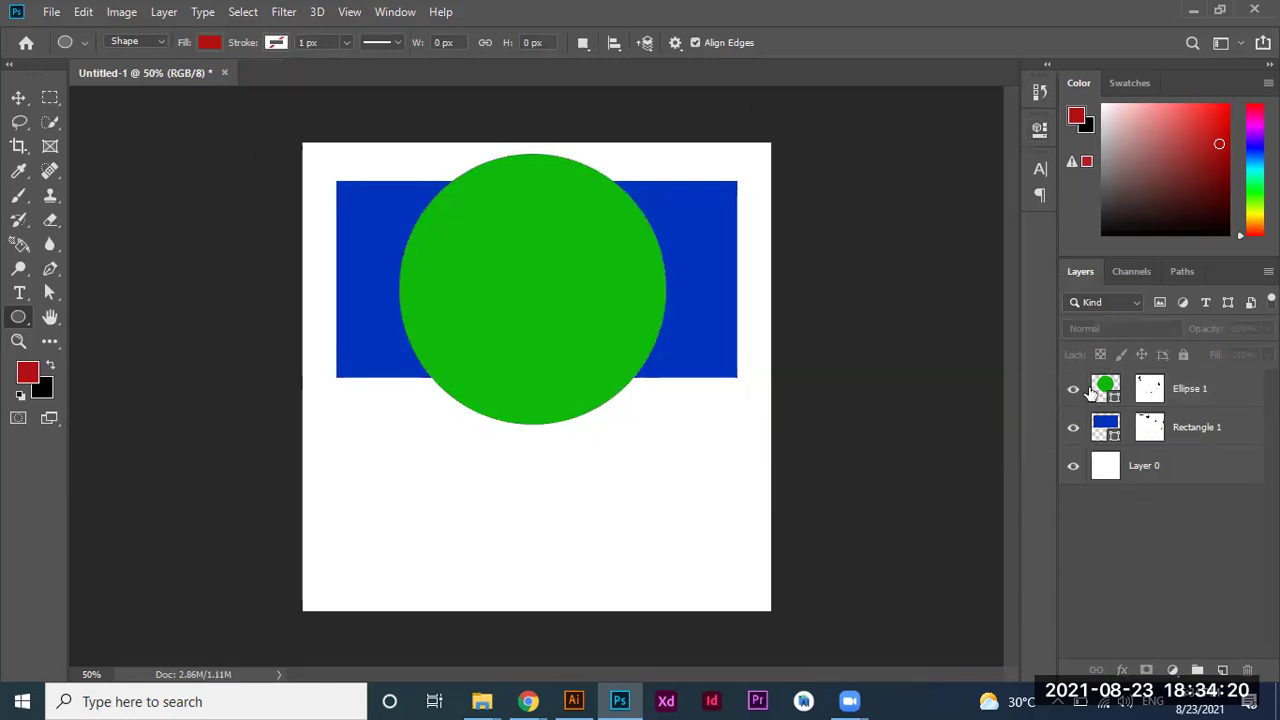
click(1093, 390)
shift+click(1098, 422)
key(Delete)
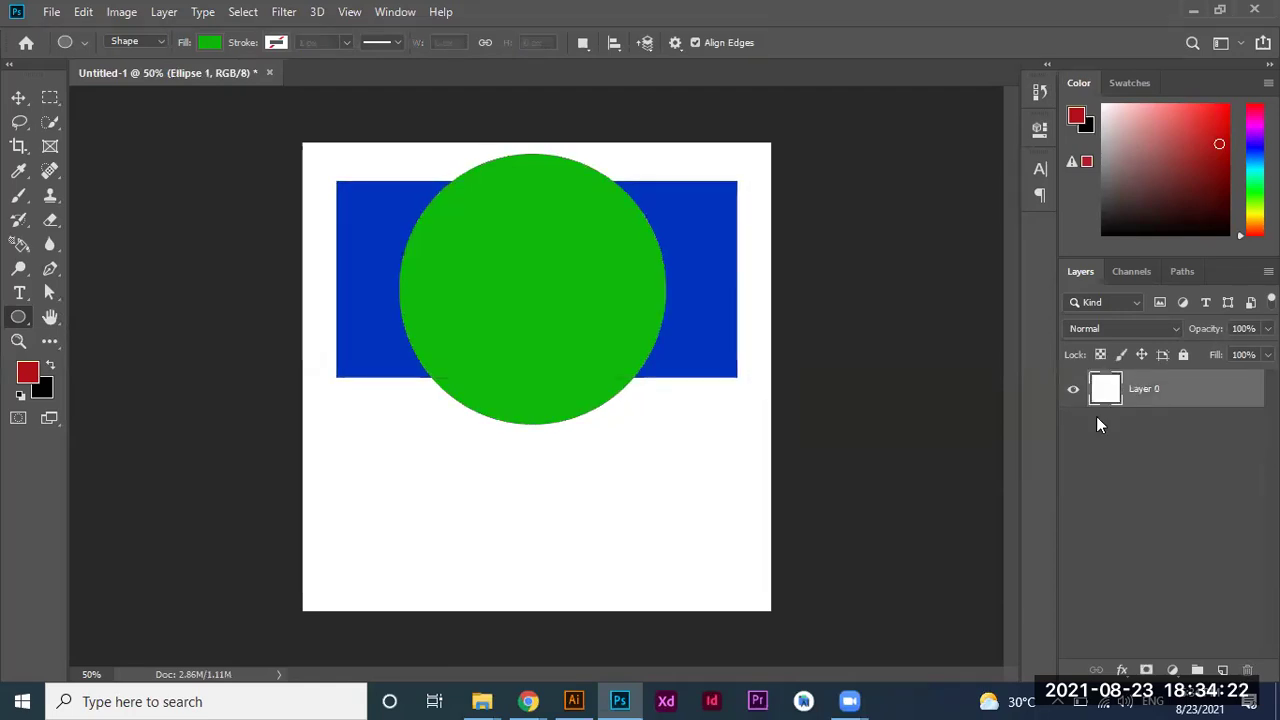
Draw a red square near the canvas centre with the Rectangle Tool.
right_click(24, 320)
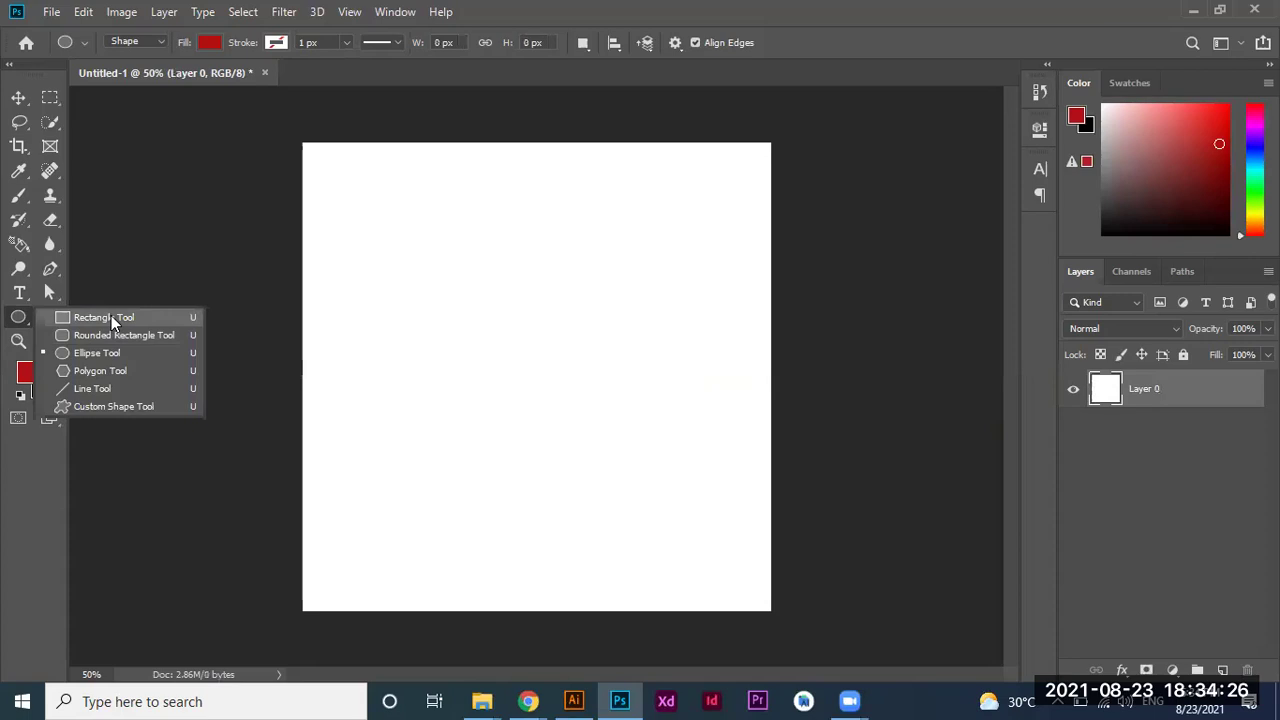
click(110, 317)
drag(398, 214, 671, 488)
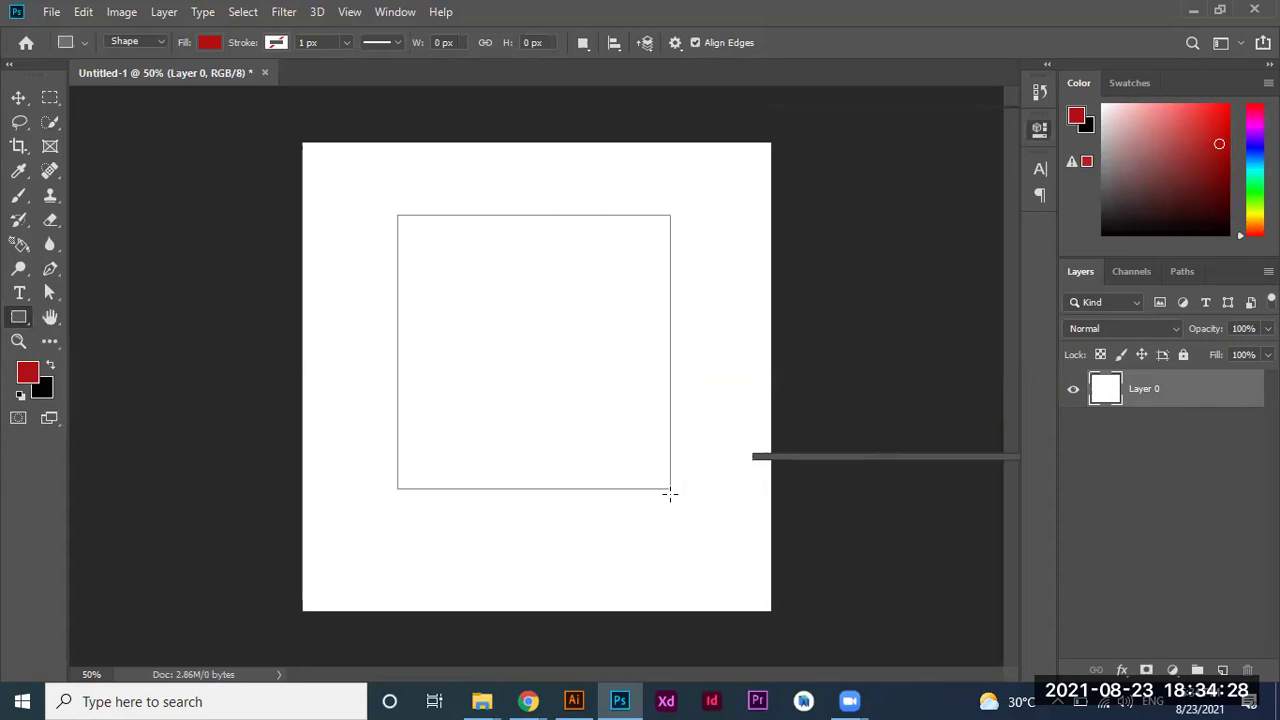
click(985, 123)
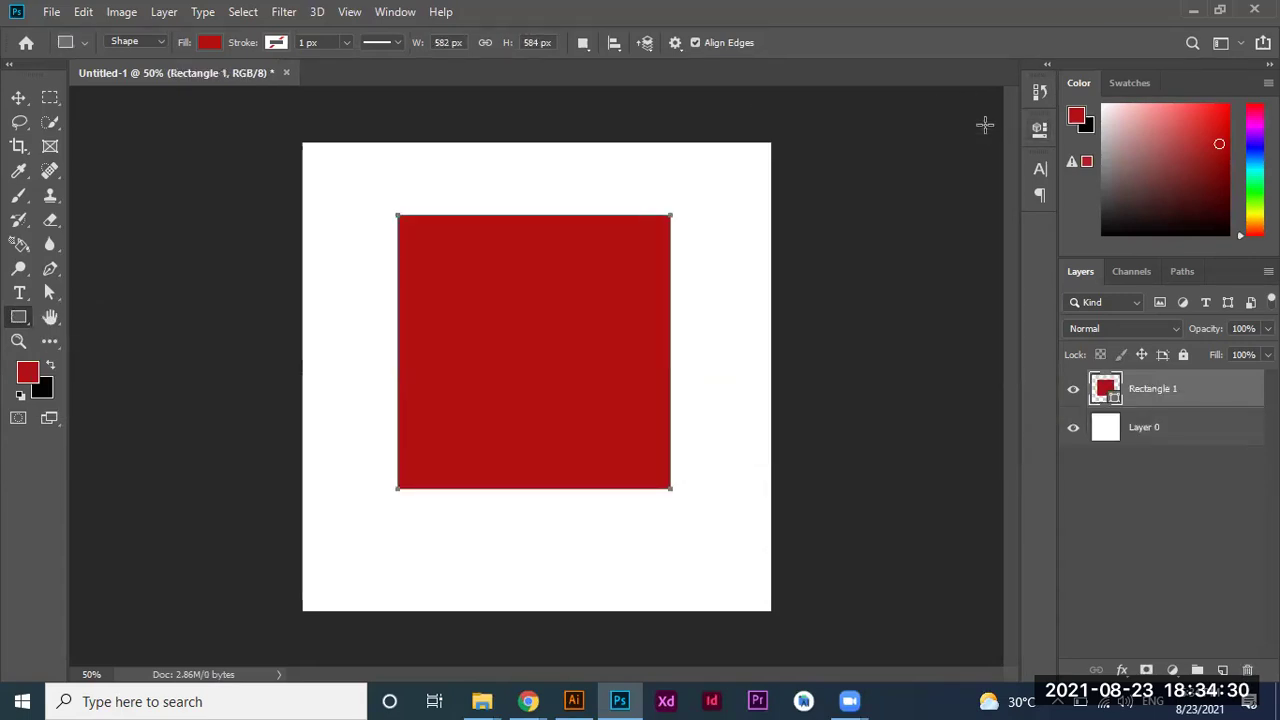
right_click(1195, 400)
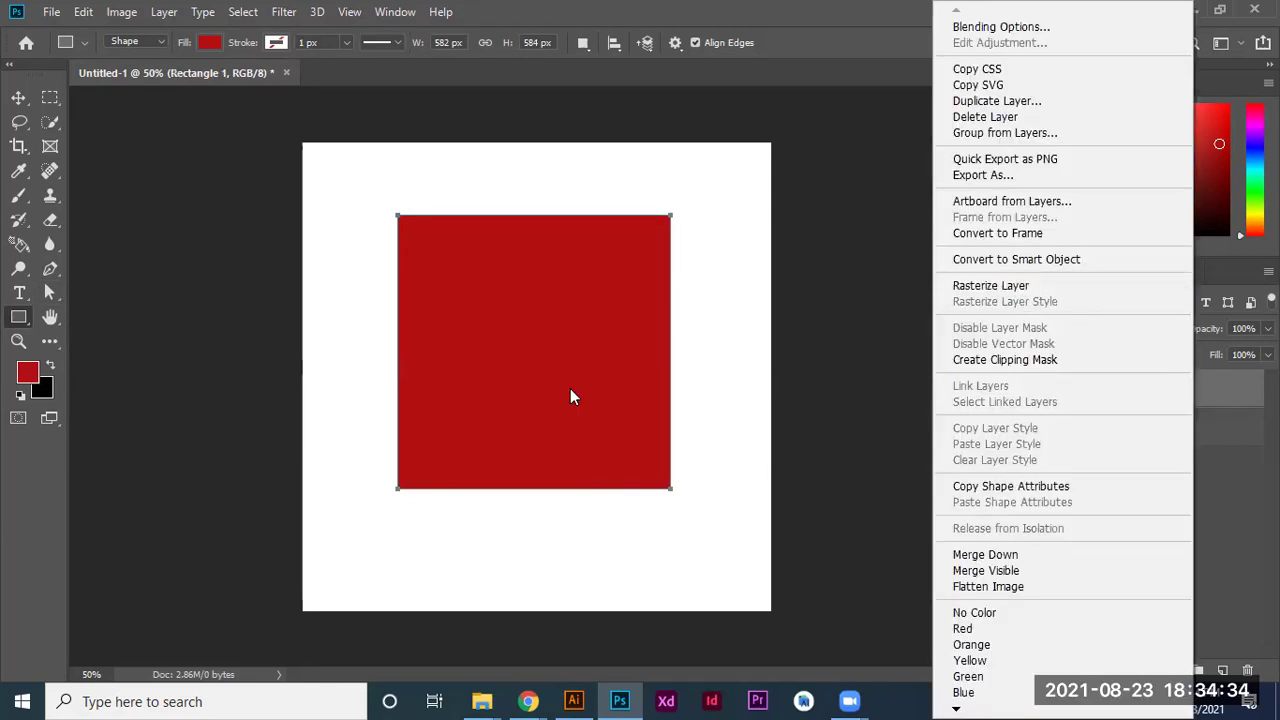
Draw a bright green circle over the red square, then return to the Move tool.
right_click(18, 317)
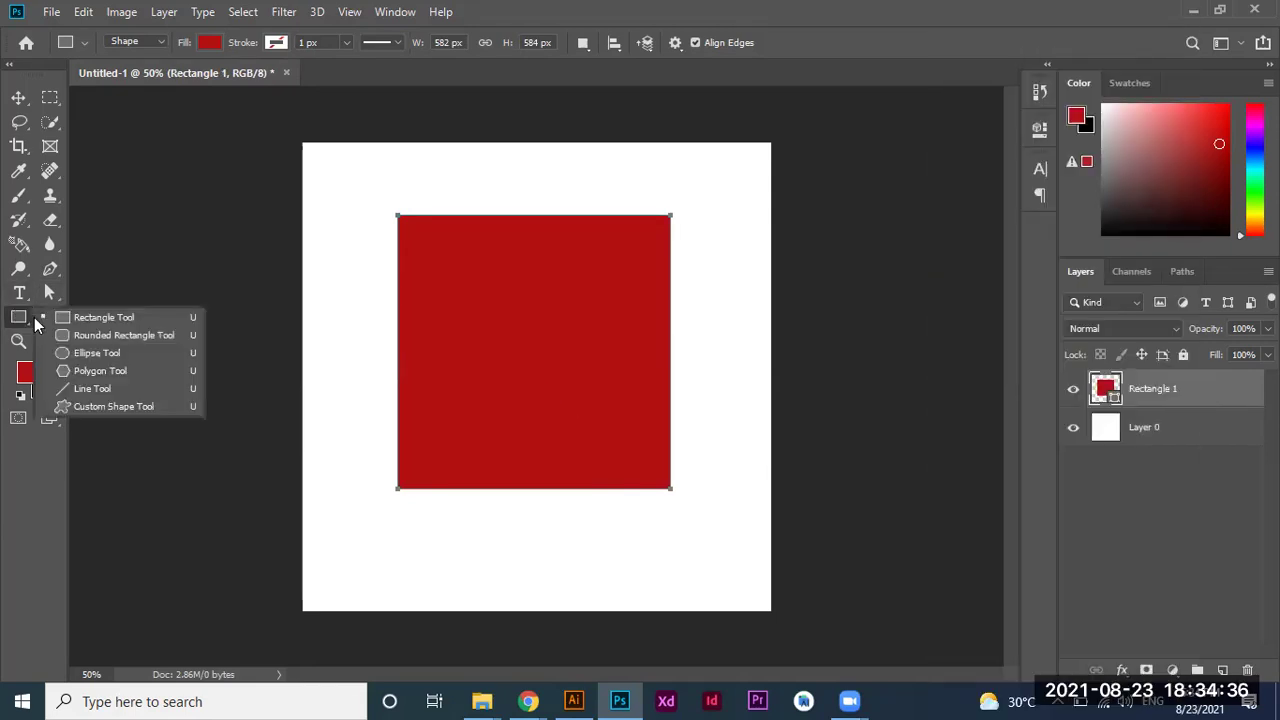
click(84, 350)
drag(528, 316, 658, 448)
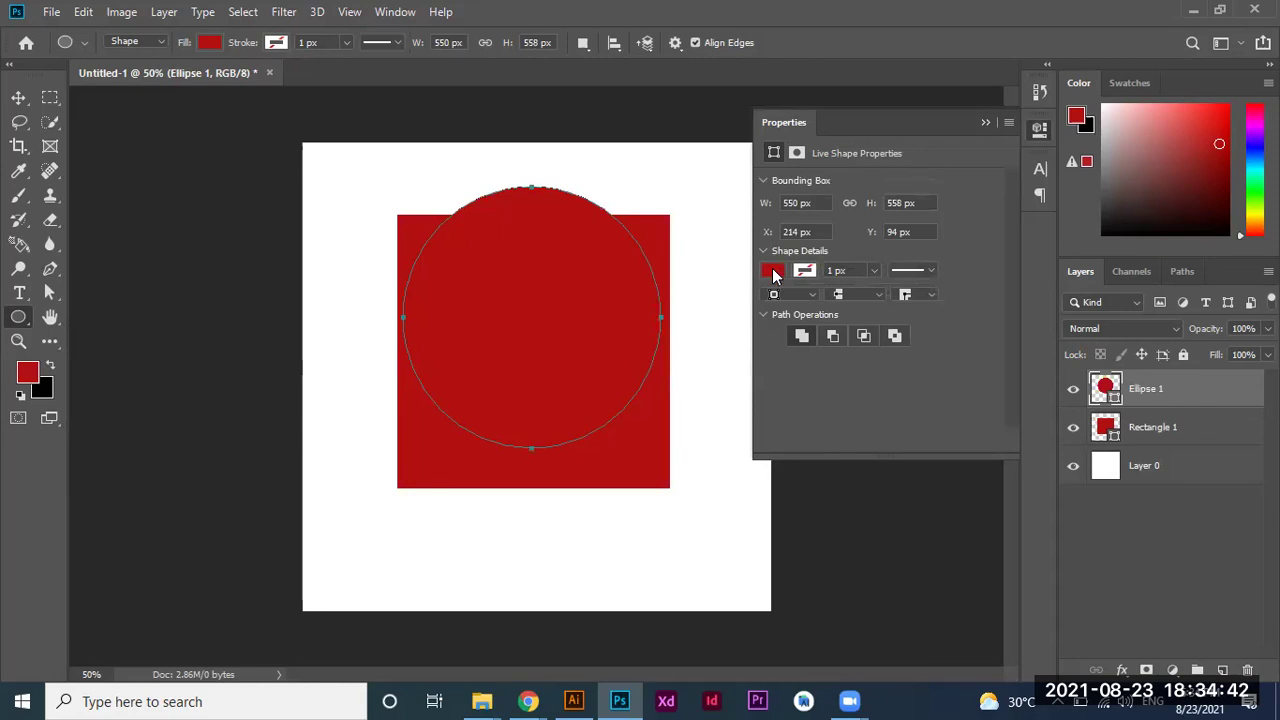
click(773, 271)
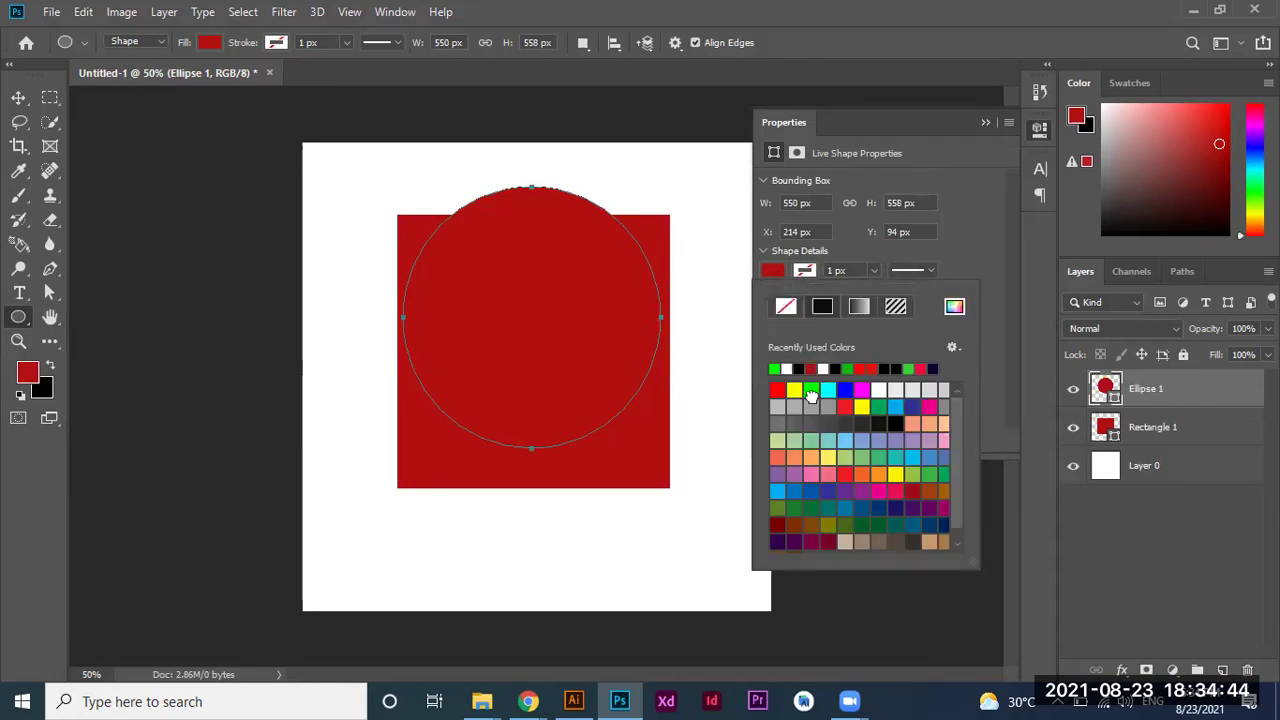
click(811, 391)
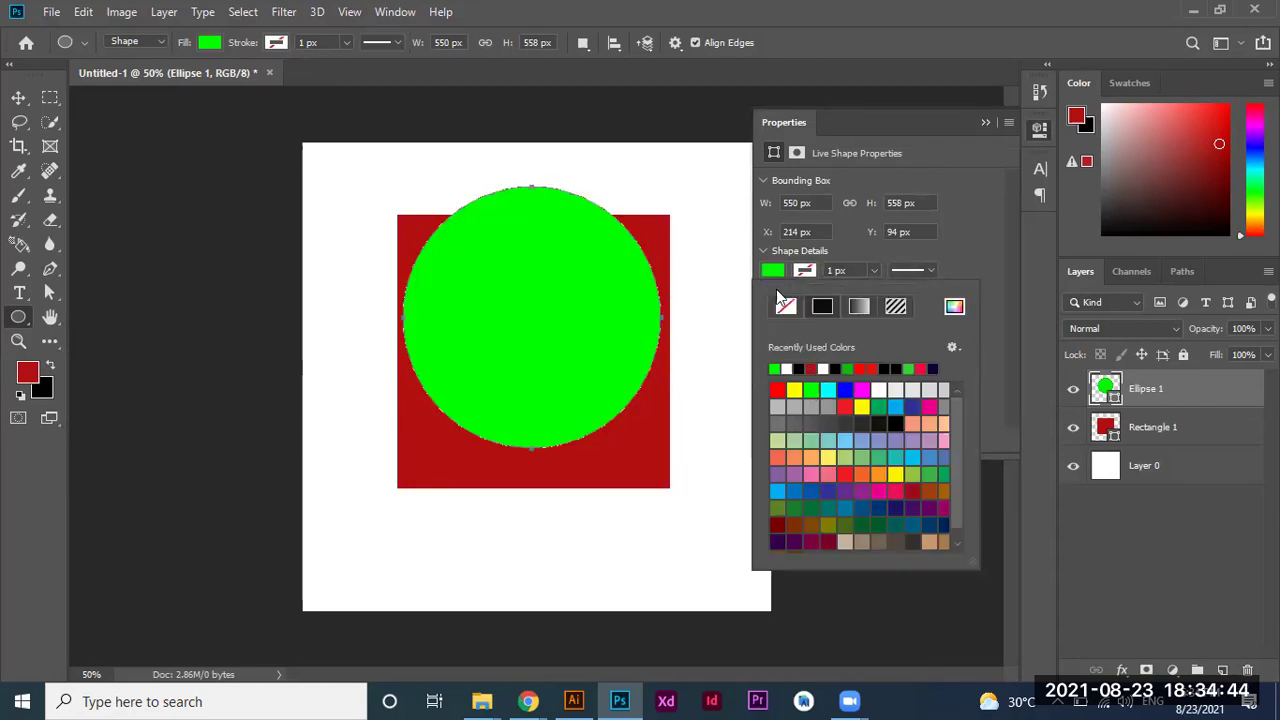
click(18, 97)
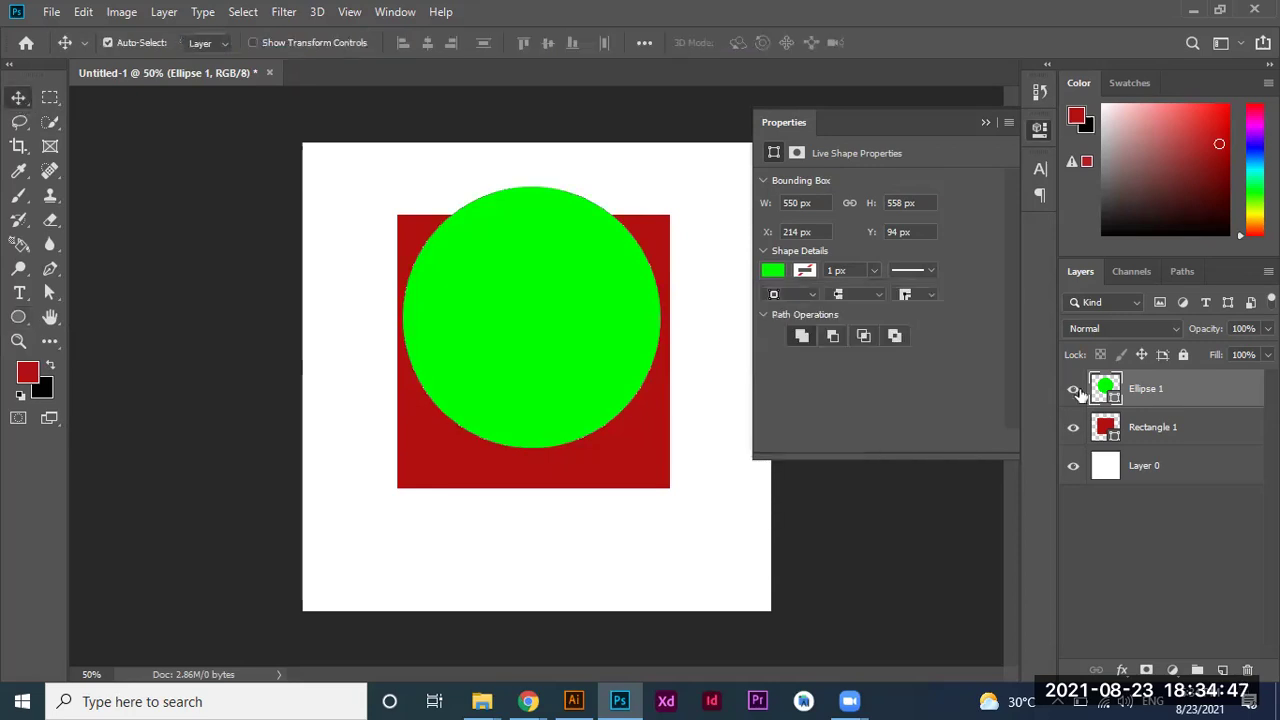
click(986, 122)
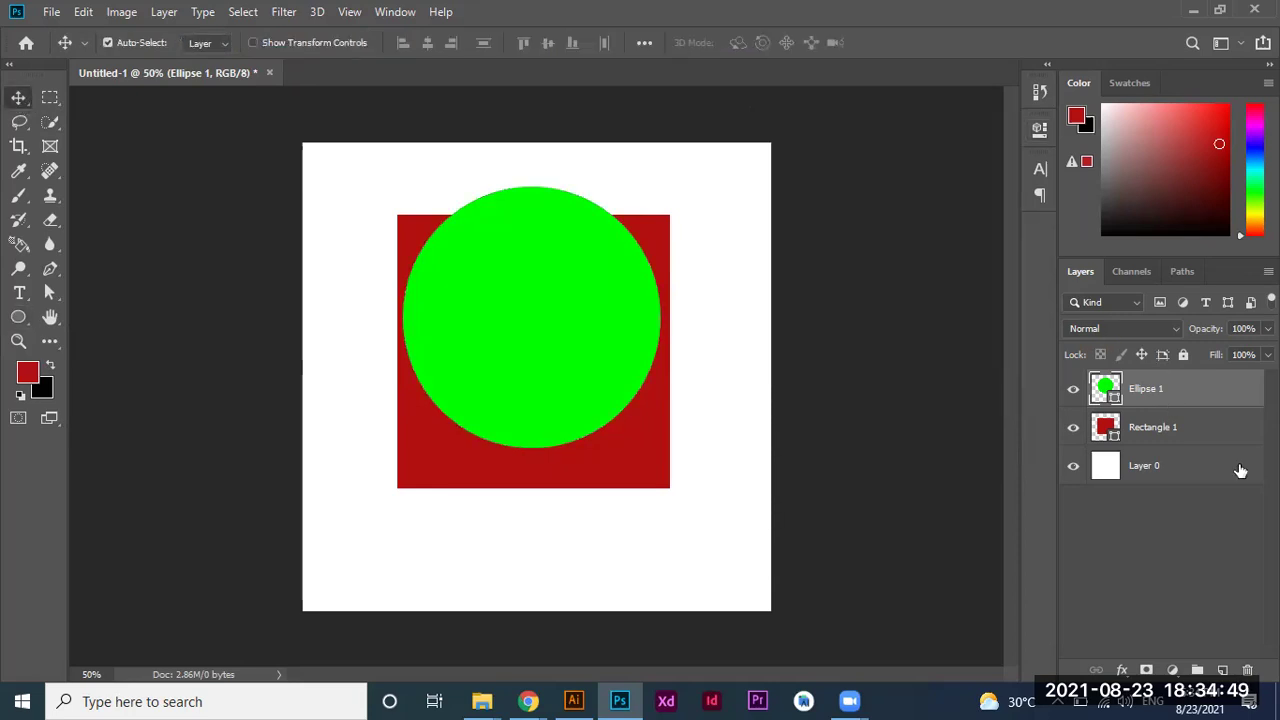
Clip the green circle to the red square and move it up-left, cancelling a trial resize.
right_click(1198, 396)
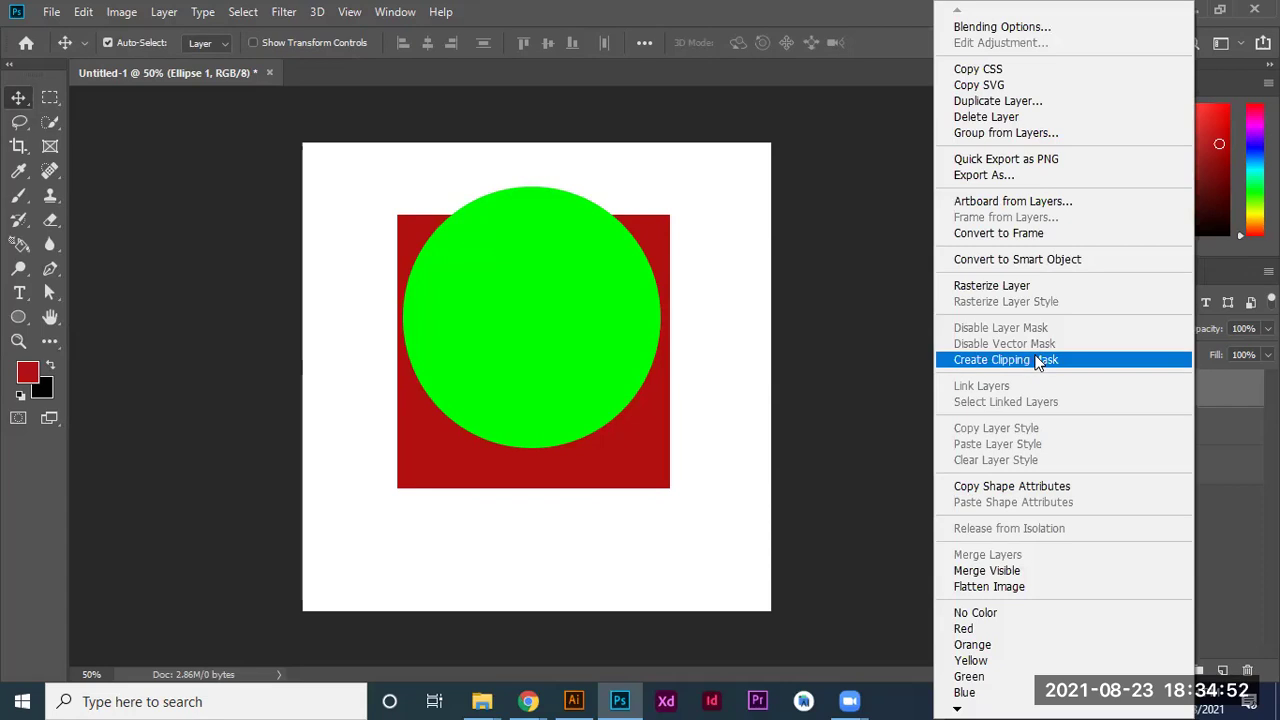
click(1037, 360)
mouse_move(537, 291)
mouse_down()
mouse_move(540, 320)
mouse_move(477, 265)
mouse_up()
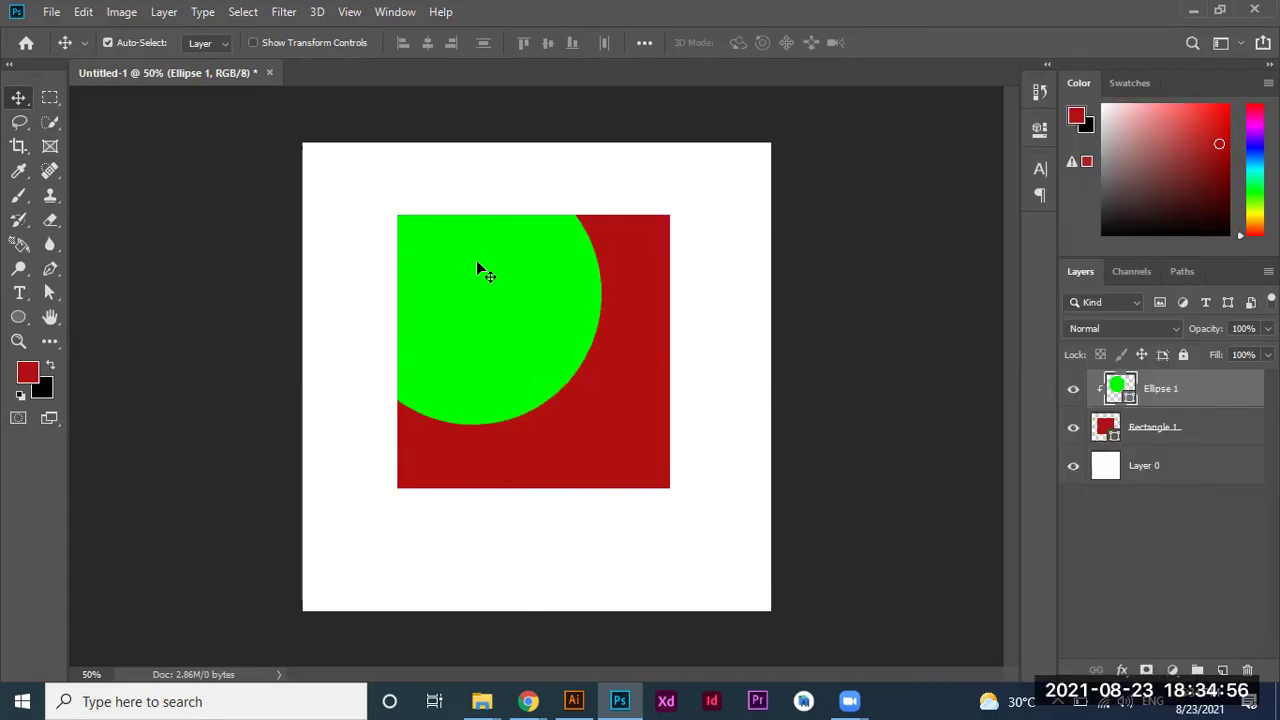
key(ctrl)
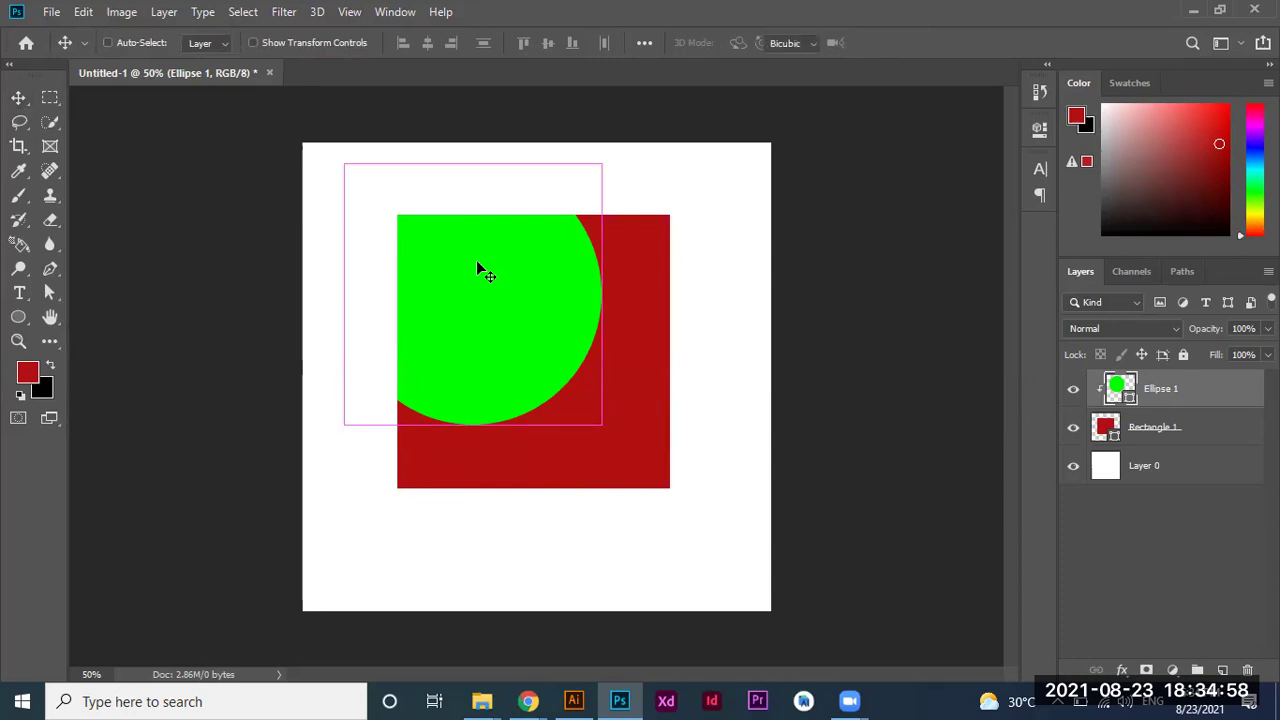
key(ctrl+t)
drag(600, 428, 743, 548)
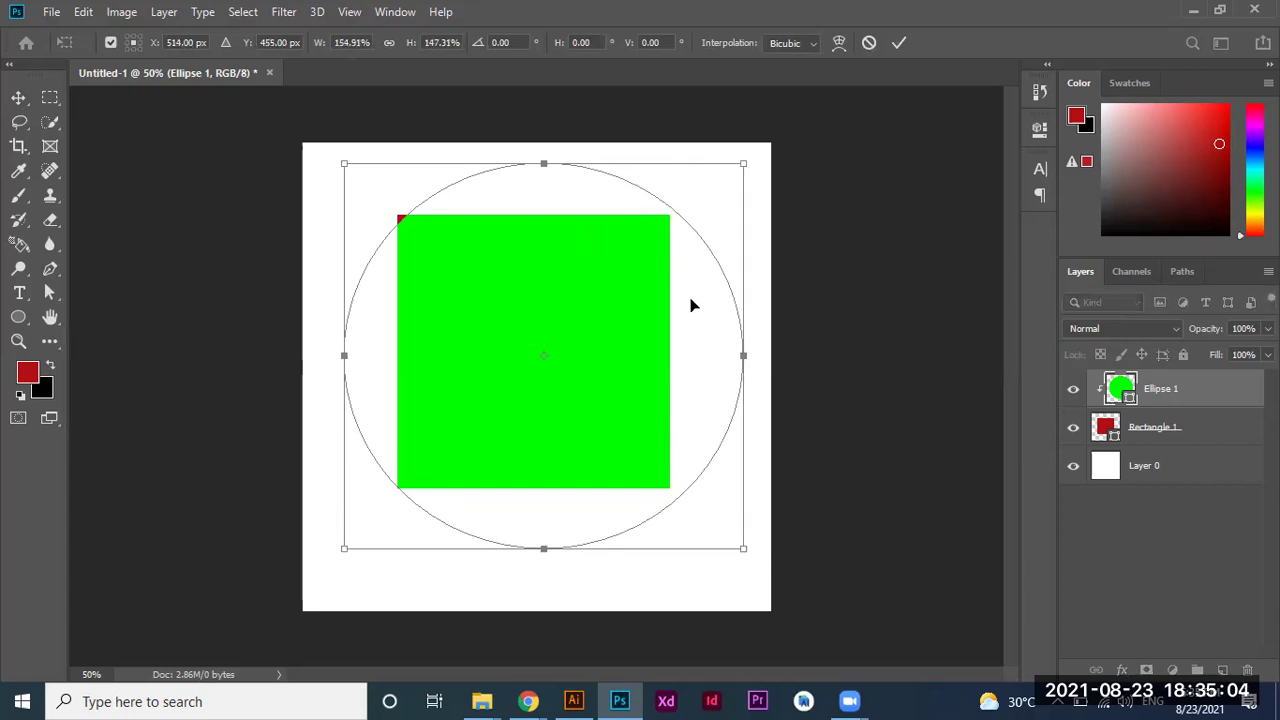
drag(690, 305, 676, 295)
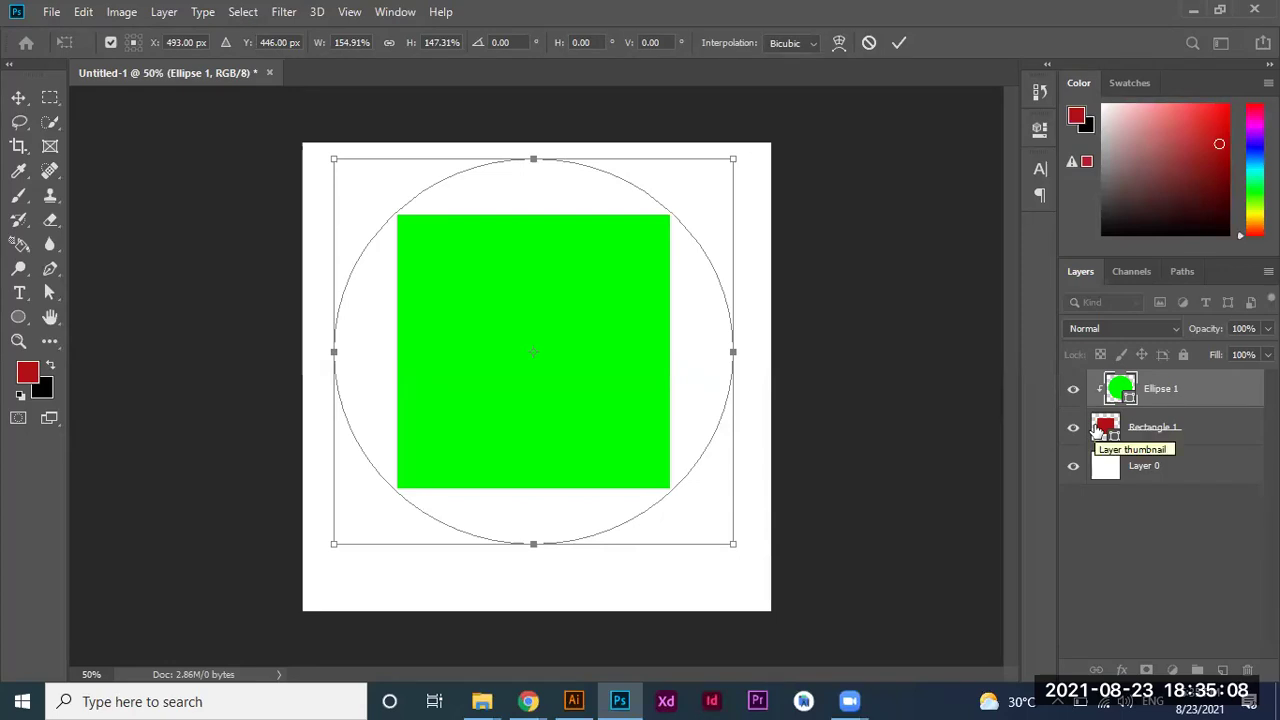
key(ctrl+z)
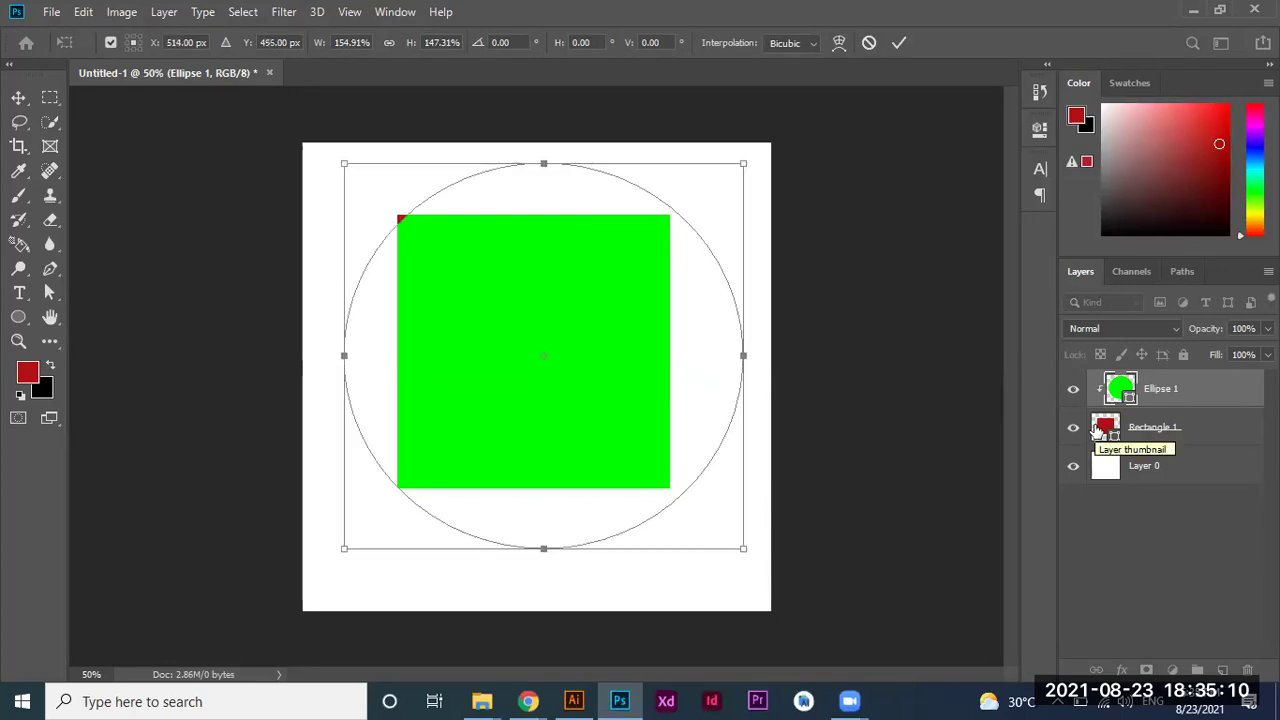
click(868, 42)
Release the circle's clipping mask, move it up-left, and enlarge it to cover the square.
mouse_move(528, 338)
mouse_down()
mouse_move(558, 289)
mouse_move(583, 337)
mouse_move(703, 340)
mouse_move(714, 534)
mouse_move(600, 480)
mouse_move(450, 319)
mouse_move(566, 372)
mouse_up()
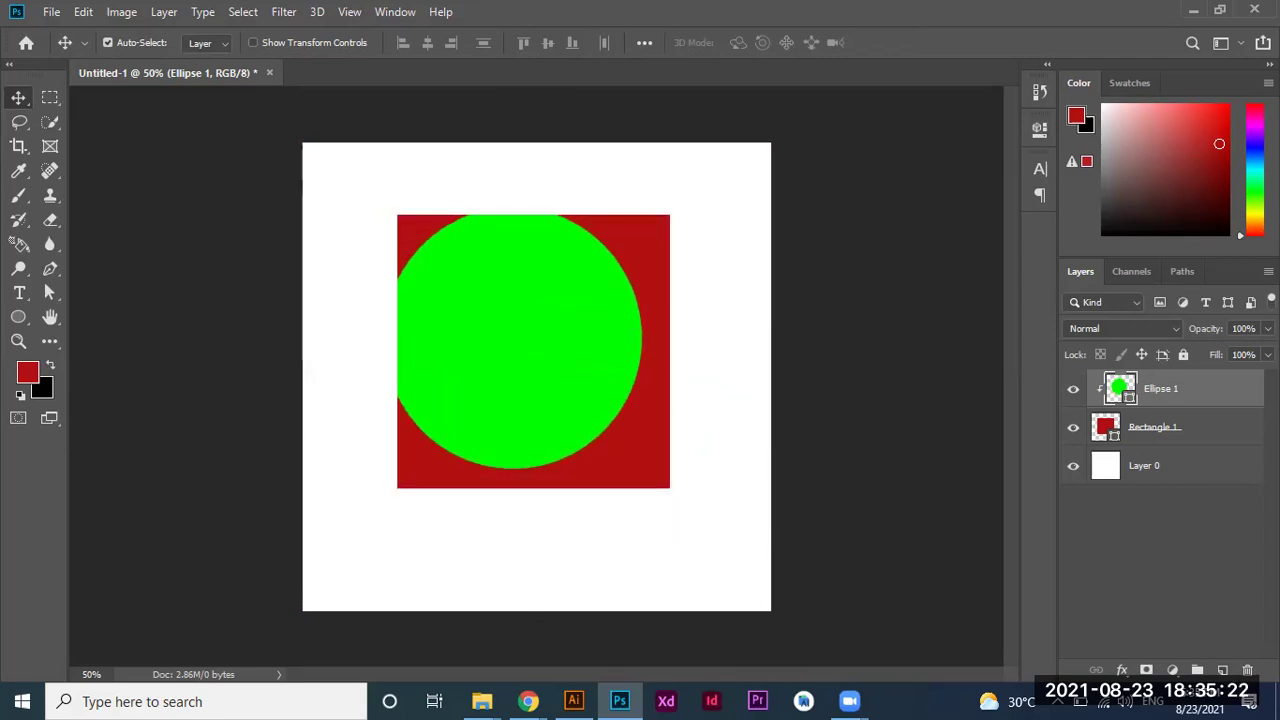
right_click(1183, 391)
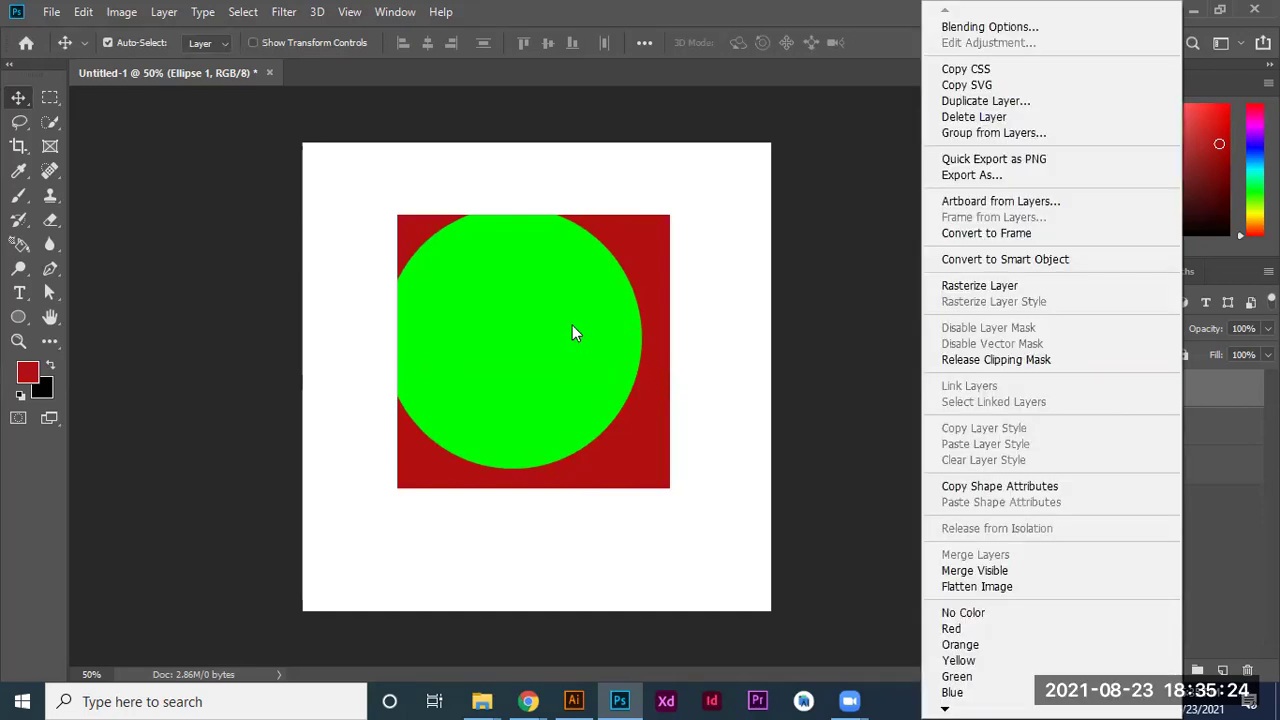
click(952, 360)
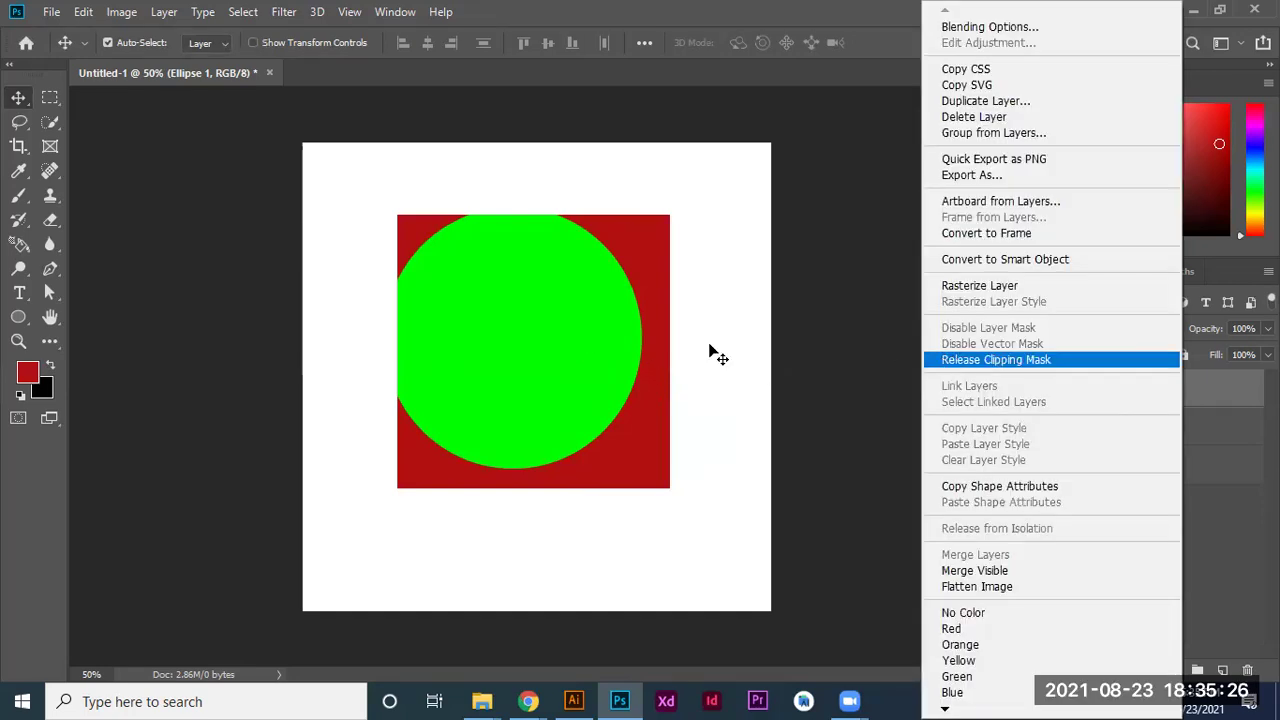
drag(536, 325, 476, 272)
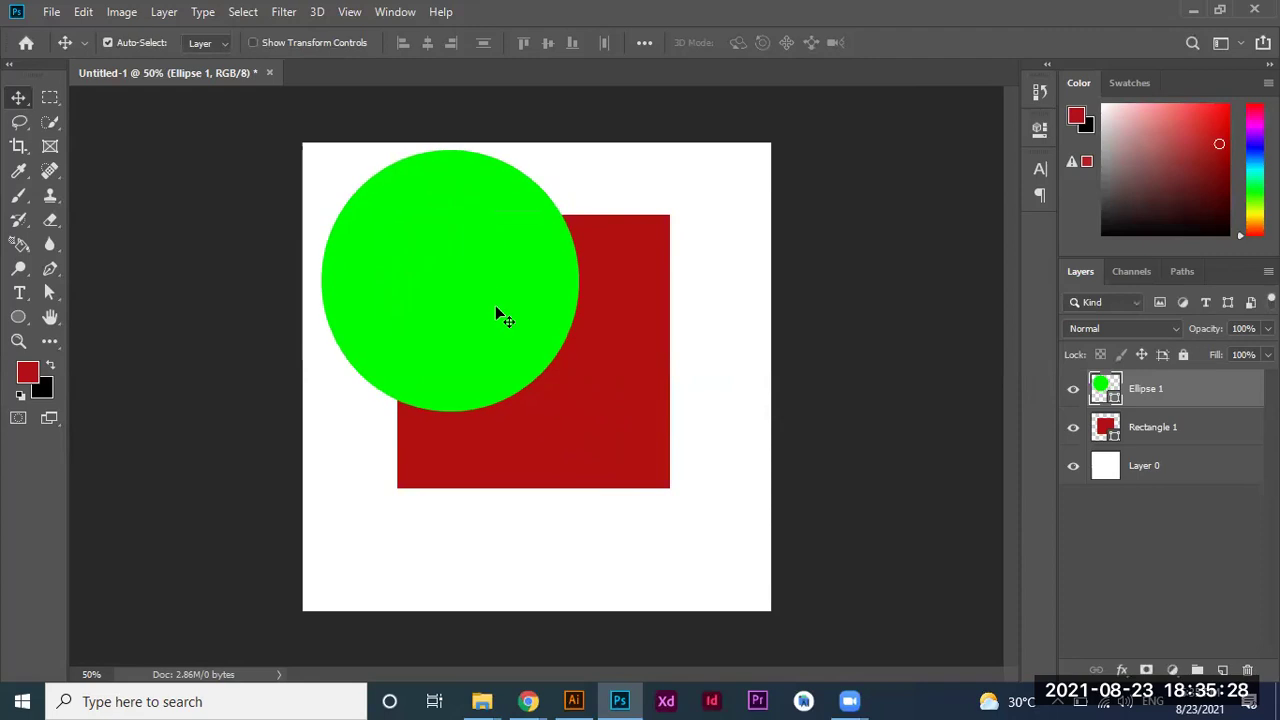
key(ctrl+t)
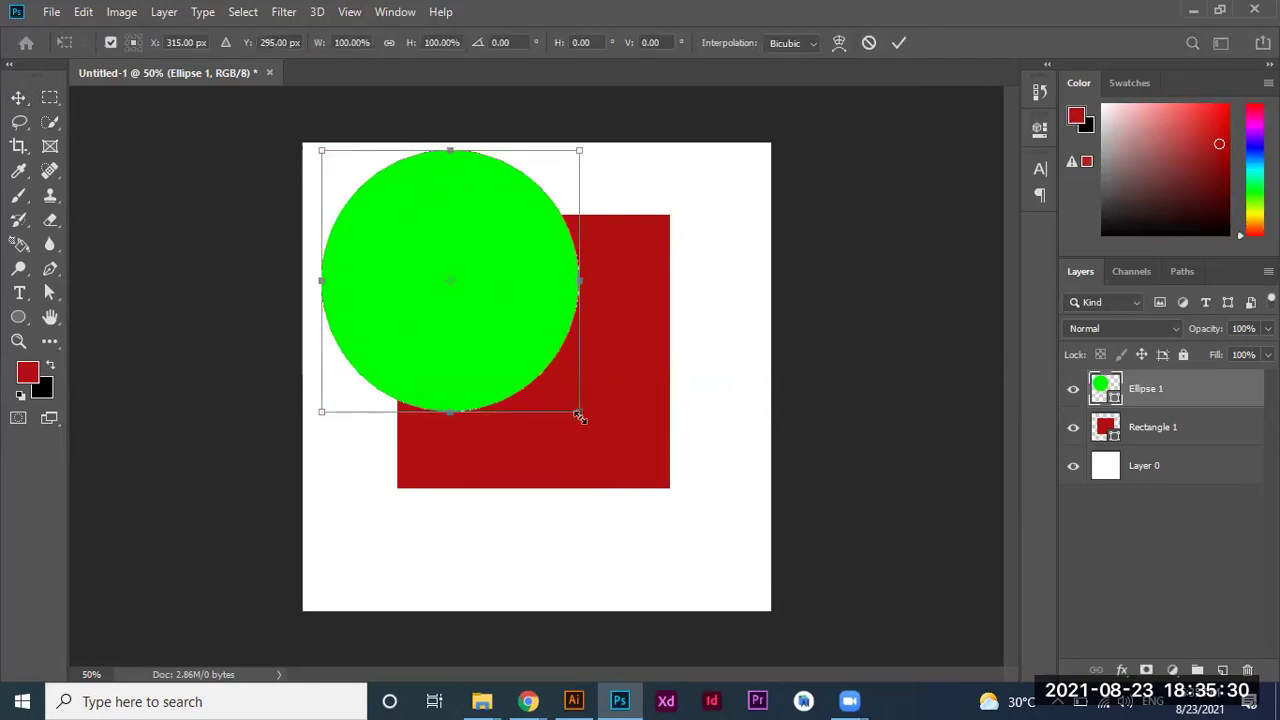
drag(579, 416, 745, 567)
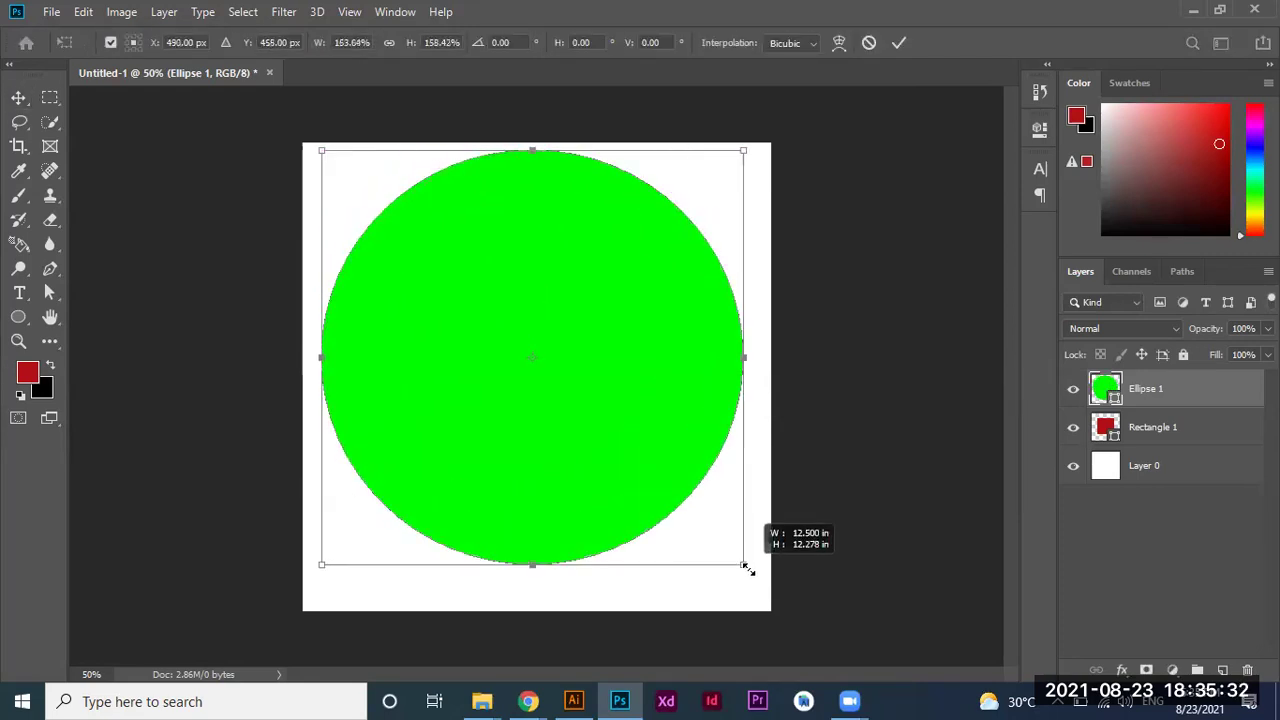
click(897, 42)
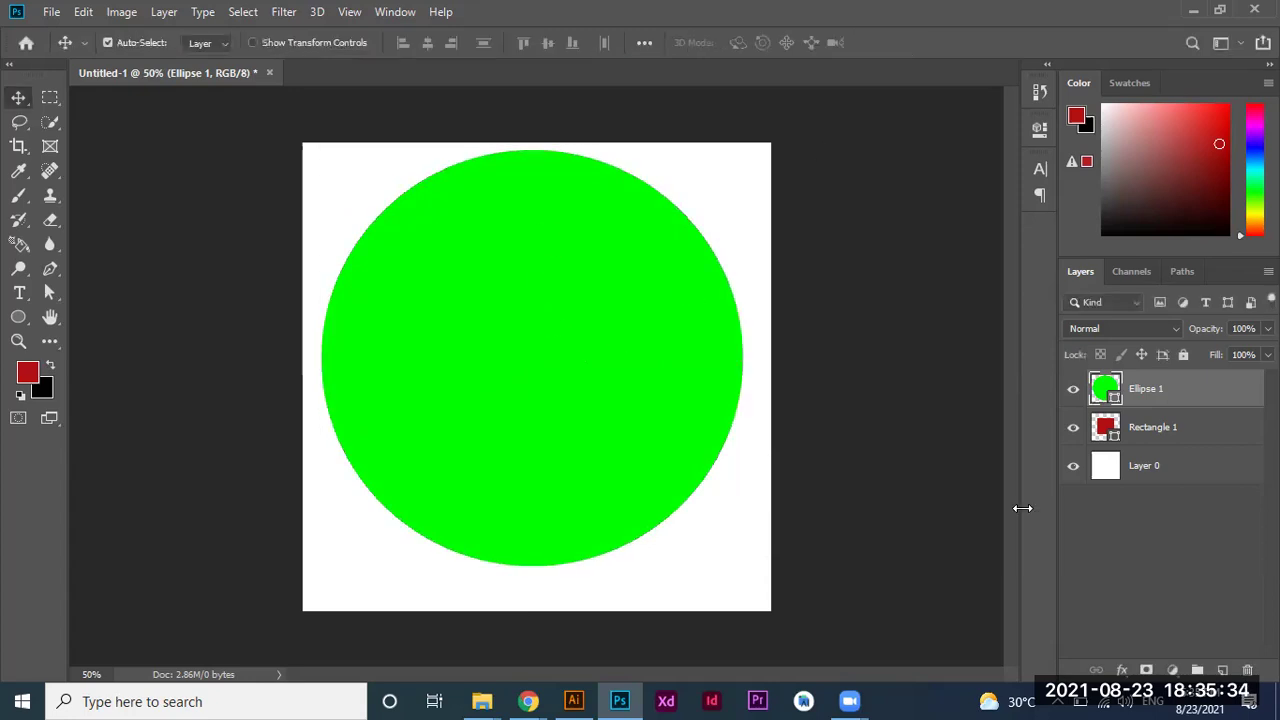
Re-clip the big circle into the square, undo the clip and enlargement, and nudge it up-left.
right_click(1169, 397)
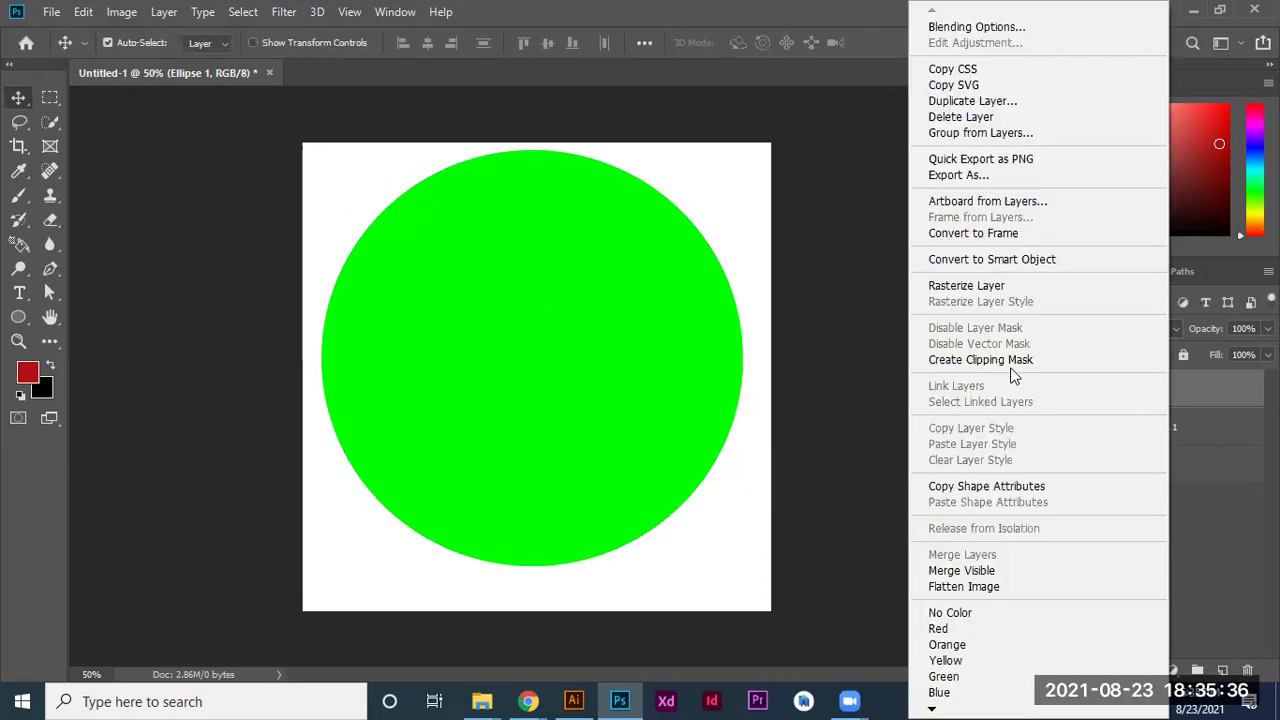
click(1010, 362)
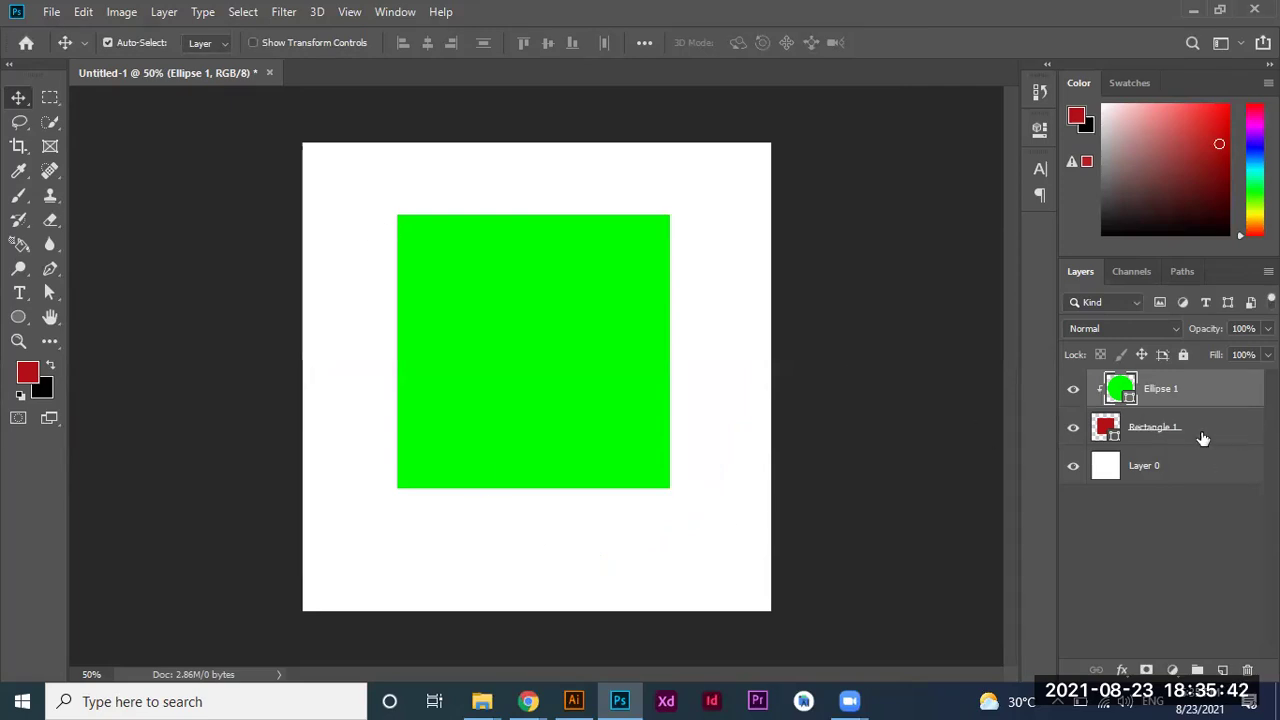
key(ctrl+z)
key(ctrl+z)
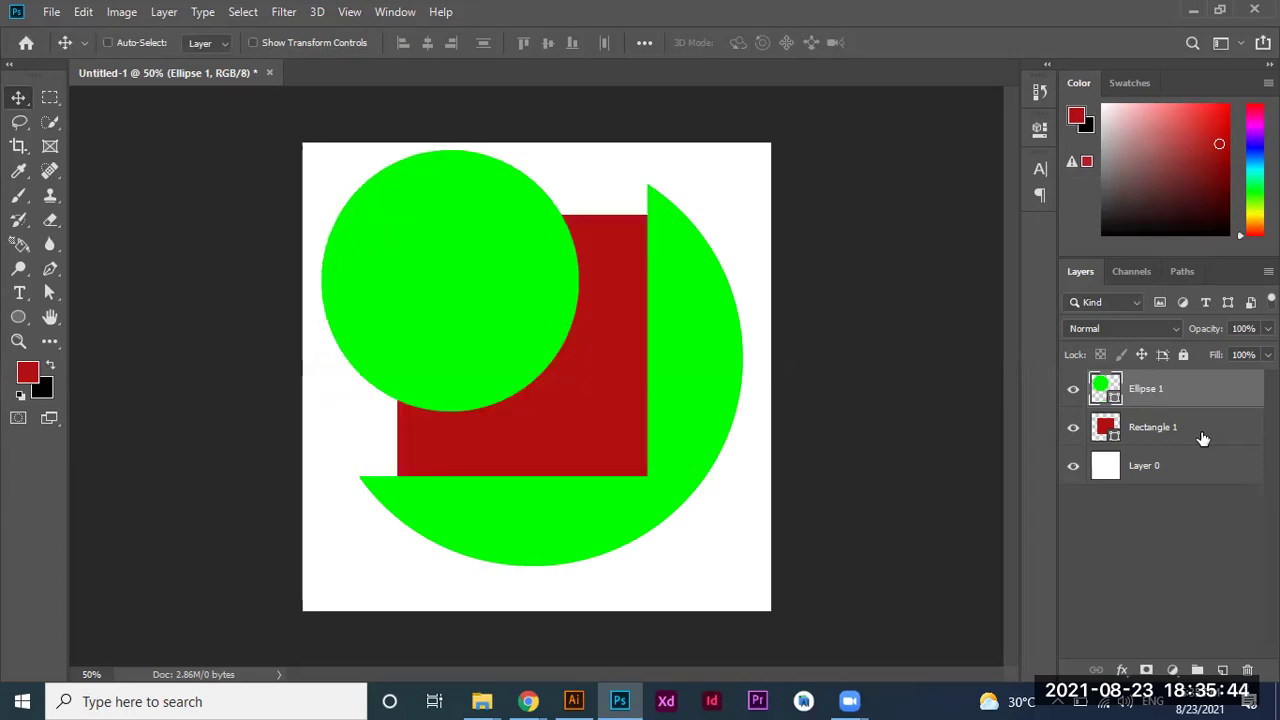
key(ctrl+z)
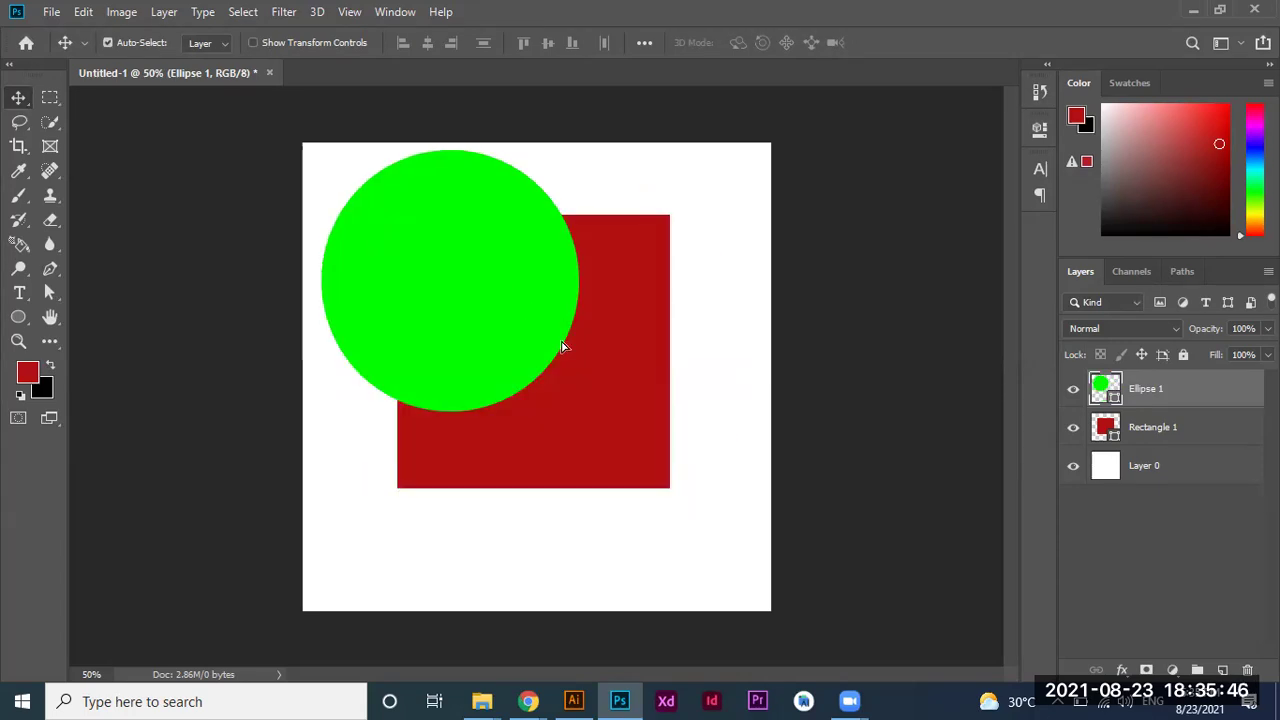
drag(440, 240, 421, 225)
click(621, 373)
drag(621, 373, 621, 375)
mouse_move(442, 295)
mouse_down()
mouse_move(491, 340)
mouse_move(477, 343)
mouse_up()
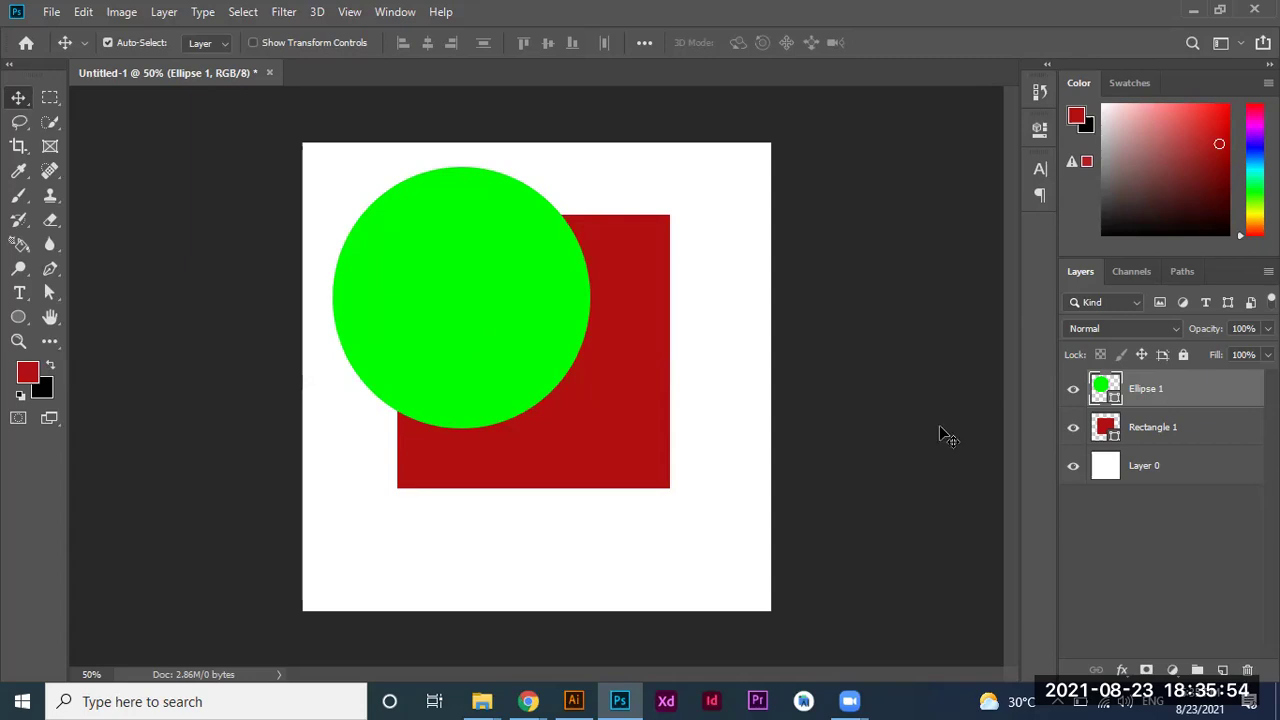
drag(457, 297, 450, 295)
right_click(1209, 403)
click(1213, 385)
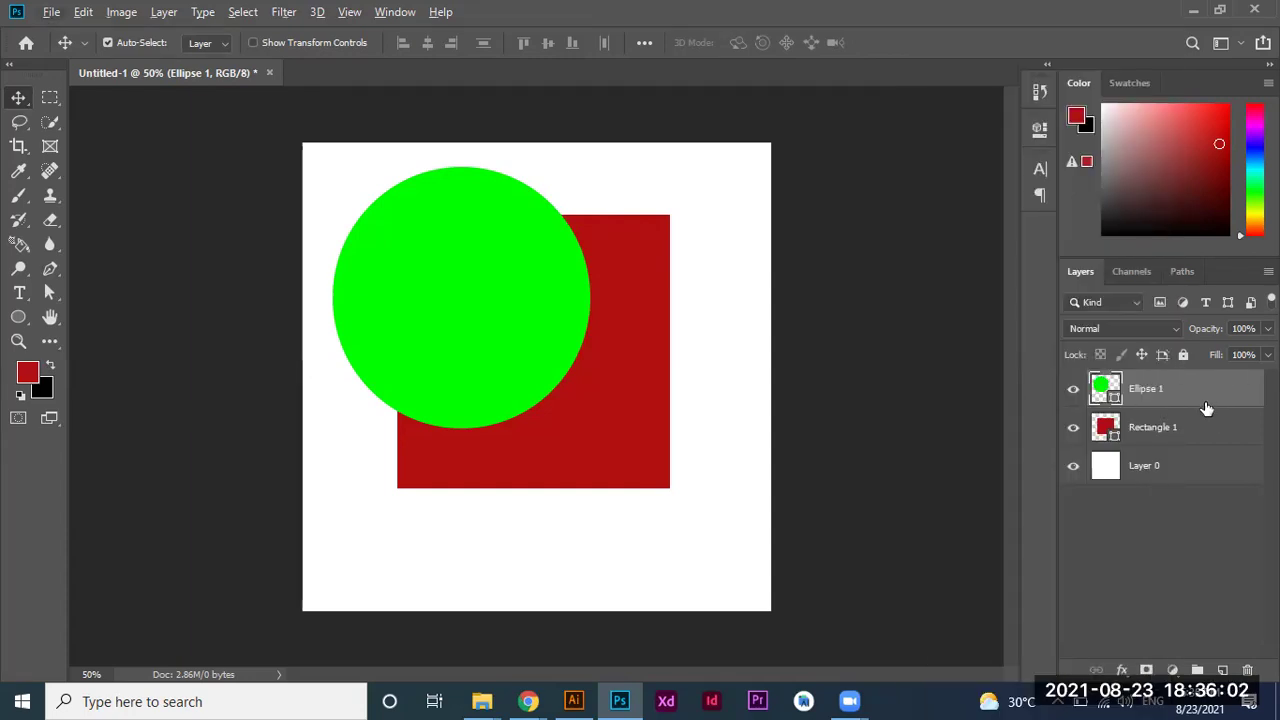
key(ctrl)
click(1206, 426)
drag(1206, 412, 1205, 402)
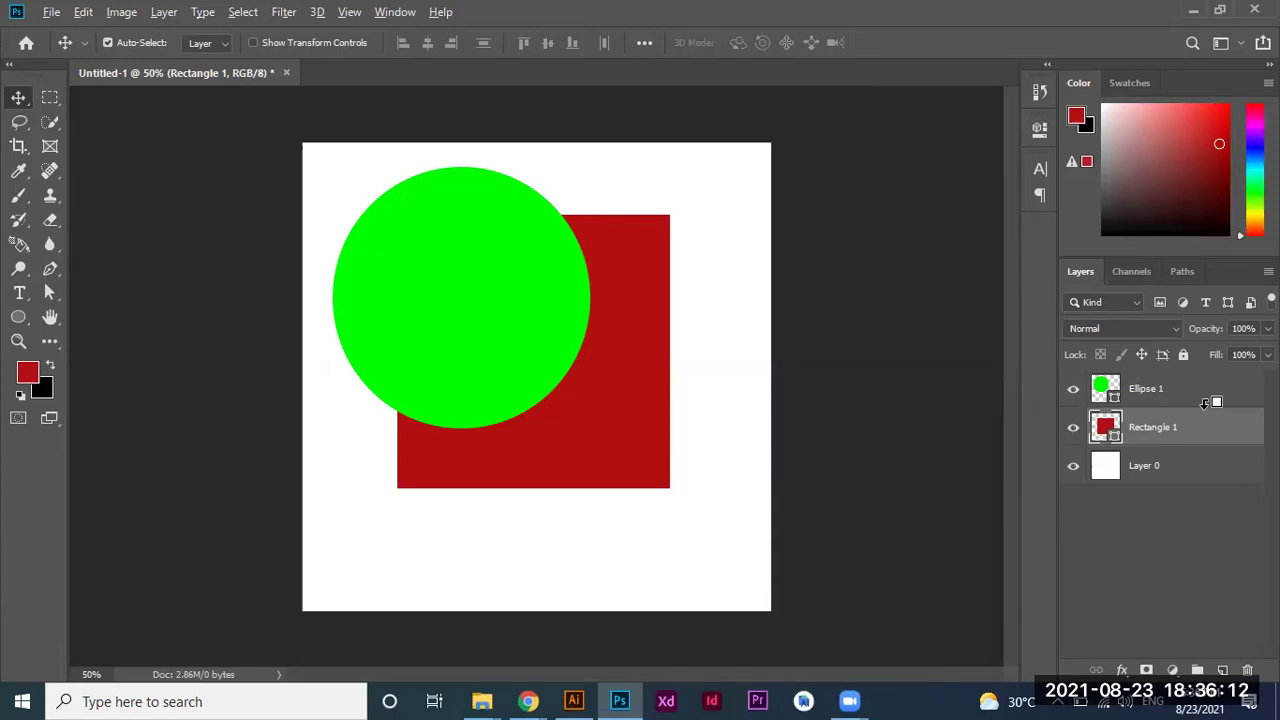
drag(1205, 404, 1205, 401)
drag(1205, 400, 1203, 404)
alt+click(1205, 402)
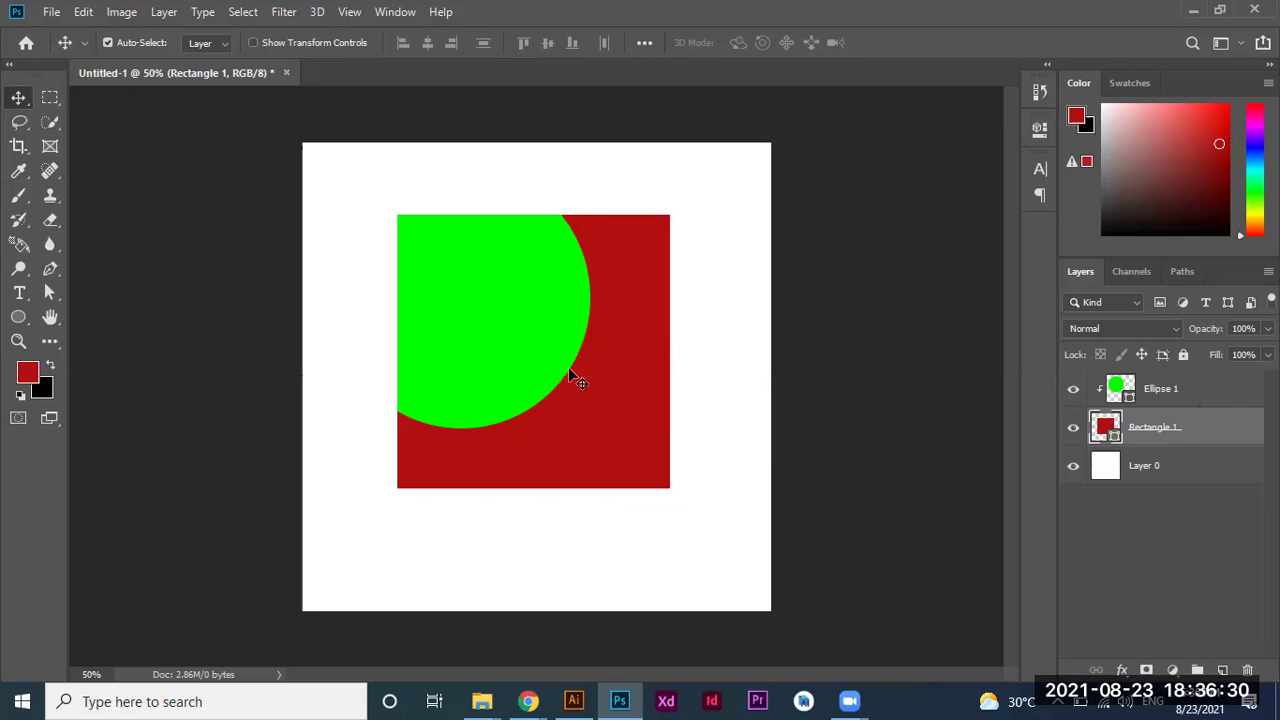
drag(487, 301, 650, 426)
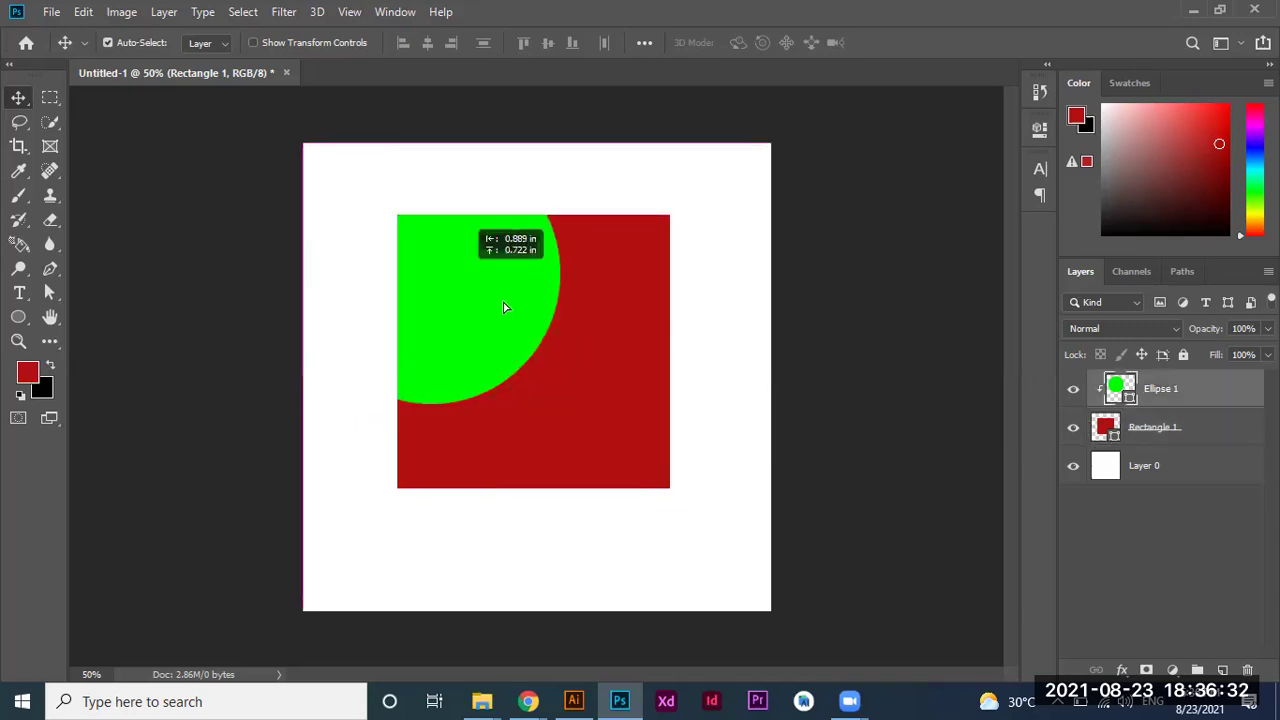
mouse_move(650, 434)
mouse_down()
mouse_move(438, 260)
mouse_move(513, 329)
mouse_move(468, 289)
mouse_up()
Delete the green circle and rectangle layers.
key(ctrl+alt+g)
key(ctrl+z)
key(Delete)
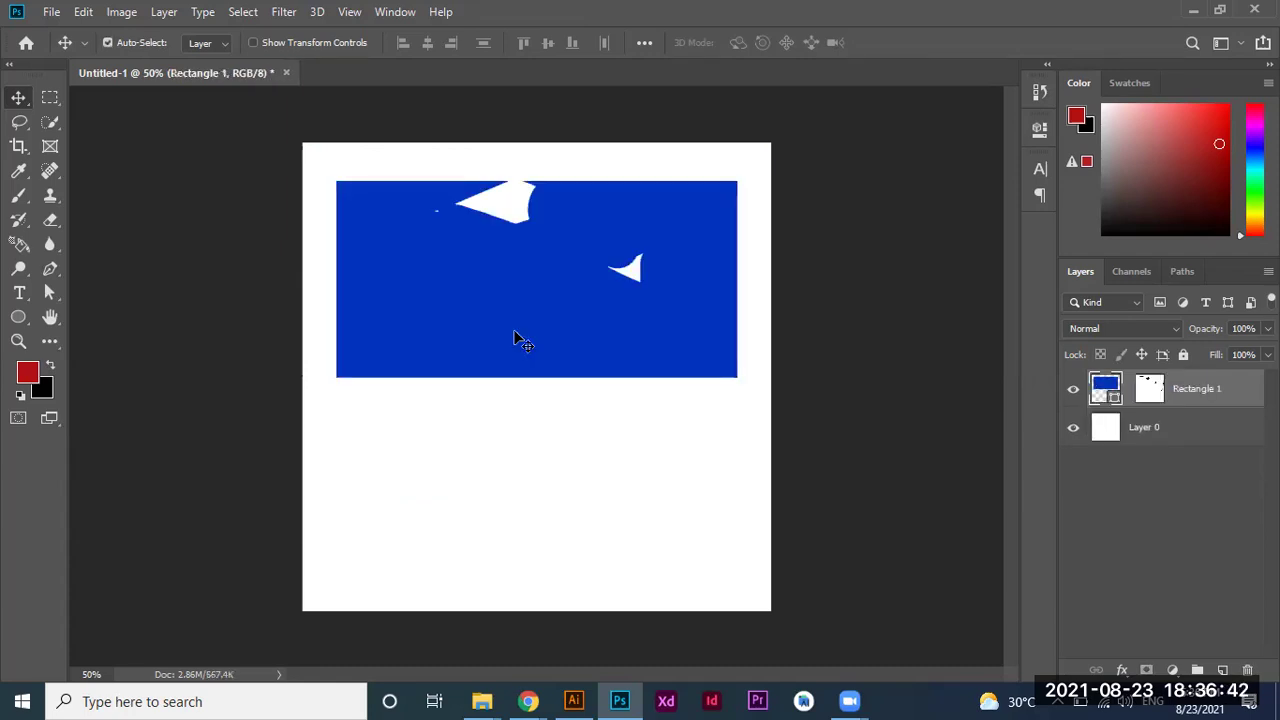
key(Delete)
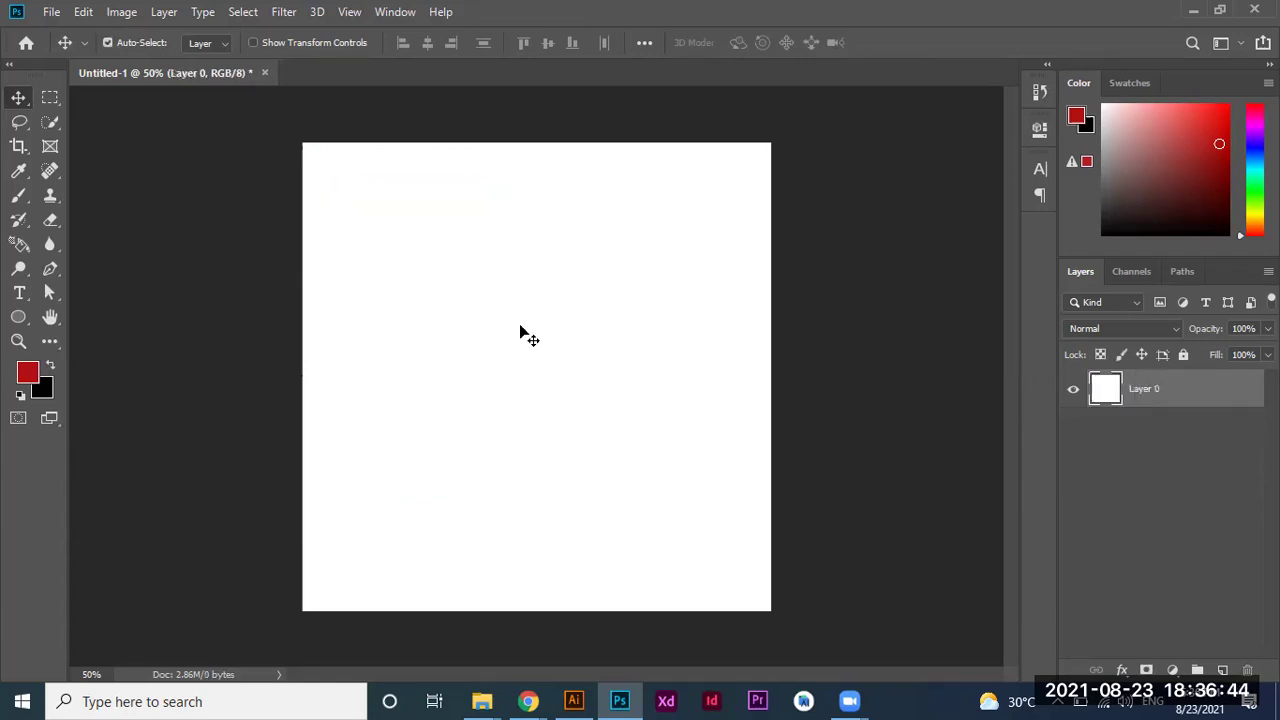
Draw a red circle in the middle of the blank canvas with the Ellipse Tool.
drag(18, 317, 97, 317)
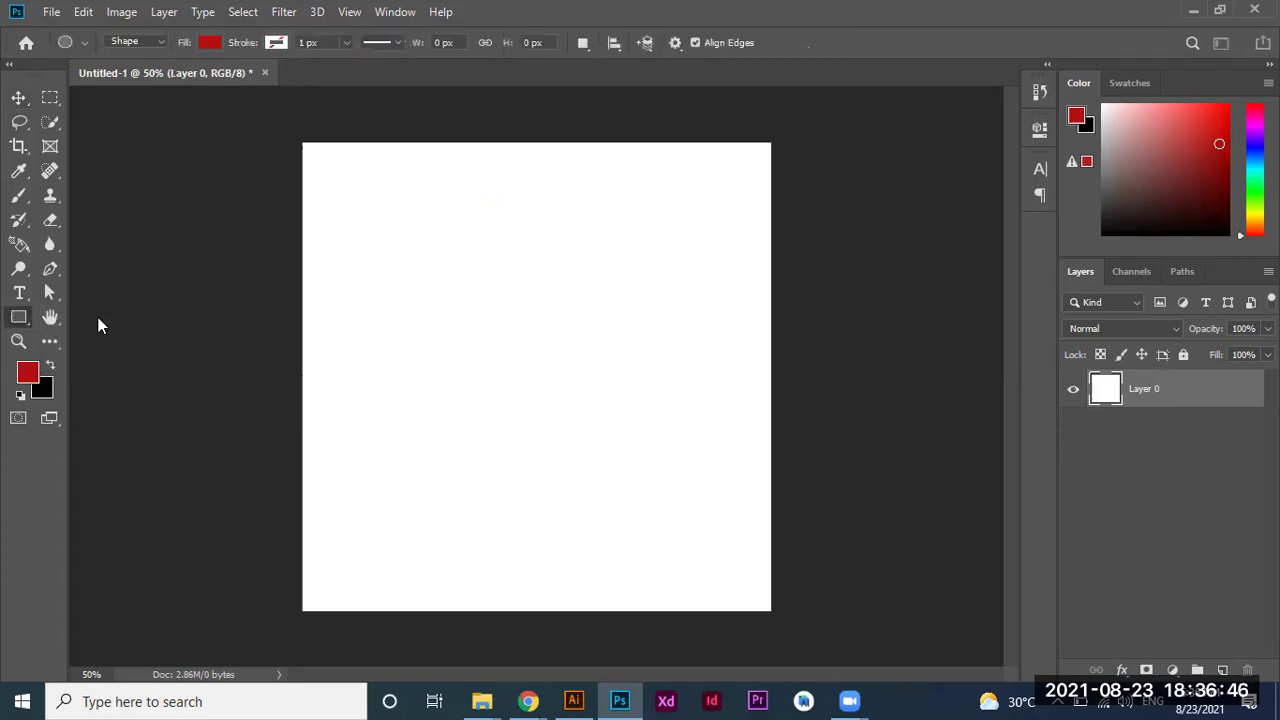
mouse_move(18, 320)
mouse_down()
mouse_move(78, 313)
mouse_move(97, 354)
mouse_up()
drag(416, 230, 668, 483)
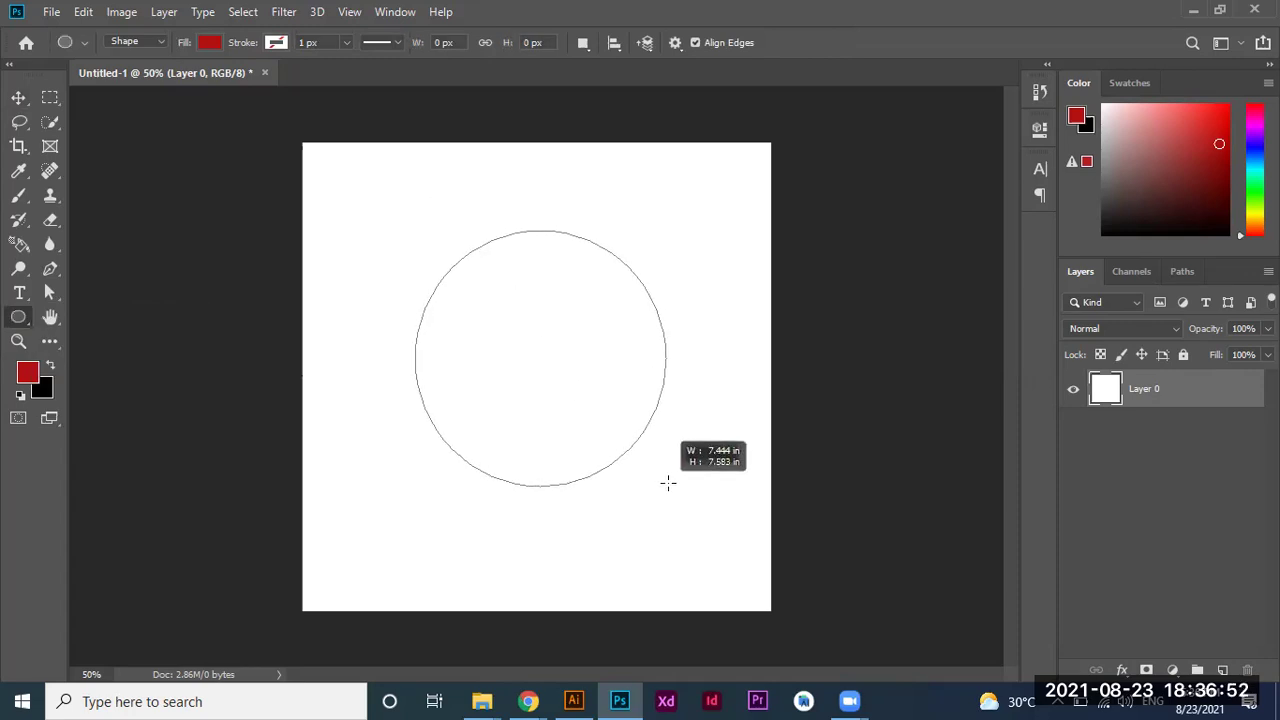
drag(668, 483, 666, 481)
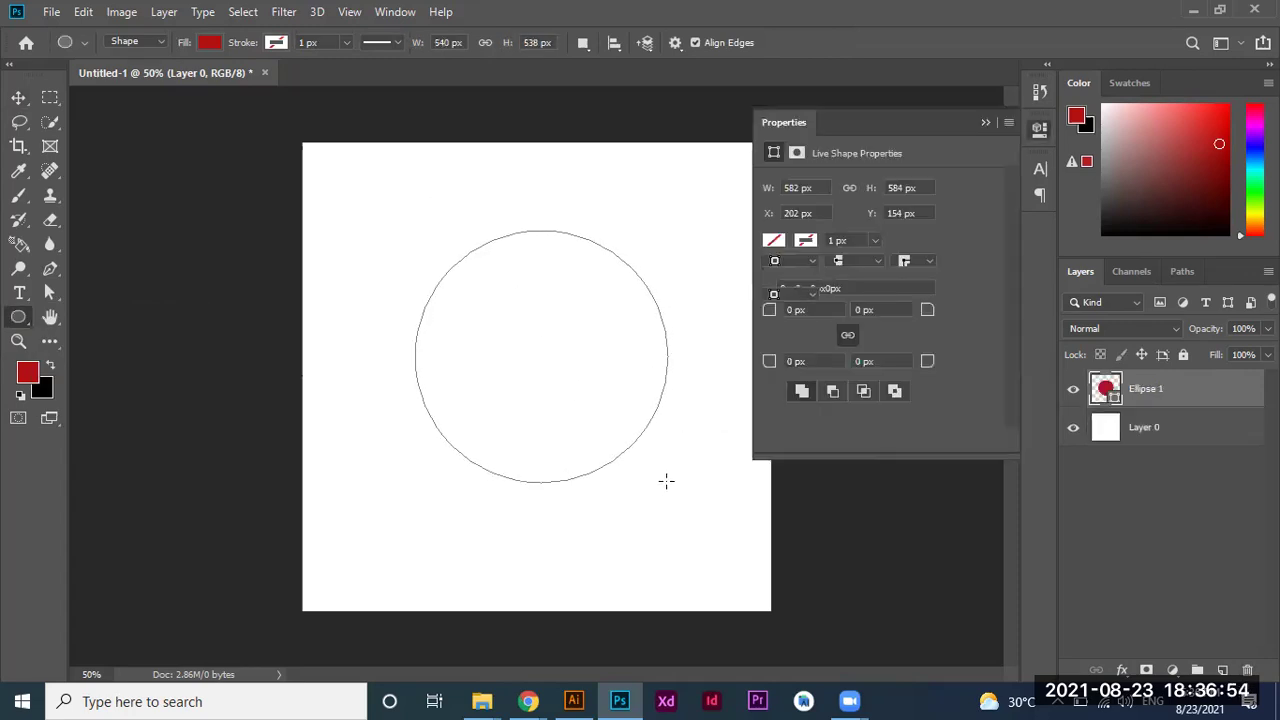
click(986, 122)
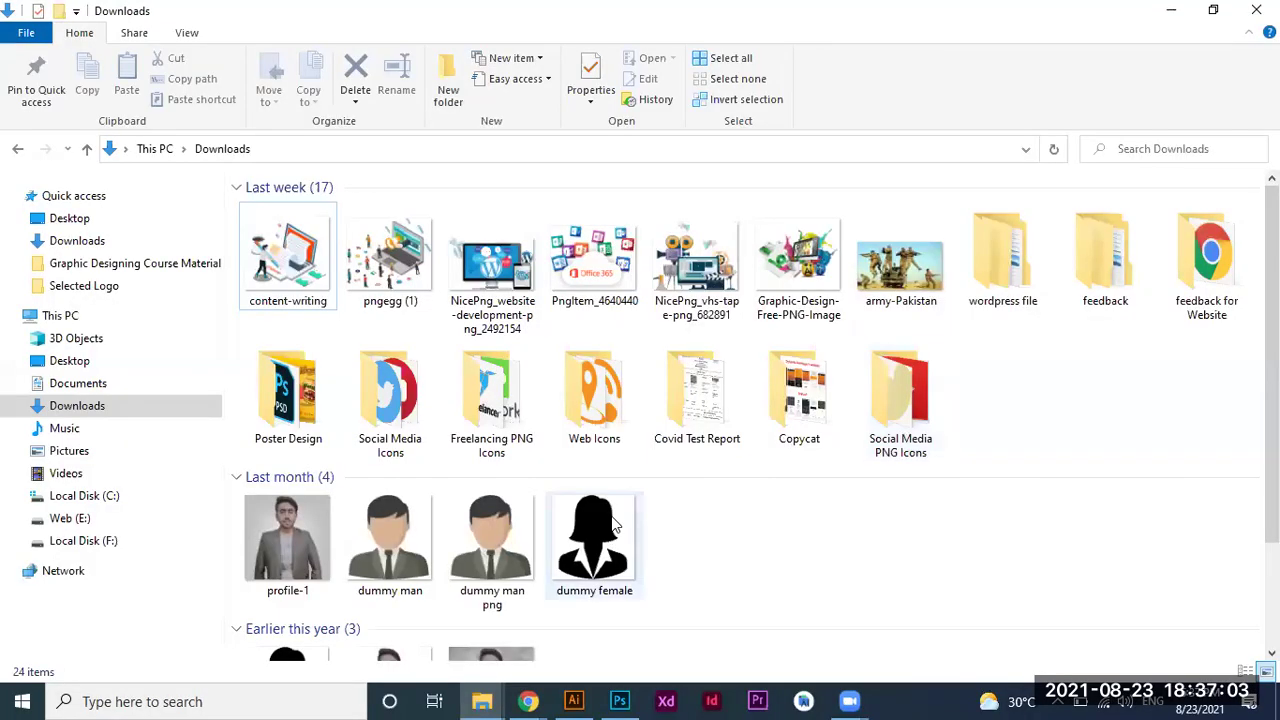
Drag the 'dummy female' image from Downloads into the Photoshop document.
click(610, 528)
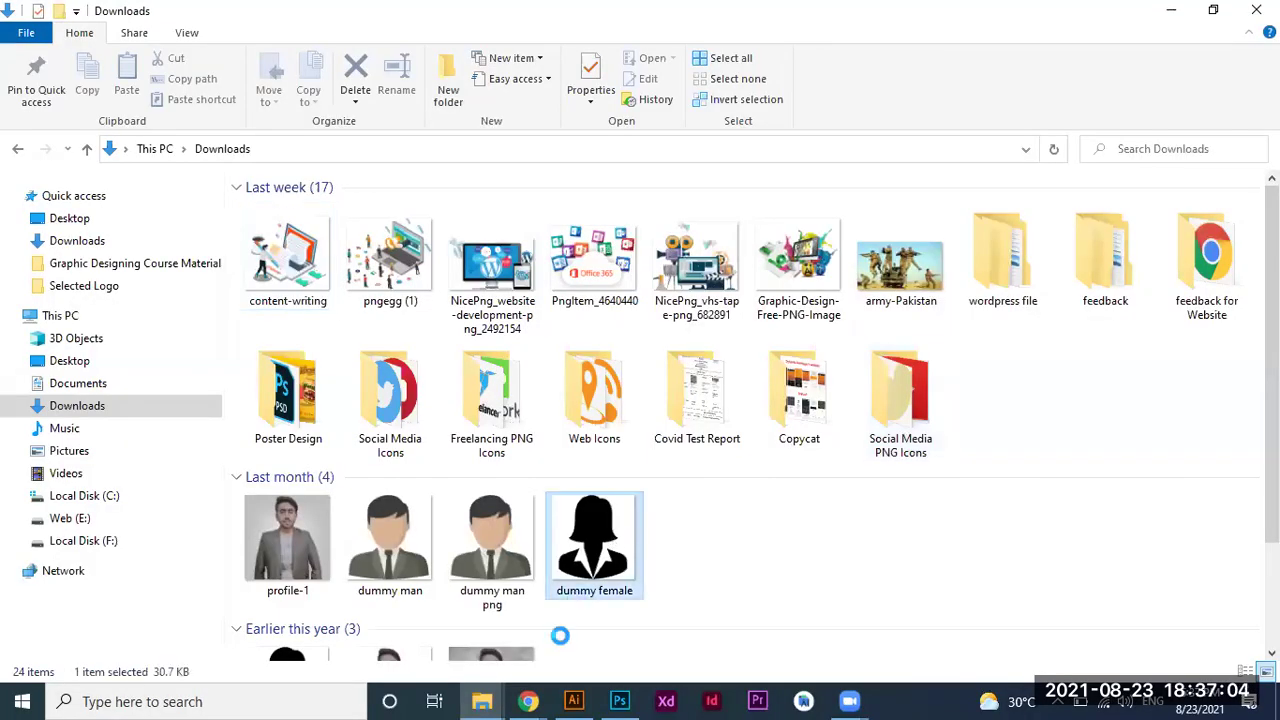
mouse_move(560, 636)
mouse_down()
mouse_move(624, 697)
mouse_move(549, 408)
mouse_up()
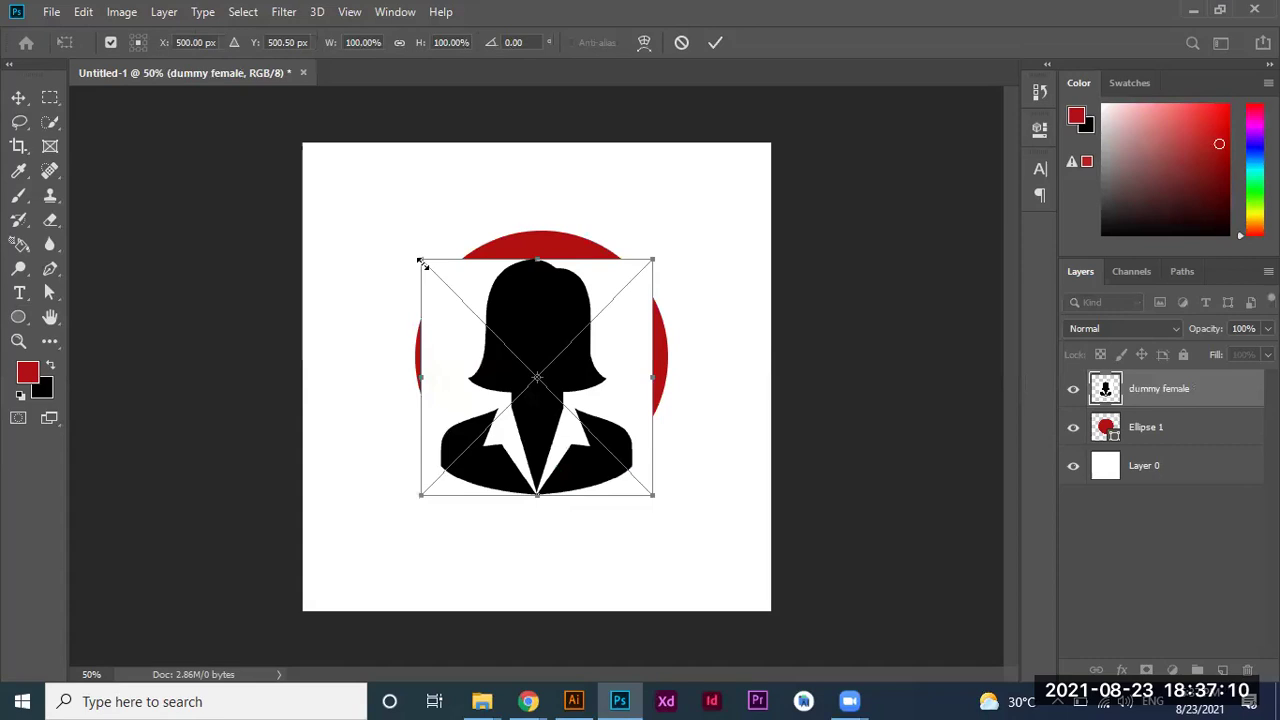
Enlarge the placed silhouette, move it over the red circle, and confirm placement.
drag(419, 257, 339, 175)
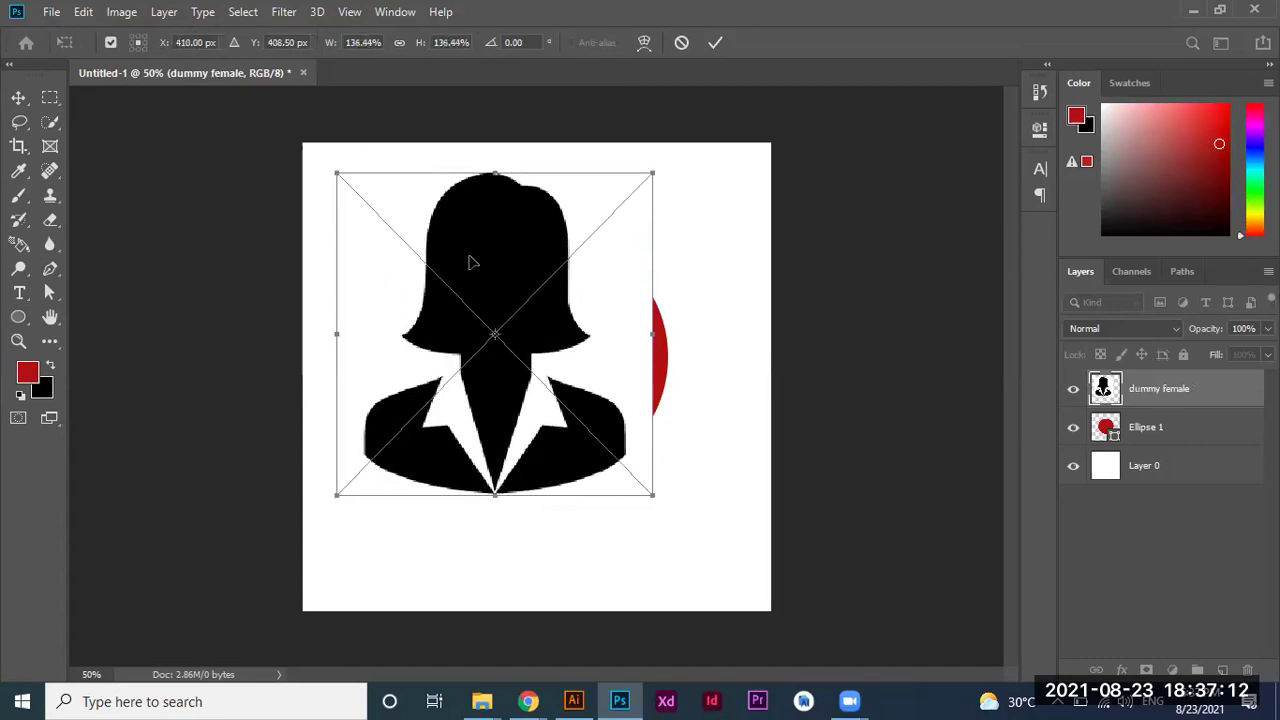
drag(469, 261, 518, 316)
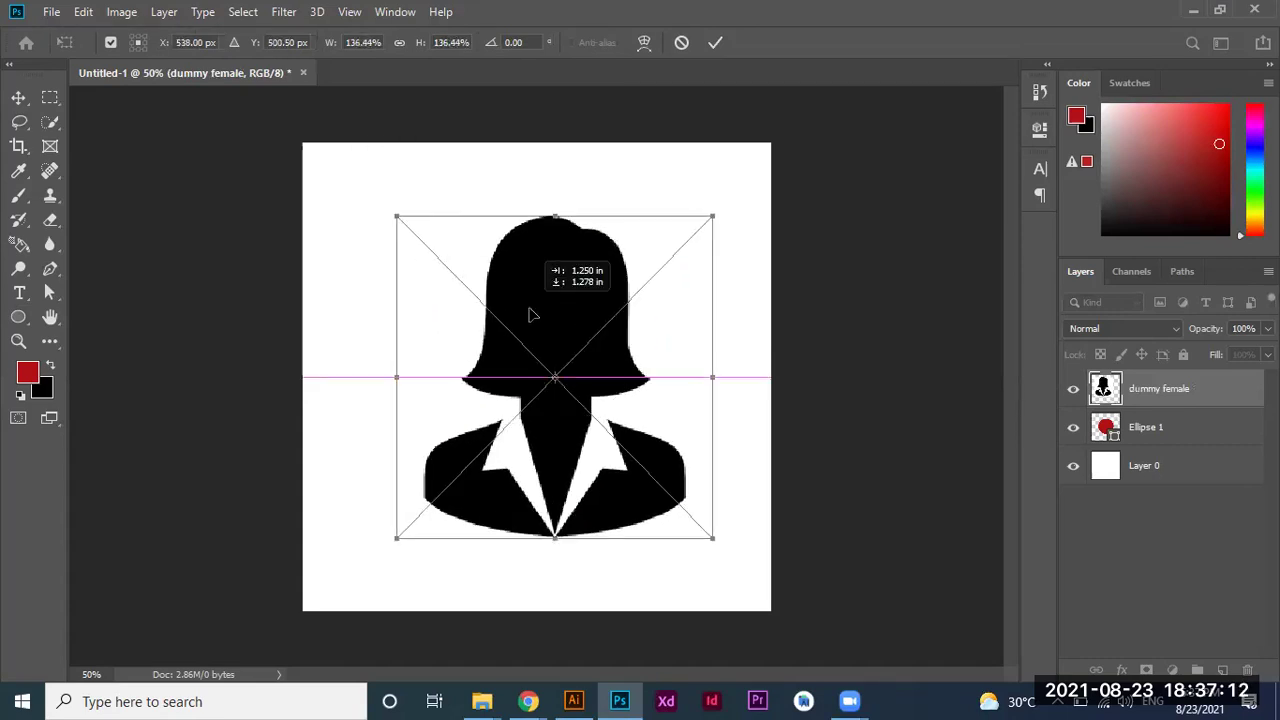
click(713, 44)
key(u)
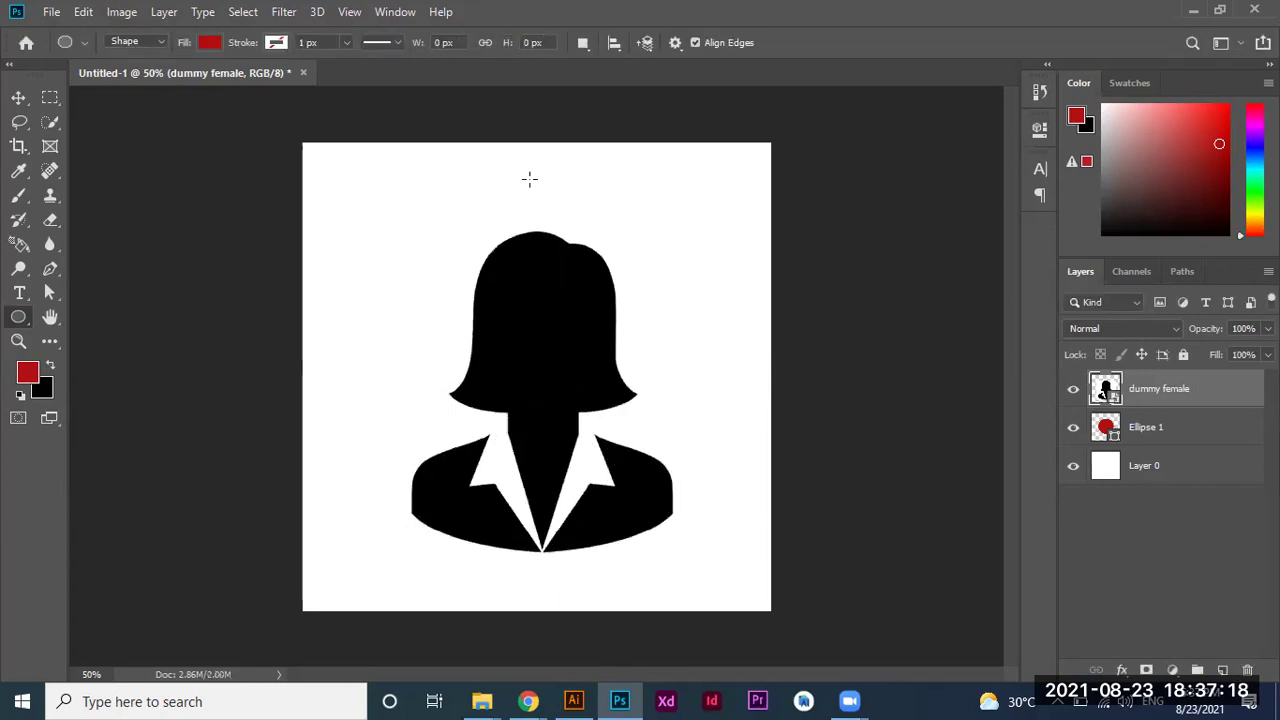
Clip the silhouette layer to the red Ellipse 1 circle and shift it upward inside.
click(1186, 430)
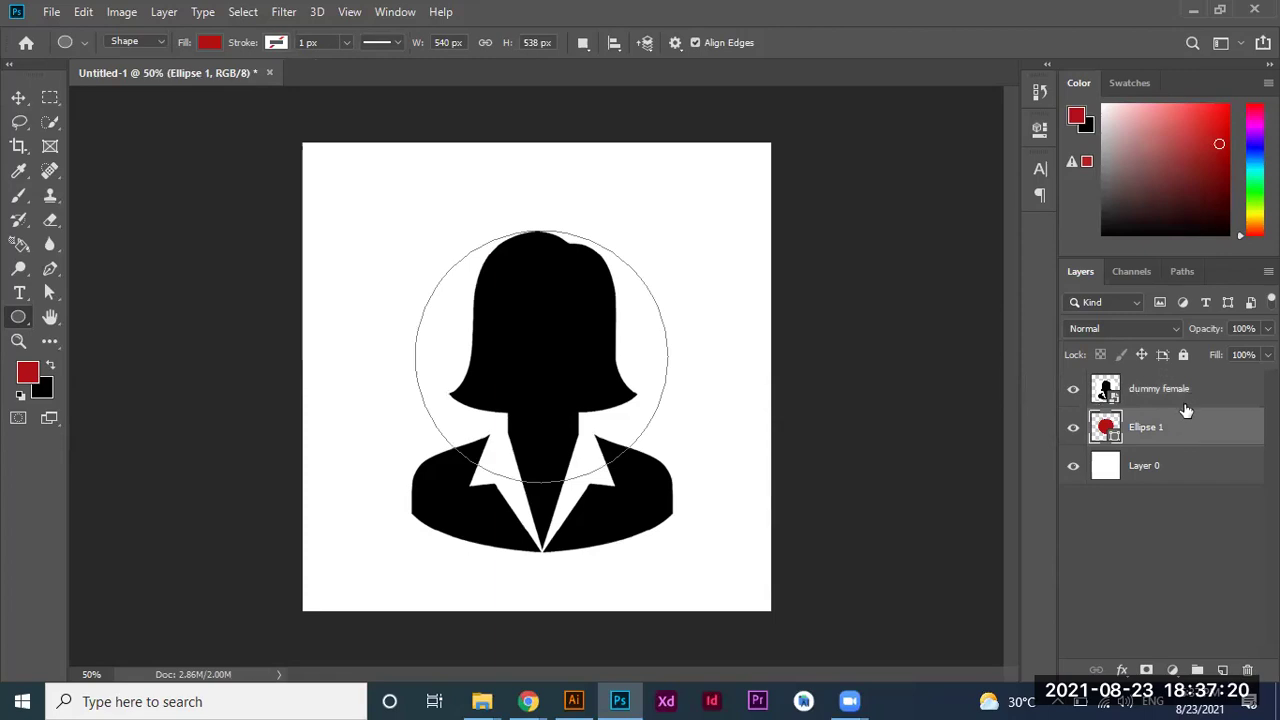
right_click(1197, 397)
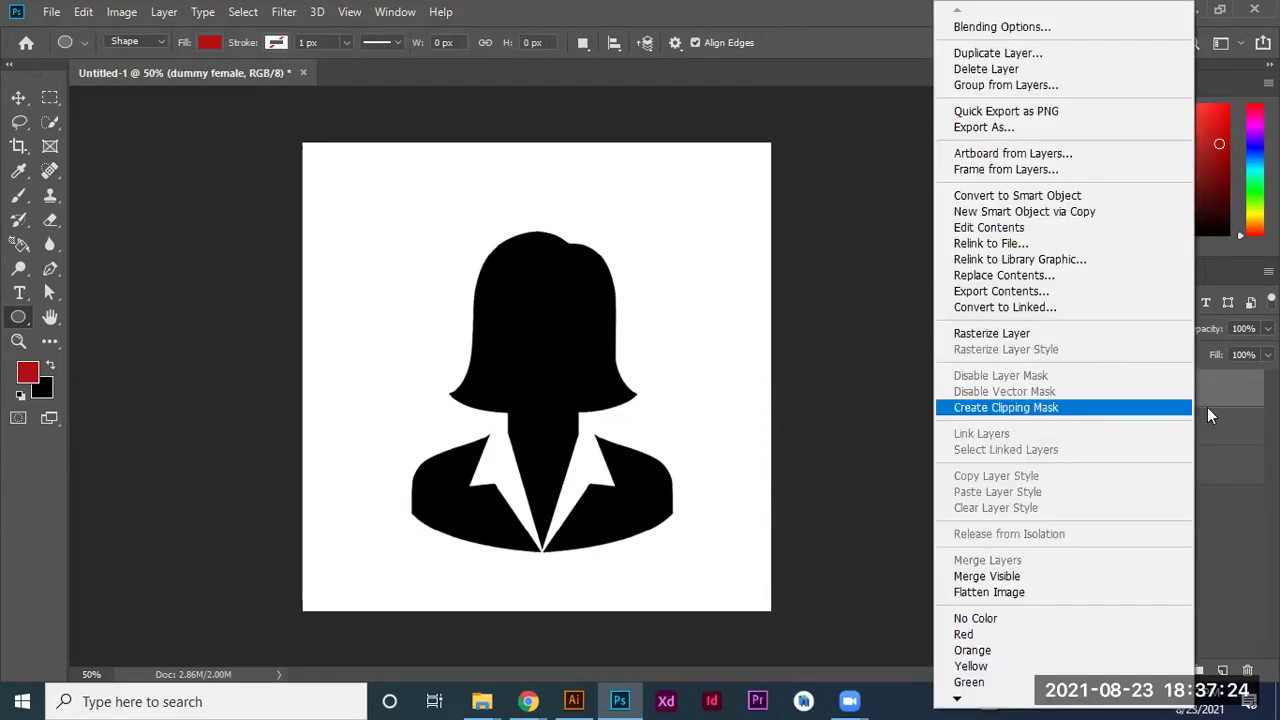
click(1205, 396)
right_click(1196, 392)
click(1068, 421)
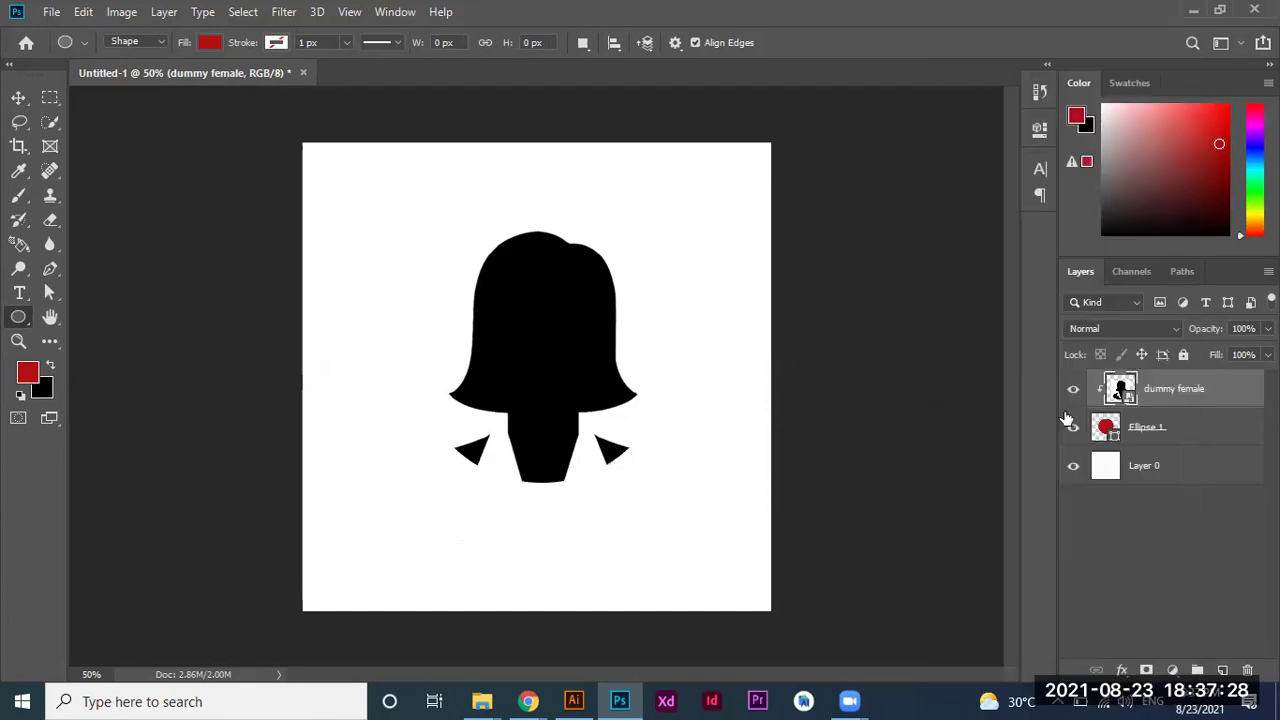
click(20, 100)
mouse_move(531, 374)
mouse_down()
mouse_move(530, 345)
mouse_move(541, 384)
mouse_move(509, 364)
mouse_up()
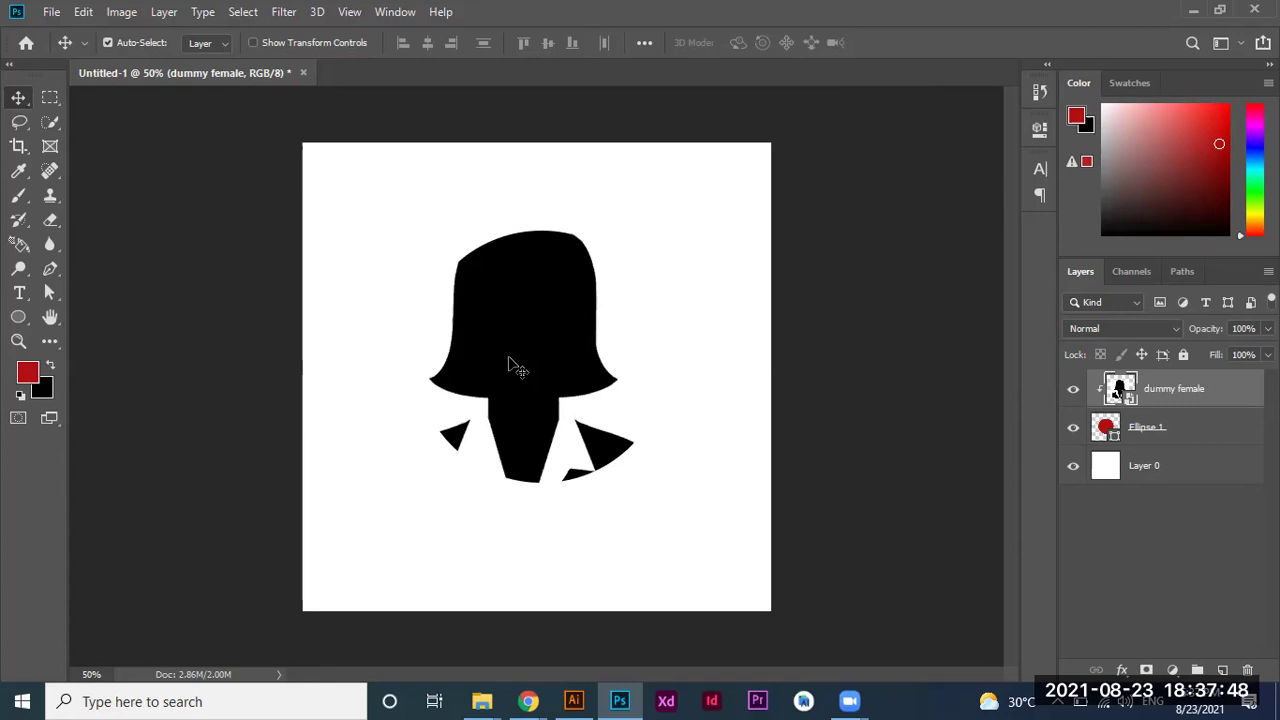
Delete the silhouette layer and select the profile-1 photo in the Downloads folder.
key(Delete)
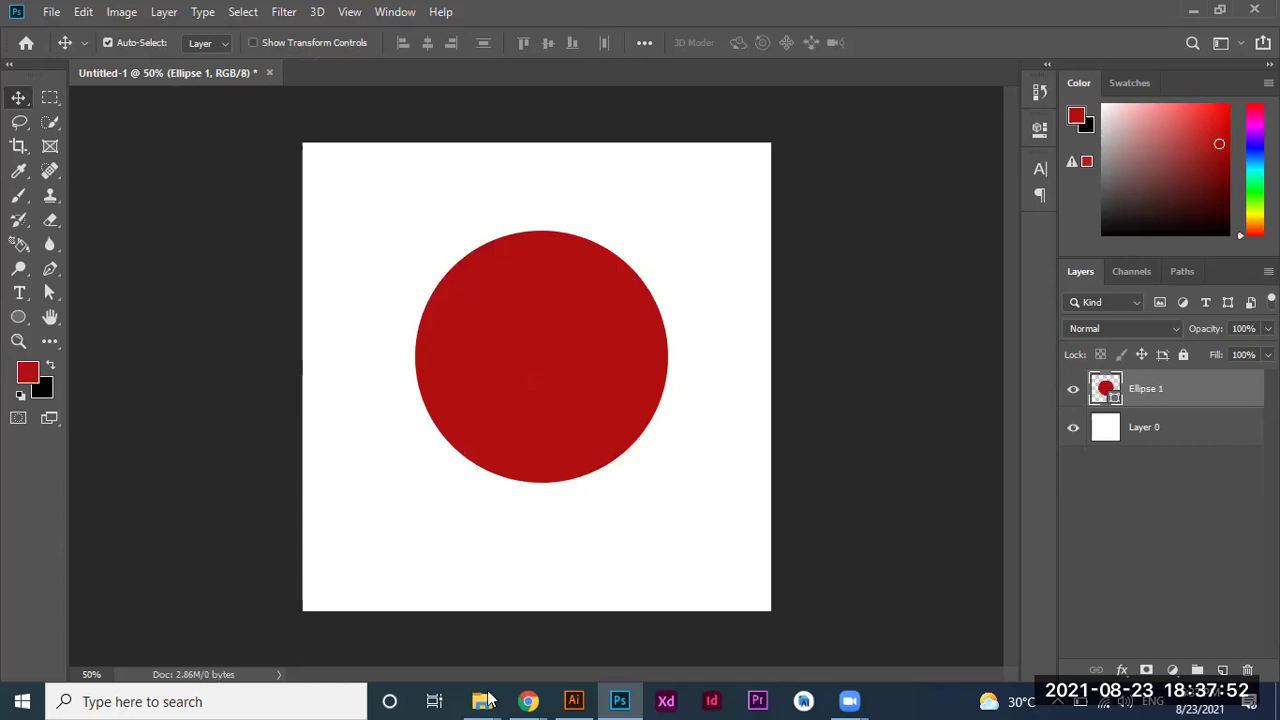
key(super+1)
mouse_move(482, 701)
click(423, 651)
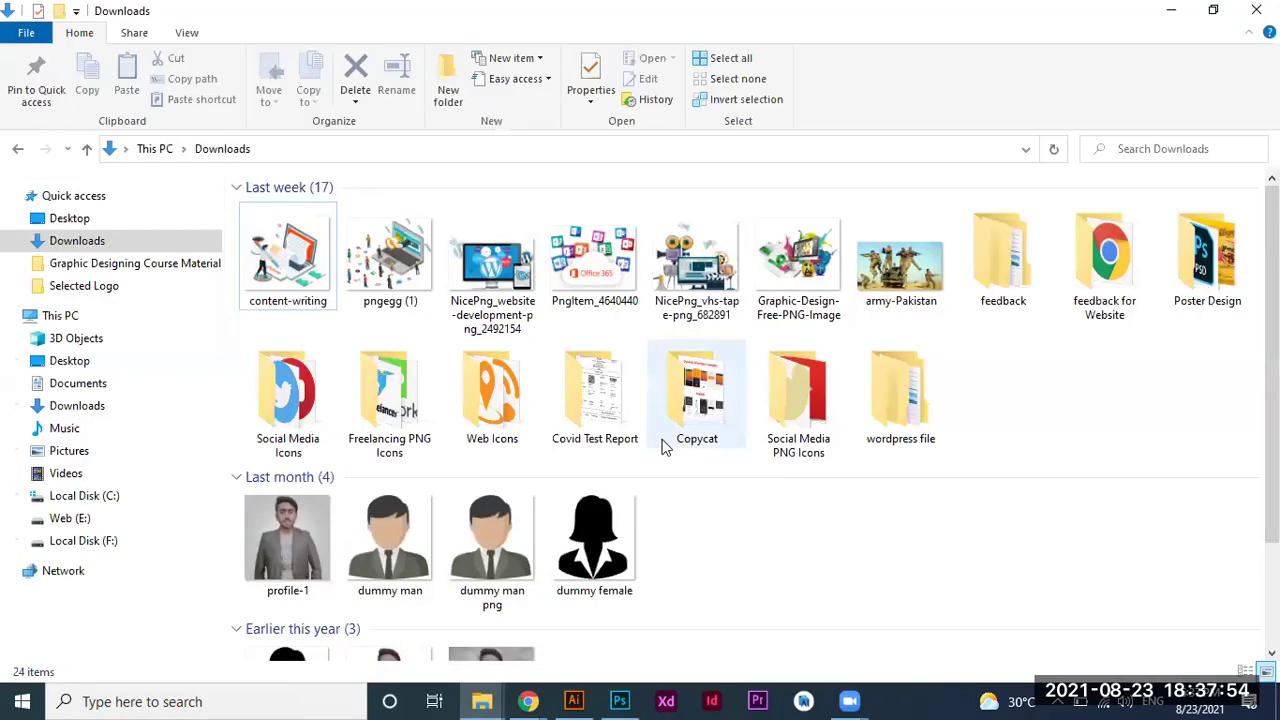
scroll(334, 506, down, 2)
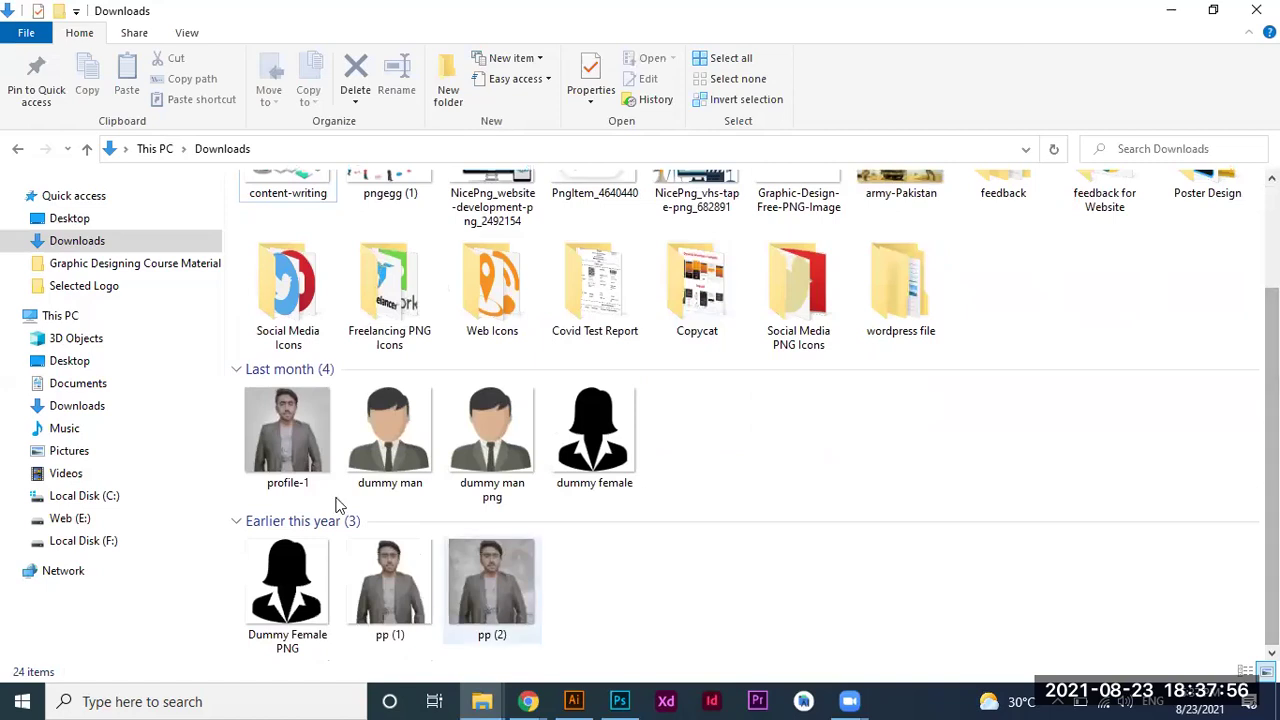
click(285, 416)
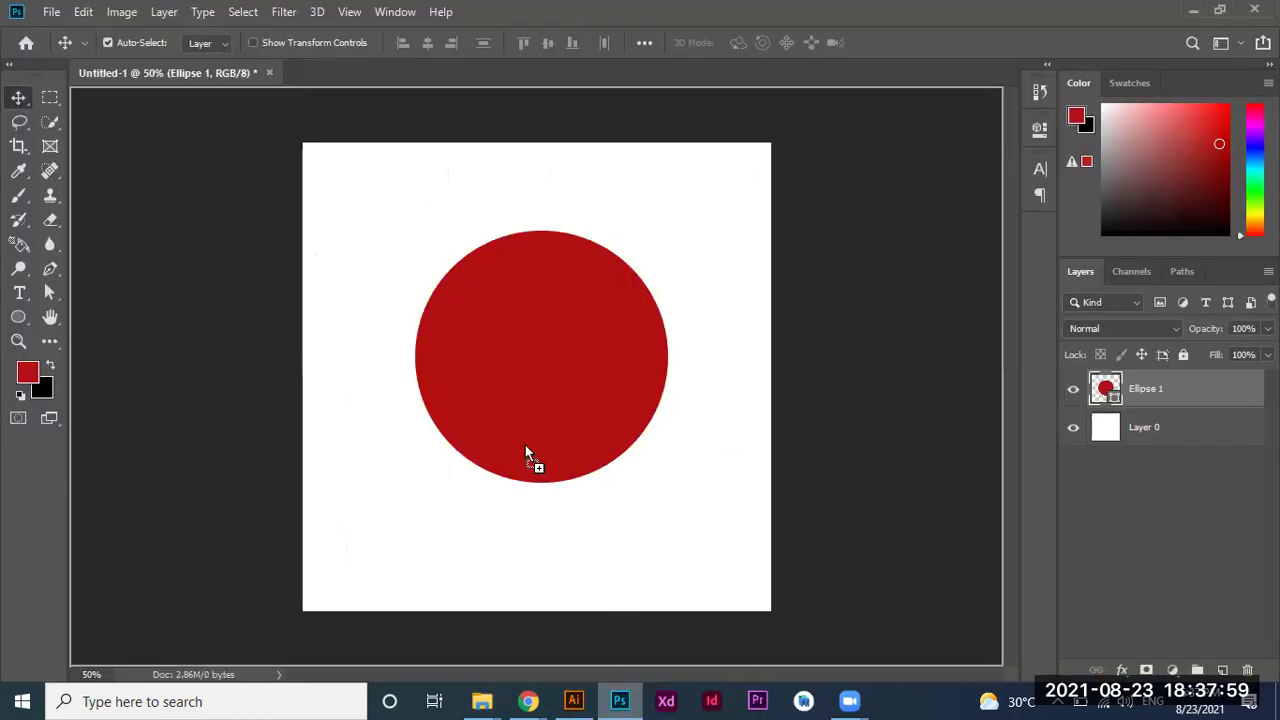
Place the profile-1 photo in Photoshop, sized and centred over the red circle.
drag(675, 700, 500, 397)
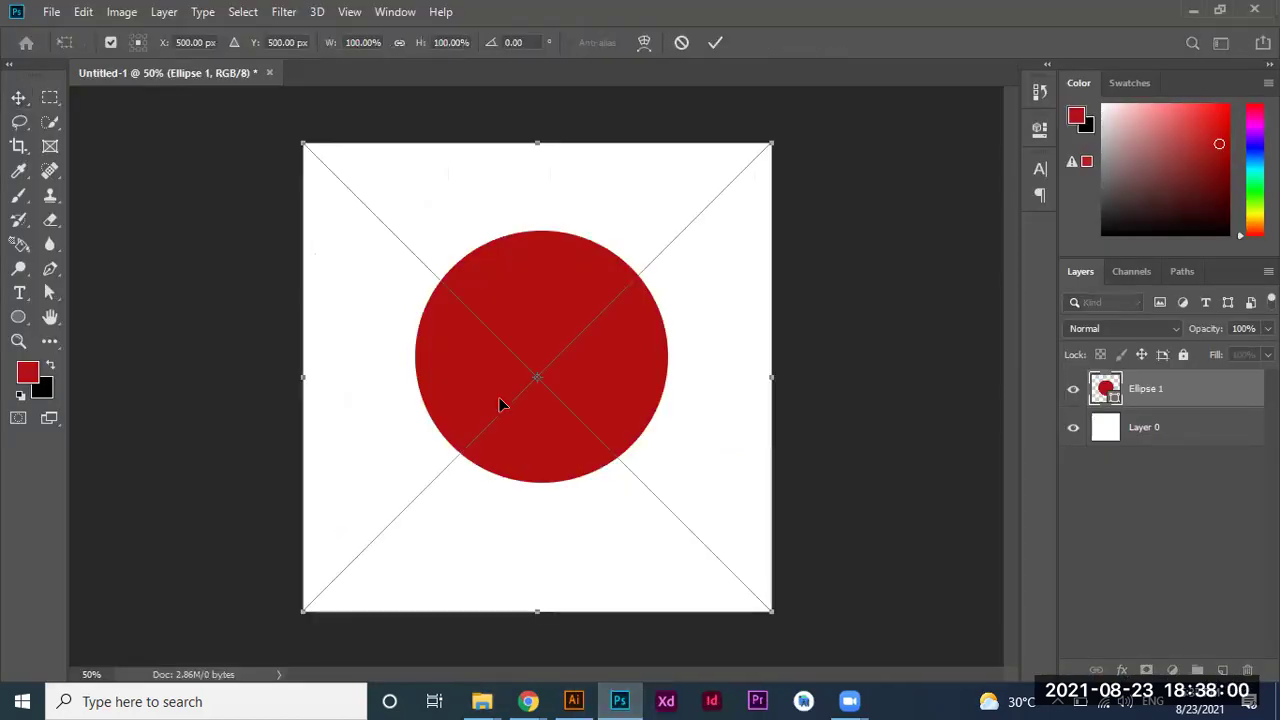
drag(770, 143, 551, 363)
mouse_move(478, 449)
mouse_down()
mouse_move(588, 320)
mouse_move(591, 274)
mouse_up()
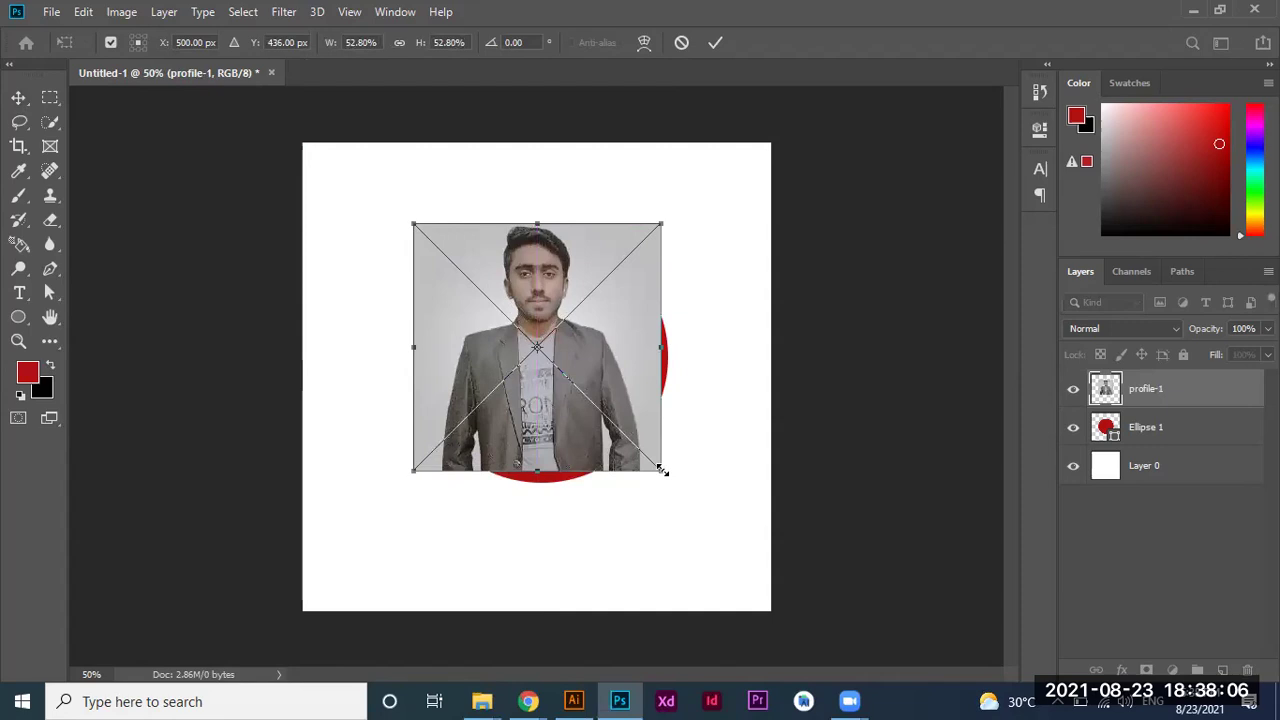
drag(661, 471, 697, 506)
drag(648, 350, 634, 358)
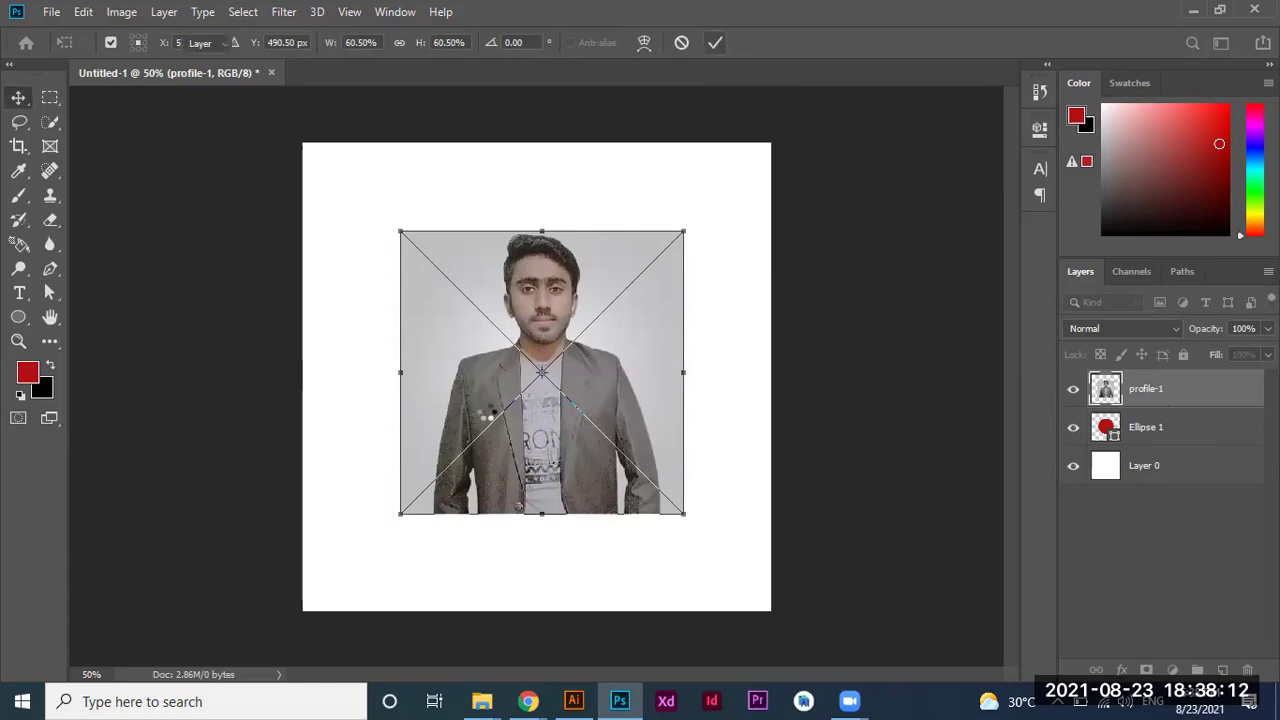
key(Return)
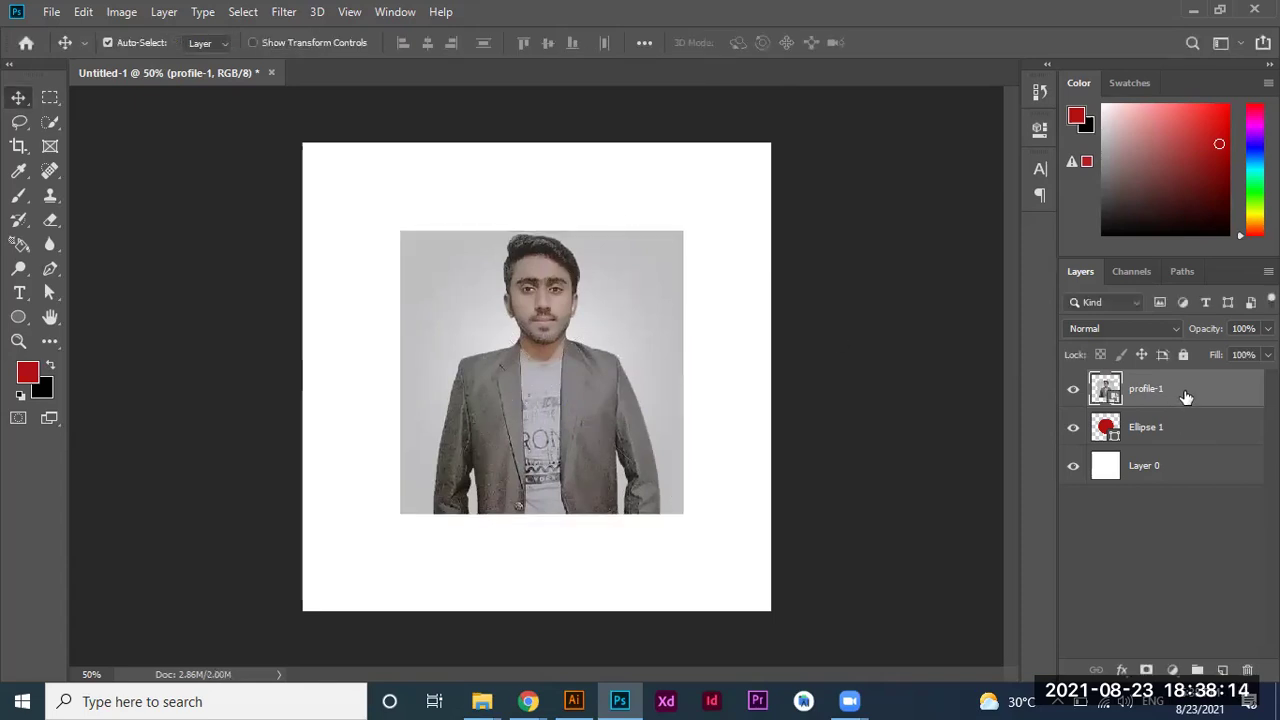
Clip the profile-1 photo into the red circle and drag Layer 0 aside.
right_click(1185, 397)
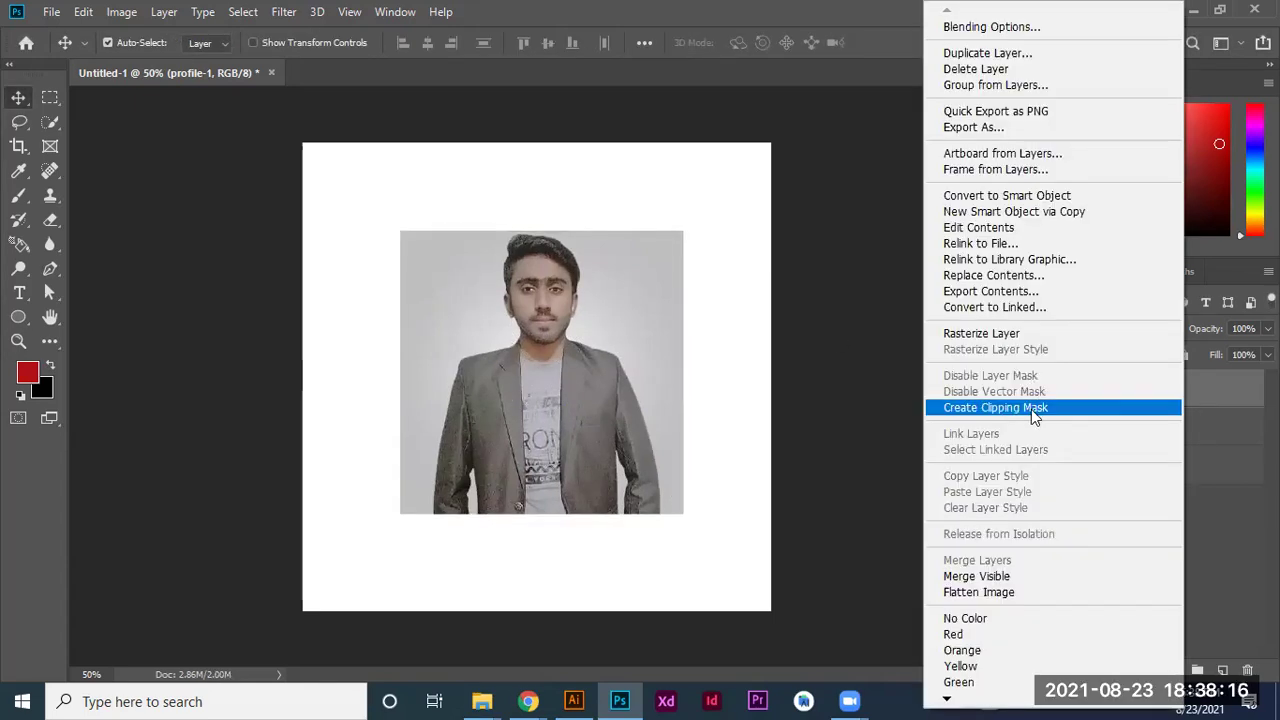
click(1033, 409)
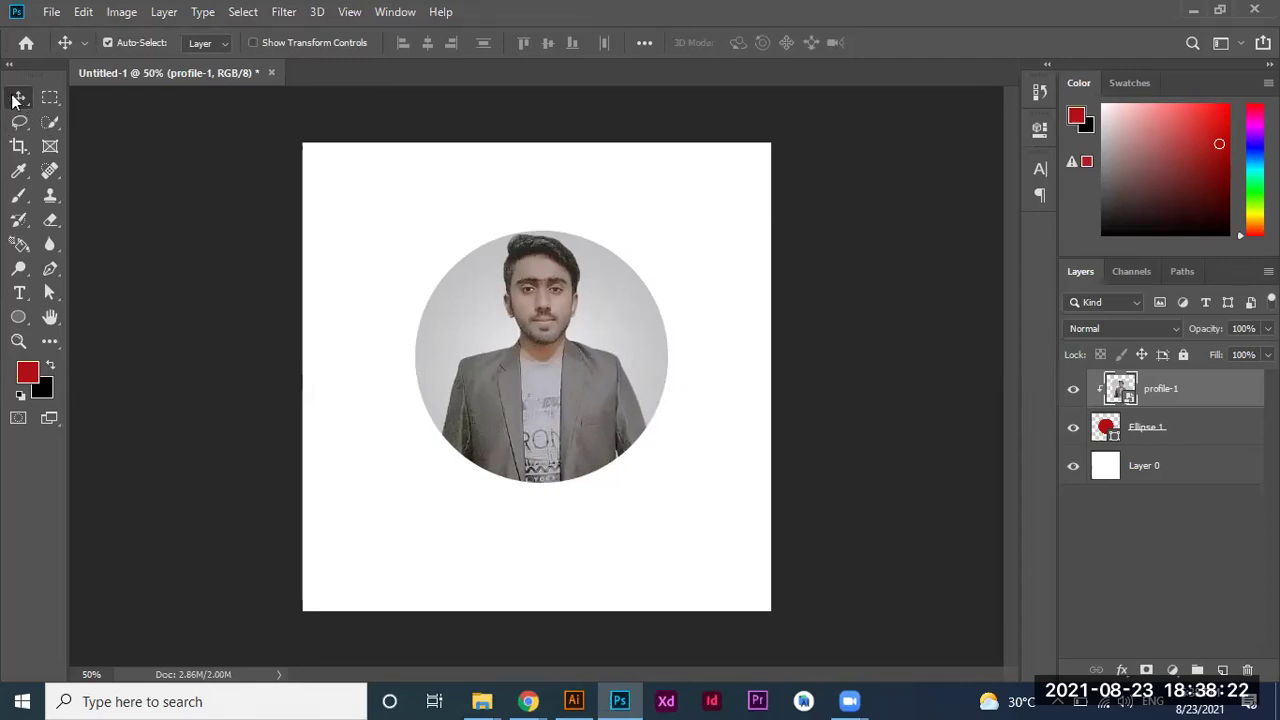
drag(346, 186, 675, 533)
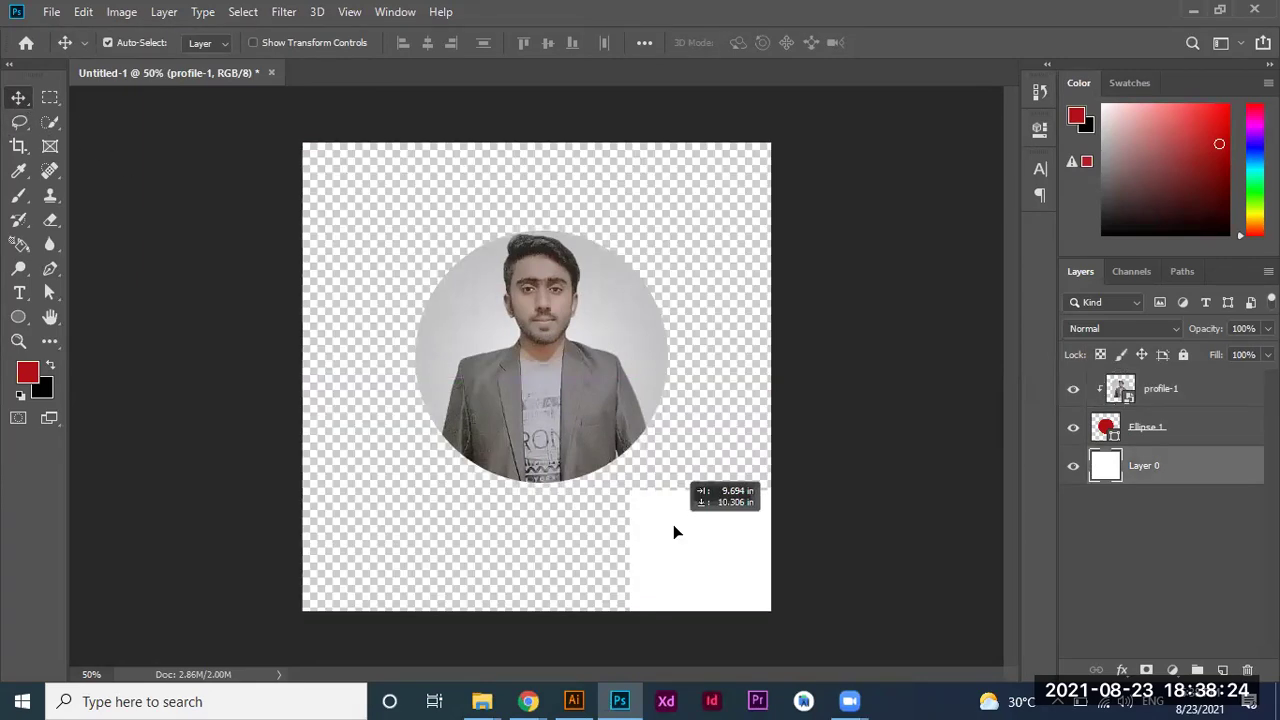
Undo the background move and delete the Ellipse 1 and profile-1 layers.
key(ctrl+z)
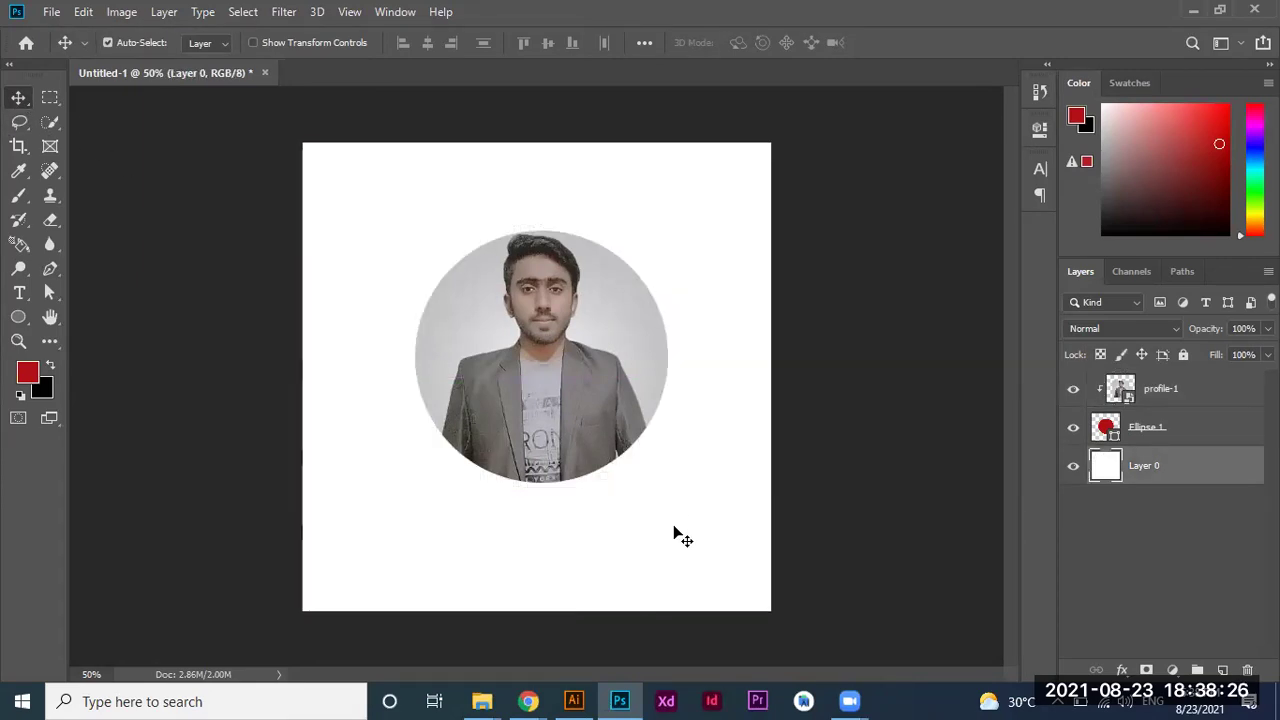
click(1178, 440)
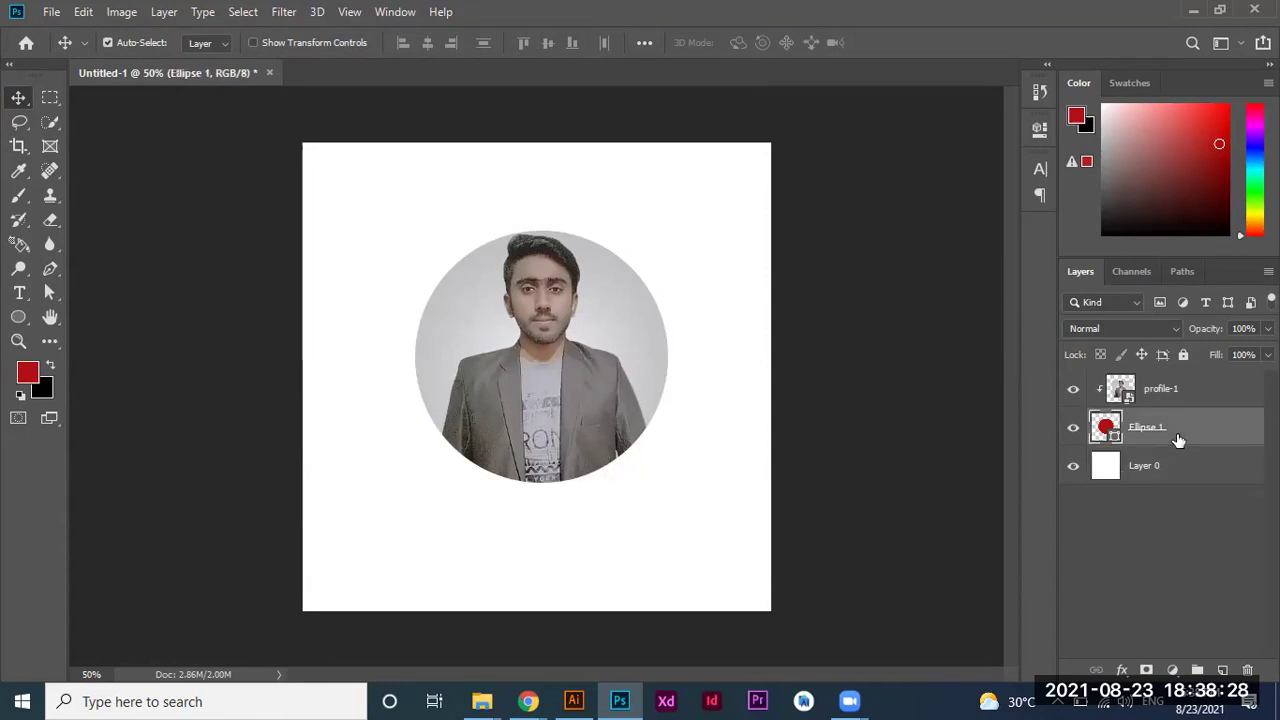
key(Delete)
click(1178, 398)
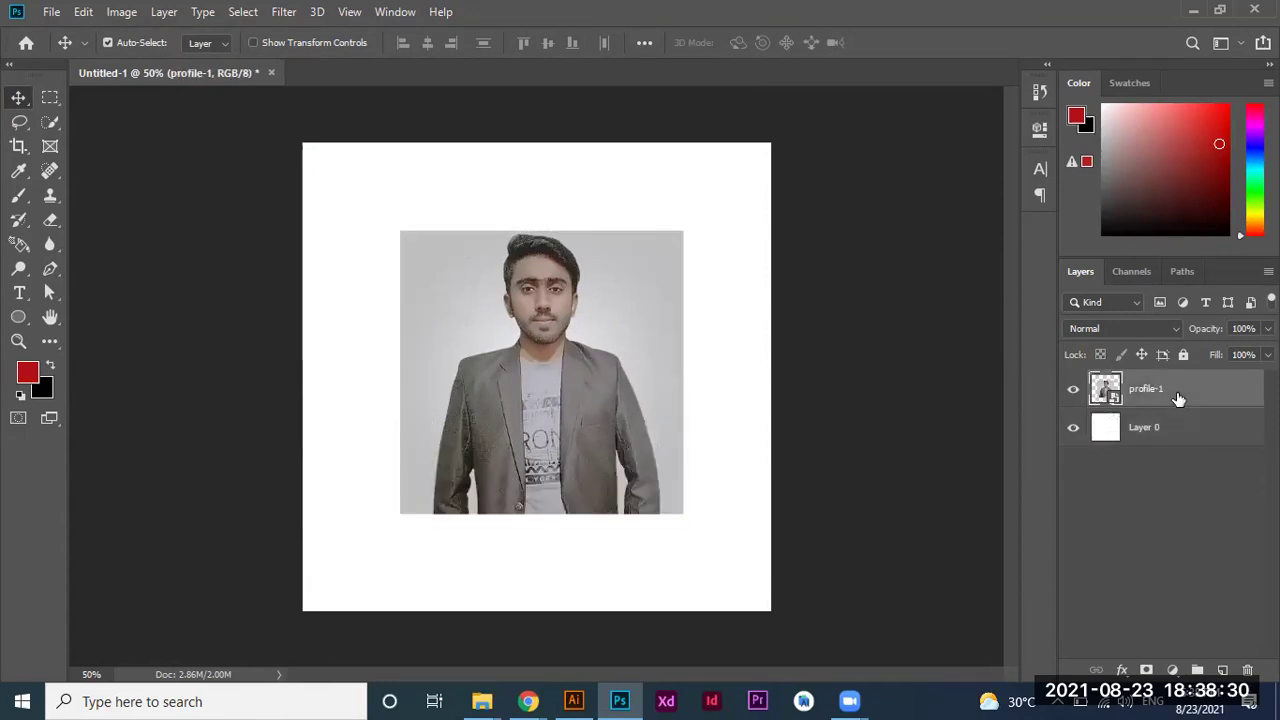
key(Delete)
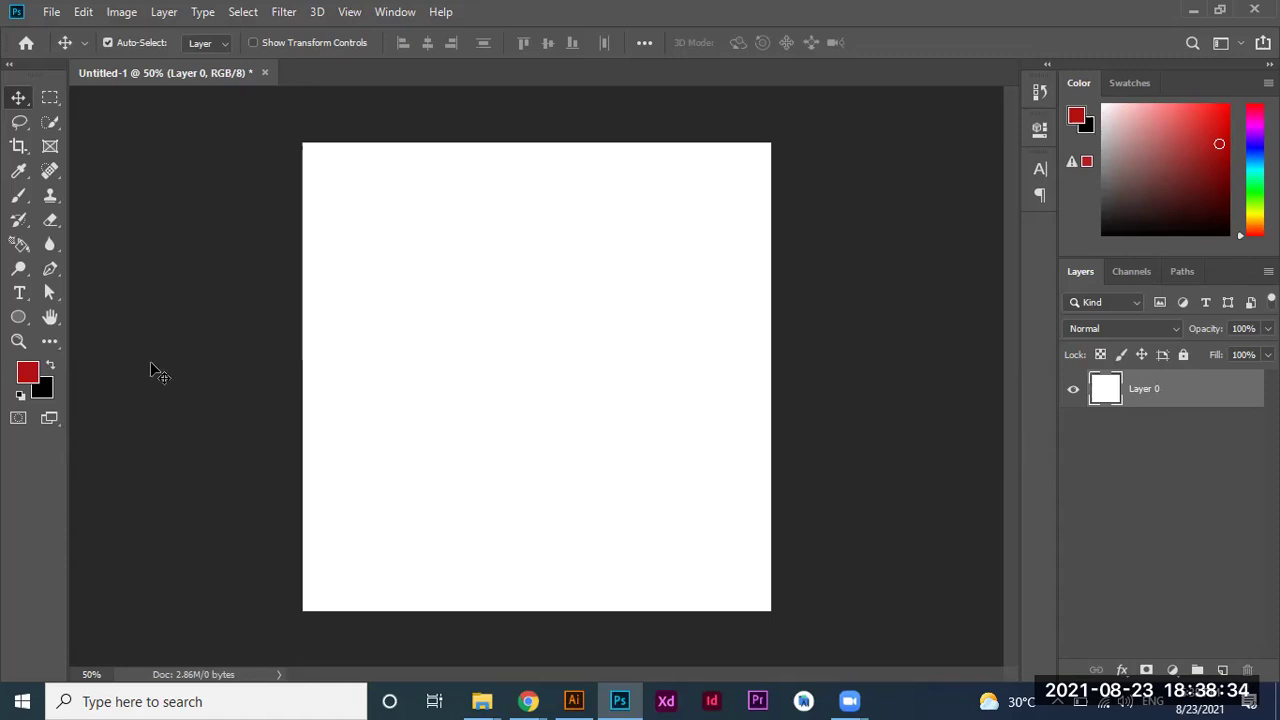
Draw a red 814 × 510 px rectangle across the upper canvas with the Rectangle Tool.
right_click(20, 320)
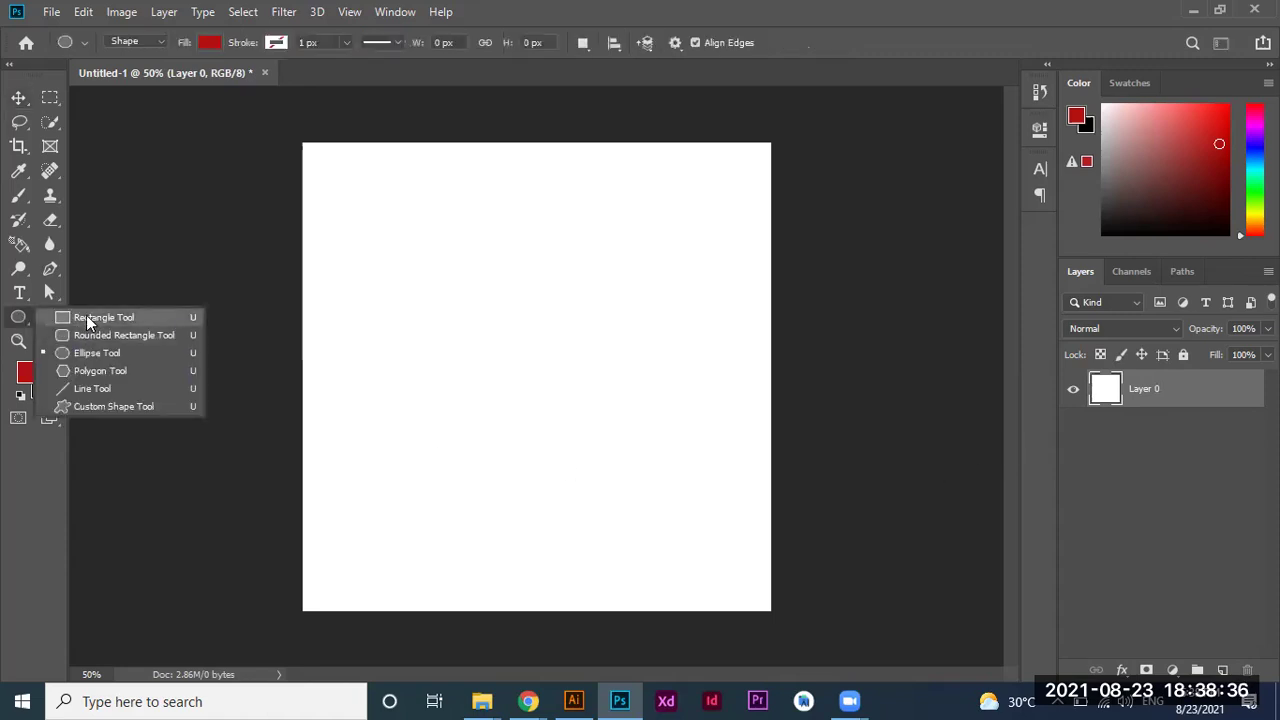
click(86, 315)
mouse_move(312, 214)
mouse_down()
mouse_move(531, 374)
mouse_move(691, 452)
mouse_up()
click(984, 121)
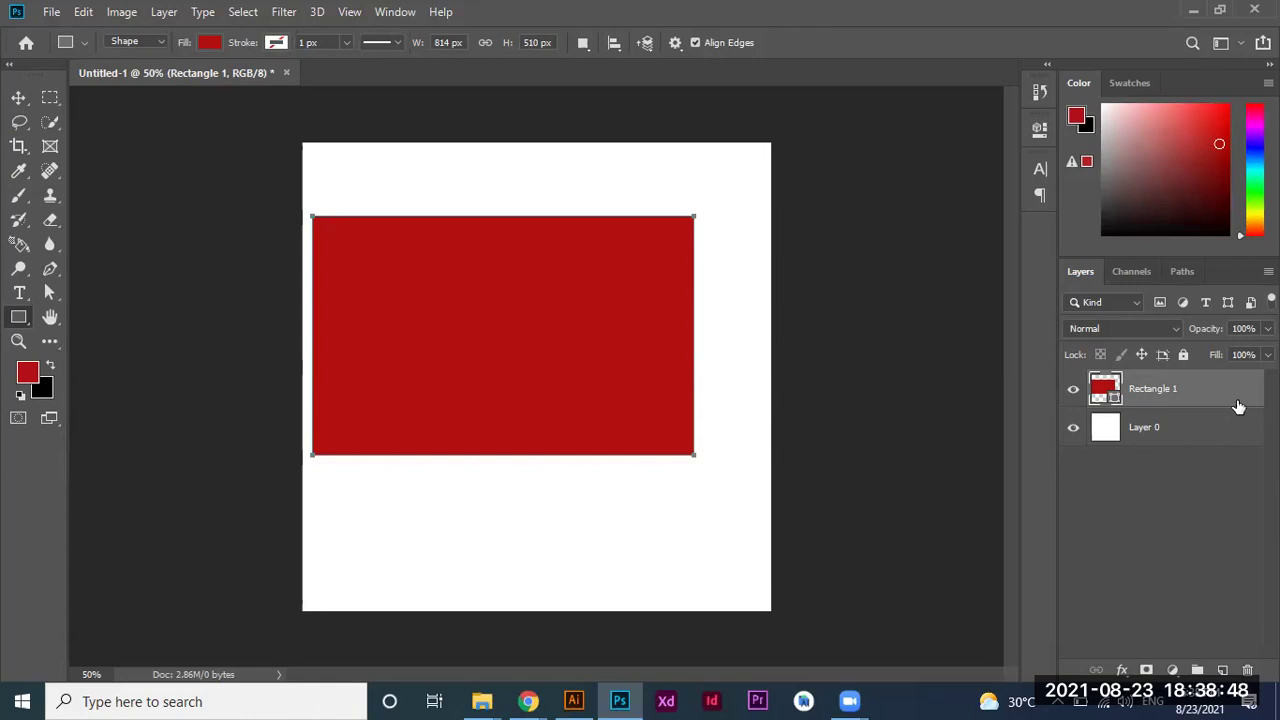
Select the Eraser and rasterize the Rectangle 1 layer.
click(48, 222)
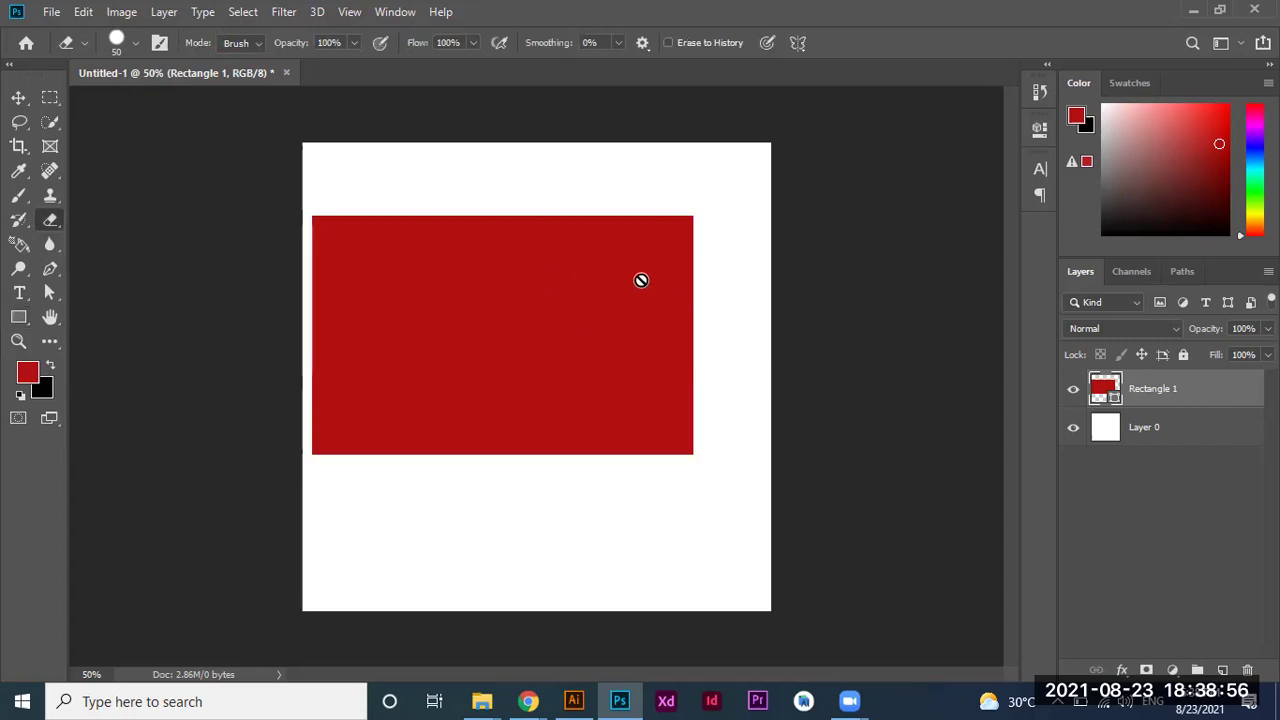
right_click(1184, 382)
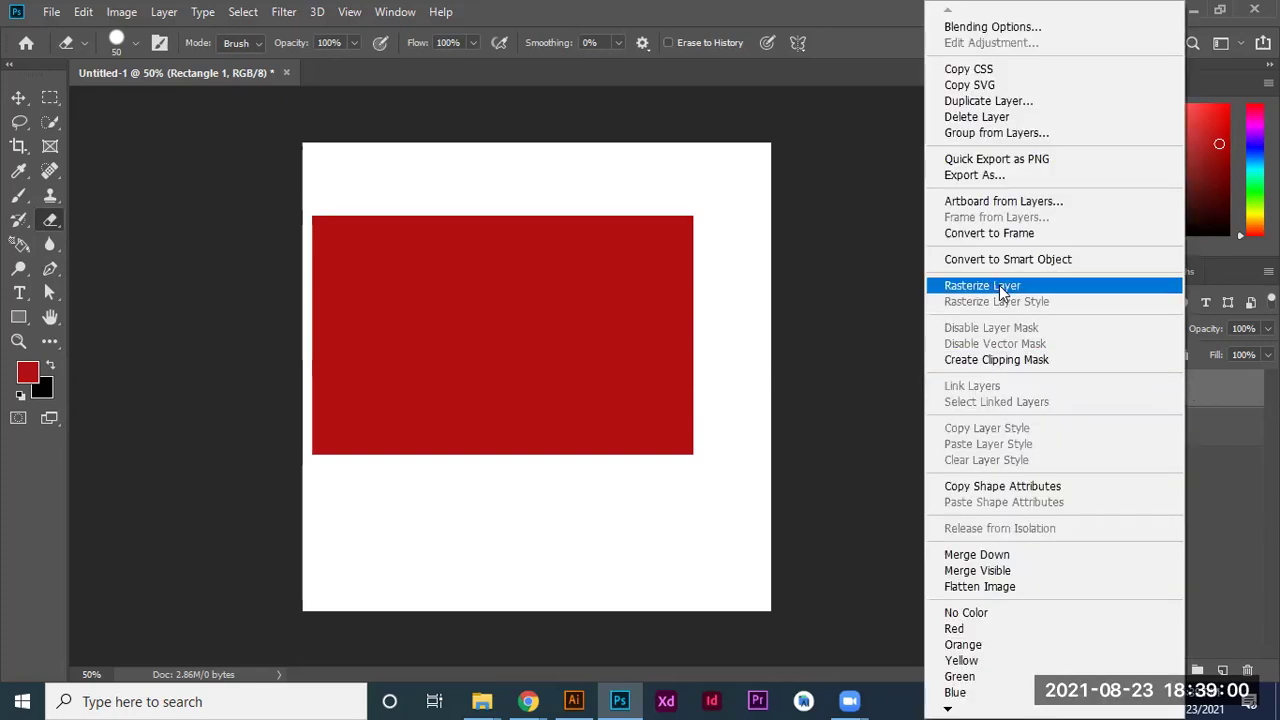
click(999, 285)
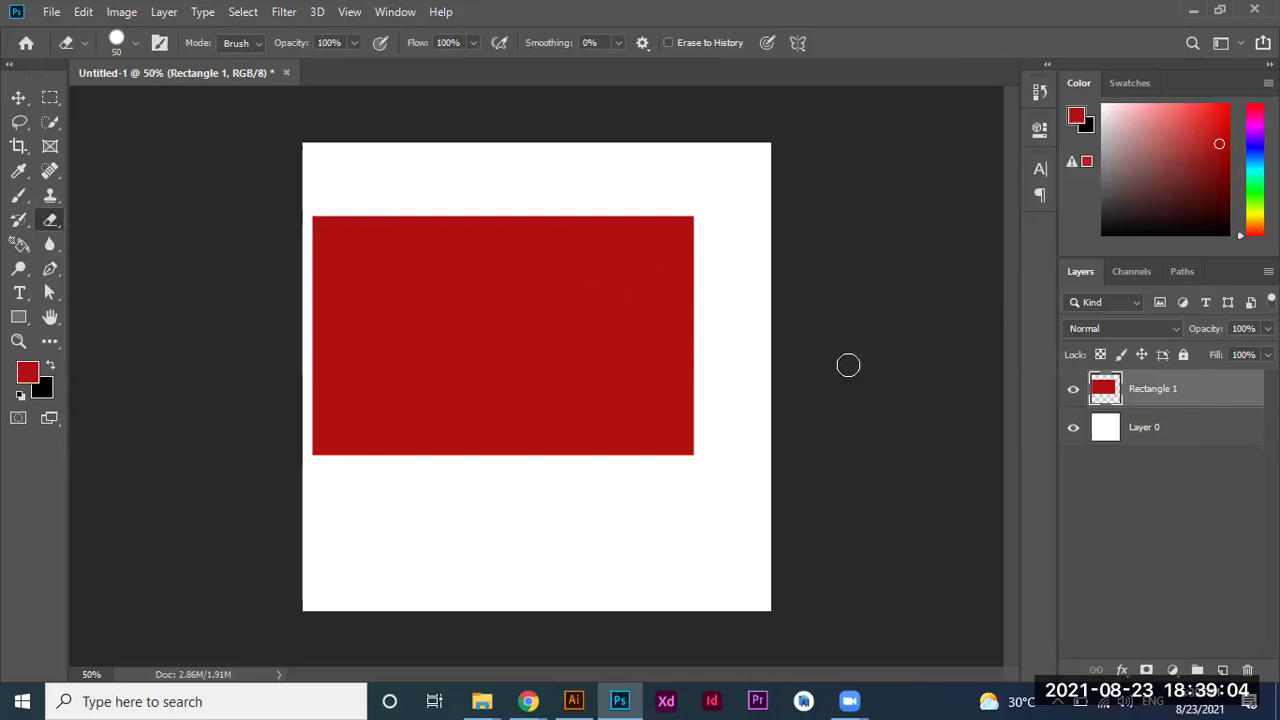
Erase several bands through the red rectangle, then undo the strokes and remove the layer.
mouse_move(668, 222)
mouse_down()
mouse_move(700, 266)
mouse_move(680, 222)
mouse_up()
mouse_move(691, 294)
mouse_down()
mouse_move(523, 171)
mouse_move(700, 334)
mouse_up()
mouse_move(497, 325)
mouse_down()
mouse_move(690, 330)
mouse_move(650, 450)
mouse_up()
drag(570, 450, 350, 255)
drag(485, 344, 386, 280)
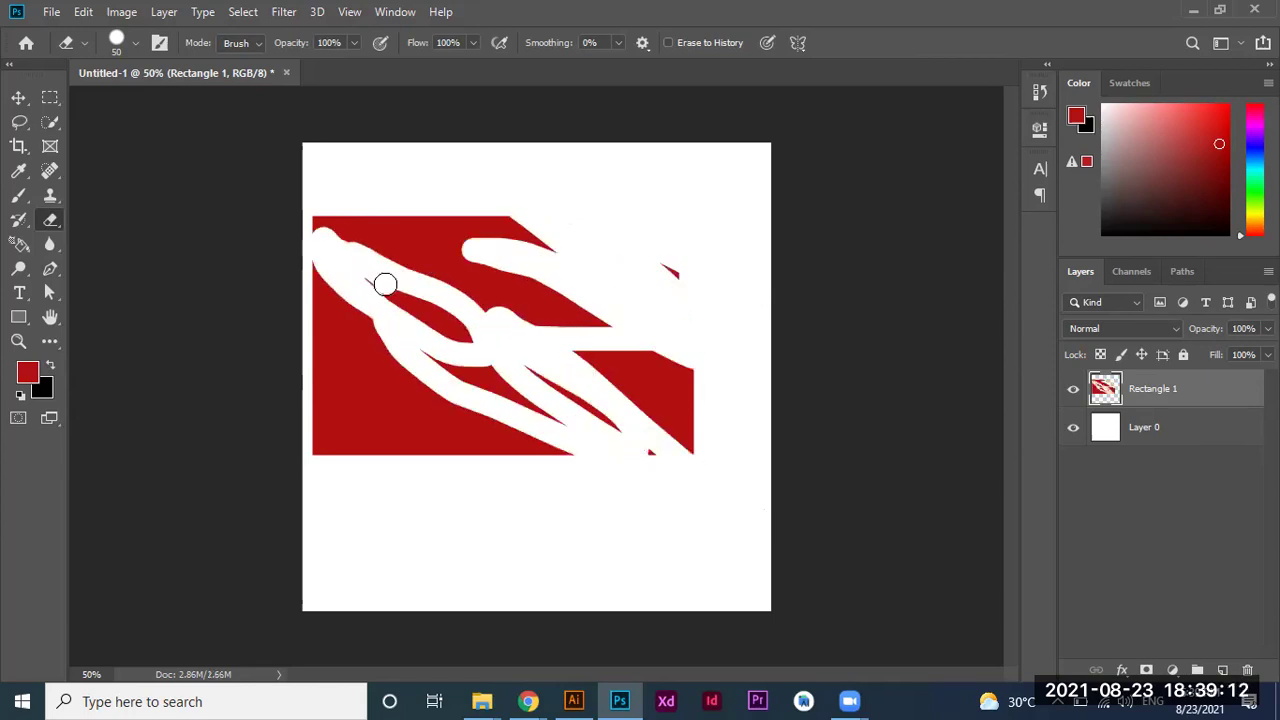
key(ctrl+z)
key(ctrl+z)
key(ctrl+z)
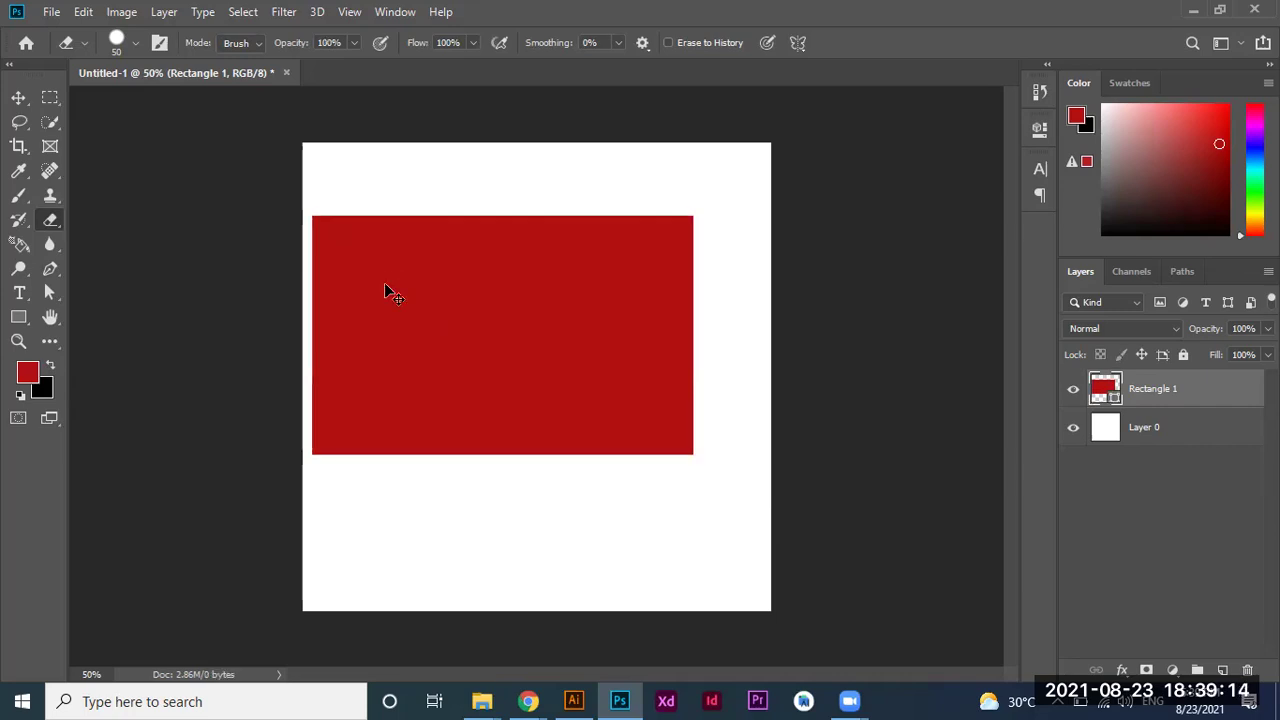
key(ctrl+z)
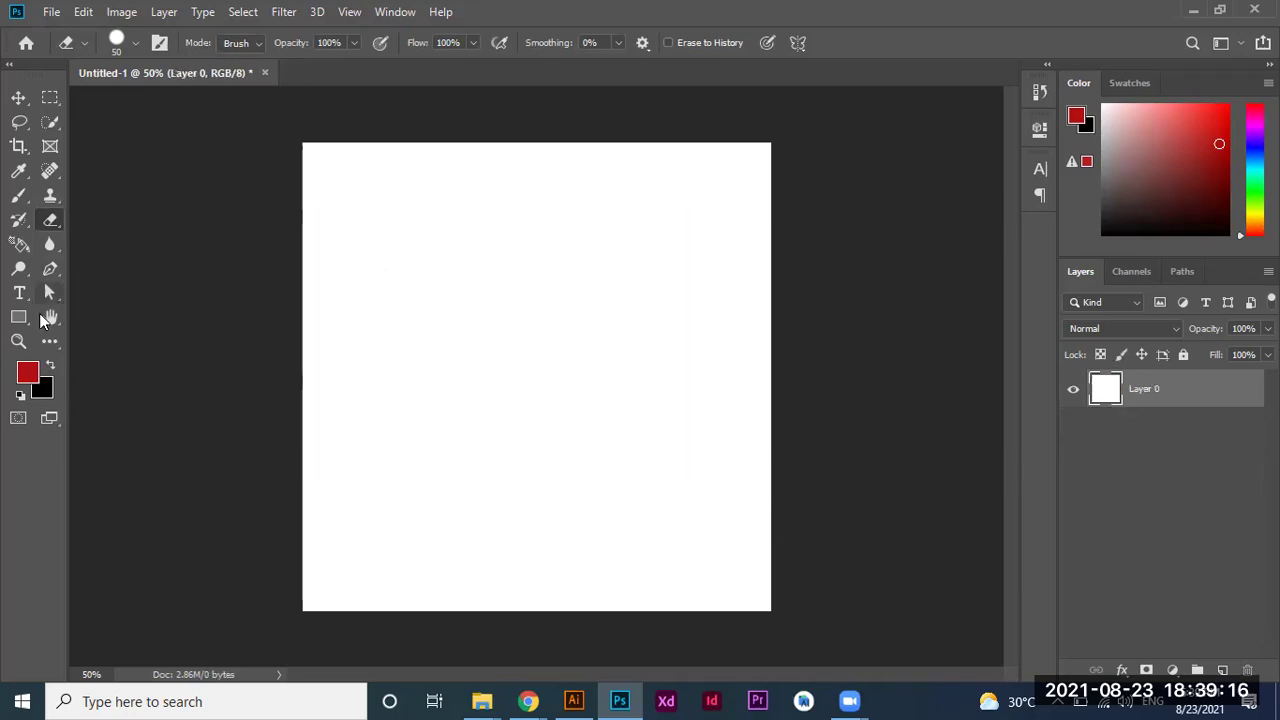
Draw a red rectangle across the upper canvas with the Rectangle Tool.
click(18, 317)
click(64, 317)
drag(330, 232, 682, 491)
drag(634, 434, 669, 415)
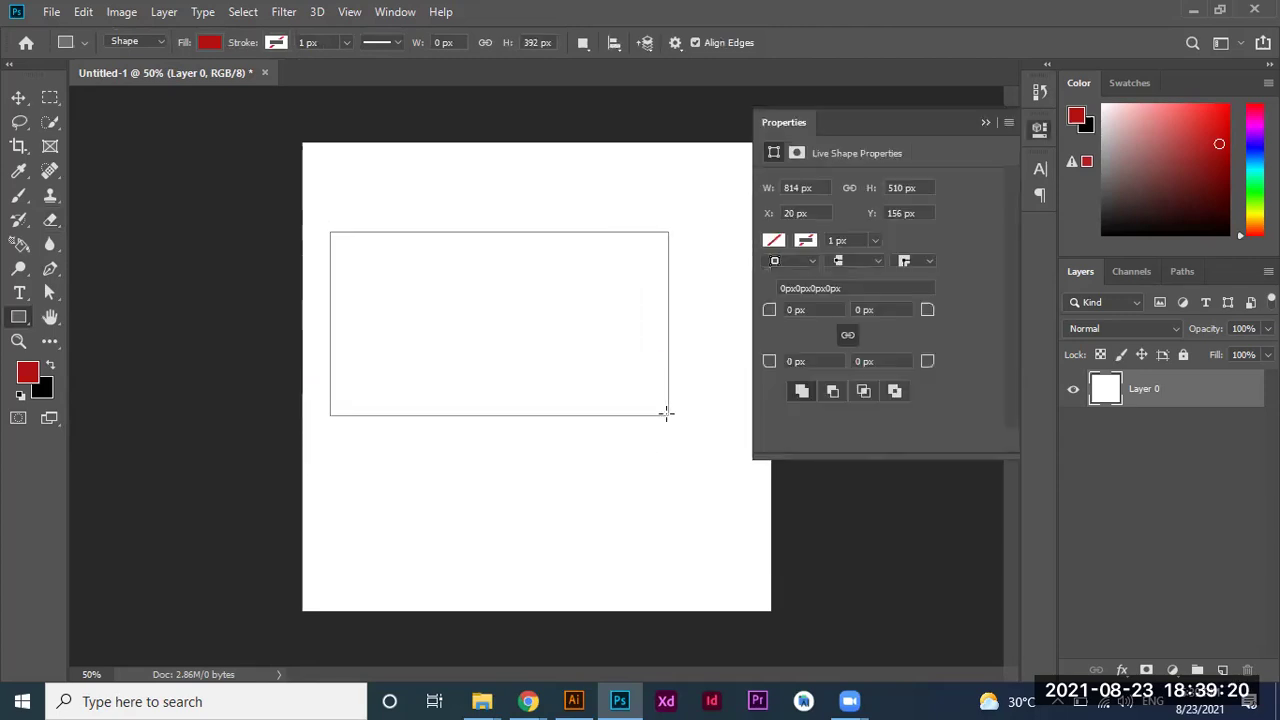
click(985, 123)
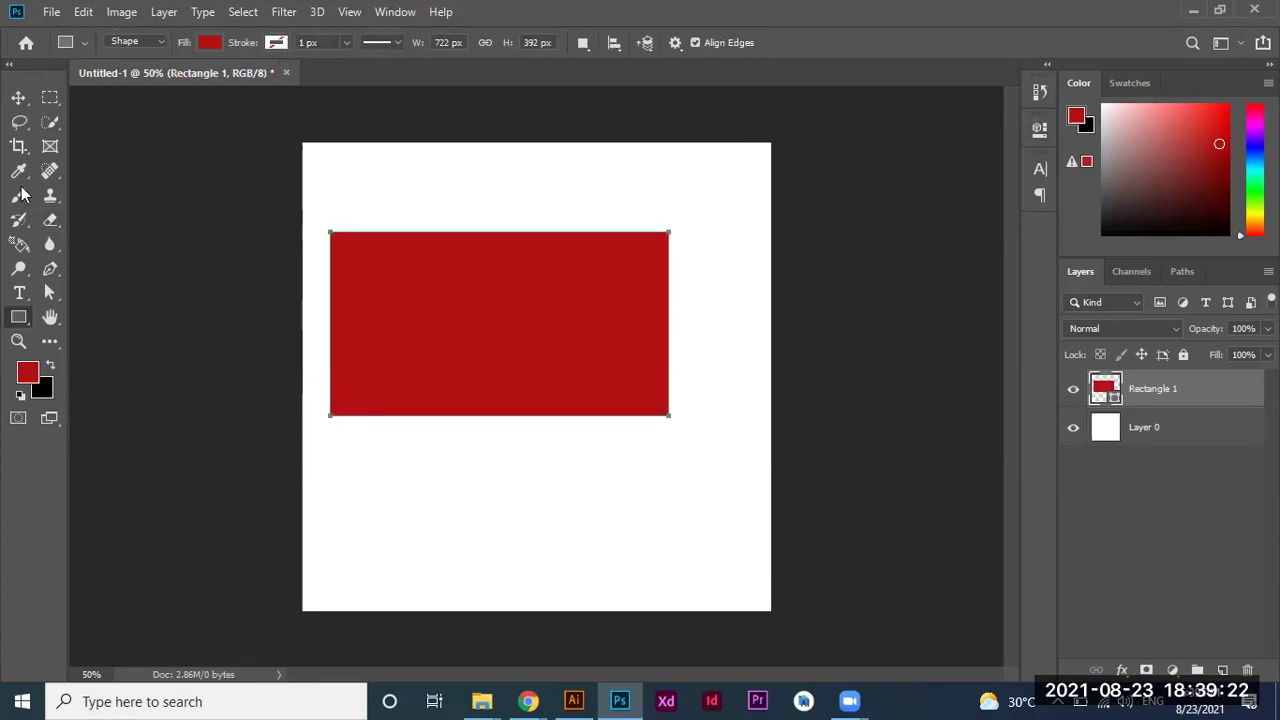
Set the foreground colour to bright green 11e816 and rasterize the Rectangle 1 layer.
click(22, 197)
click(90, 195)
click(28, 372)
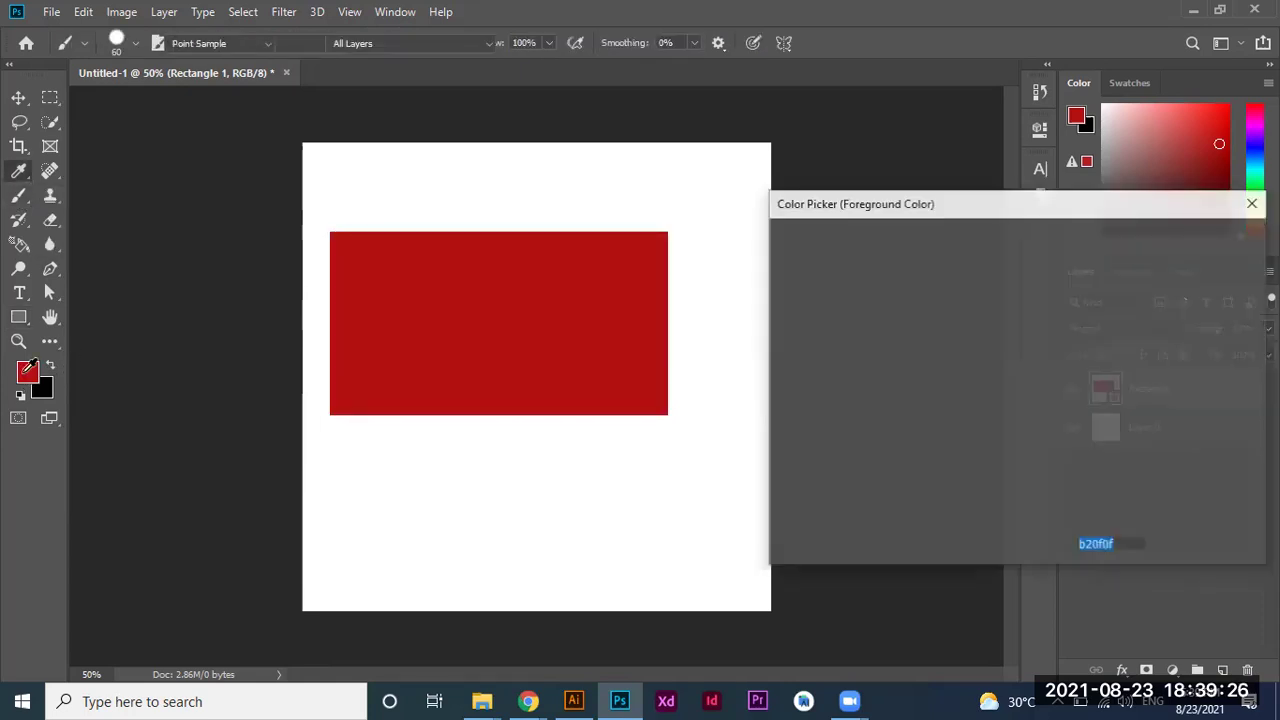
click(1037, 405)
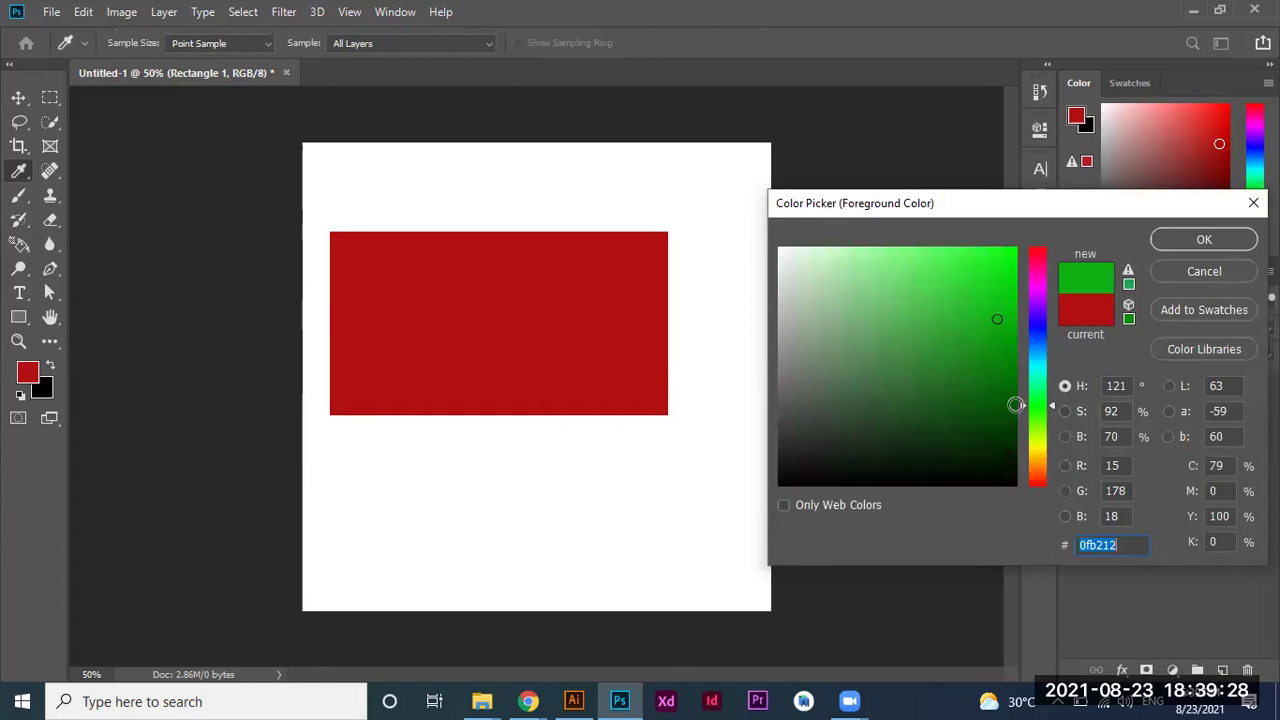
click(998, 268)
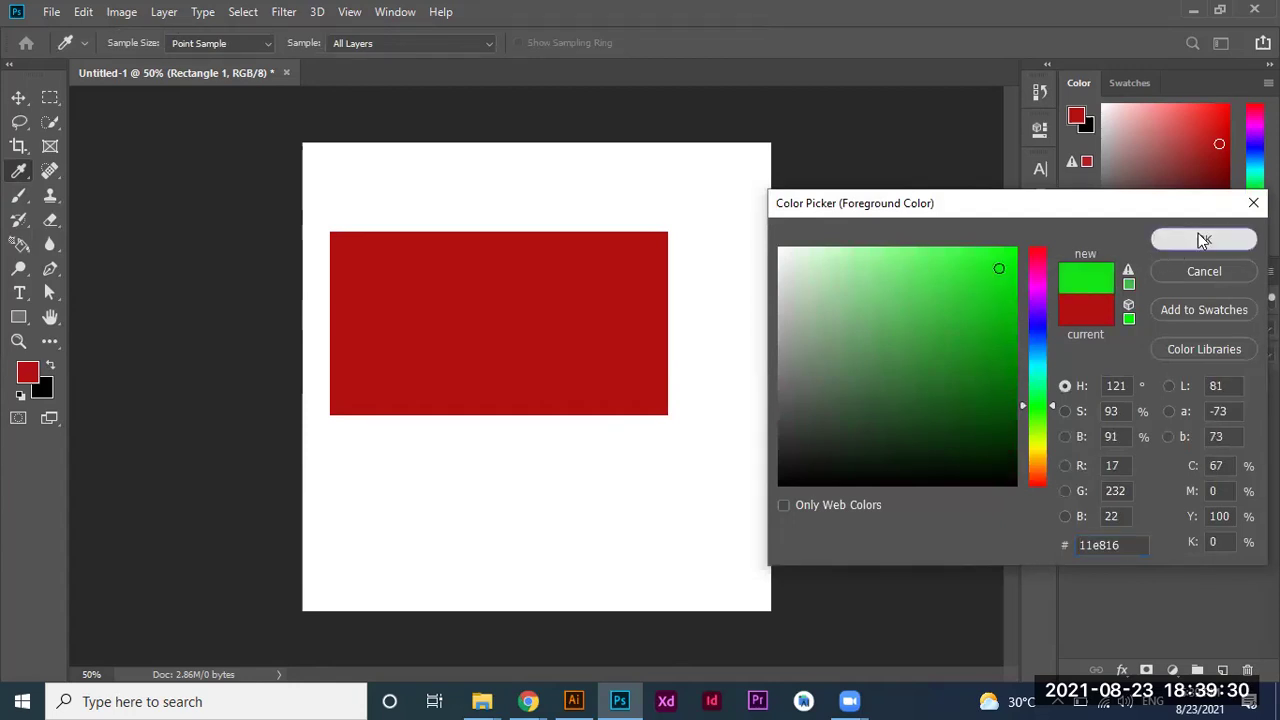
click(1203, 241)
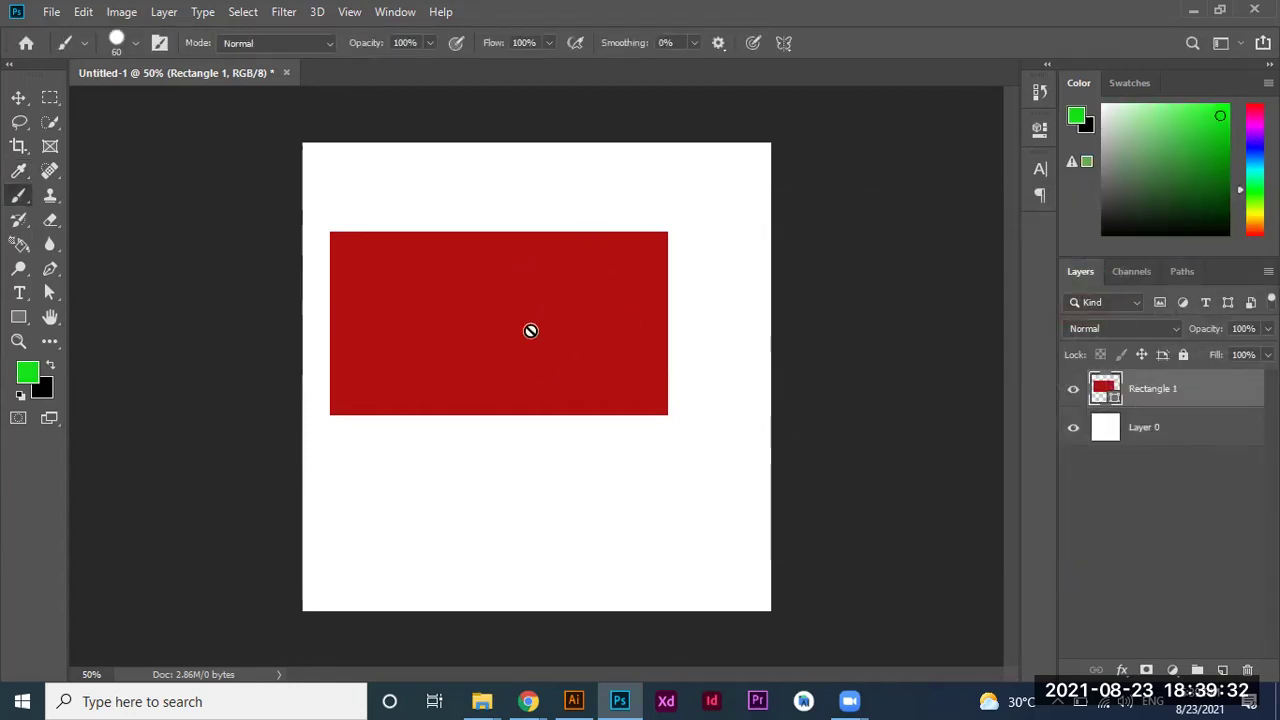
right_click(1188, 405)
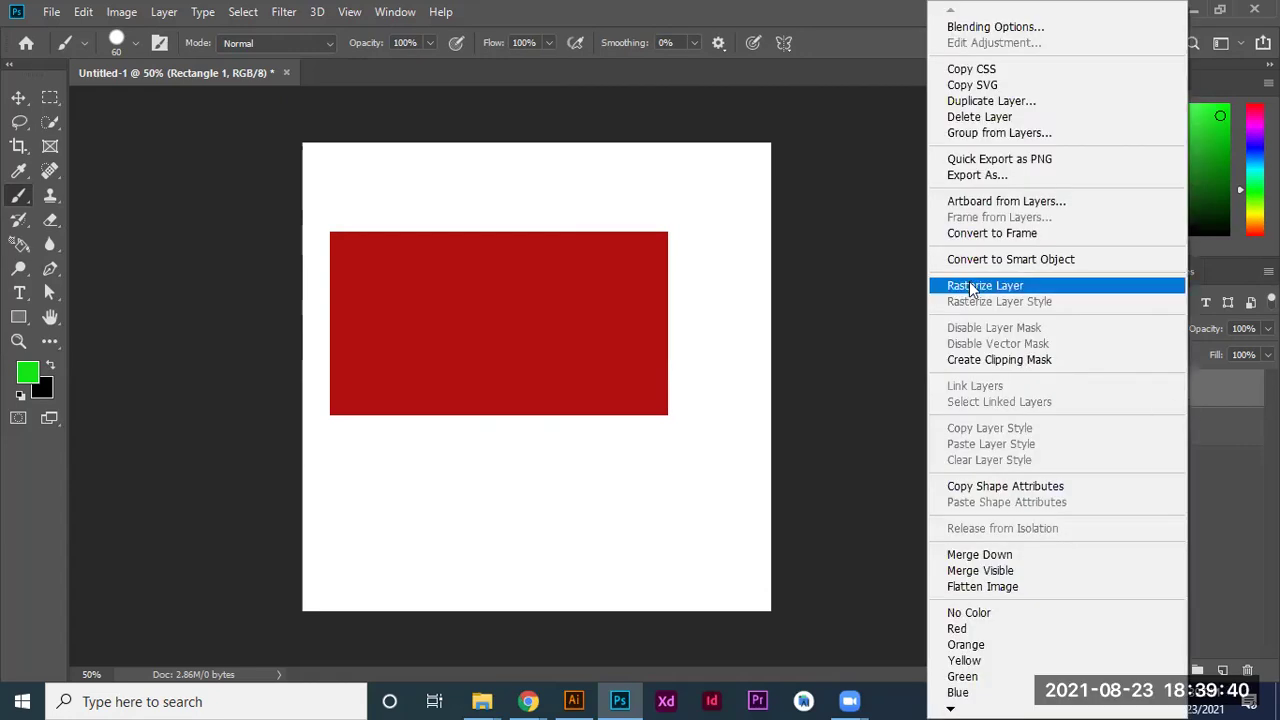
click(970, 288)
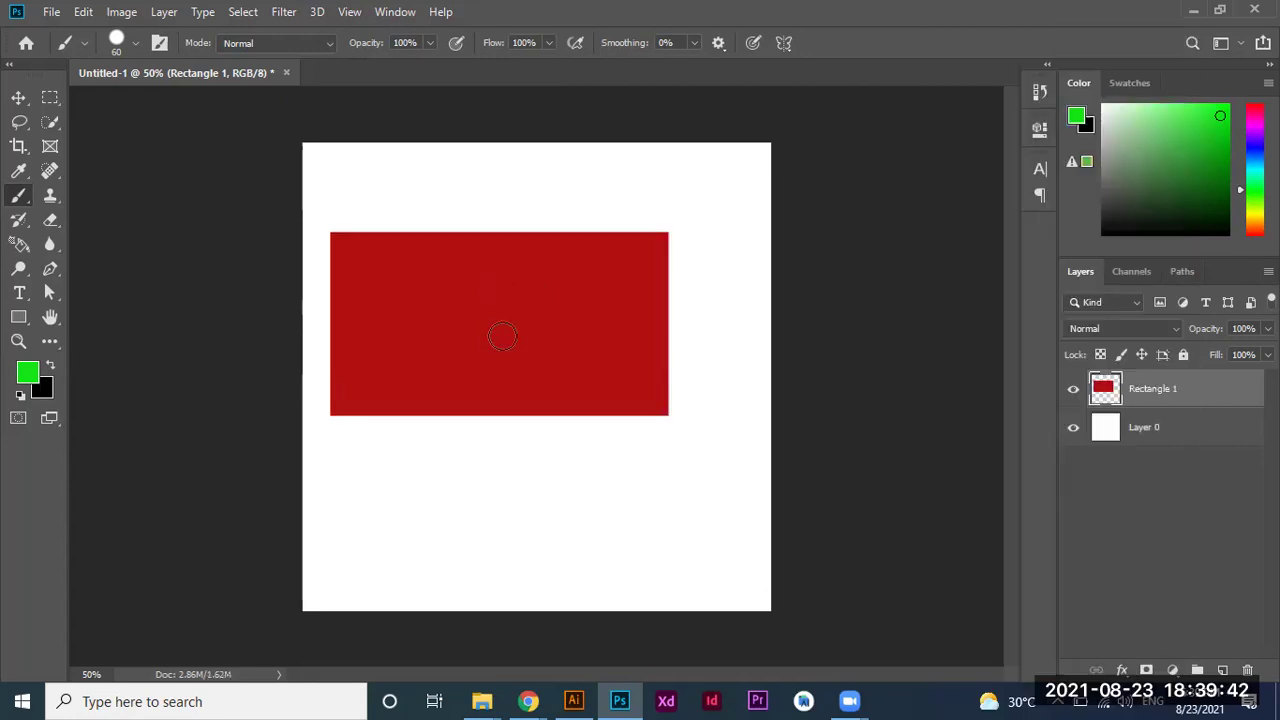
Scribble thick bright-green brush strokes over the red rectangle and canvas, then undo them.
mouse_move(540, 256)
mouse_down()
mouse_move(631, 326)
mouse_move(497, 214)
mouse_move(673, 266)
mouse_move(471, 286)
mouse_move(443, 160)
mouse_move(694, 591)
mouse_move(508, 537)
mouse_up()
mouse_move(403, 427)
mouse_down()
mouse_move(614, 434)
mouse_move(400, 294)
mouse_move(429, 177)
mouse_move(671, 258)
mouse_move(697, 206)
mouse_up()
drag(354, 528, 372, 310)
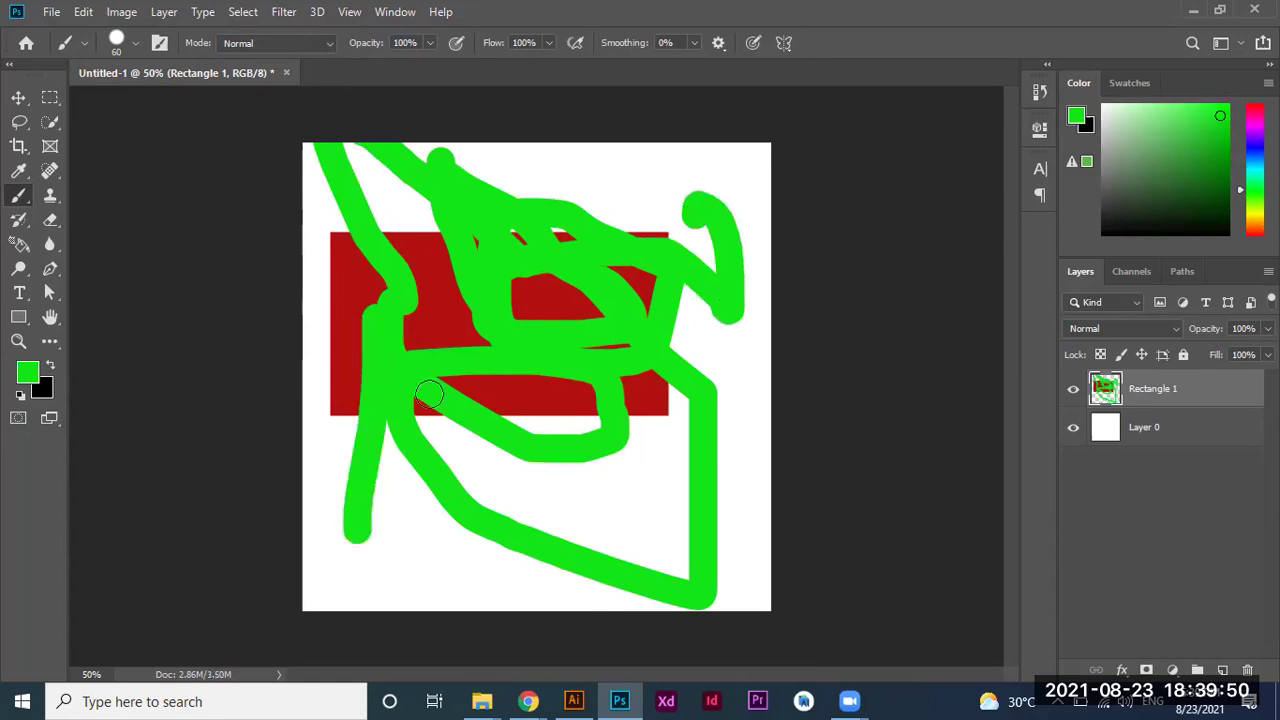
drag(428, 394, 488, 495)
drag(384, 476, 465, 400)
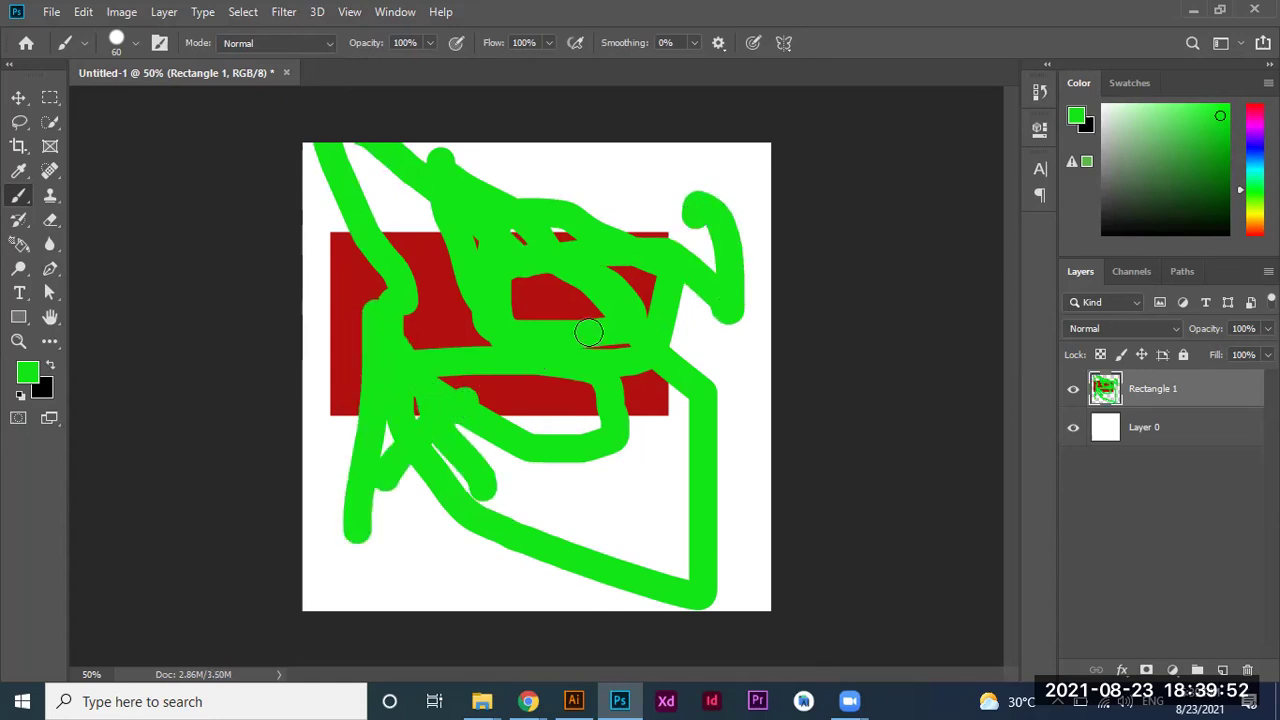
drag(612, 522, 618, 390)
mouse_move(605, 338)
mouse_down()
mouse_move(755, 335)
mouse_move(660, 385)
mouse_up()
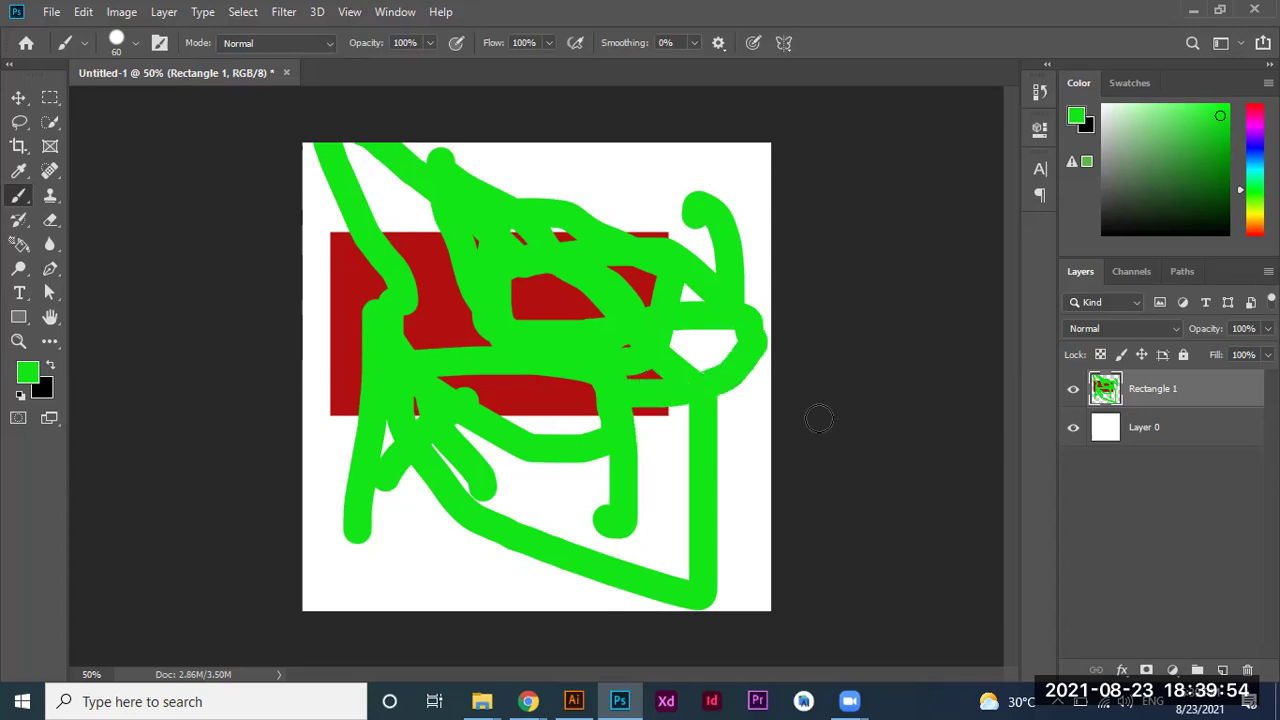
drag(818, 418, 705, 380)
drag(790, 455, 620, 463)
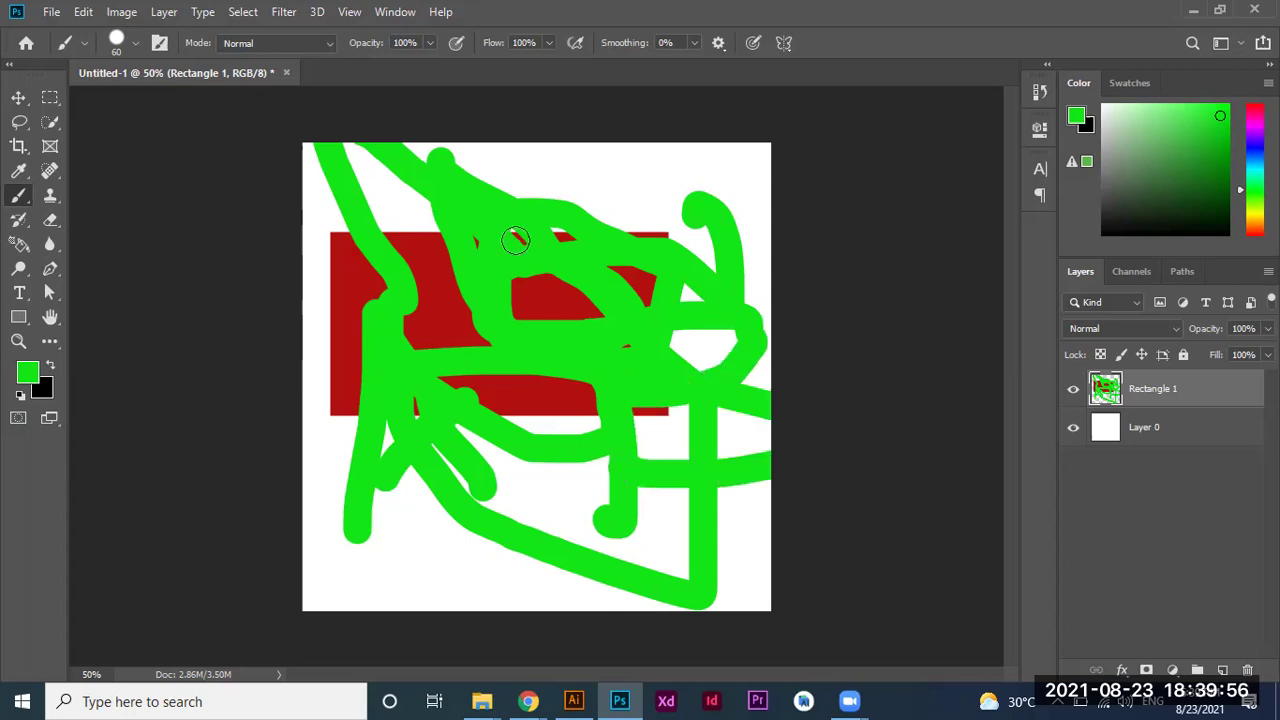
key(ctrl+z)
key(ctrl+z)
key(ctrl+z)
key(ctrl+z)
key(ctrl+z)
key(ctrl+z)
key(ctrl+z)
key(ctrl+z)
key(ctrl+z)
key(ctrl+z)
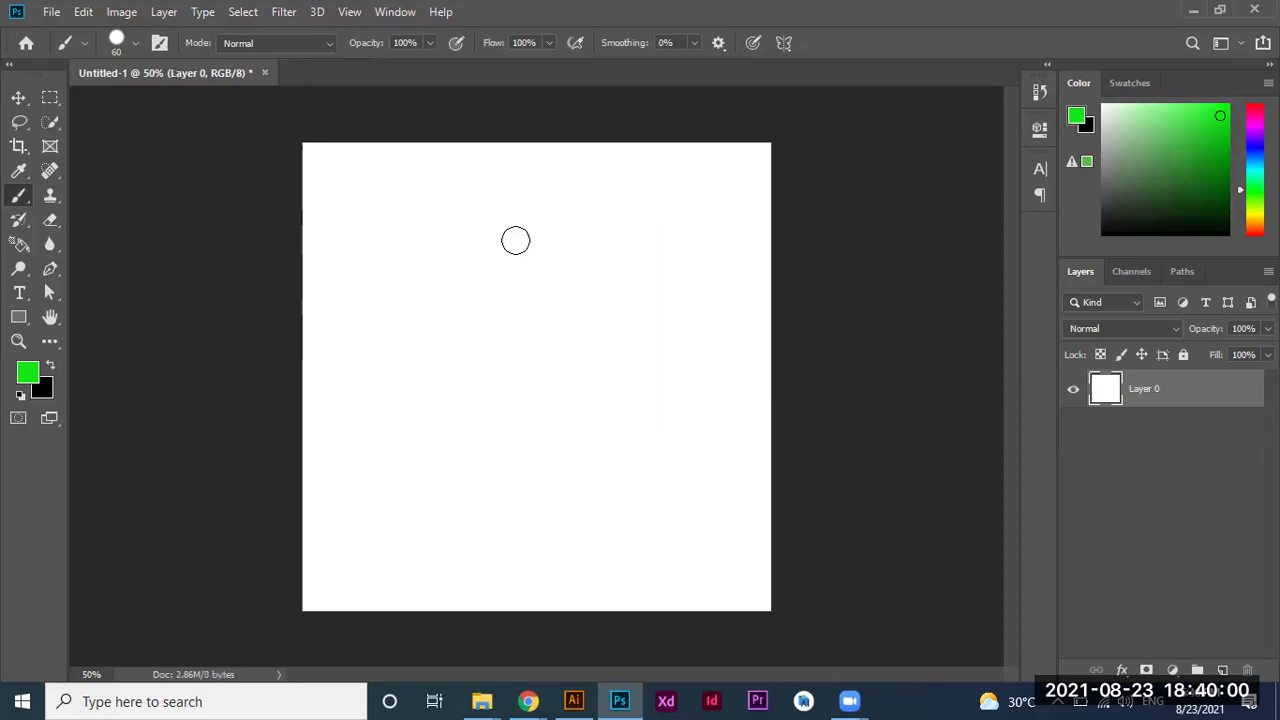
Draw a 684 × 518 px red rectangle in the upper canvas and add a white layer mask.
drag(18, 317, 80, 320)
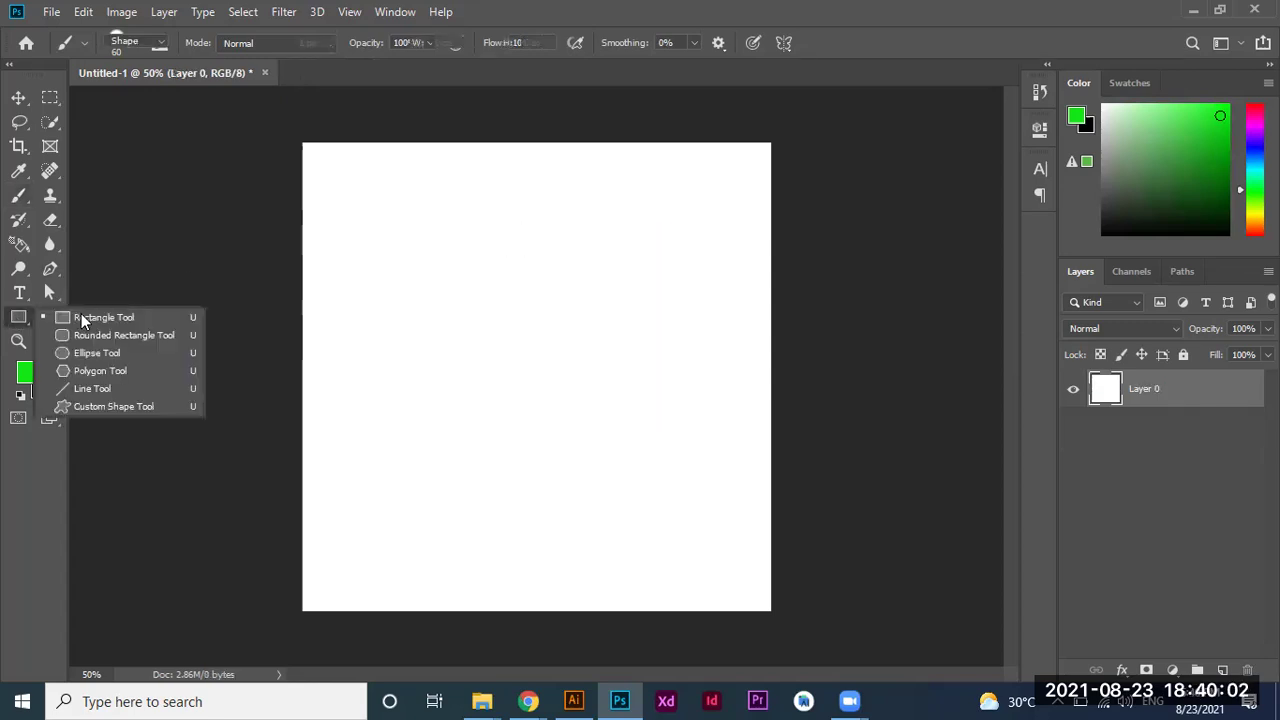
click(80, 320)
drag(374, 188, 694, 432)
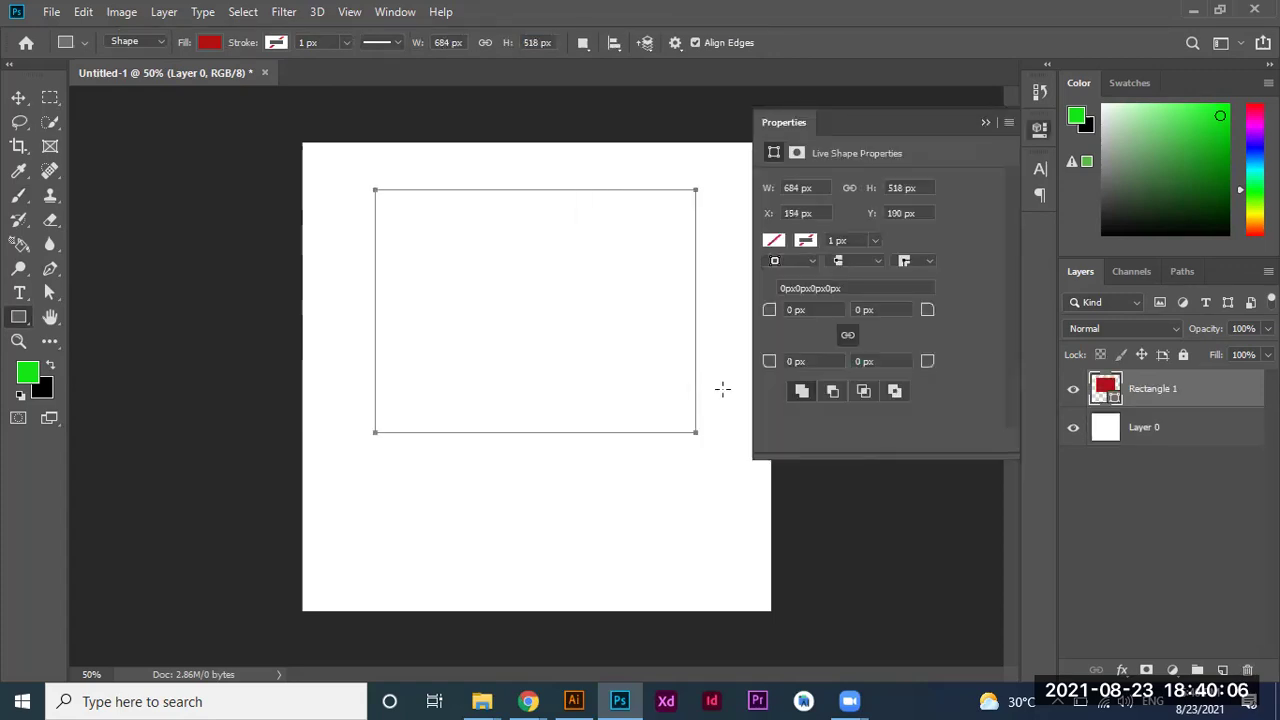
click(985, 121)
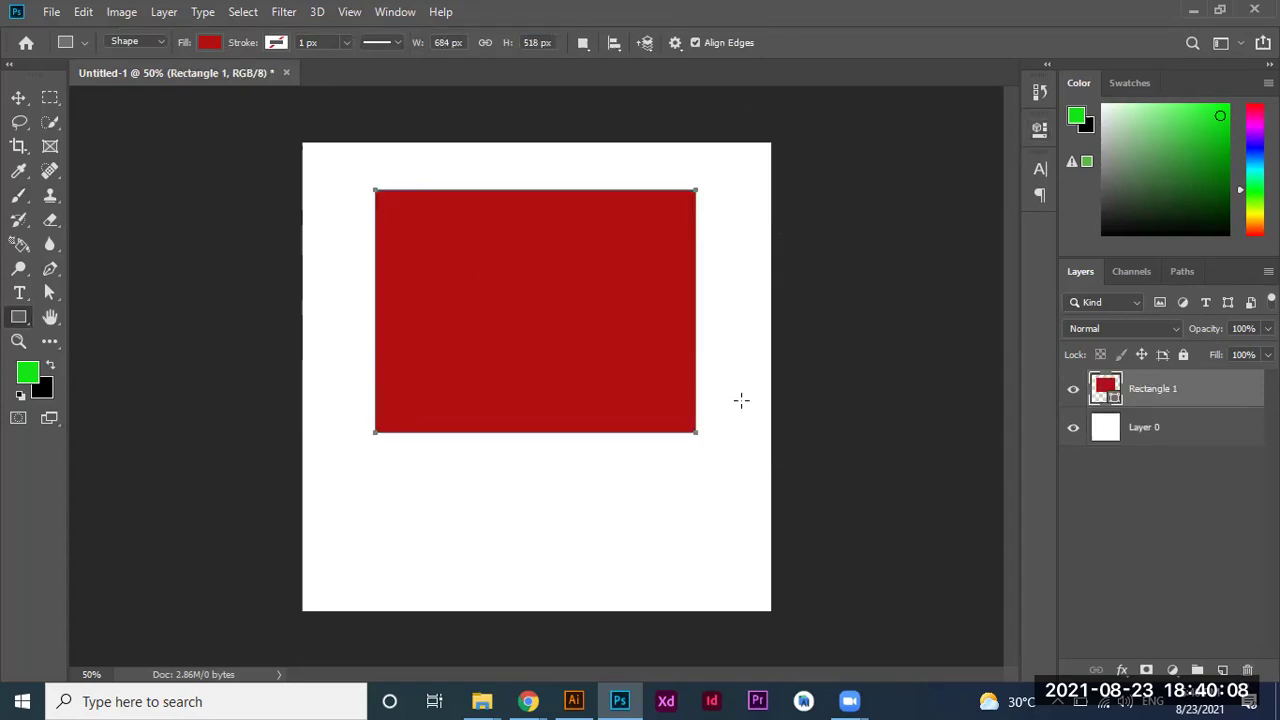
click(1146, 671)
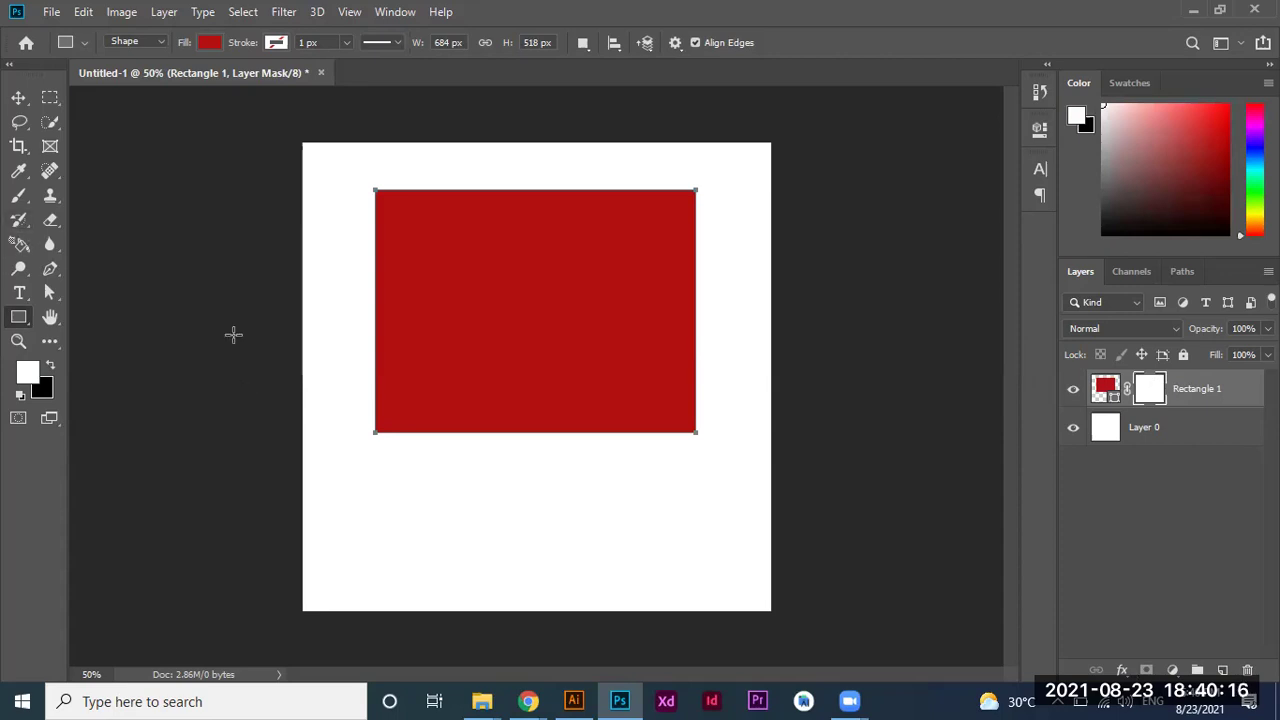
Select the Brush and set the foreground colour to a saturated blue.
click(27, 203)
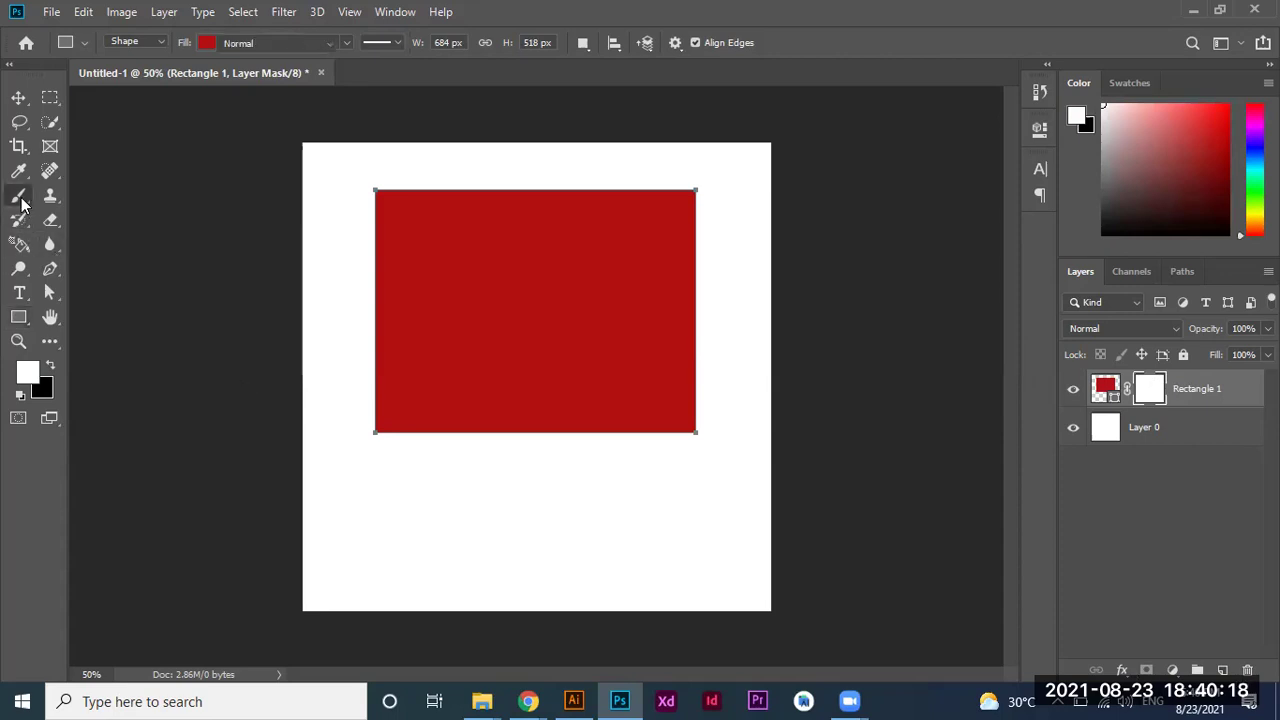
click(90, 197)
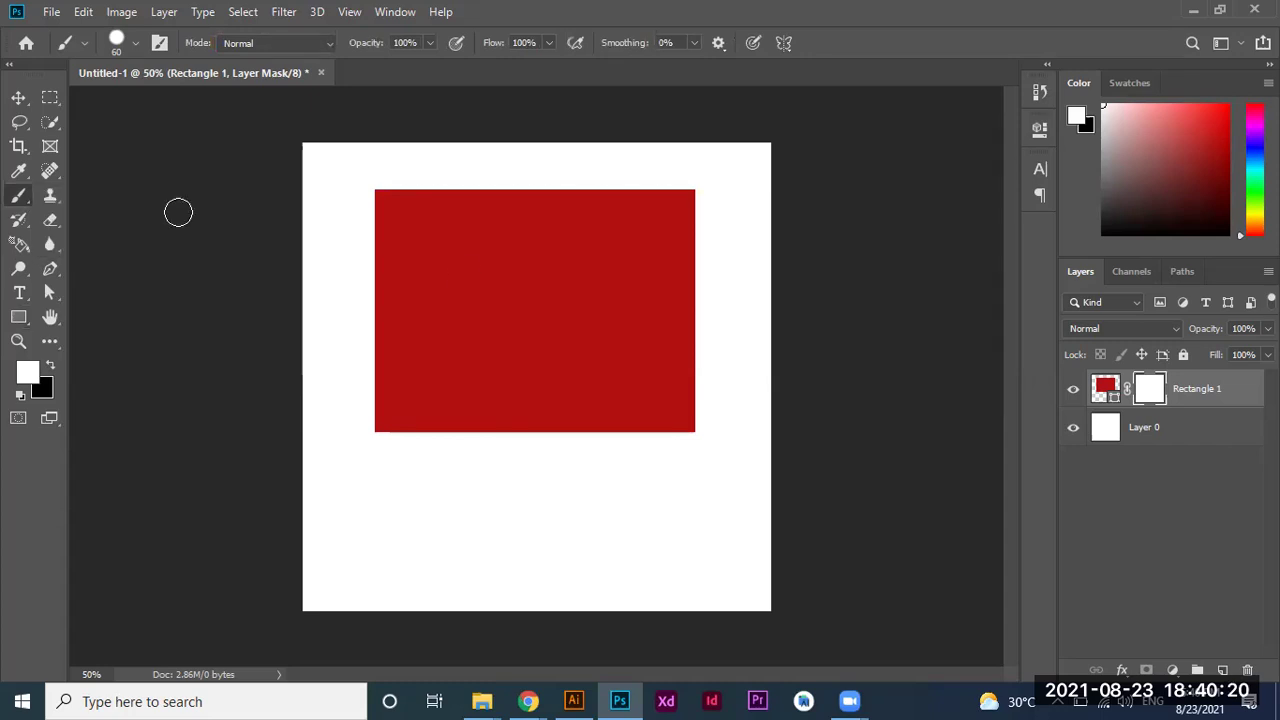
click(29, 378)
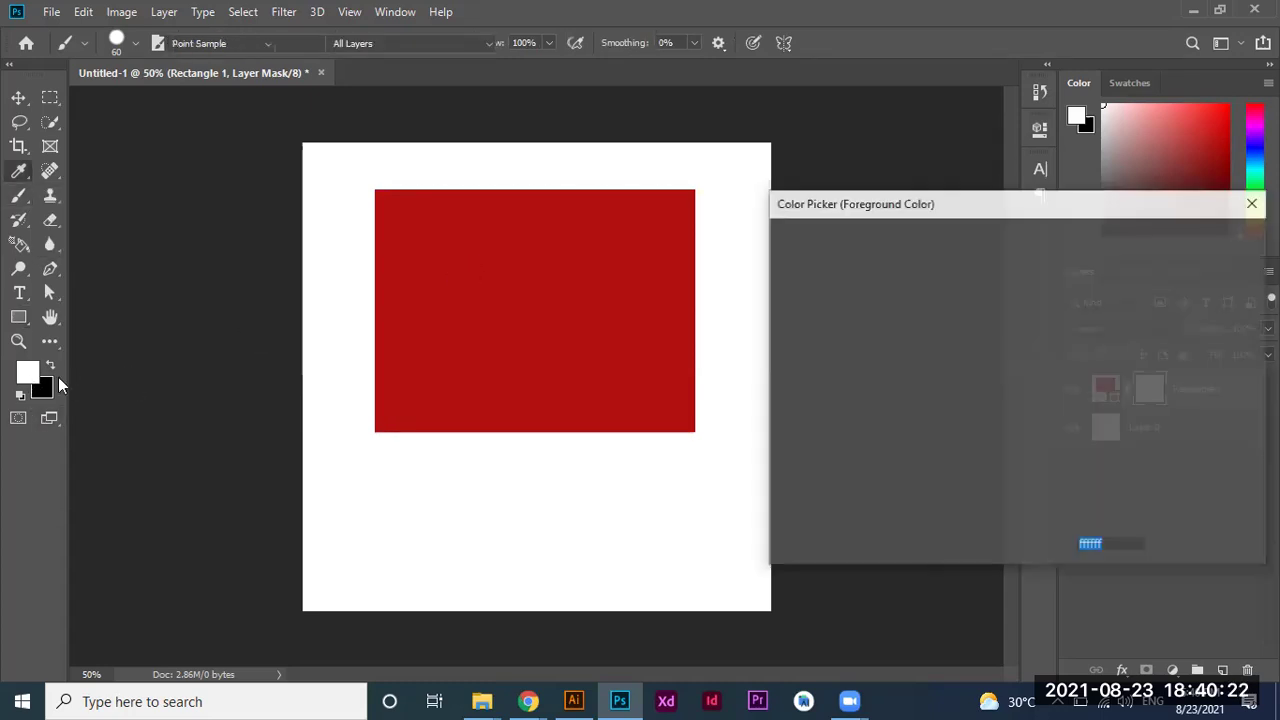
click(1030, 388)
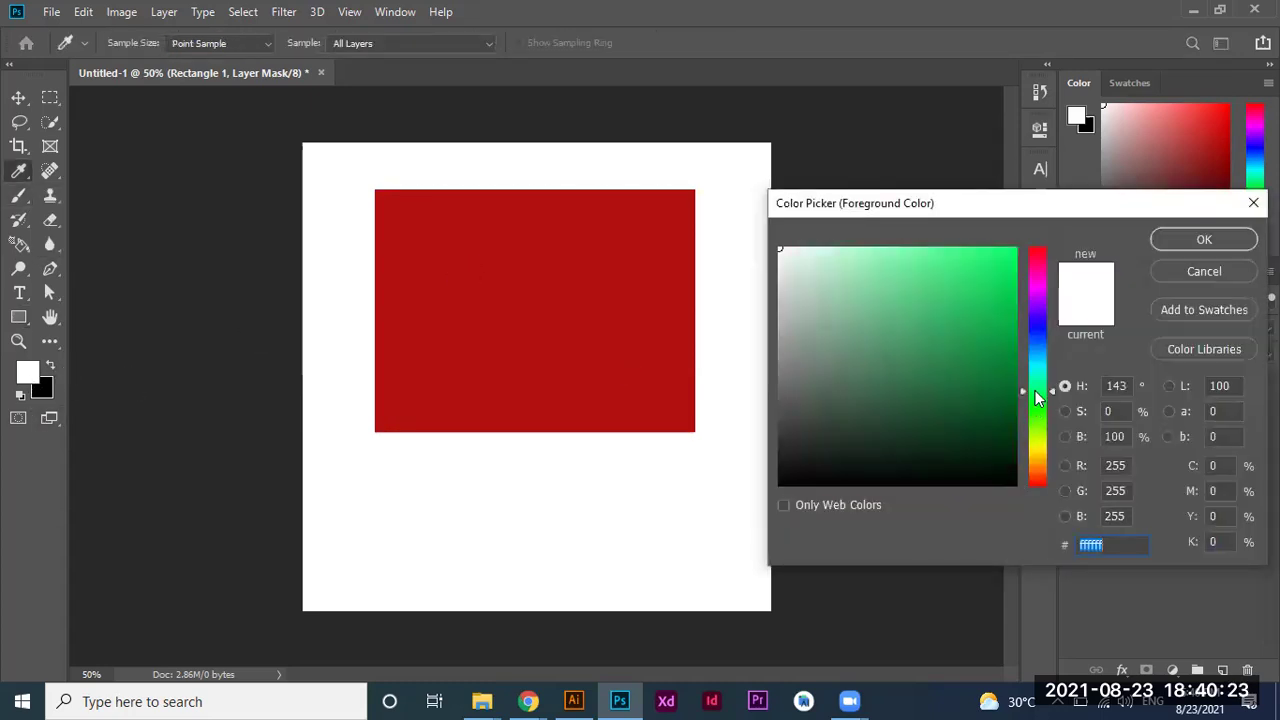
click(1033, 332)
click(1006, 268)
click(1233, 247)
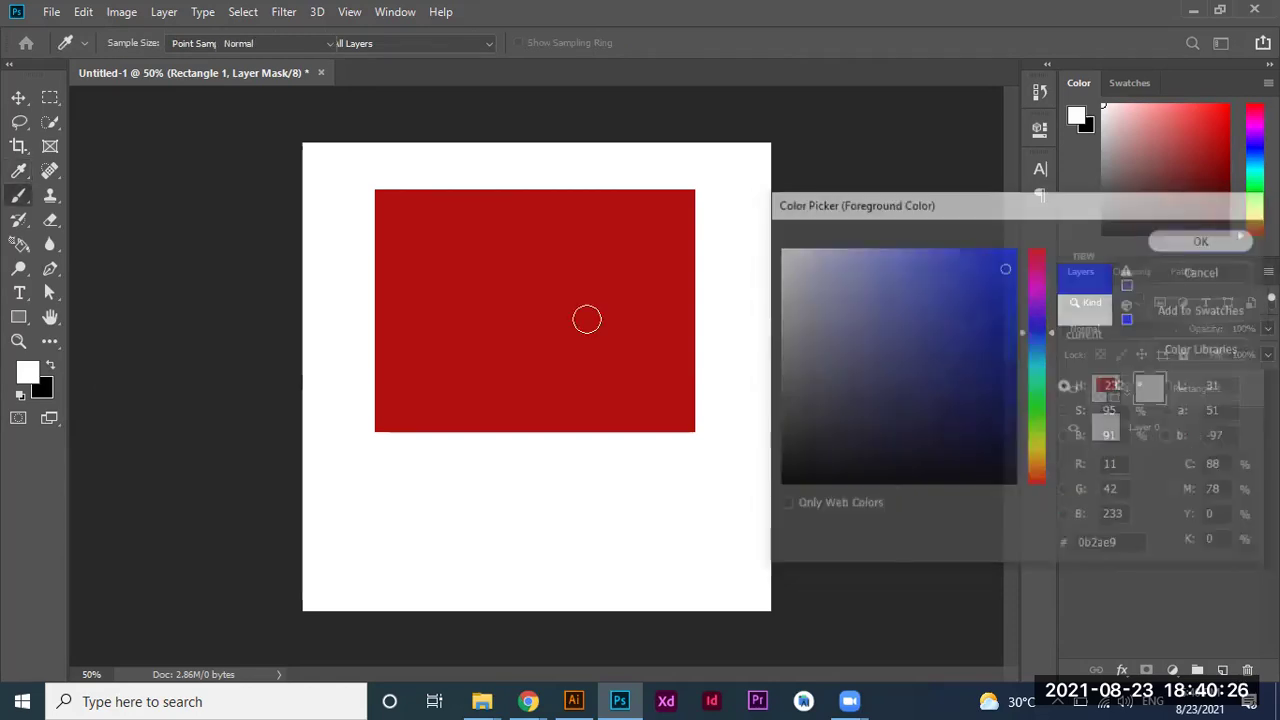
Brush over the rectangle's mask near its top-right corner, then undo that painting.
key(b)
drag(594, 240, 634, 283)
mouse_move(618, 226)
mouse_down()
mouse_move(678, 181)
mouse_move(700, 286)
mouse_move(663, 280)
mouse_up()
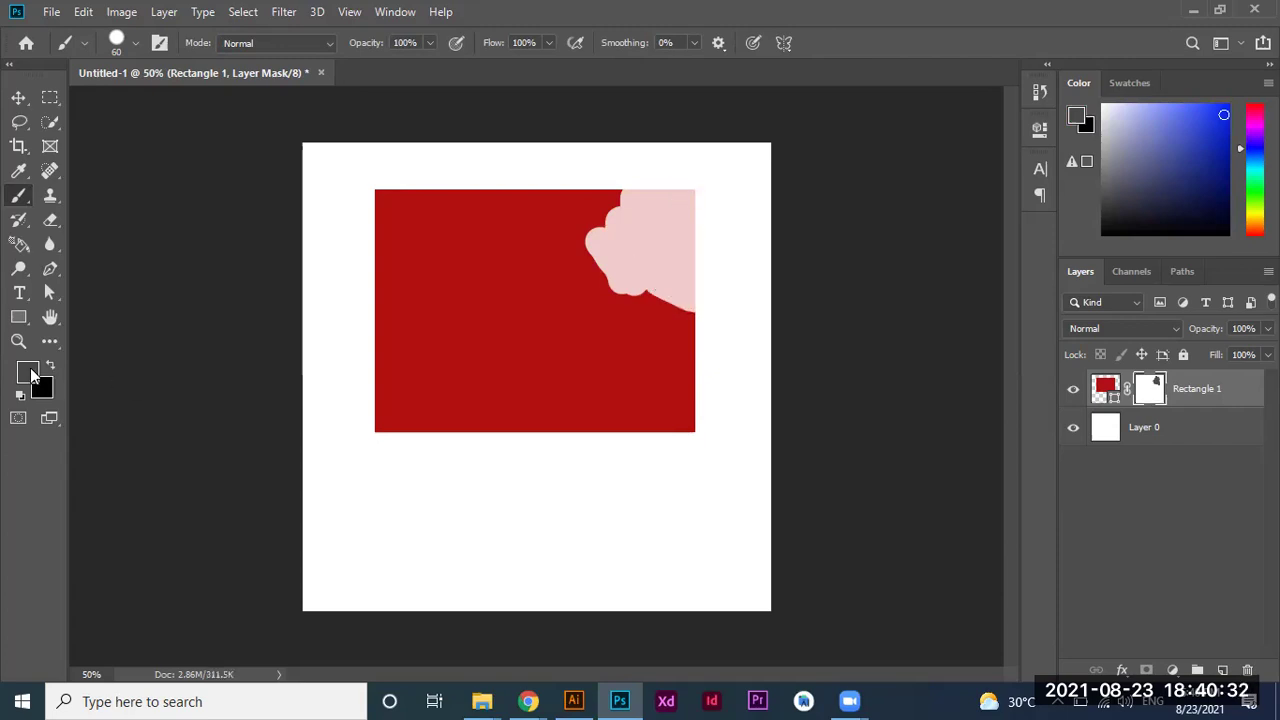
click(661, 293)
key(alt+BackSpace)
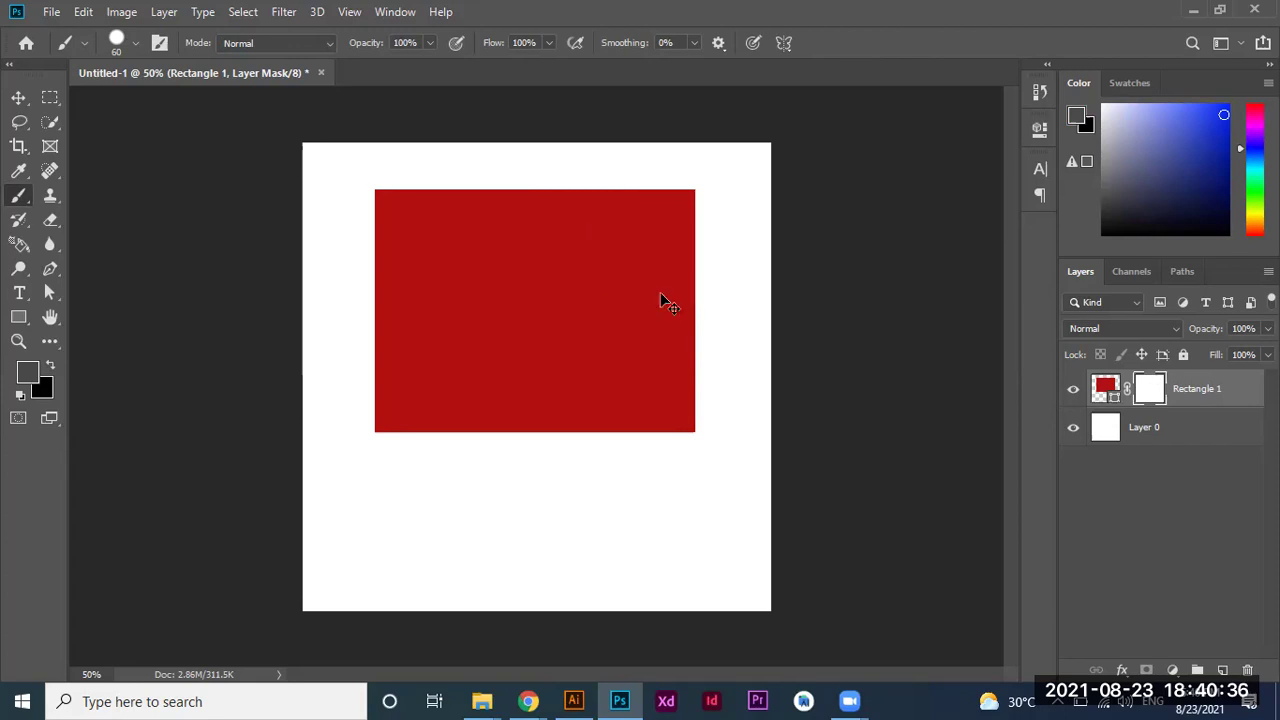
Change the foreground colour to pure white ffffff with the Brush active.
click(24, 376)
click(779, 253)
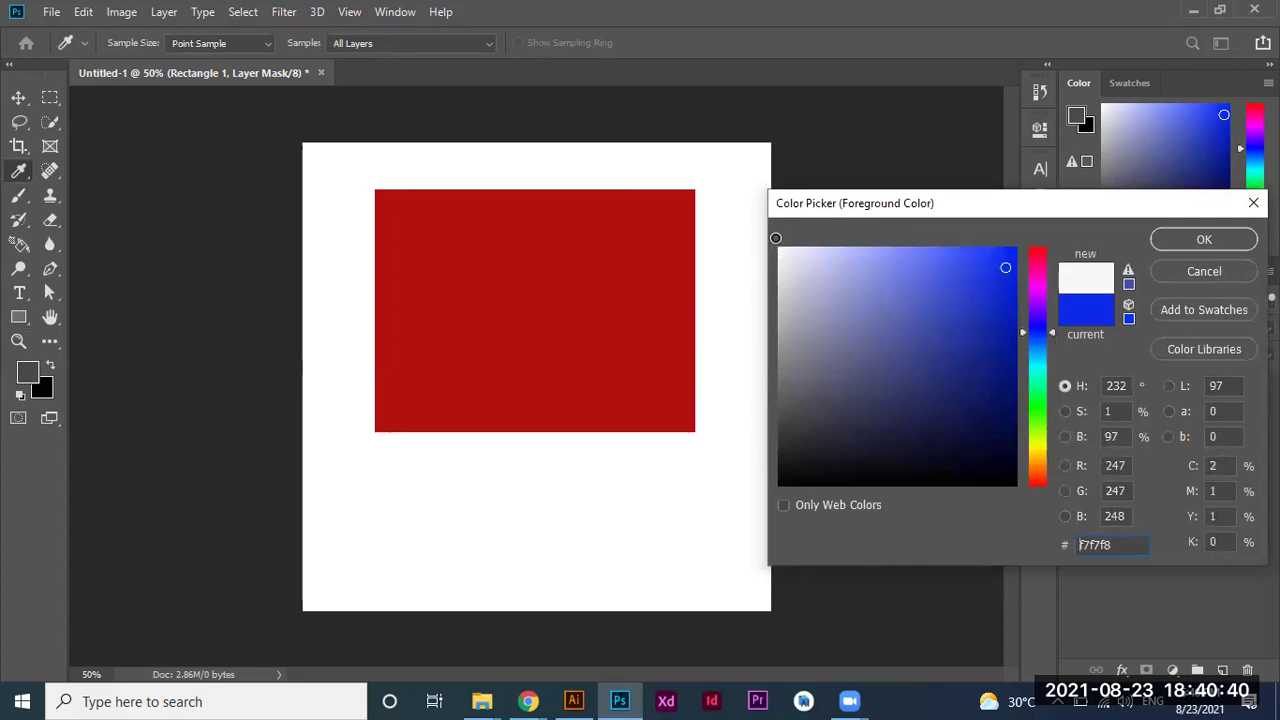
click(1204, 239)
key(b)
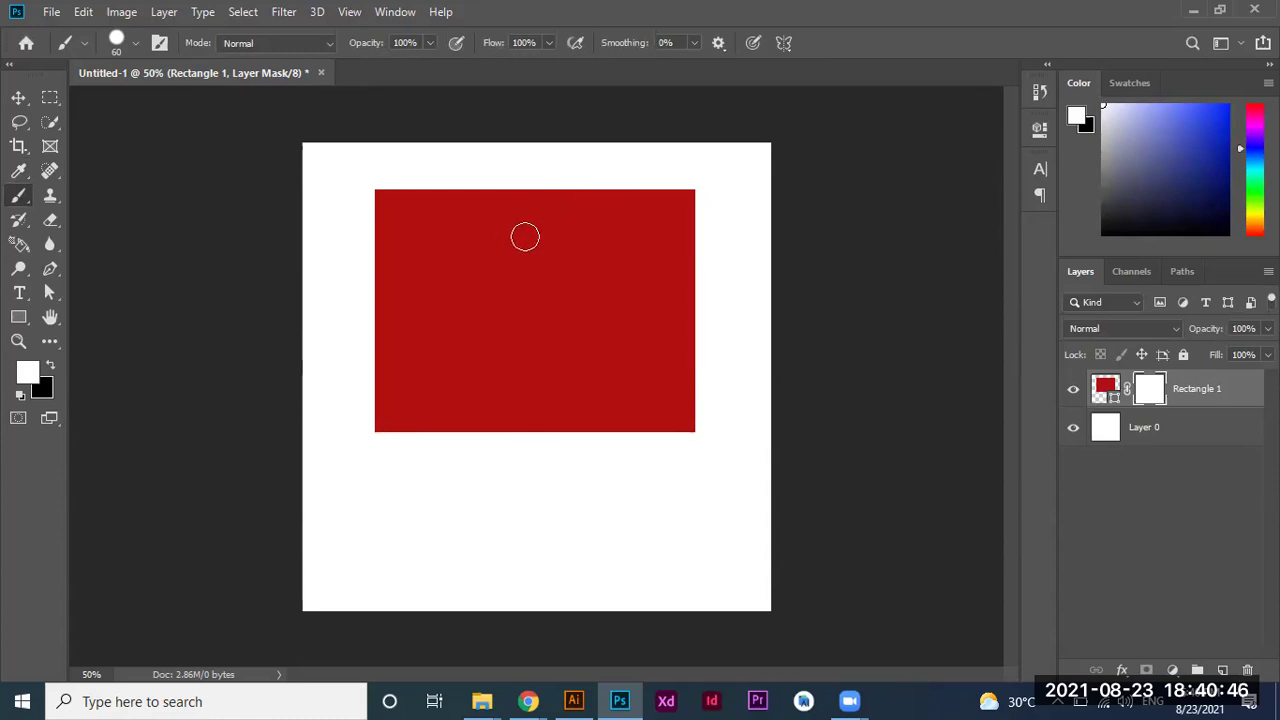
Paint black on the mask to hide a diagonal chunk along the rectangle's top.
key(x)
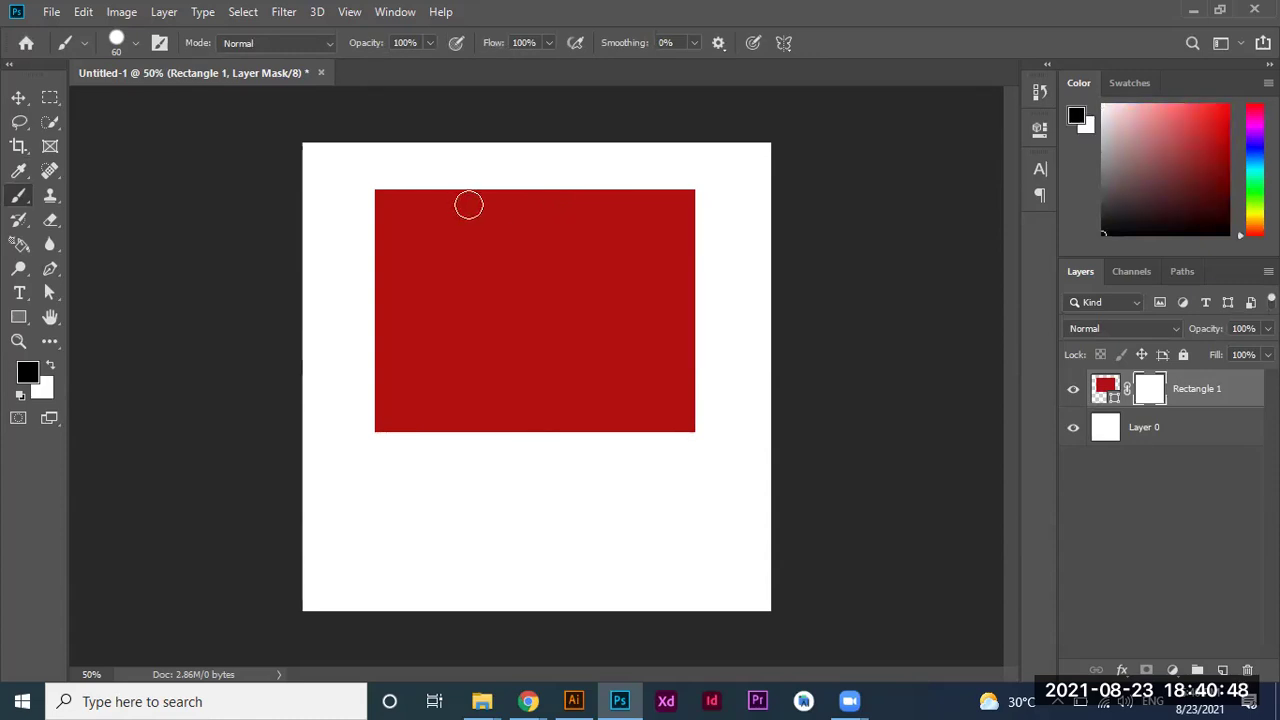
mouse_move(606, 260)
mouse_down()
mouse_move(548, 212)
mouse_move(684, 195)
mouse_move(692, 316)
mouse_move(654, 220)
mouse_move(603, 206)
mouse_move(653, 248)
mouse_move(657, 214)
mouse_move(665, 244)
mouse_move(603, 235)
mouse_up()
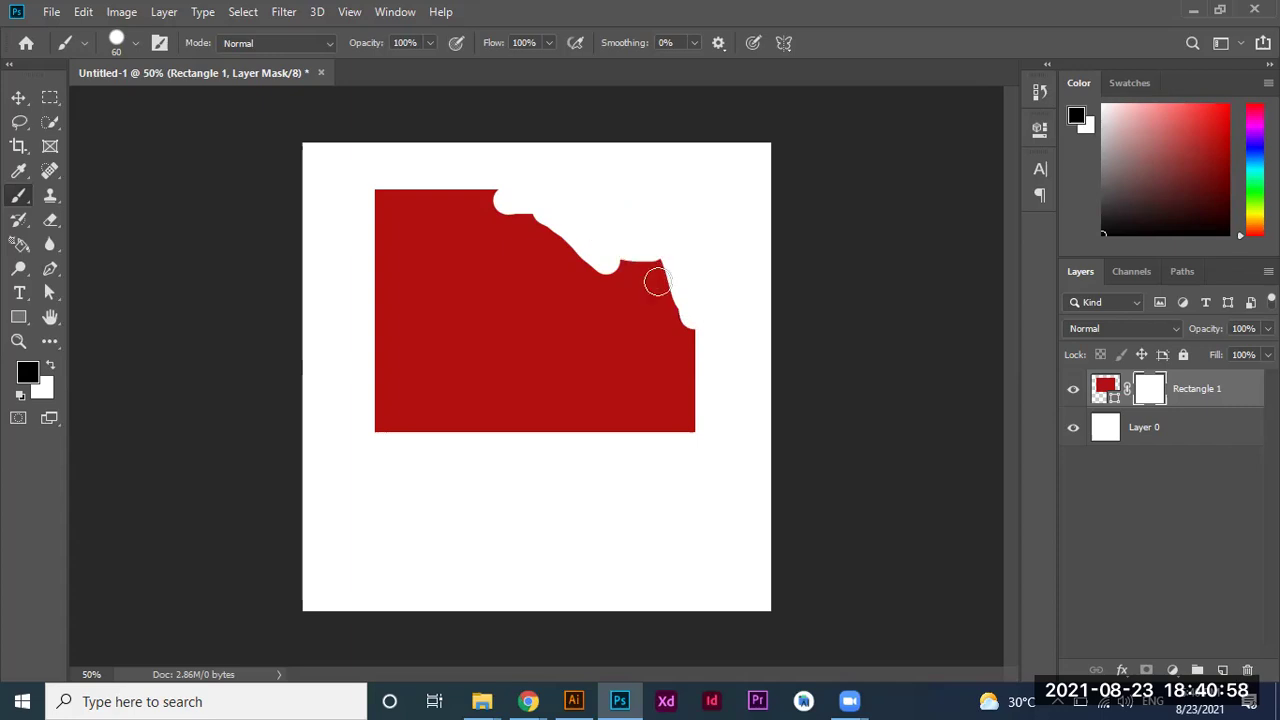
drag(657, 277, 657, 280)
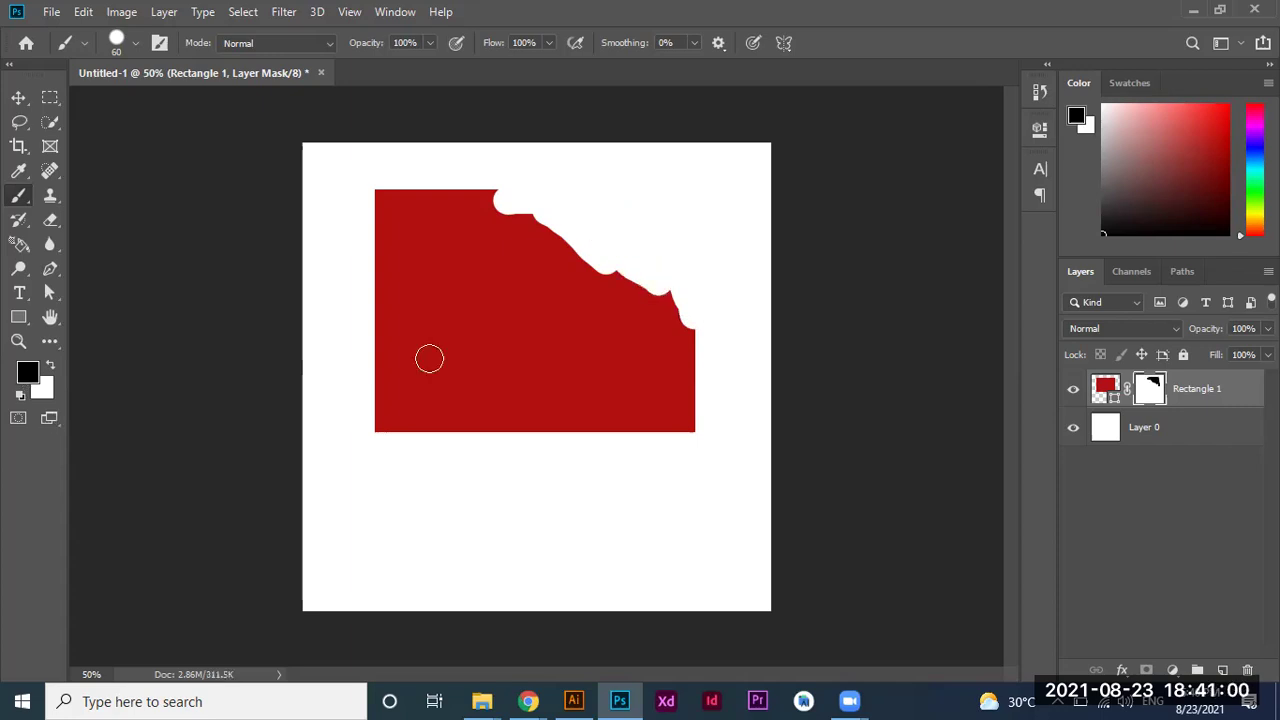
mouse_move(589, 288)
mouse_down()
mouse_move(631, 285)
mouse_move(614, 269)
mouse_move(646, 309)
mouse_move(570, 274)
mouse_up()
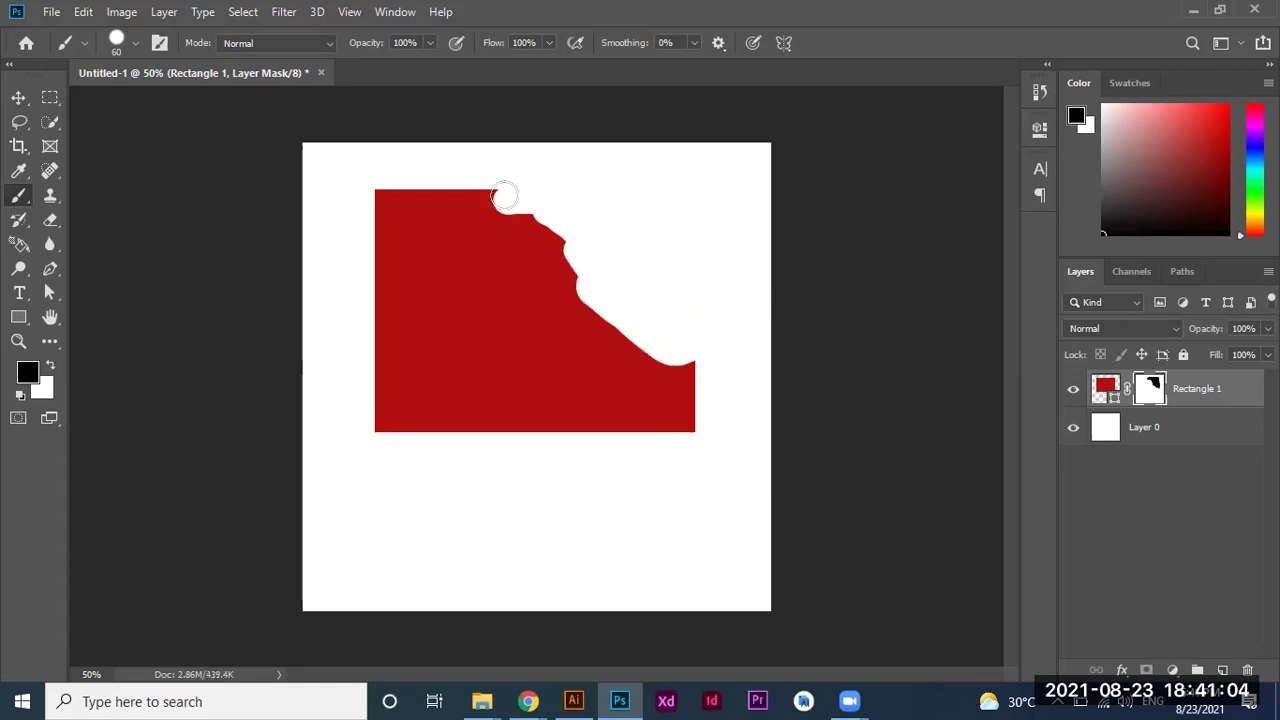
drag(503, 194, 557, 243)
drag(503, 200, 560, 242)
mouse_move(505, 203)
mouse_down()
mouse_move(392, 195)
mouse_move(515, 236)
mouse_up()
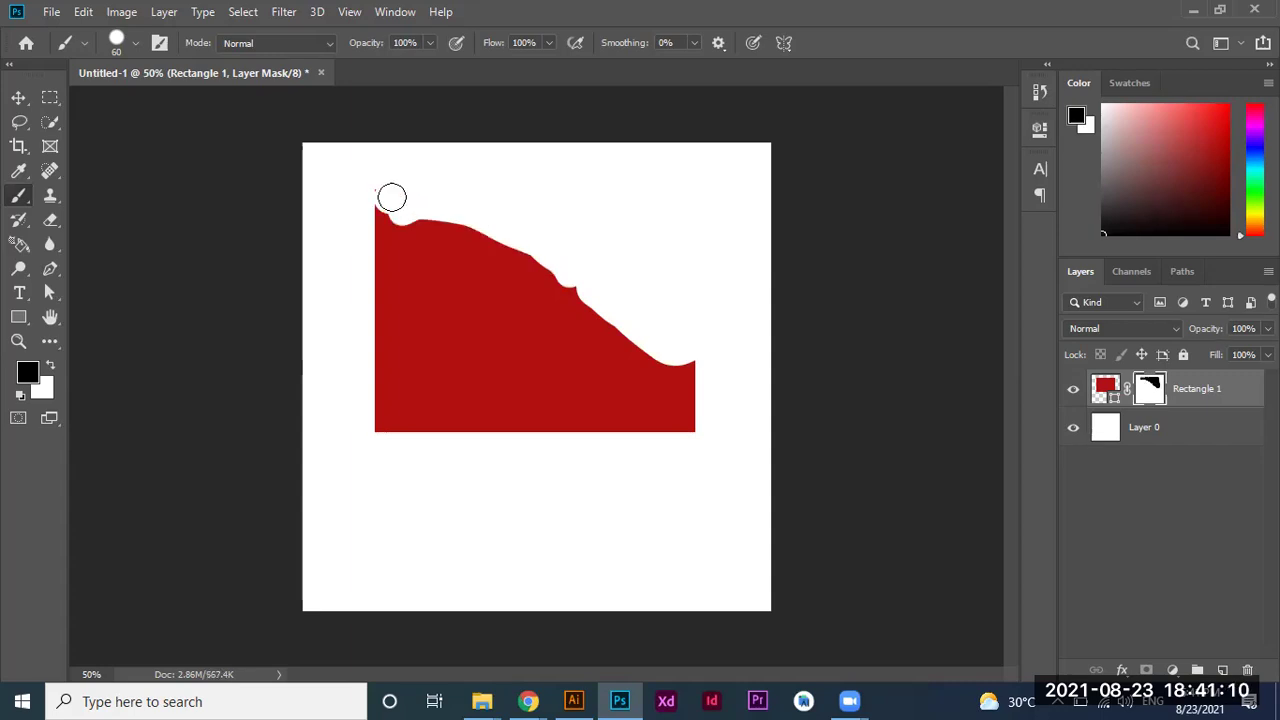
Paint white on the mask to restore all the hidden red areas.
key(x)
mouse_move(393, 198)
mouse_down()
mouse_move(376, 200)
mouse_move(486, 214)
mouse_move(471, 194)
mouse_move(517, 243)
mouse_move(690, 262)
mouse_up()
drag(607, 230, 540, 232)
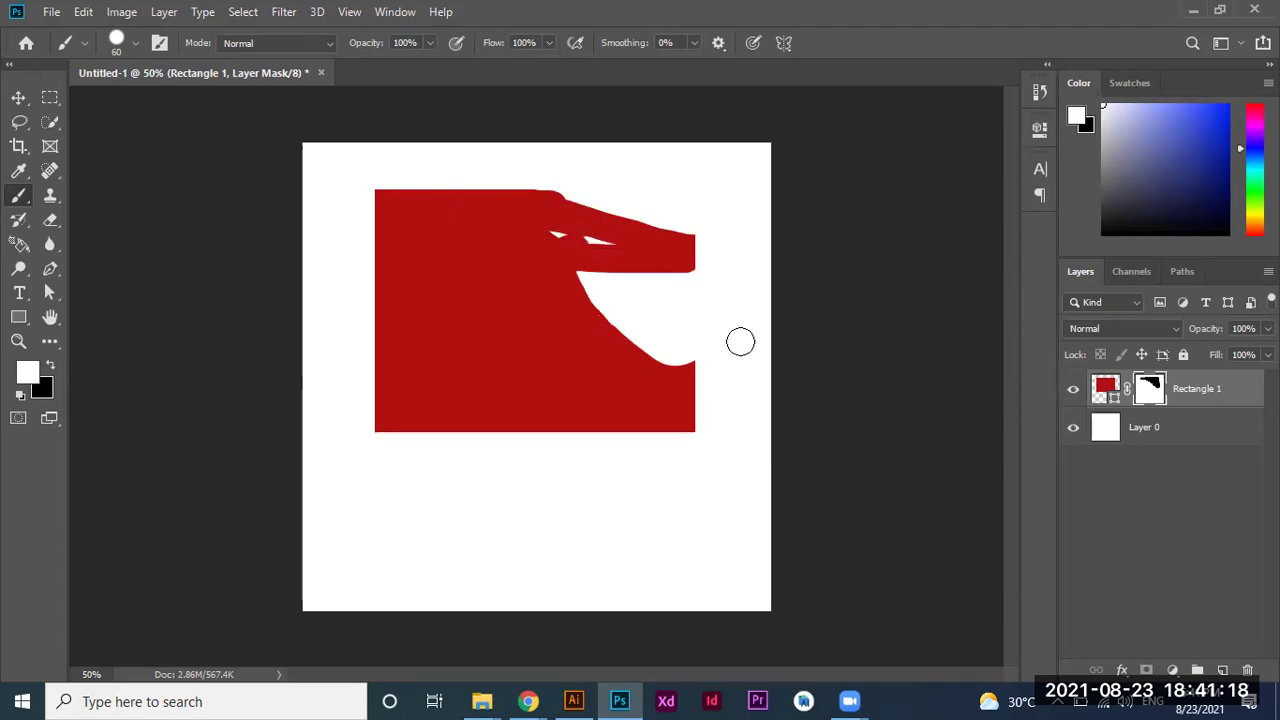
drag(690, 322, 625, 282)
drag(652, 184, 709, 234)
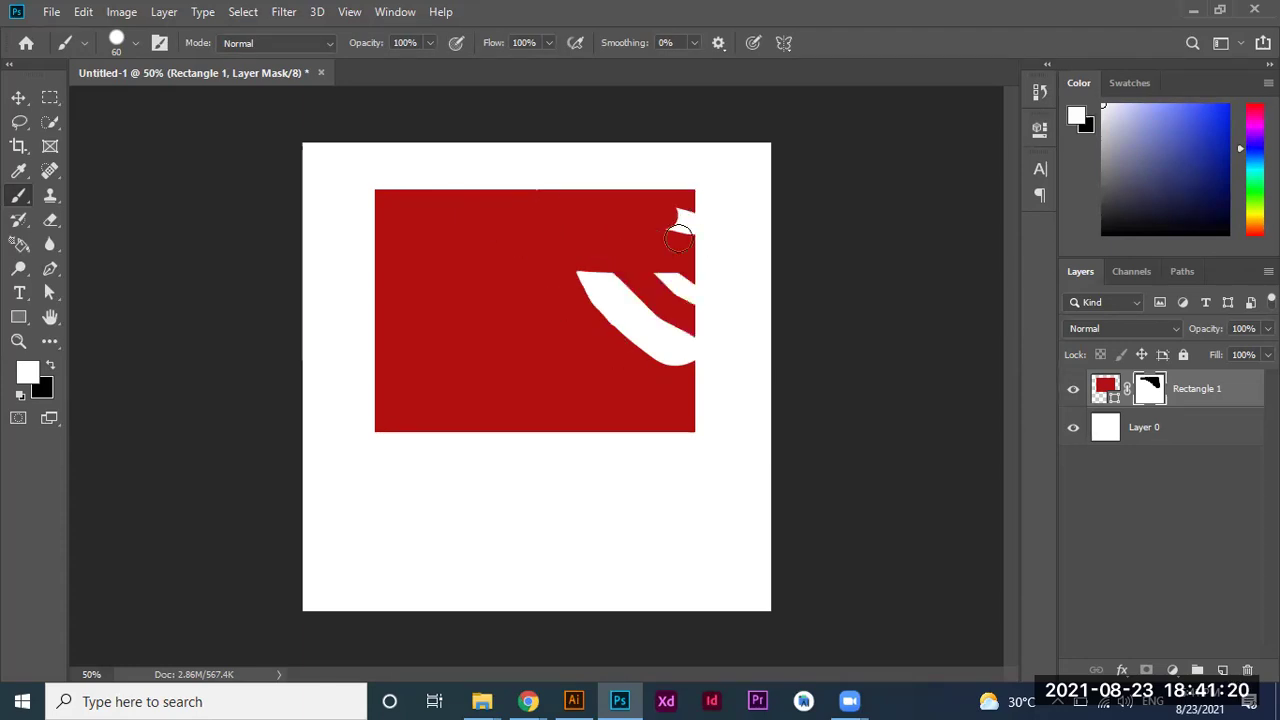
drag(680, 358, 684, 217)
mouse_move(669, 404)
mouse_down()
mouse_move(662, 280)
mouse_move(630, 330)
mouse_move(641, 319)
mouse_up()
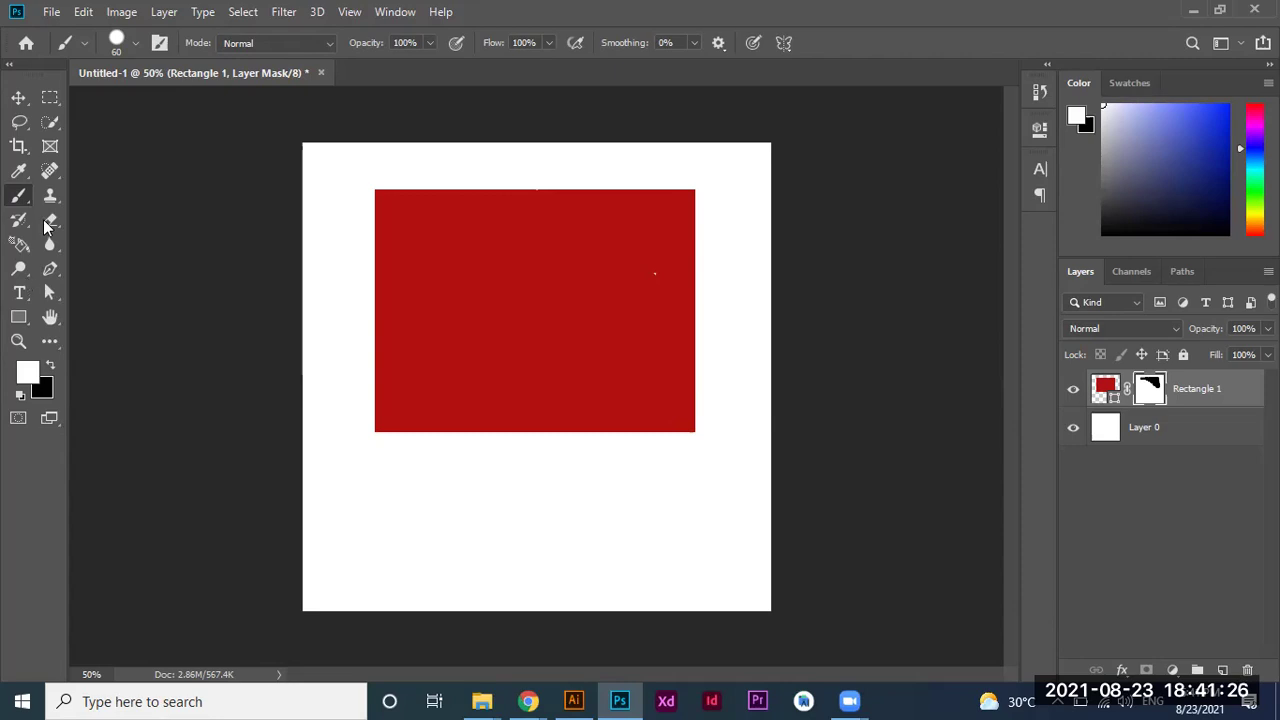
Erase a streak along the red rectangle's upper-left and top edge.
click(47, 222)
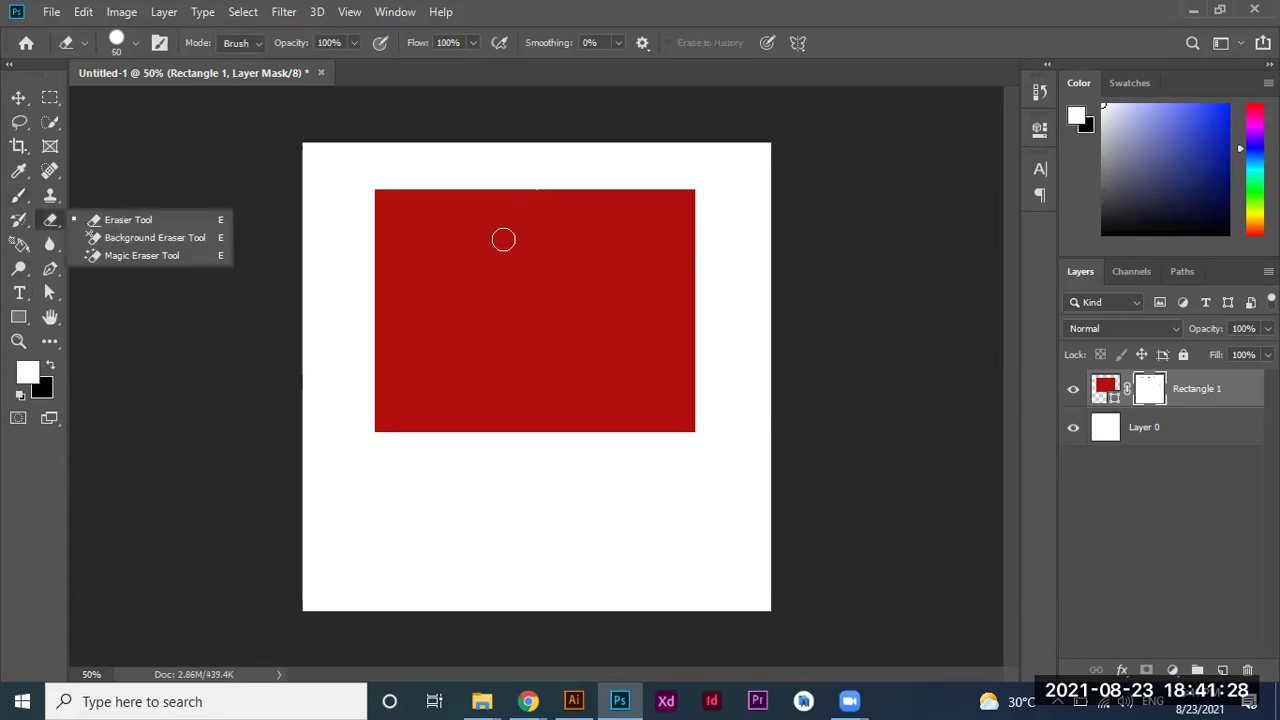
drag(402, 209, 505, 238)
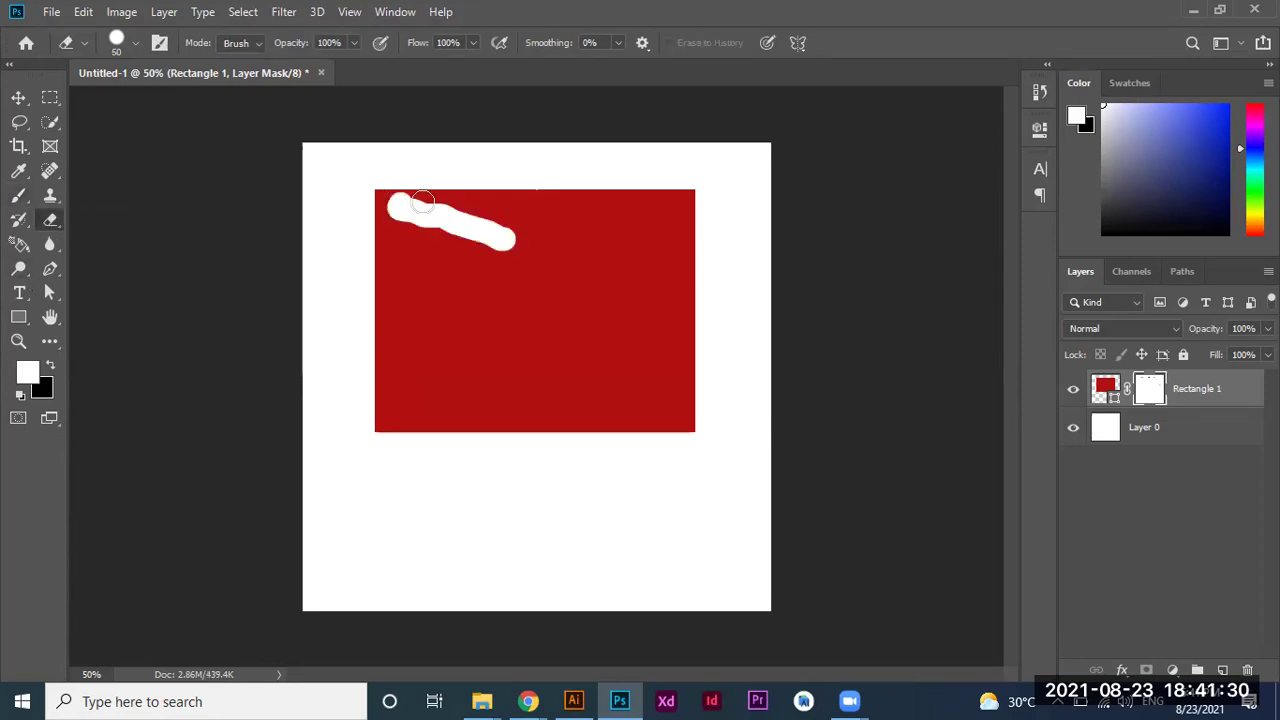
mouse_move(540, 200)
mouse_down()
mouse_move(491, 191)
mouse_move(497, 166)
mouse_up()
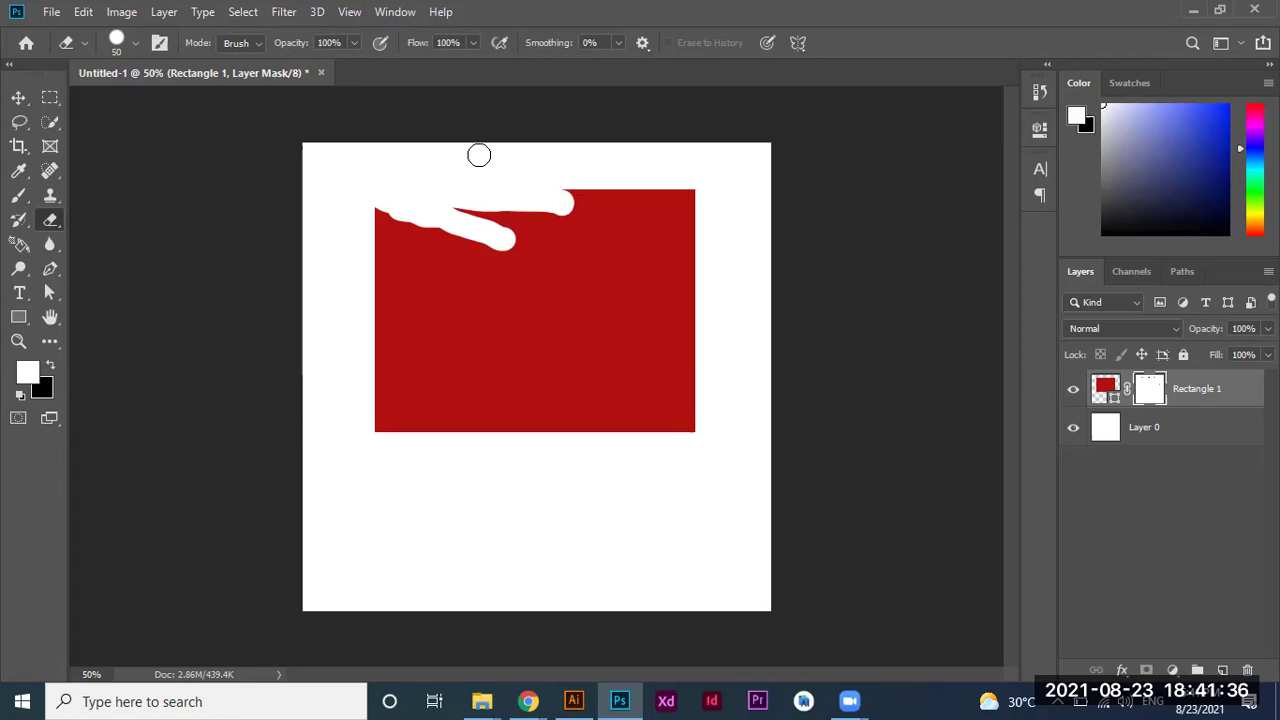
Hide Rectangle 1, test-erase Layer 0 with a size-200 eraser, then undo it.
click(1073, 390)
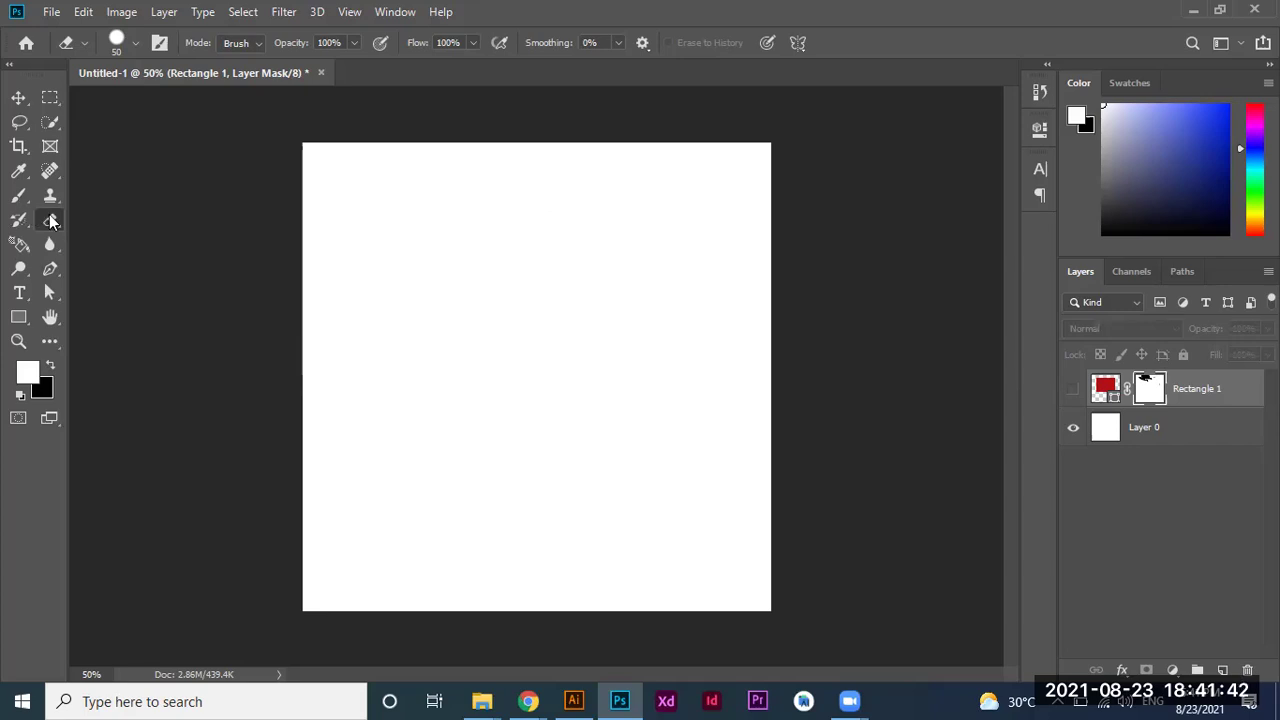
click(1171, 441)
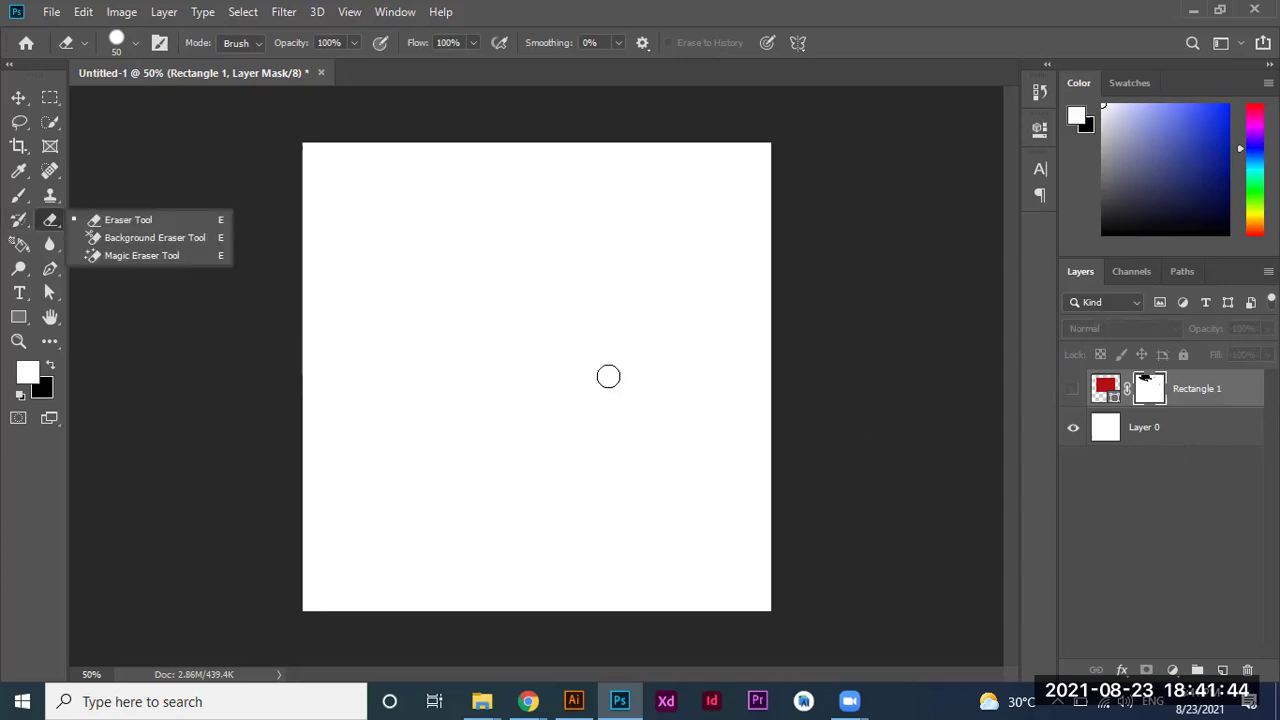
drag(726, 369, 634, 186)
mouse_move(629, 234)
mouse_down()
mouse_move(694, 363)
mouse_move(651, 280)
mouse_move(700, 551)
mouse_move(774, 602)
mouse_up()
key(bracketright)
key(bracketright)
key(bracketright)
key(bracketright)
key(bracketright)
key(bracketright)
key(bracketright)
mouse_move(800, 209)
mouse_down()
mouse_move(643, 109)
mouse_move(537, 157)
mouse_move(718, 289)
mouse_move(637, 248)
mouse_up()
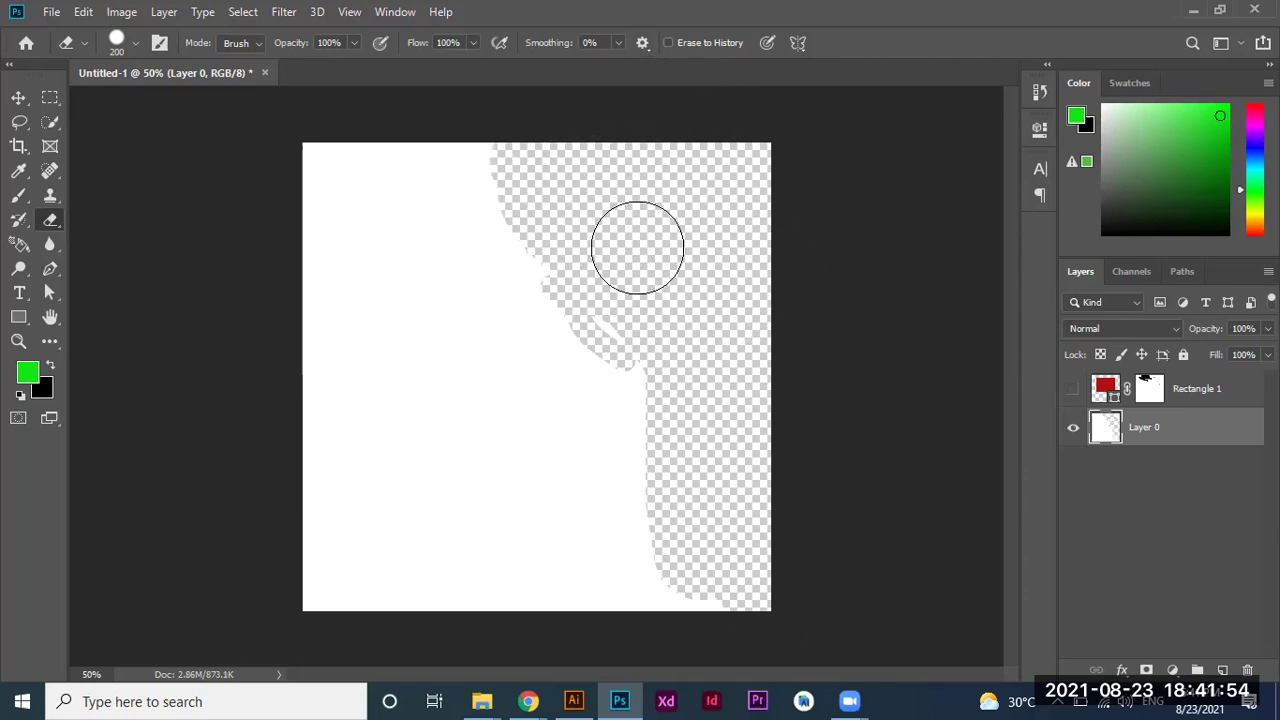
key(ctrl+z)
key(ctrl+z)
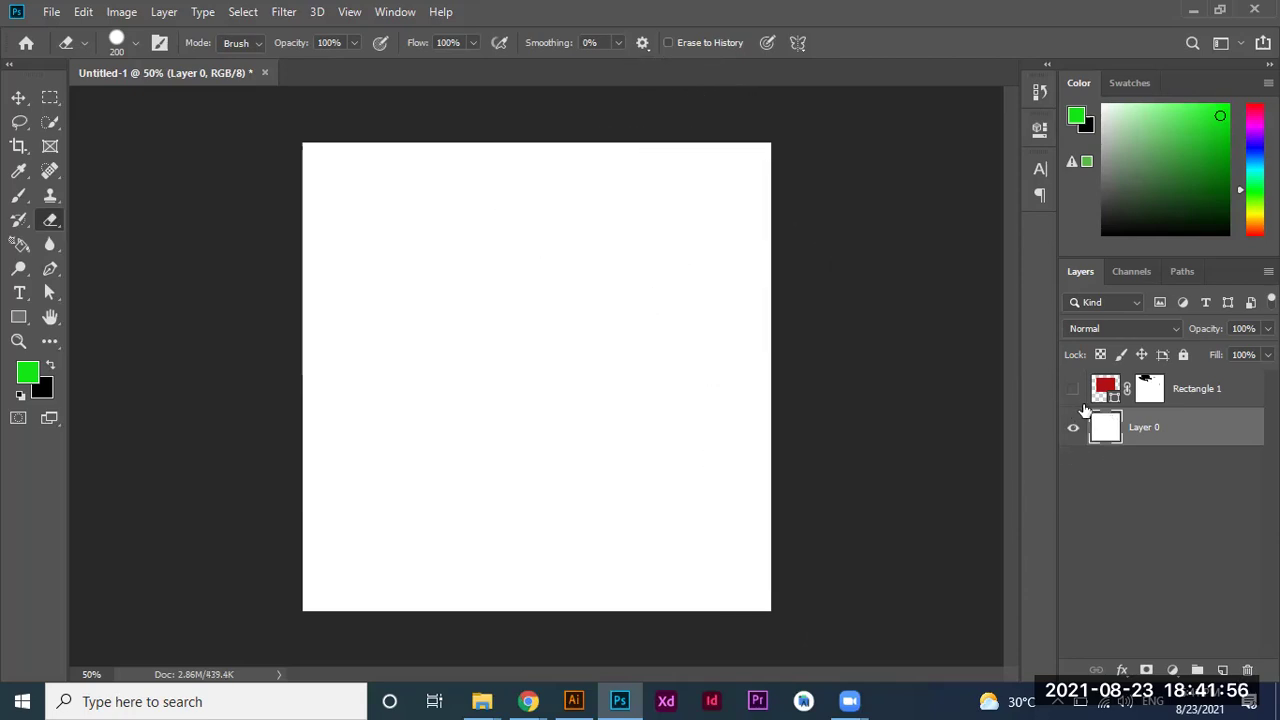
Show Rectangle 1 again and erase its right side on the layer mask.
click(1073, 390)
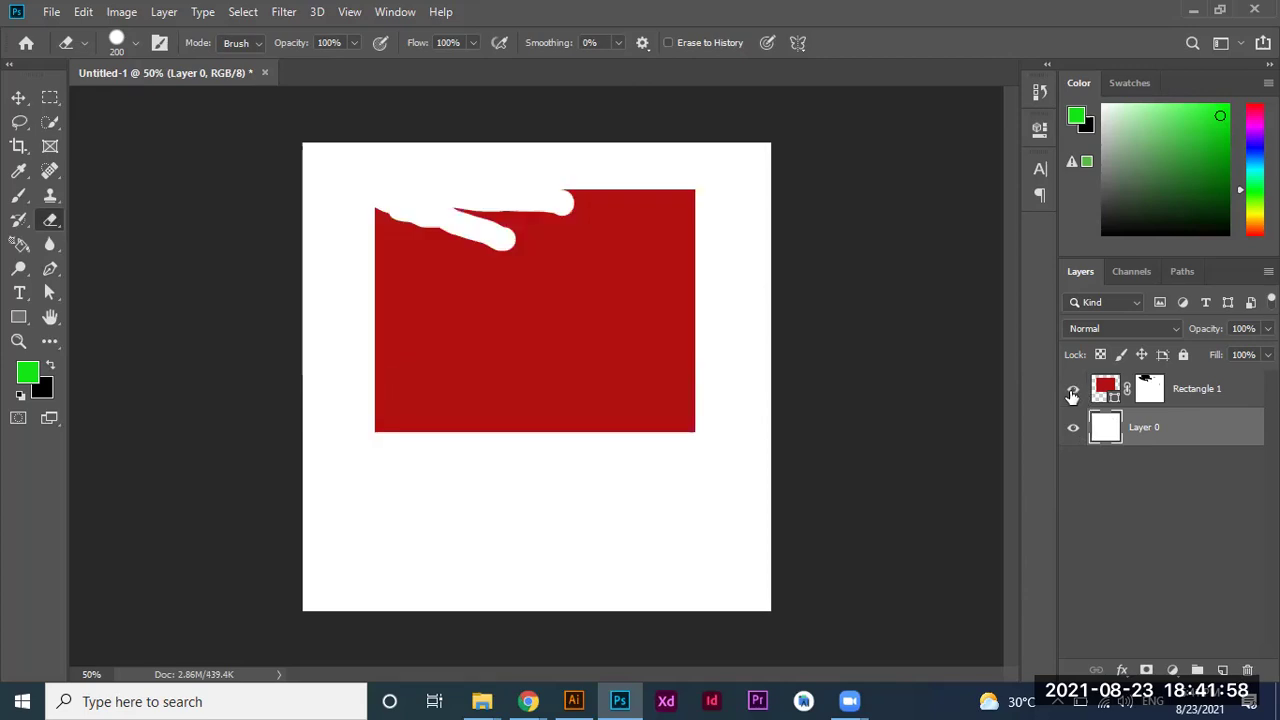
click(1210, 399)
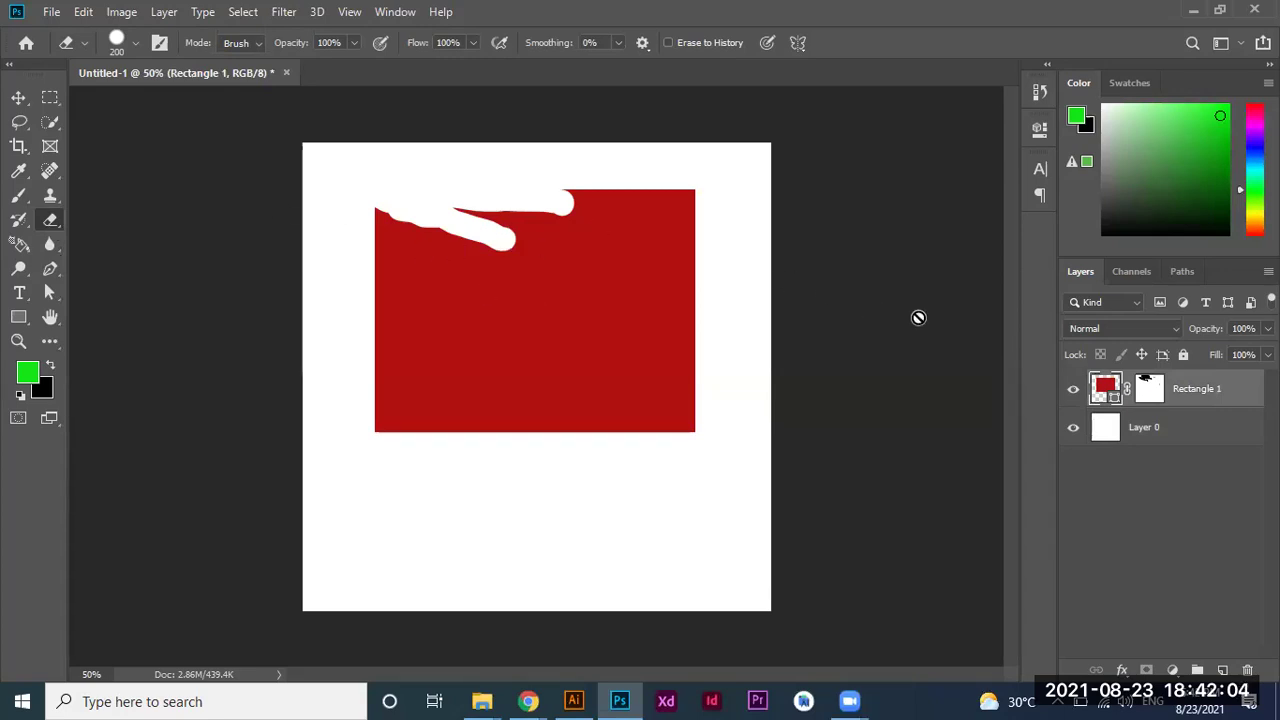
click(1149, 389)
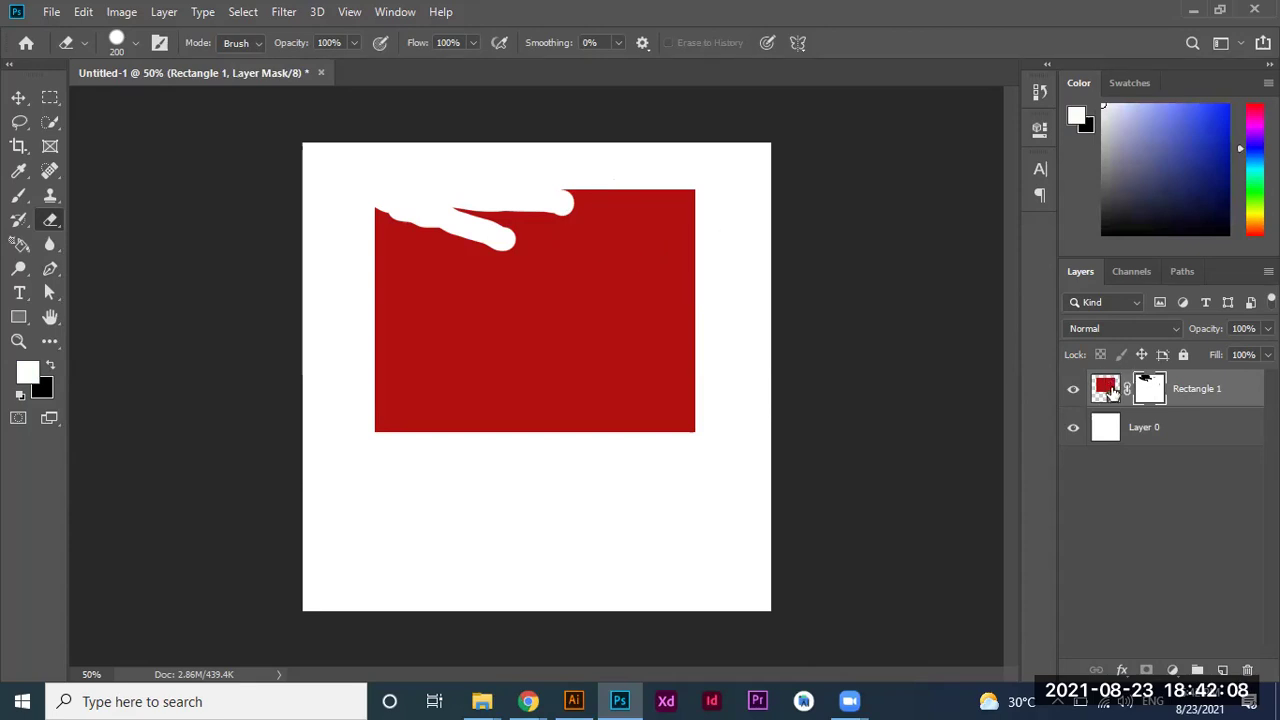
click(1106, 389)
click(1150, 393)
mouse_move(662, 275)
mouse_down()
mouse_move(667, 203)
mouse_move(674, 434)
mouse_move(543, 360)
mouse_up()
mouse_move(616, 265)
mouse_down()
mouse_move(614, 214)
mouse_move(608, 251)
mouse_up()
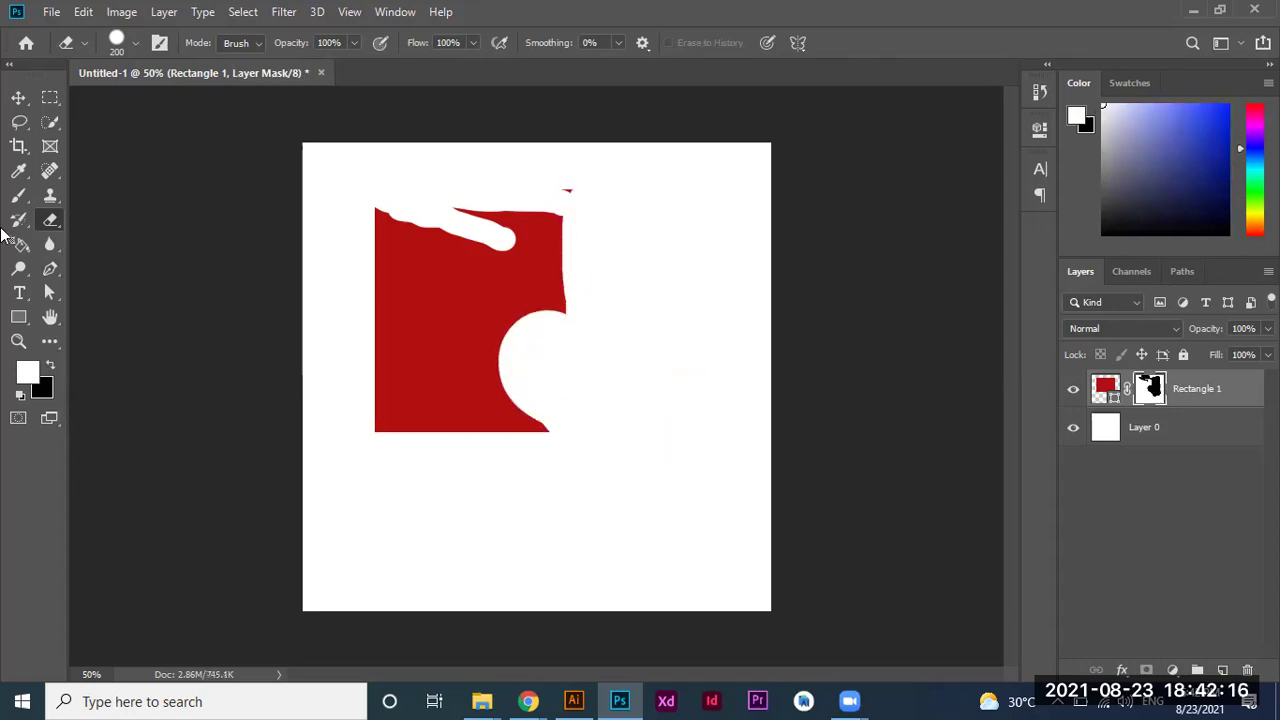
click(21, 203)
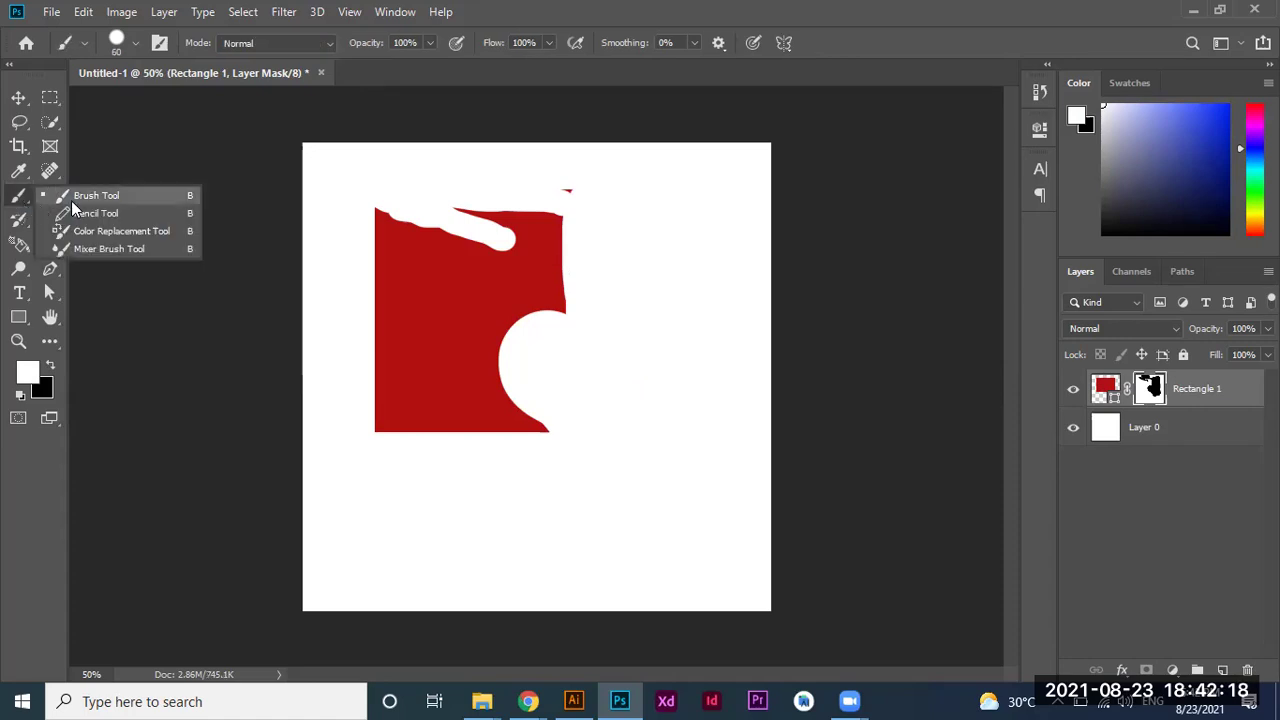
Fill Rectangle 1's mask with white to restore the right portion, then shrink the brush to about 125.
mouse_move(666, 327)
mouse_down()
mouse_move(605, 395)
mouse_move(583, 306)
mouse_up()
key(bracketright)
key(bracketright)
key(bracketright)
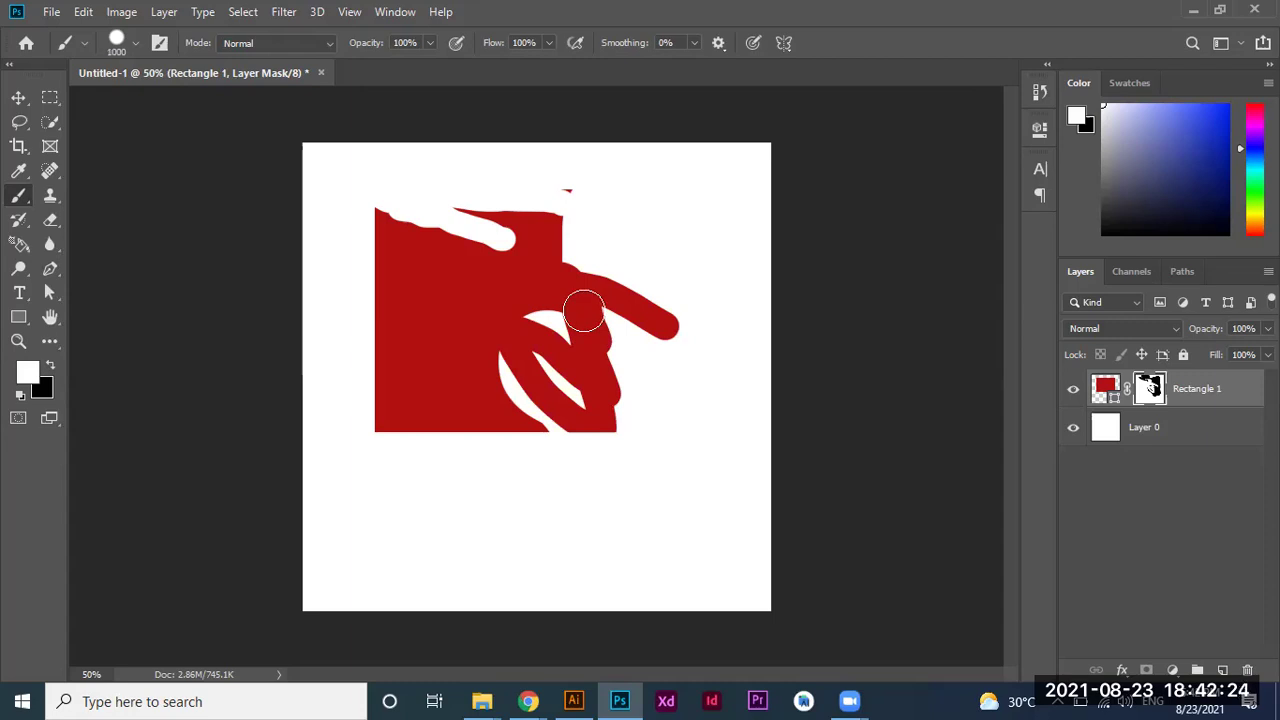
key(alt+BackSpace)
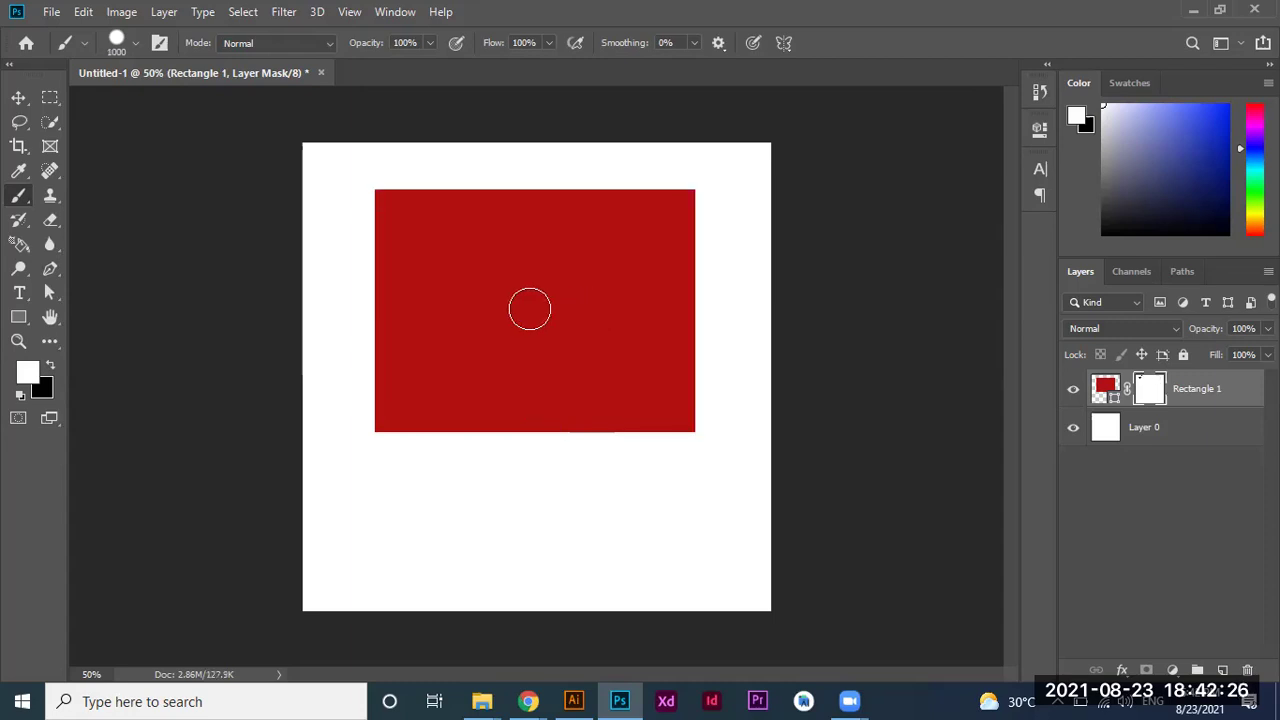
key(bracketleft)
key(bracketleft)
key(bracketleft)
key(bracketleft)
key(bracketleft)
key(bracketleft)
key(bracketleft)
key(bracketleft)
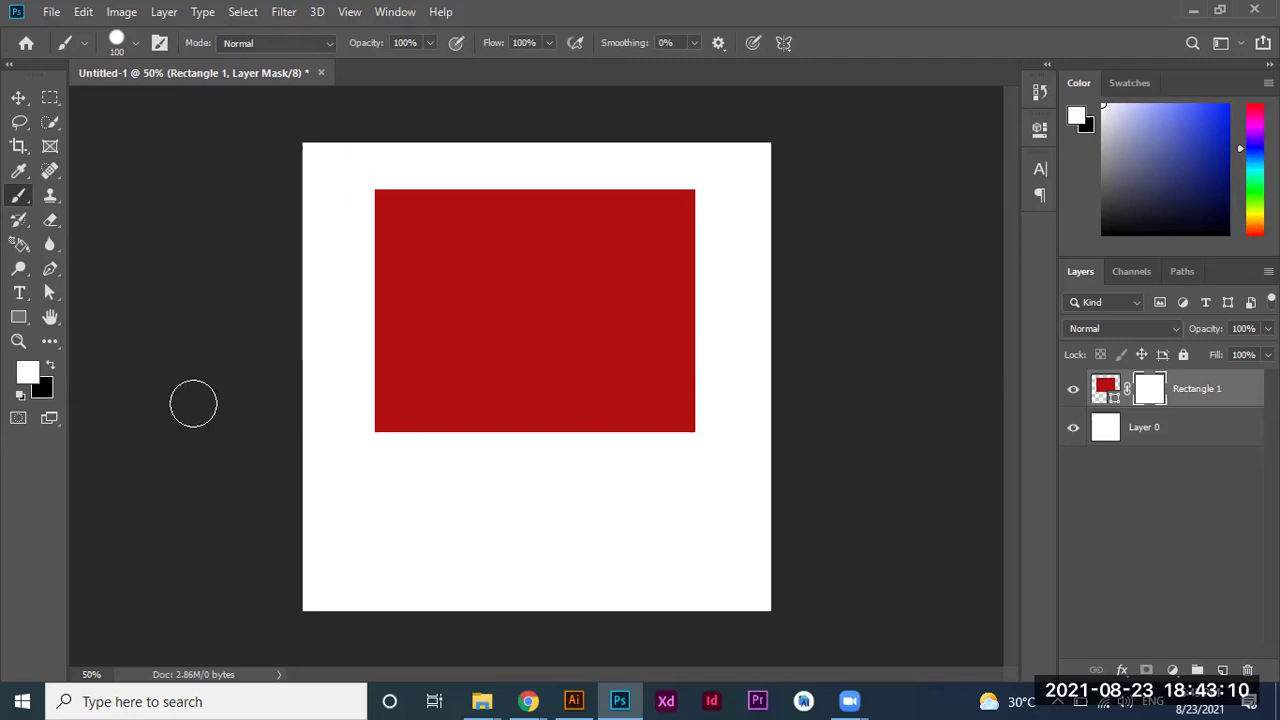
click(30, 376)
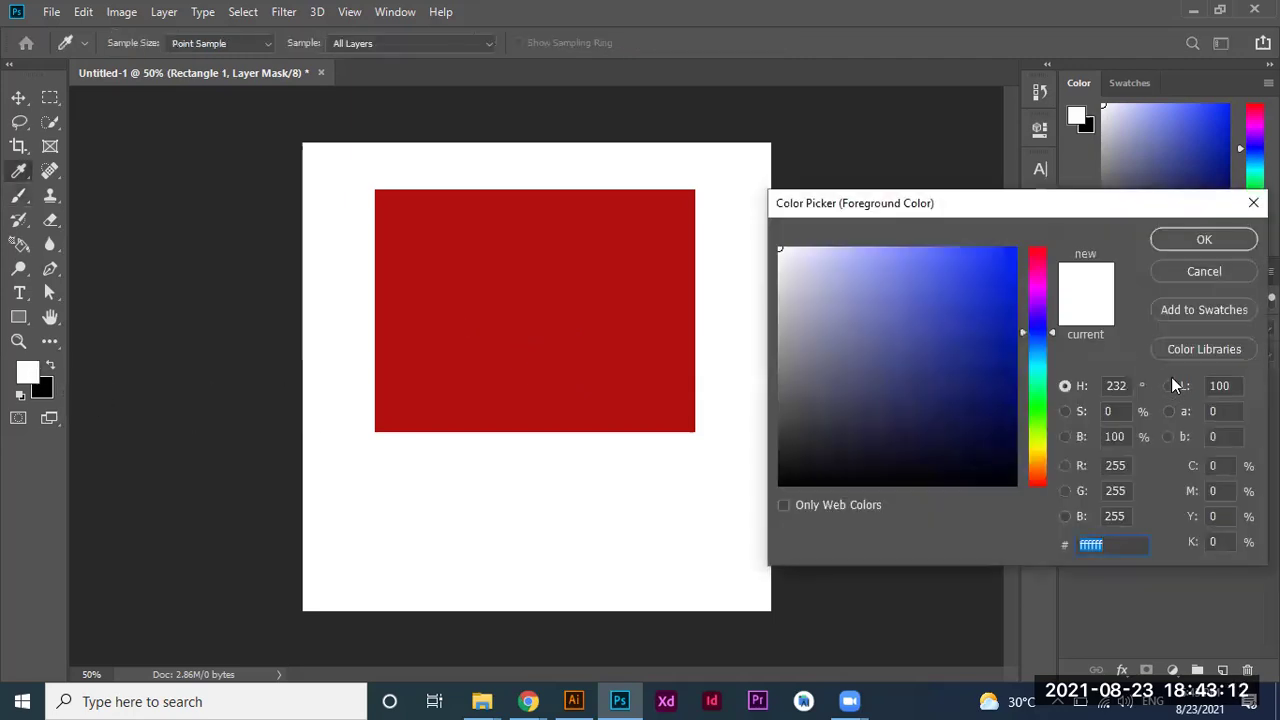
click(1196, 246)
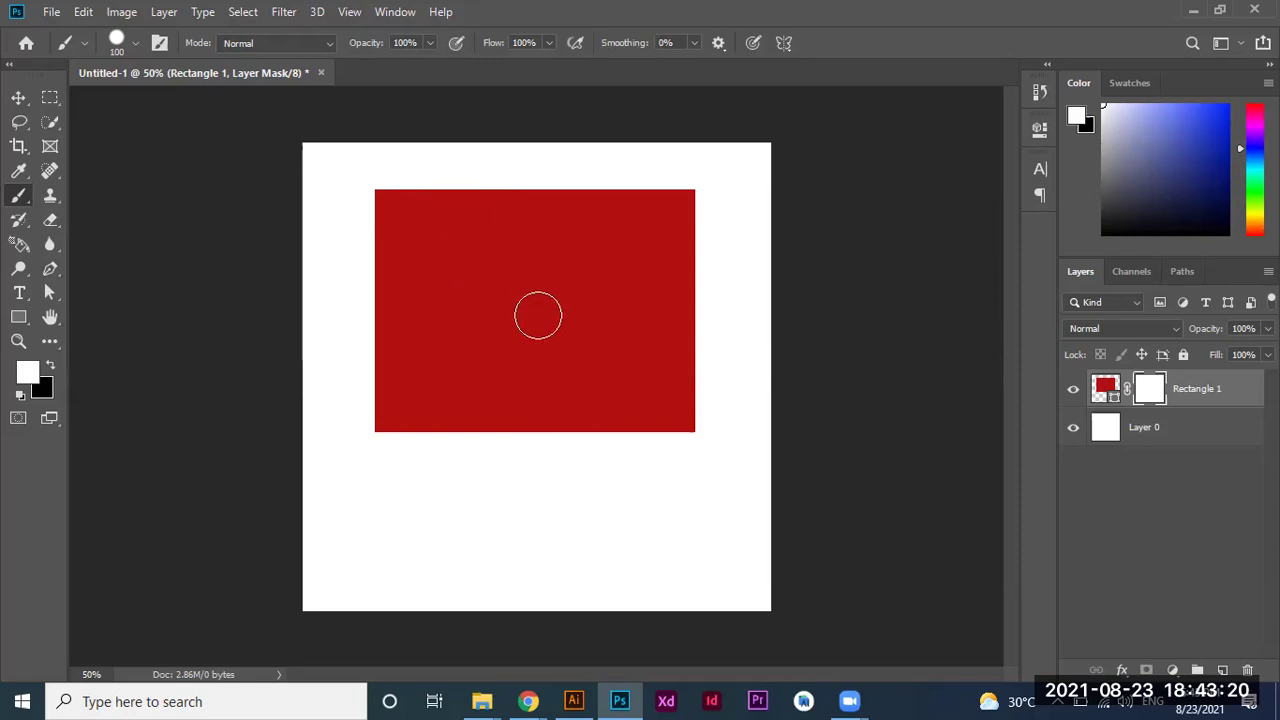
click(50, 366)
mouse_move(457, 314)
mouse_down()
mouse_move(491, 303)
mouse_move(395, 165)
mouse_up()
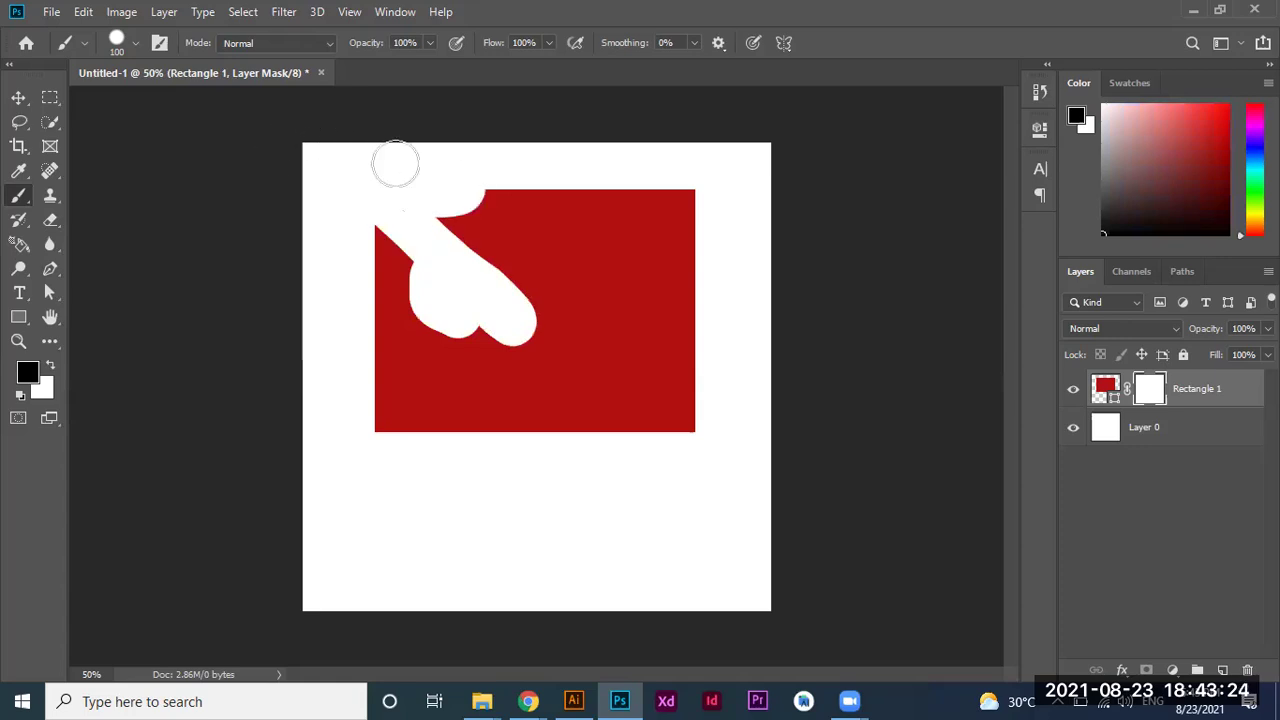
click(50, 366)
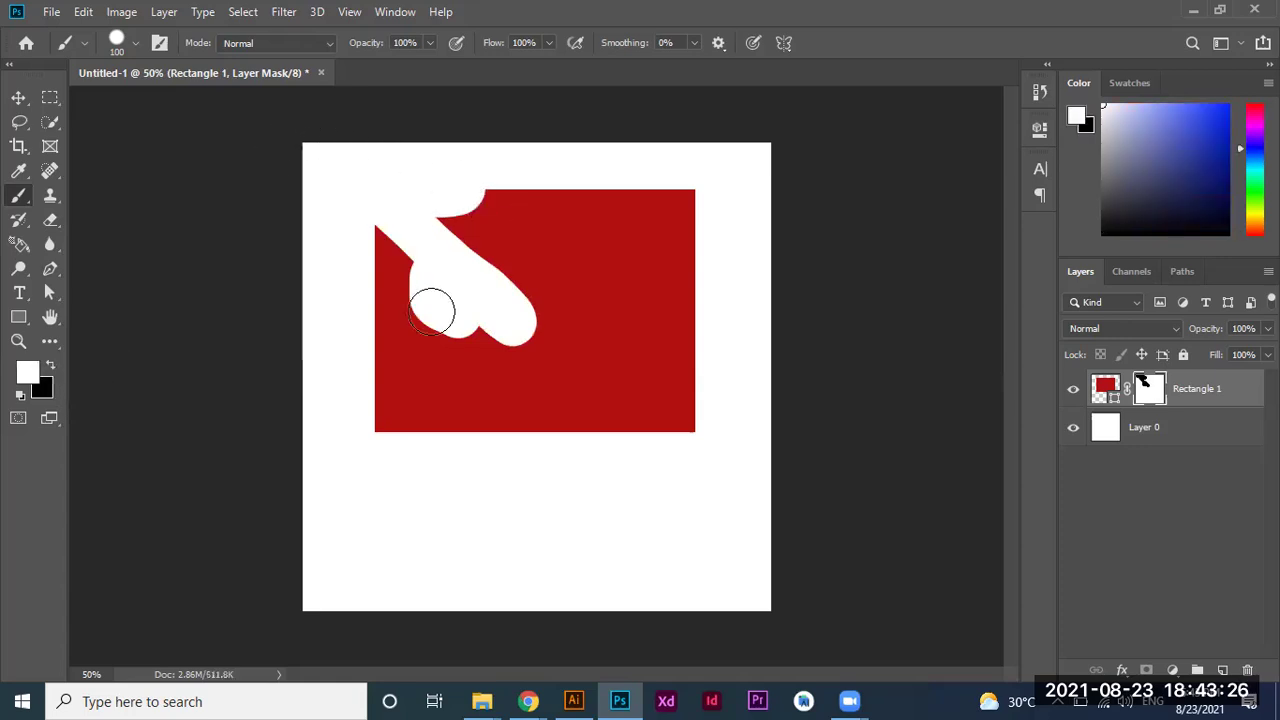
drag(480, 306, 371, 291)
mouse_move(603, 357)
mouse_down()
mouse_move(508, 273)
mouse_move(580, 357)
mouse_move(486, 331)
mouse_move(414, 240)
mouse_up()
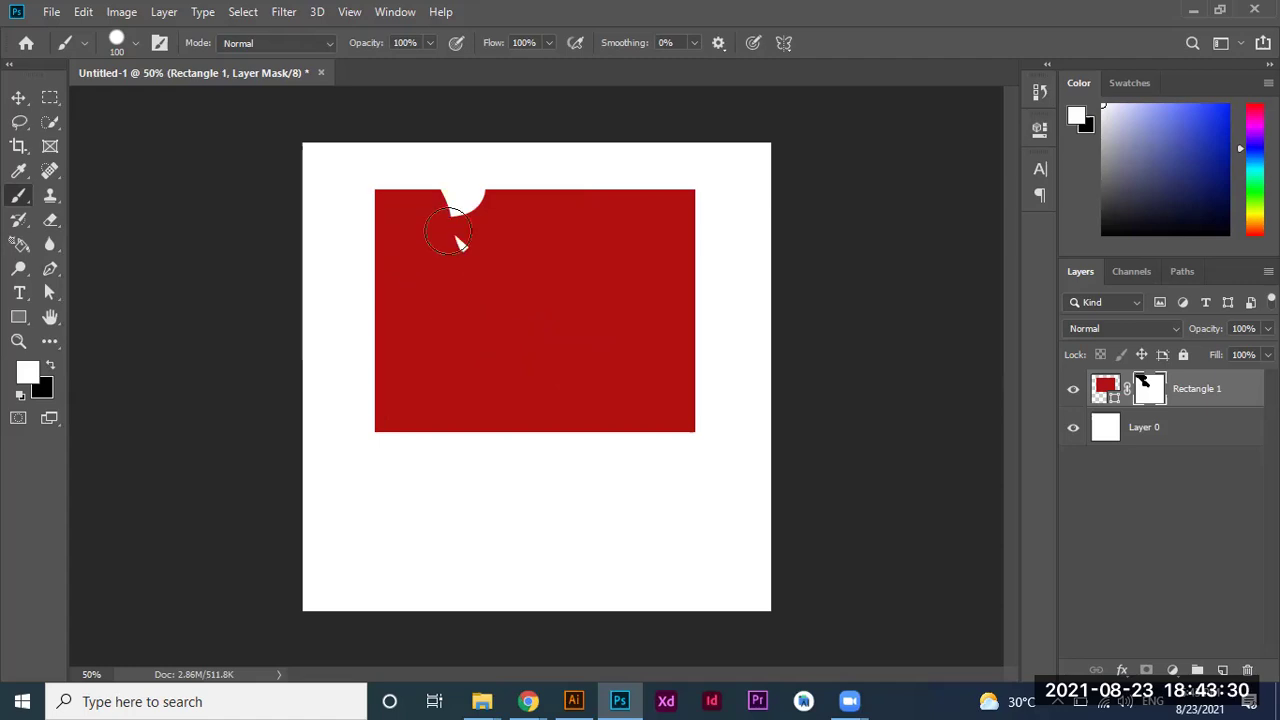
drag(475, 200, 437, 203)
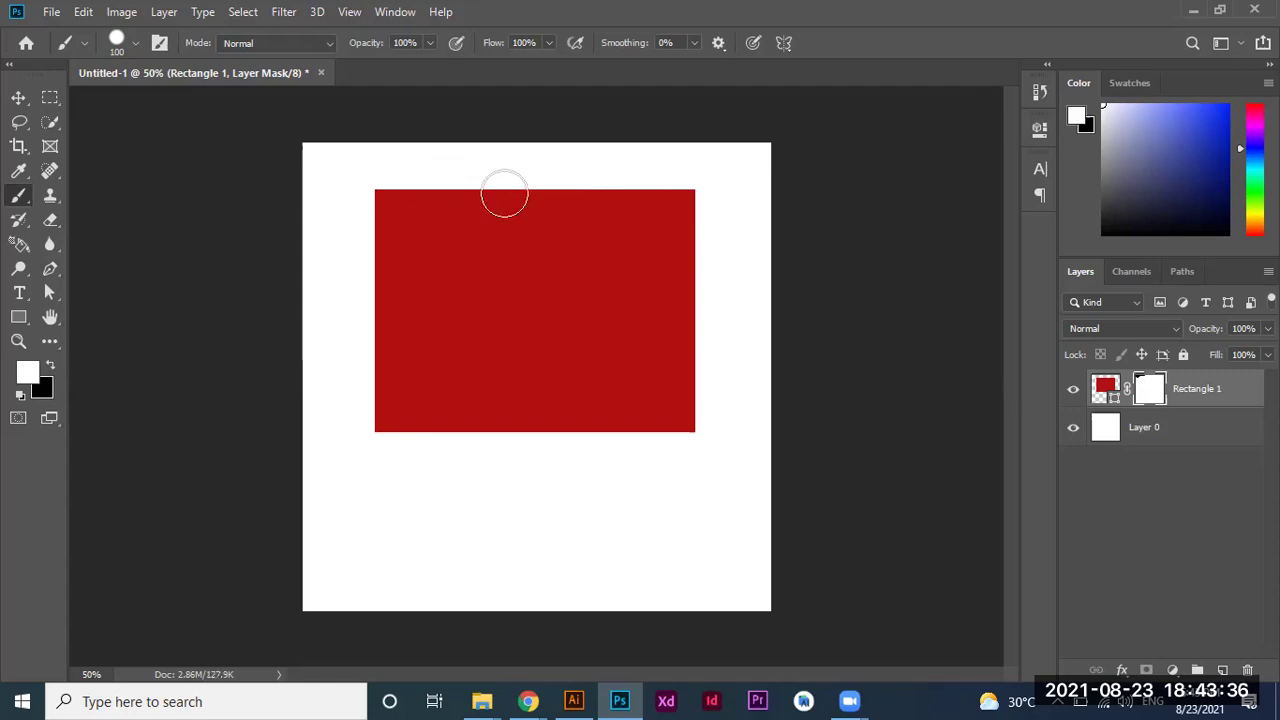
click(18, 97)
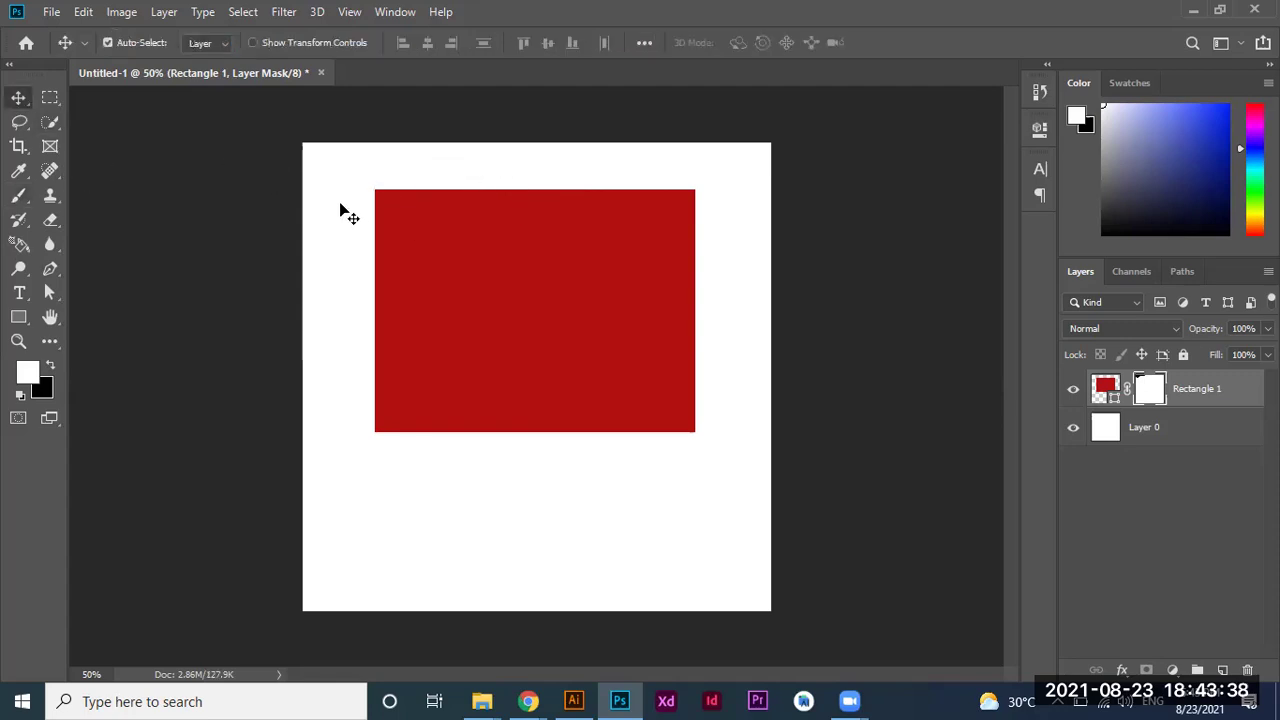
click(1073, 394)
Delete the Rectangle 1 layer, leaving only white Layer 0.
key(ctrl+z)
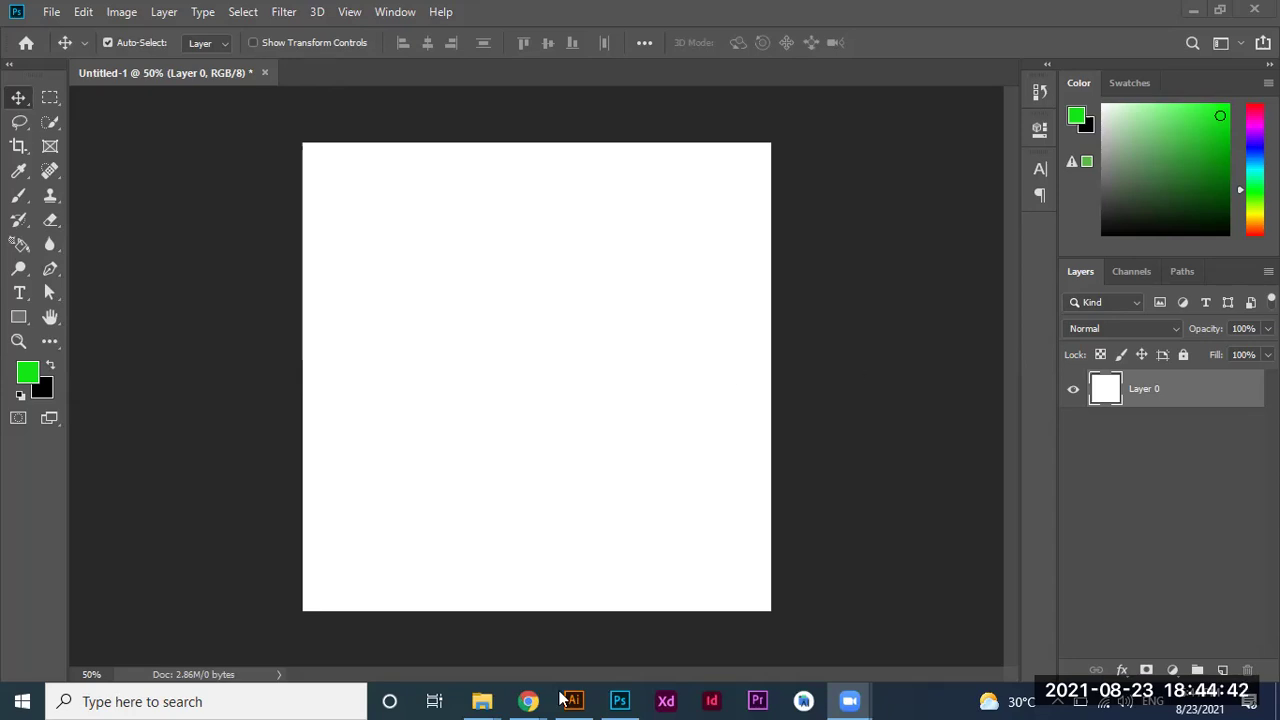
mouse_move(481, 701)
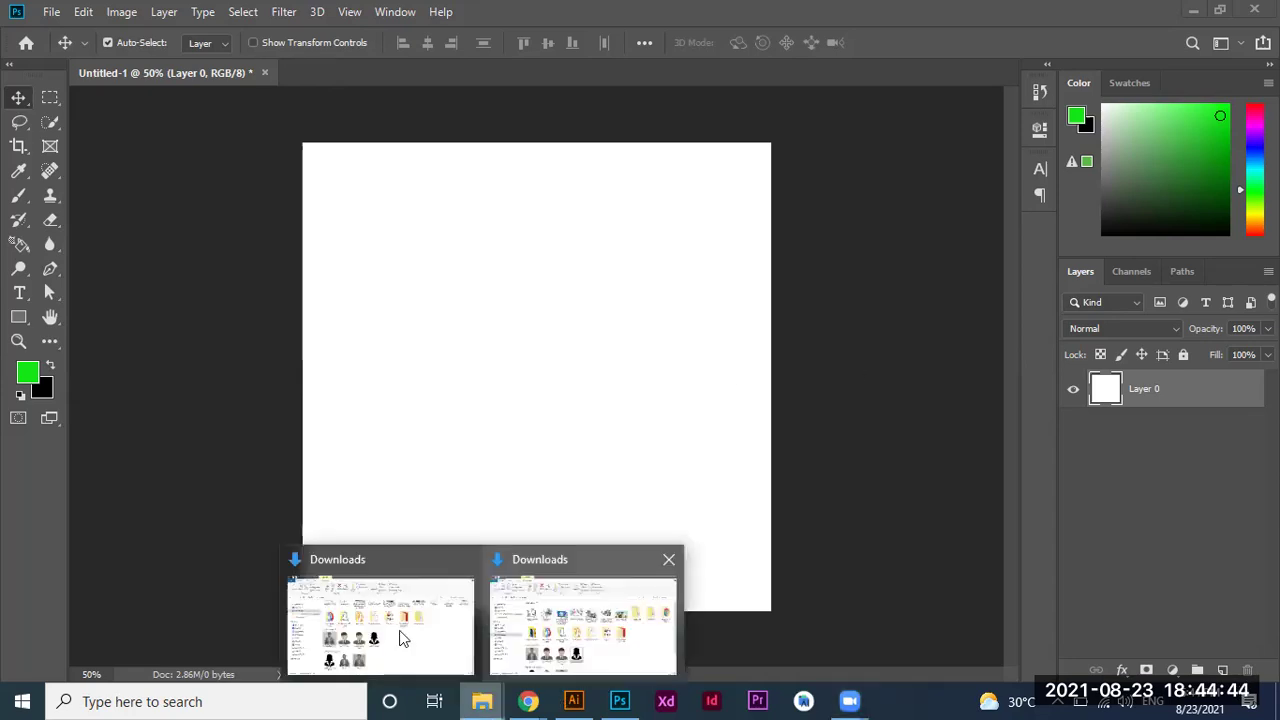
Open the personal folder on Local Disk (F:) in File Explorer.
click(553, 638)
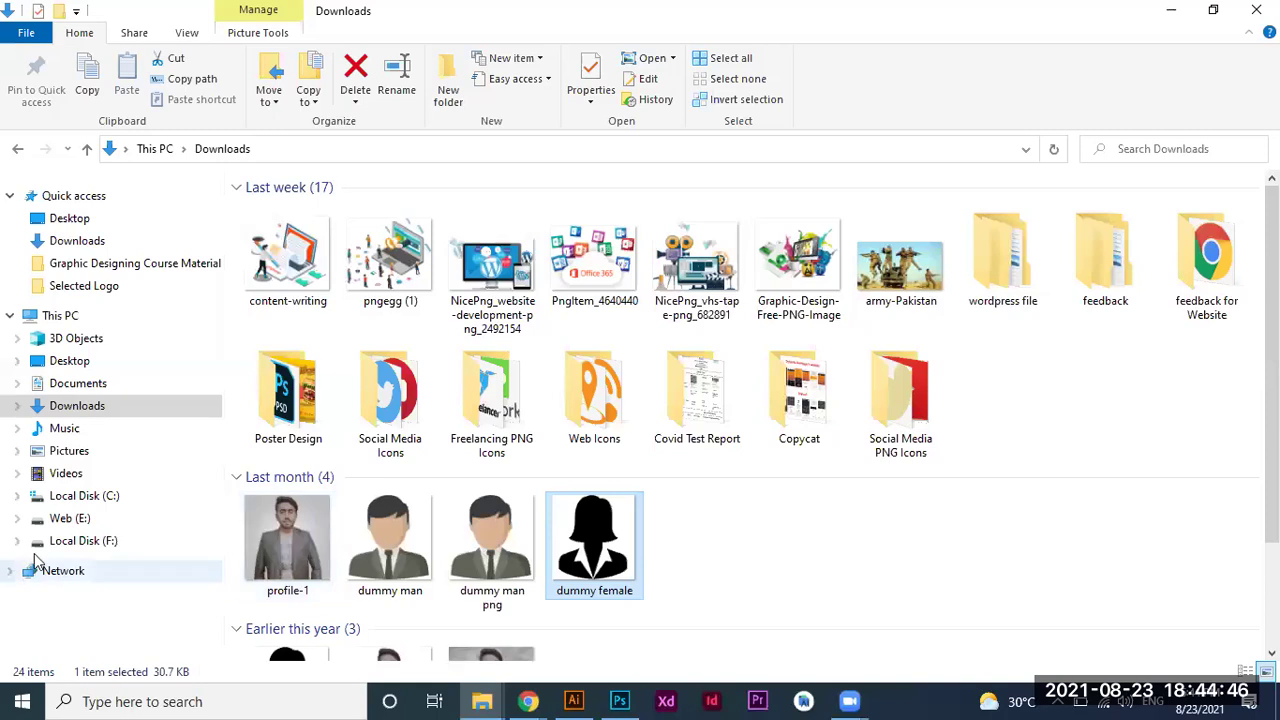
click(80, 540)
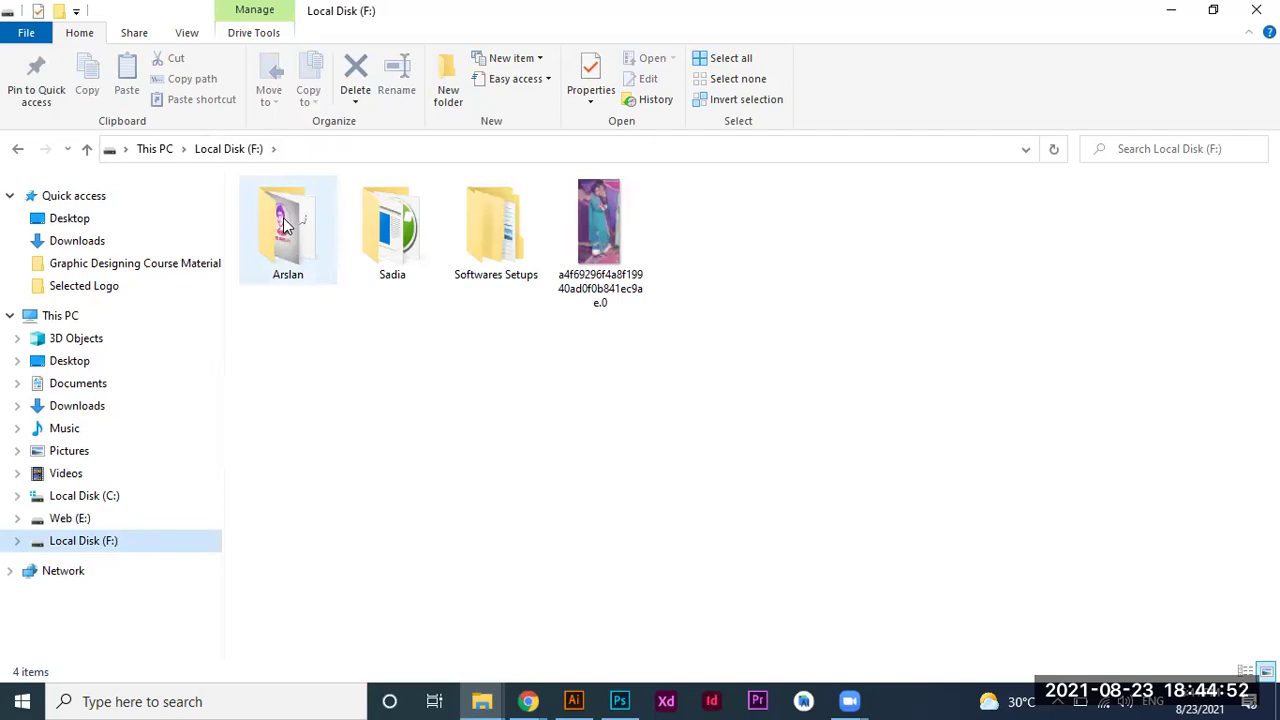
double_click(285, 224)
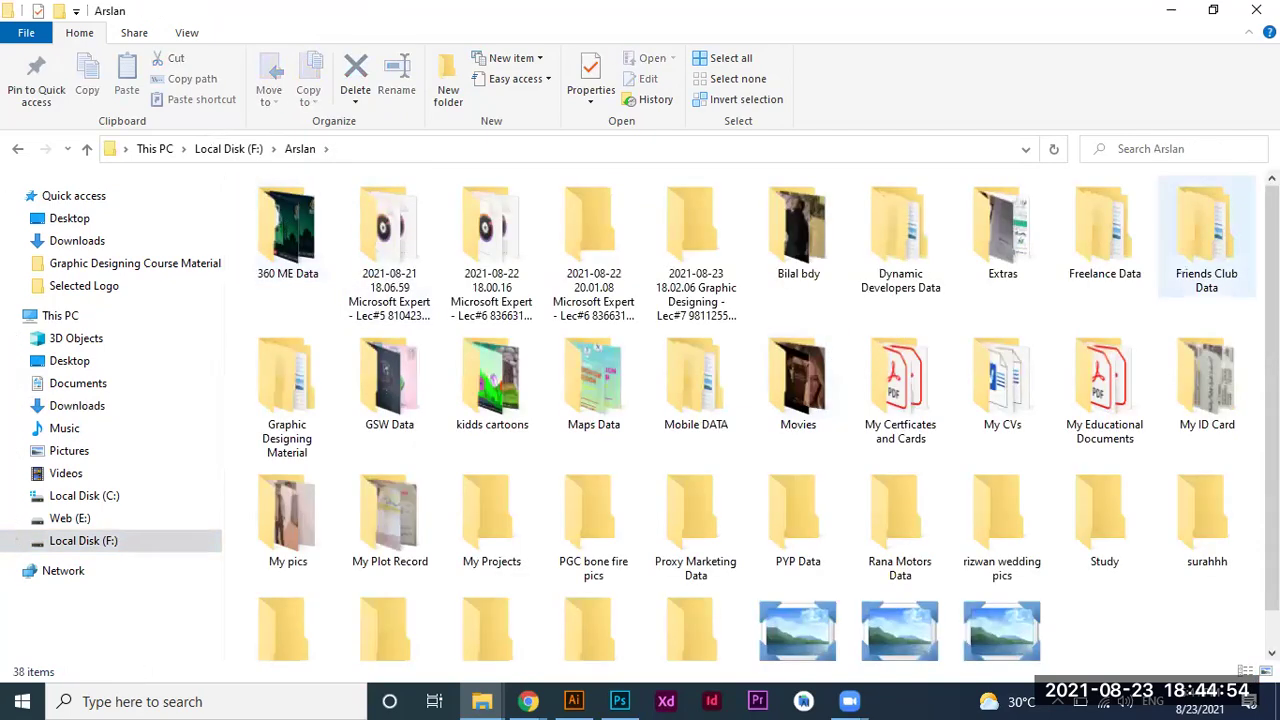
scroll(765, 415, down, 1)
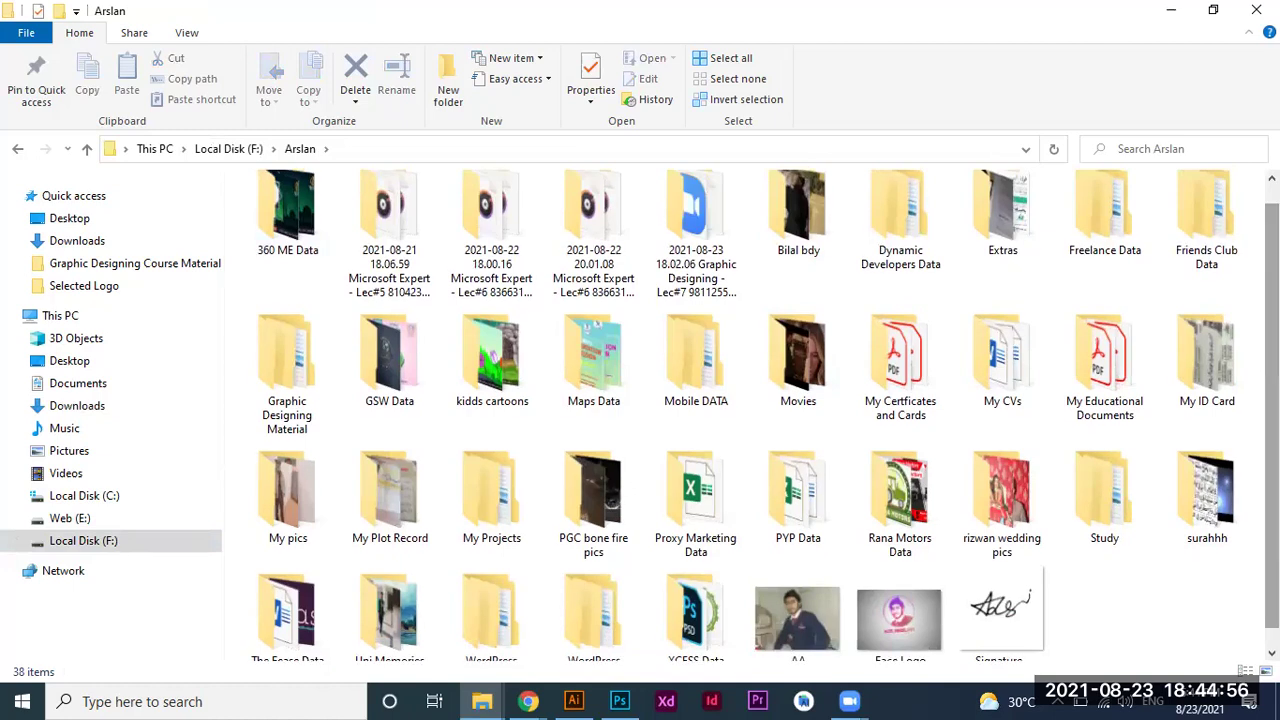
scroll(765, 415, down, 1)
scroll(765, 415, up, 2)
Go through Dynamic Developers Data > Courses Data > Courses Material into Graphic Designing Course Material.
click(897, 240)
double_click(897, 240)
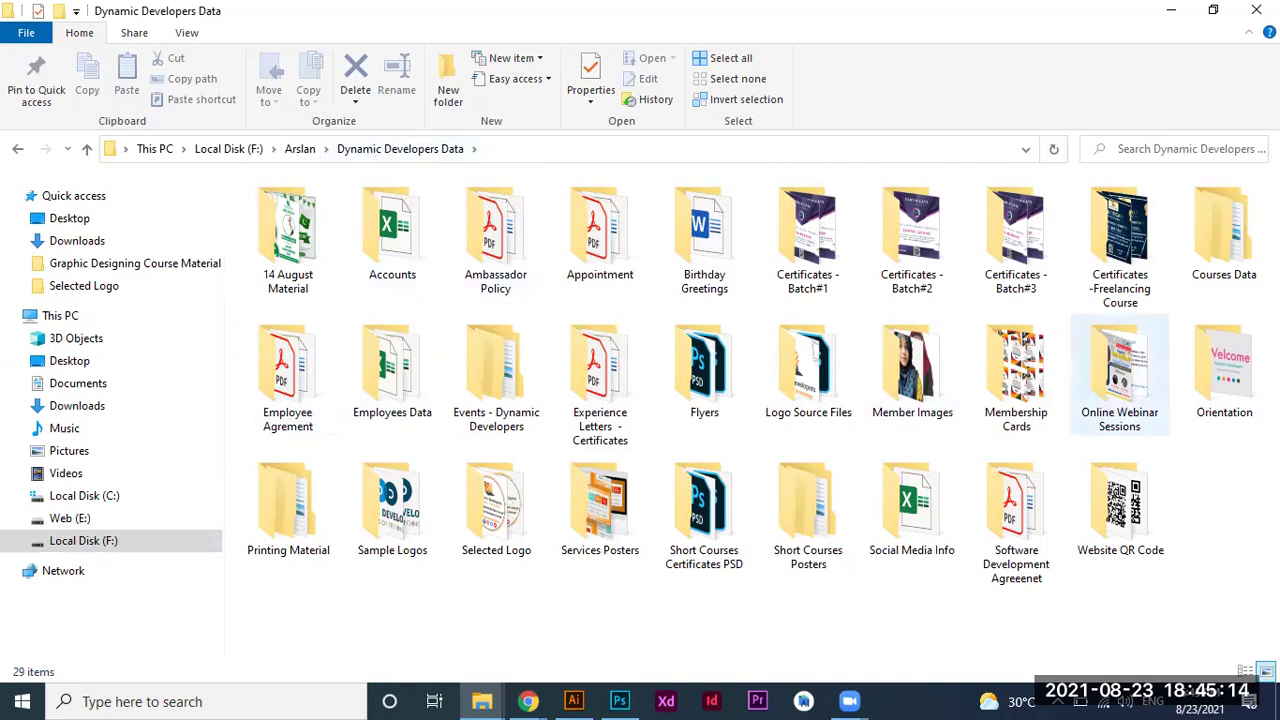
double_click(1216, 252)
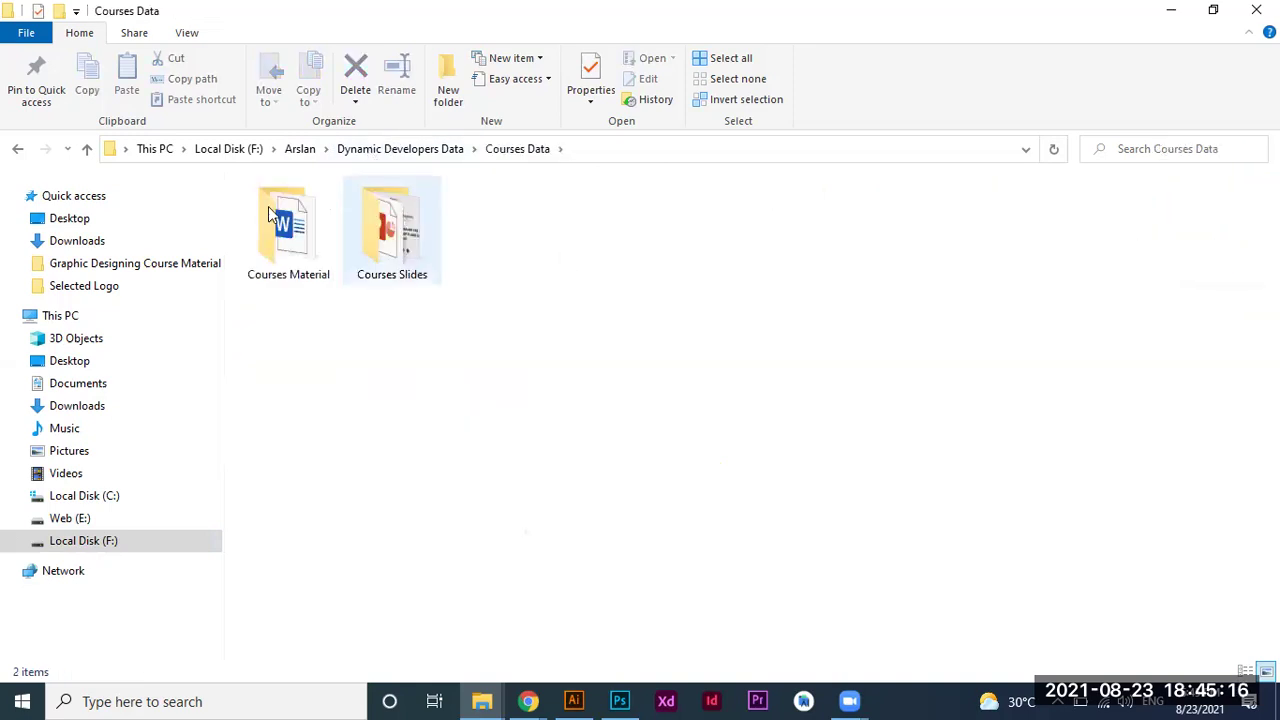
double_click(316, 233)
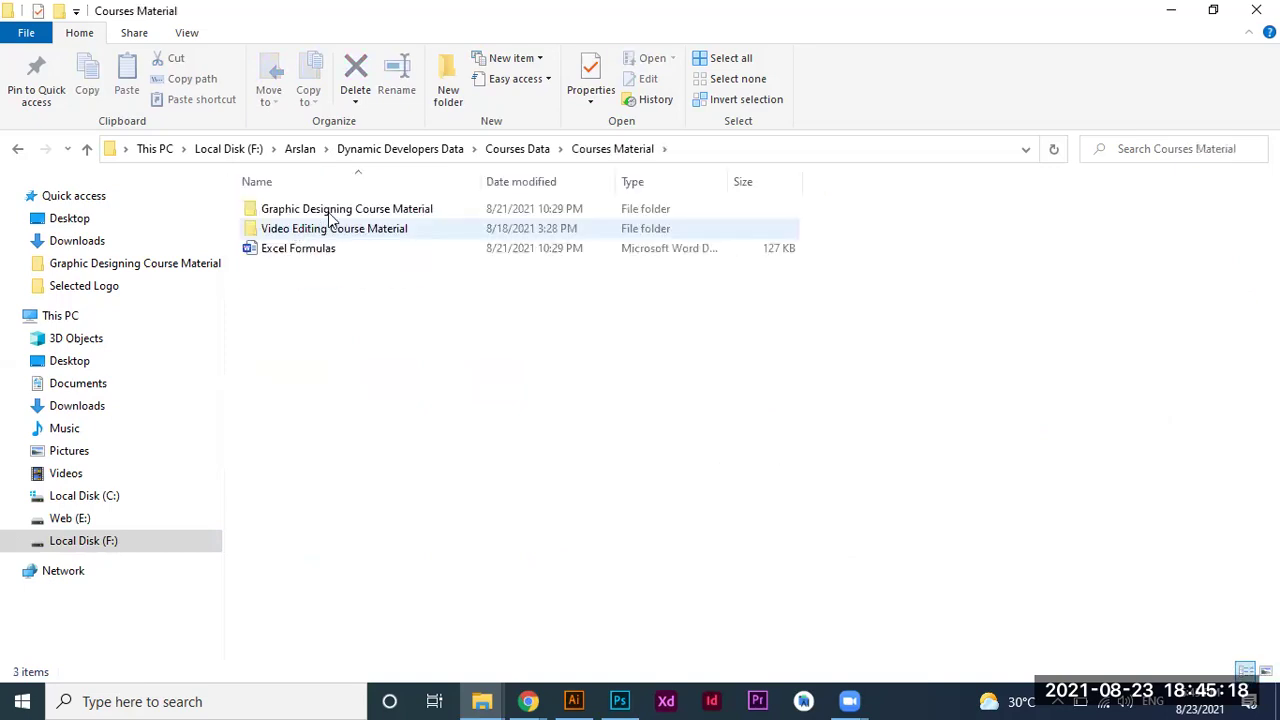
click(331, 214)
double_click(331, 214)
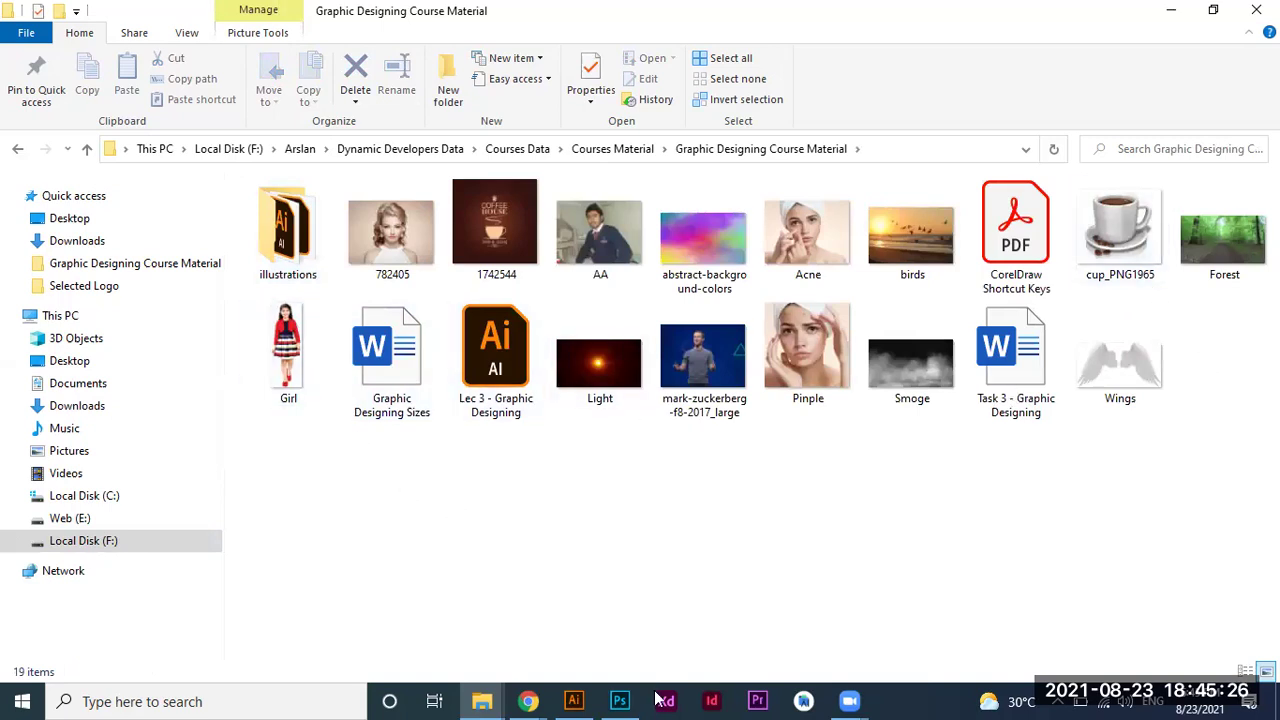
click(620, 698)
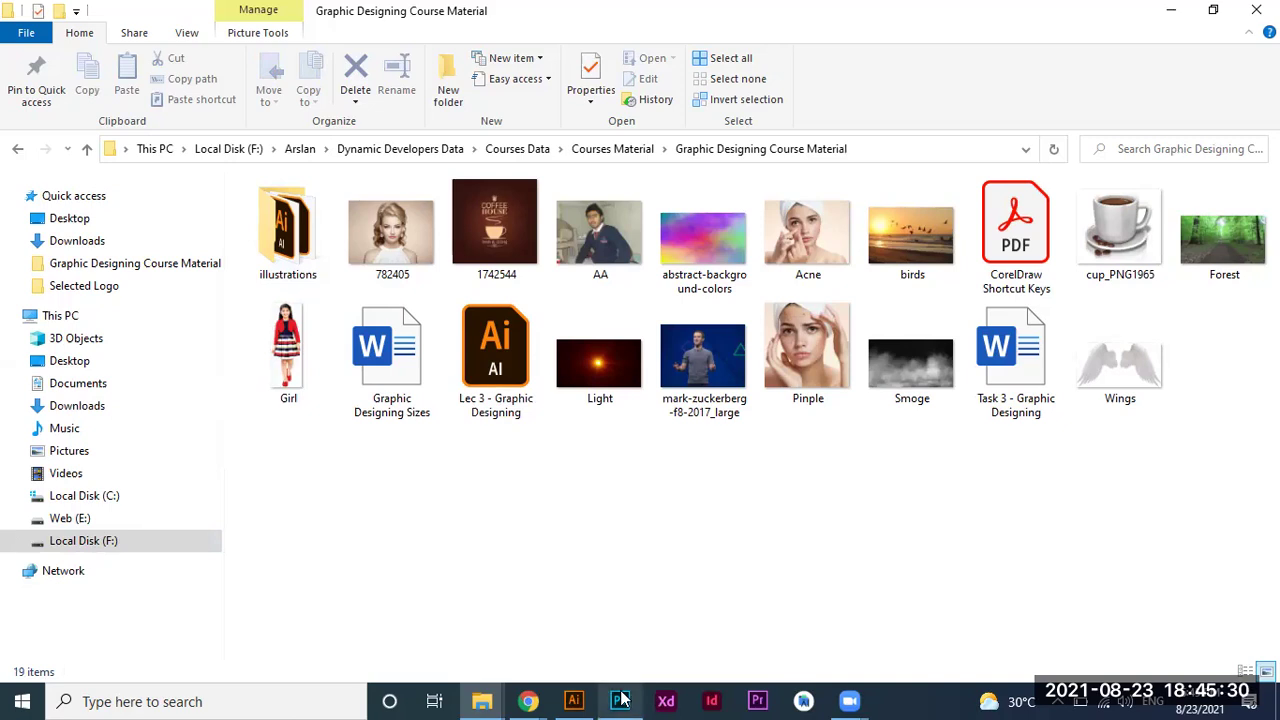
Open the Forest image in Photoshop as its own document.
click(620, 698)
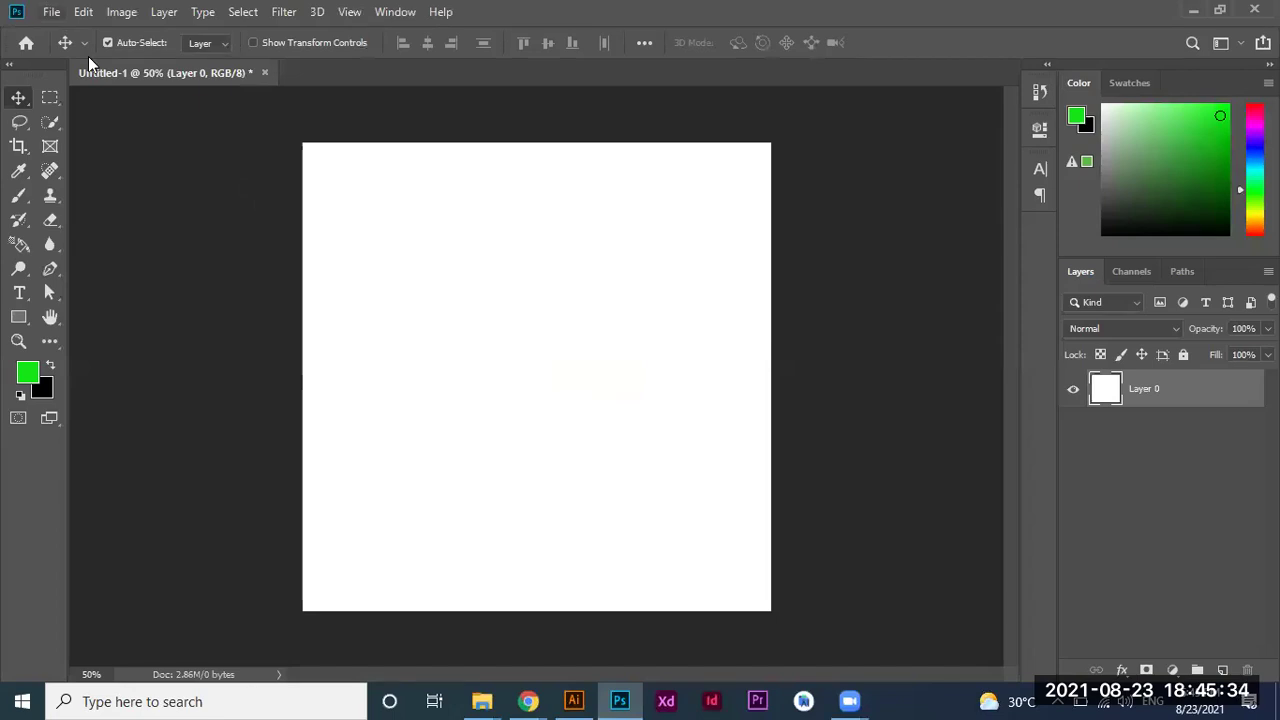
key(alt)
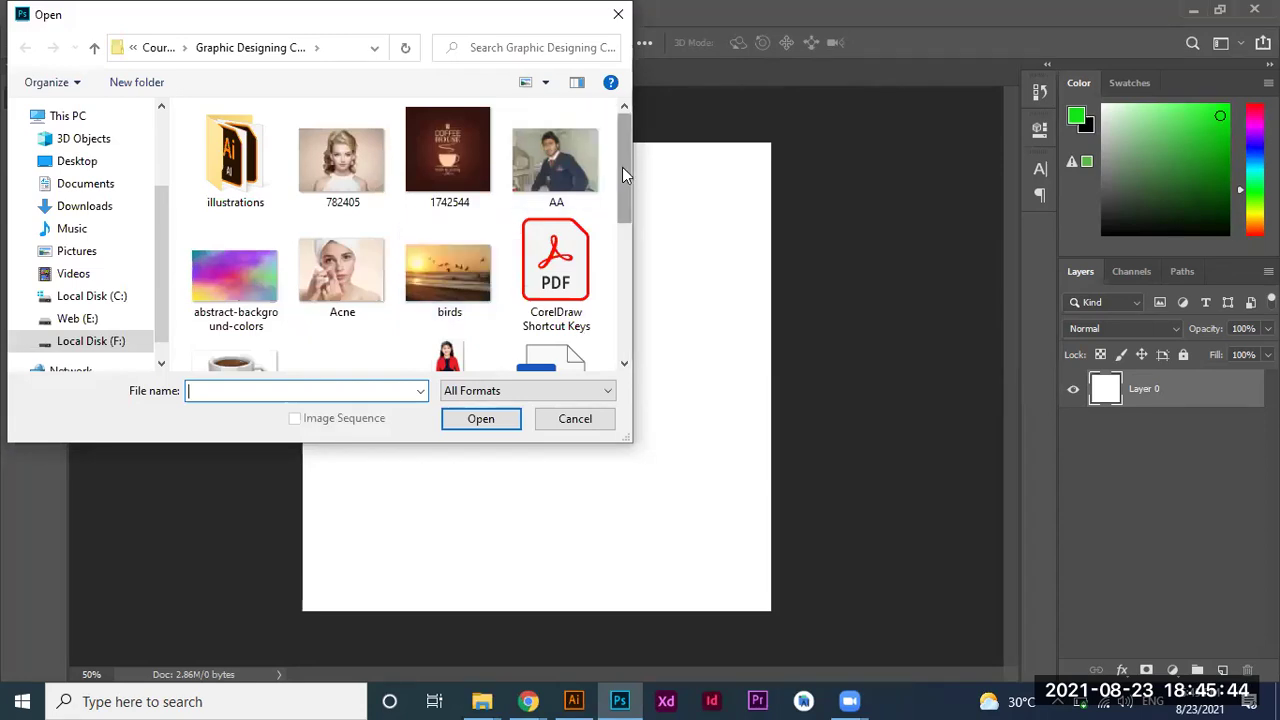
drag(624, 167, 624, 246)
click(358, 186)
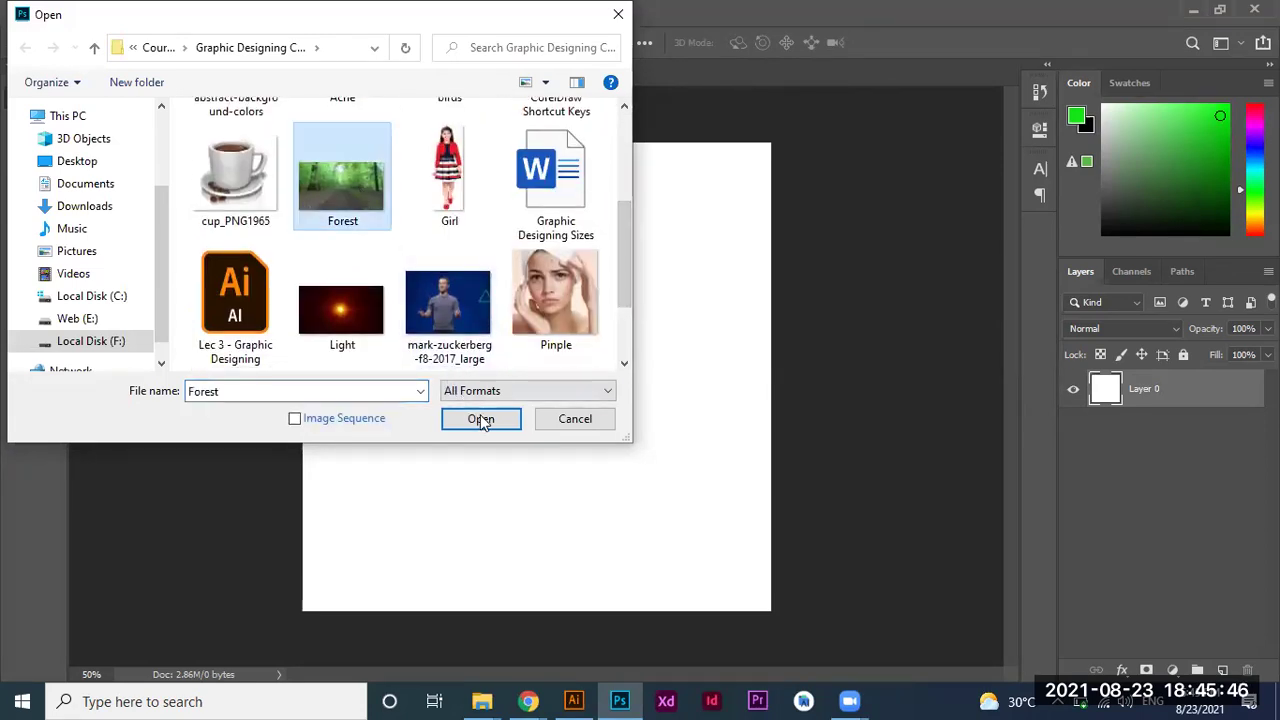
click(481, 420)
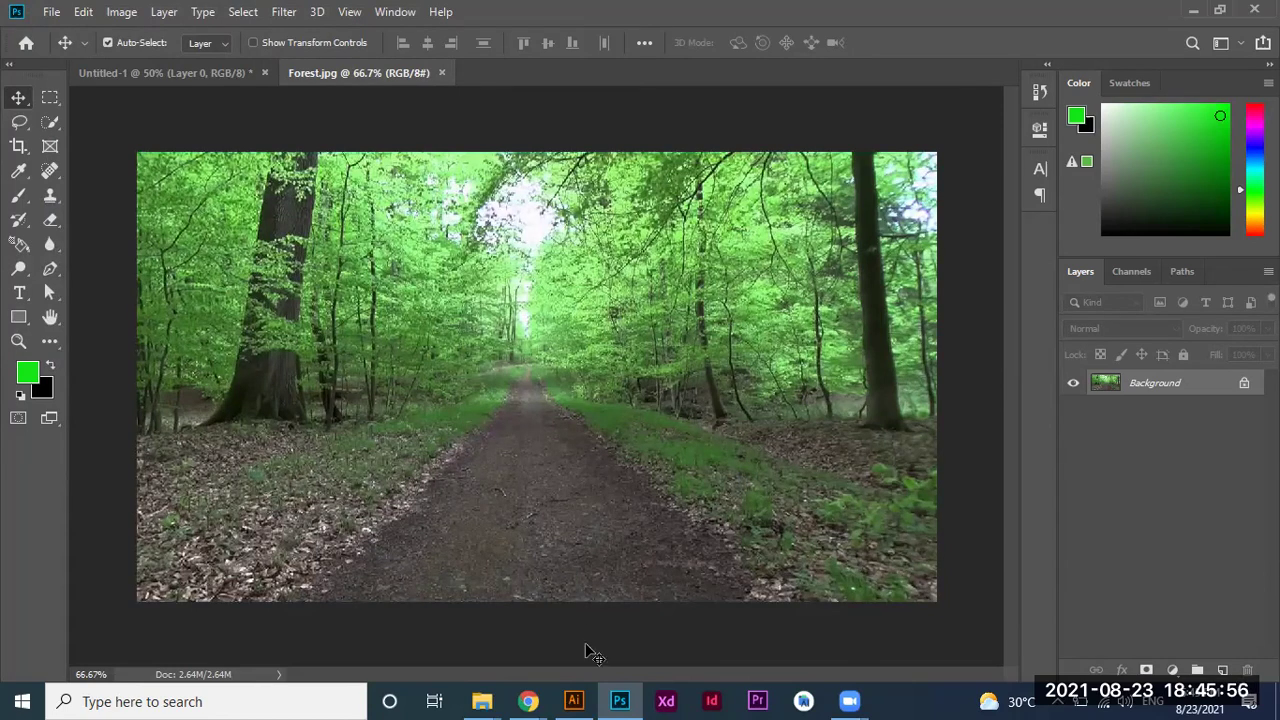
mouse_move(482, 701)
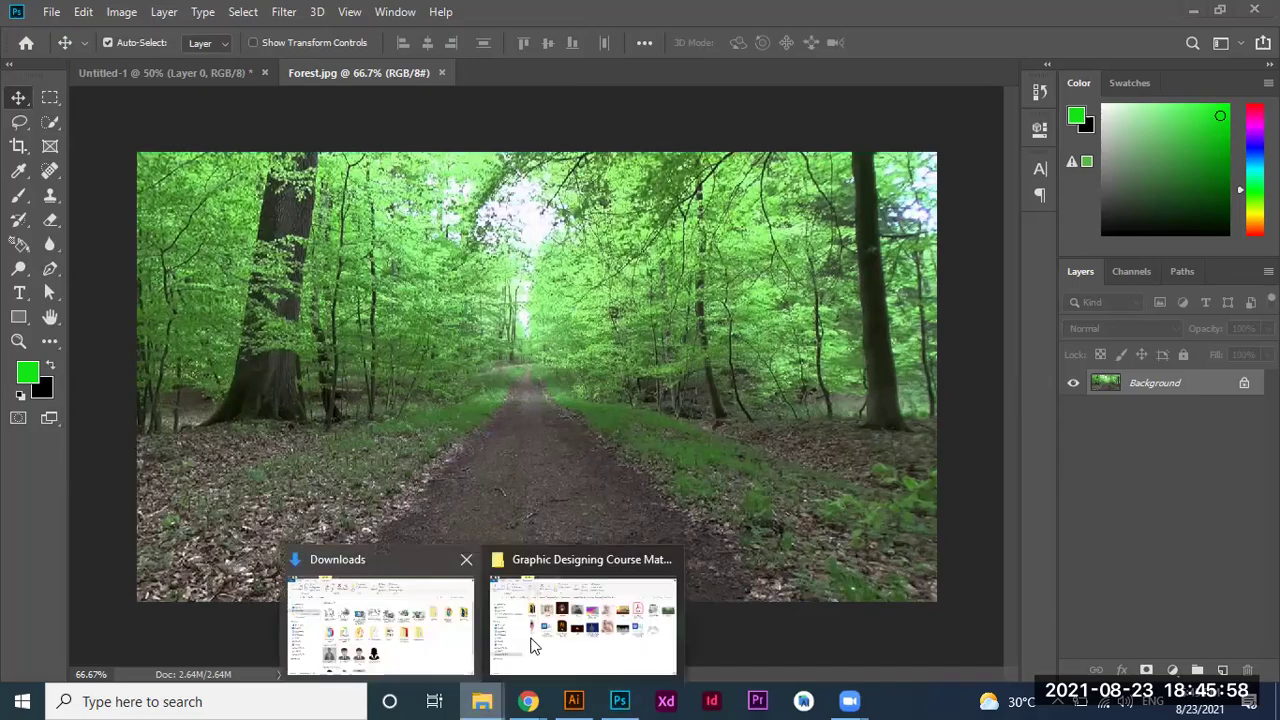
Select the Girl image in the course folder and carry it into the Forest document.
click(530, 645)
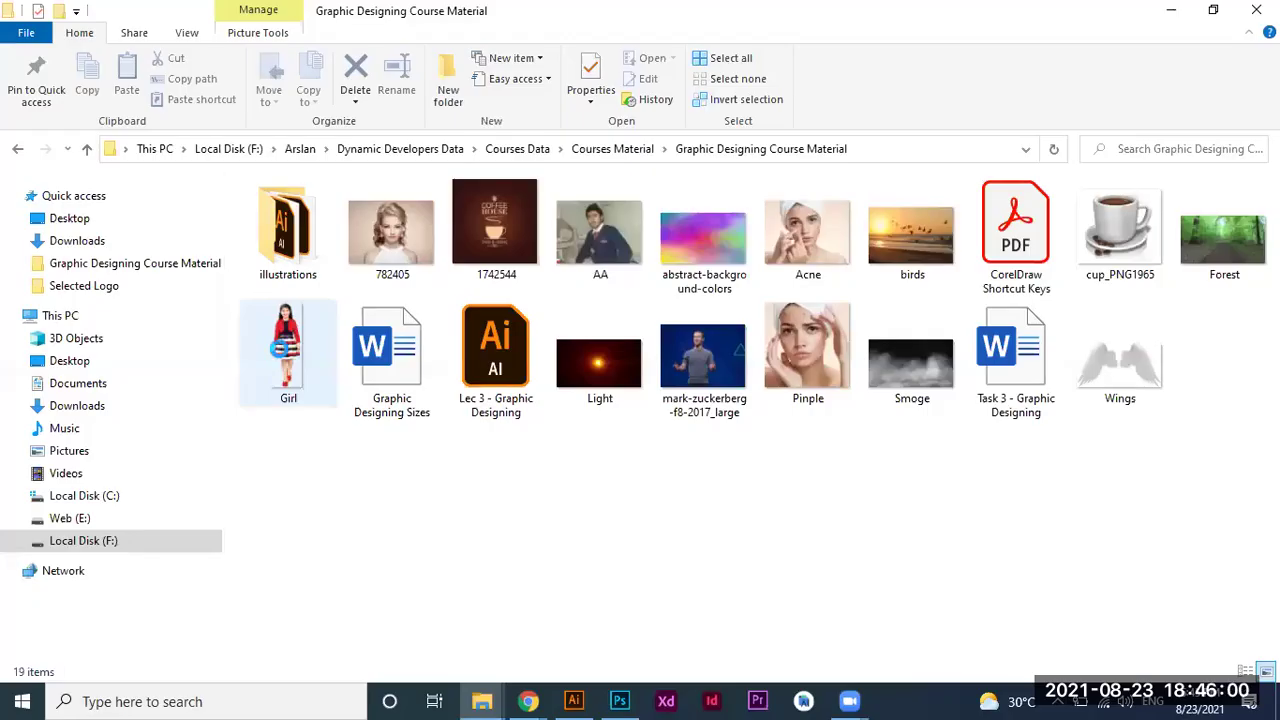
click(280, 362)
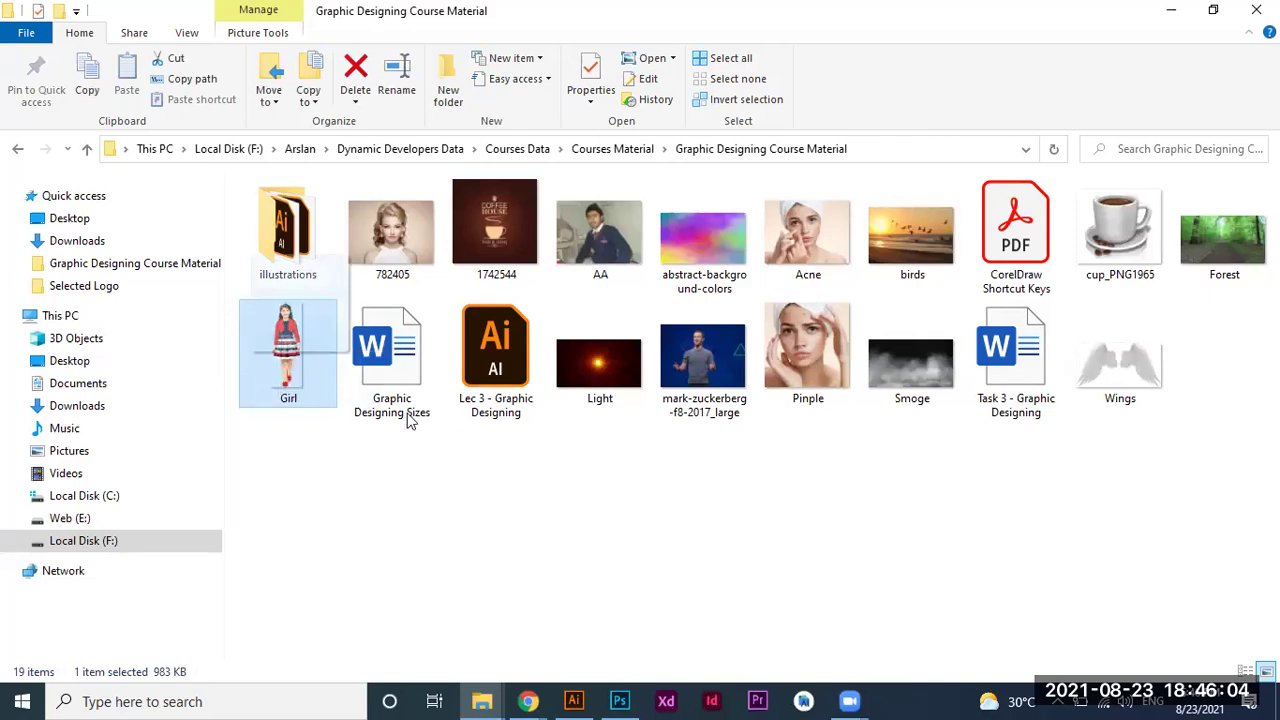
click(630, 698)
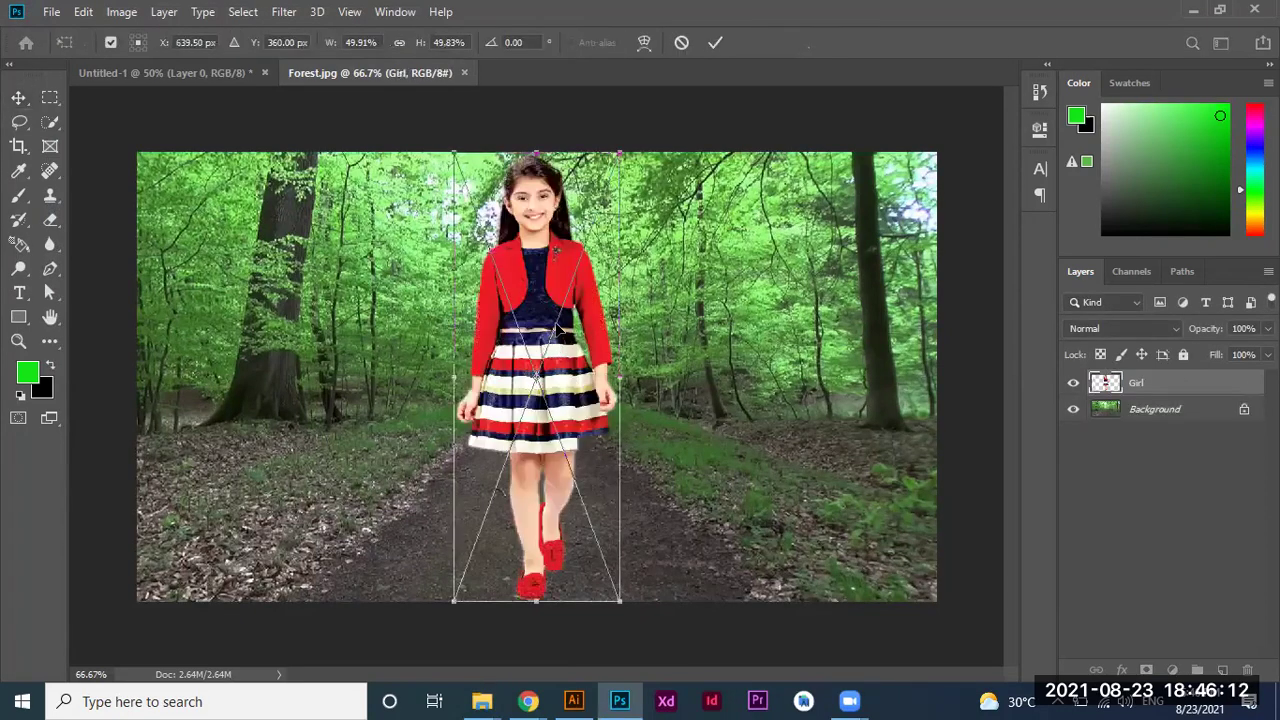
Scale the Girl layer to about 36% and set her on the forest path.
mouse_move(625, 150)
mouse_down()
mouse_move(612, 150)
mouse_move(590, 229)
mouse_up()
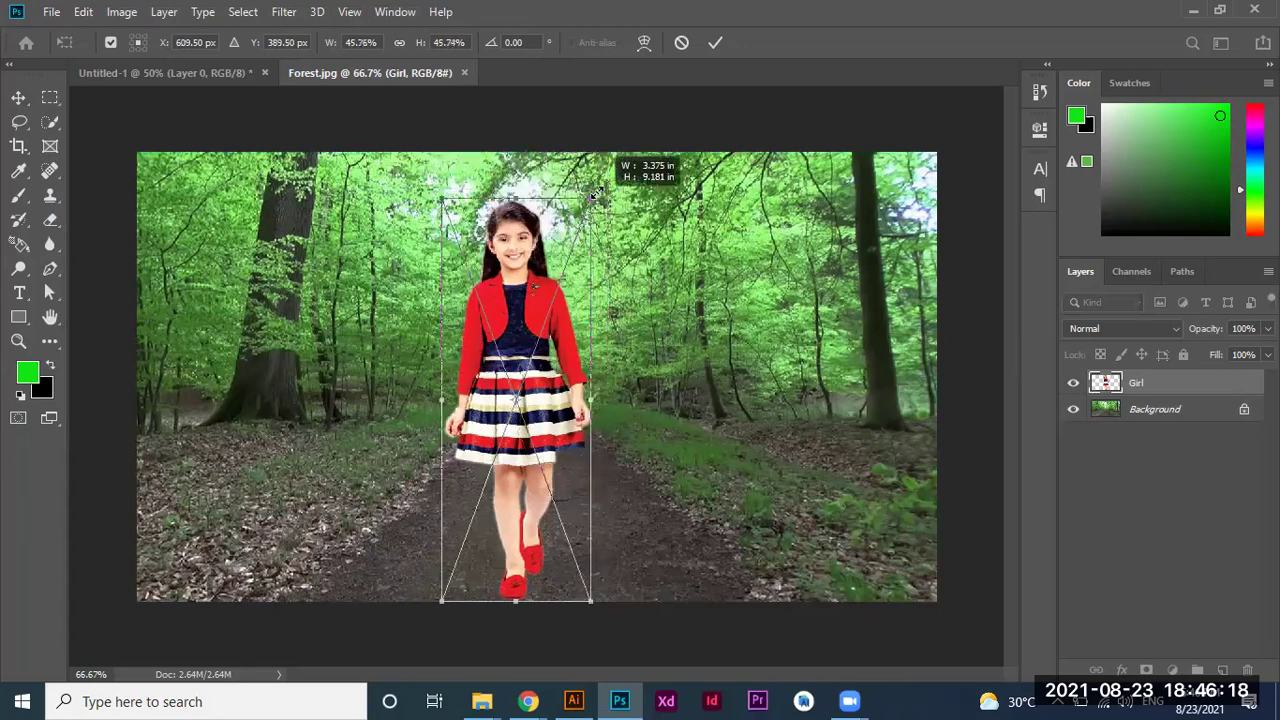
mouse_move(590, 229)
mouse_down()
mouse_move(530, 348)
mouse_move(540, 315)
mouse_up()
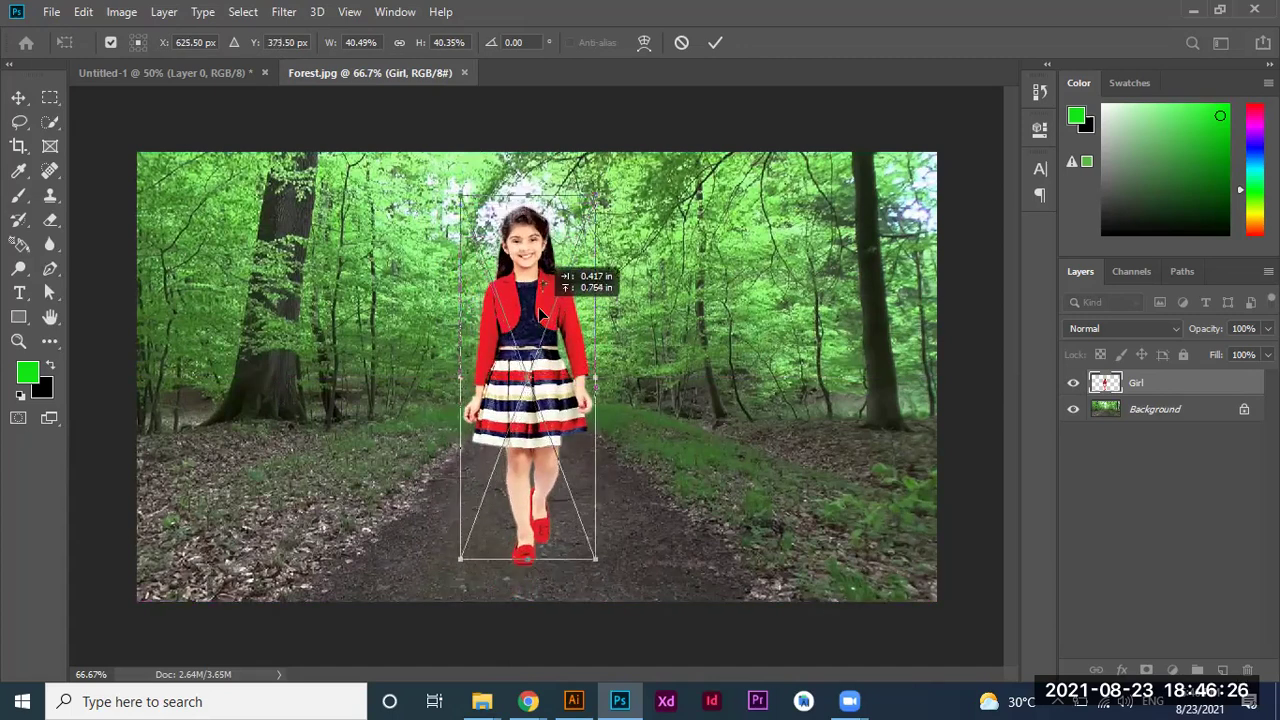
drag(540, 315, 540, 306)
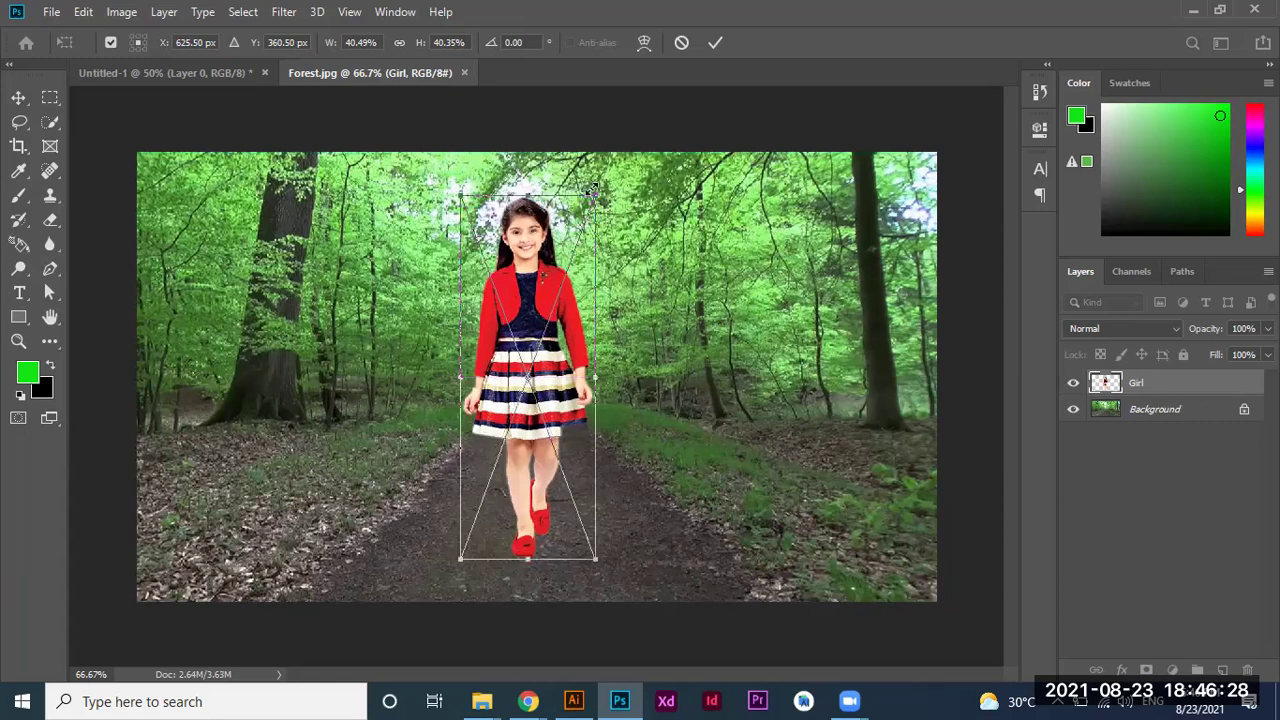
drag(594, 196, 581, 236)
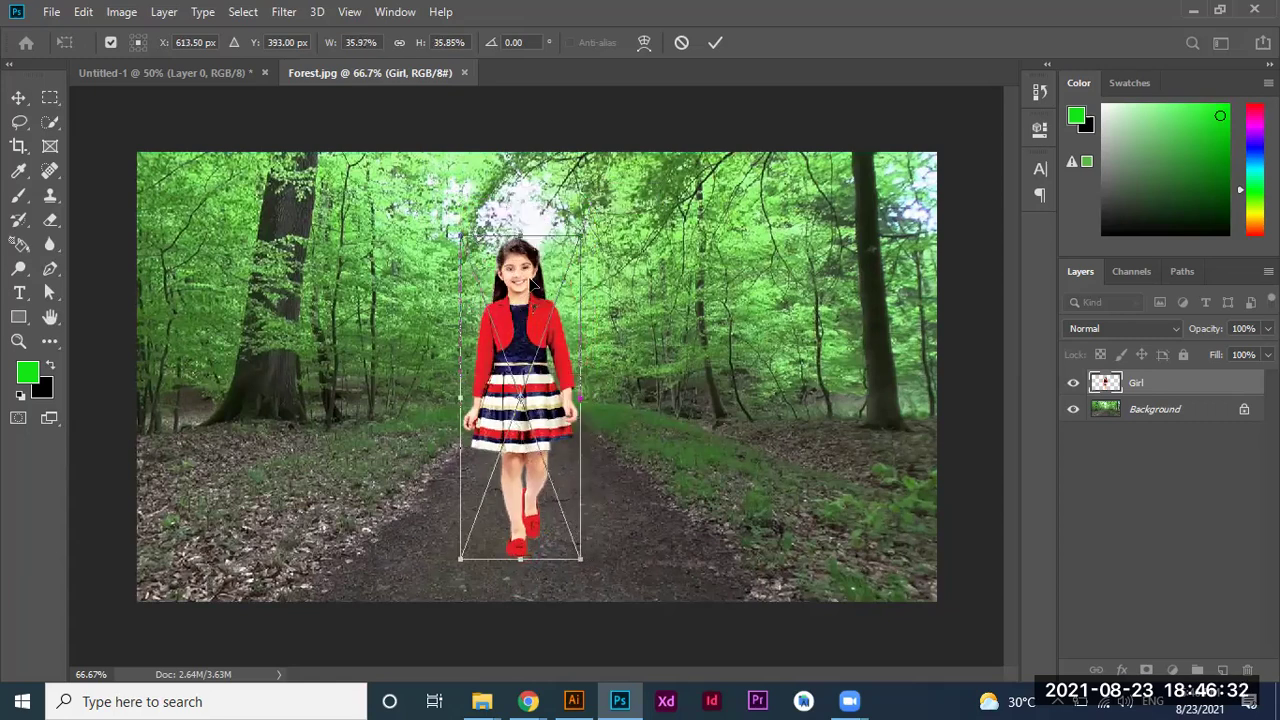
drag(523, 298, 538, 280)
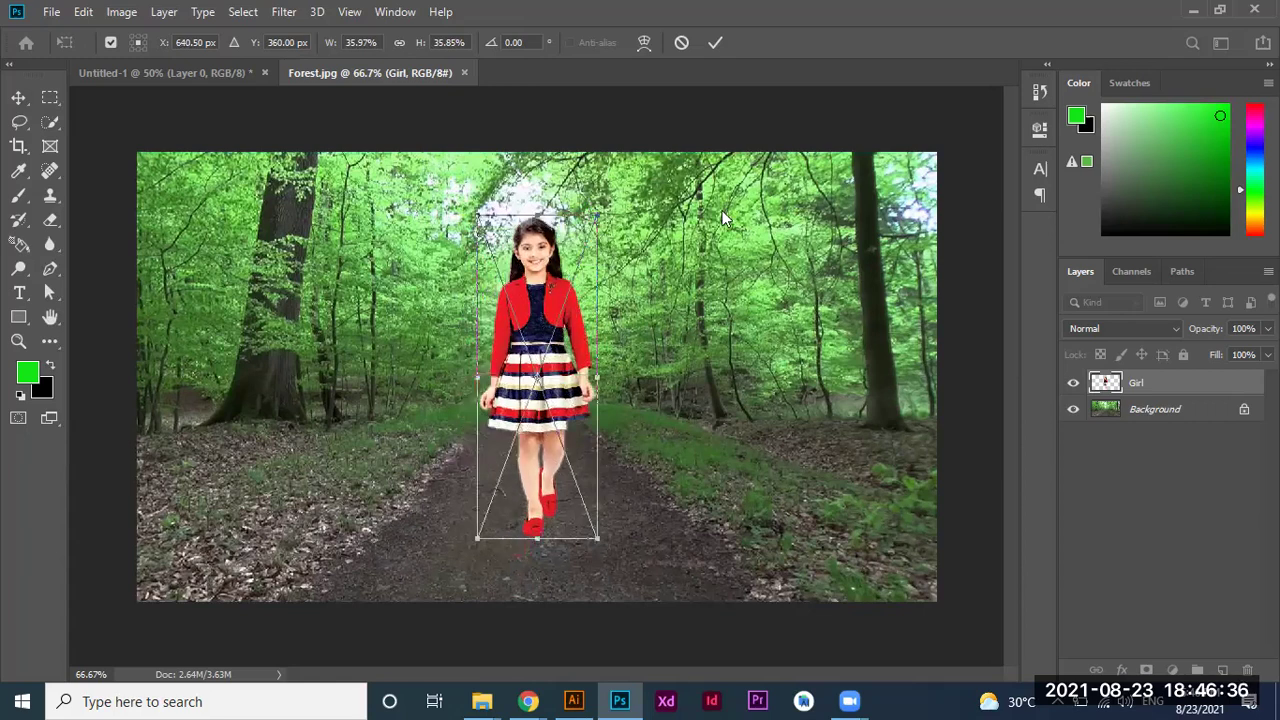
click(716, 42)
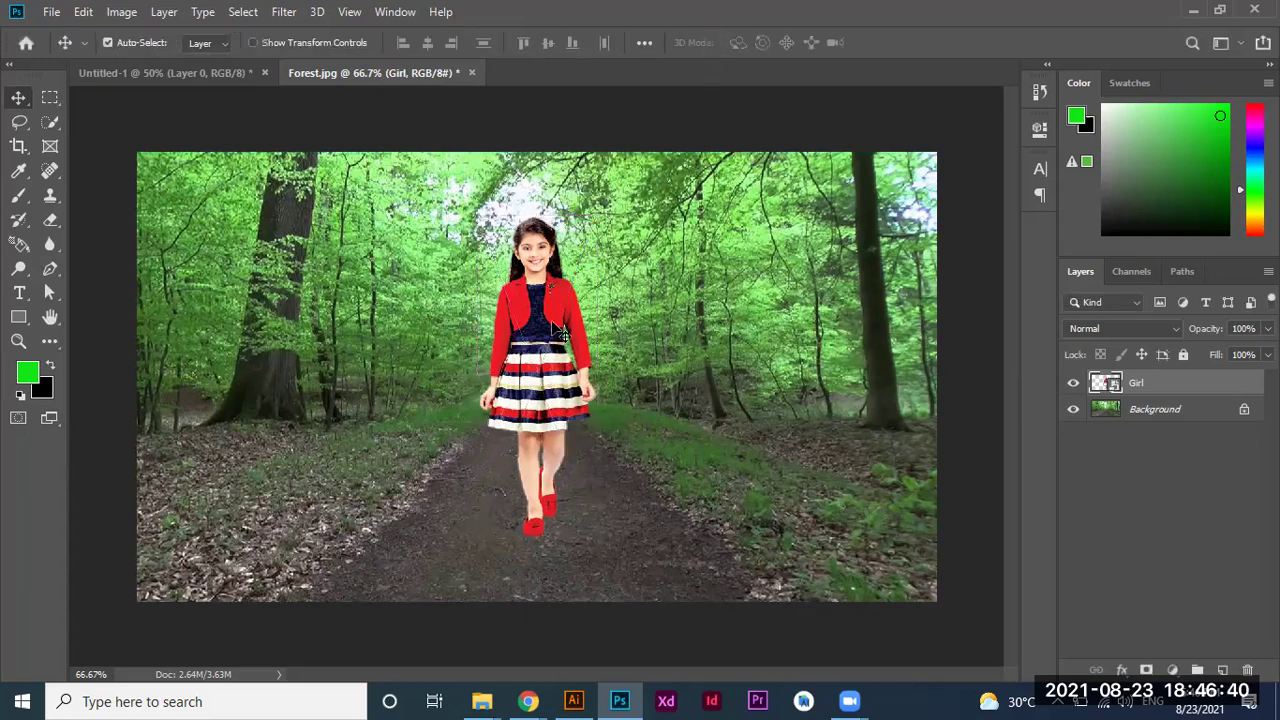
Unlock the forest layer, rename it 'background', and nudge the girl slightly lower.
click(1244, 410)
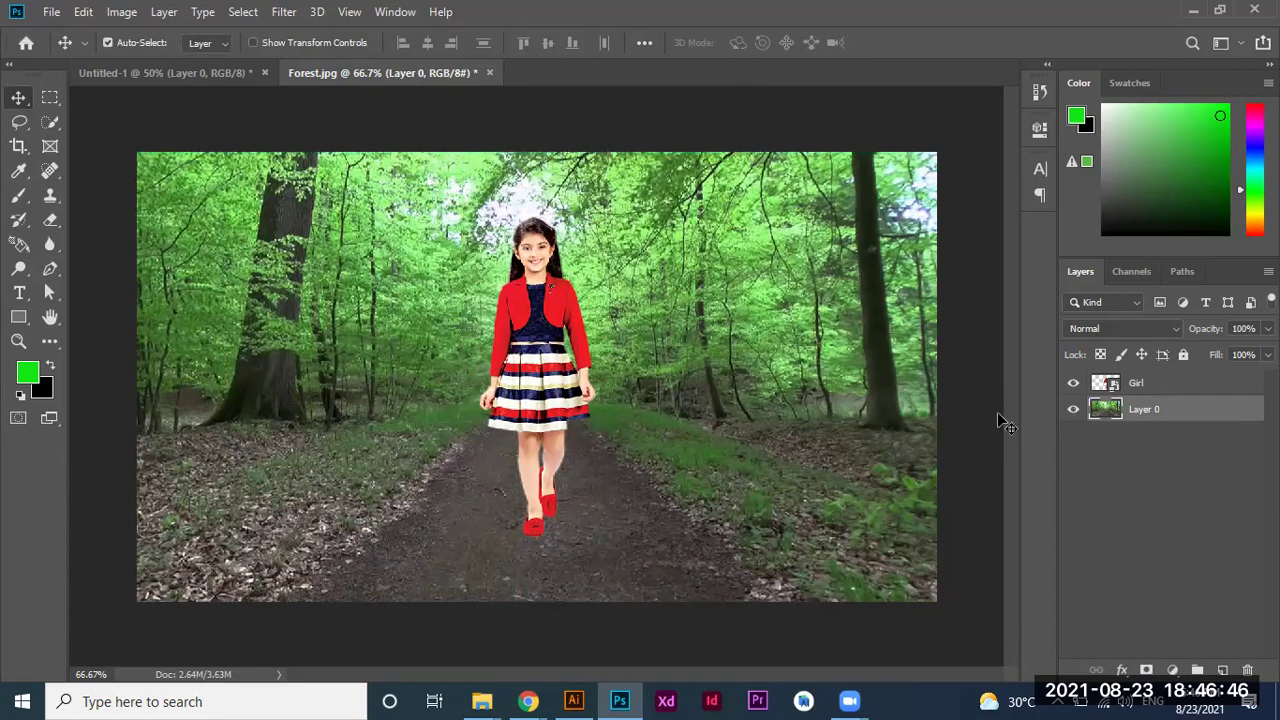
double_click(1143, 415)
text(background)
key(Return)
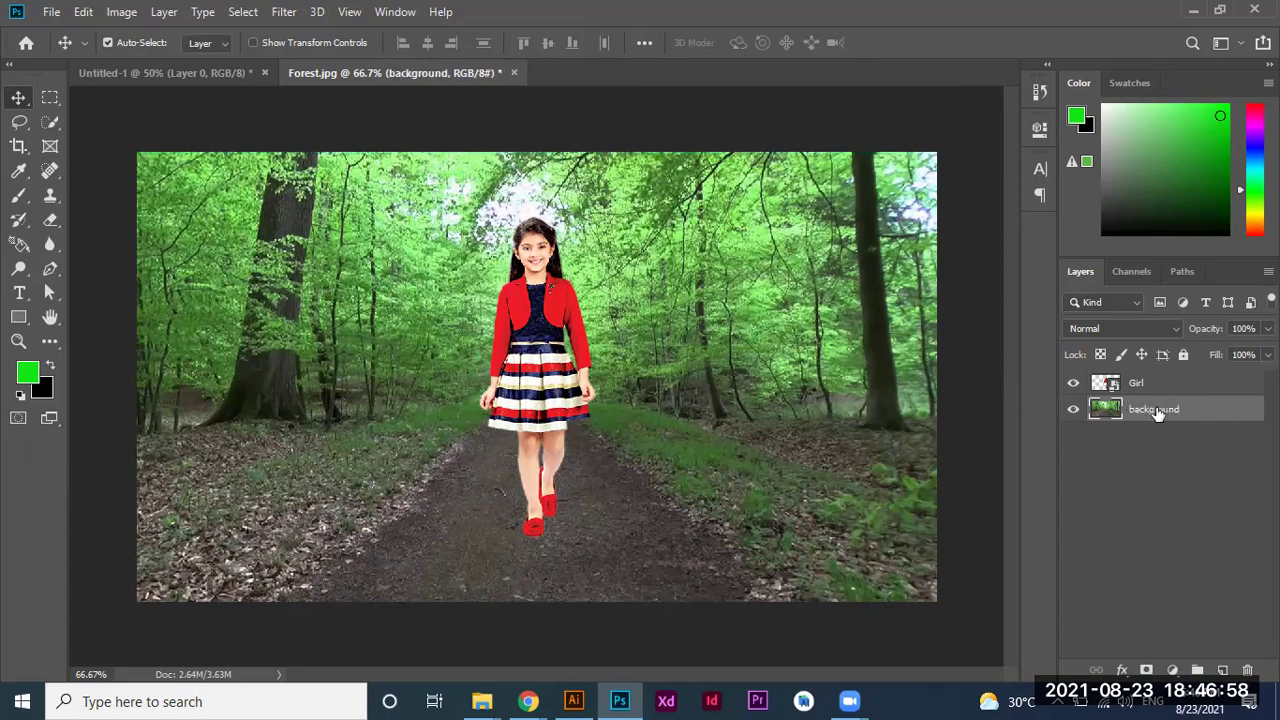
drag(557, 323, 557, 335)
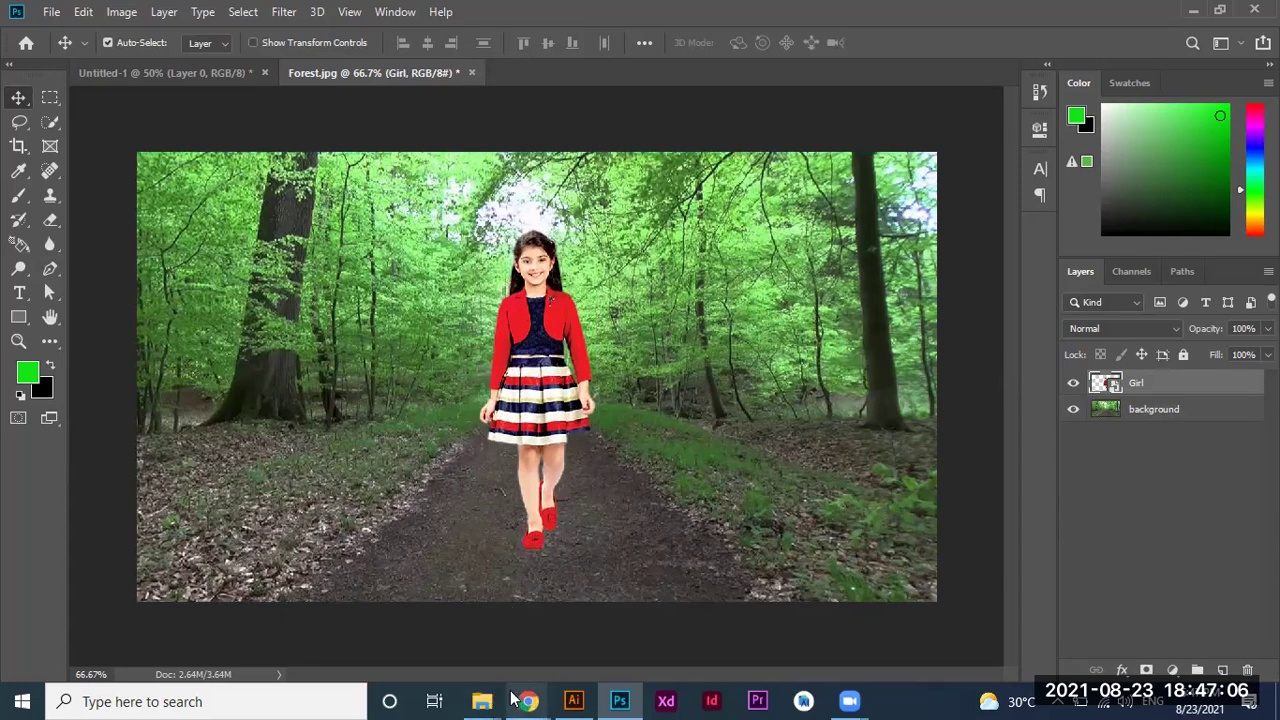
mouse_move(481, 701)
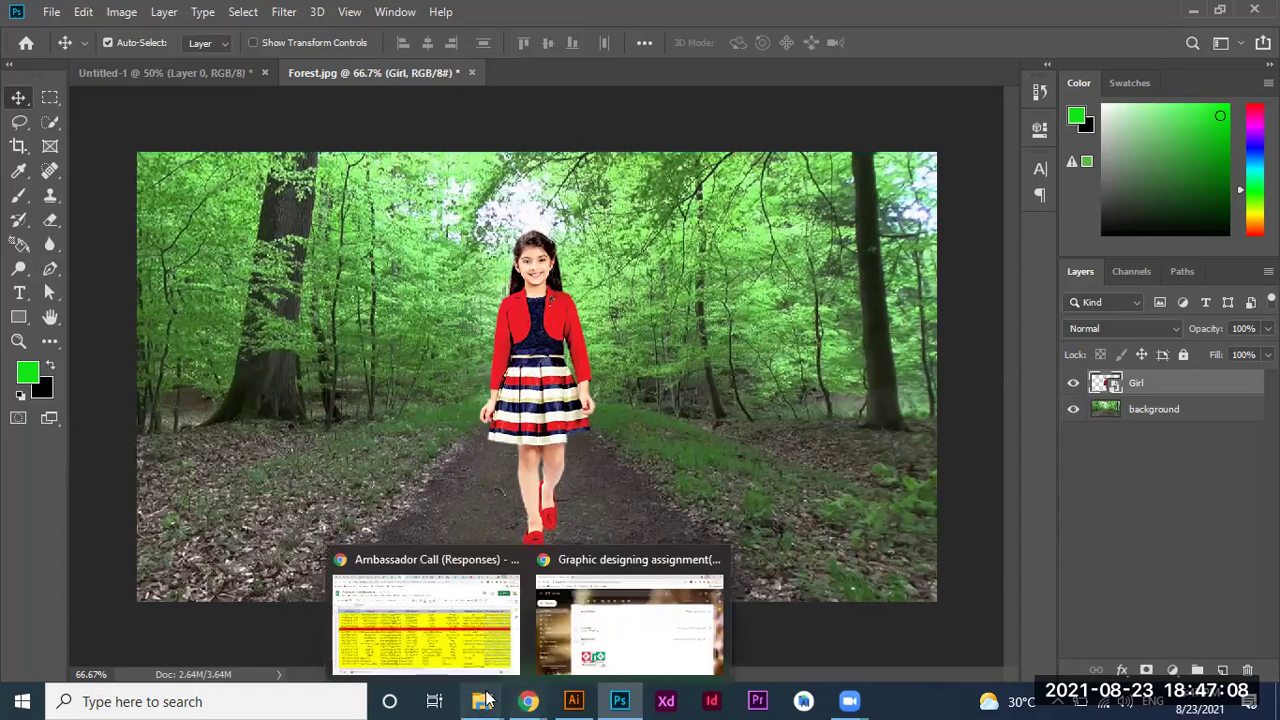
Pick the Wings image from the course folder and drag it toward Photoshop.
click(499, 664)
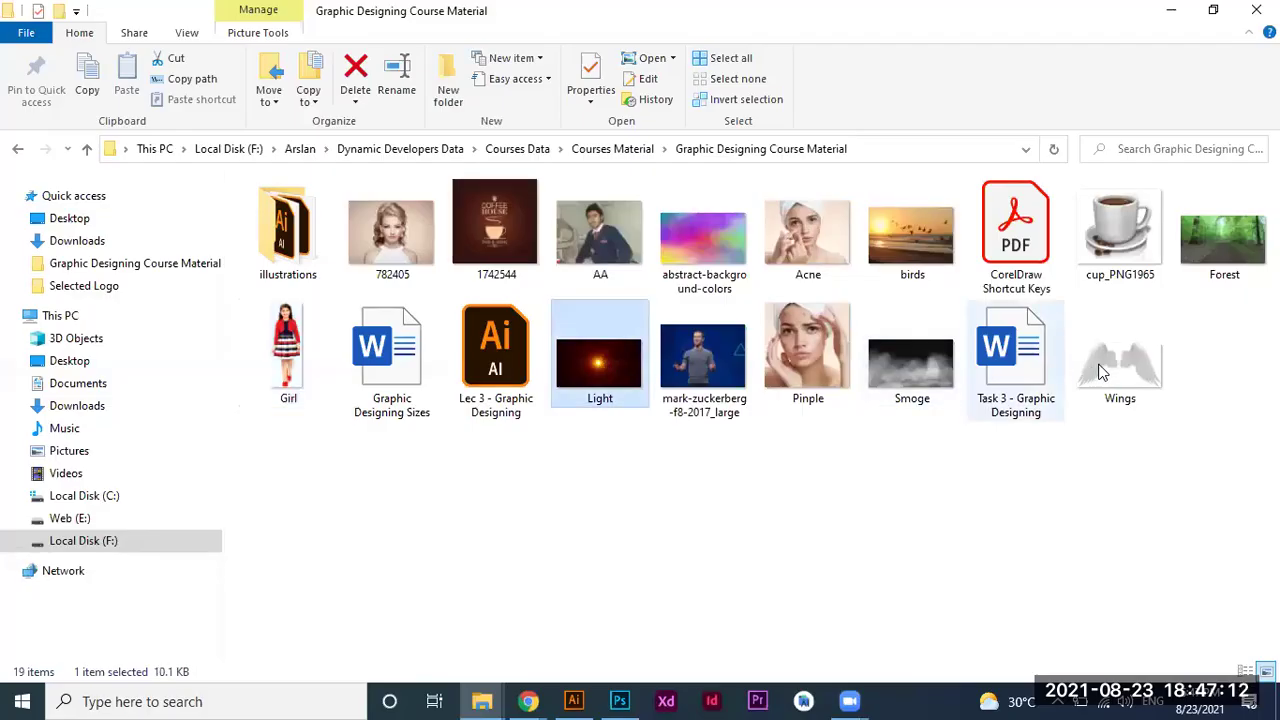
click(1103, 366)
click(889, 376)
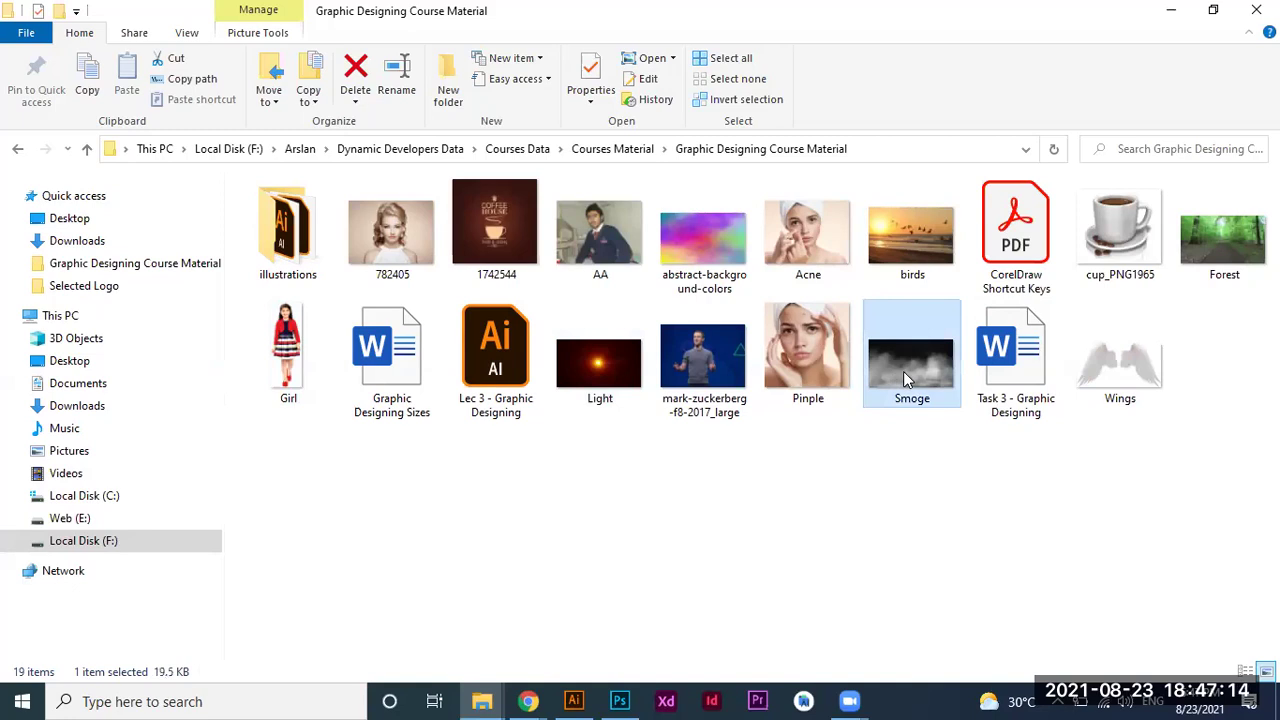
click(1122, 374)
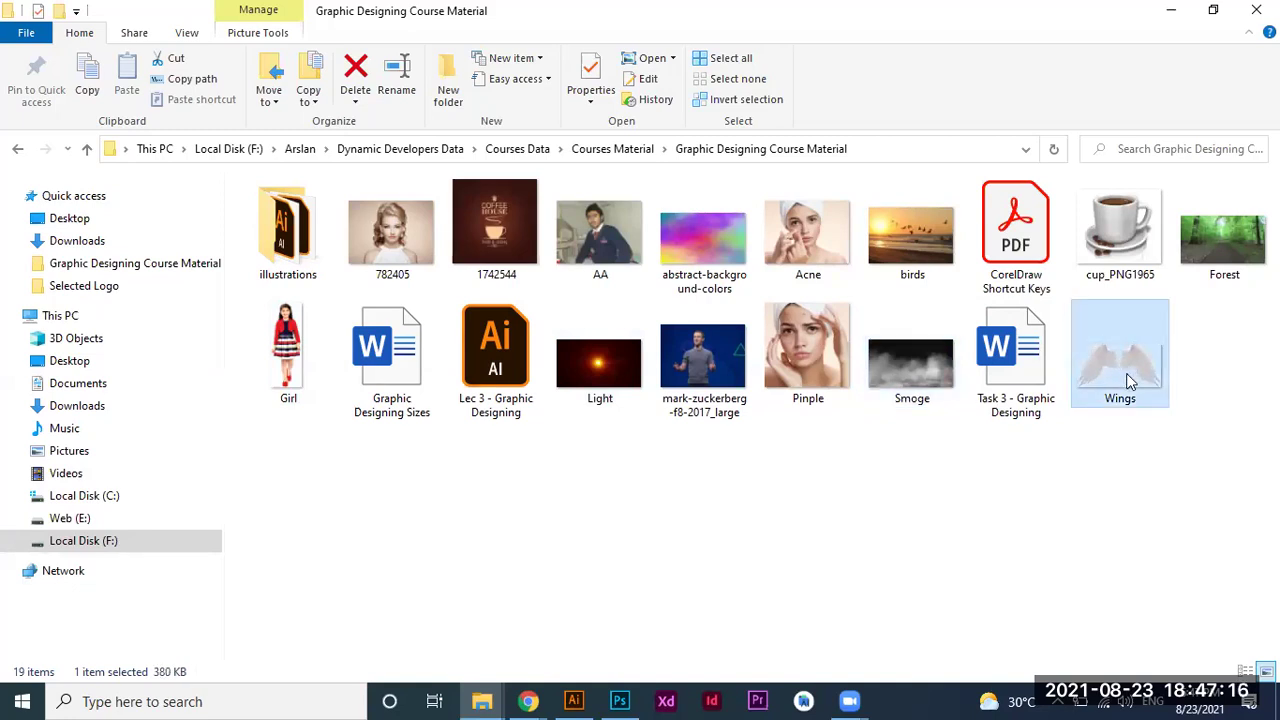
drag(1125, 360, 622, 700)
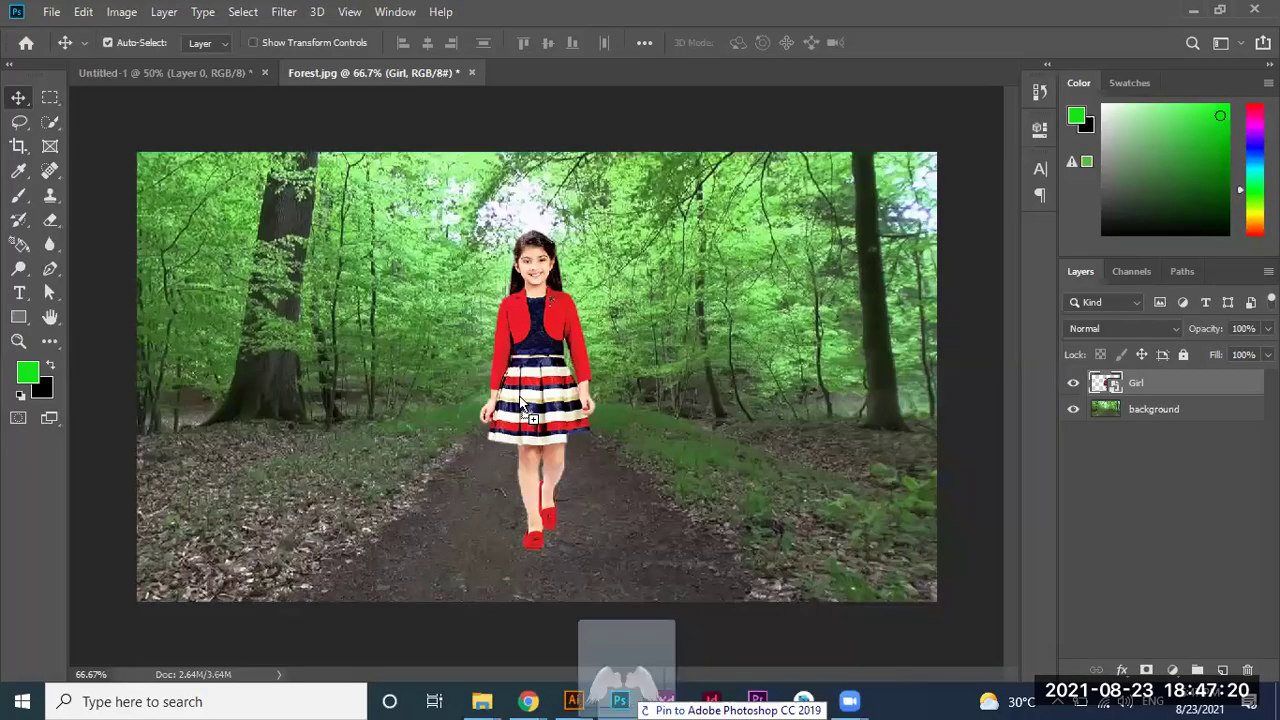
Place the Wings image, scale it to 49.70%, and centre it behind the girl's shoulders.
drag(622, 700, 519, 396)
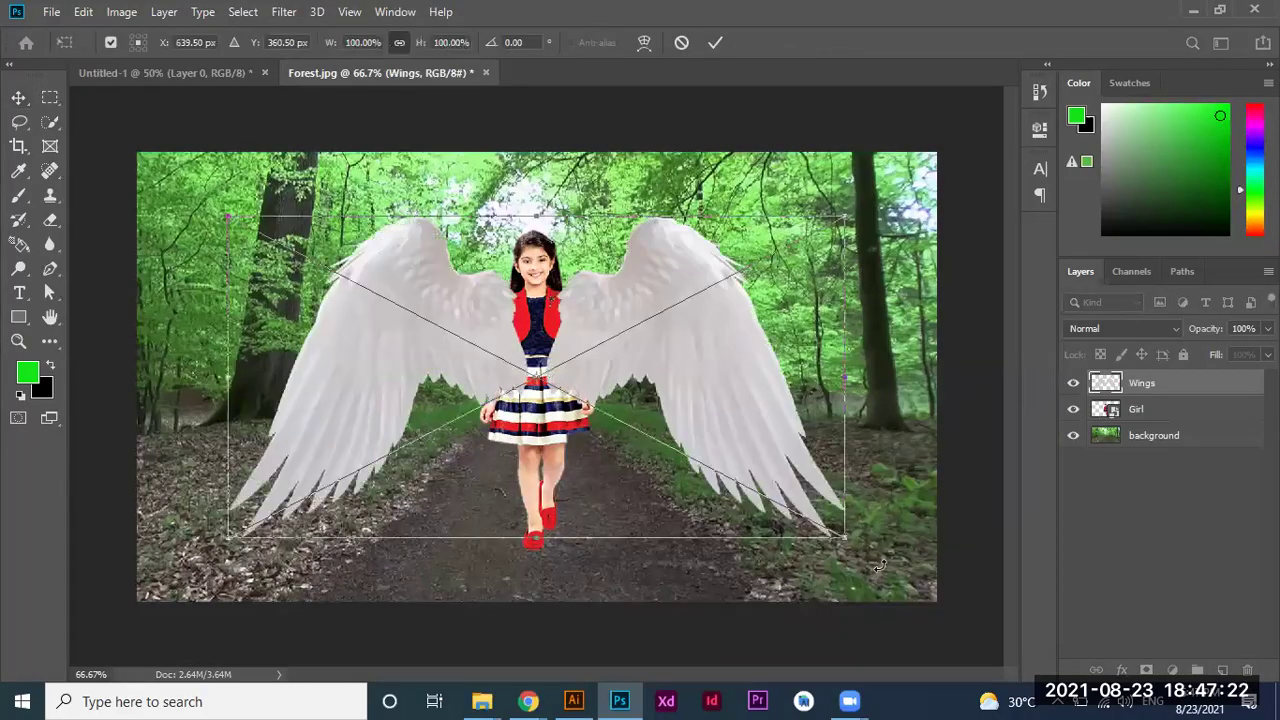
drag(843, 537, 619, 393)
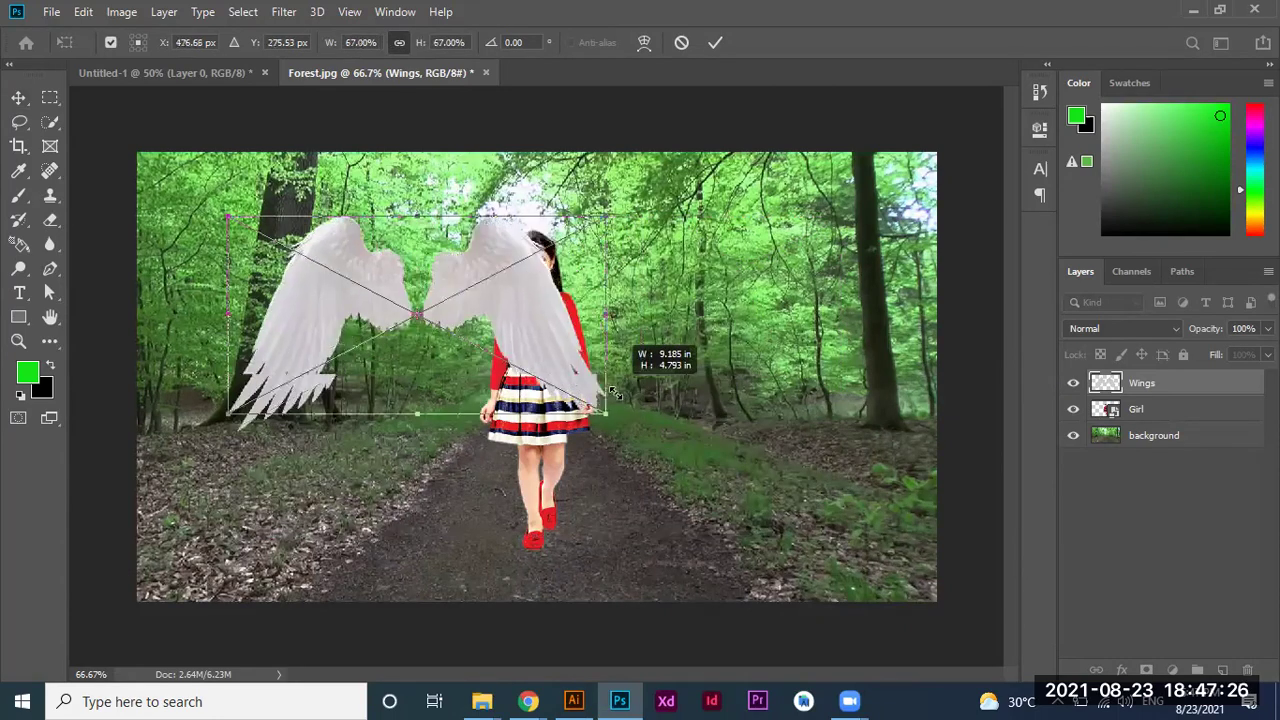
drag(619, 393, 585, 400)
drag(501, 311, 637, 338)
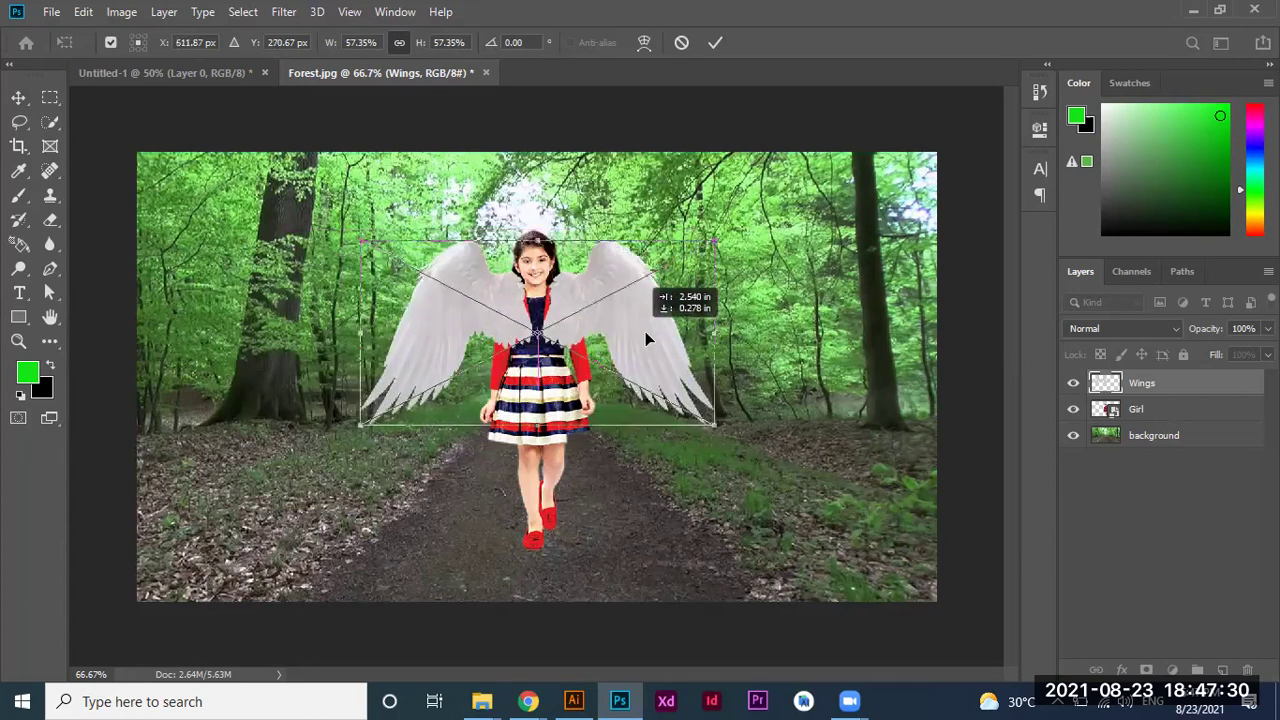
drag(637, 338, 655, 362)
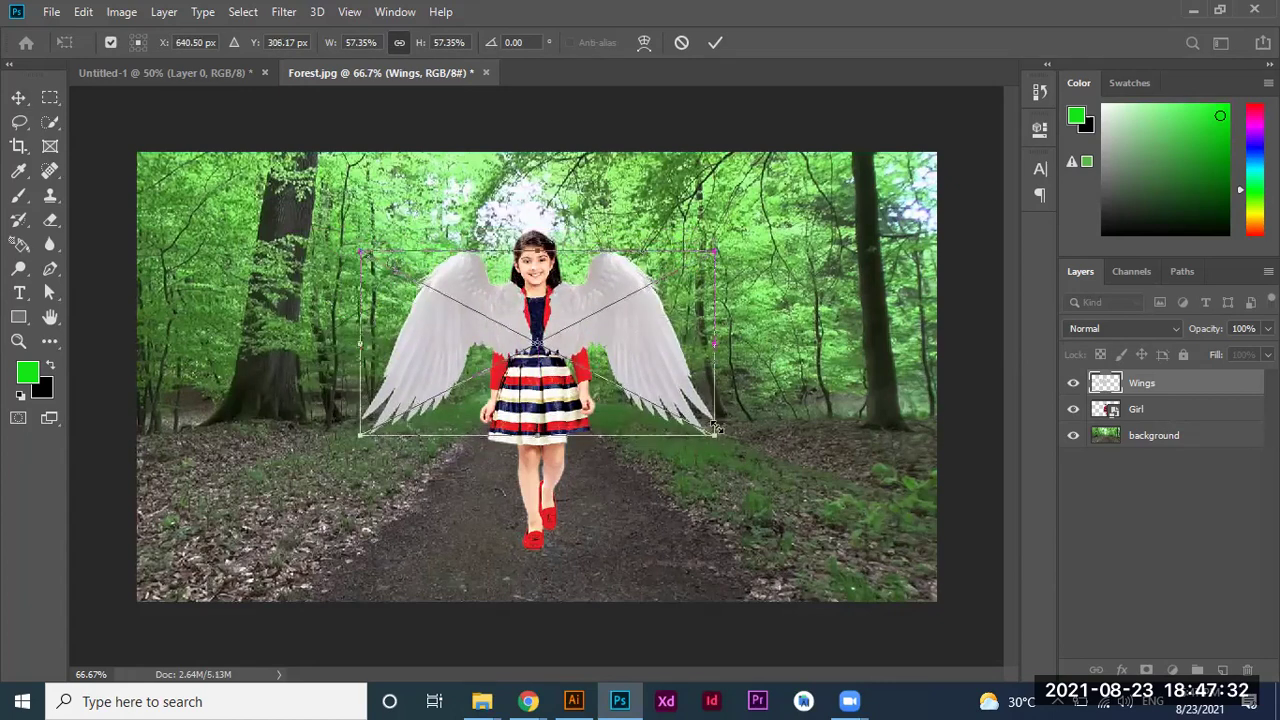
drag(714, 434, 655, 404)
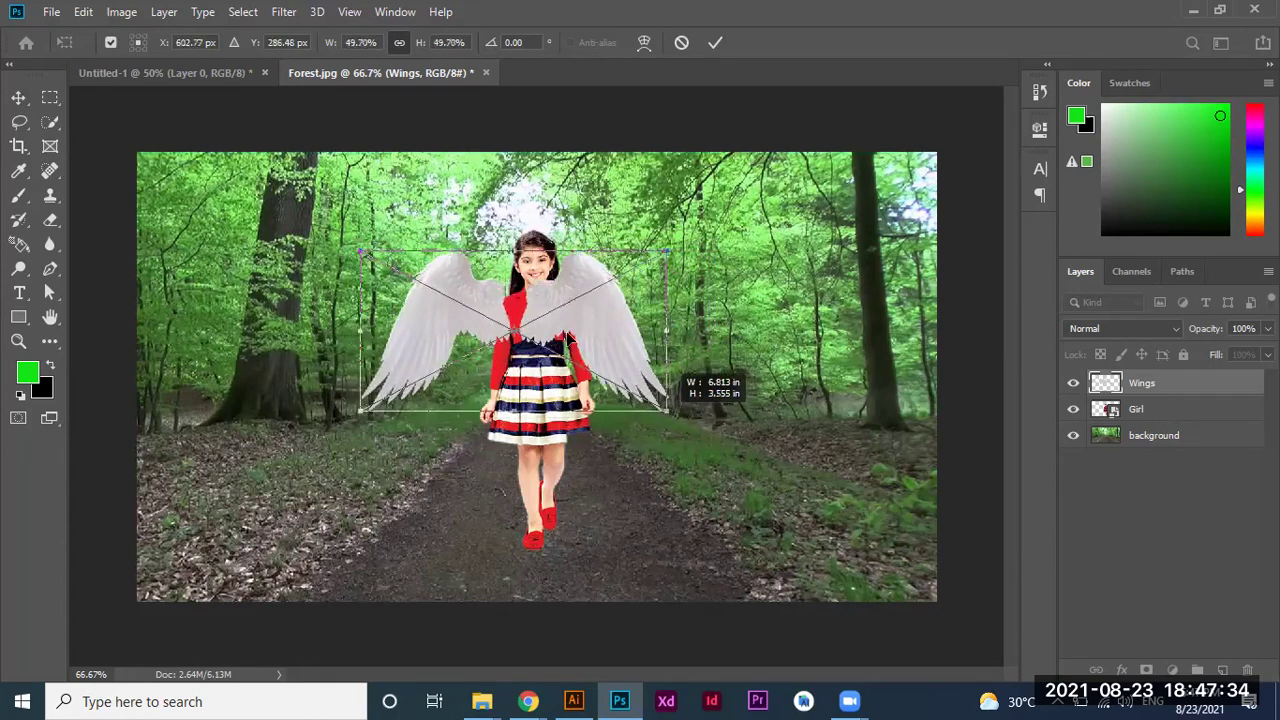
drag(565, 324, 583, 342)
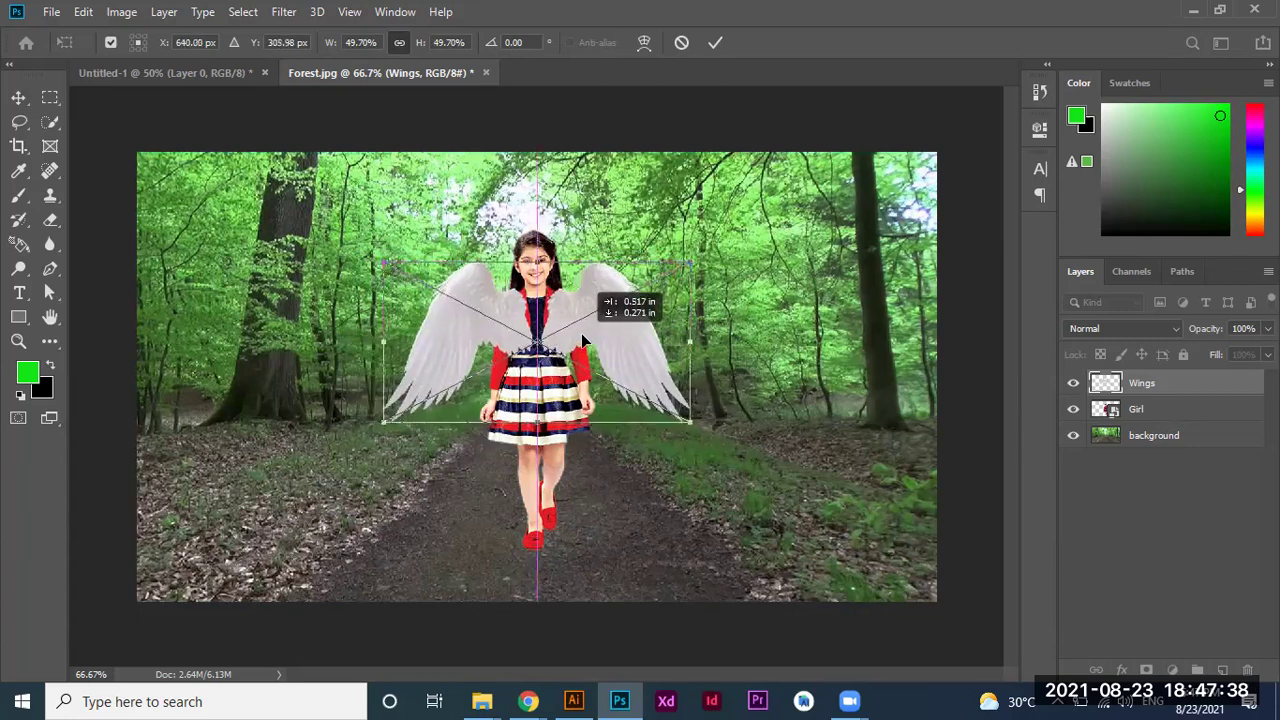
drag(583, 342, 583, 340)
click(714, 42)
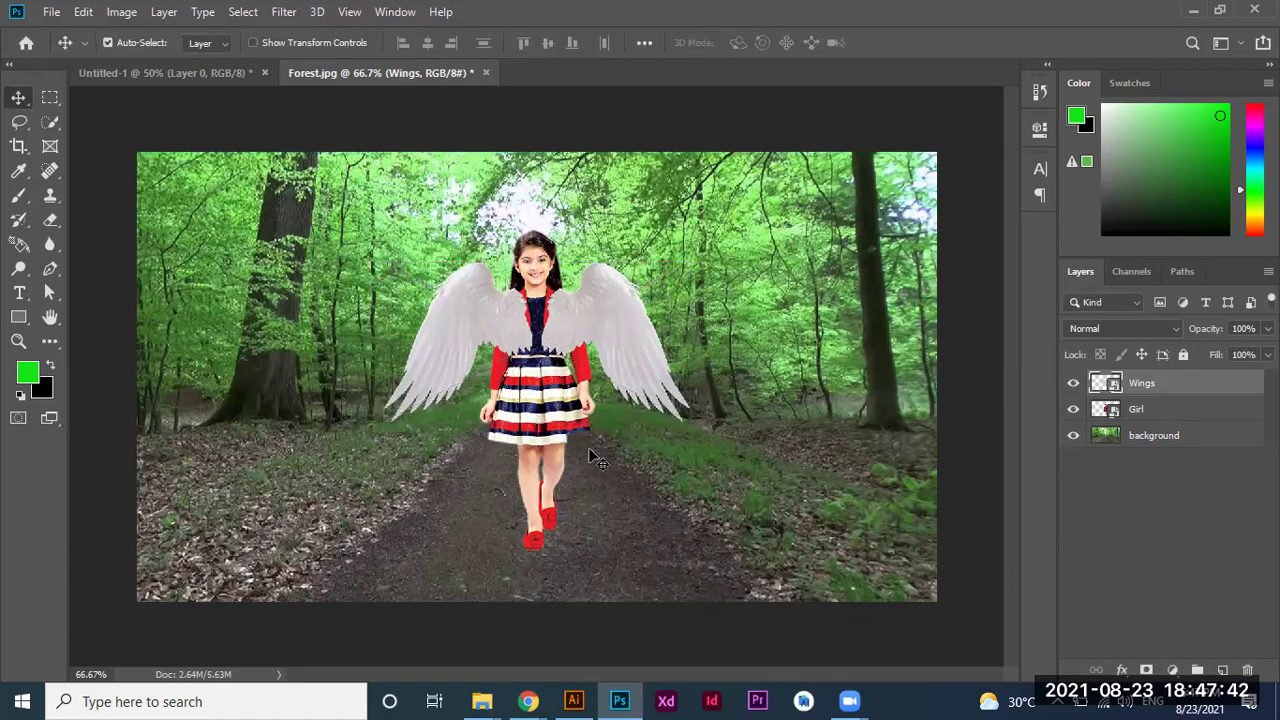
key(ctrl+plus)
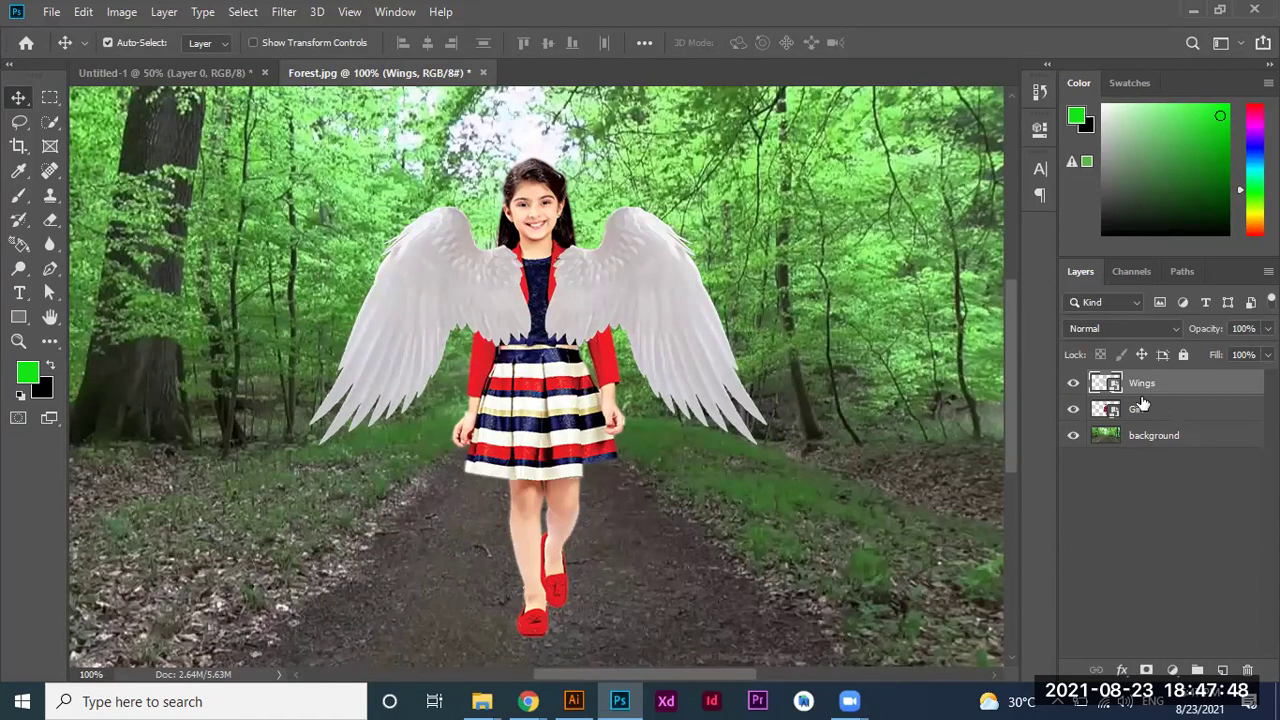
Move the Girl layer above Wings and nudge the wings slightly down.
click(1182, 413)
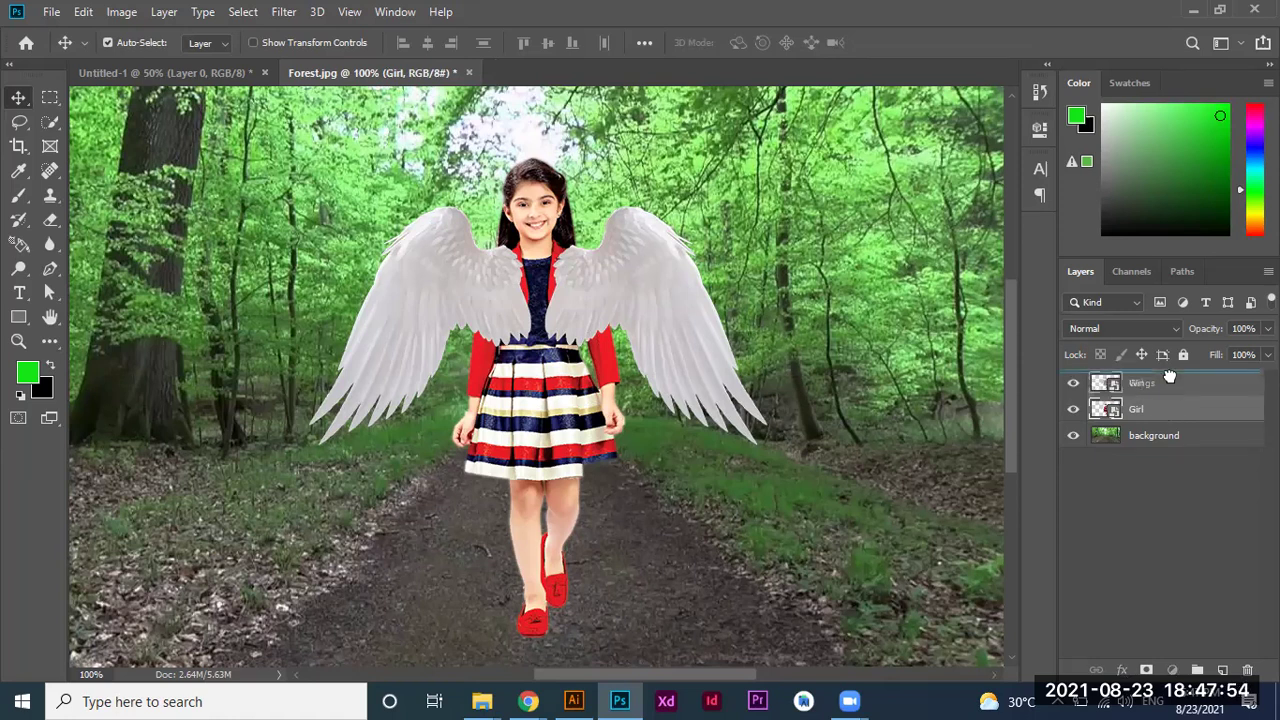
drag(1170, 412, 1170, 378)
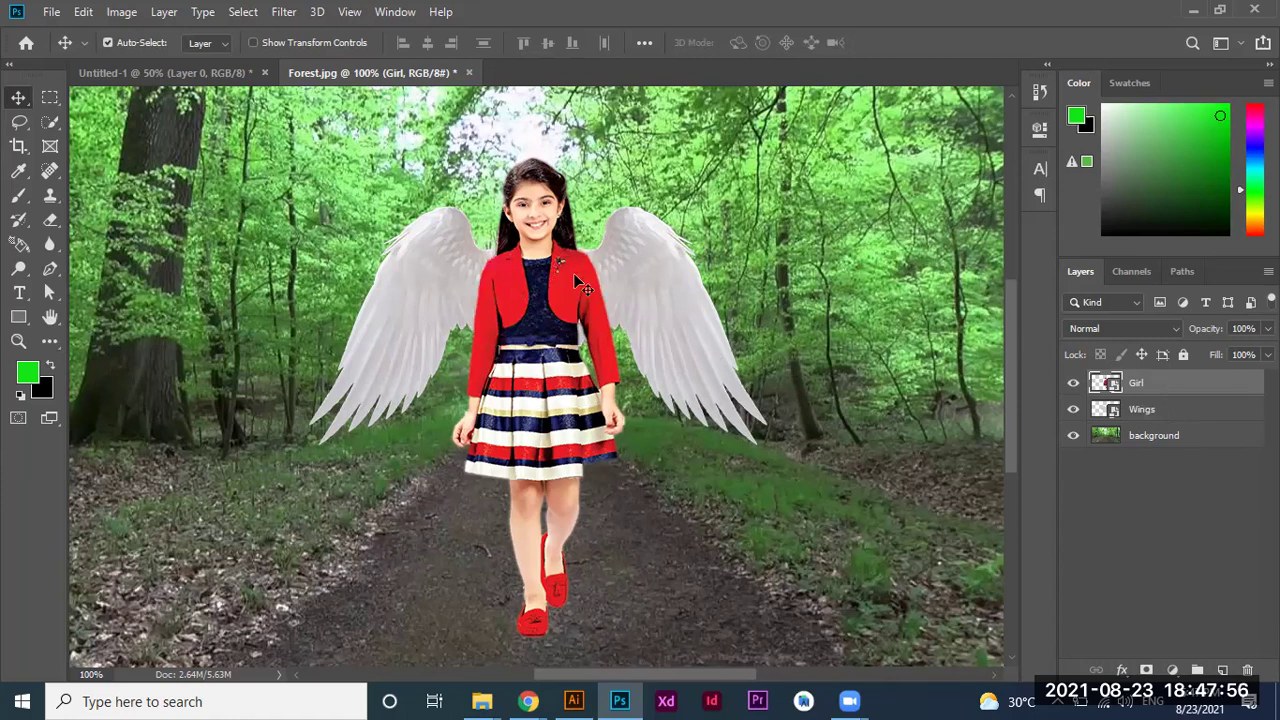
click(648, 292)
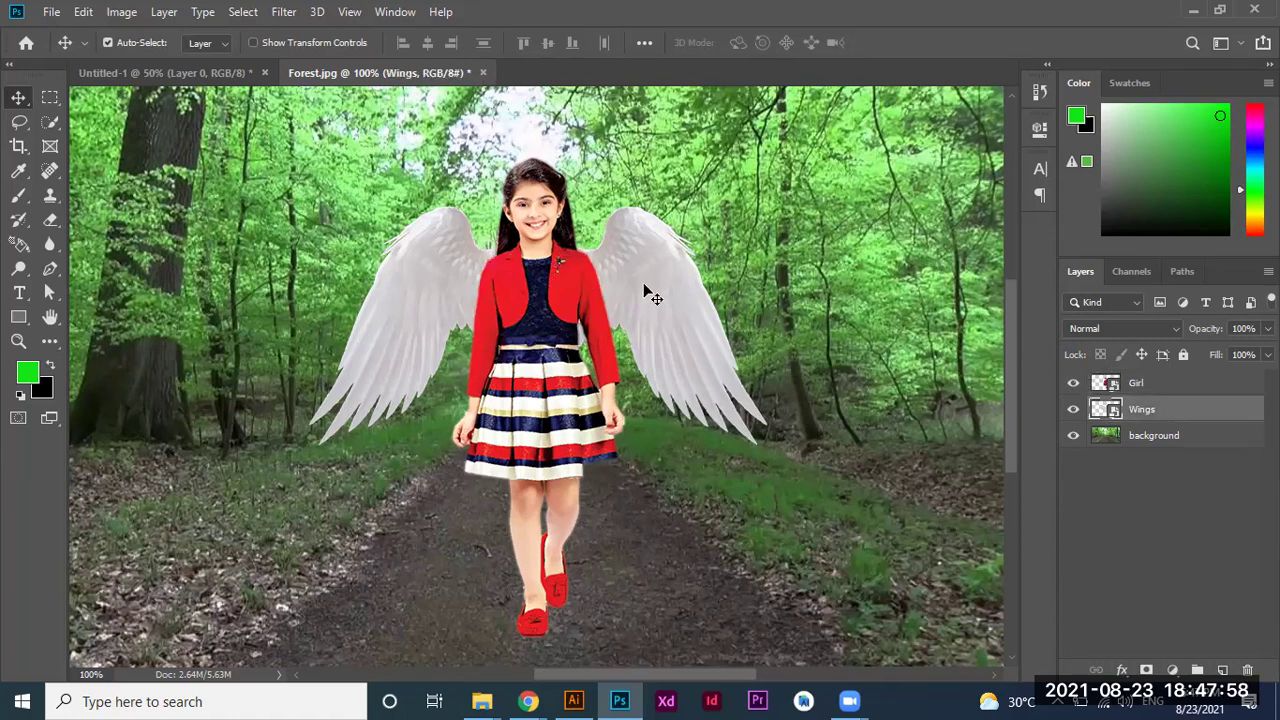
key(Down)
key(Down)
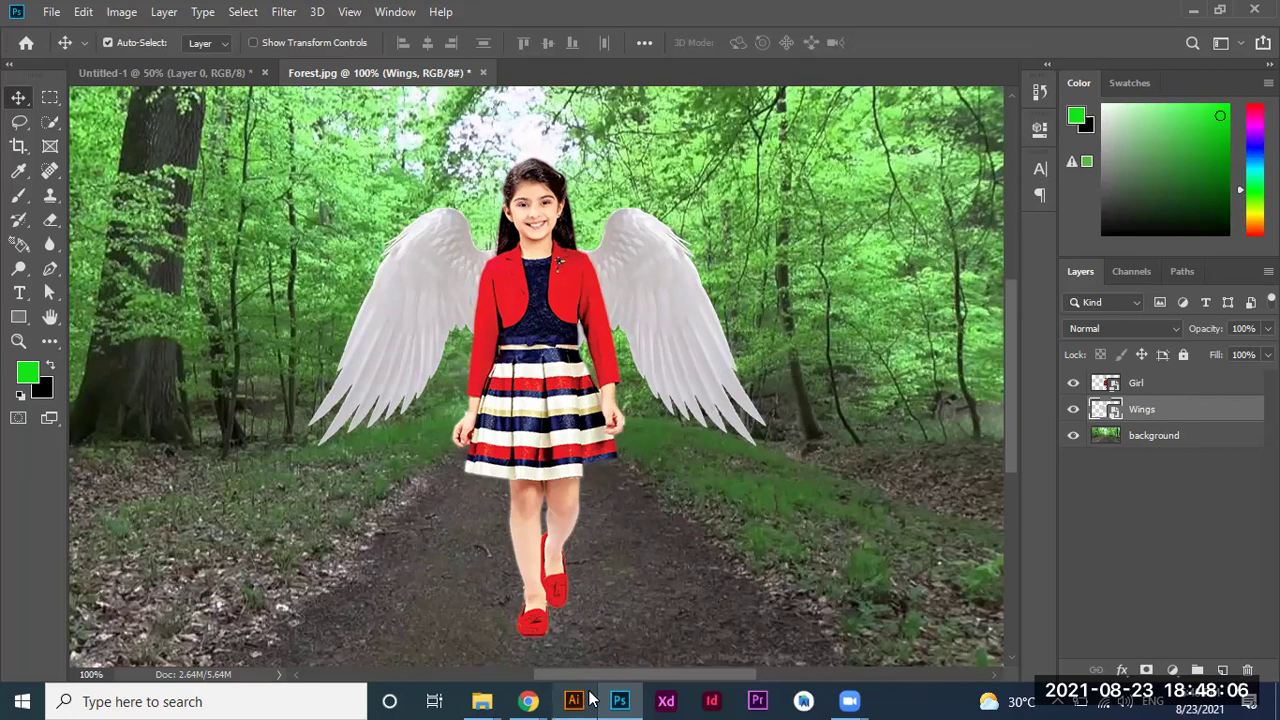
mouse_move(482, 701)
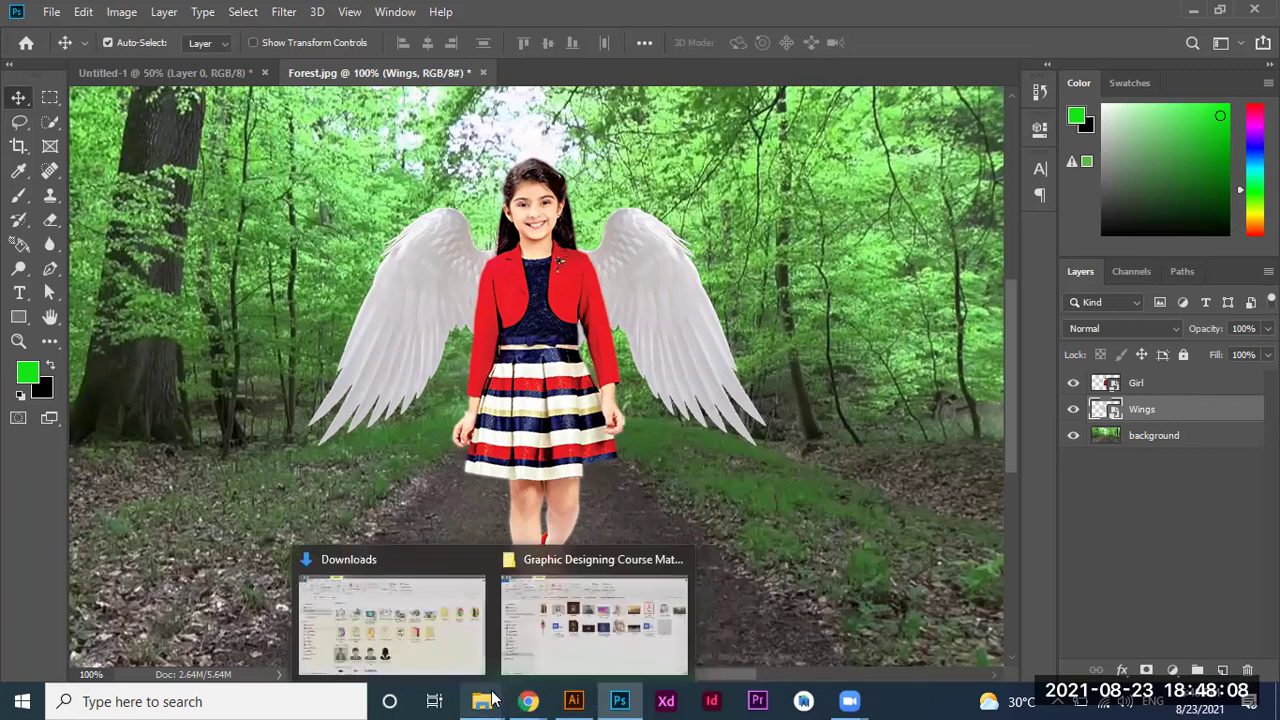
Drag the Smoge image from the course folder into the forest composite.
click(563, 620)
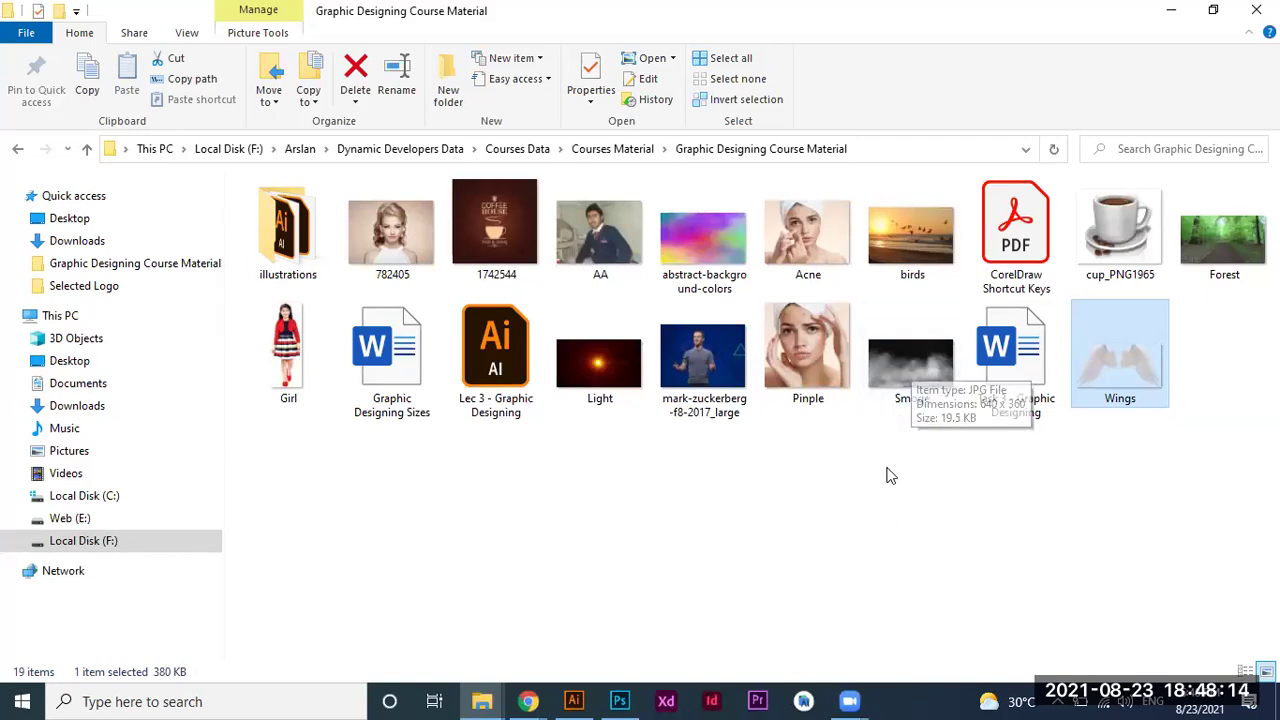
click(916, 365)
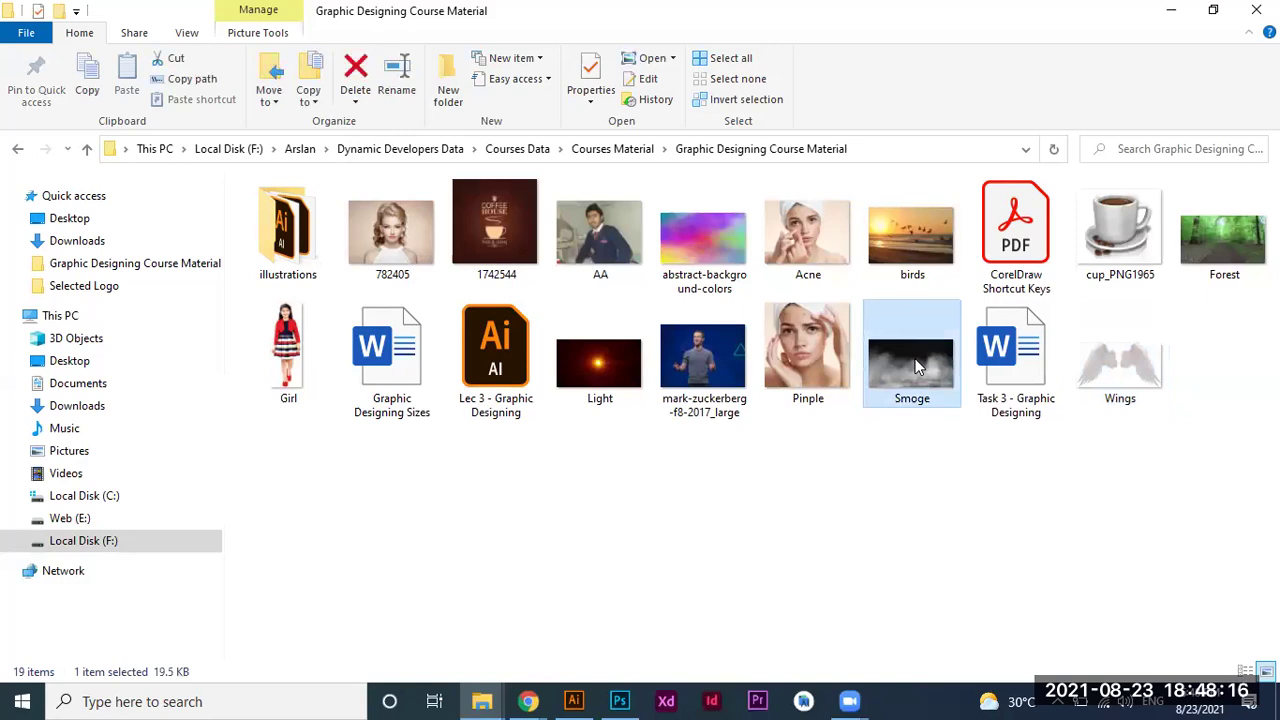
mouse_move(916, 365)
mouse_down()
mouse_move(620, 697)
mouse_move(502, 523)
mouse_up()
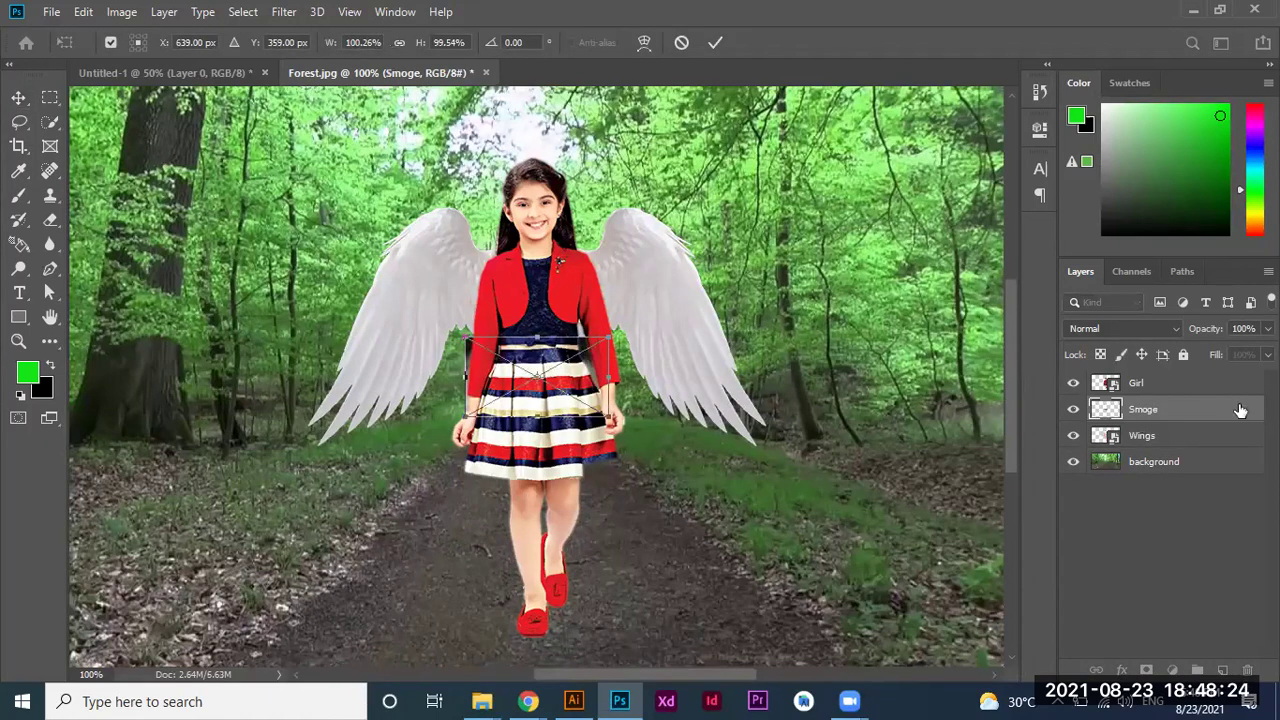
Move the Smoge layer to the top of the stack and shift it to the canvas's left edge.
drag(1163, 414, 1156, 384)
drag(544, 382, 292, 342)
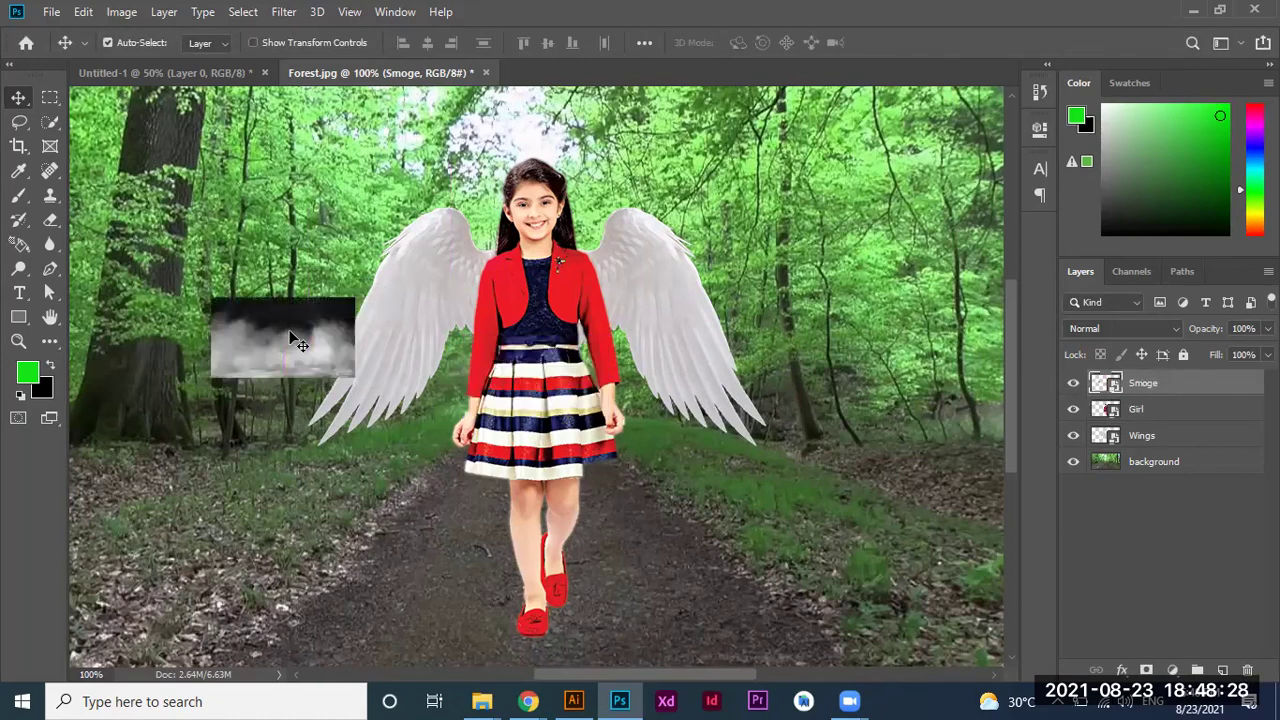
key(ctrl+minus)
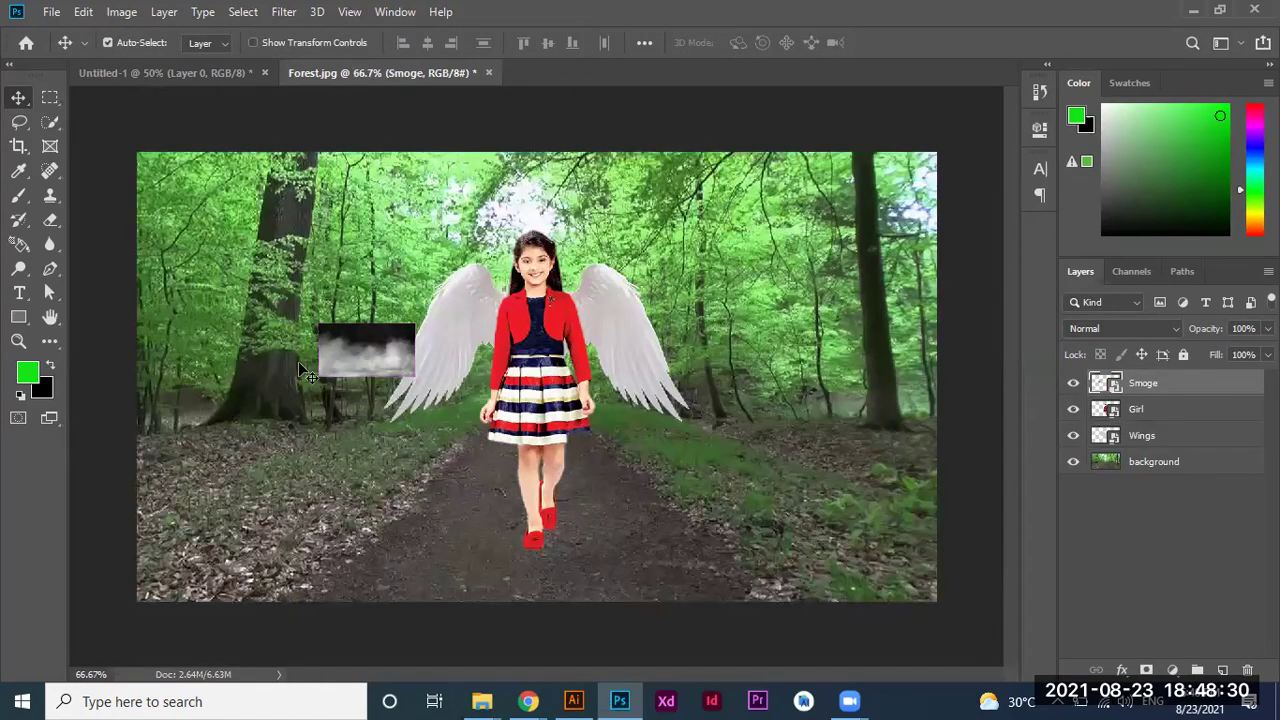
drag(375, 365, 190, 366)
Stretch the smoke to about 837% so it fills the whole canvas.
key(ctrl+t)
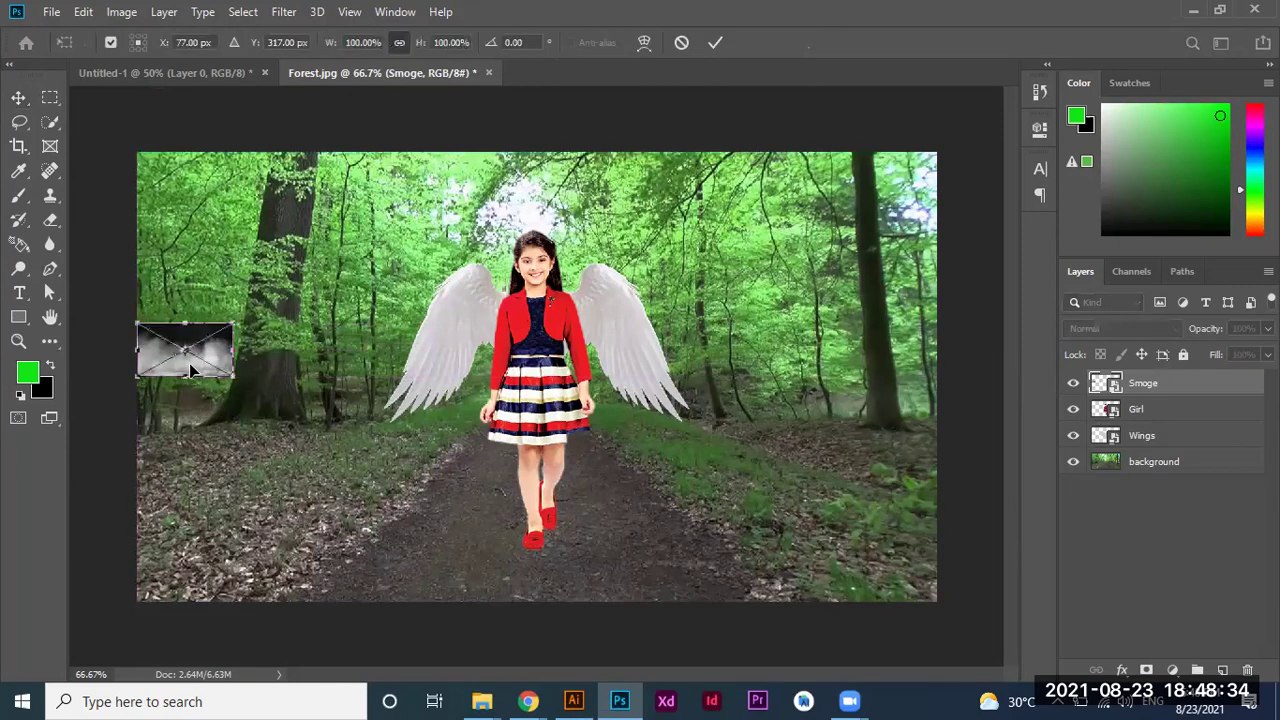
drag(592, 530, 1060, 542)
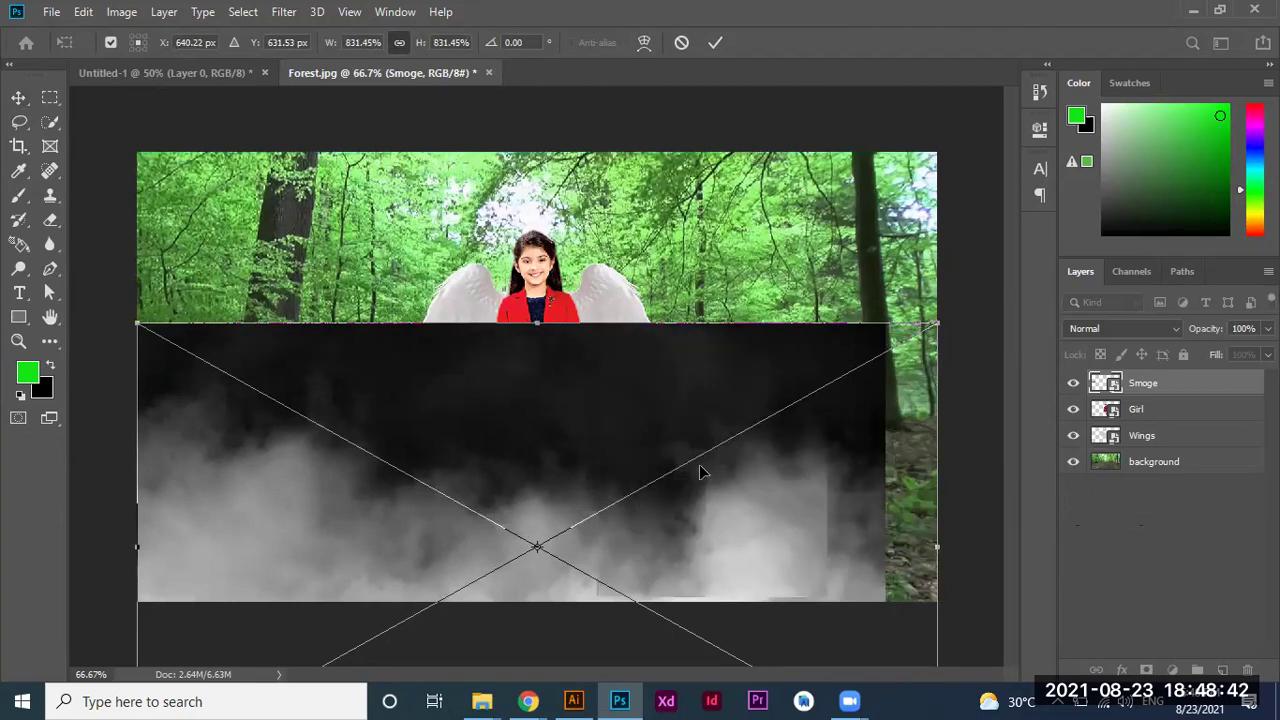
drag(693, 494, 699, 425)
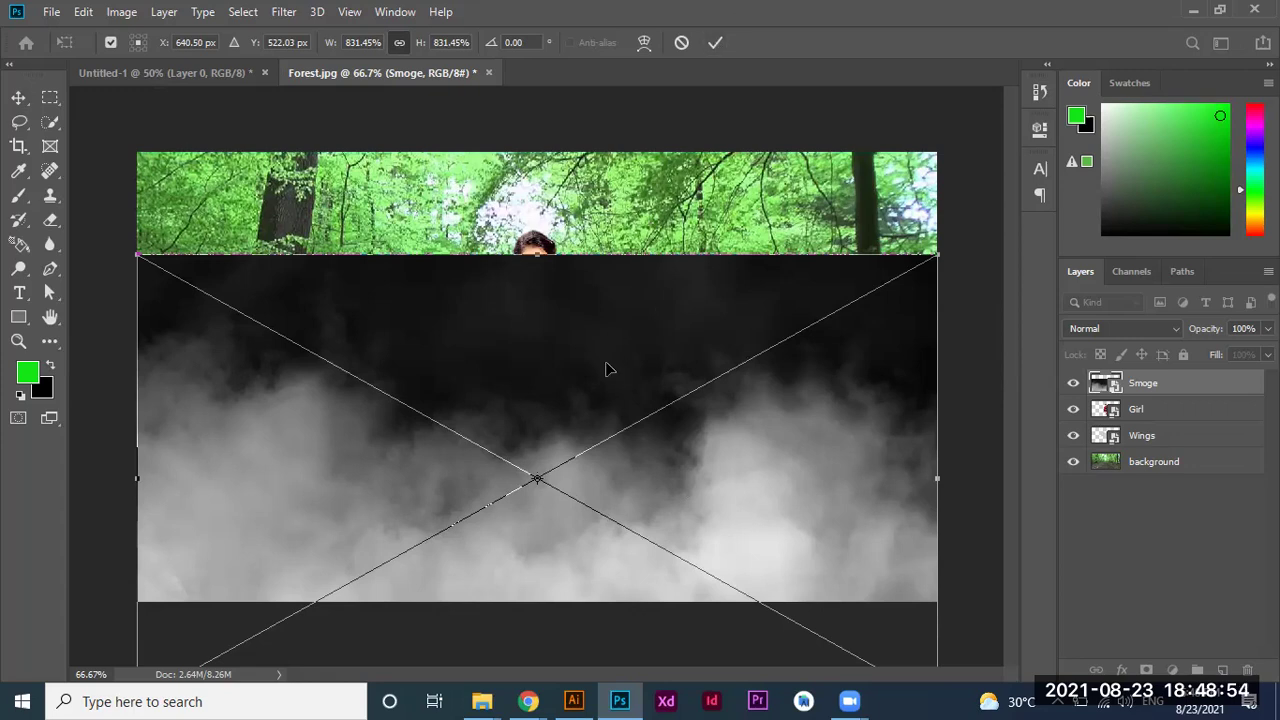
drag(606, 367, 600, 260)
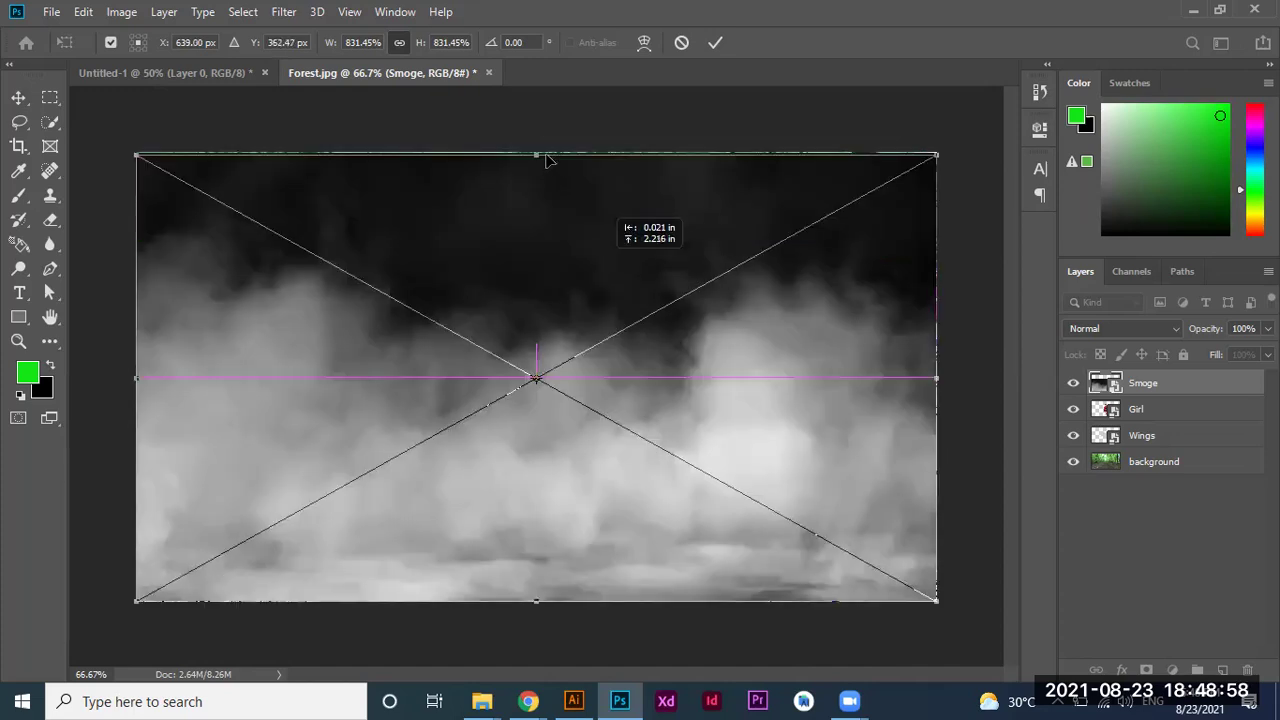
drag(536, 155, 537, 146)
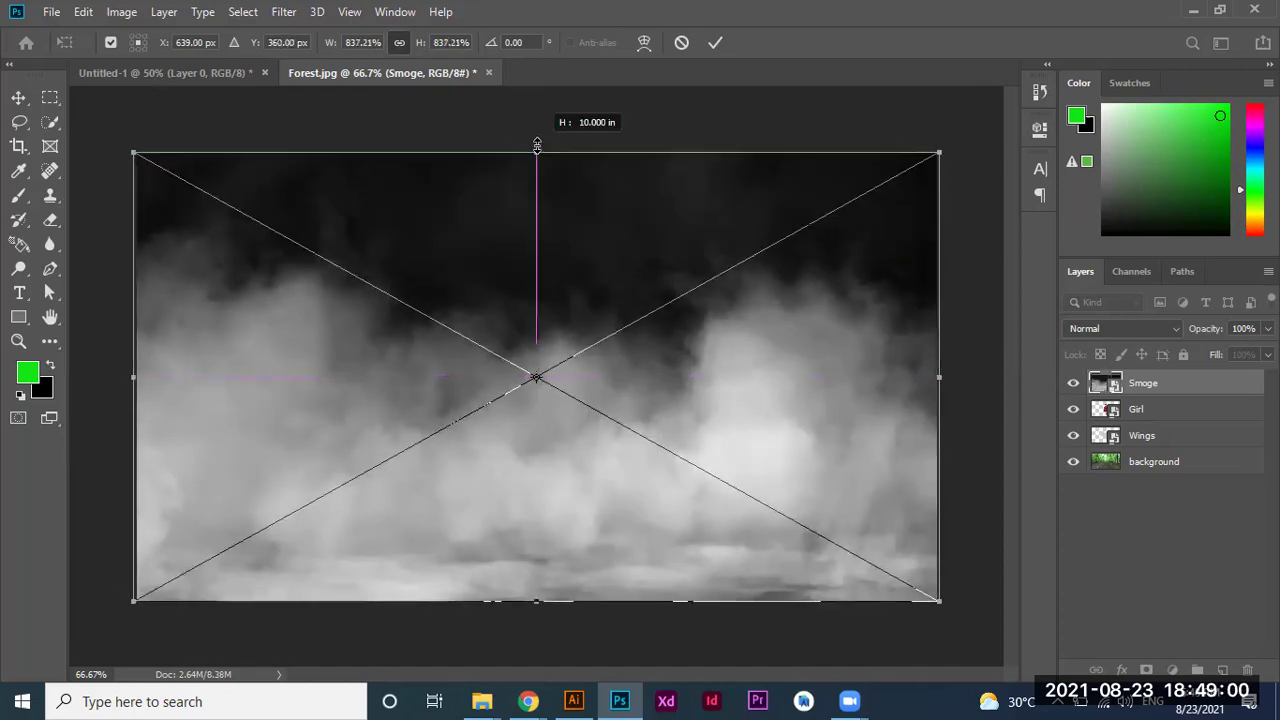
click(715, 42)
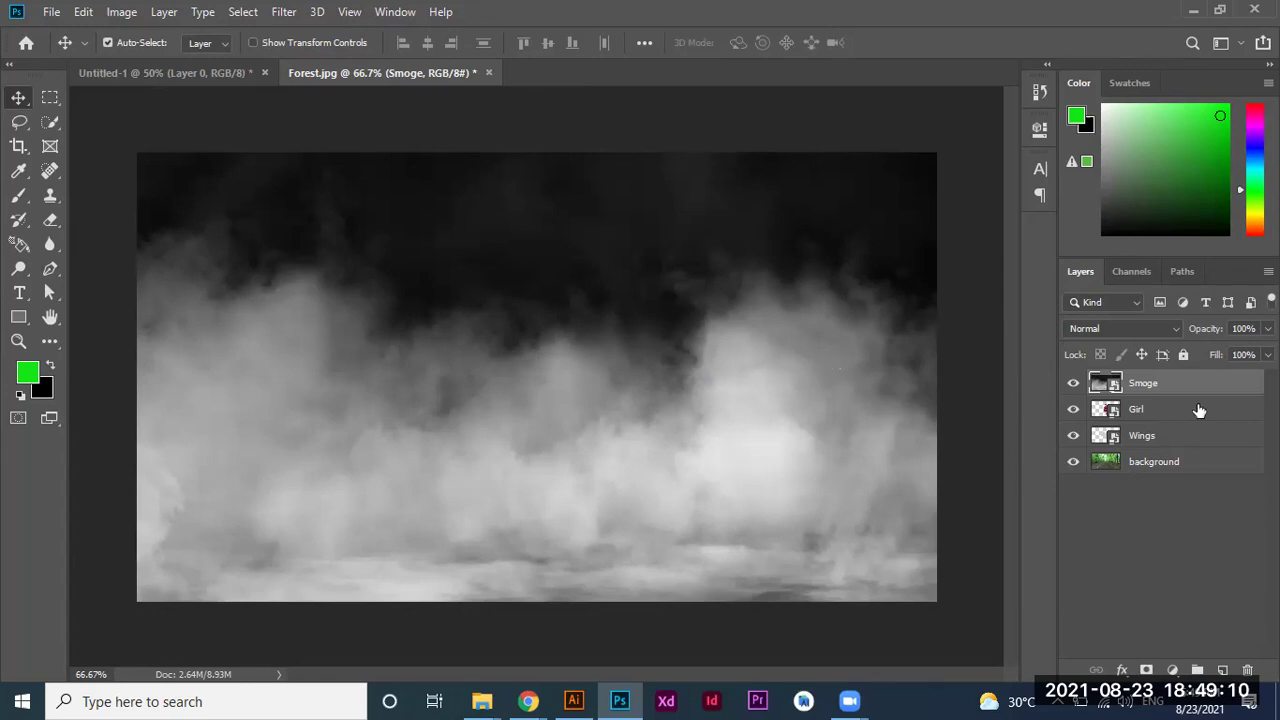
Preview blending modes on the Smoge layer, then reopen the mode list to try Screen.
click(1175, 326)
key(Down)
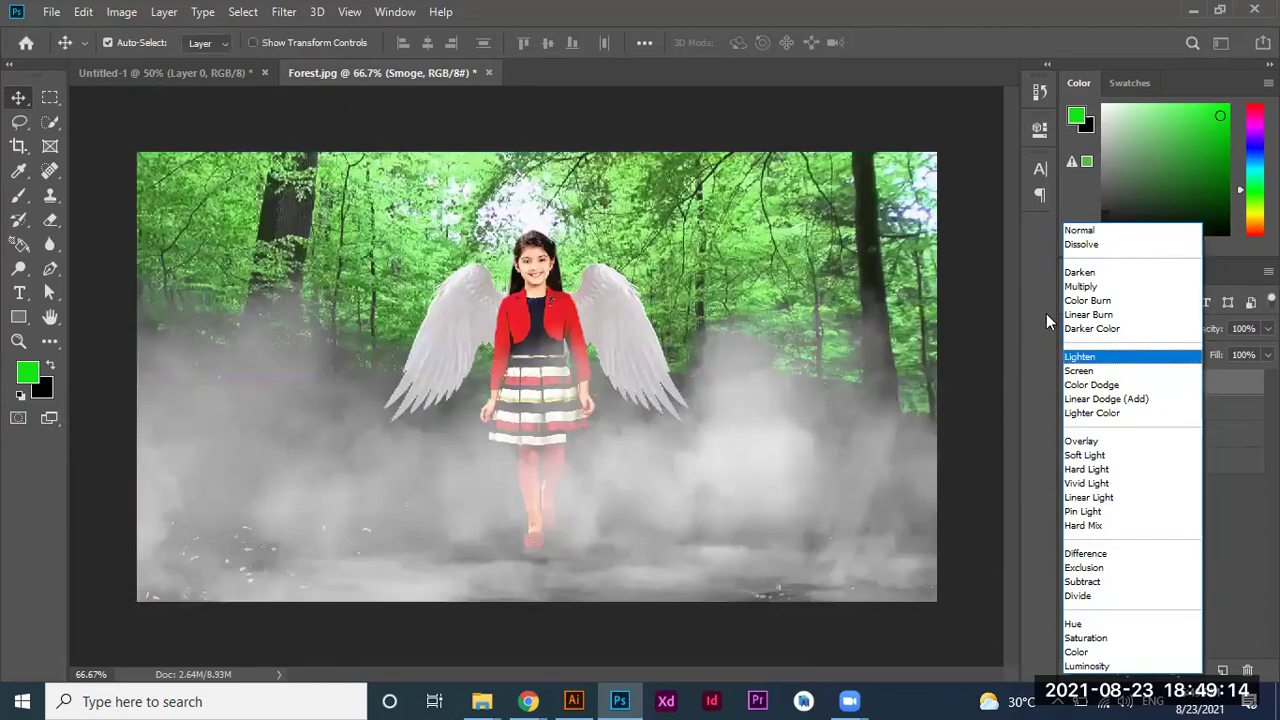
key(Up)
key(Escape)
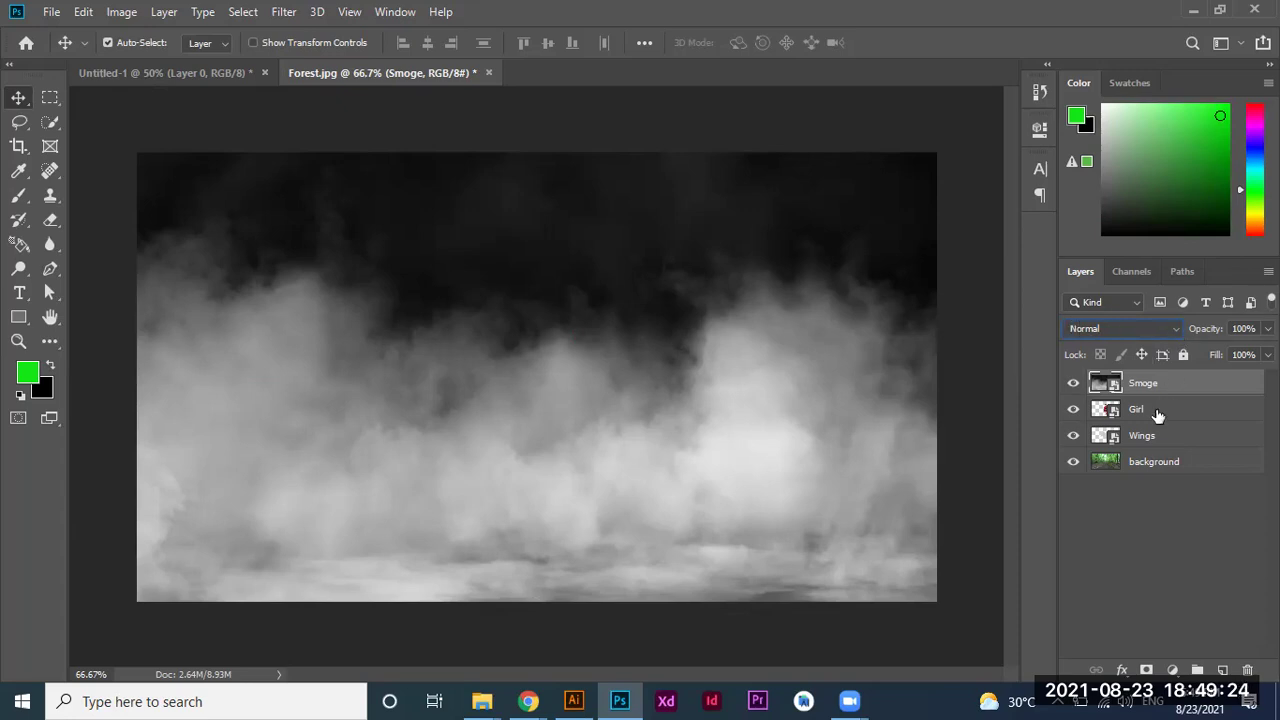
click(1177, 333)
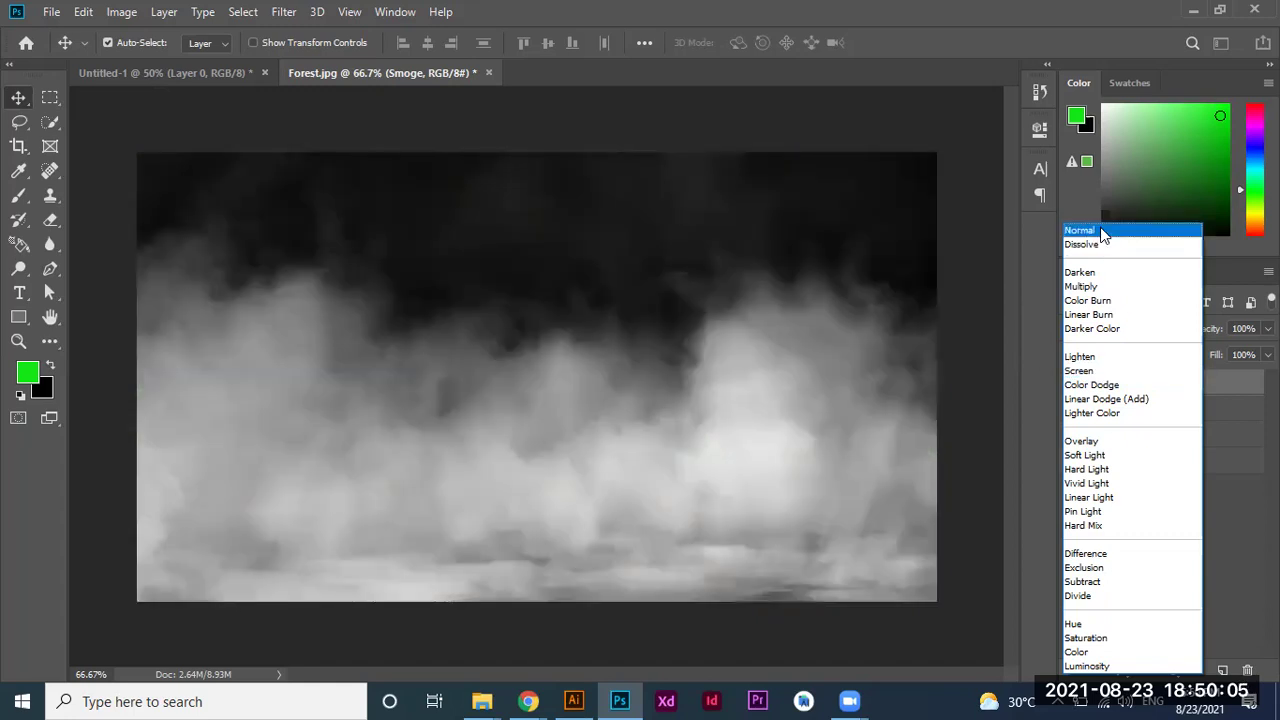
Set the Smoge layer to Screen blending and nudge the fog slightly upward.
click(1085, 230)
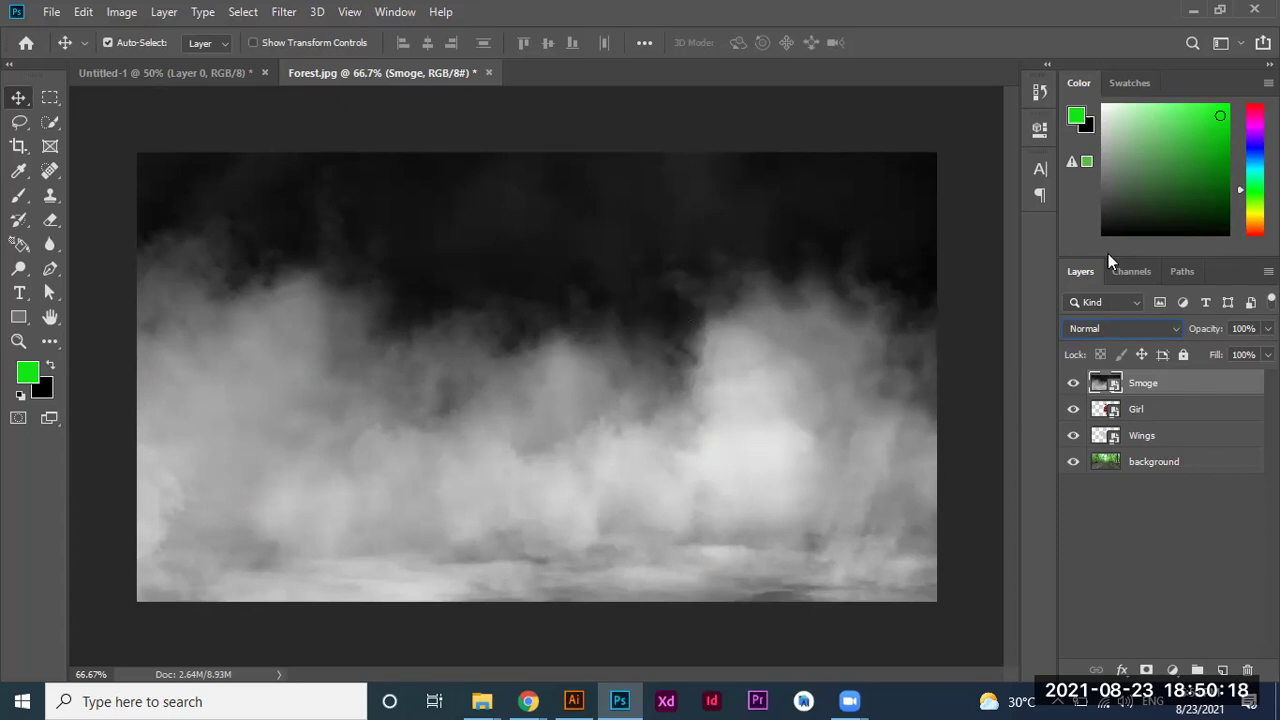
click(1175, 335)
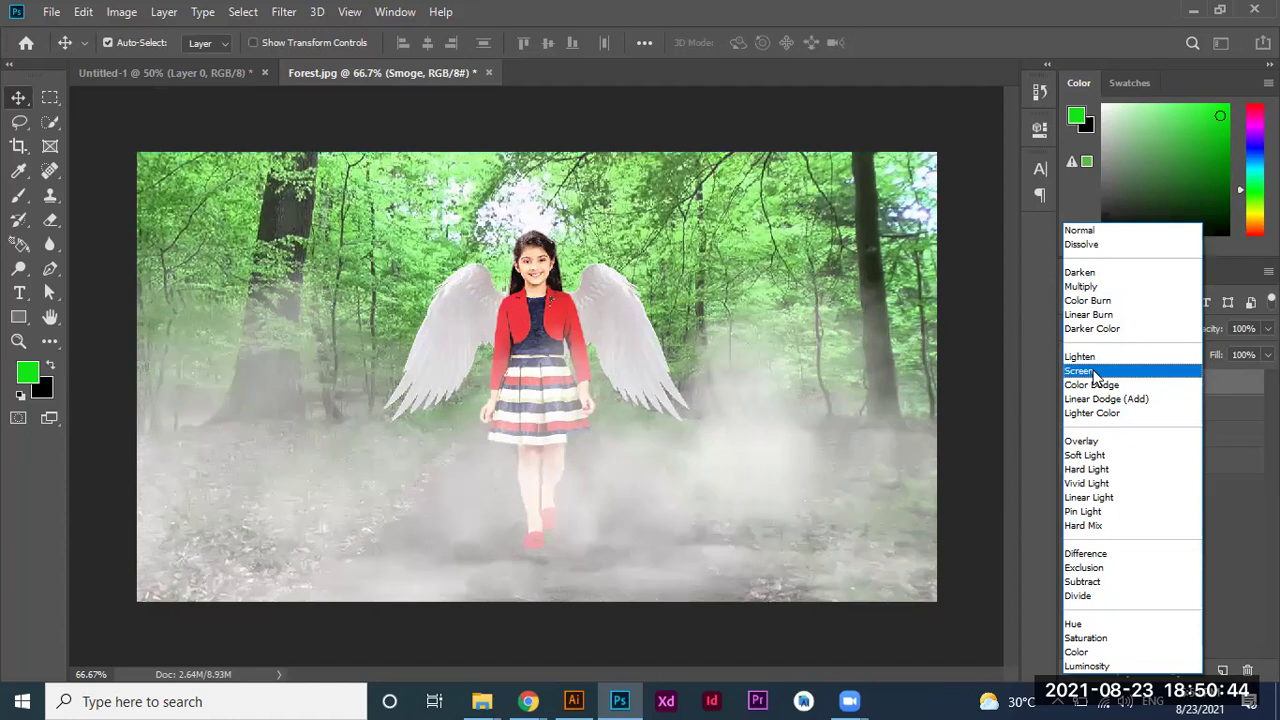
click(1095, 372)
mouse_move(793, 495)
mouse_down()
mouse_move(803, 540)
mouse_move(803, 506)
mouse_move(788, 566)
mouse_up()
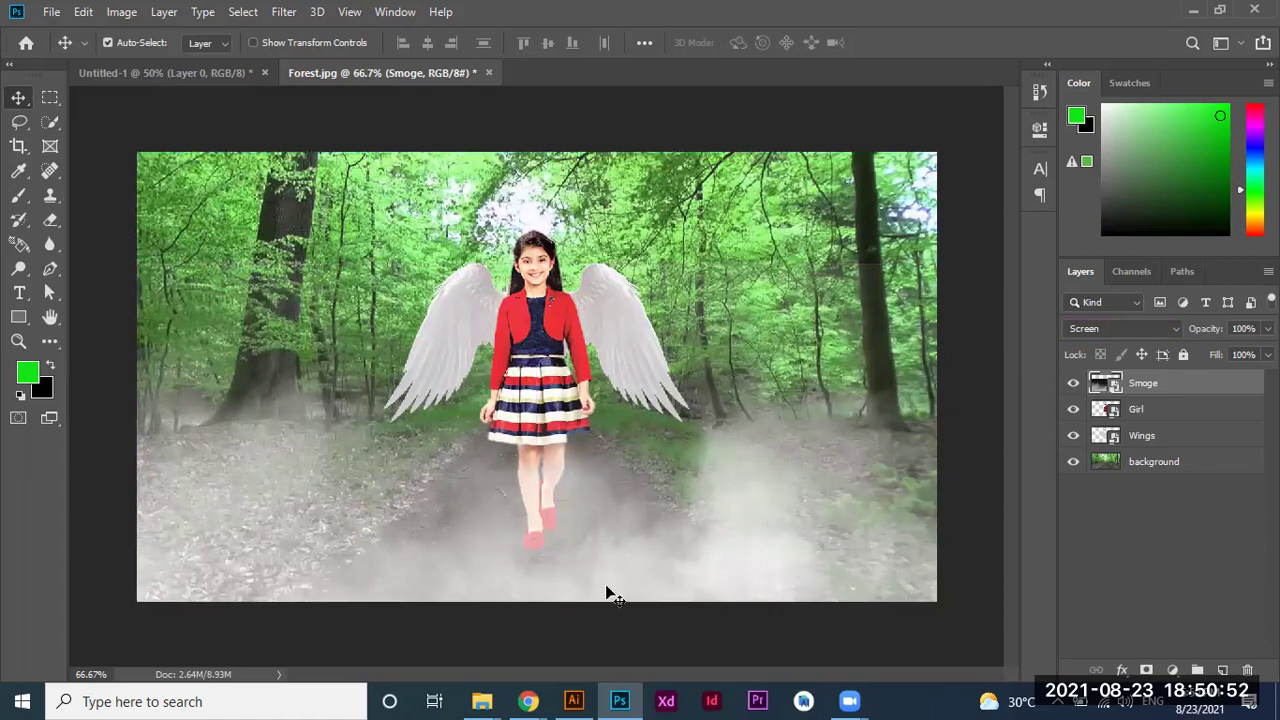
key(ctrl+plus)
drag(829, 523, 831, 500)
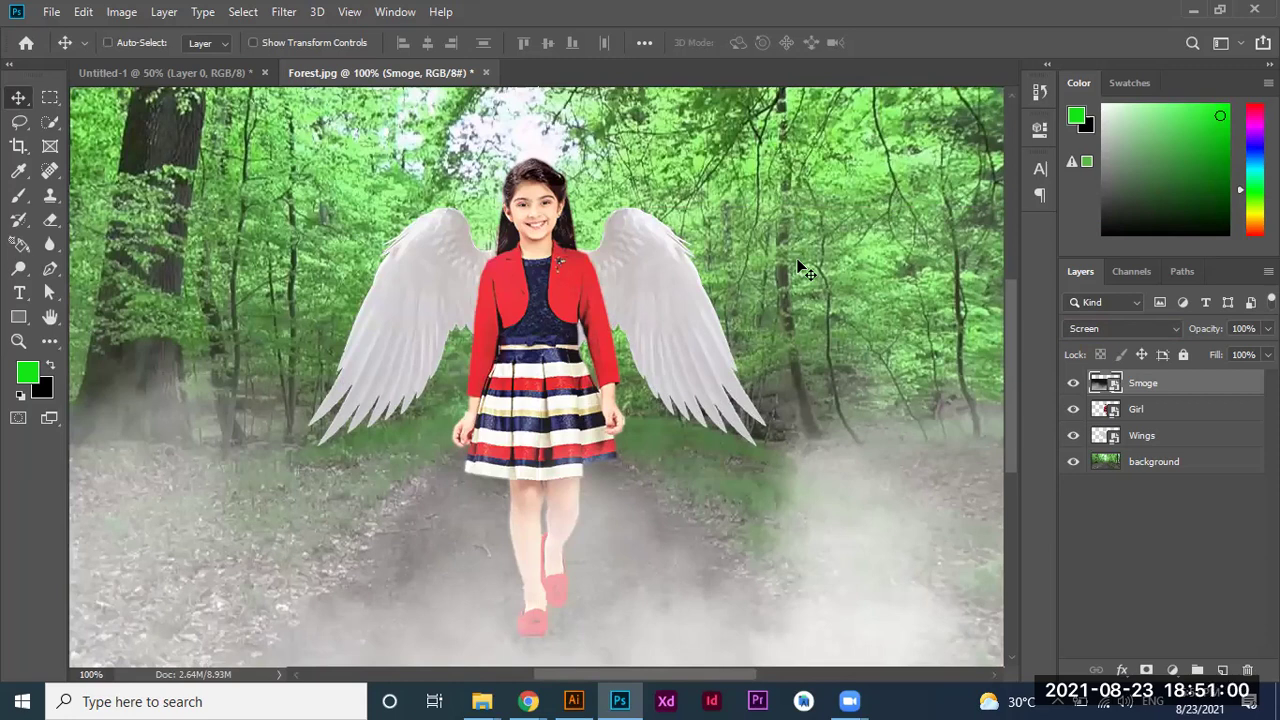
key(ctrl+minus)
Make the forest background layer active and give it Multiply blending.
key(alt+comma)
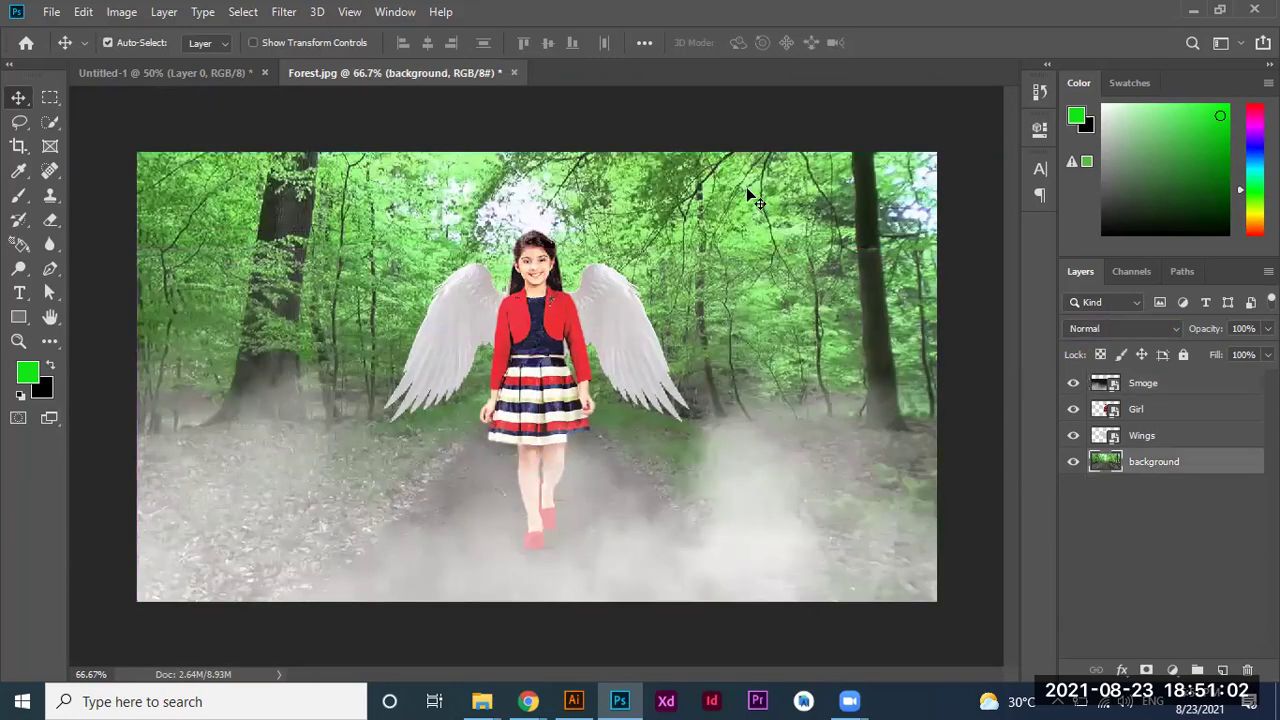
click(1172, 332)
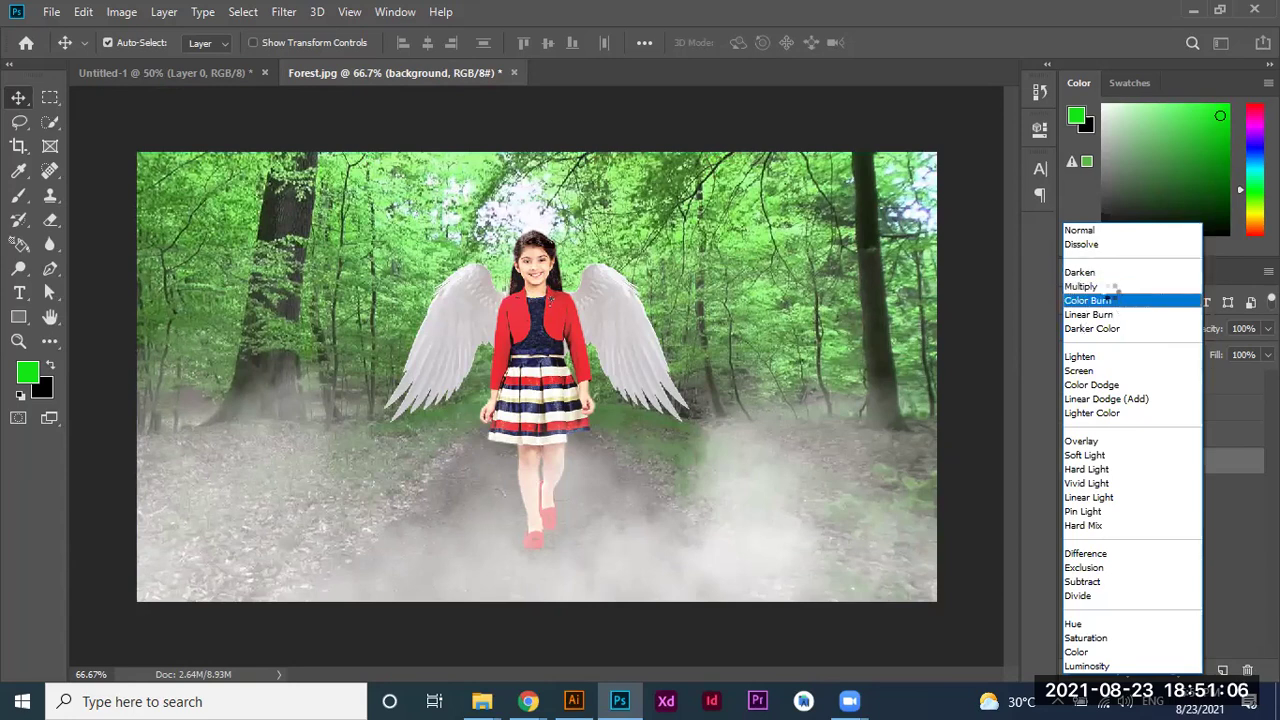
click(1226, 461)
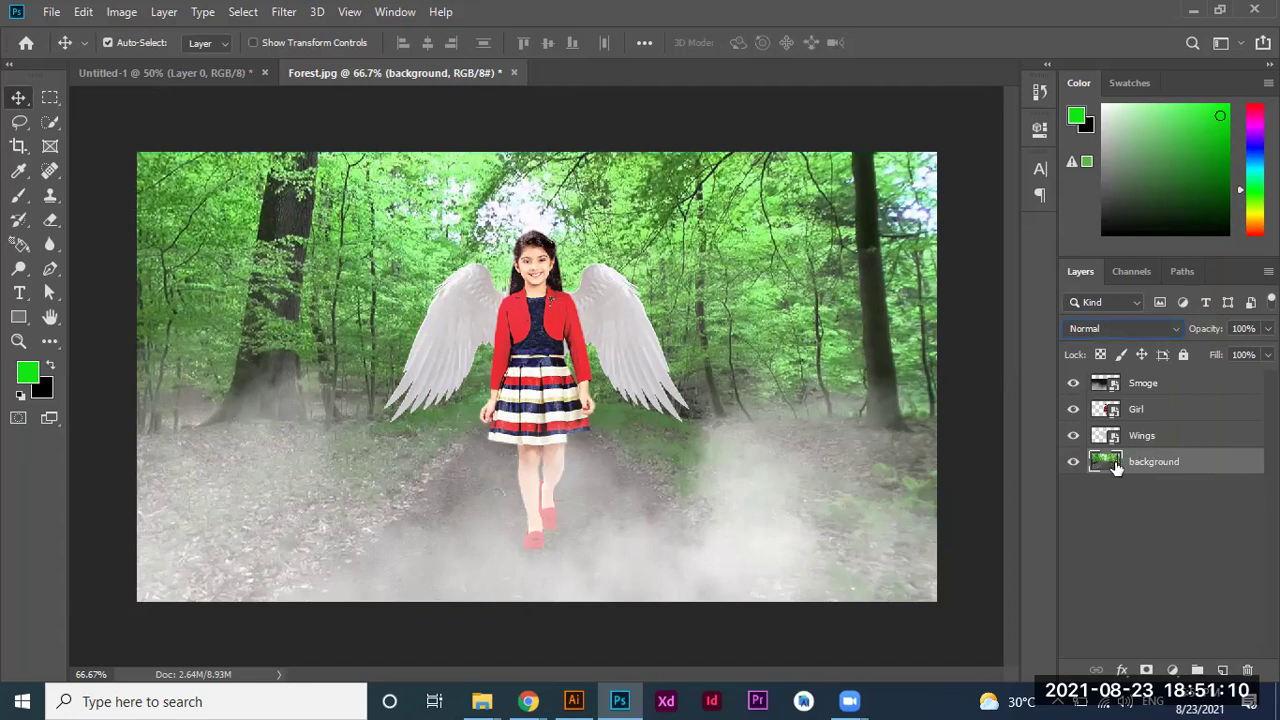
click(1176, 333)
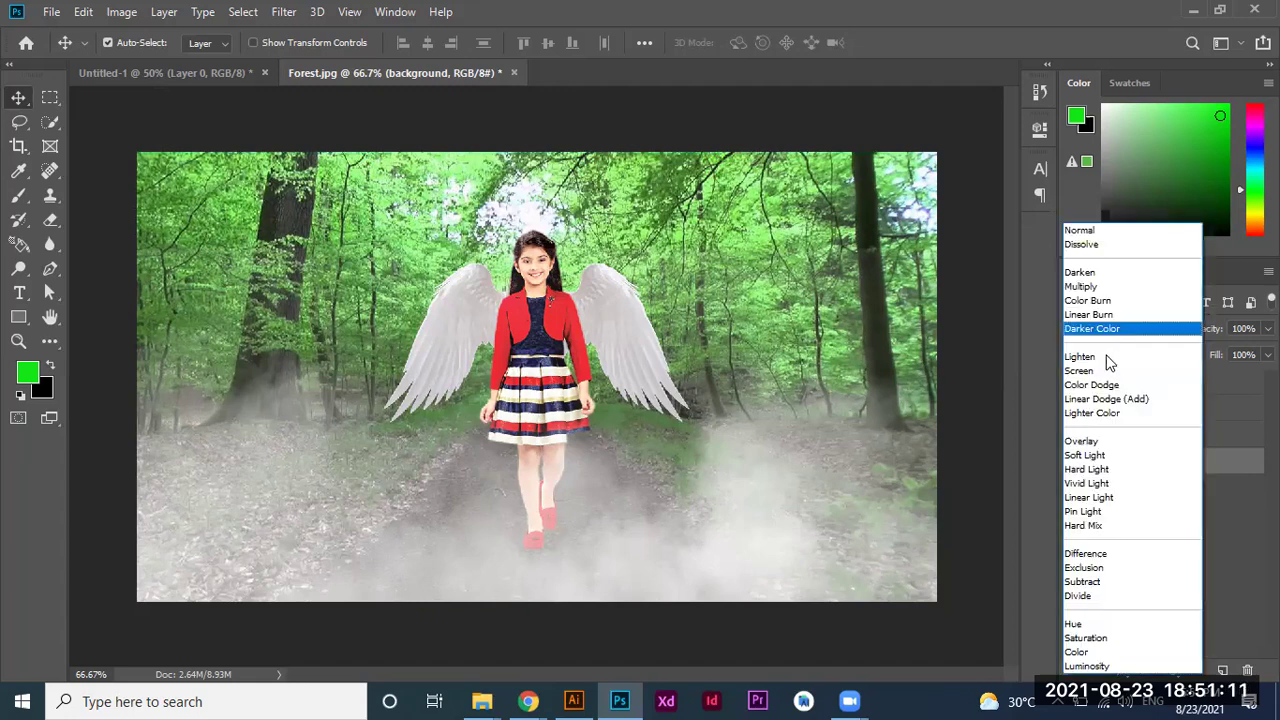
click(1087, 291)
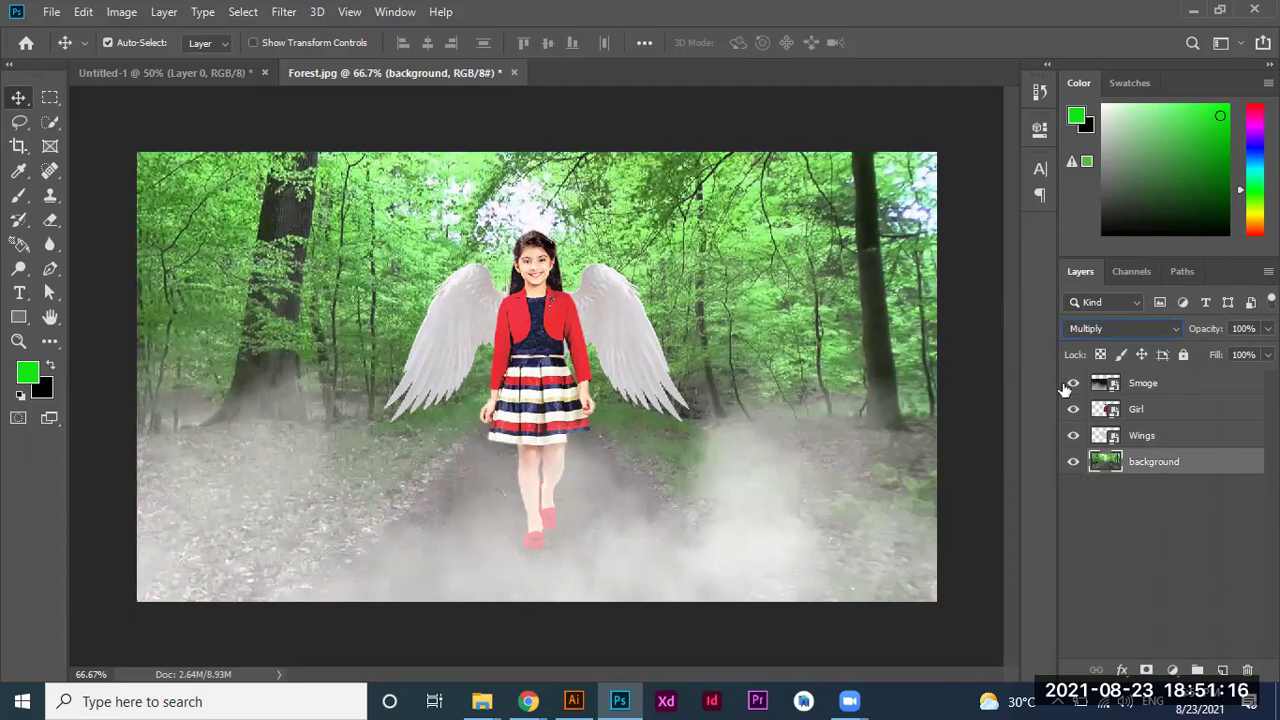
click(1175, 333)
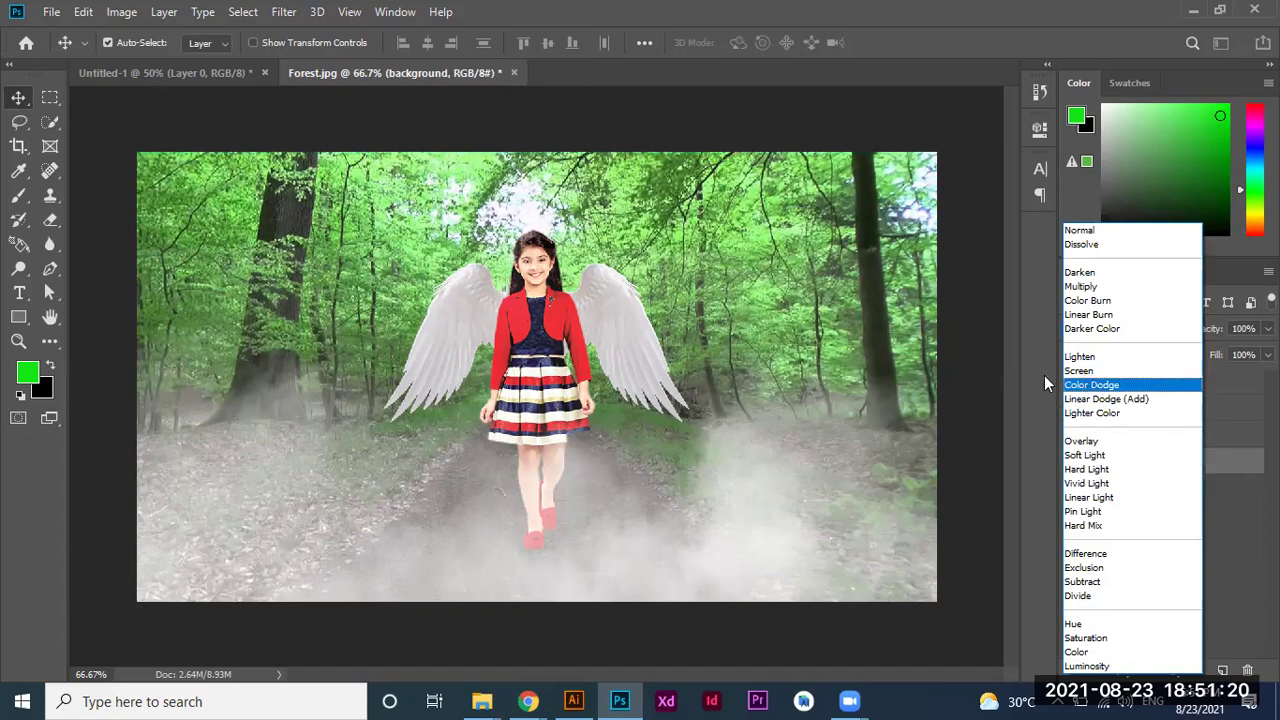
click(1027, 360)
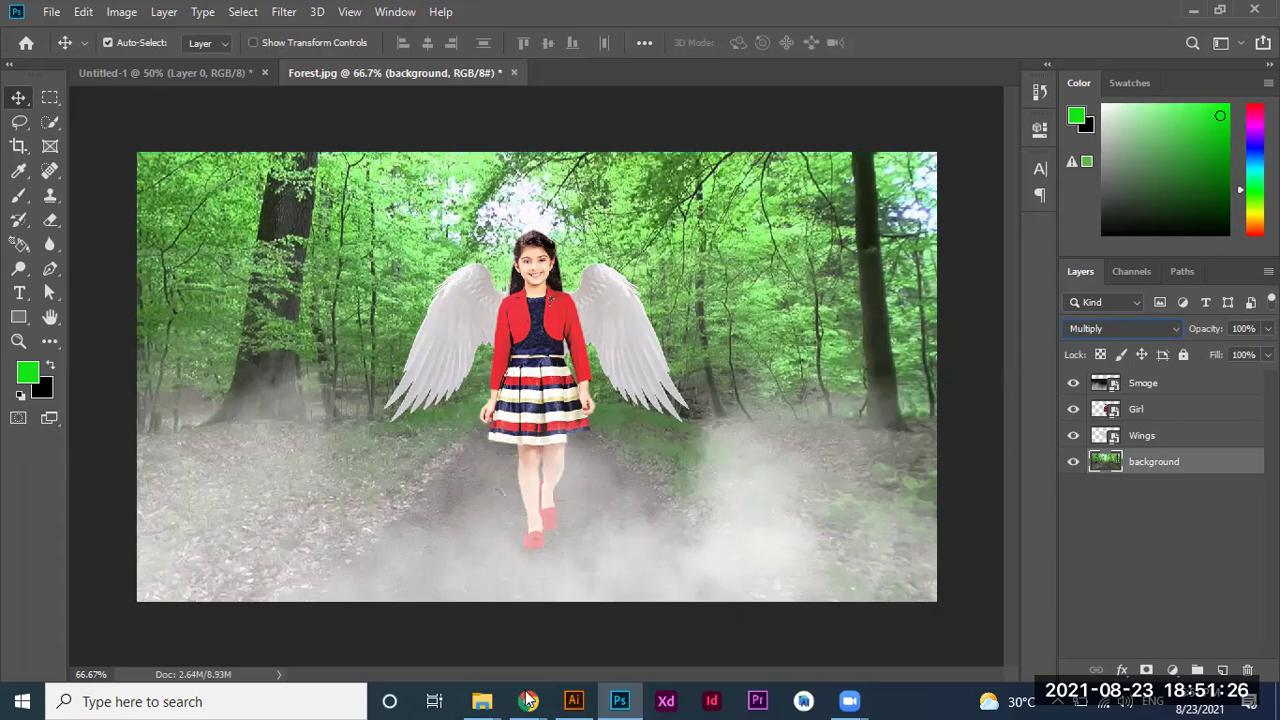
mouse_move(481, 701)
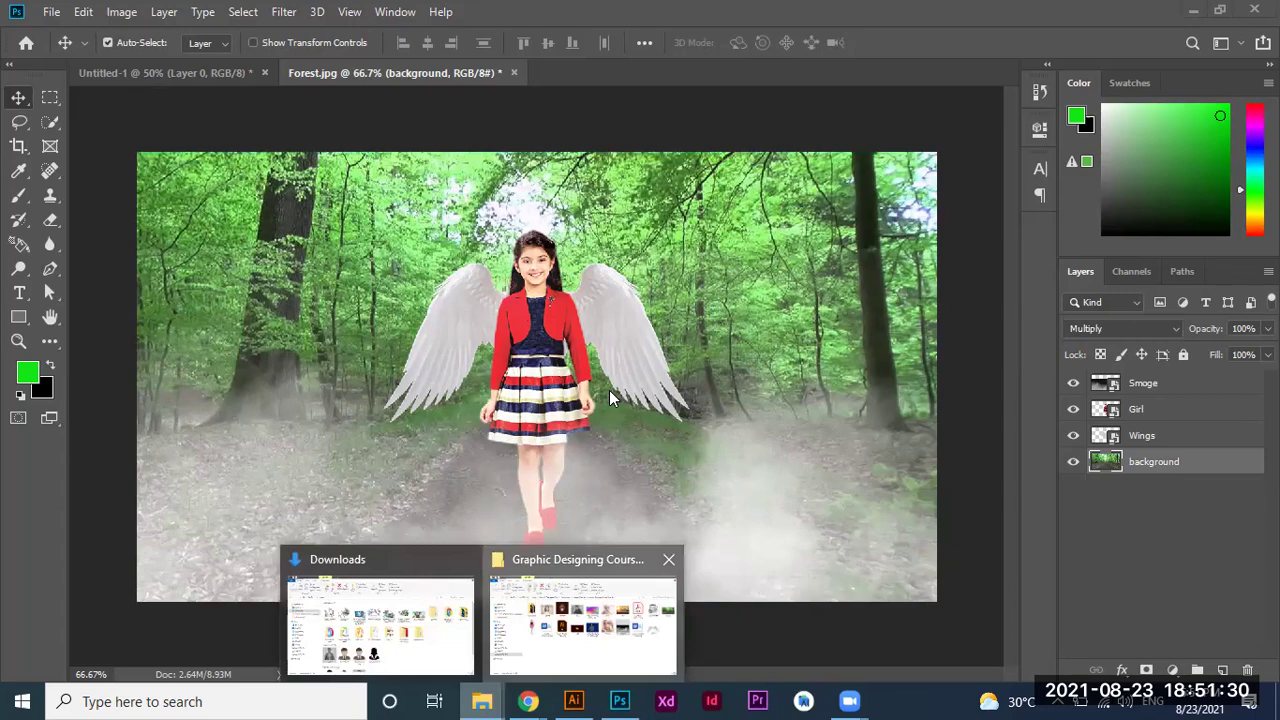
Drag the Light sun-flare image into the composite, align it to the top-left corner, and commit it.
click(583, 620)
mouse_move(600, 356)
mouse_down()
mouse_move(478, 415)
mouse_move(348, 242)
mouse_up()
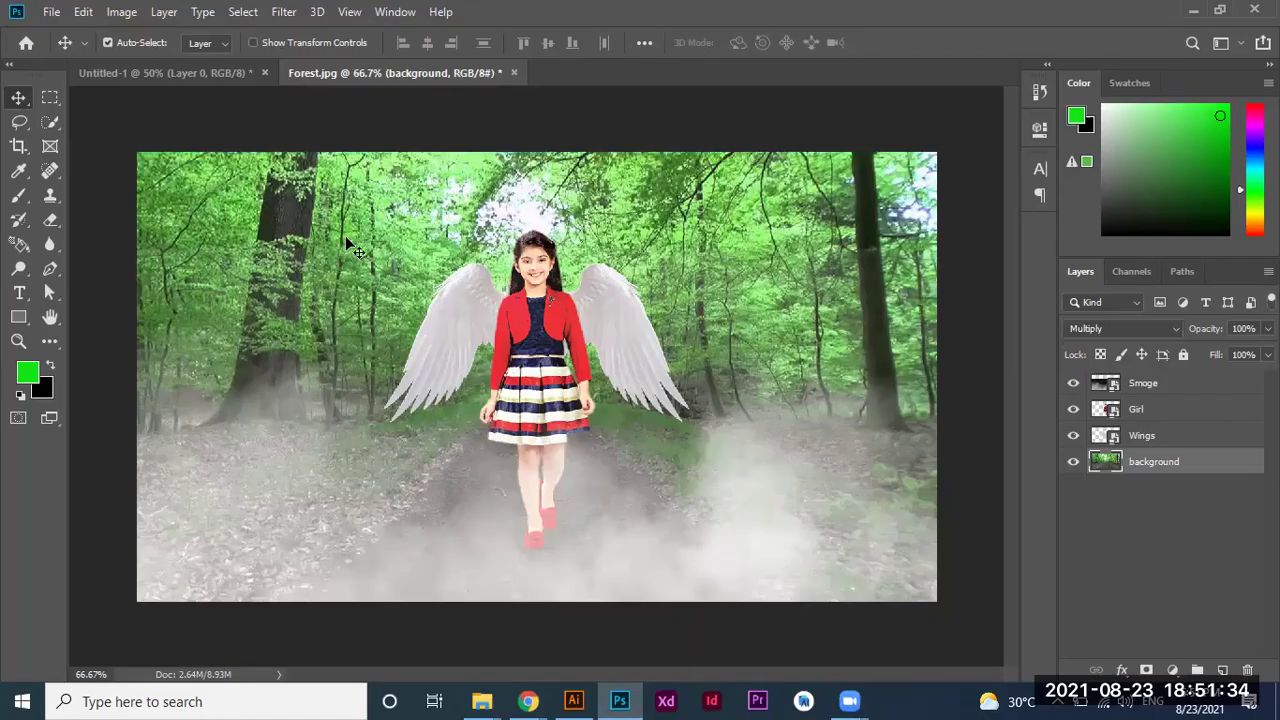
drag(716, 397, 517, 278)
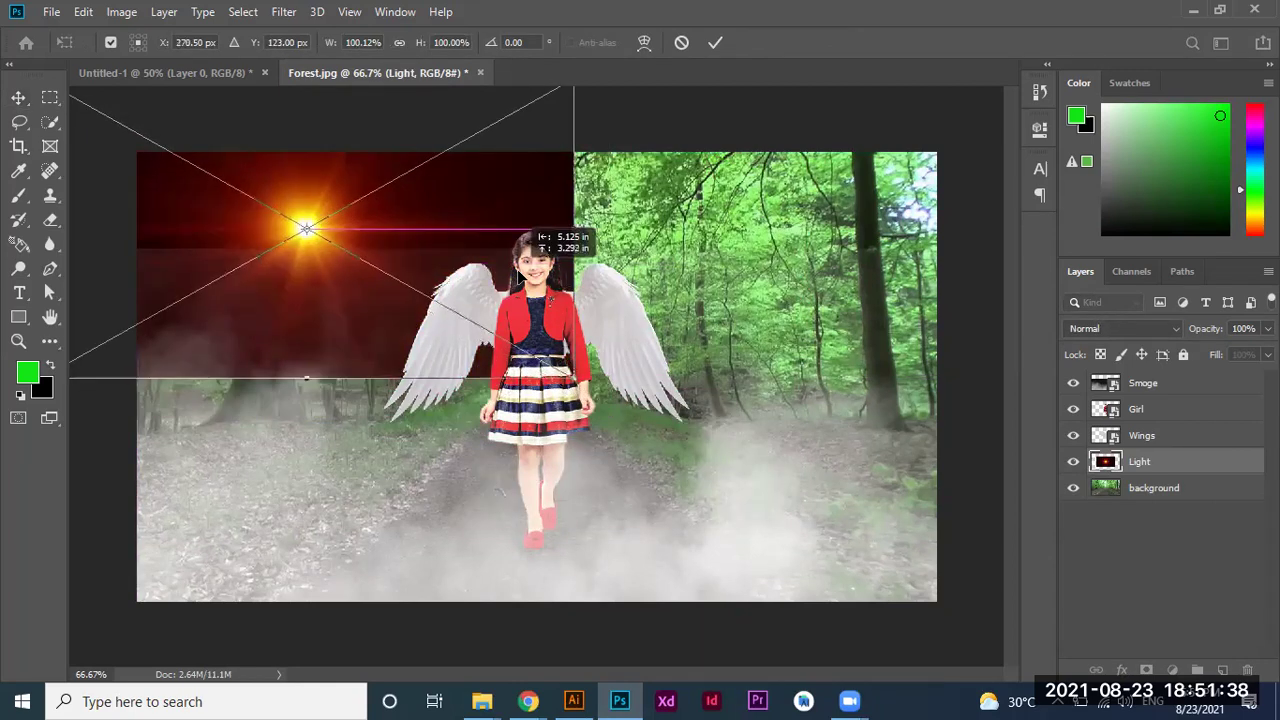
mouse_move(517, 278)
mouse_down()
mouse_move(897, 353)
mouse_move(565, 272)
mouse_up()
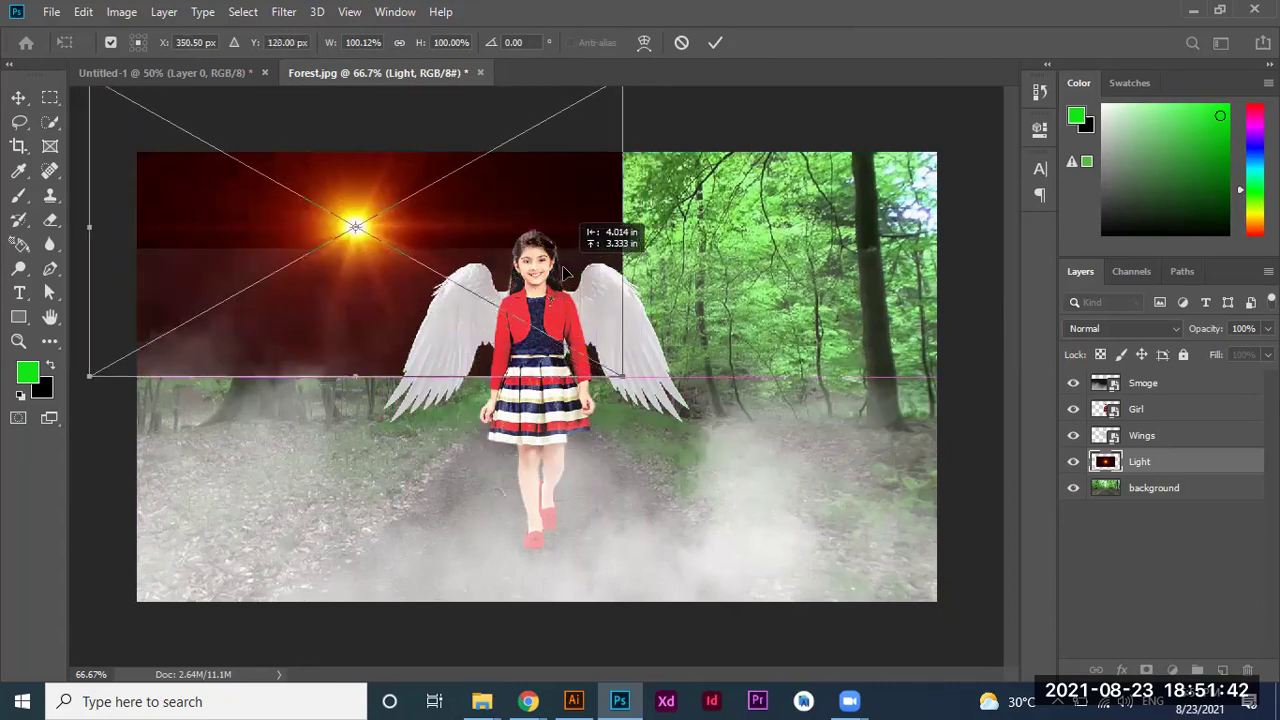
mouse_move(536, 205)
mouse_down()
mouse_move(586, 295)
mouse_move(562, 256)
mouse_up()
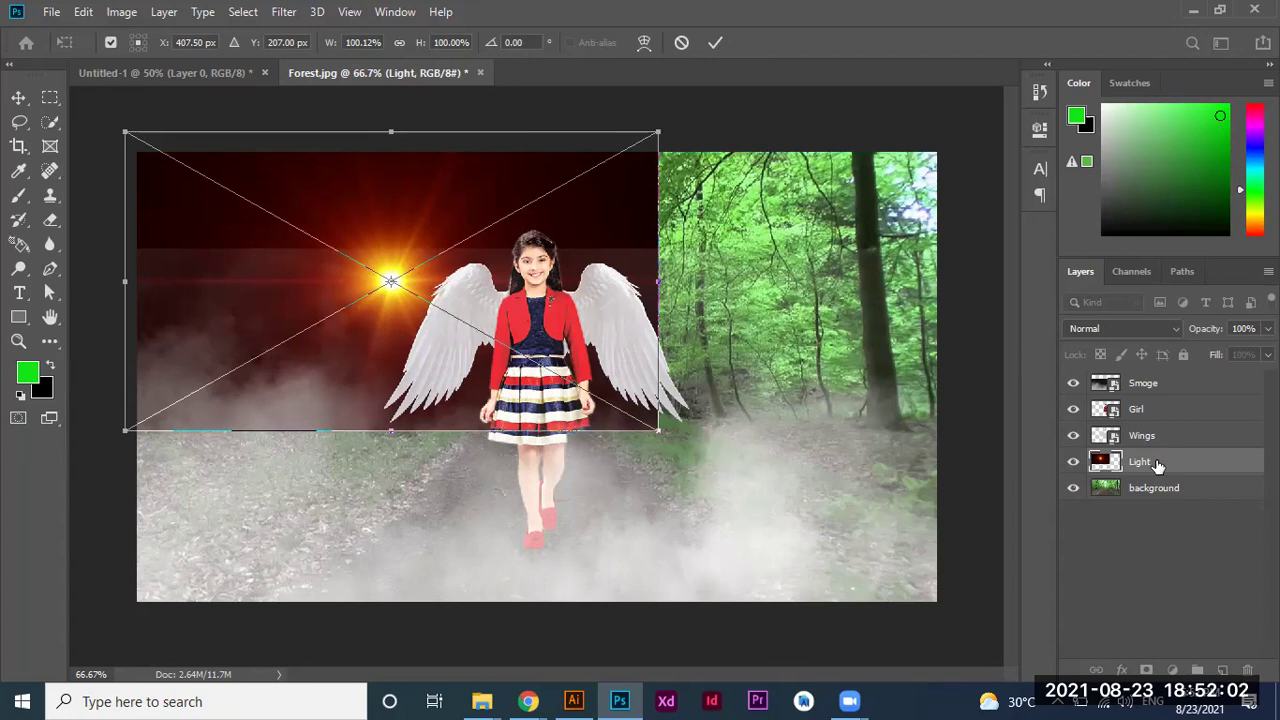
click(1171, 330)
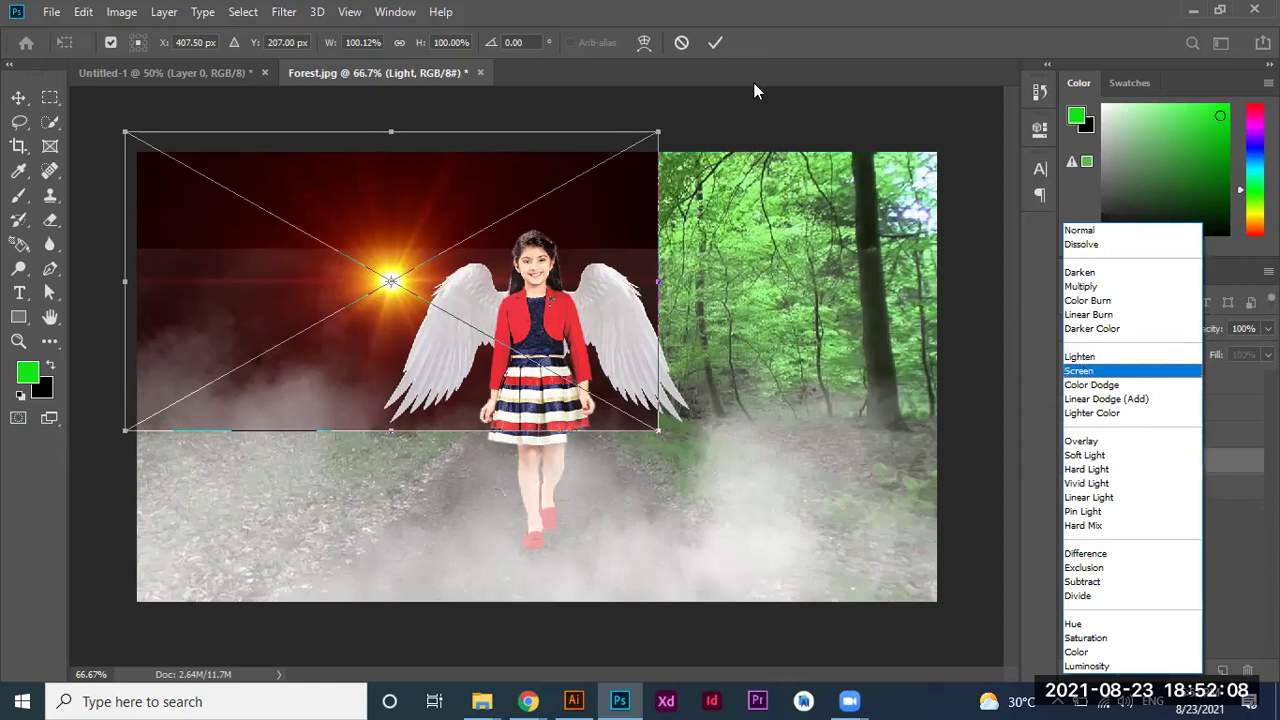
click(713, 45)
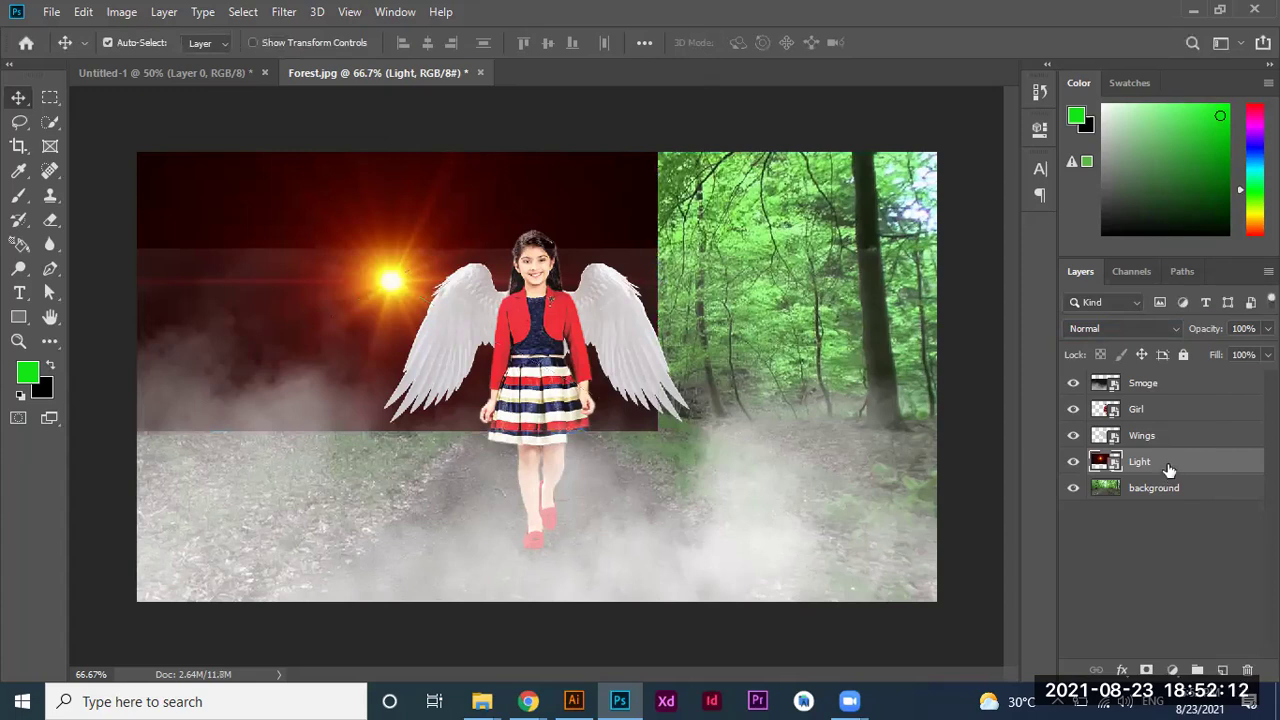
click(1177, 331)
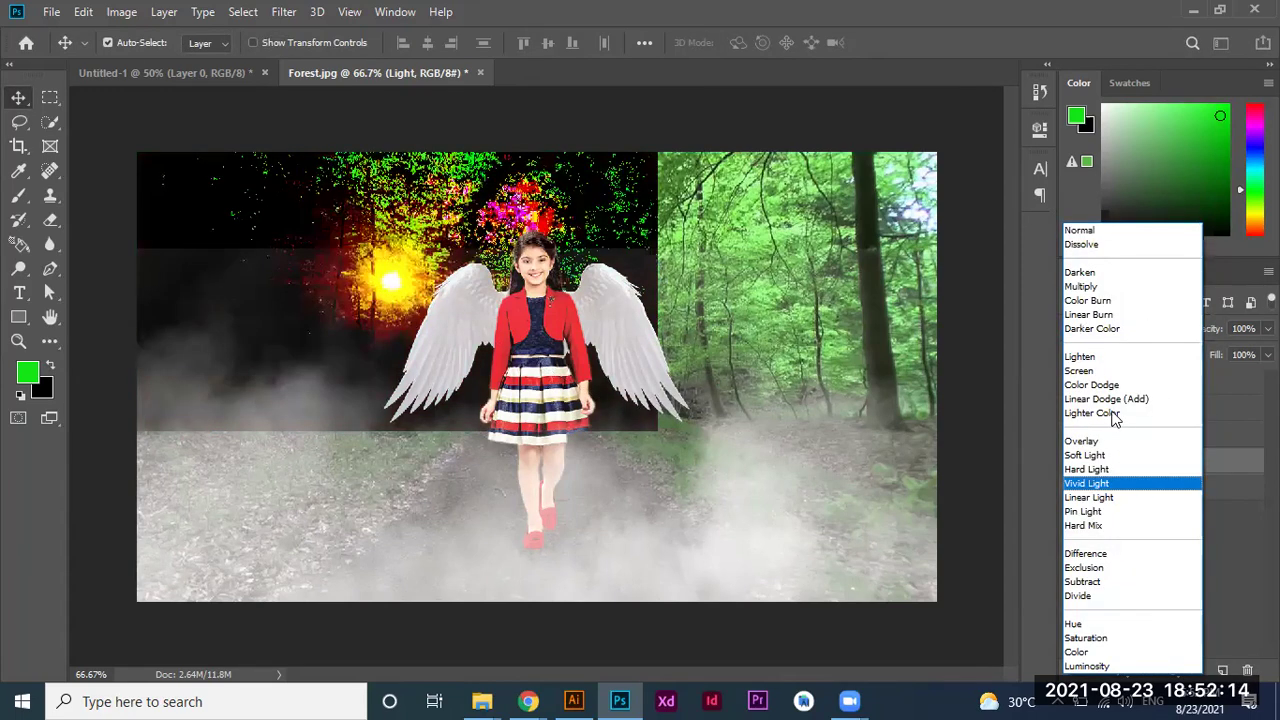
Set the Light layer's blend mode to Screen and make the Light layer active.
click(1098, 372)
mouse_move(396, 274)
mouse_down()
mouse_move(508, 248)
mouse_move(400, 244)
mouse_up()
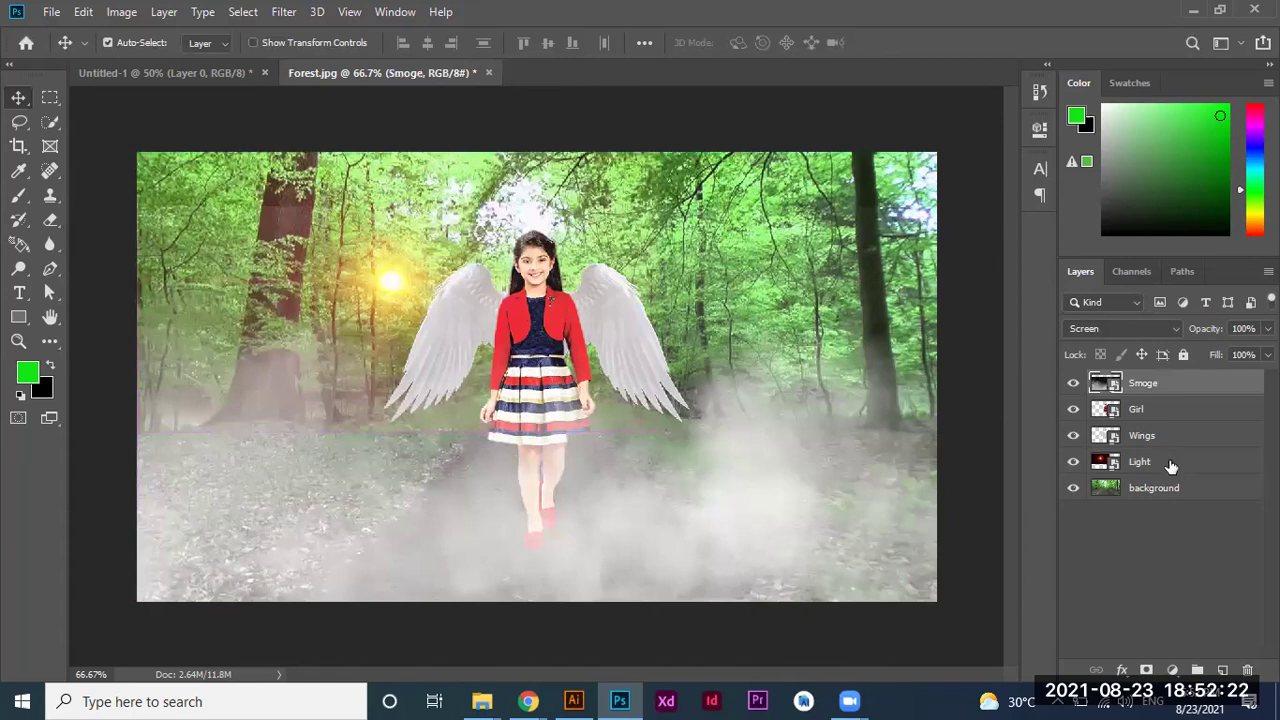
click(1170, 462)
mouse_move(424, 258)
mouse_down()
mouse_move(360, 278)
mouse_move(383, 280)
mouse_up()
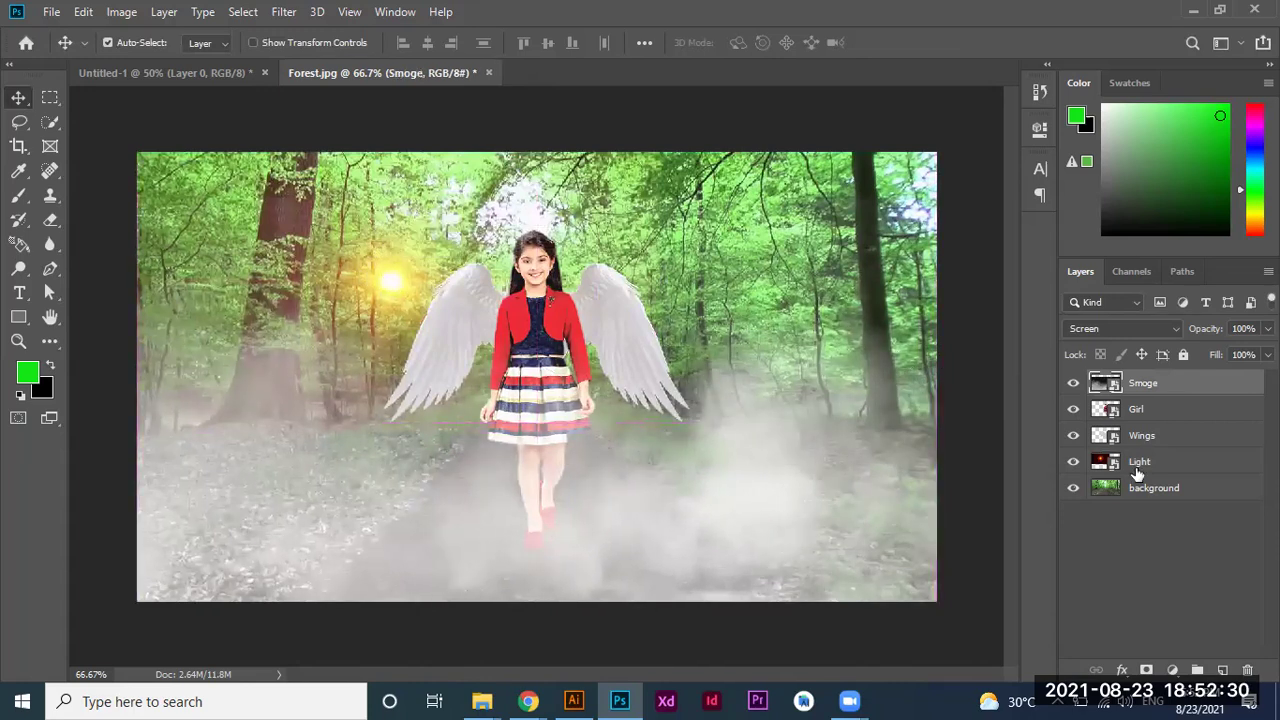
click(1139, 463)
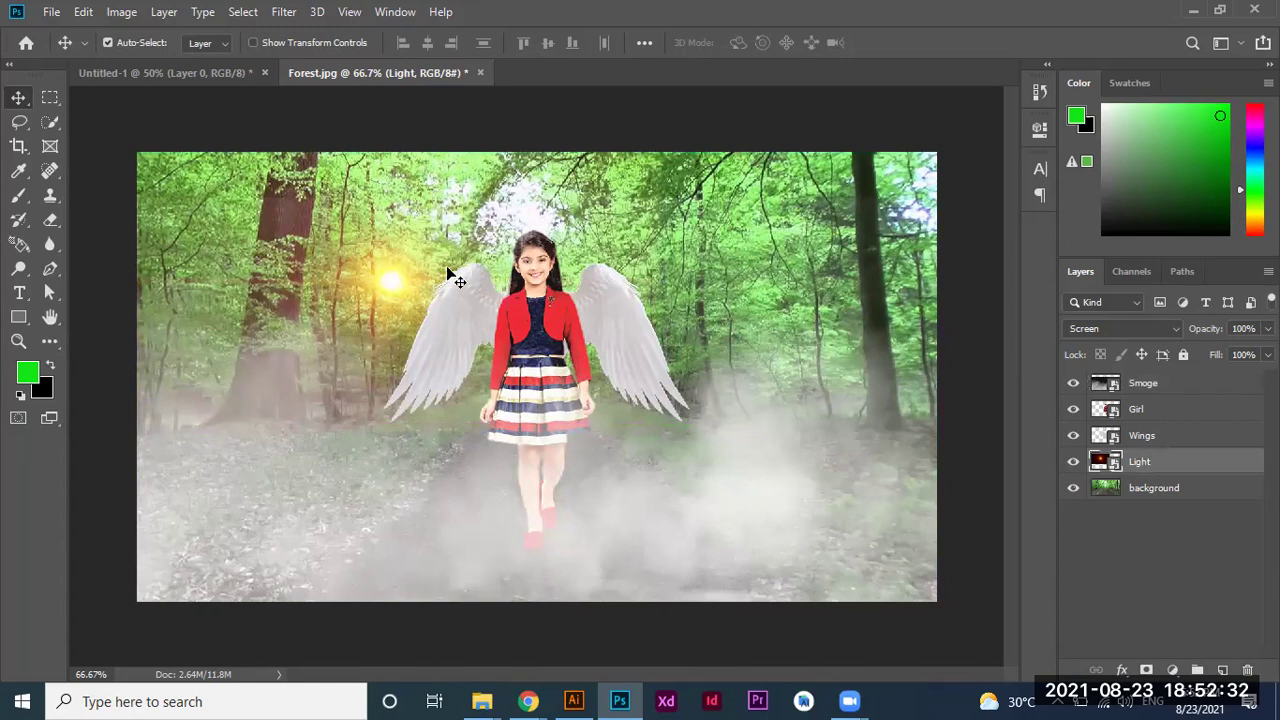
click(397, 285)
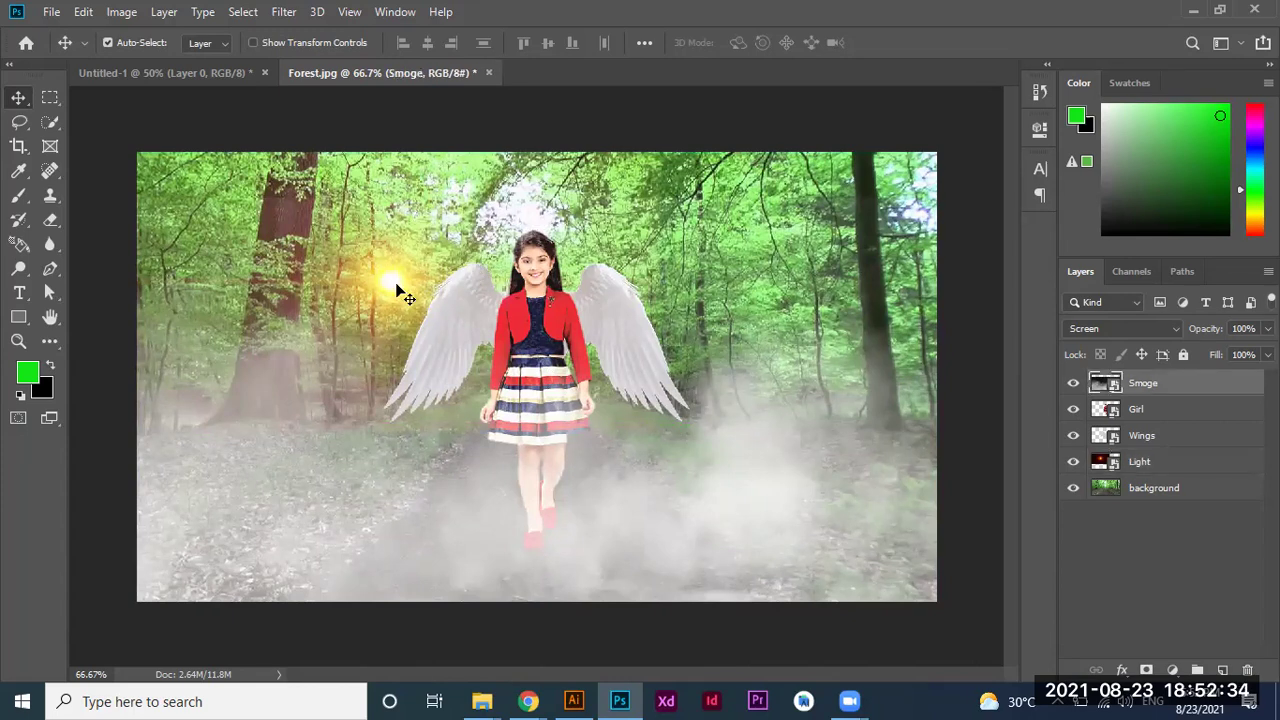
Turn off Auto-Select and drag the sun glow to the upper-left treetops.
click(107, 43)
click(1170, 465)
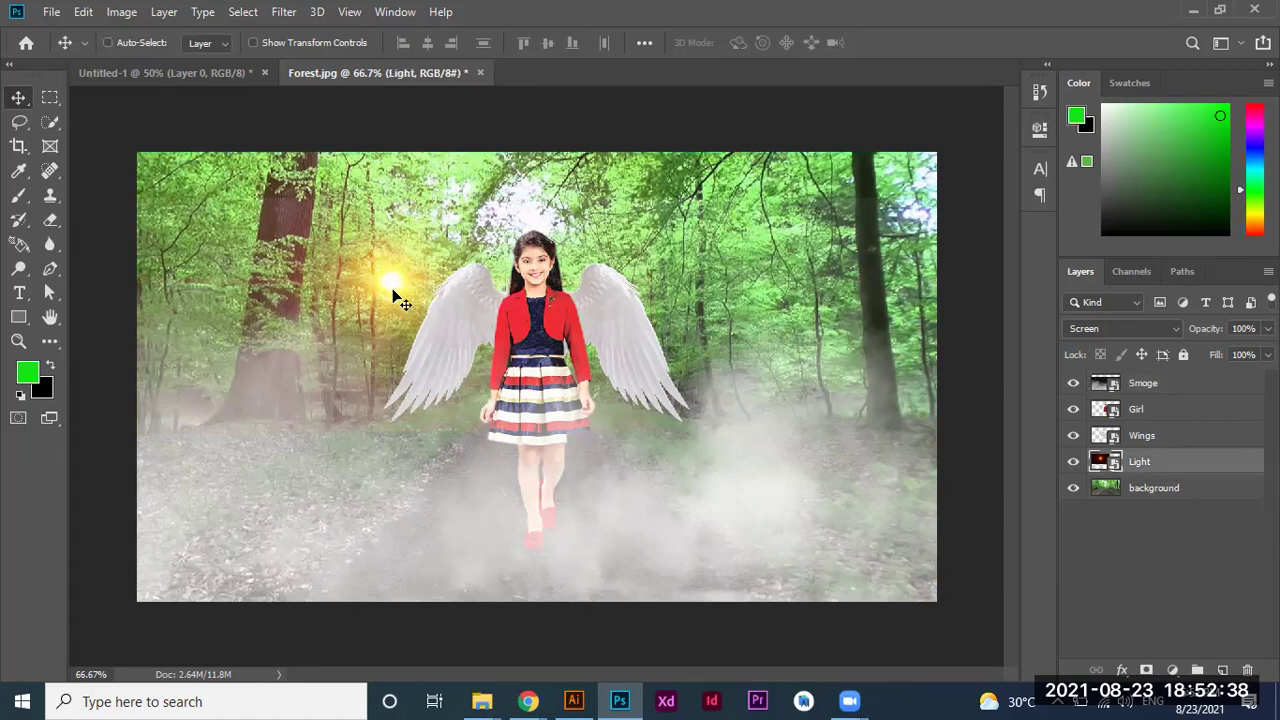
drag(392, 288, 660, 230)
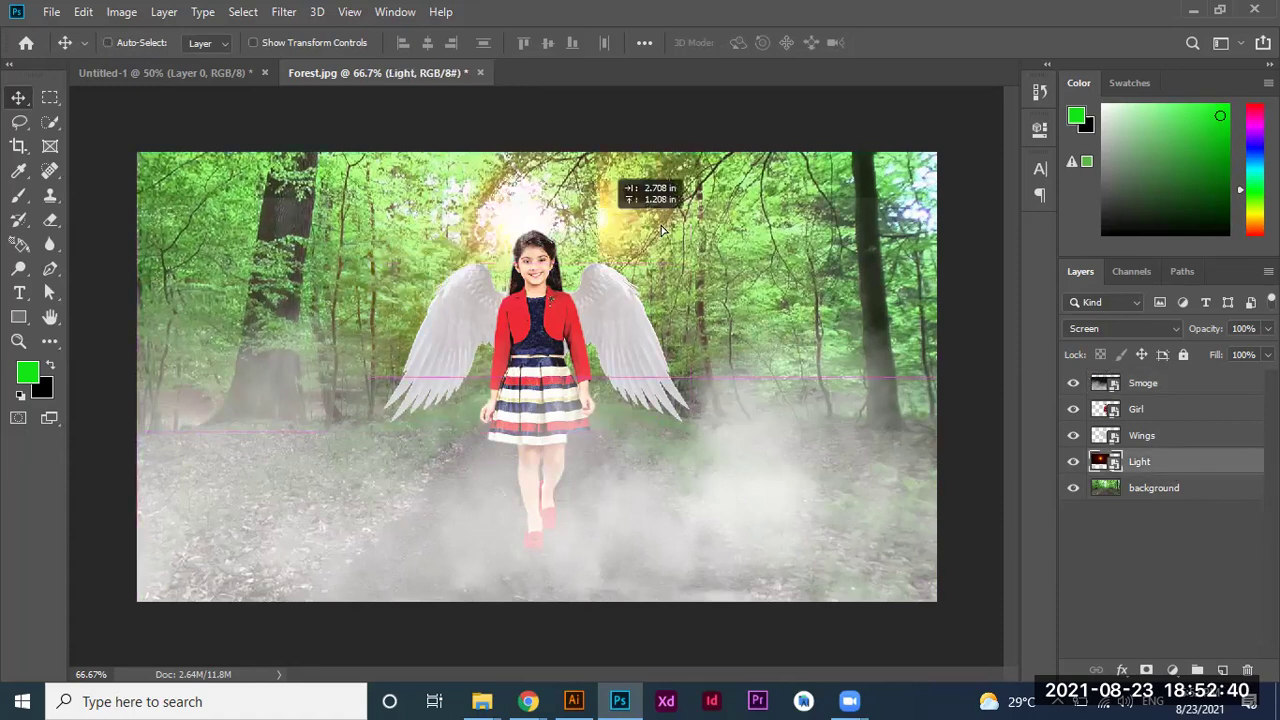
drag(660, 230, 425, 205)
drag(593, 197, 740, 198)
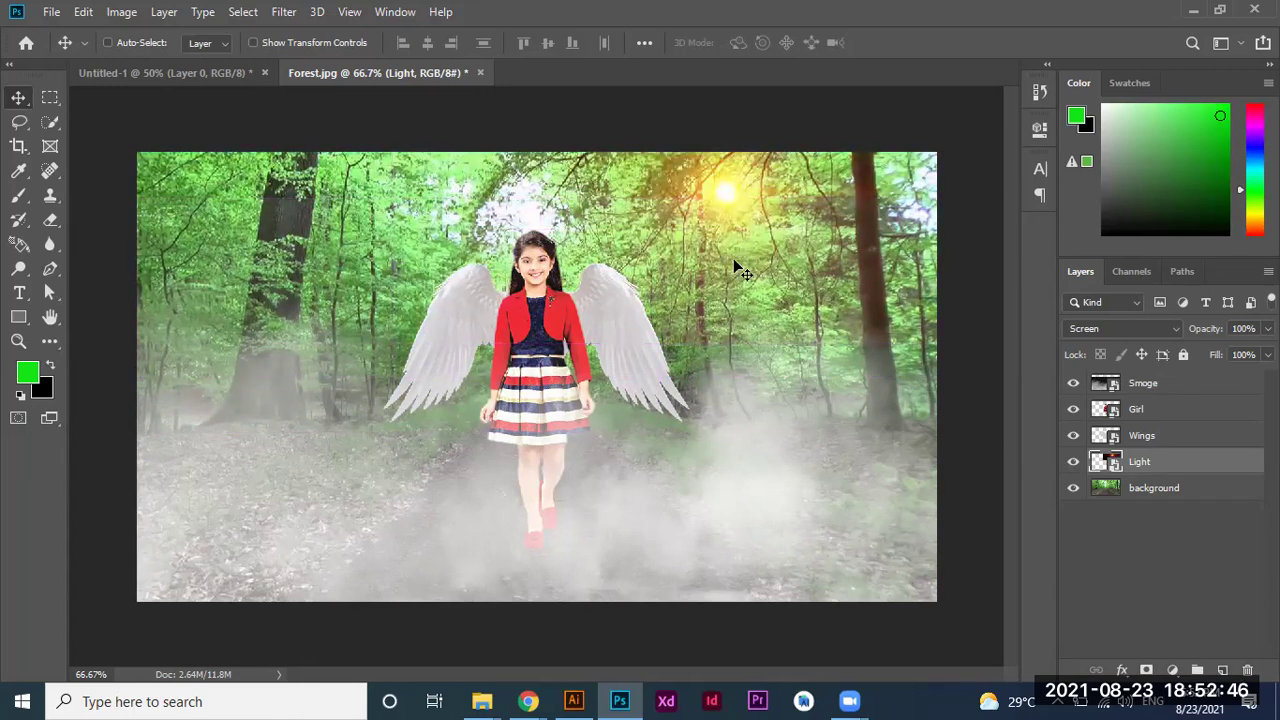
key(ctrl+plus)
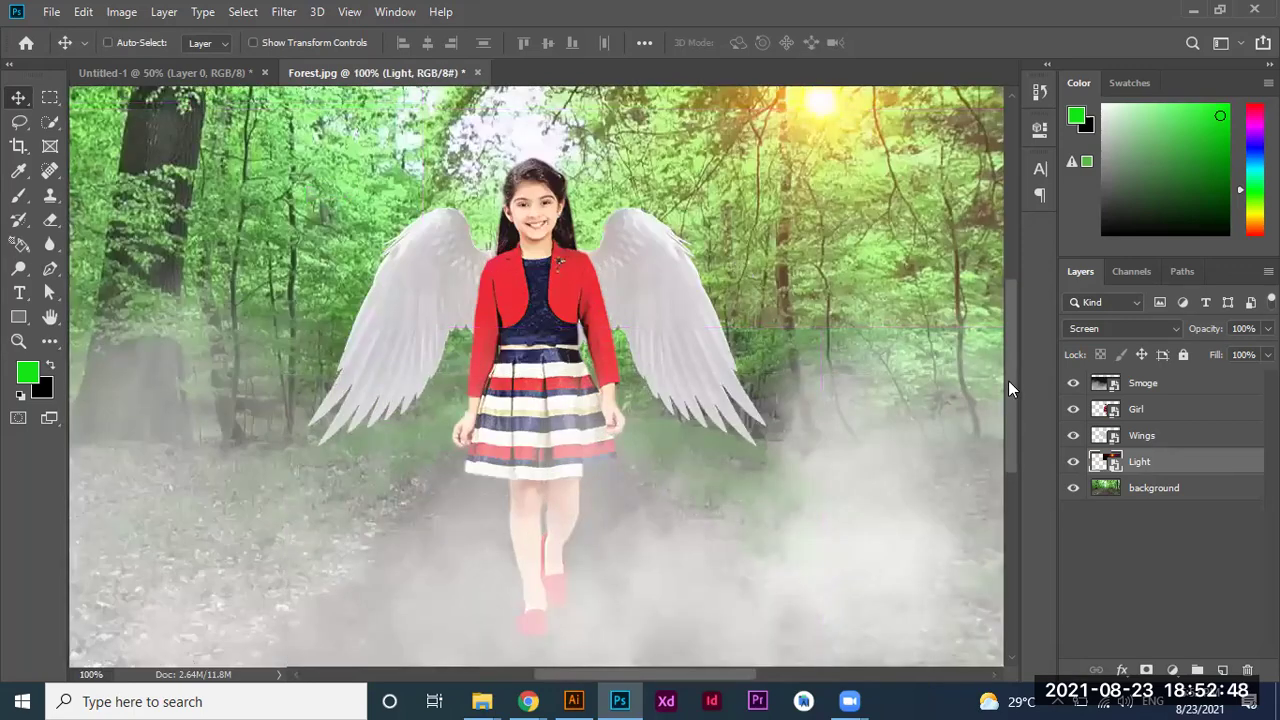
drag(1008, 380, 1012, 349)
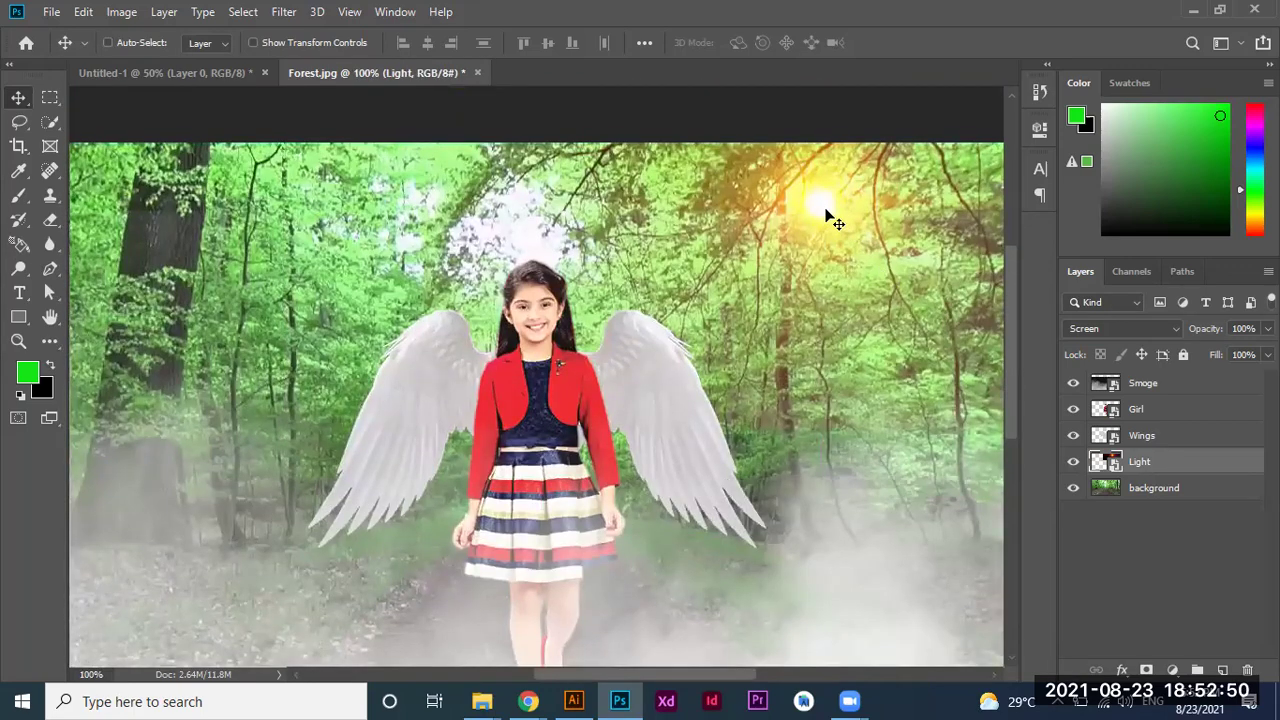
drag(826, 216, 540, 196)
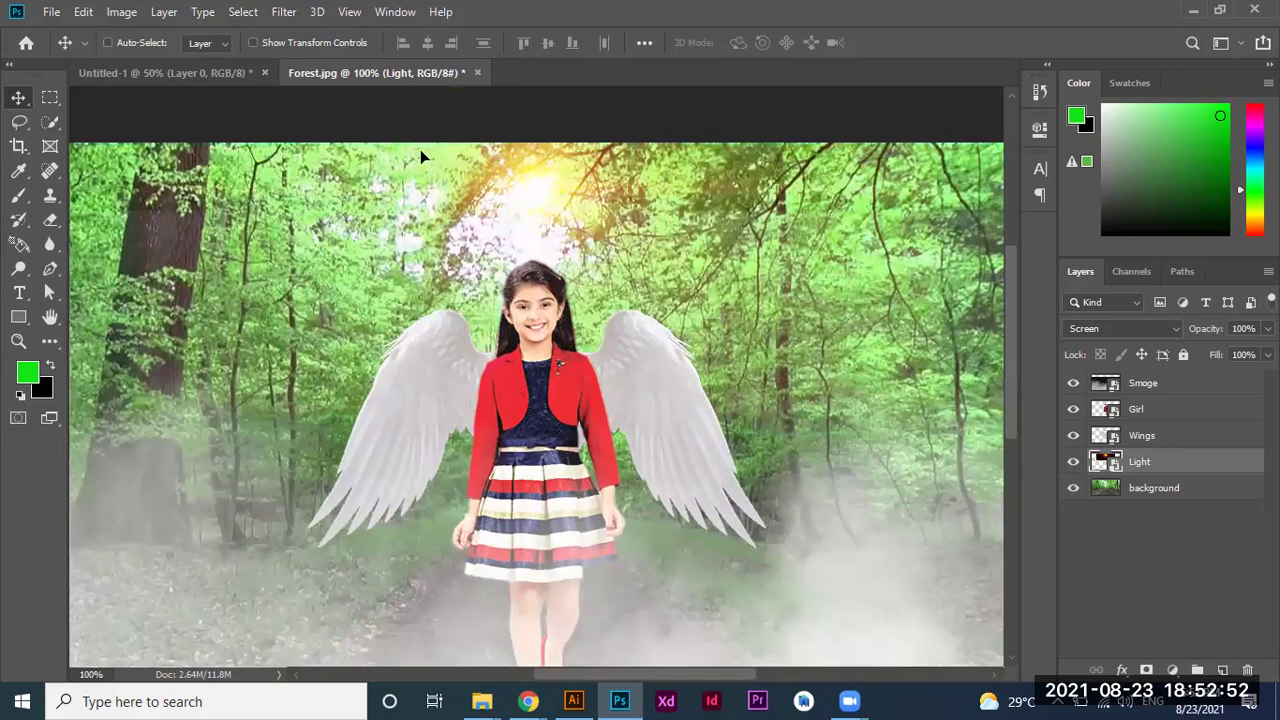
drag(420, 149, 285, 190)
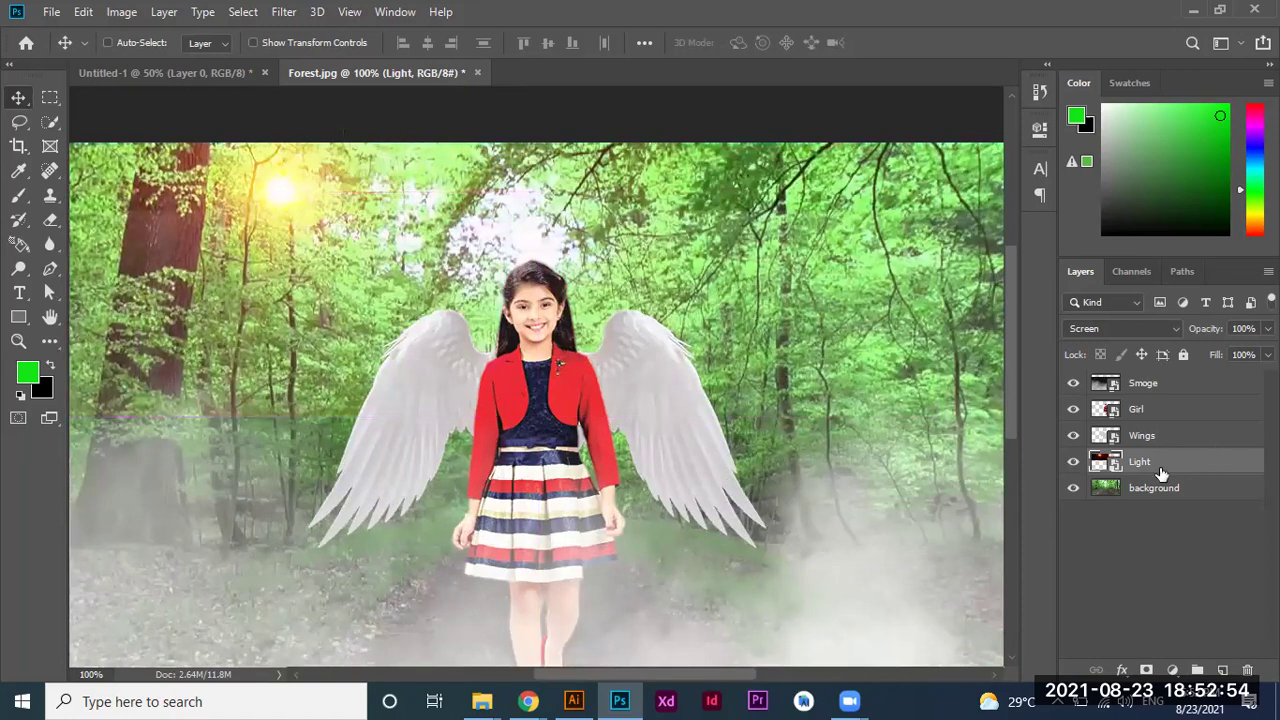
Try Multiply on the Light layer, nudge it up, and raise the Smoge fog layer higher.
click(1175, 334)
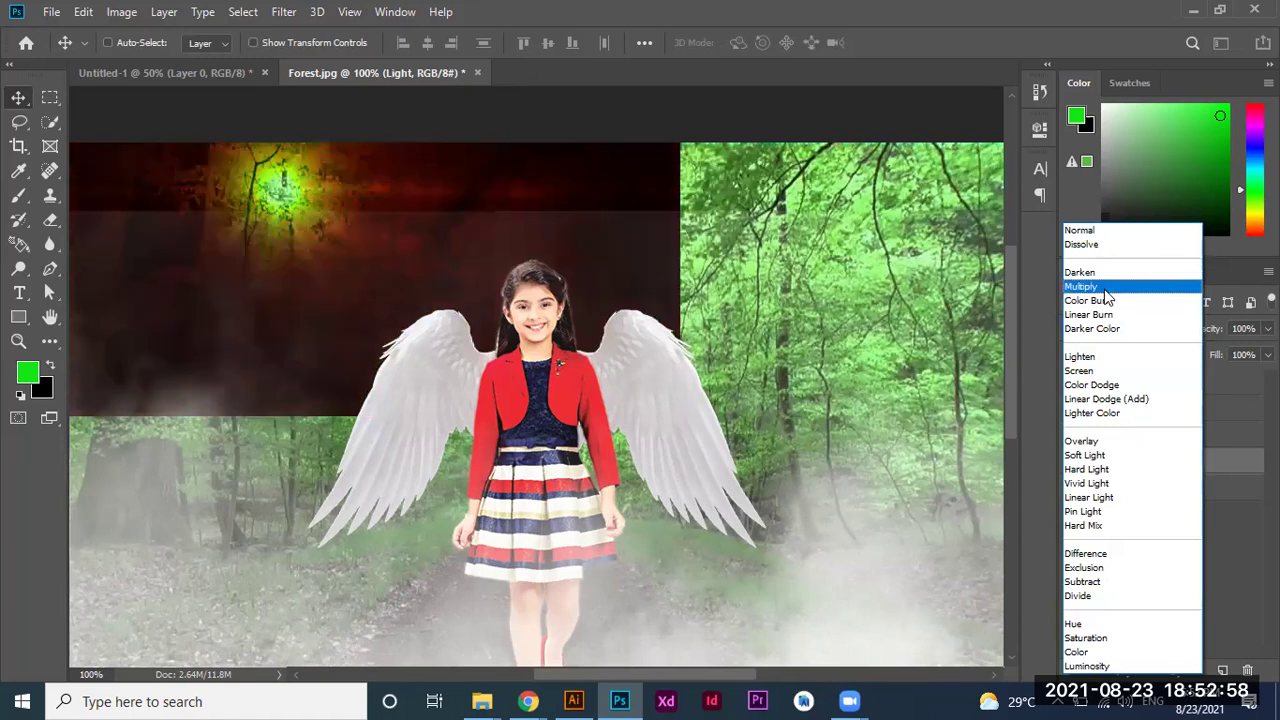
click(1104, 288)
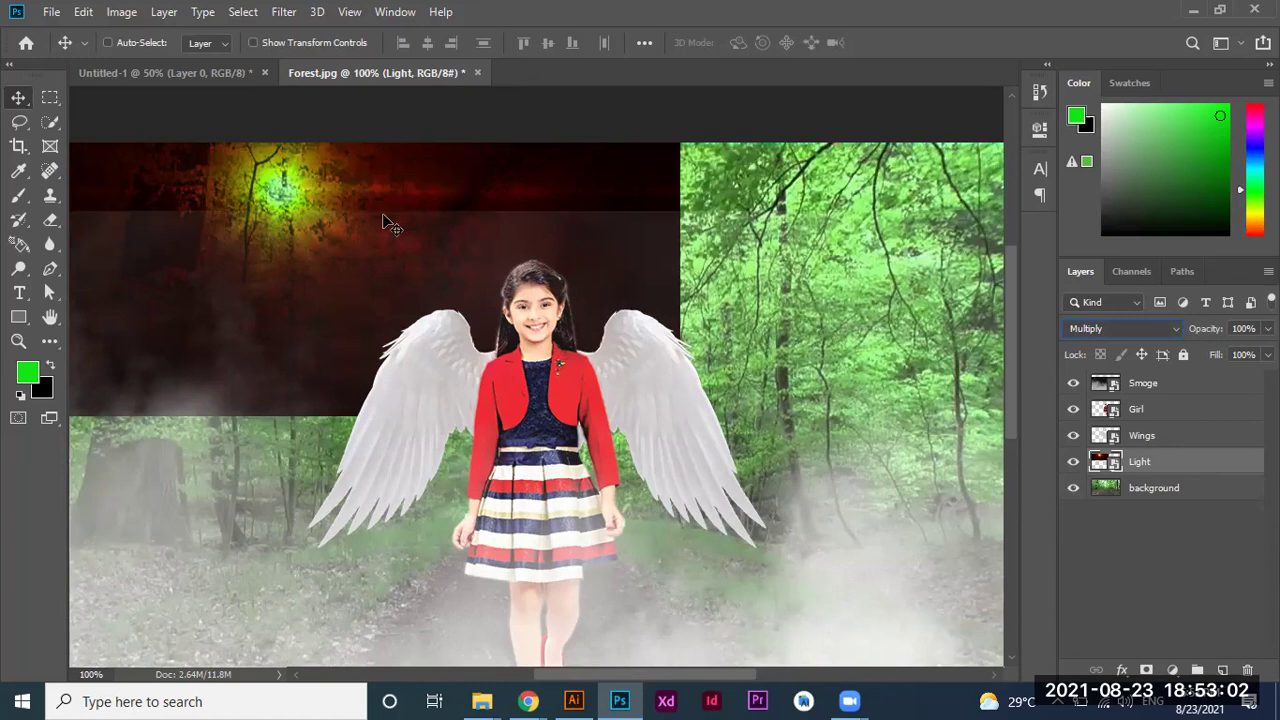
drag(571, 224, 564, 192)
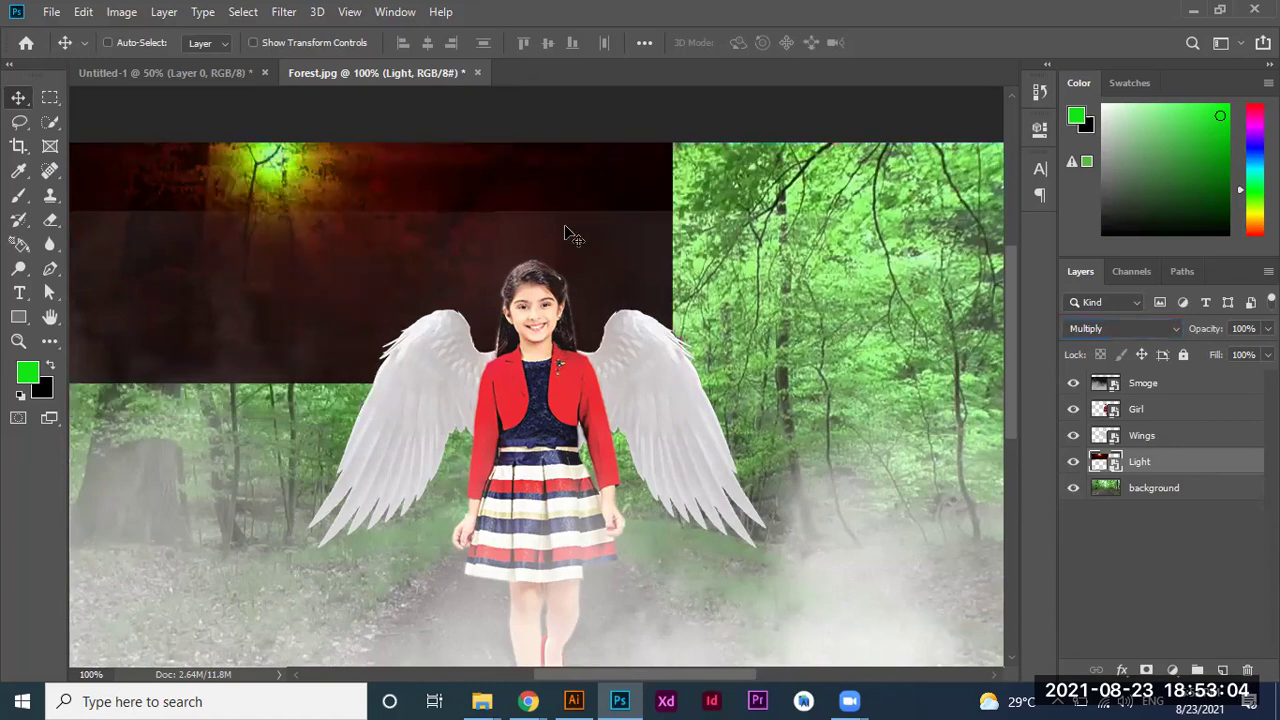
click(1143, 385)
drag(804, 350, 802, 286)
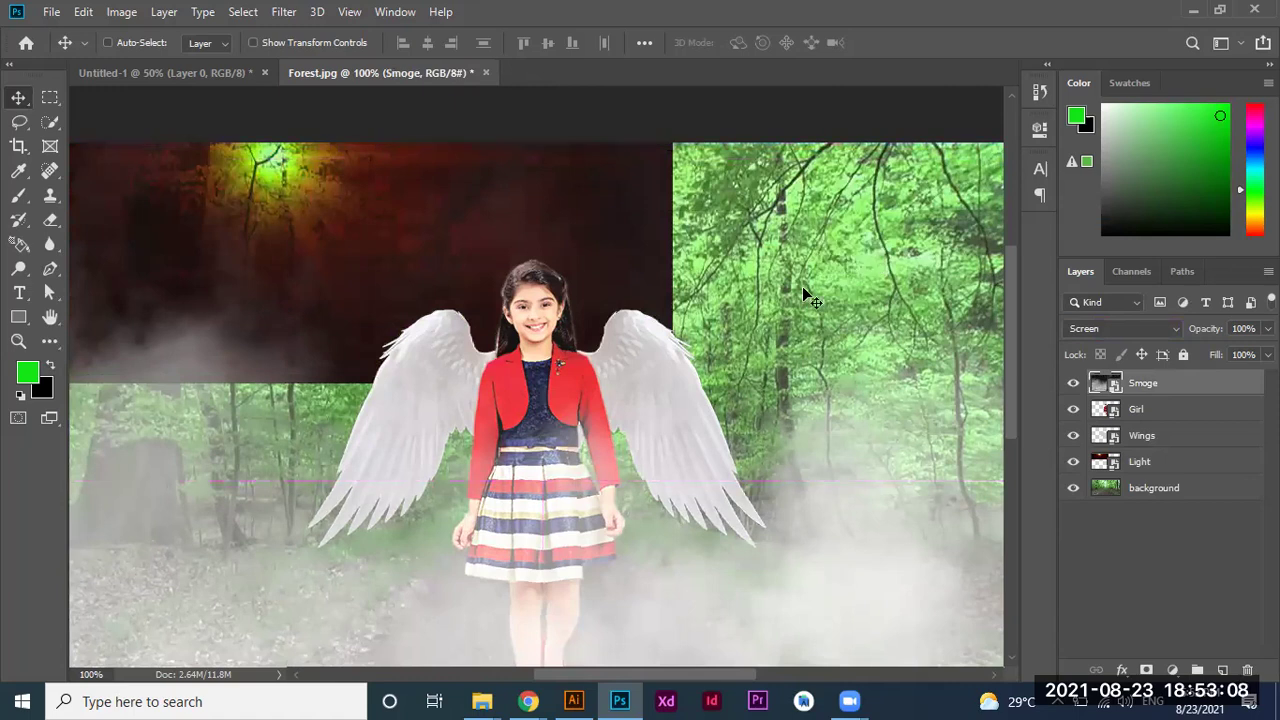
Return the Light layer to Screen blending and lower the sun glow slightly.
click(1152, 470)
click(1173, 329)
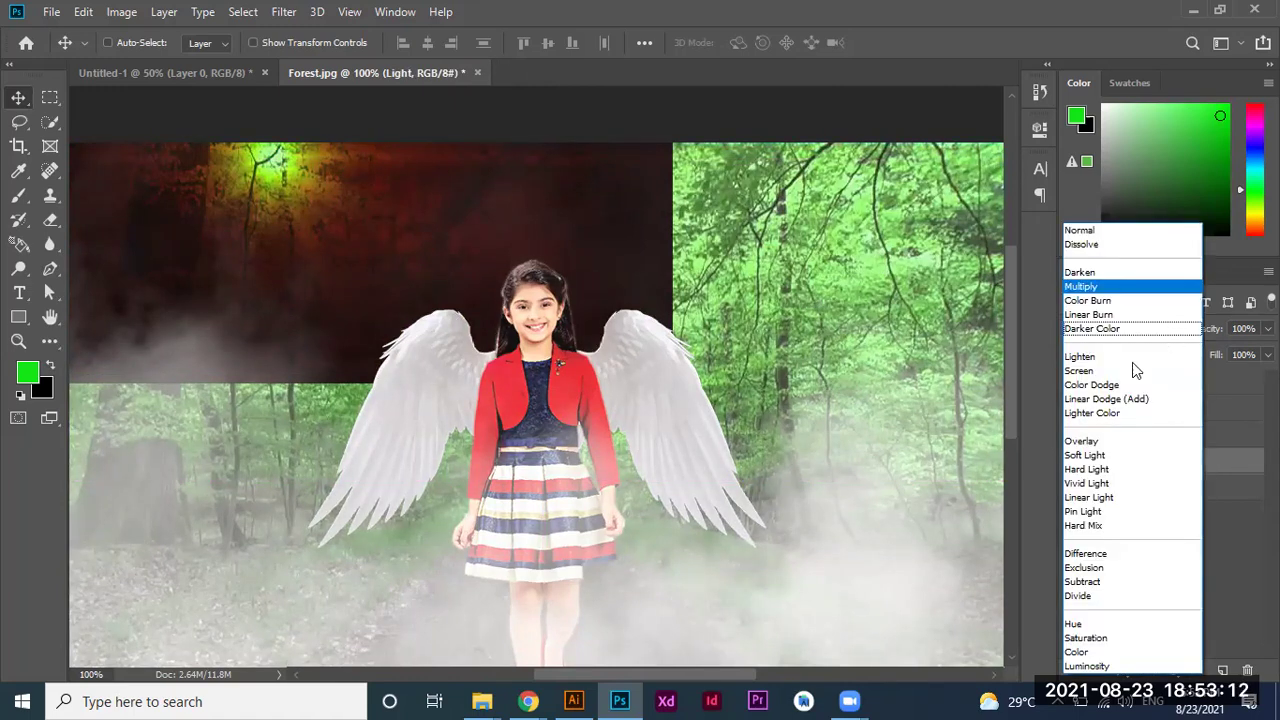
click(1092, 373)
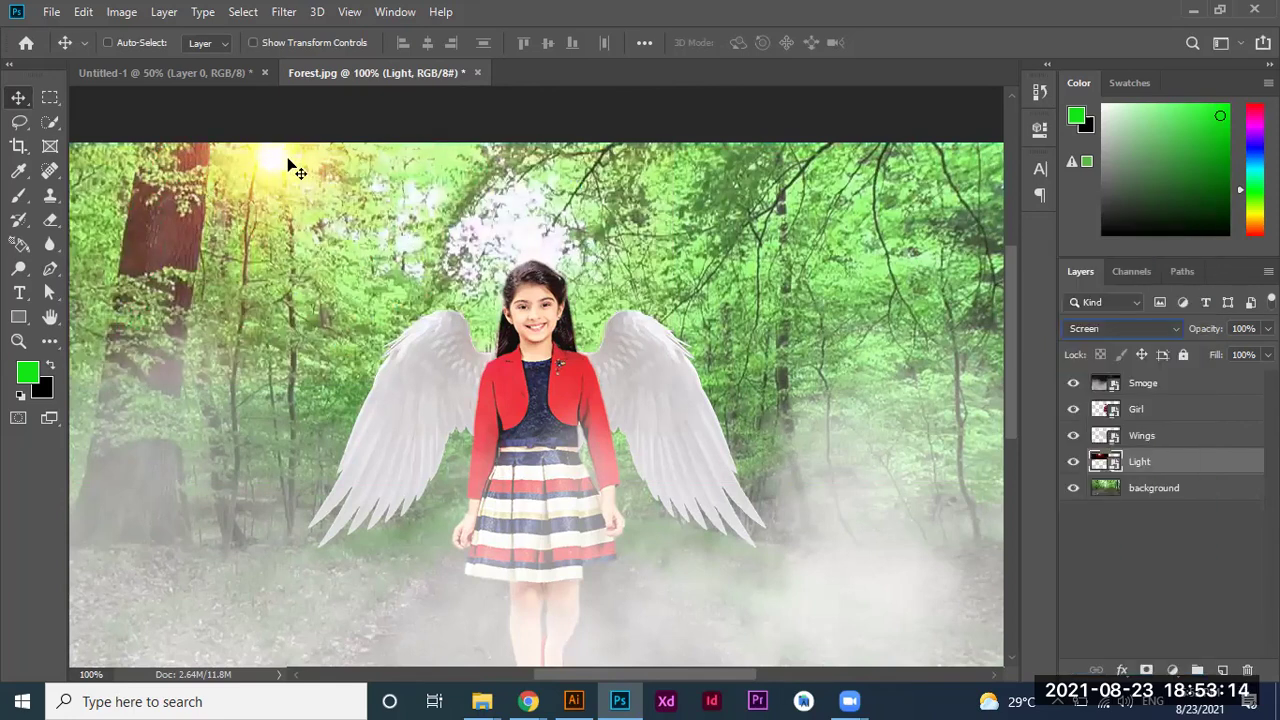
drag(280, 180, 273, 209)
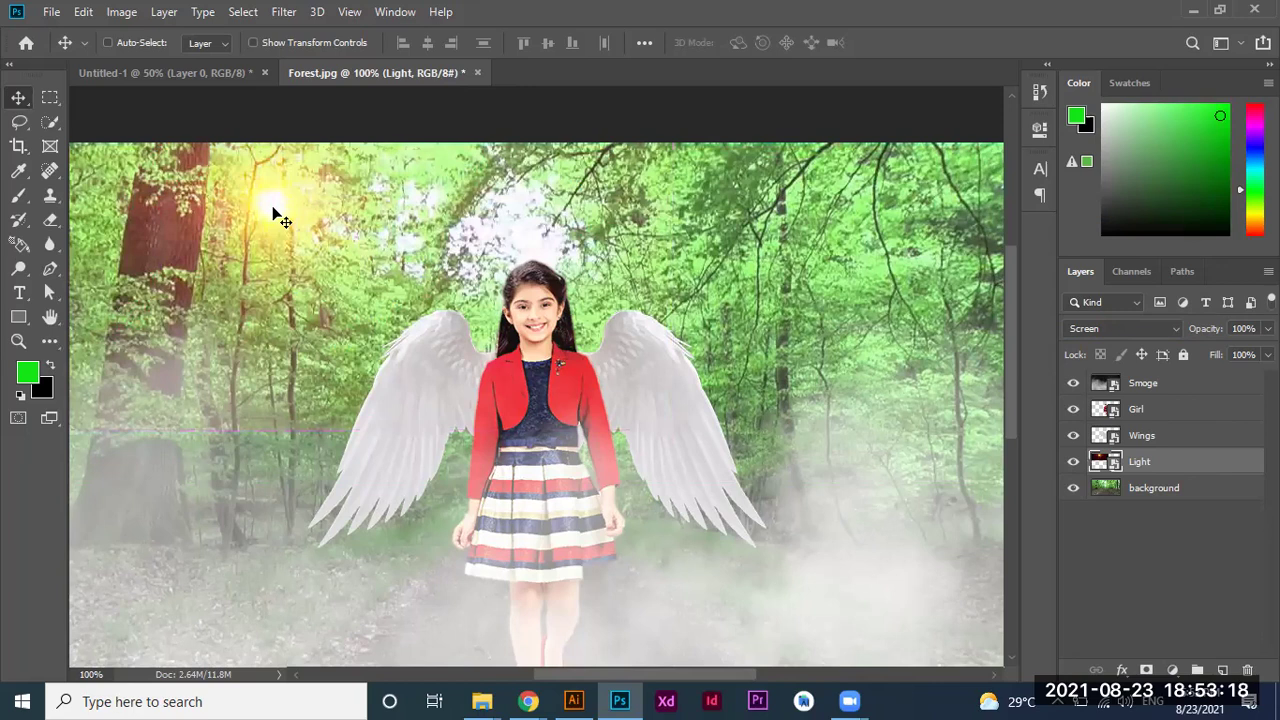
key(ctrl+minus)
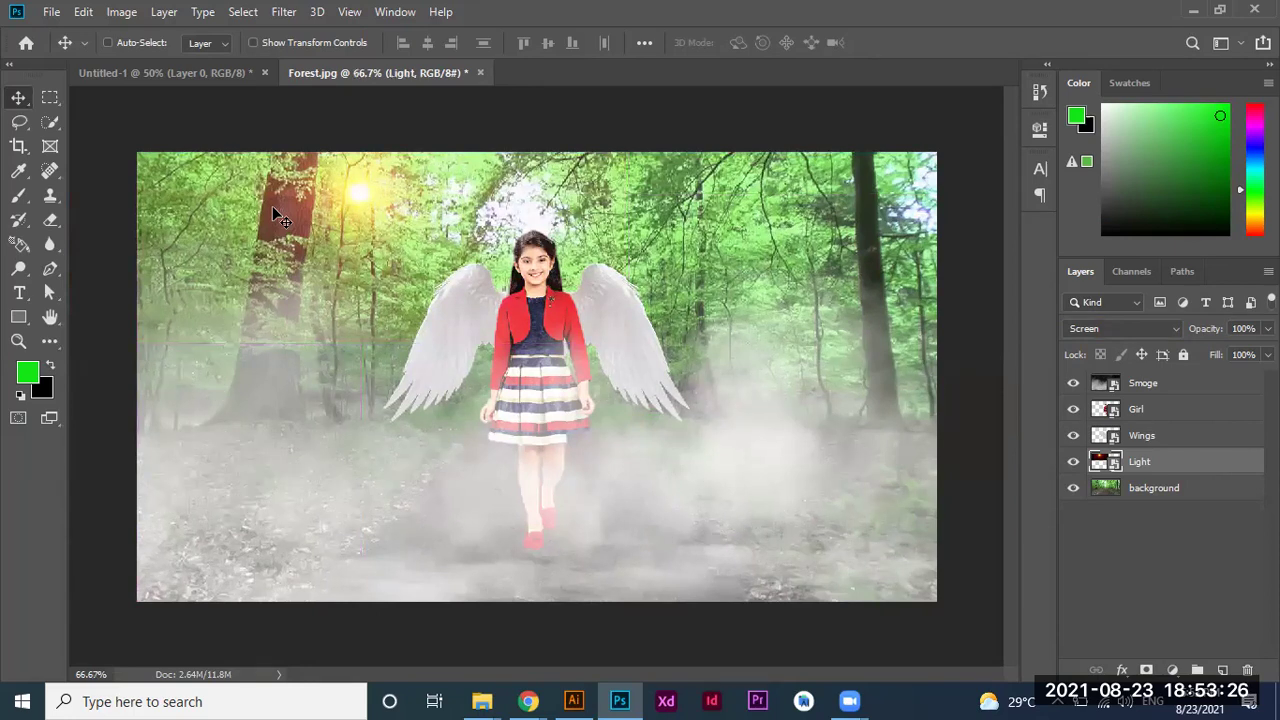
Shift the sun glow slightly right and down, keeping the Light layer in Screen mode.
key(ctrl+plus)
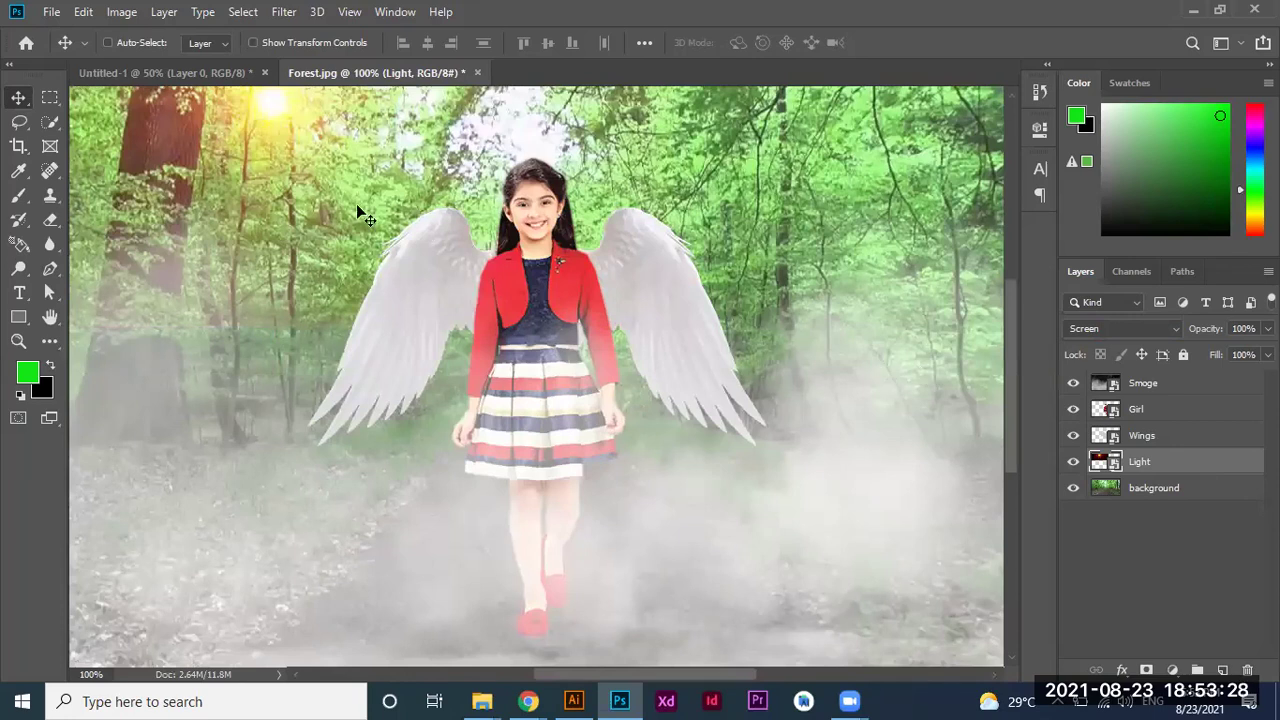
mouse_move(273, 131)
mouse_down()
mouse_move(308, 165)
mouse_move(309, 185)
mouse_up()
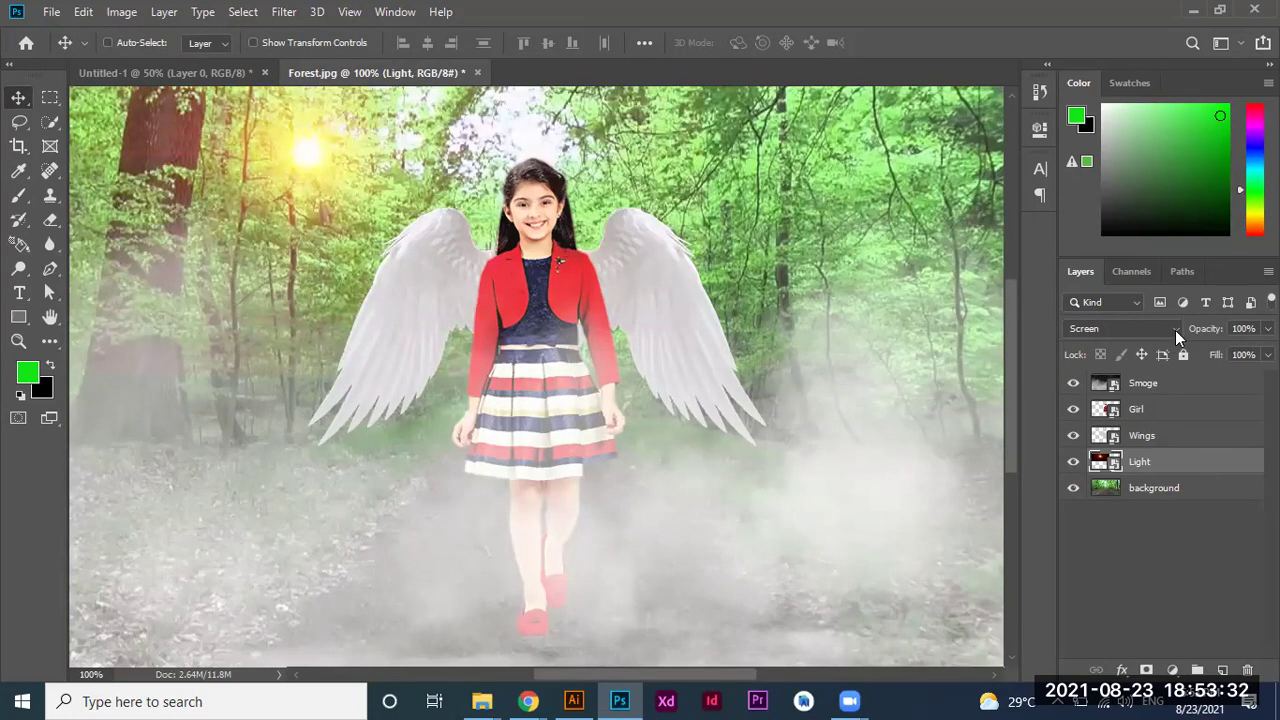
click(1175, 330)
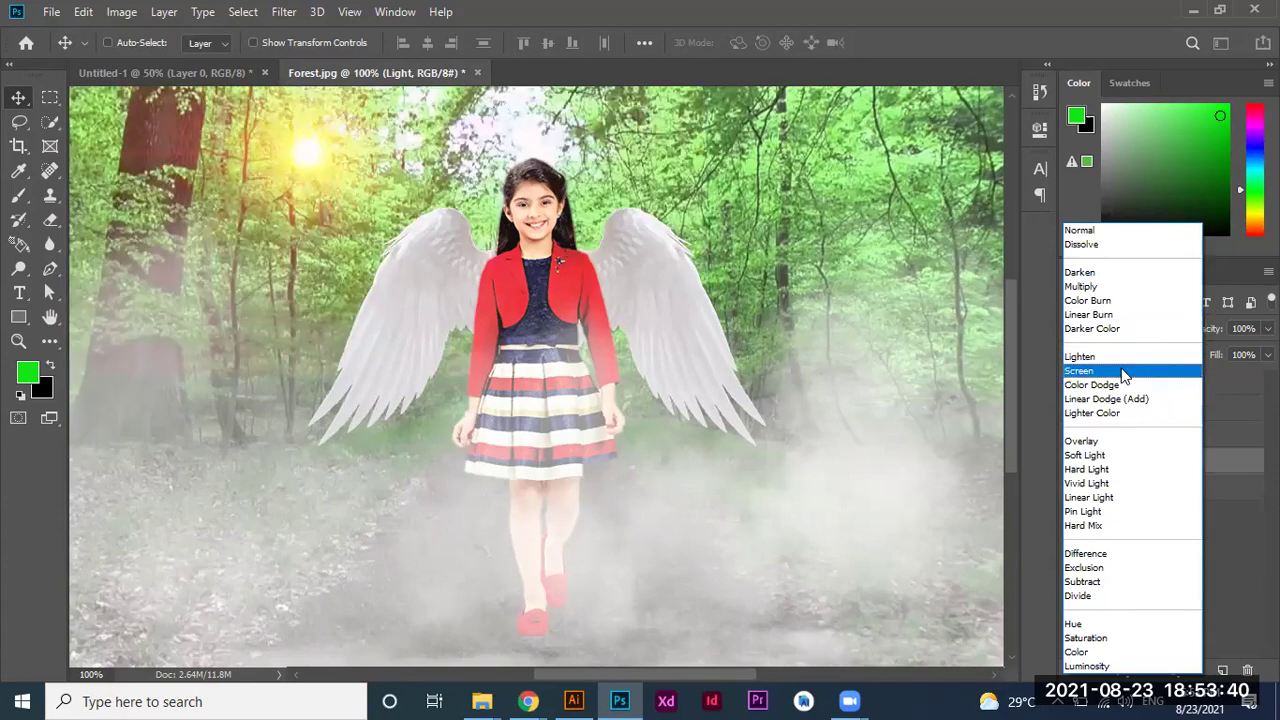
click(1123, 372)
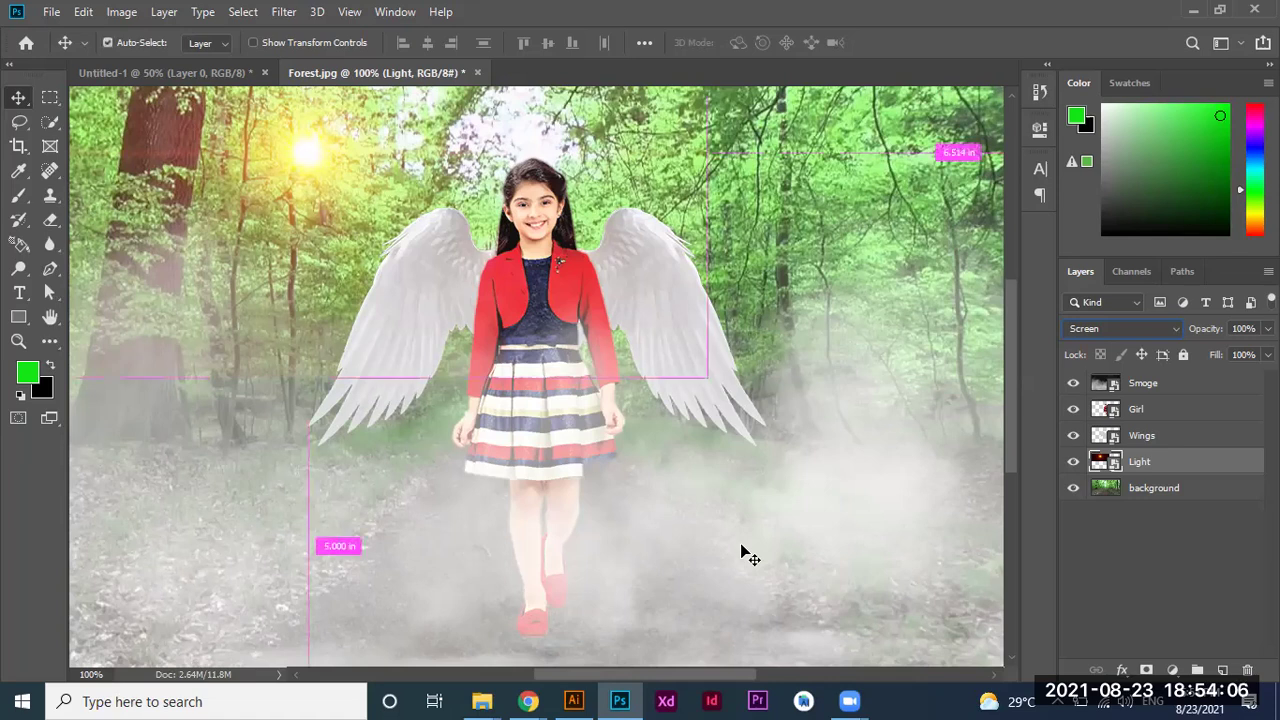
key(ctrl+minus)
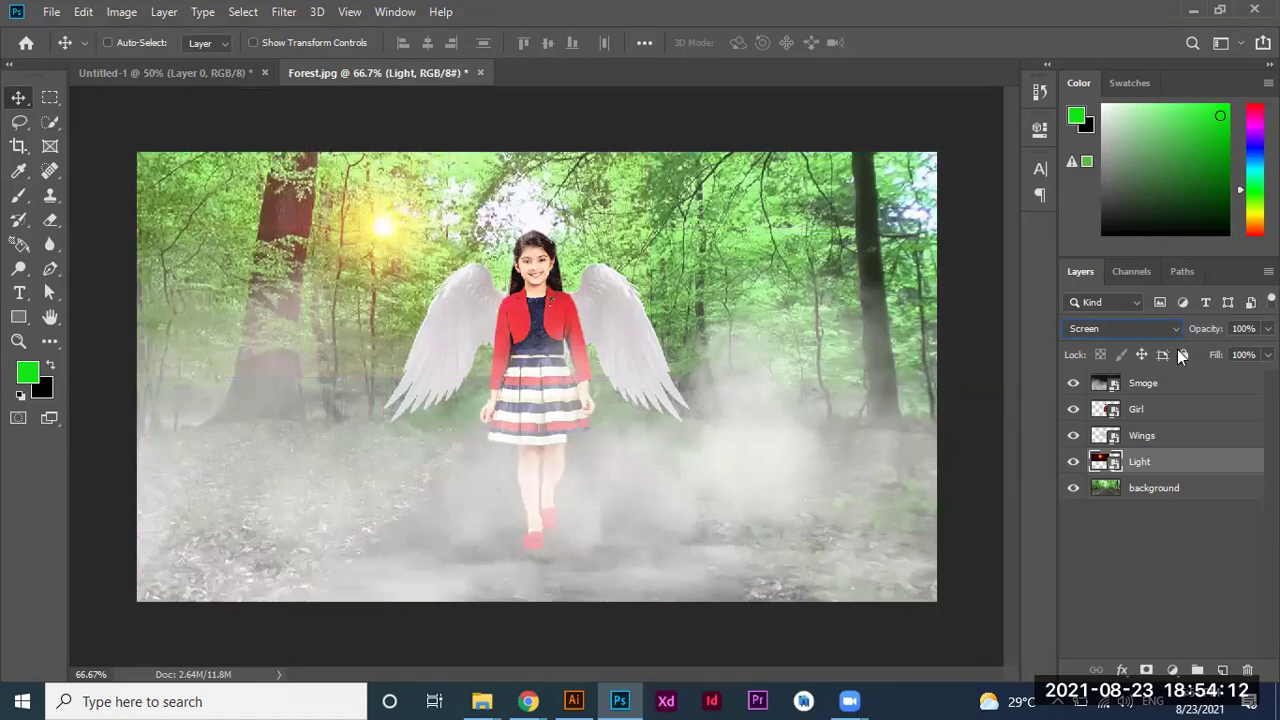
click(1185, 439)
right_click(1185, 439)
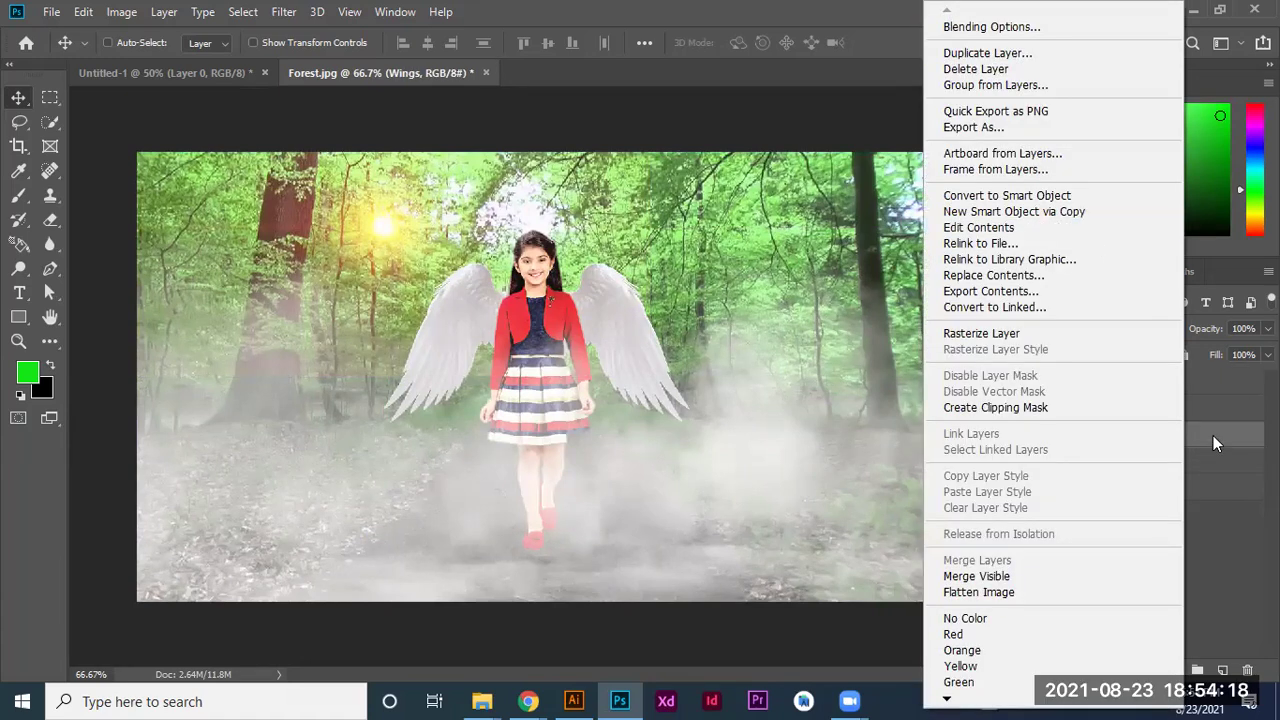
click(1160, 325)
click(1176, 332)
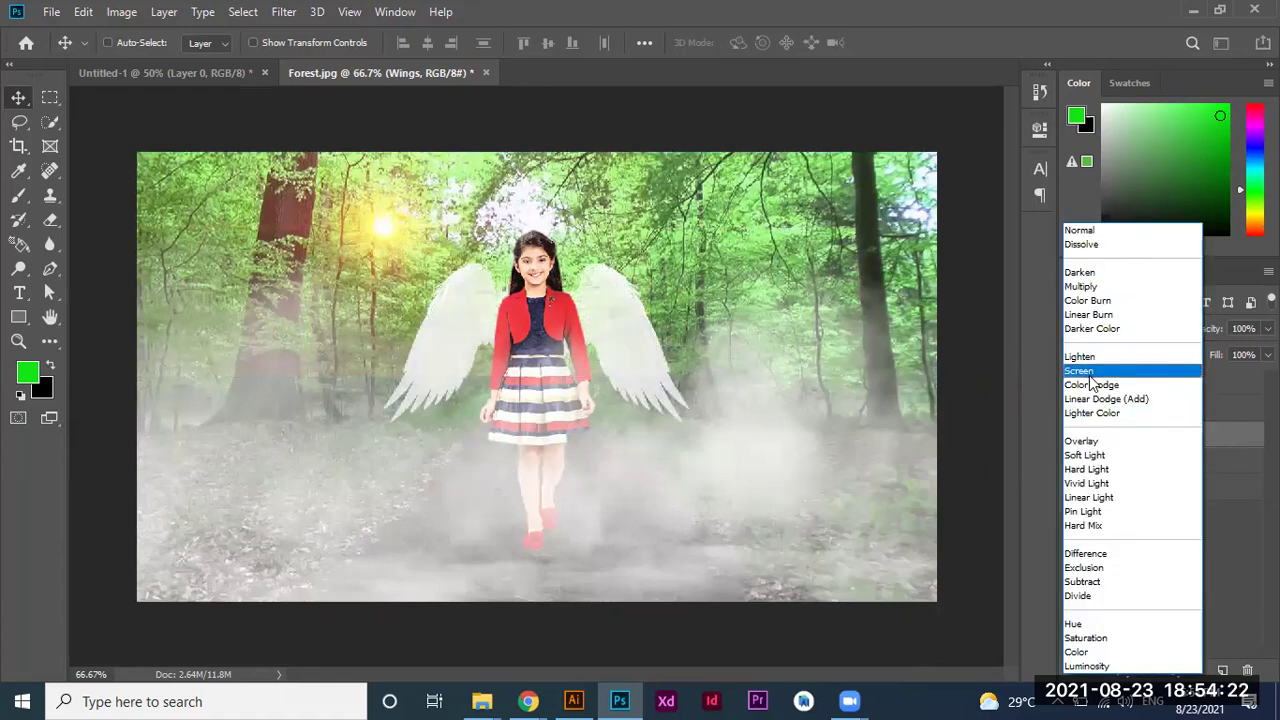
key(Escape)
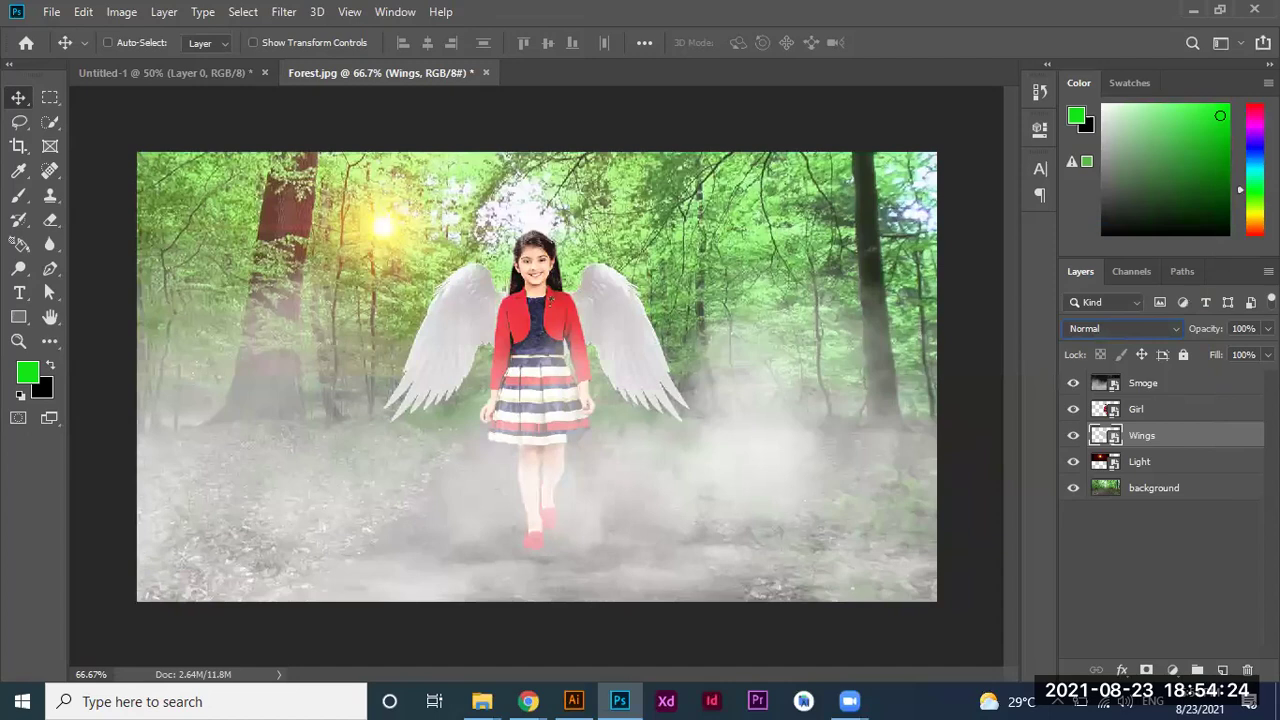
right_click(1195, 450)
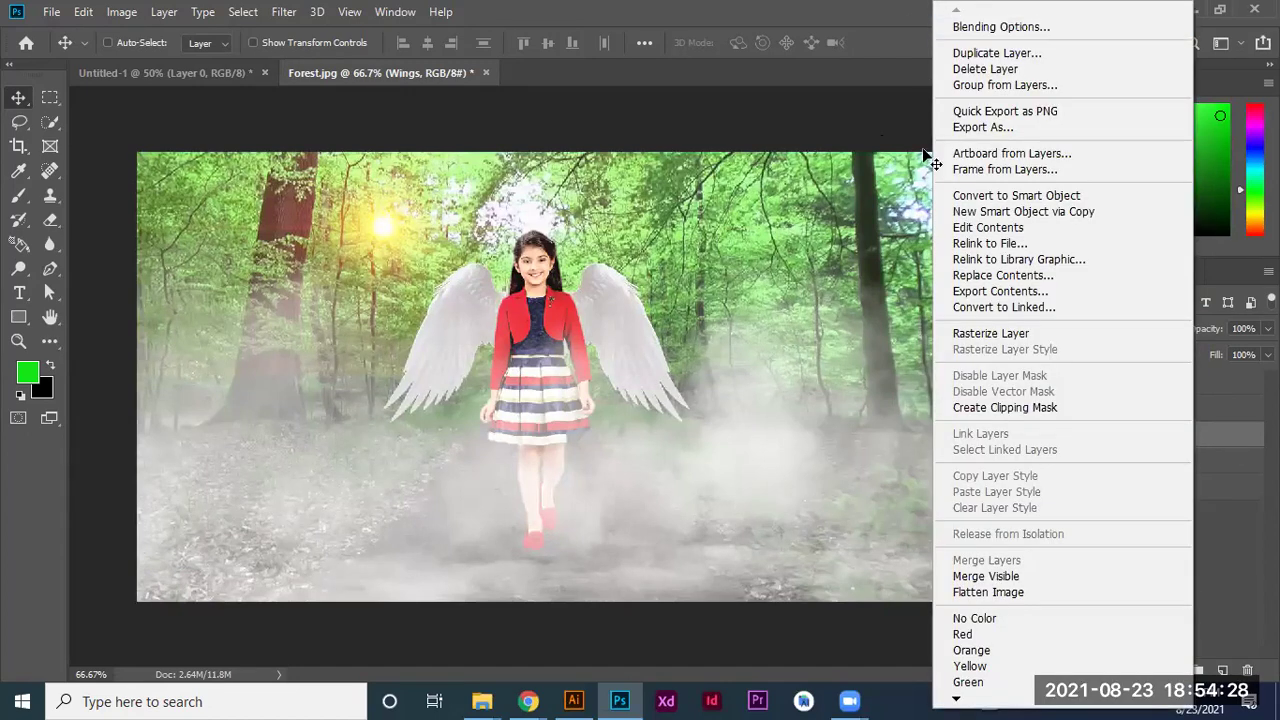
key(Escape)
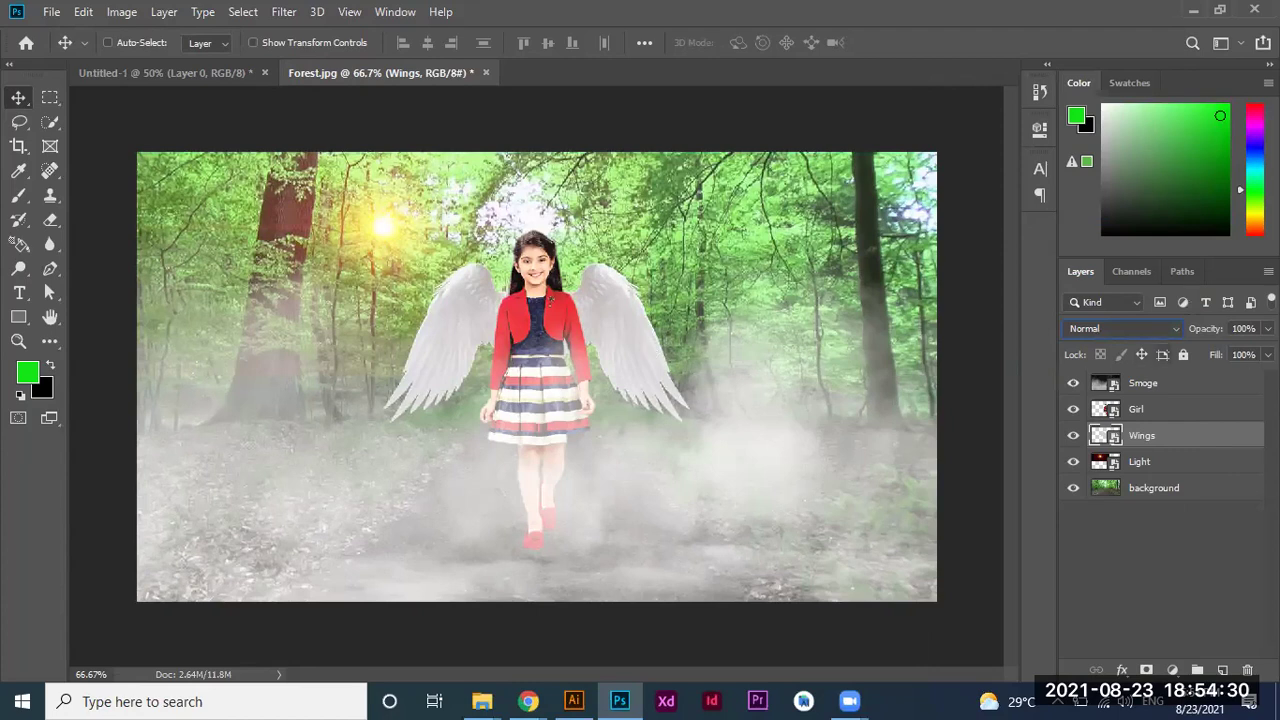
click(1267, 354)
mouse_move(1265, 352)
mouse_down()
mouse_move(1137, 354)
mouse_move(1232, 371)
mouse_up()
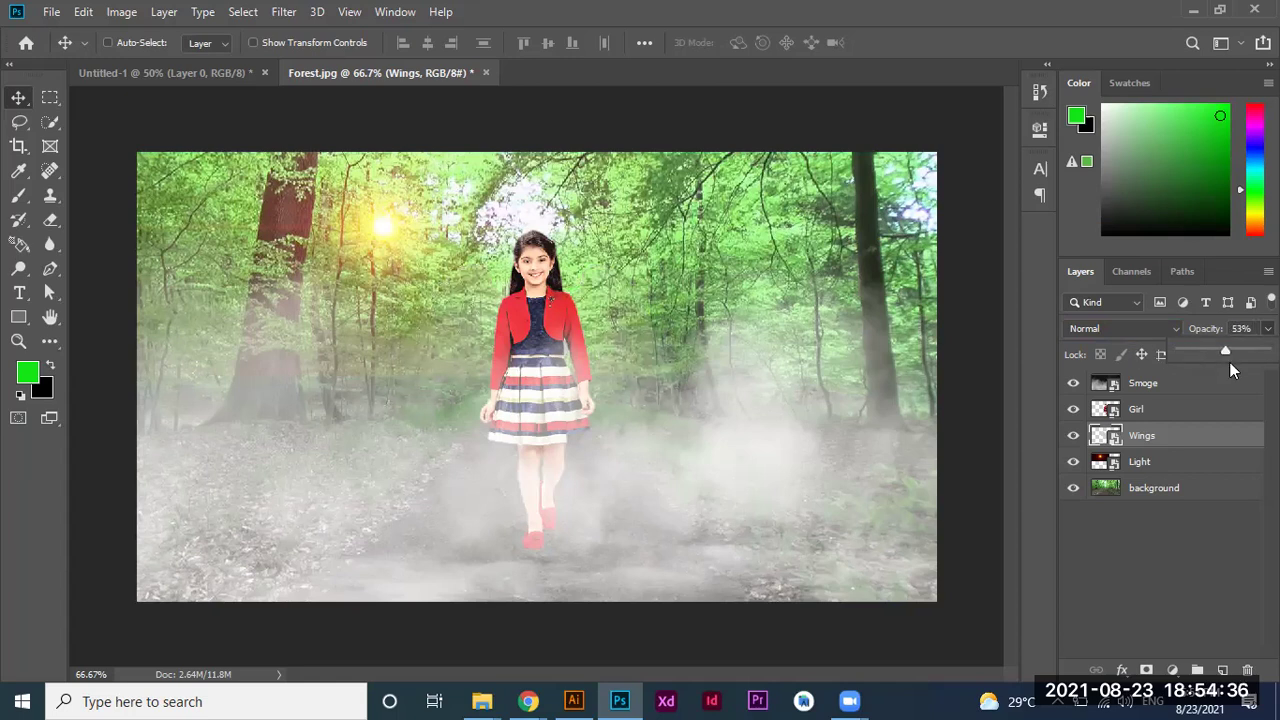
drag(1232, 371, 1266, 352)
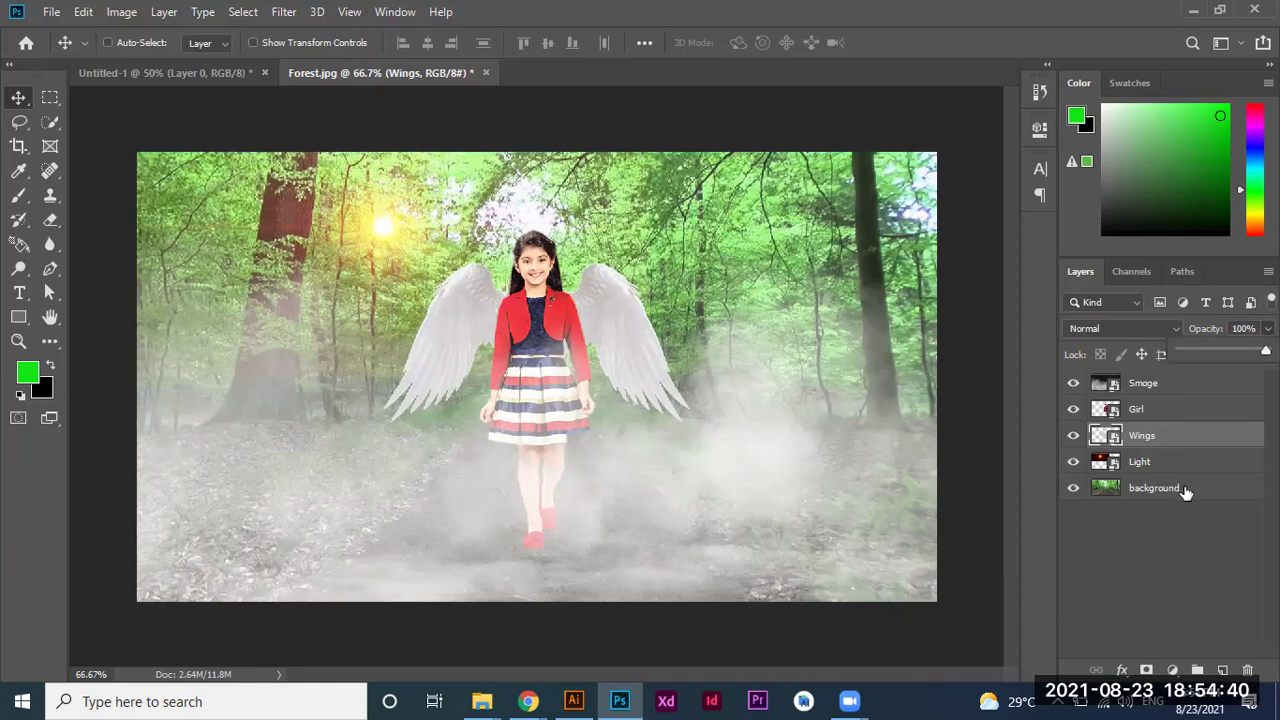
Lower the forest background layer's opacity to 37% and check the darkened scene.
click(1185, 490)
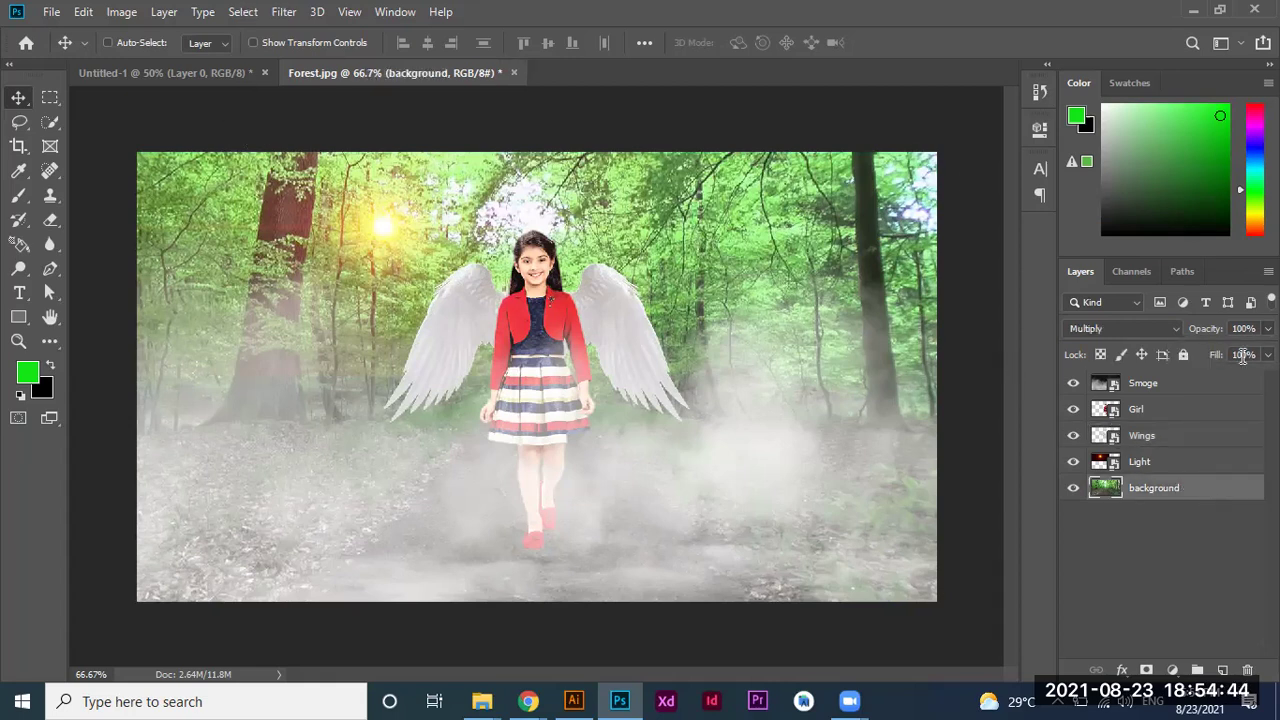
click(1267, 355)
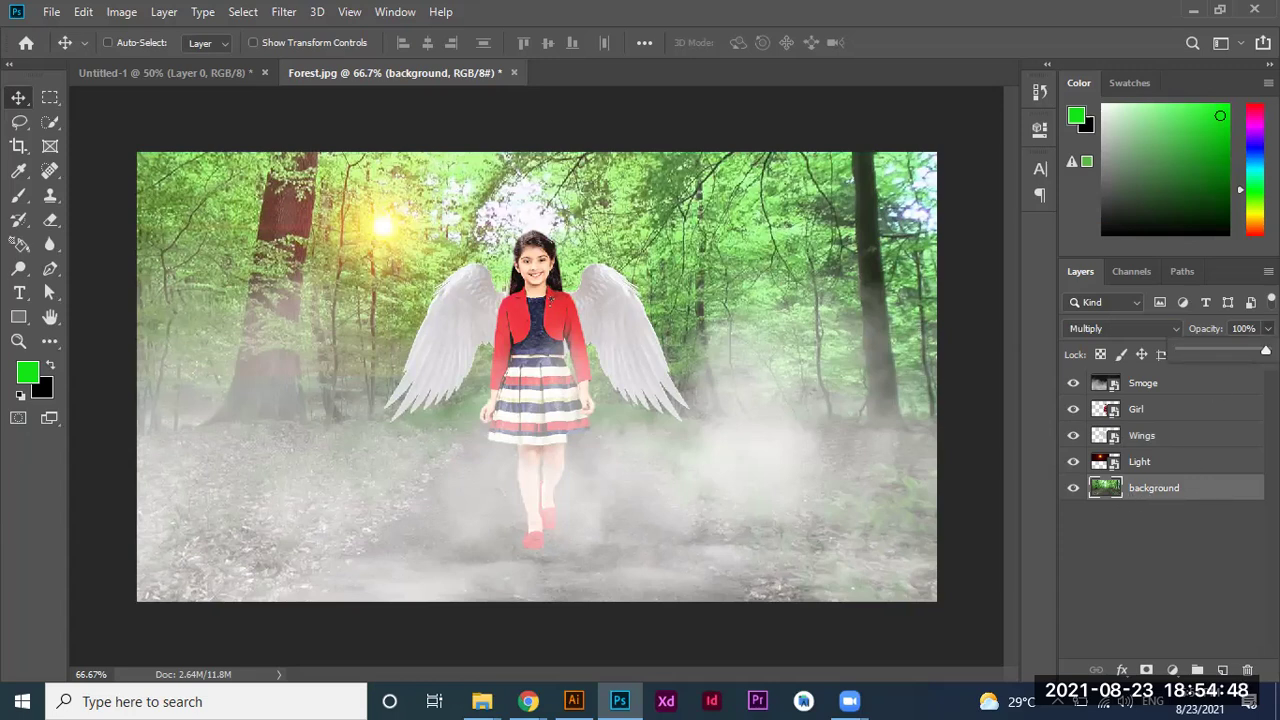
drag(1265, 351, 1205, 358)
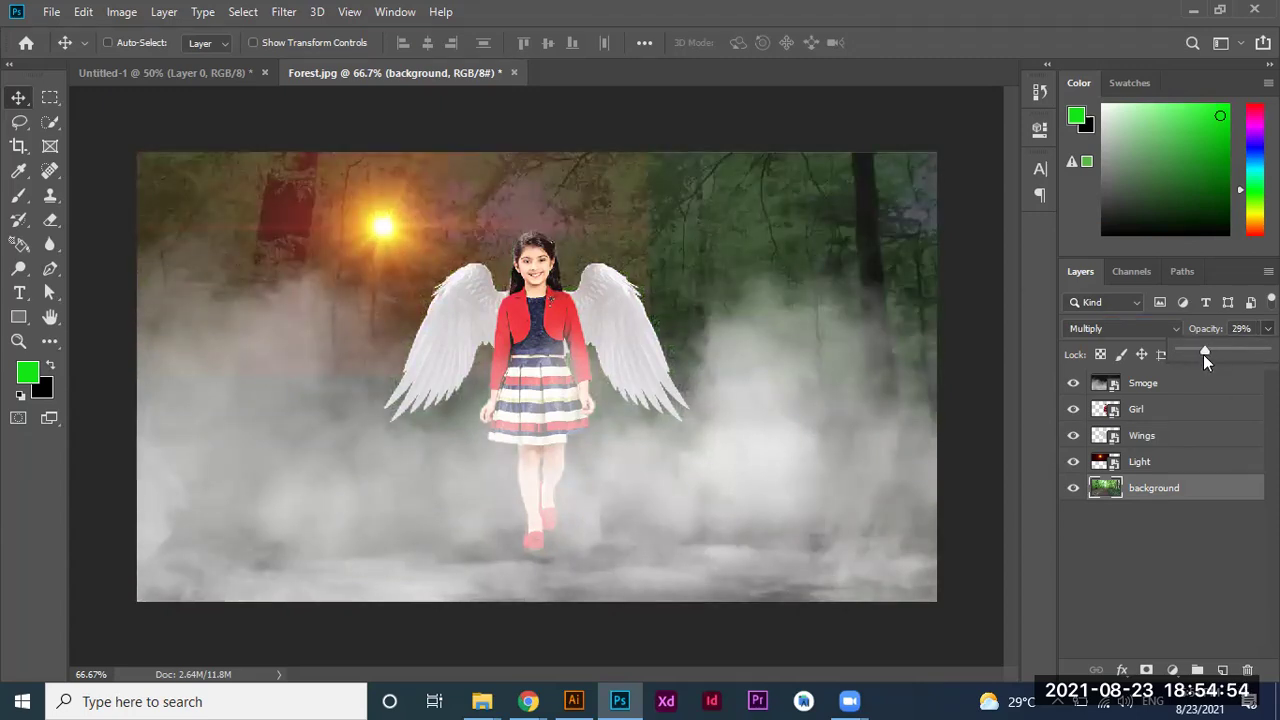
drag(1204, 348, 1209, 353)
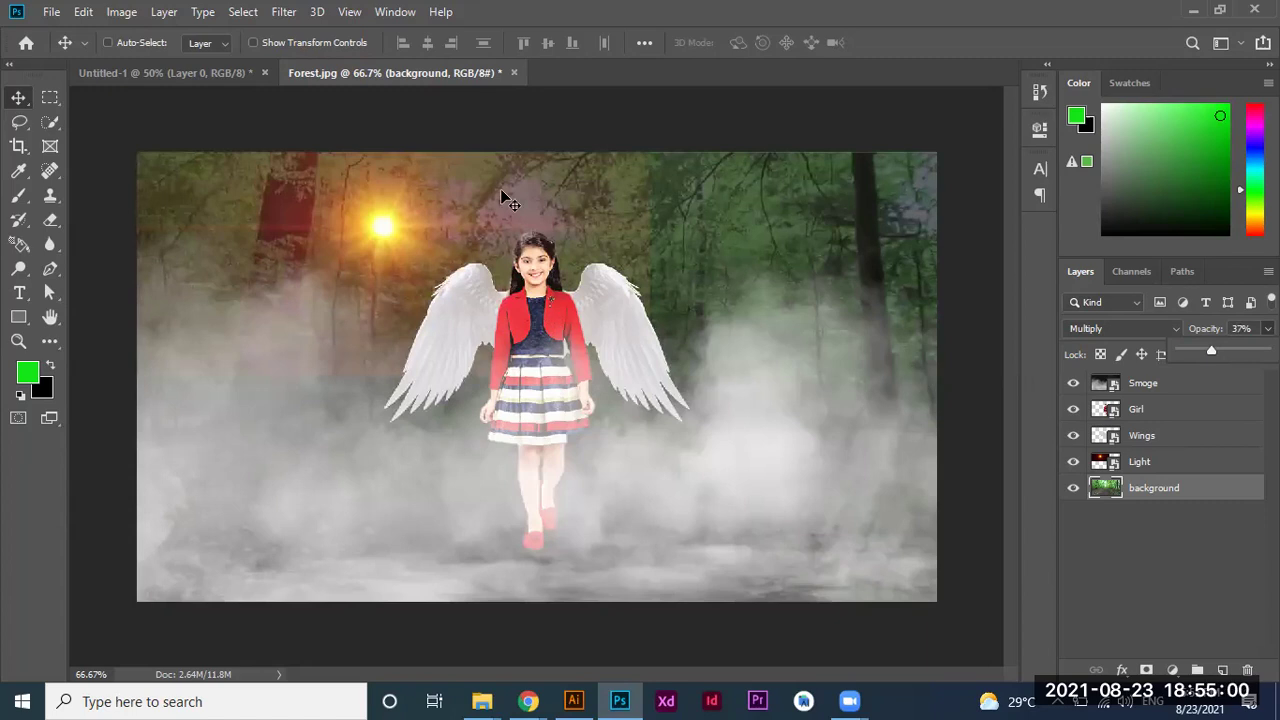
key(ctrl+plus)
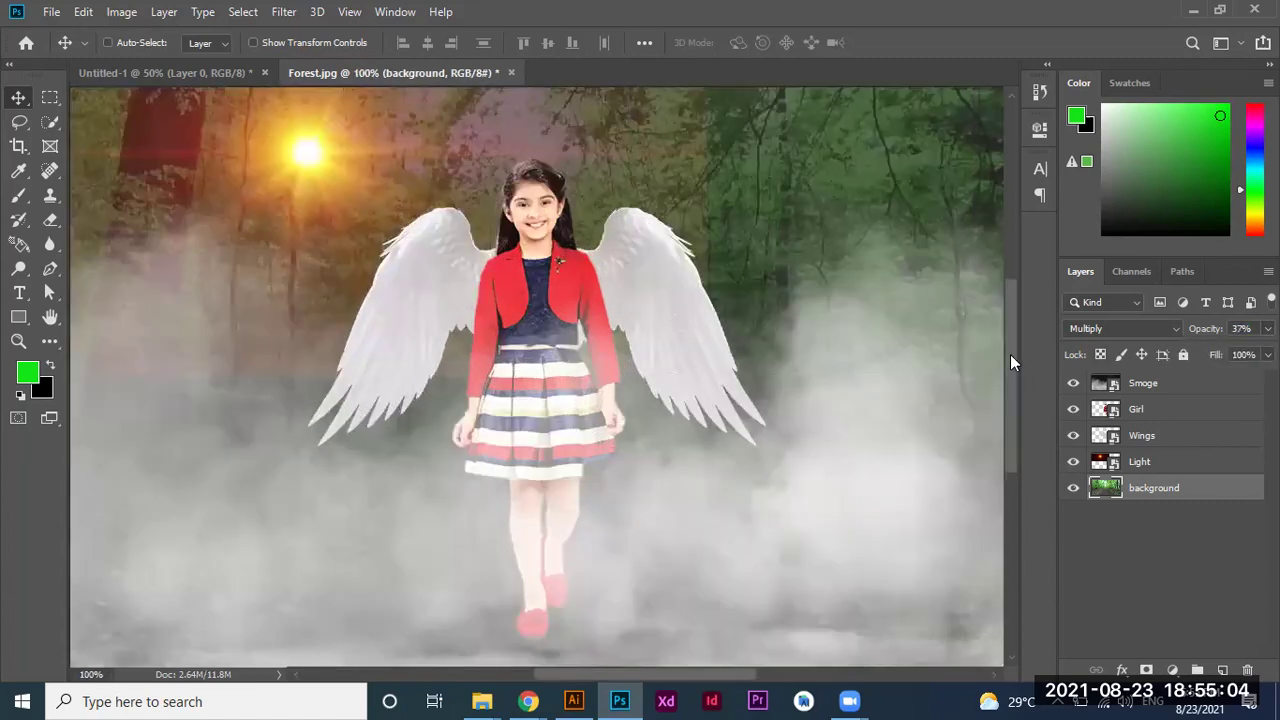
drag(1010, 354, 1014, 347)
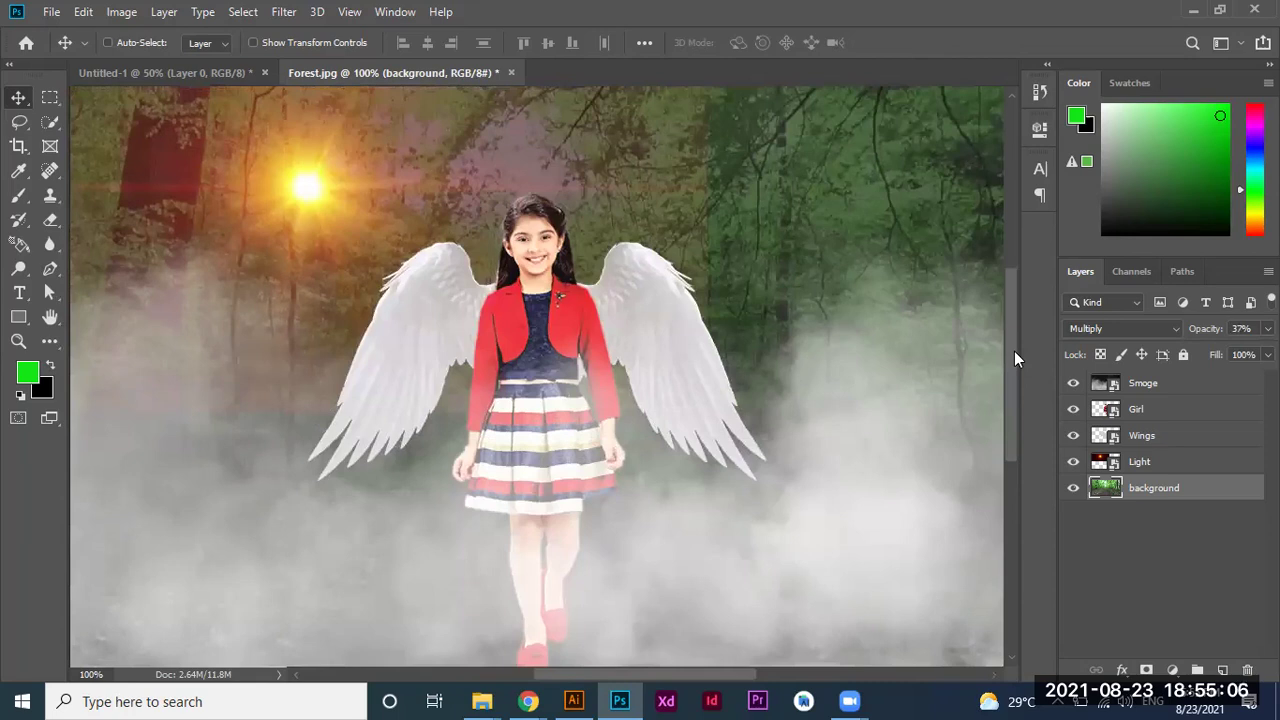
key(ctrl+minus)
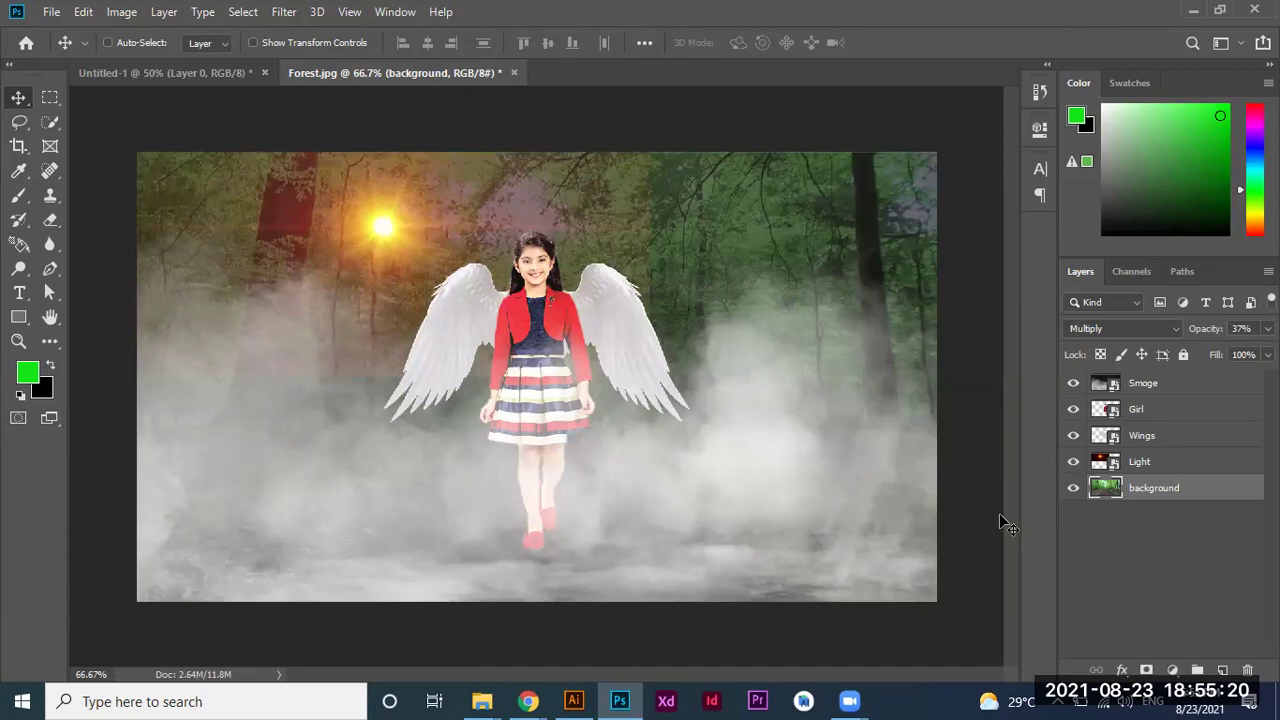
Lock the guides from the View menu.
click(350, 16)
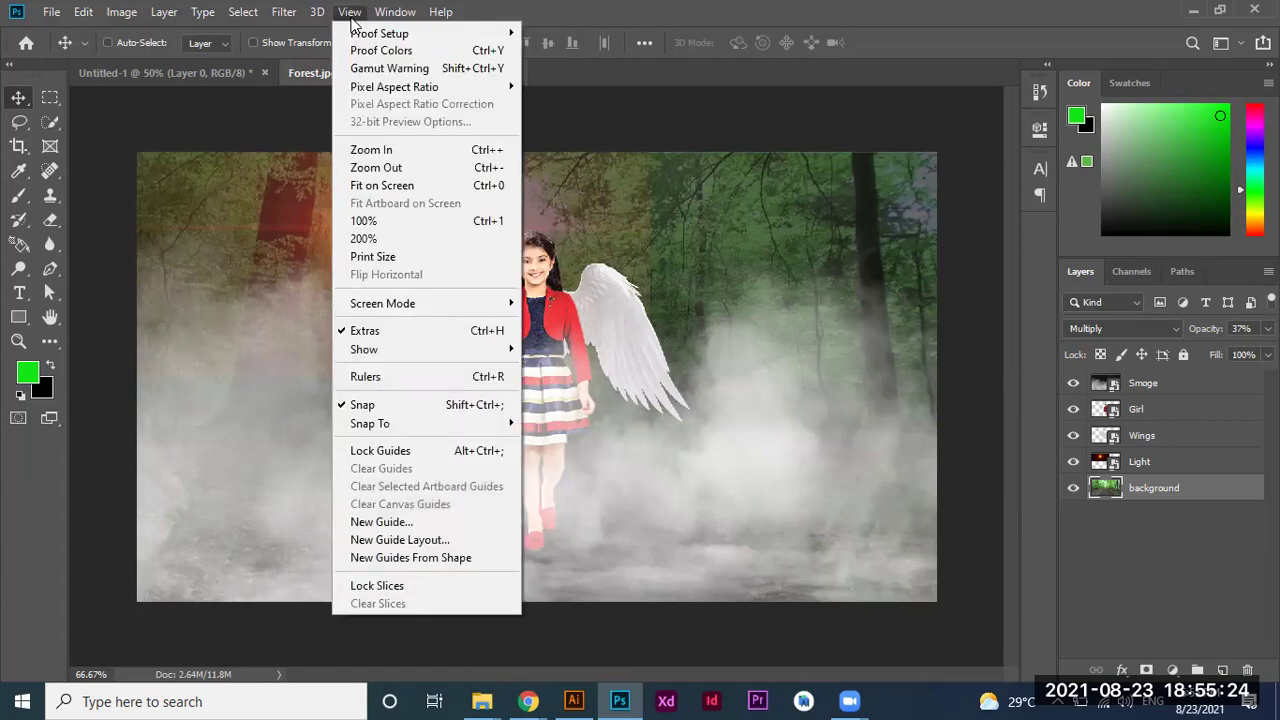
click(351, 18)
click(396, 12)
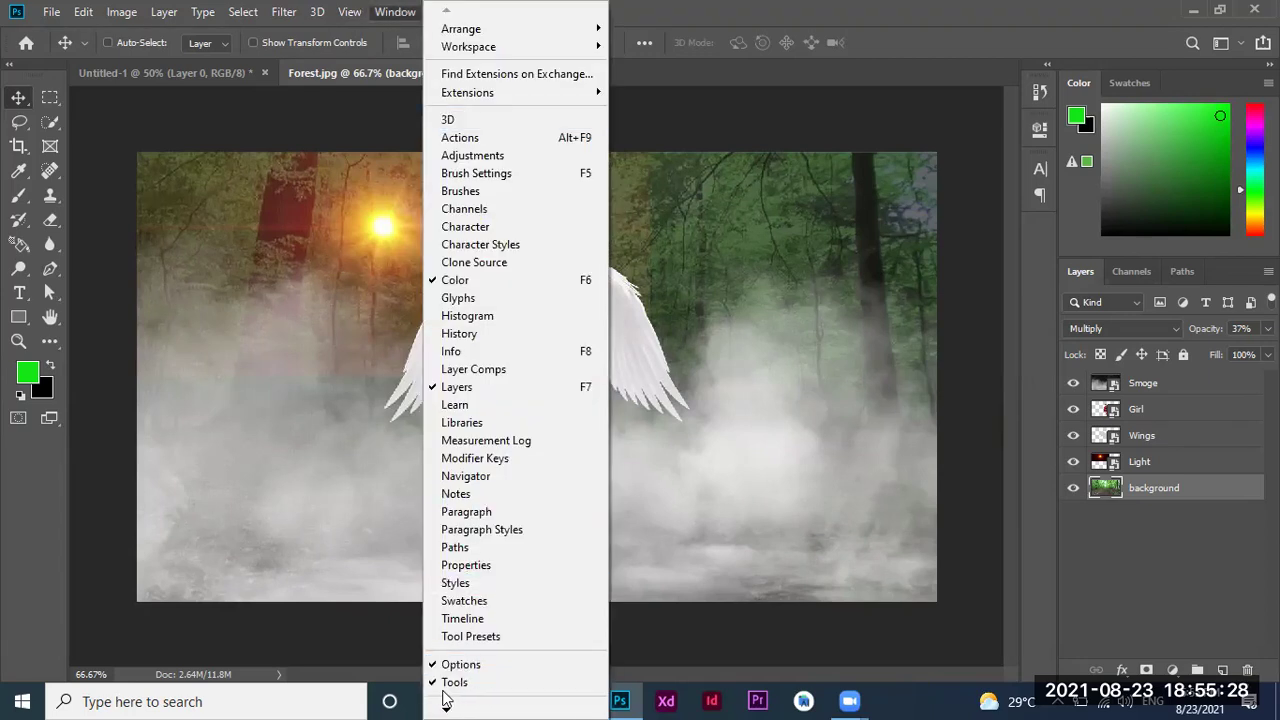
mouse_move(446, 709)
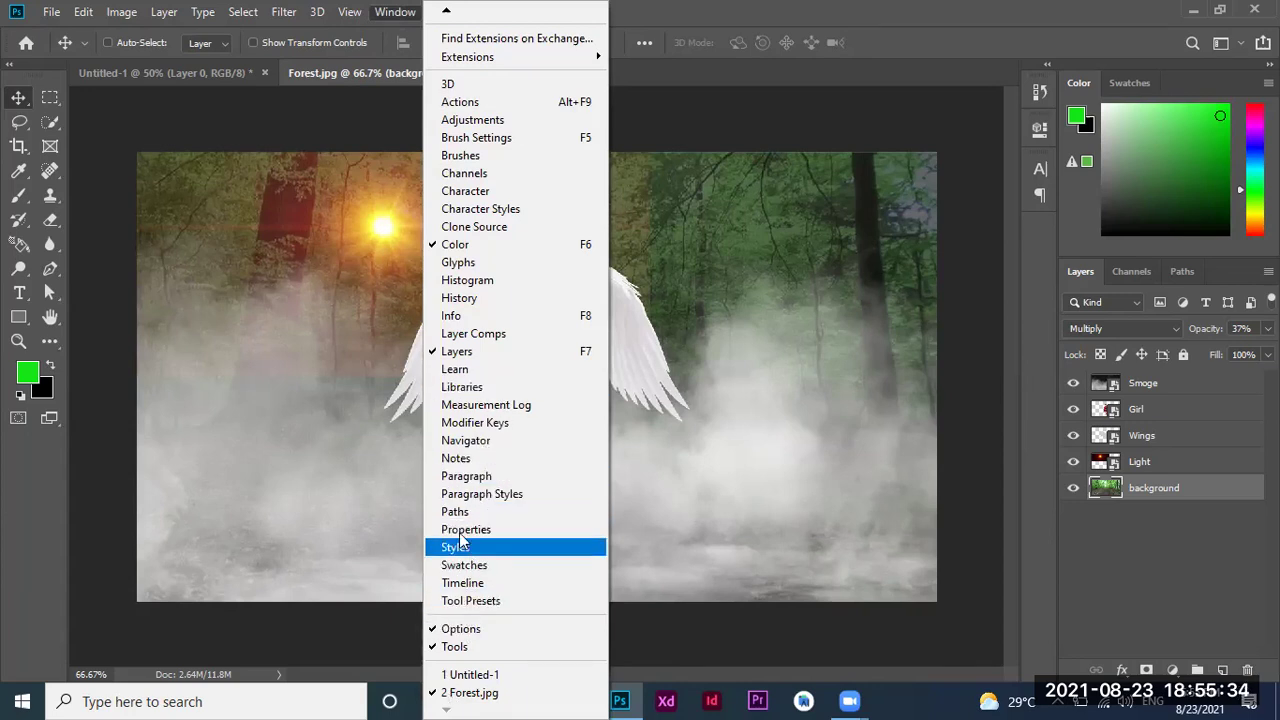
click(350, 12)
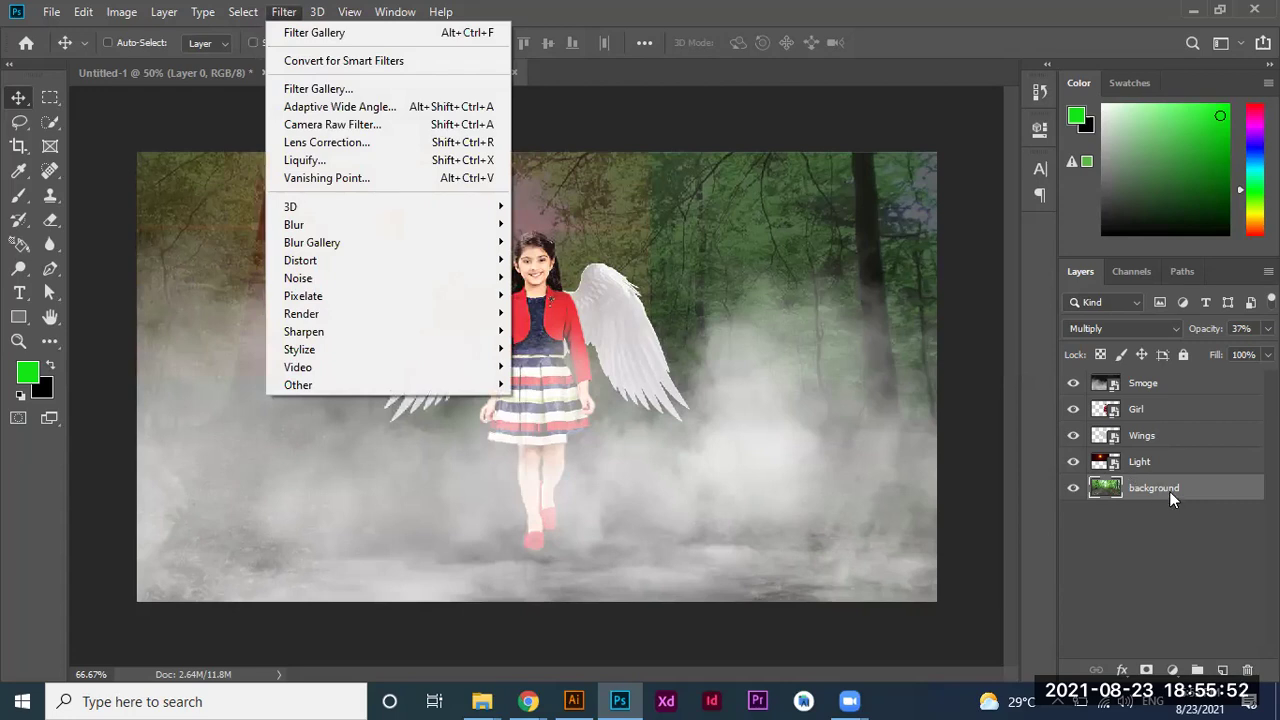
click(537, 196)
click(348, 14)
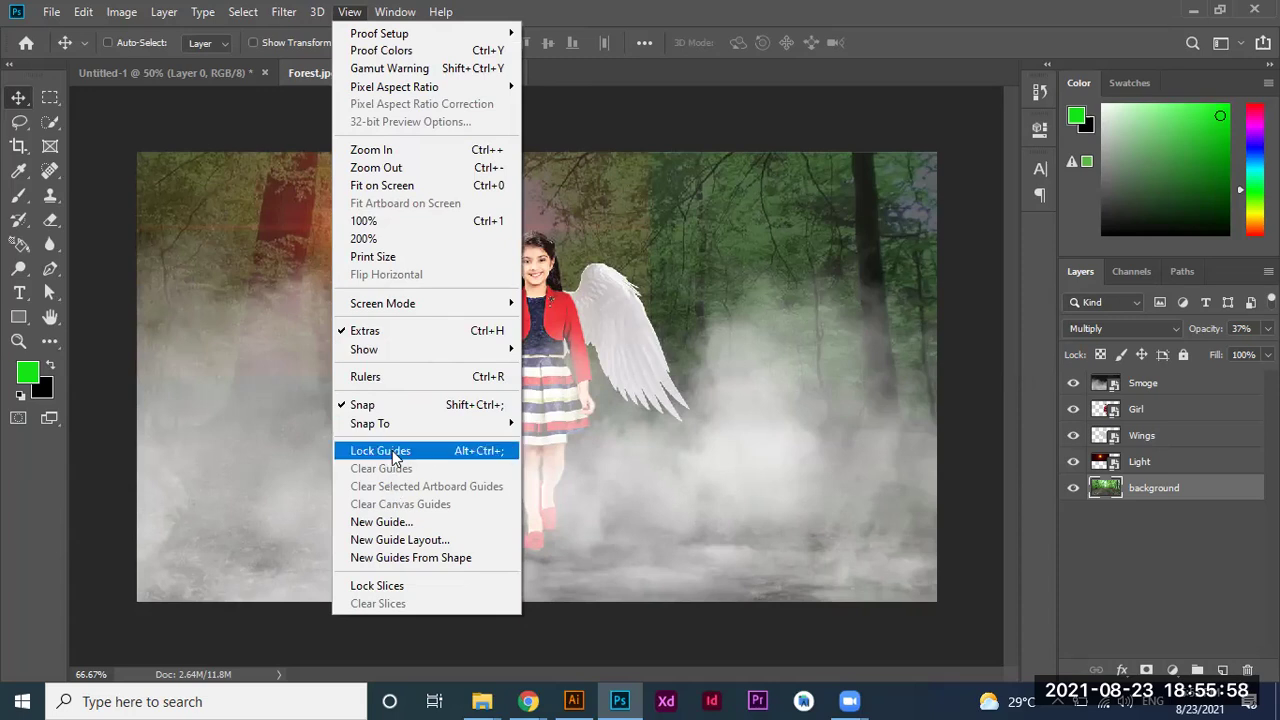
click(395, 451)
Reposition the forest background layer behind the girl and view it at 100%.
mouse_move(520, 398)
mouse_down()
mouse_move(483, 385)
mouse_move(509, 390)
mouse_up()
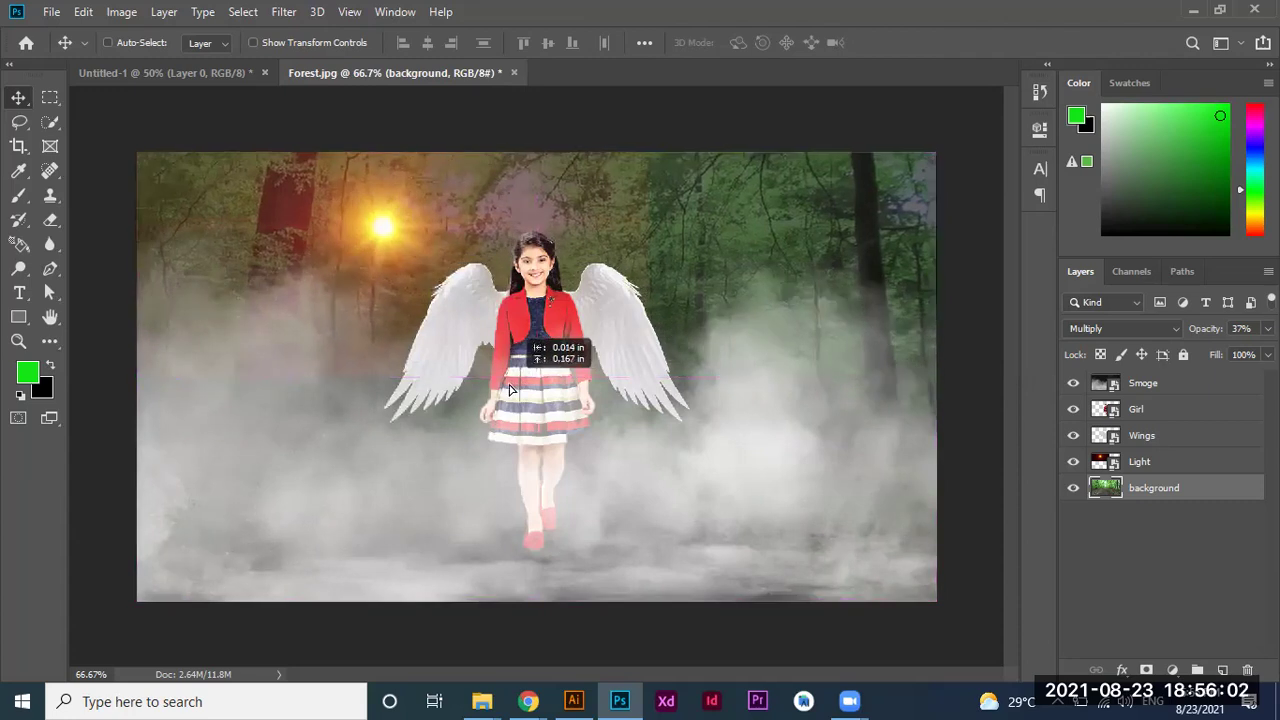
drag(509, 390, 510, 387)
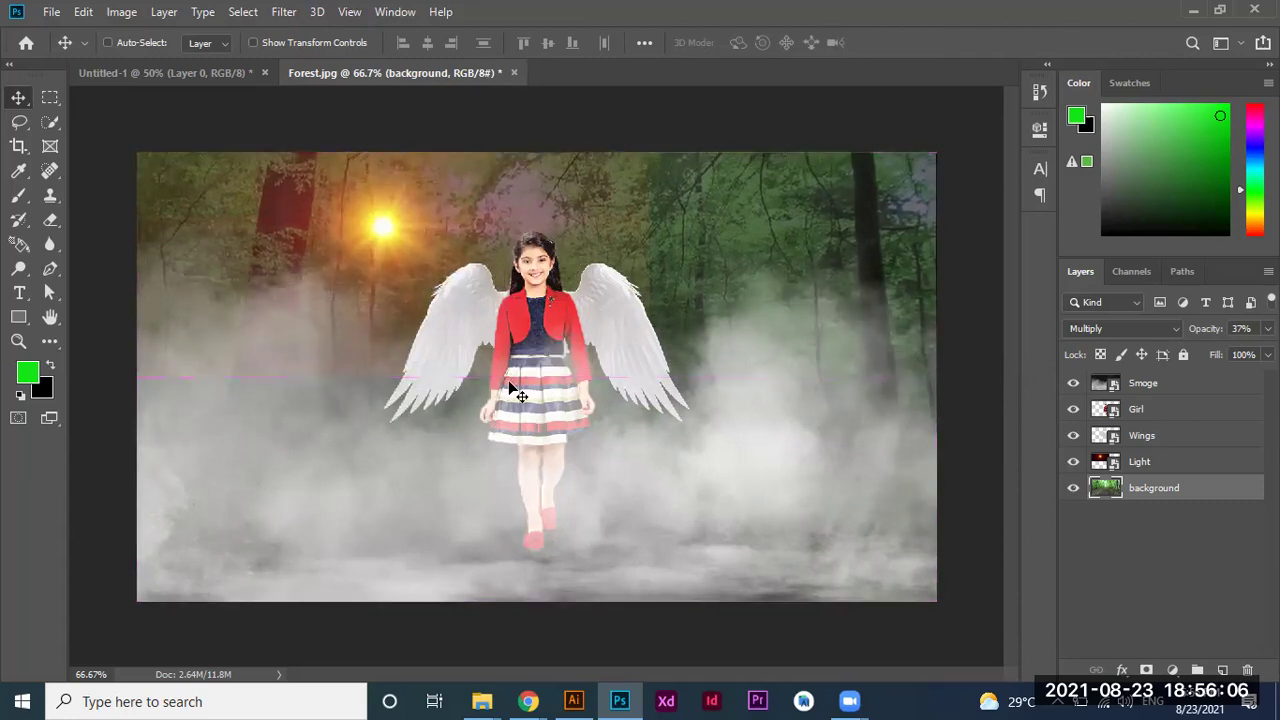
click(349, 11)
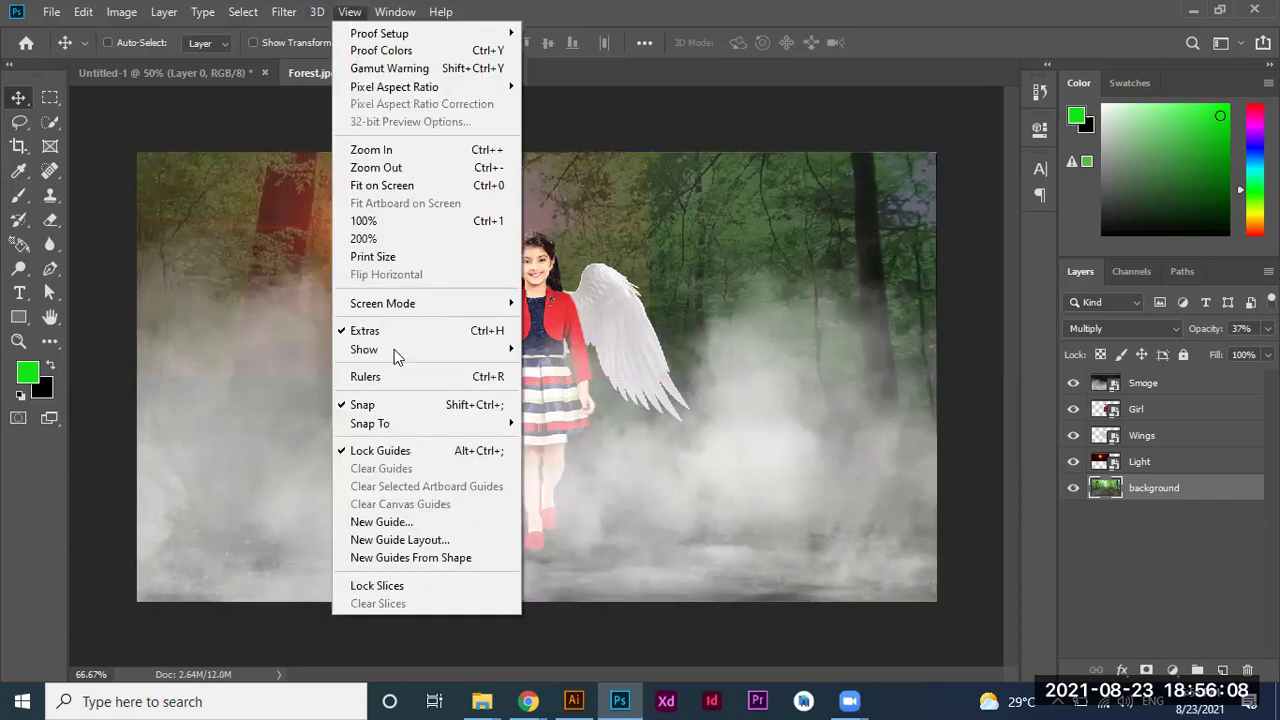
click(349, 12)
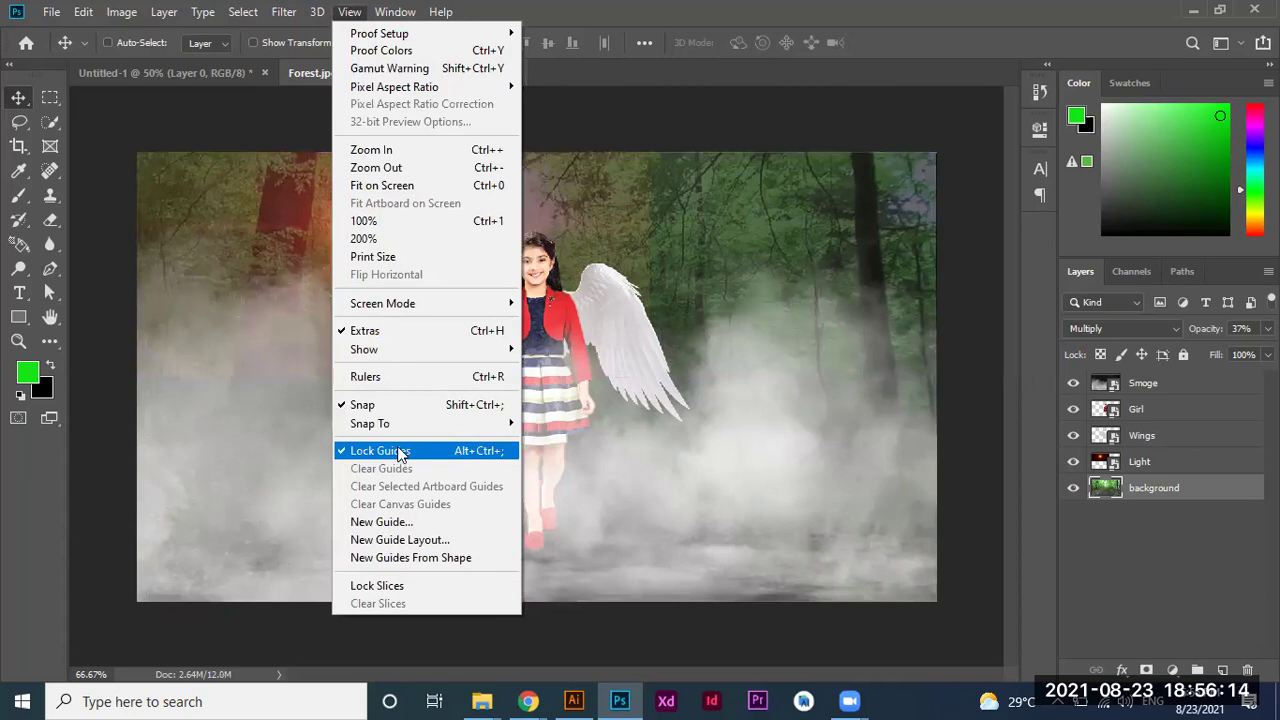
click(399, 451)
mouse_move(537, 362)
mouse_down()
mouse_move(536, 345)
mouse_move(548, 363)
mouse_move(533, 368)
mouse_move(614, 308)
mouse_up()
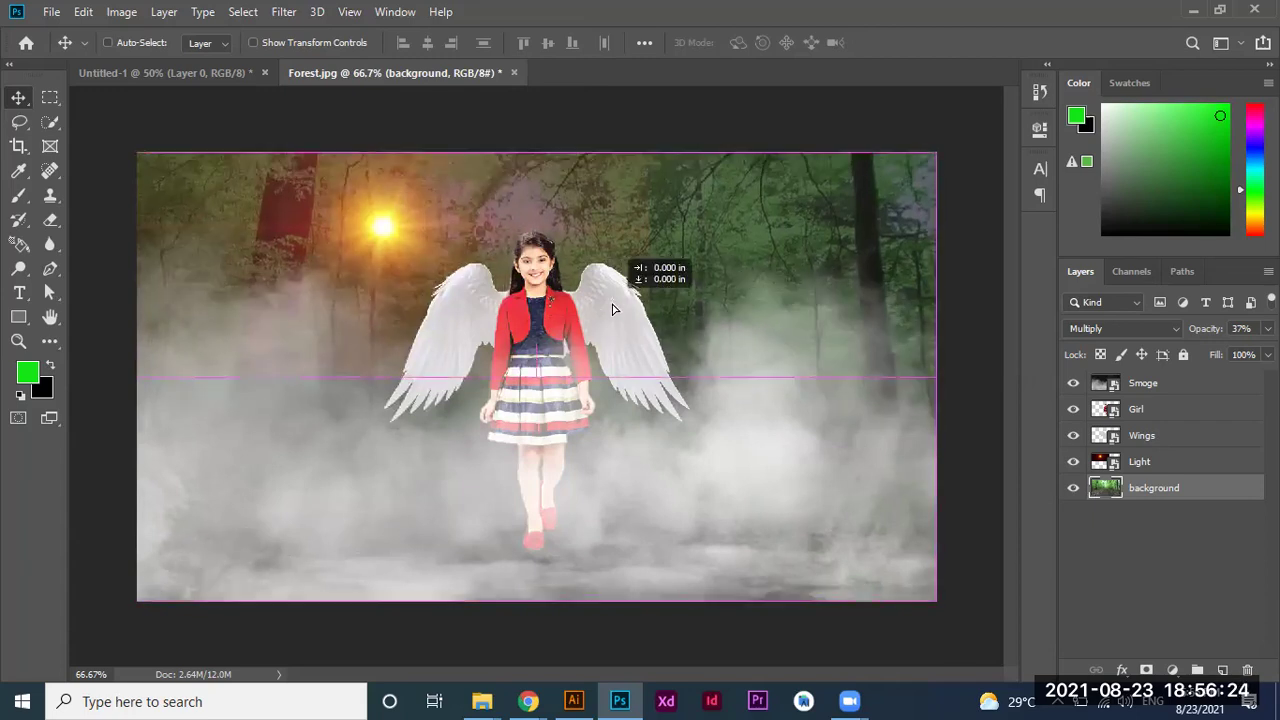
key(ctrl)
key(ctrl+1)
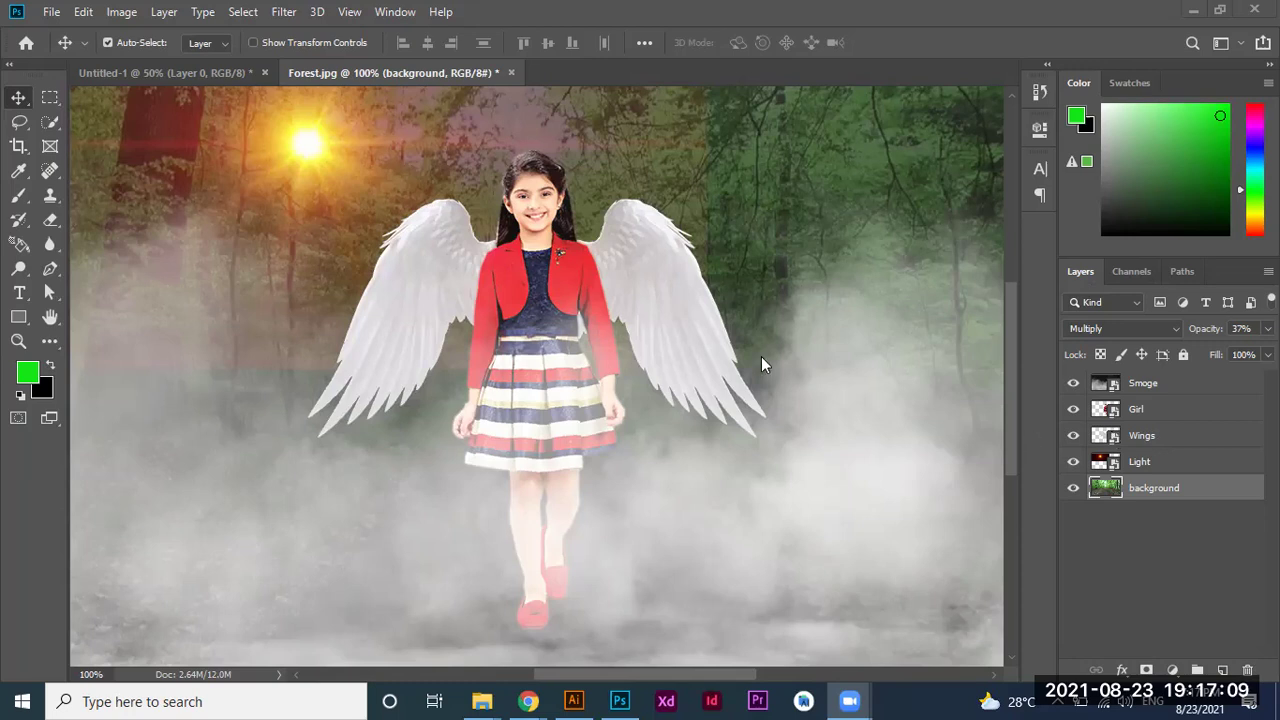
Open Graphic Designing Material > Photshop Manipulation and preview the mushrooms image.
click(490, 700)
click(545, 636)
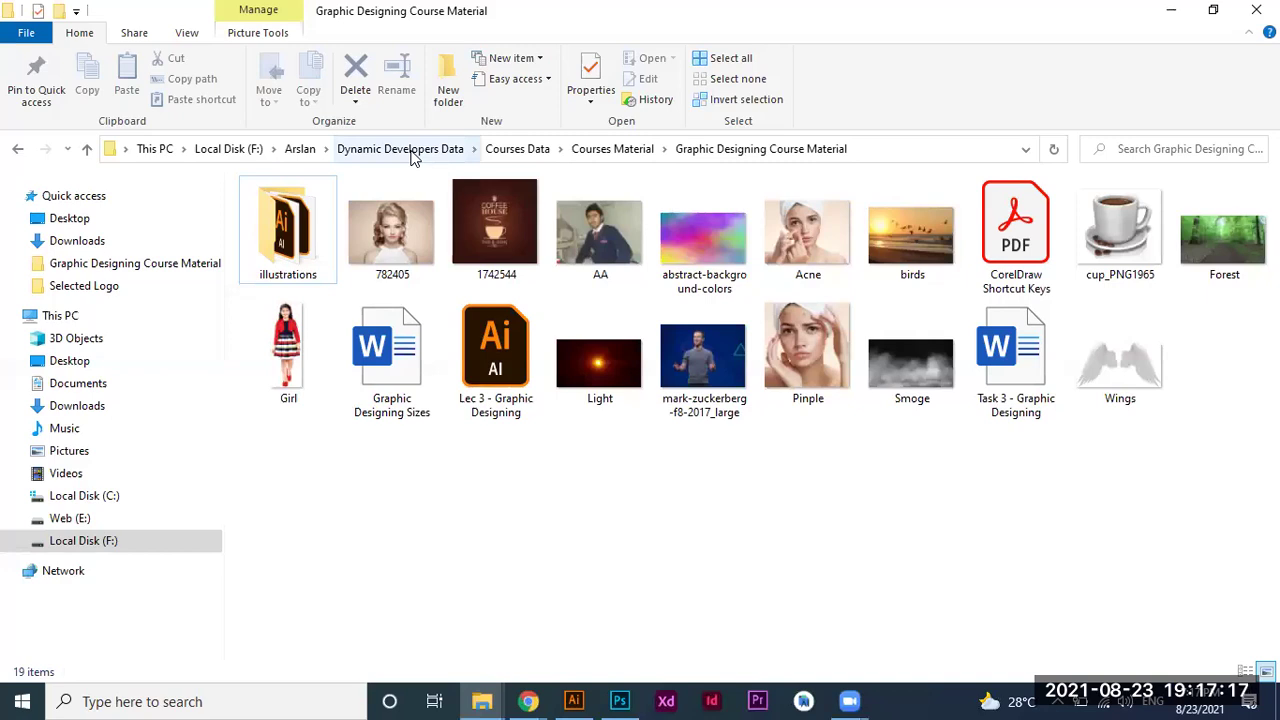
click(300, 149)
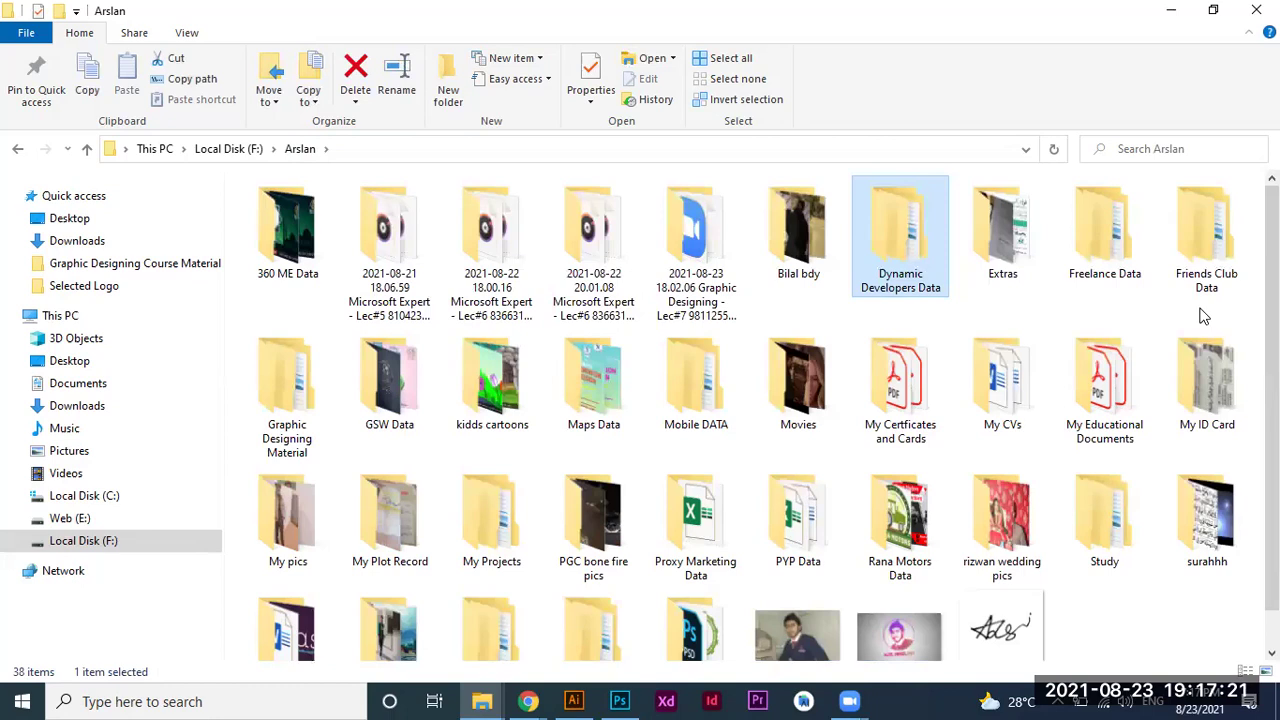
double_click(285, 380)
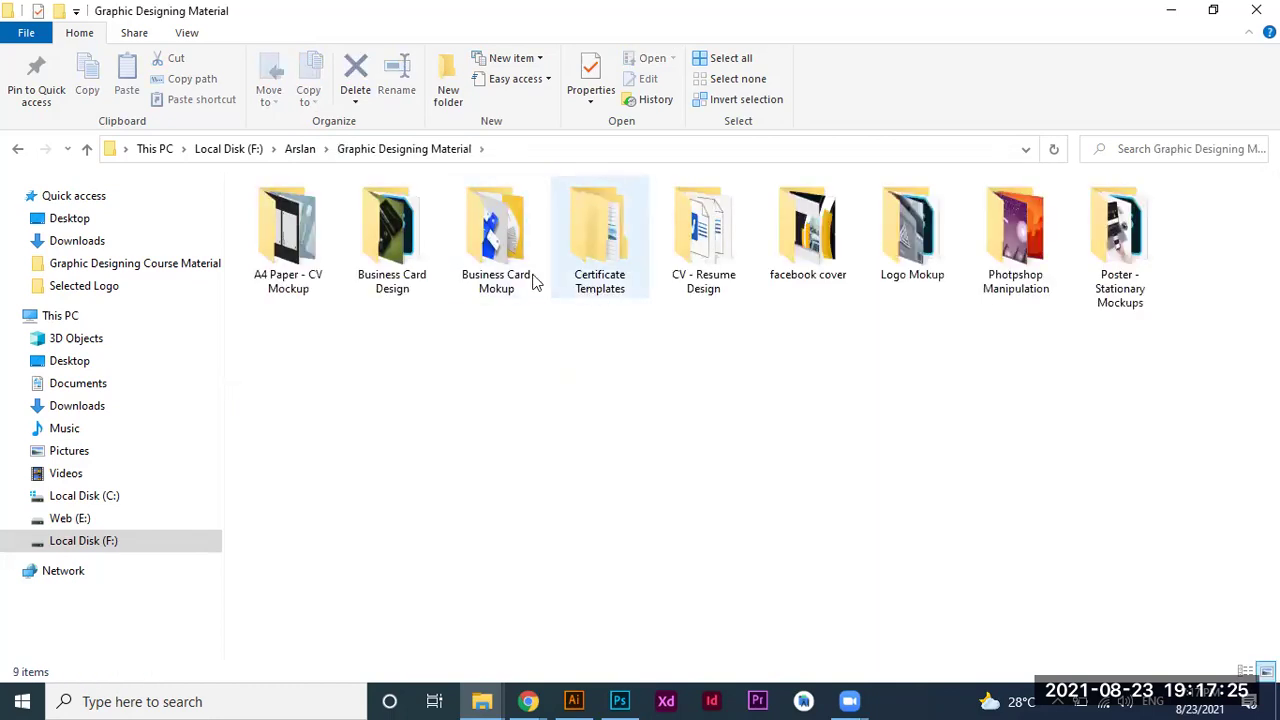
click(1027, 238)
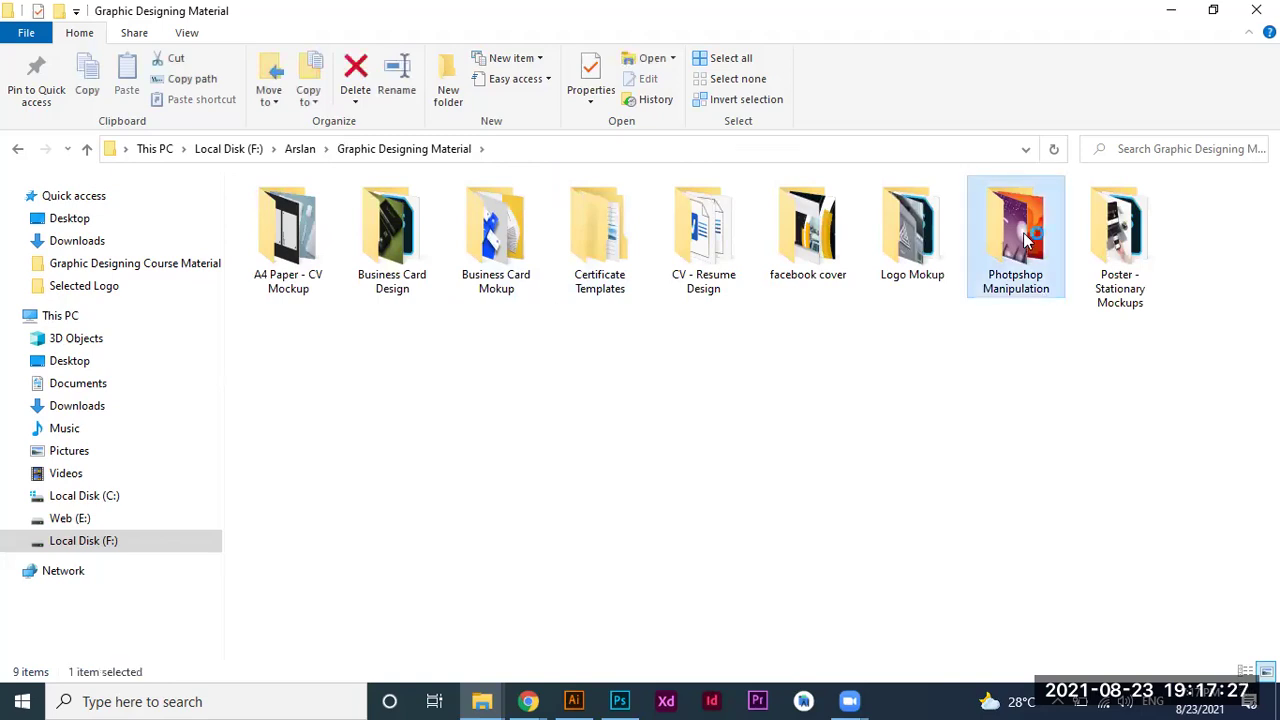
double_click(1027, 238)
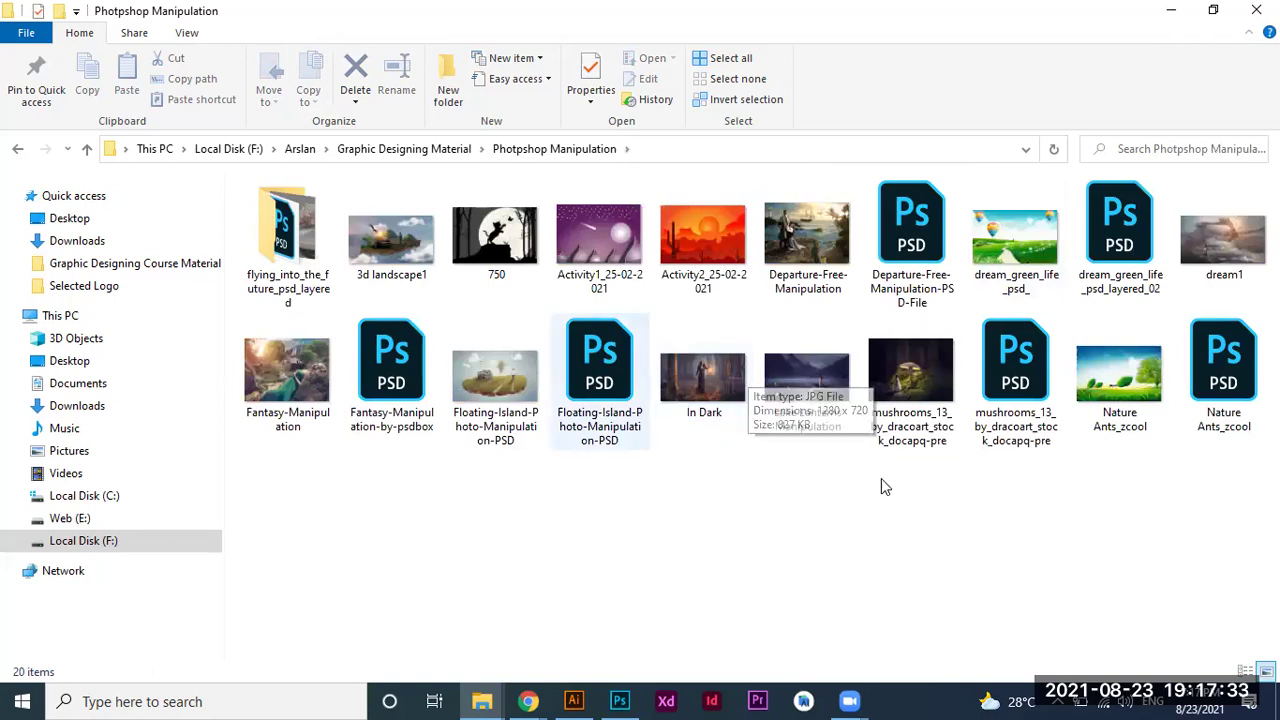
double_click(910, 362)
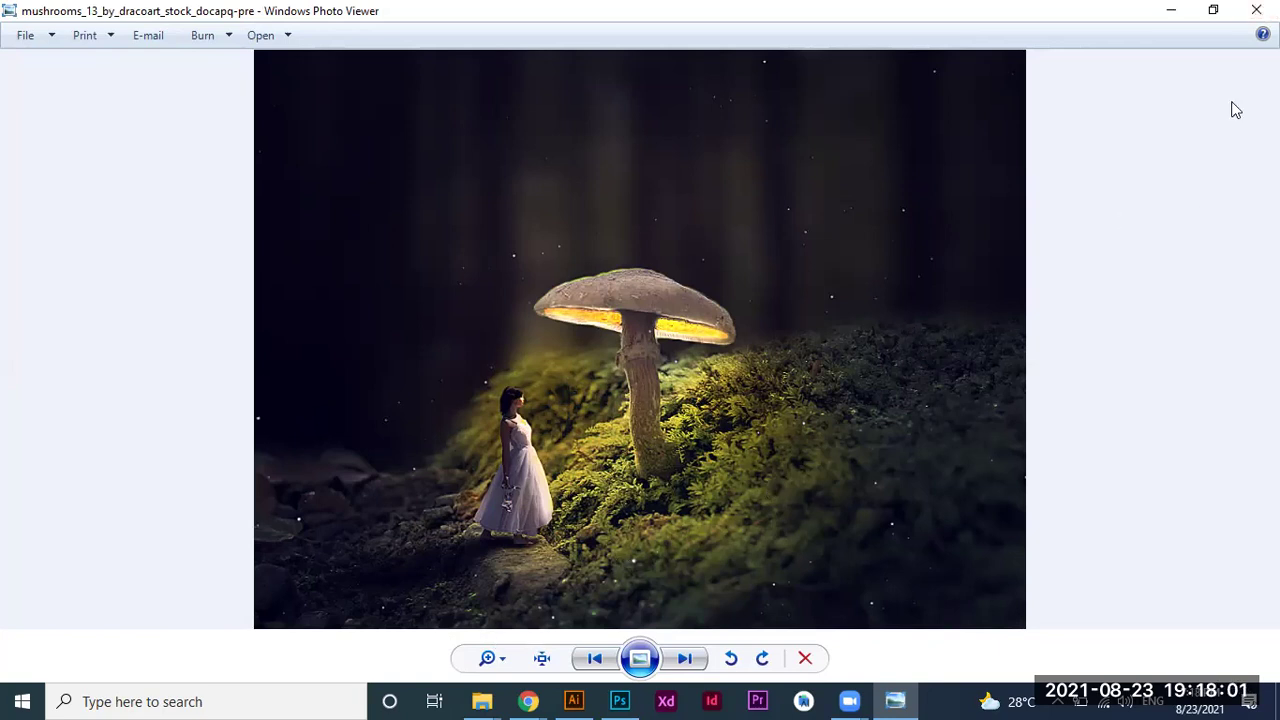
Preview the Lake Lanterns Manipulation and Floating-Island images one after another.
click(1256, 10)
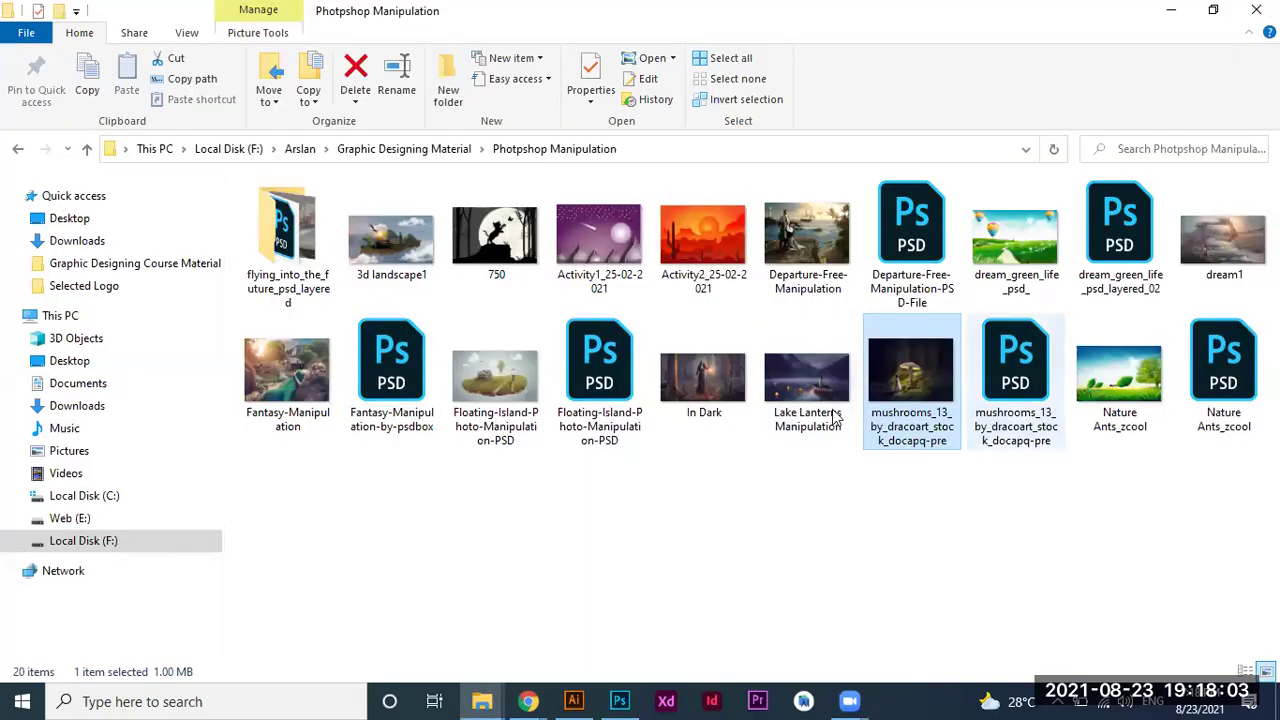
double_click(802, 390)
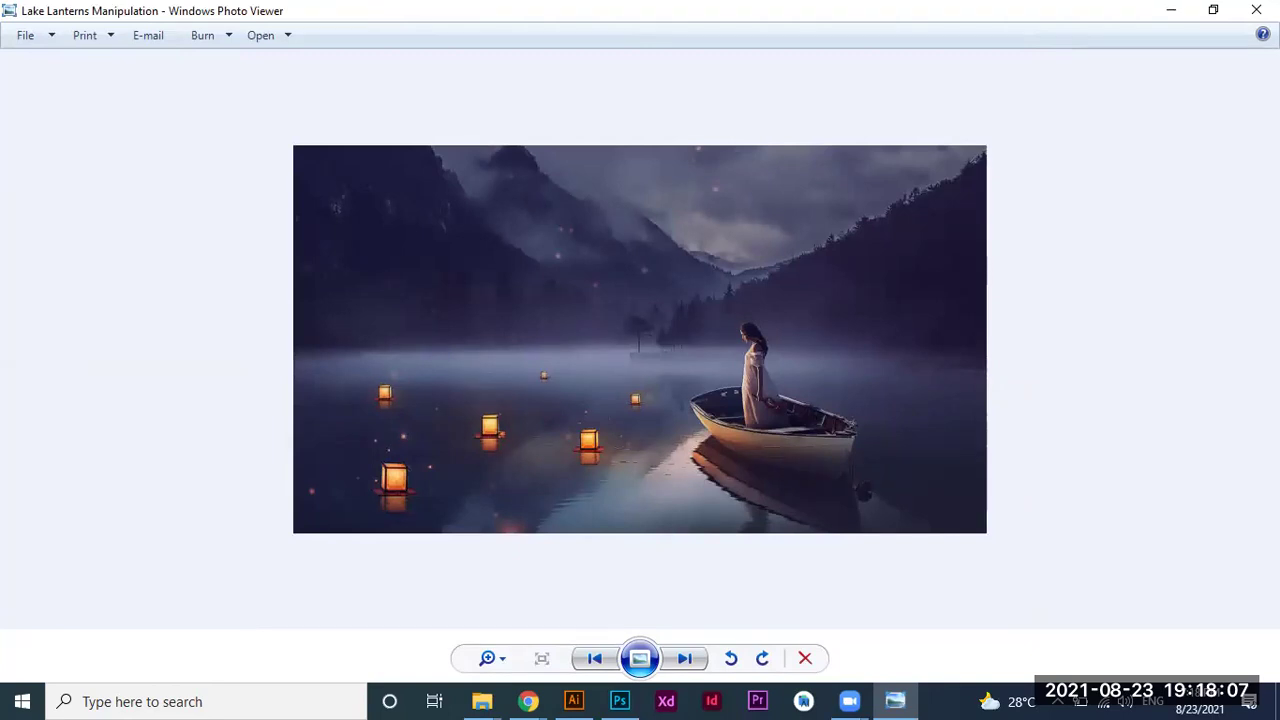
click(1256, 10)
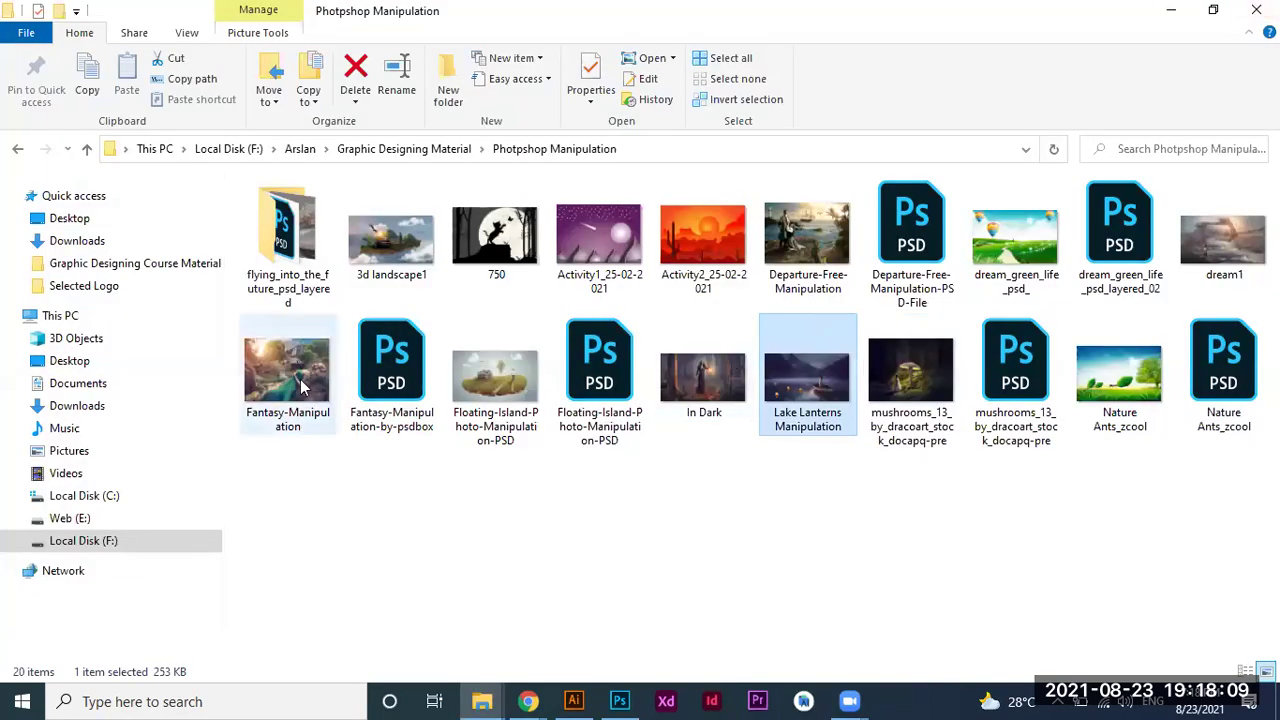
click(510, 380)
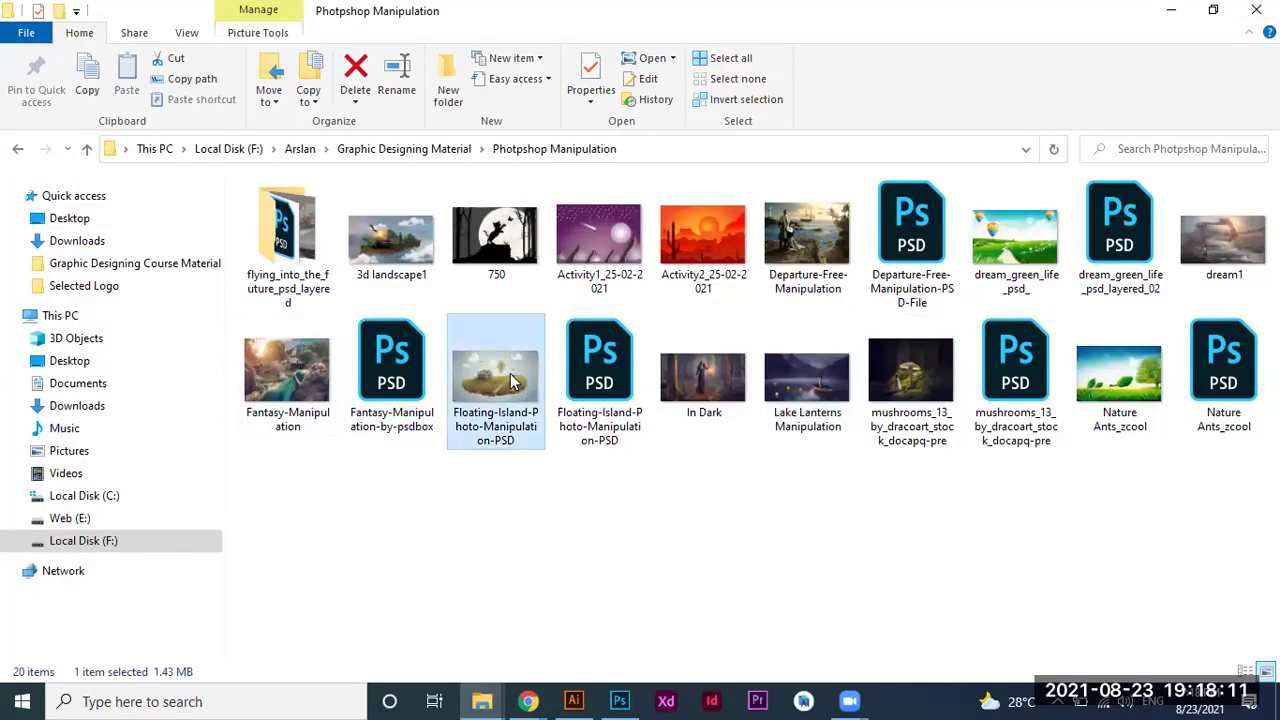
double_click(510, 380)
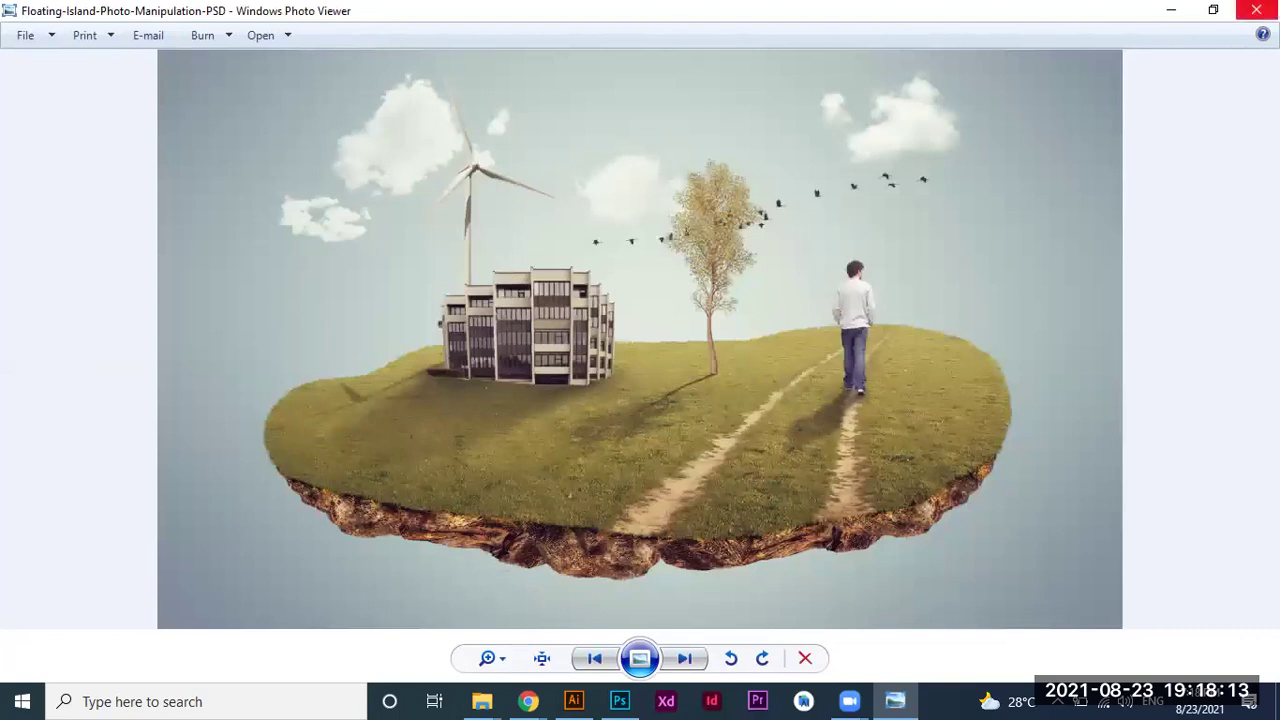
click(1256, 10)
Preview the Nature Ants_zcool and 3d landscape1 images, then return to the Photoshop composite.
click(1143, 374)
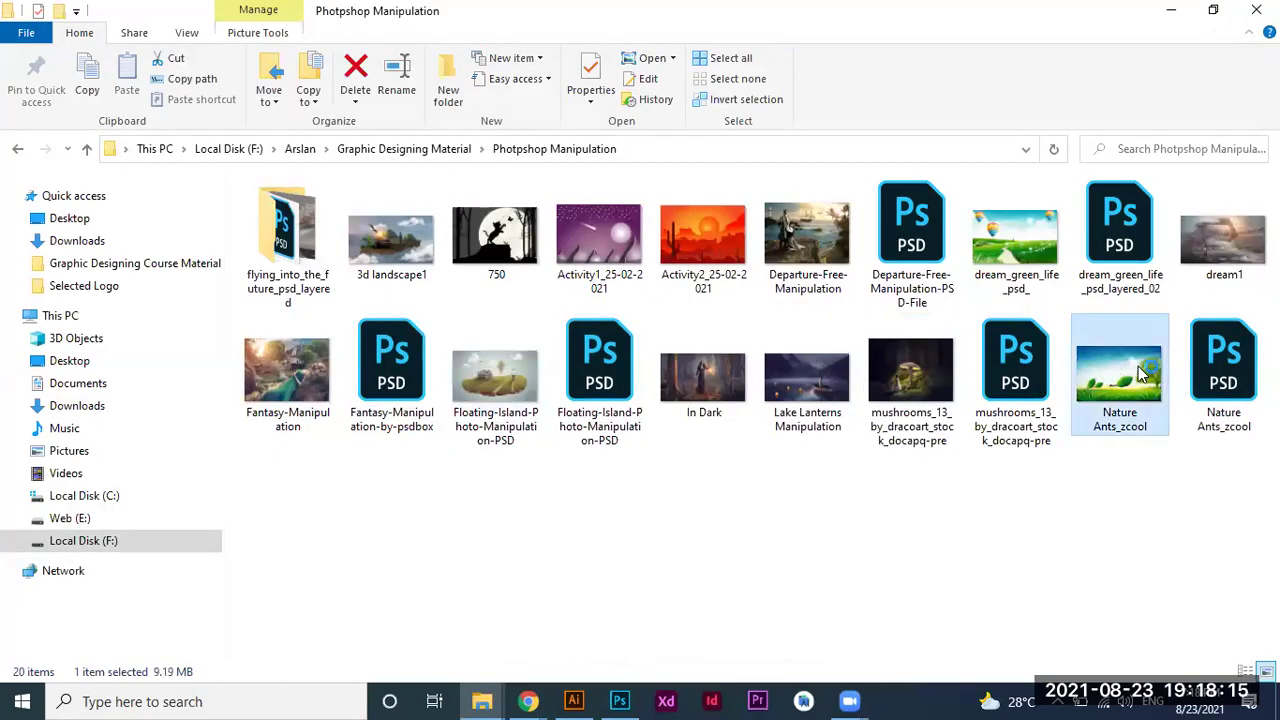
double_click(1143, 374)
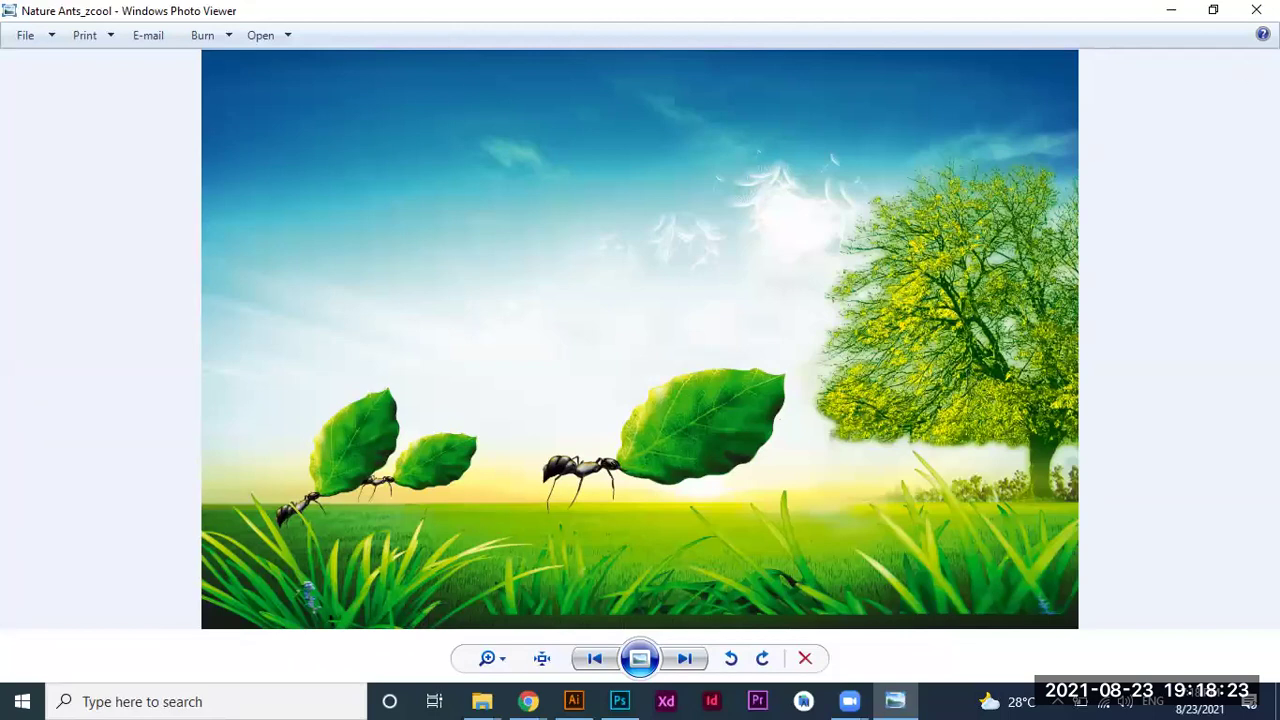
click(1256, 10)
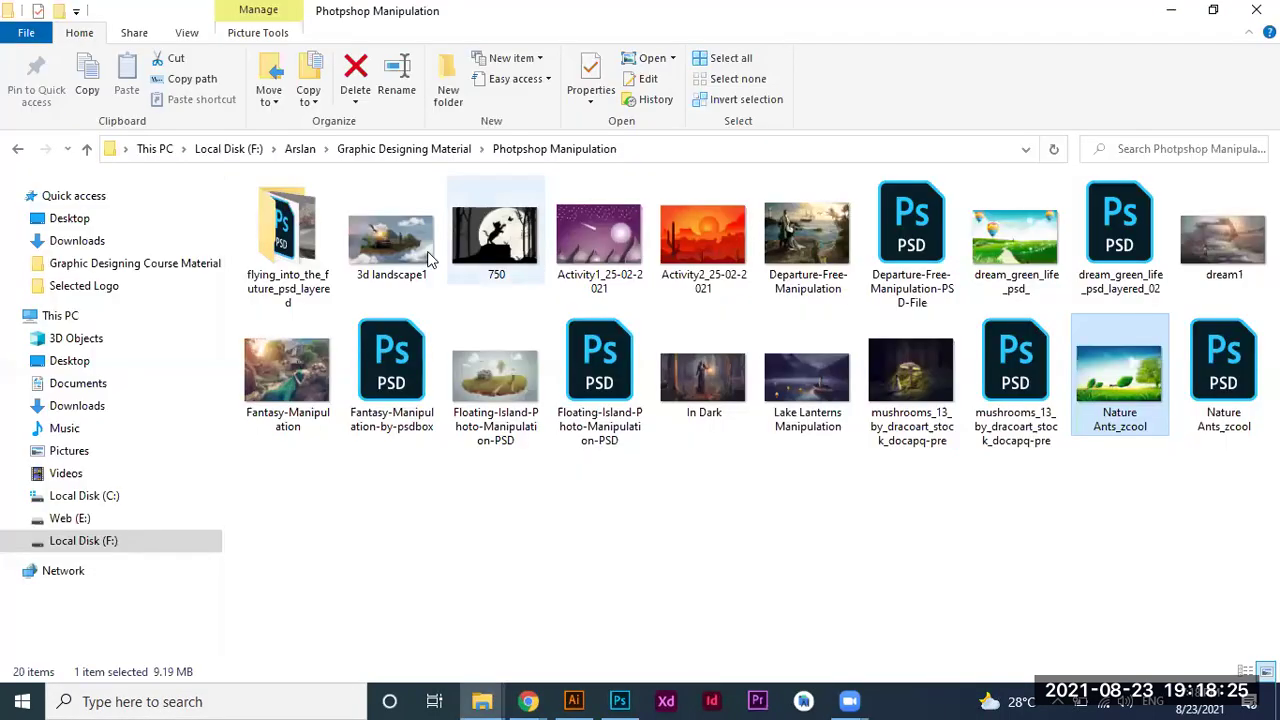
click(413, 240)
double_click(413, 240)
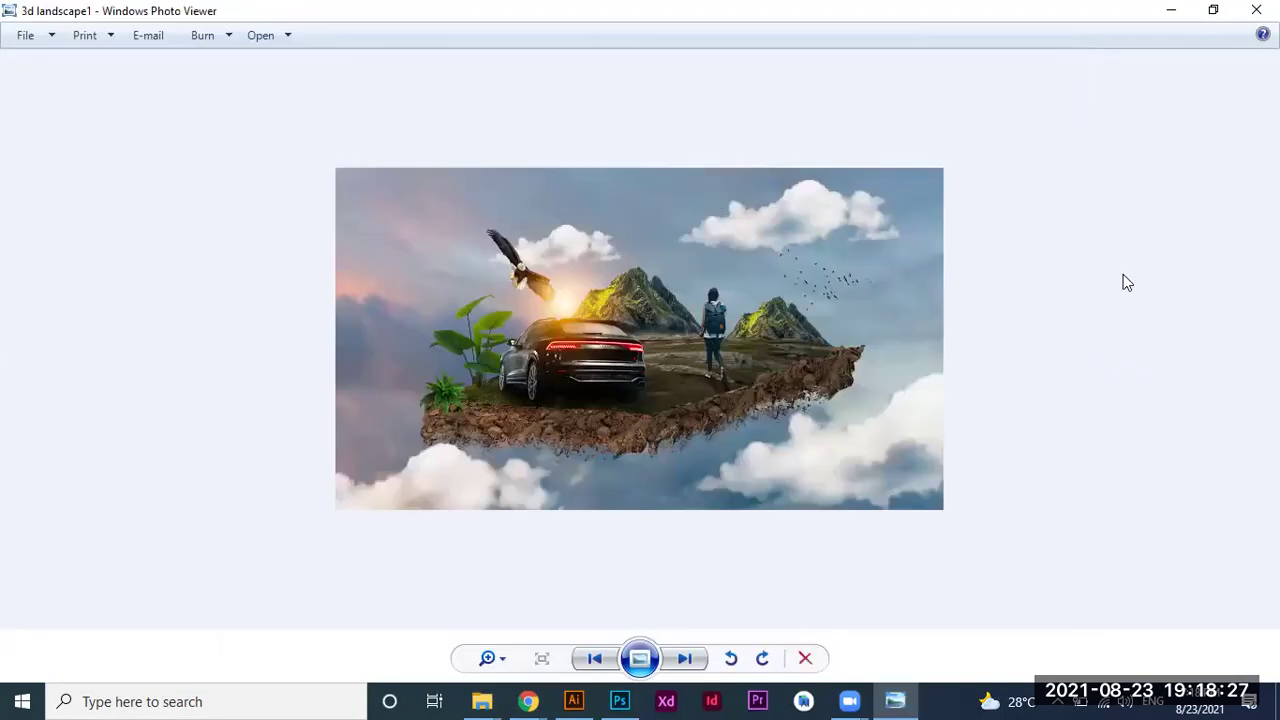
click(1256, 10)
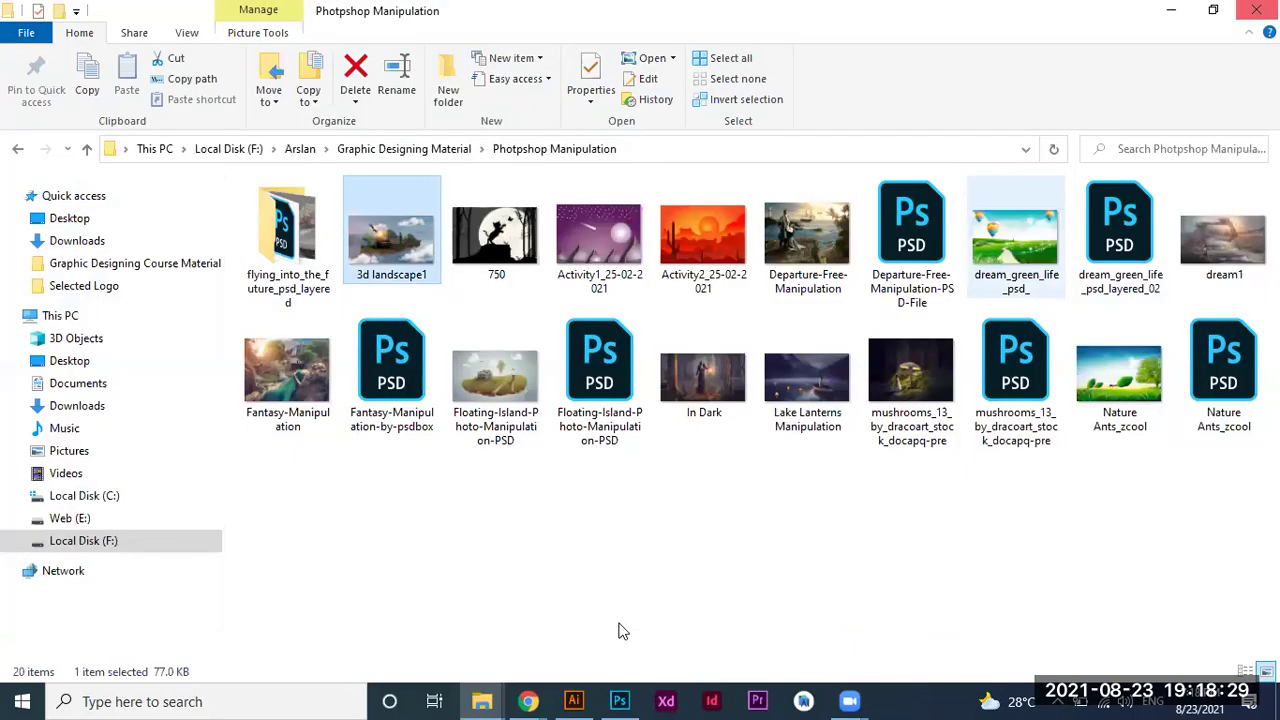
click(619, 701)
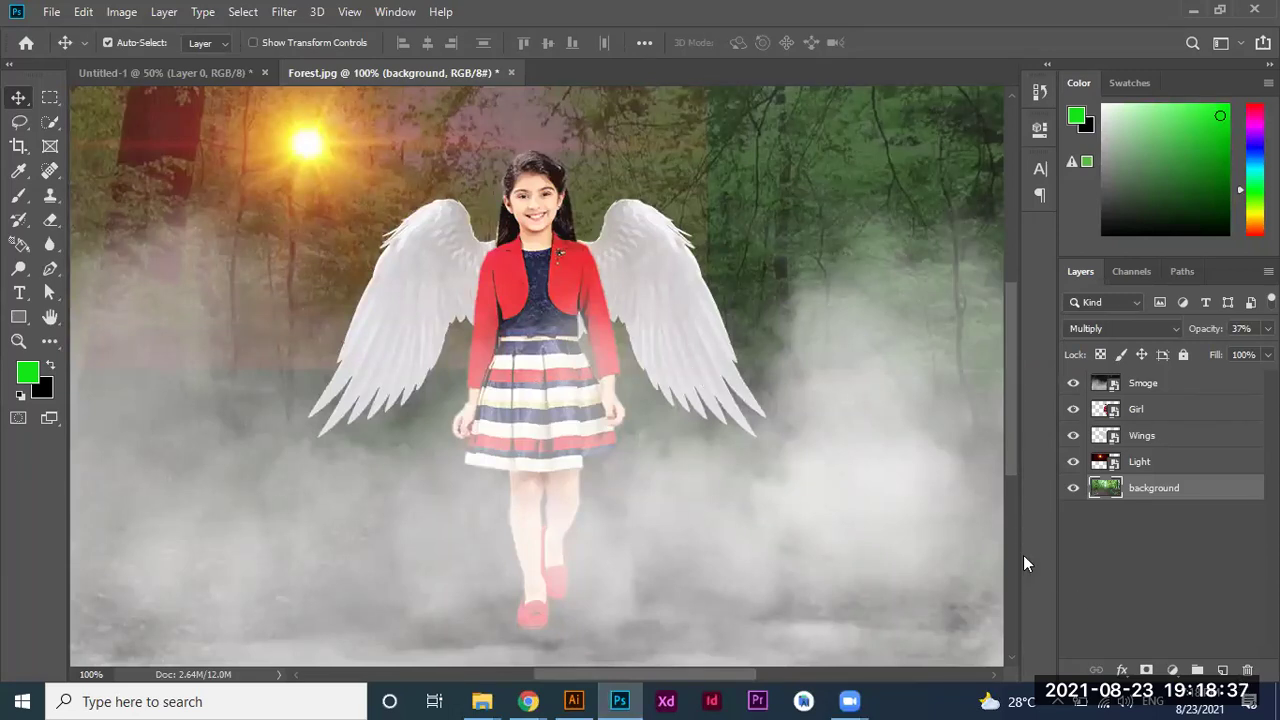
Check the Light, Wings, Girl and Smoge layers, then bring the blank Untitled-1 document forward.
click(1197, 466)
click(1178, 442)
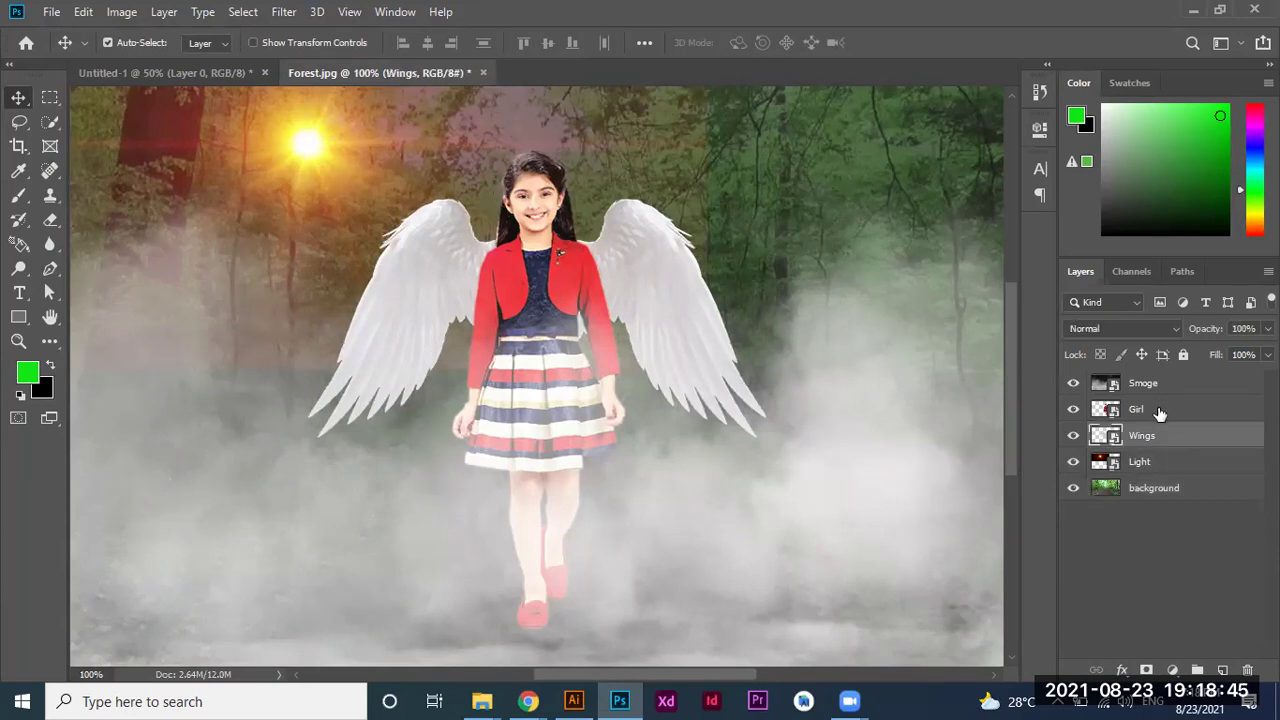
click(1159, 411)
click(1148, 387)
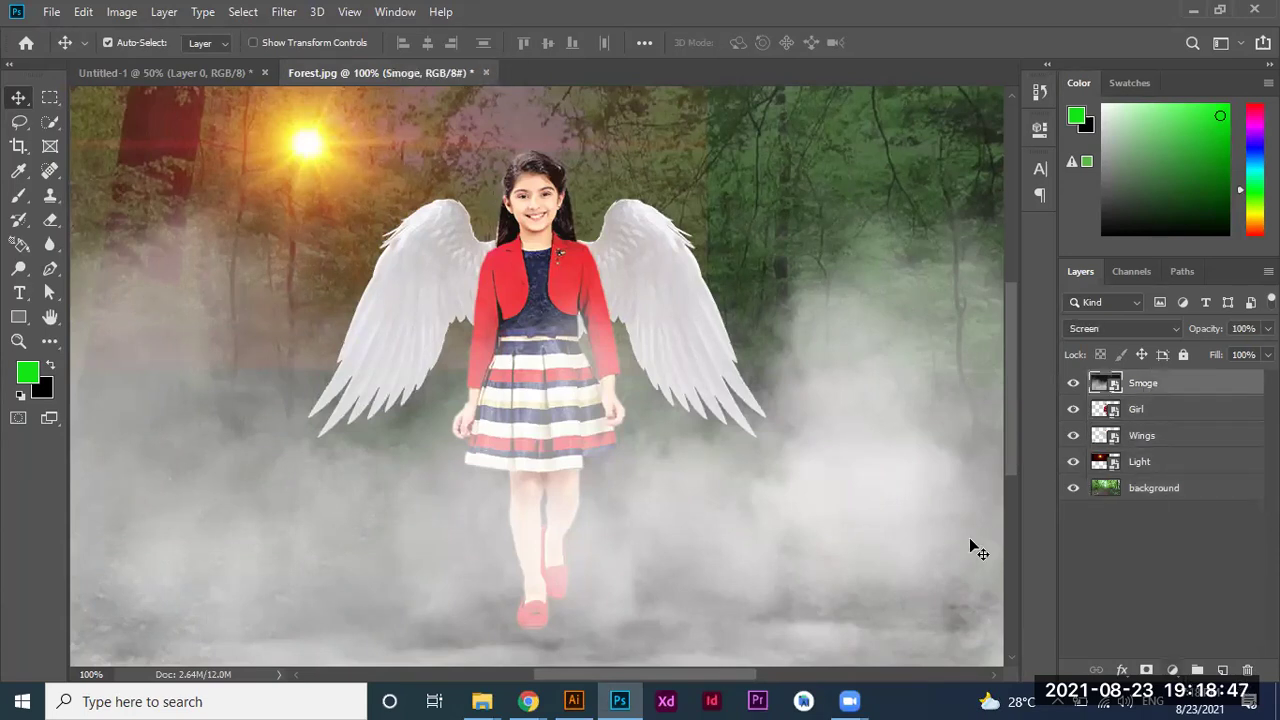
click(210, 72)
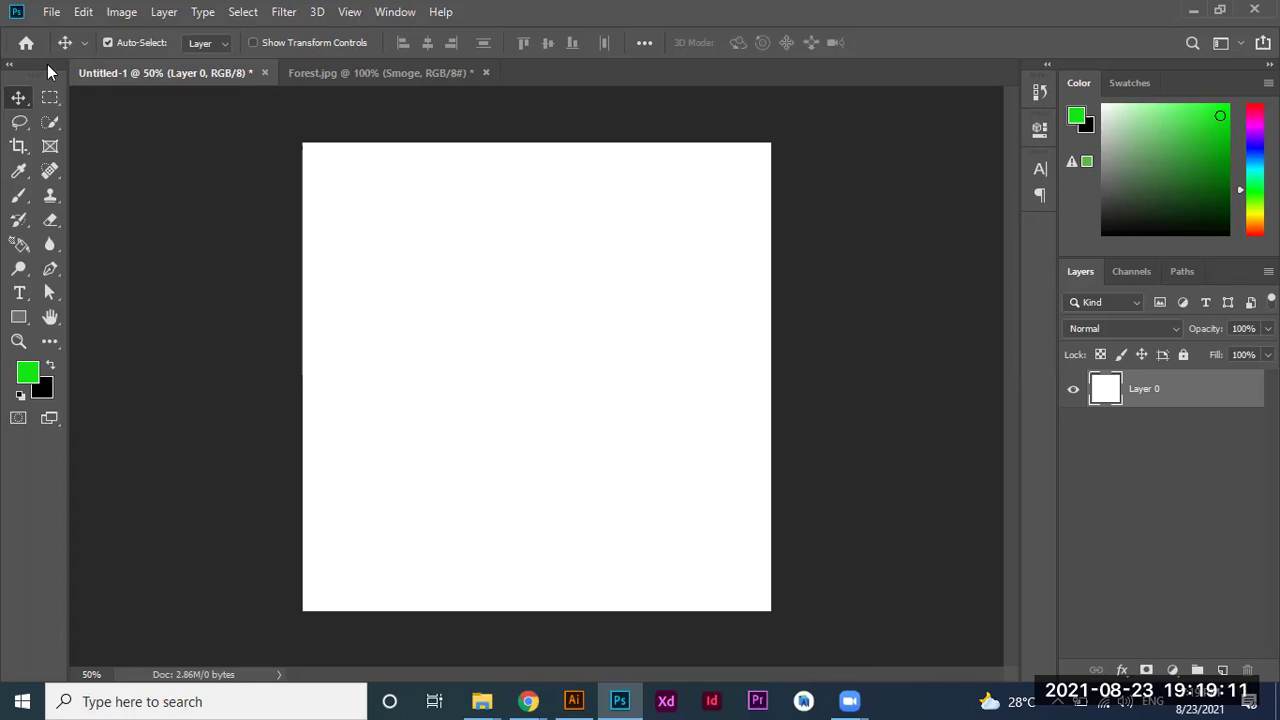
Open the portrait image 782405.jpg via File > Open.
click(52, 14)
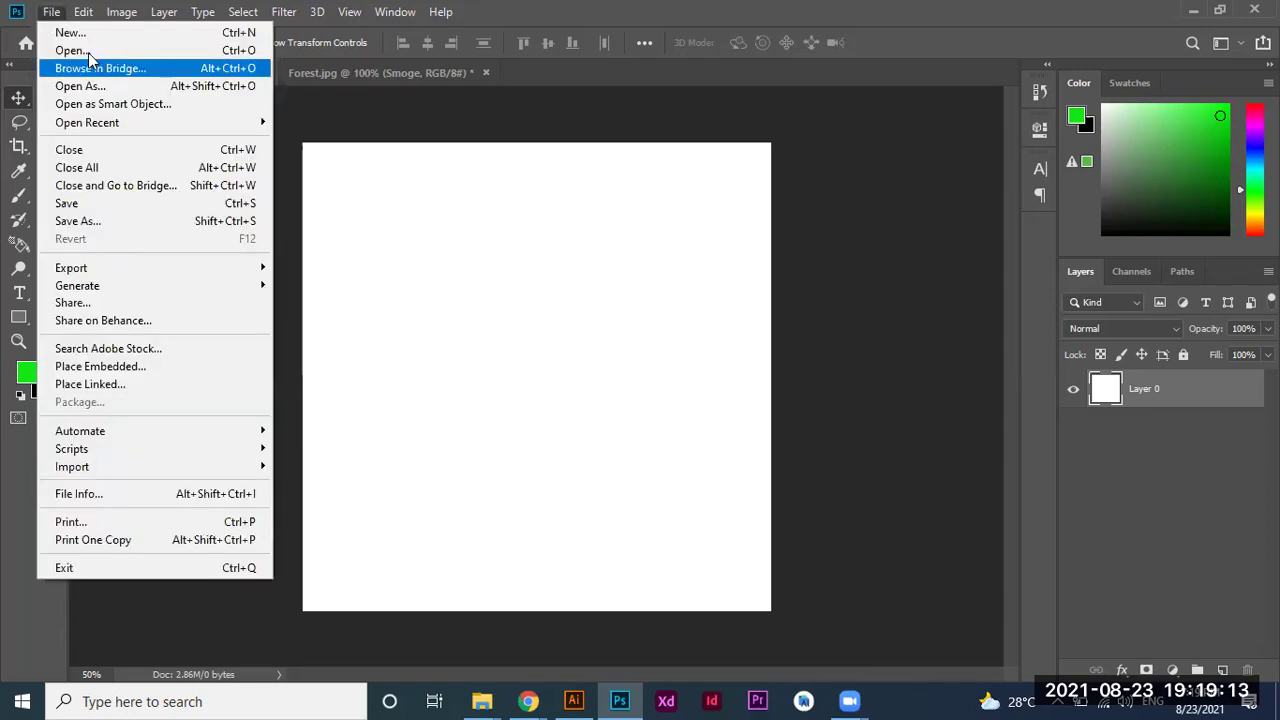
click(88, 57)
click(342, 160)
click(481, 419)
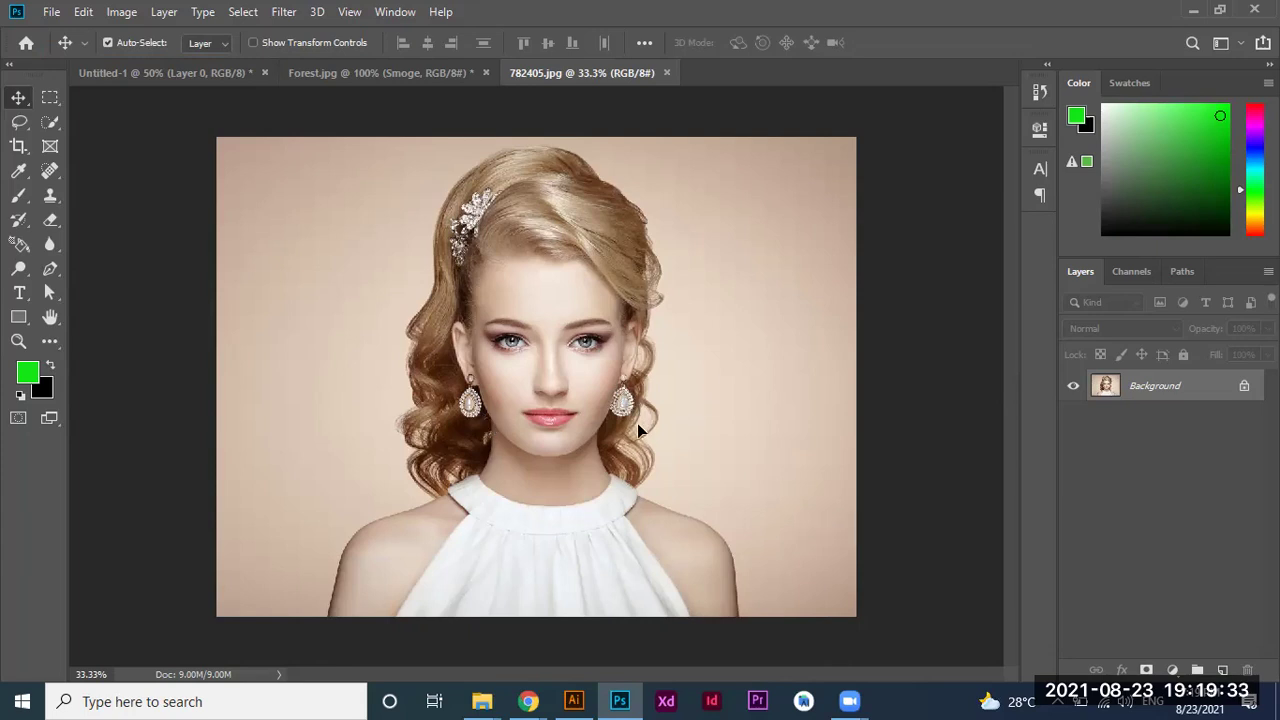
Dismiss the locked-layer warning and unlock the portrait's Background into Layer 0.
drag(637, 423, 640, 418)
click(806, 315)
click(1245, 388)
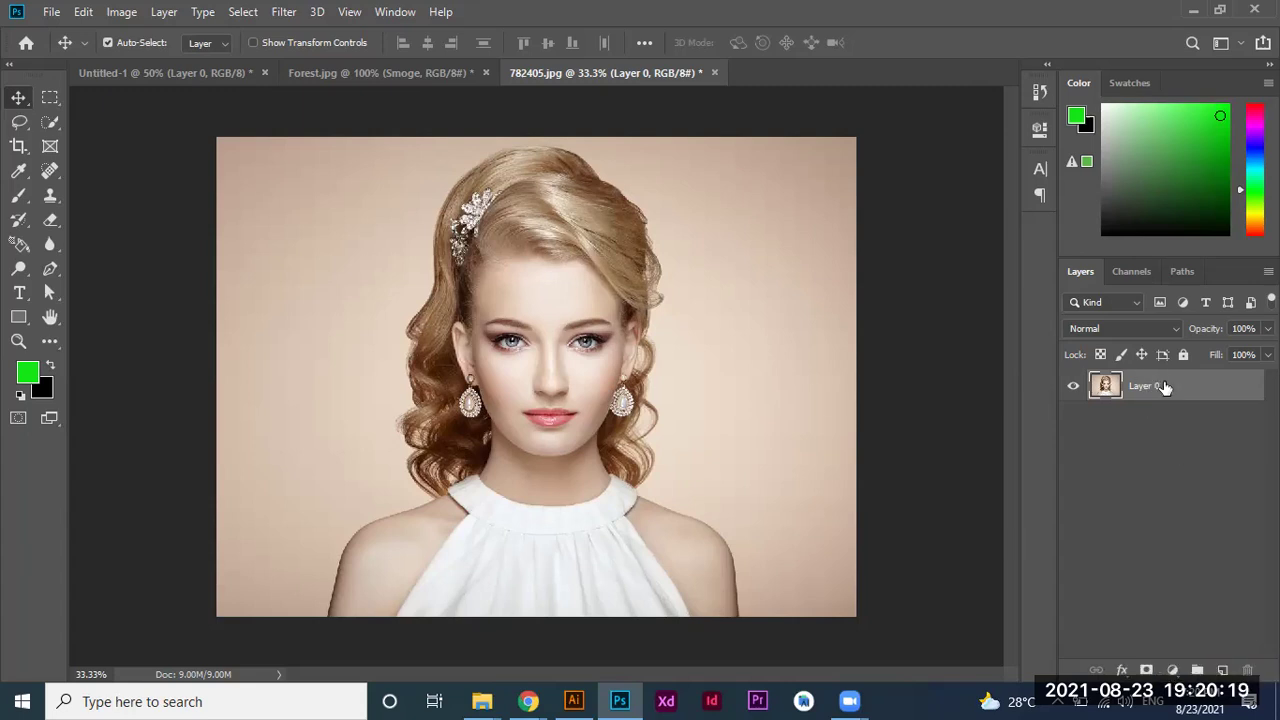
Open and close the adjustment layer list without adding one, then deselect Layer 0.
click(1172, 670)
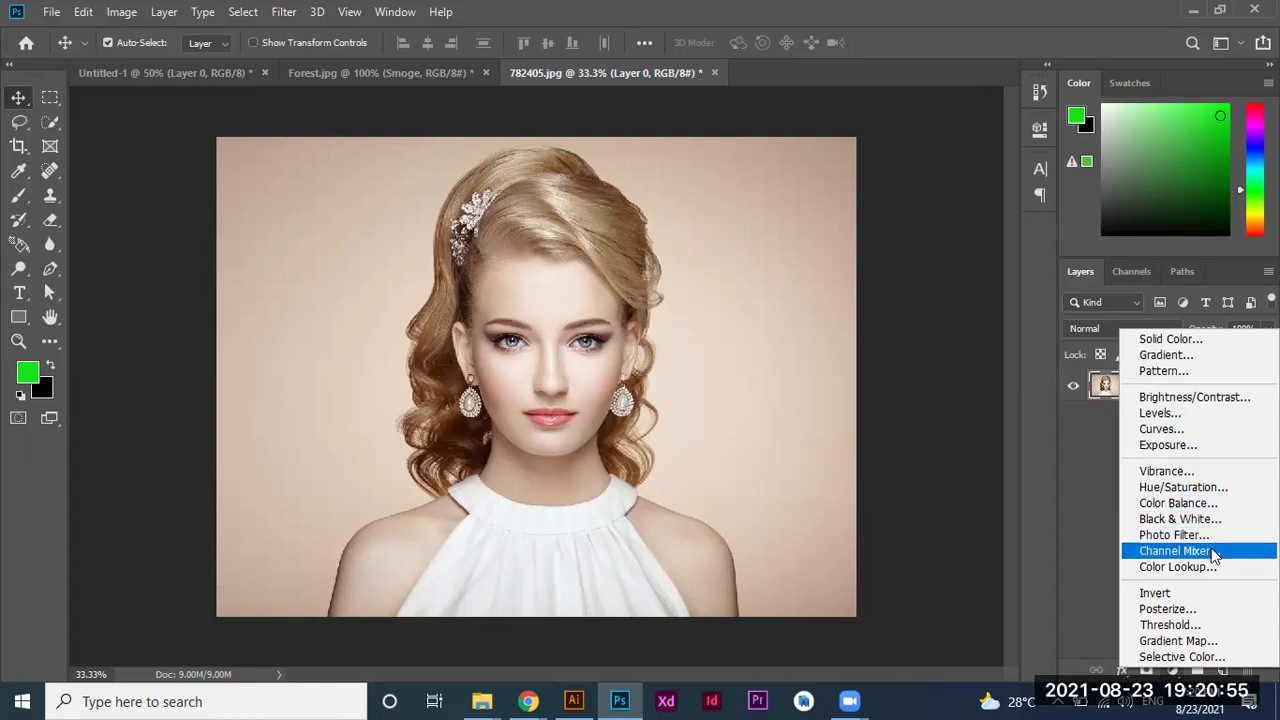
click(1173, 672)
click(1173, 672)
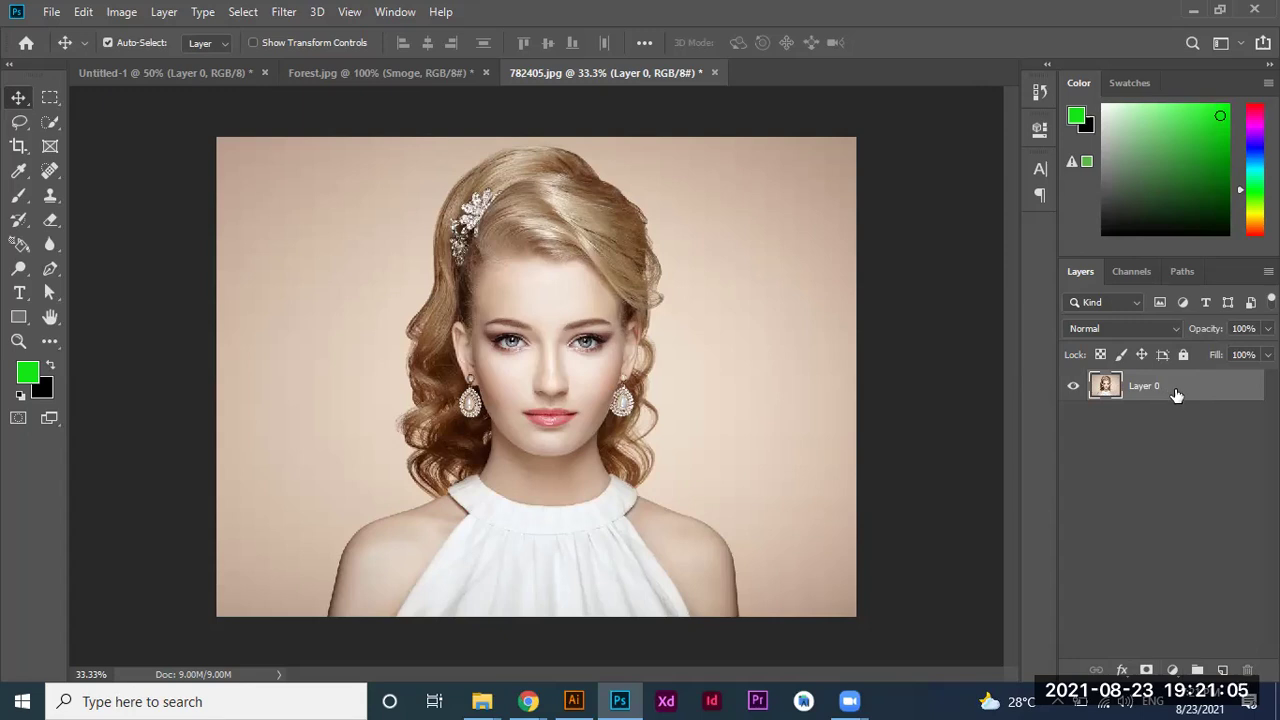
ctrl+click(1174, 390)
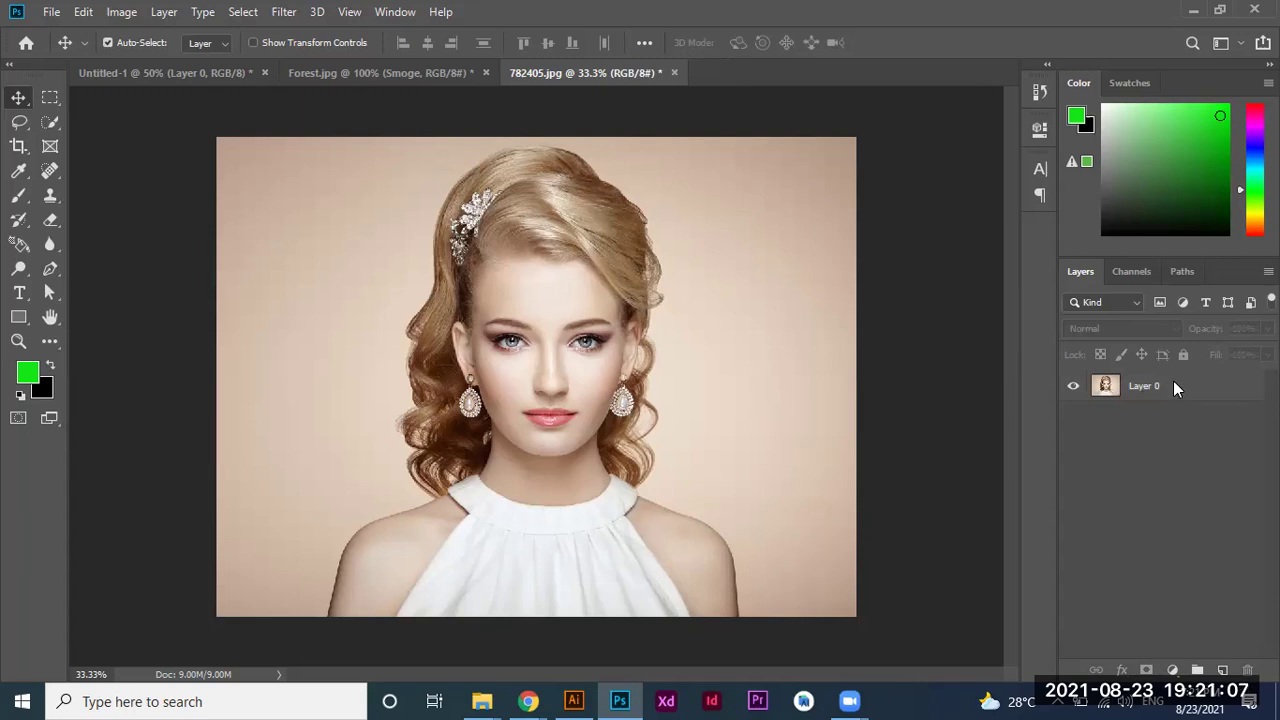
right_click(1174, 384)
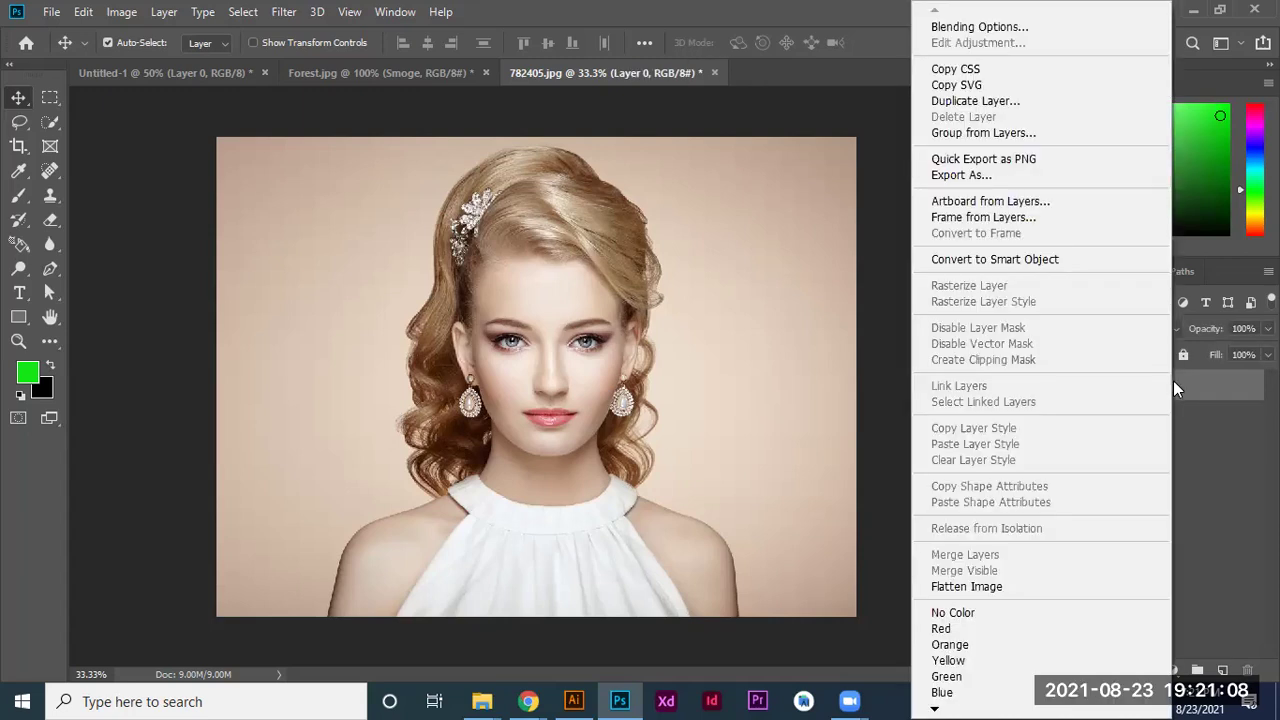
click(986, 100)
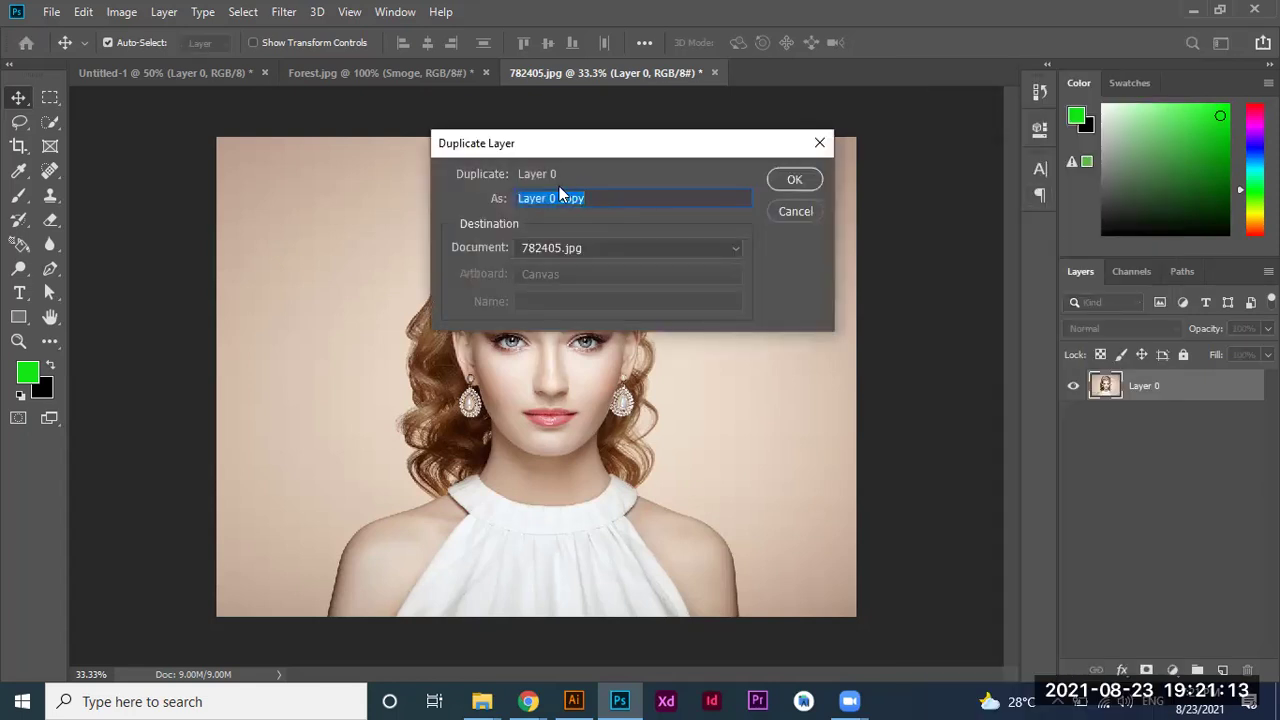
click(795, 180)
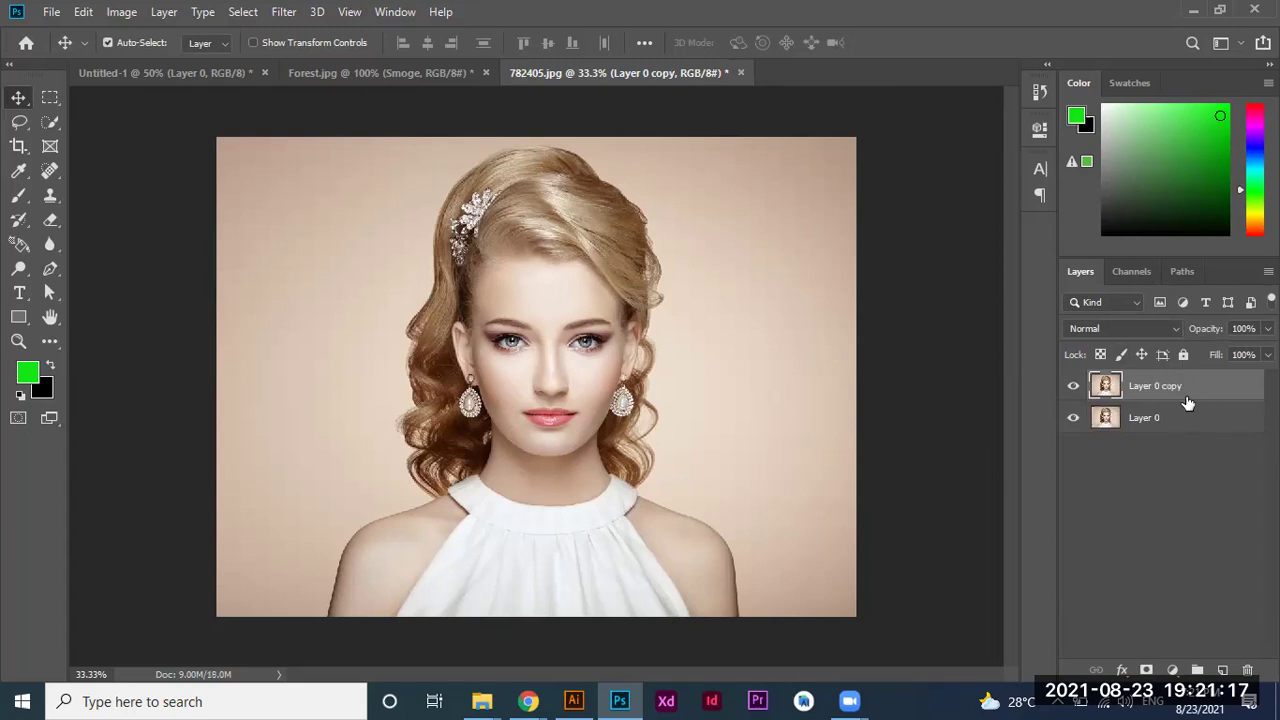
key(ctrl+e)
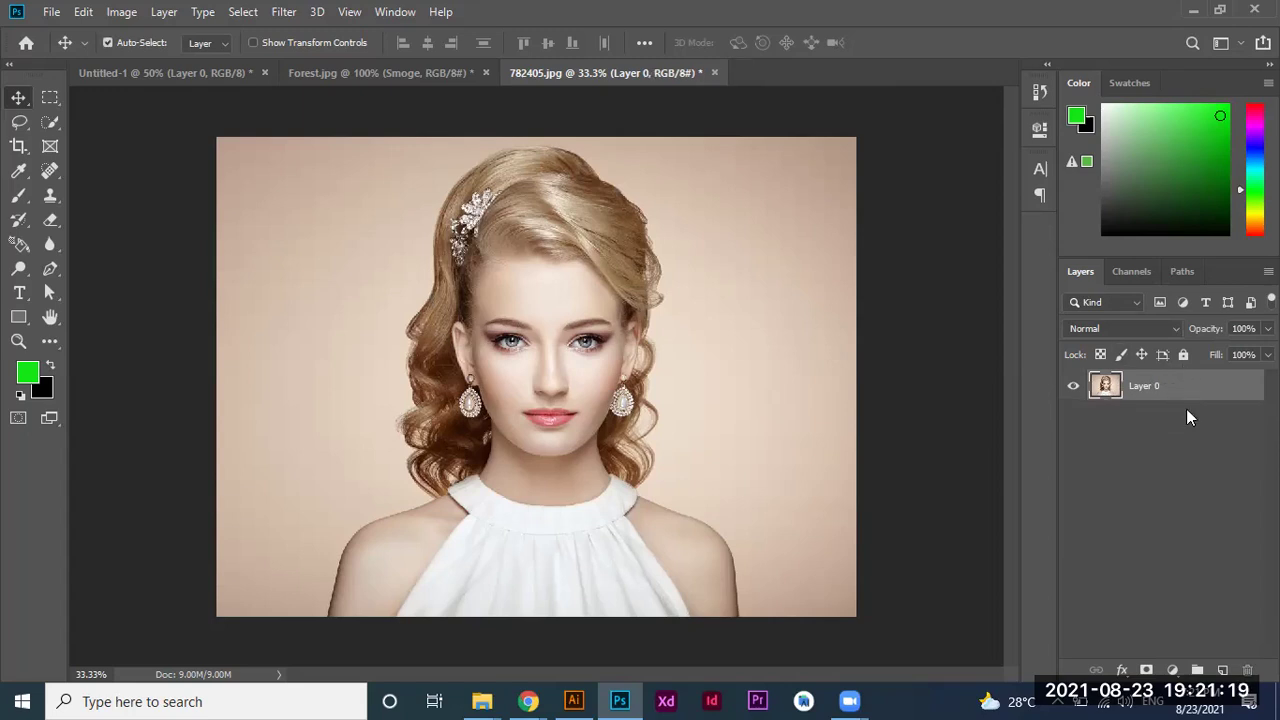
click(1186, 440)
click(1168, 393)
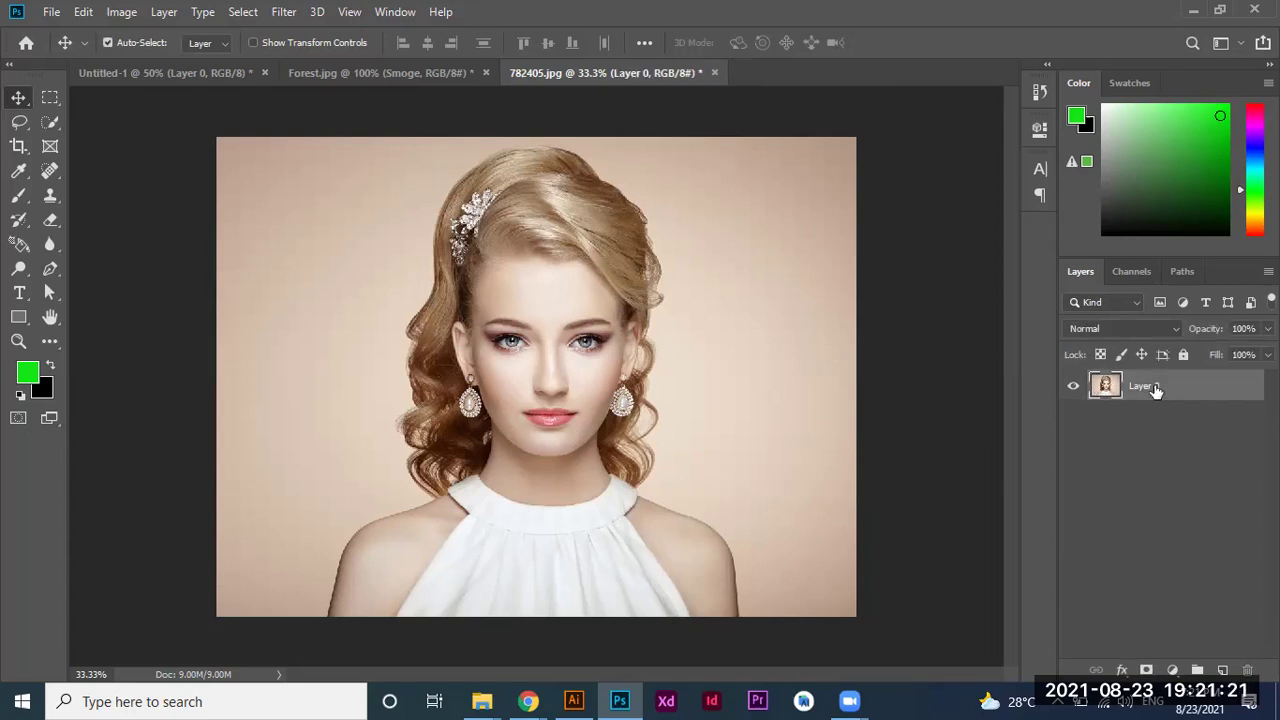
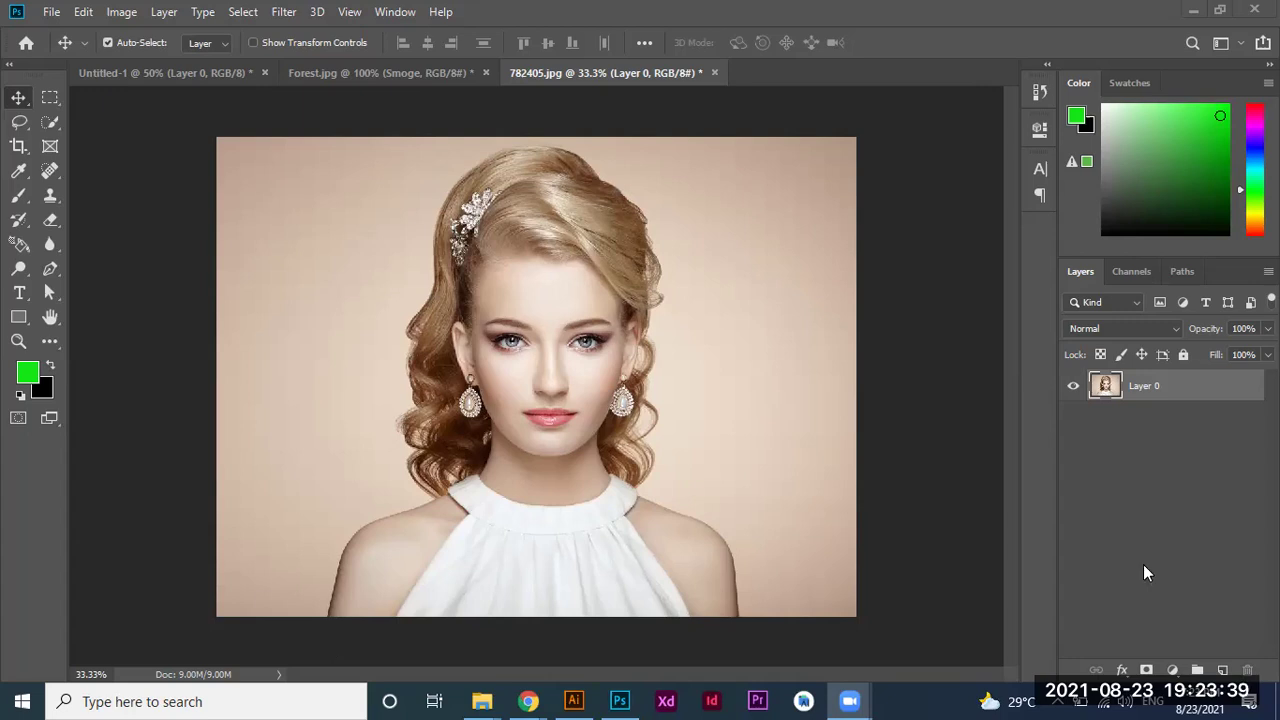
Duplicate Layer 0 with Ctrl+J and keep the new Layer 0 copy selected.
click(1170, 390)
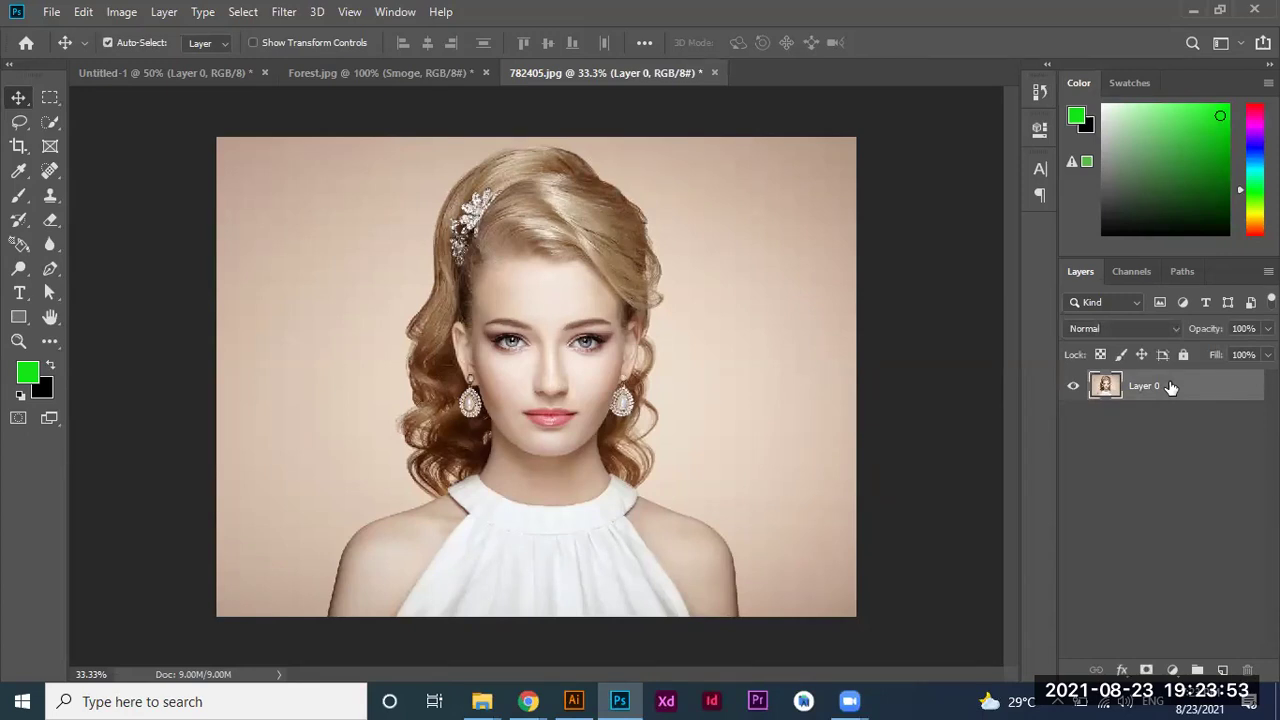
key(ctrl+j)
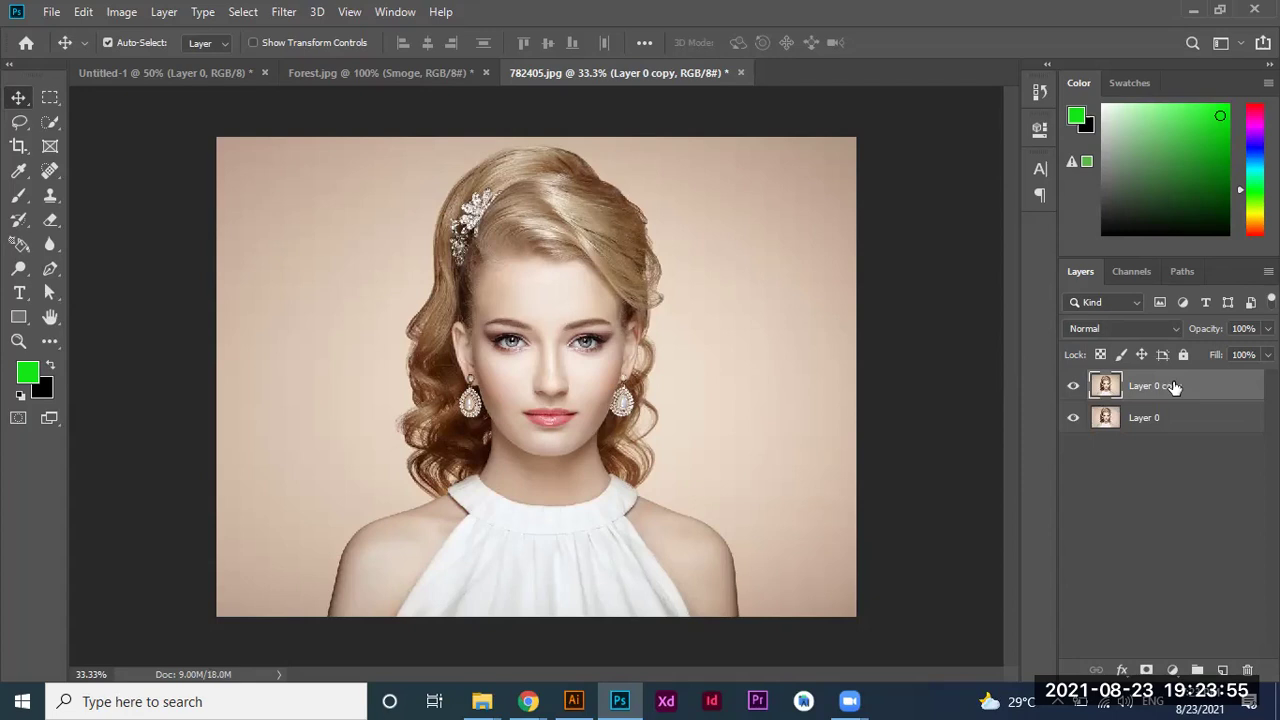
click(1185, 412)
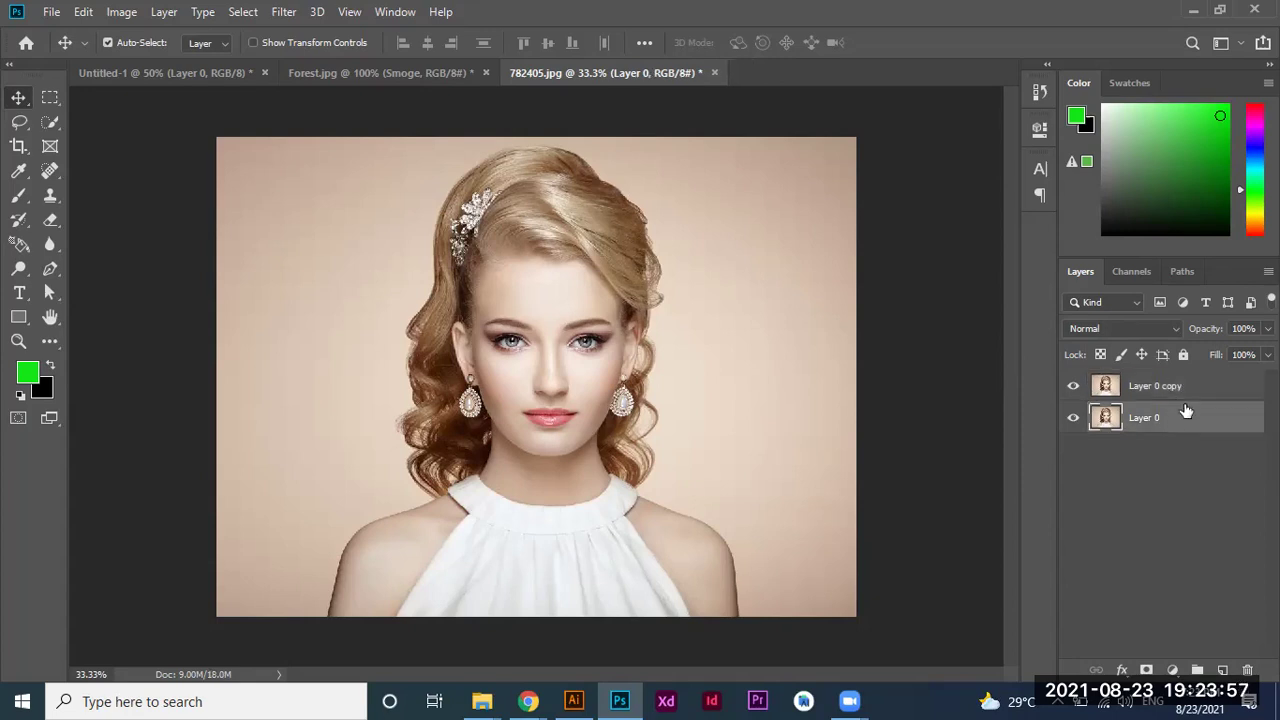
click(1187, 390)
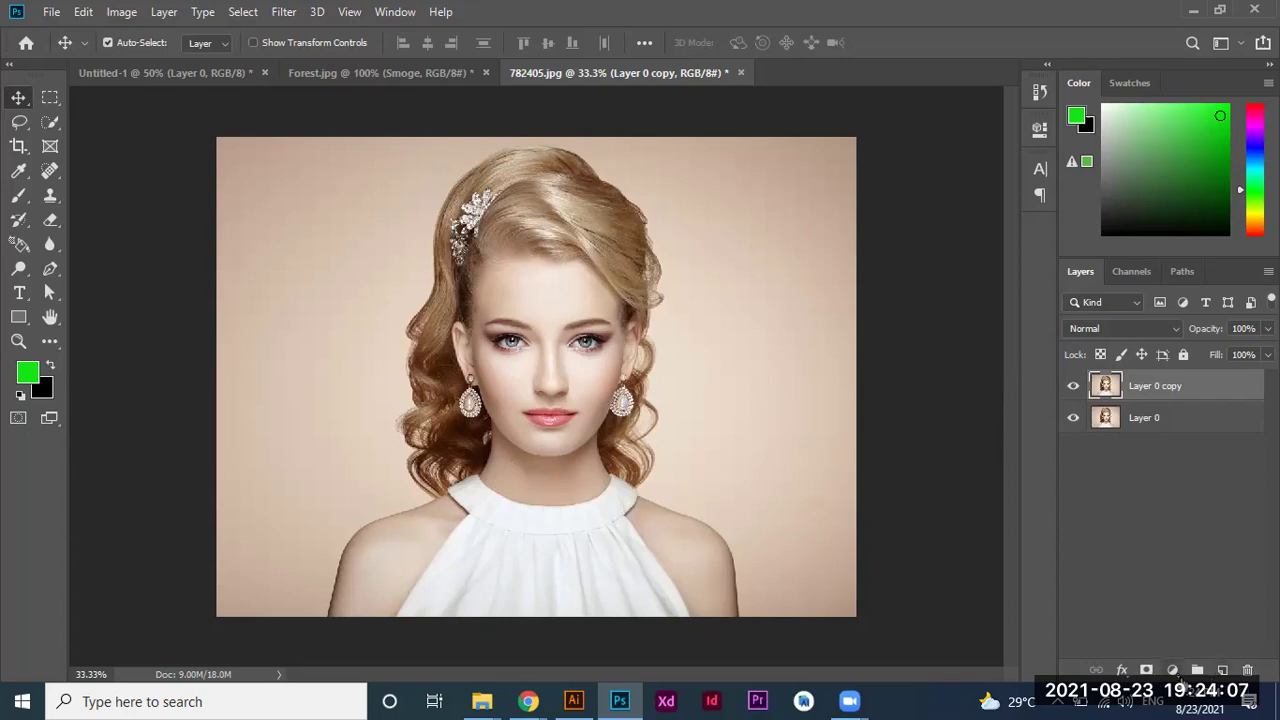
Add a Hue/Saturation adjustment layer with Saturation set to -100.
click(1174, 671)
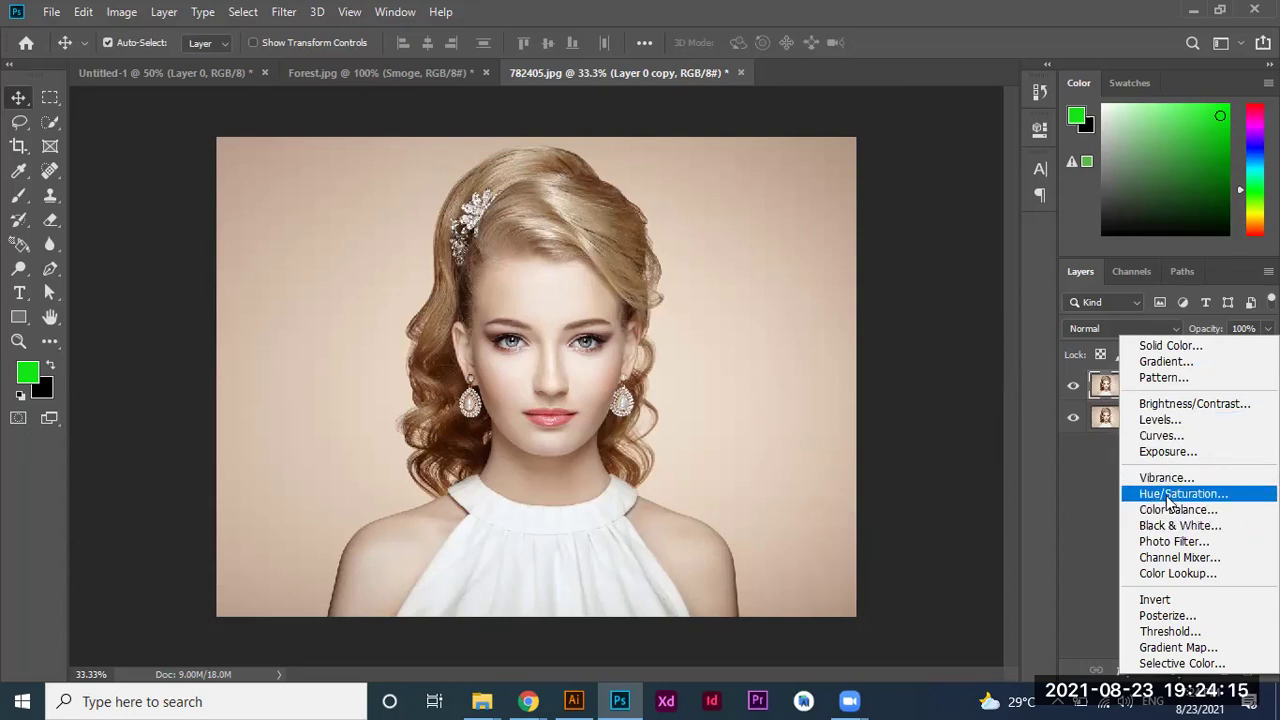
click(1167, 497)
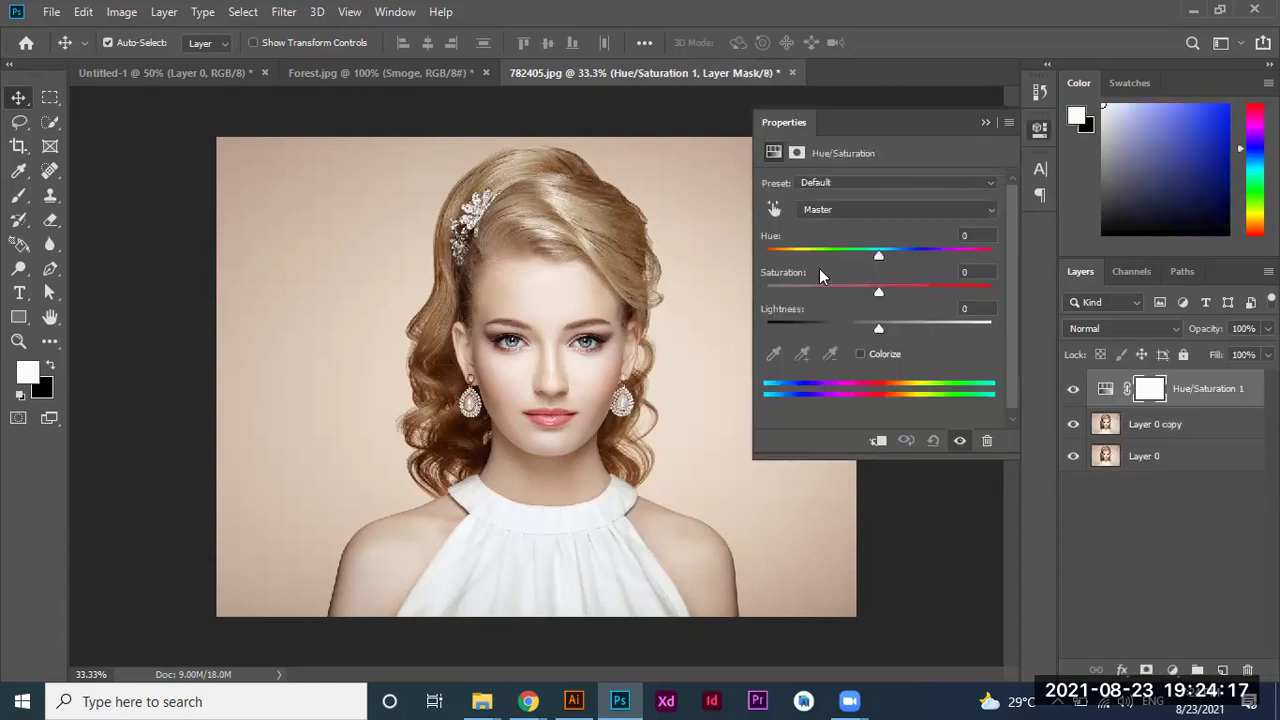
mouse_move(878, 258)
mouse_down()
mouse_move(971, 257)
mouse_move(797, 258)
mouse_move(990, 257)
mouse_move(871, 251)
mouse_move(943, 289)
mouse_move(986, 290)
mouse_move(970, 294)
mouse_up()
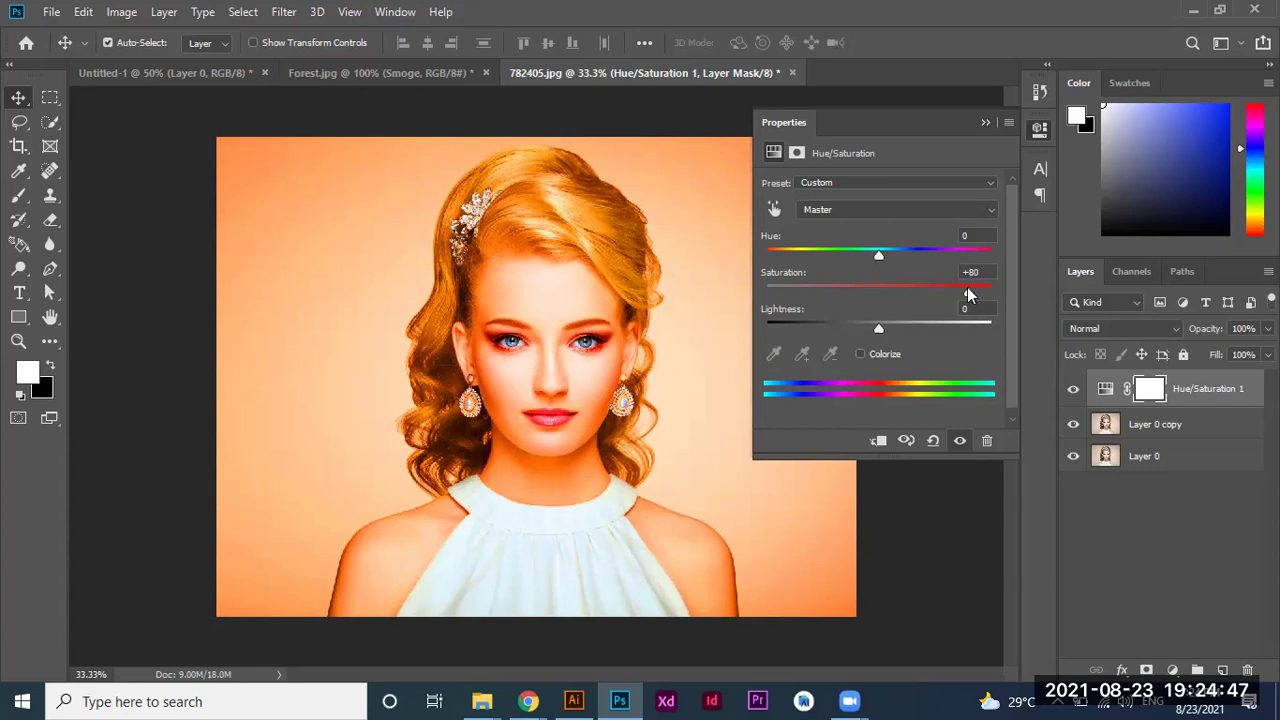
drag(971, 293, 750, 300)
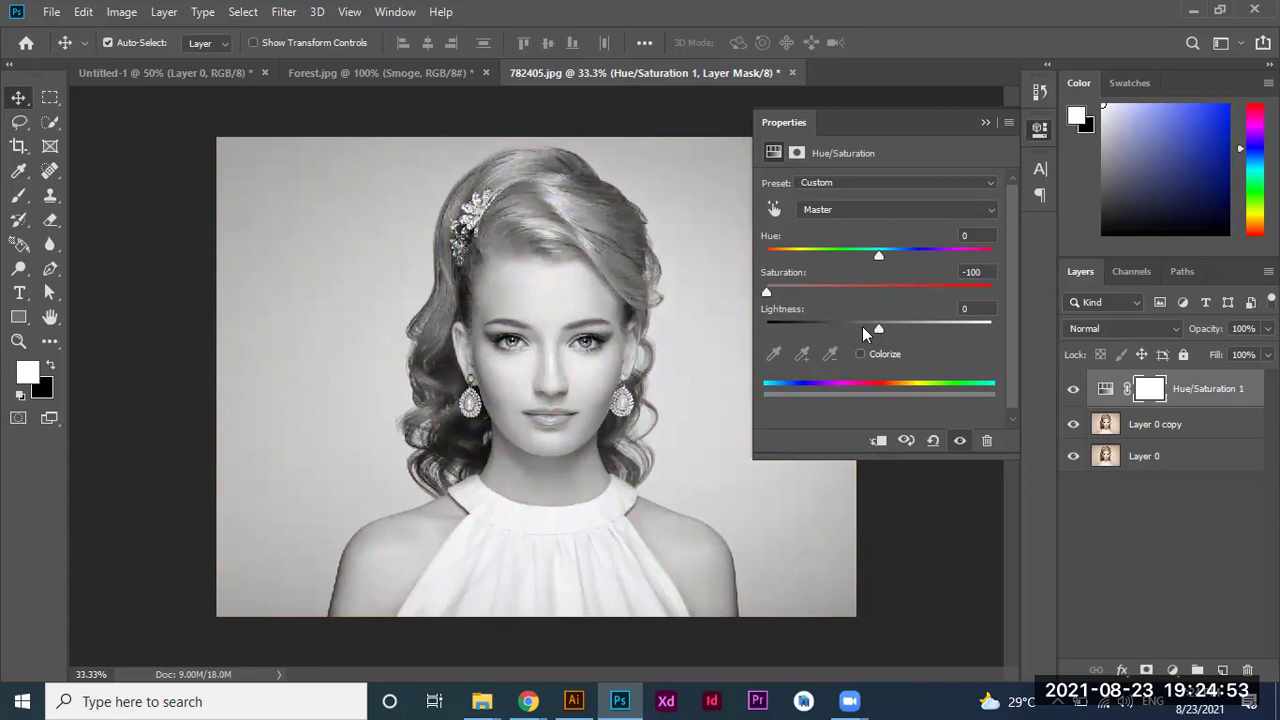
mouse_move(879, 328)
mouse_down()
mouse_move(948, 324)
mouse_move(866, 330)
mouse_move(888, 334)
mouse_move(879, 328)
mouse_up()
drag(766, 292, 920, 292)
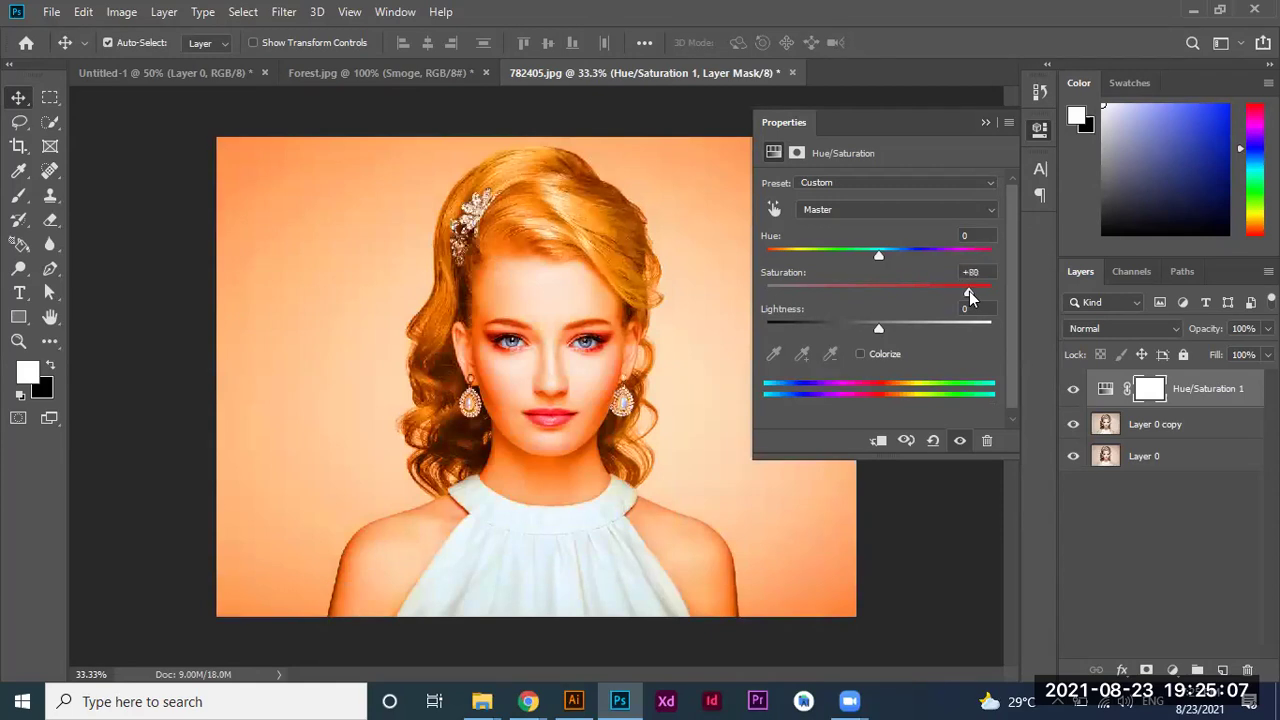
click(820, 290)
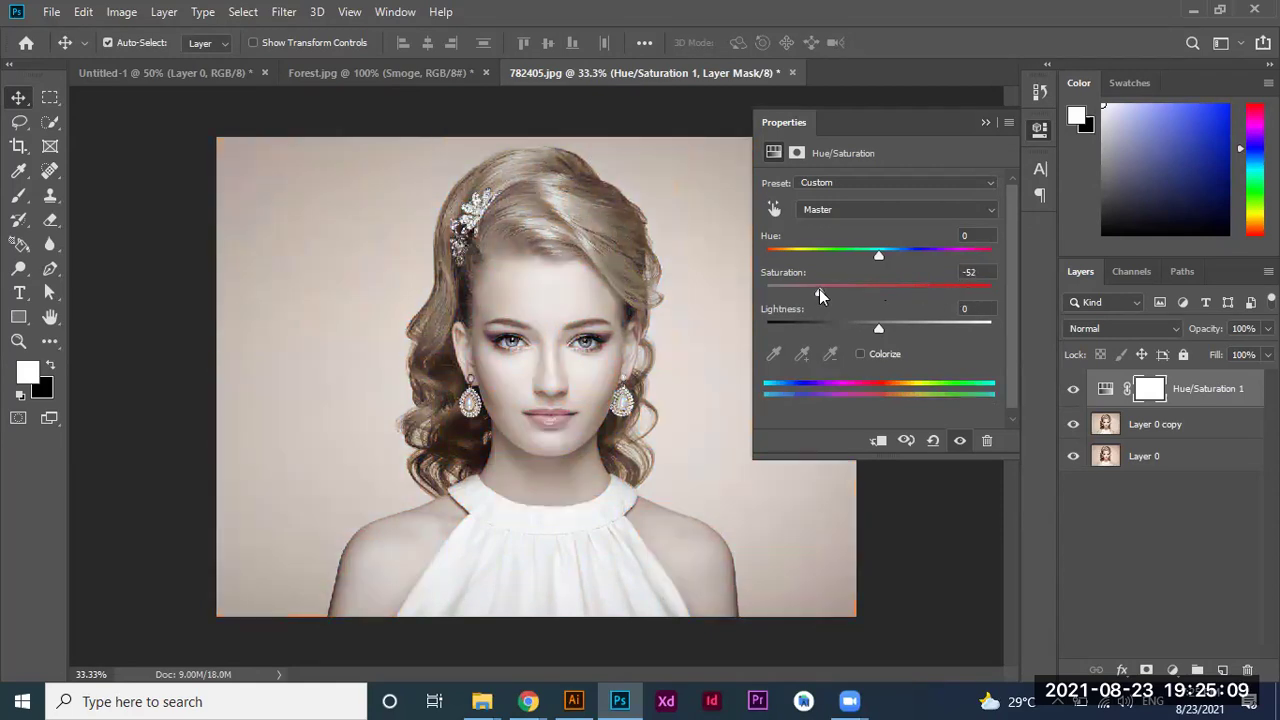
drag(819, 290, 731, 298)
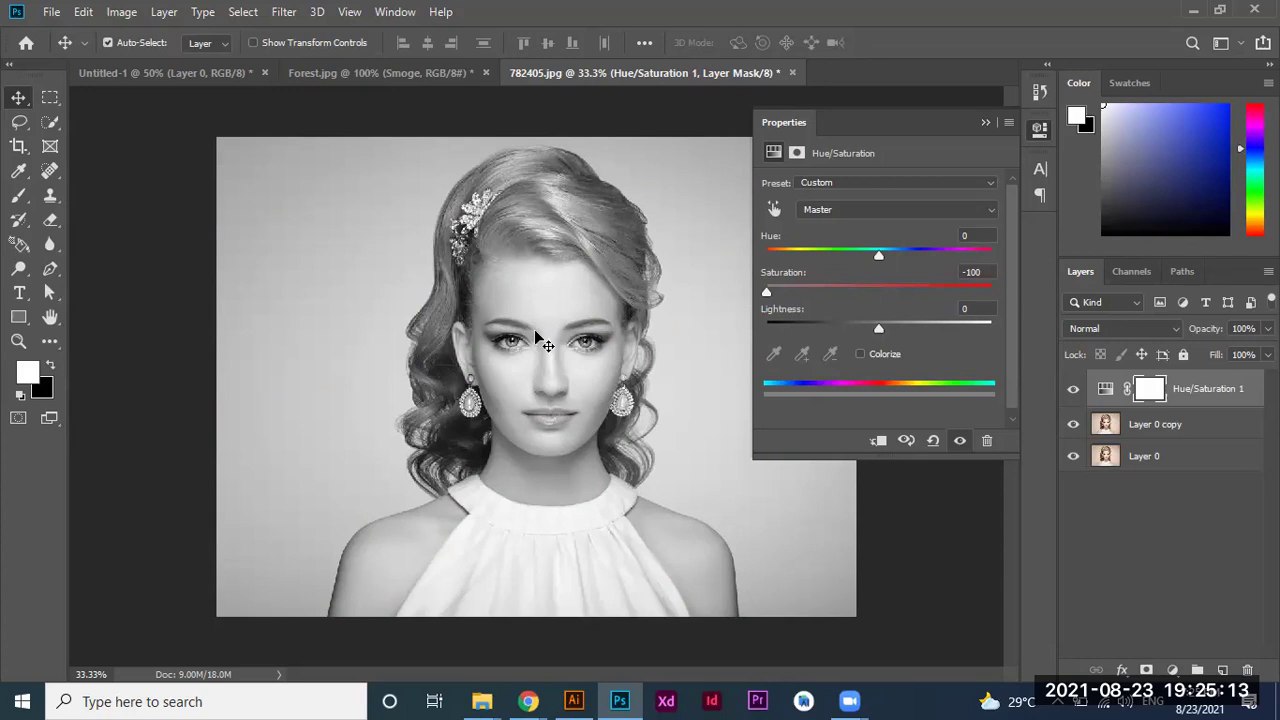
click(986, 124)
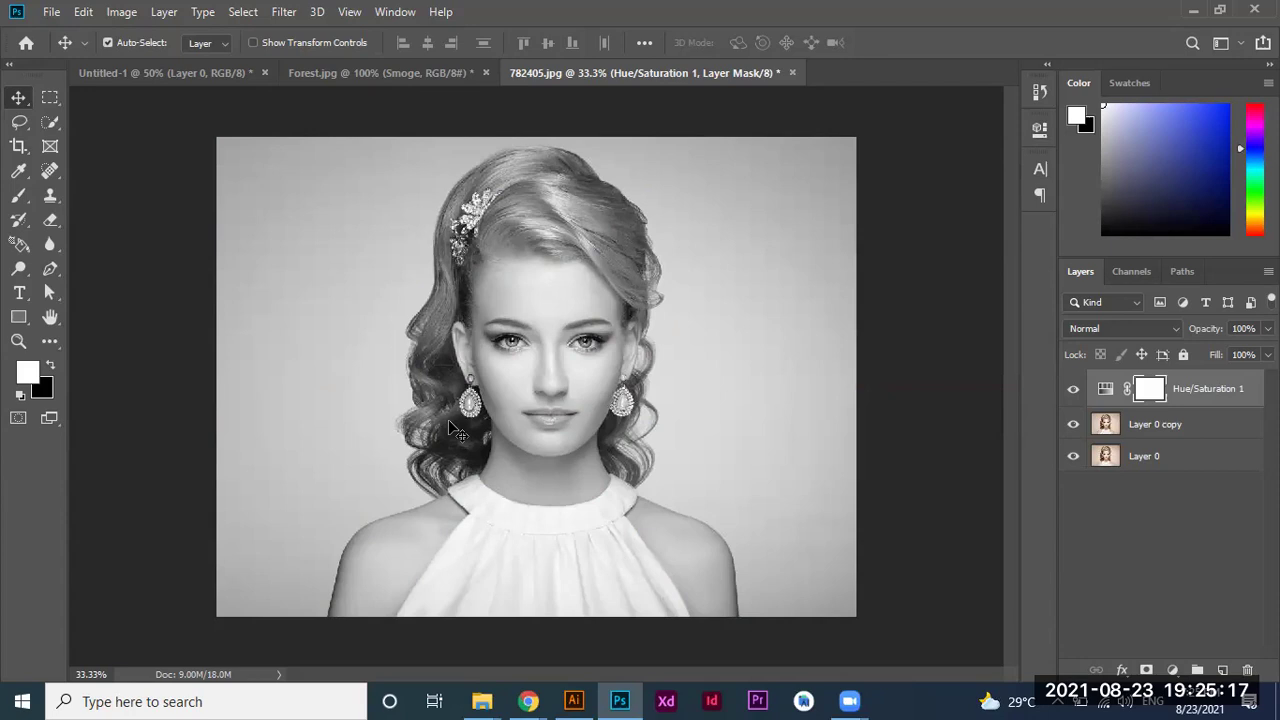
key(ctrl+equal)
key(ctrl+equal)
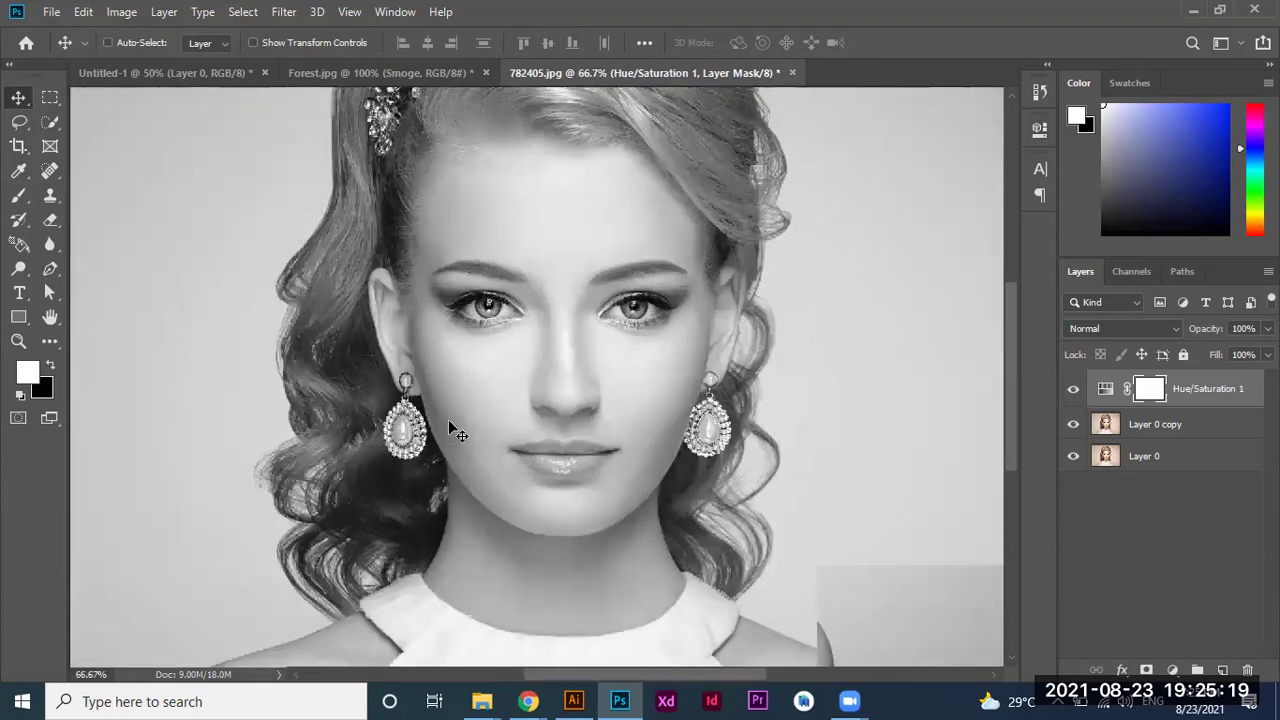
key(ctrl+minus)
key(ctrl+minus)
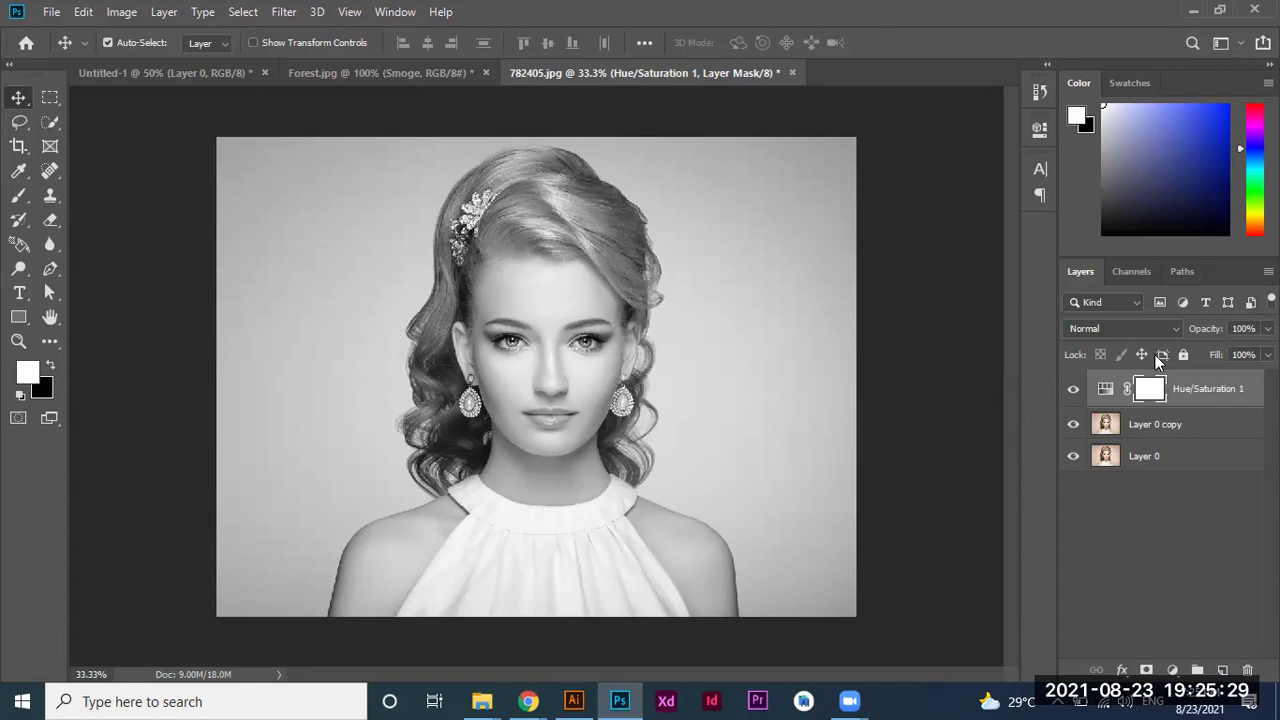
right_click(1192, 394)
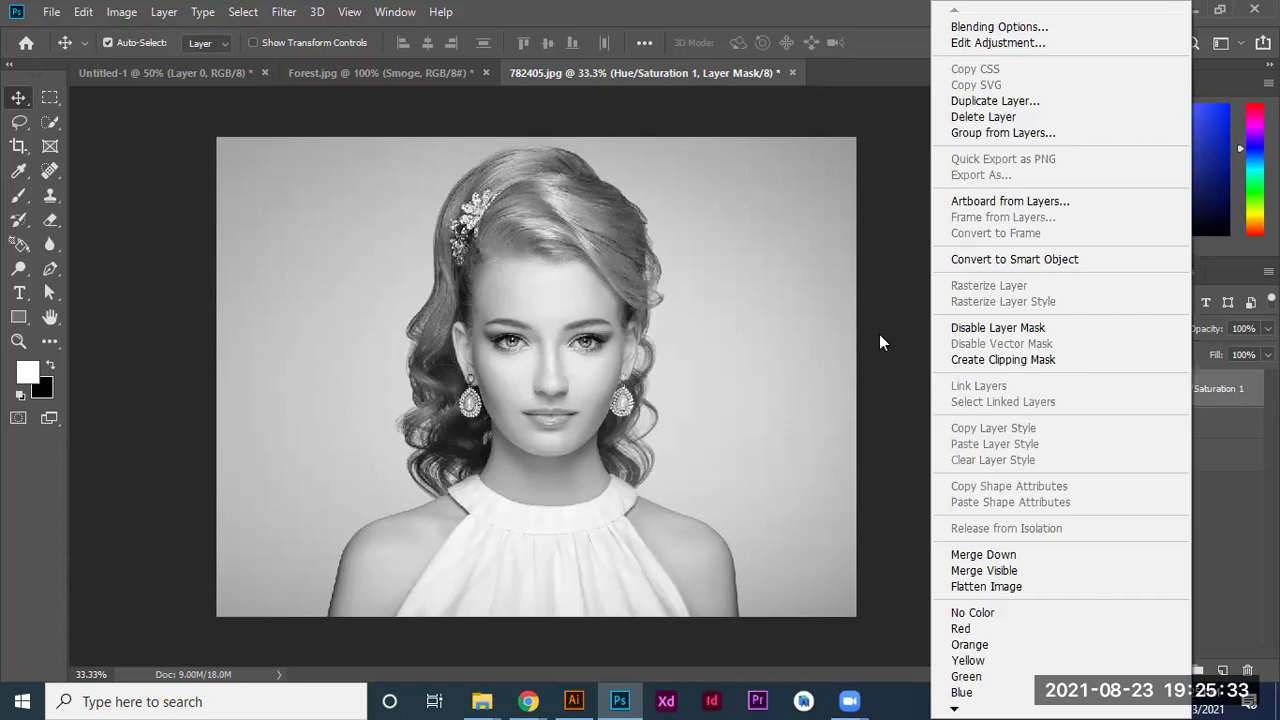
click(879, 334)
click(1174, 670)
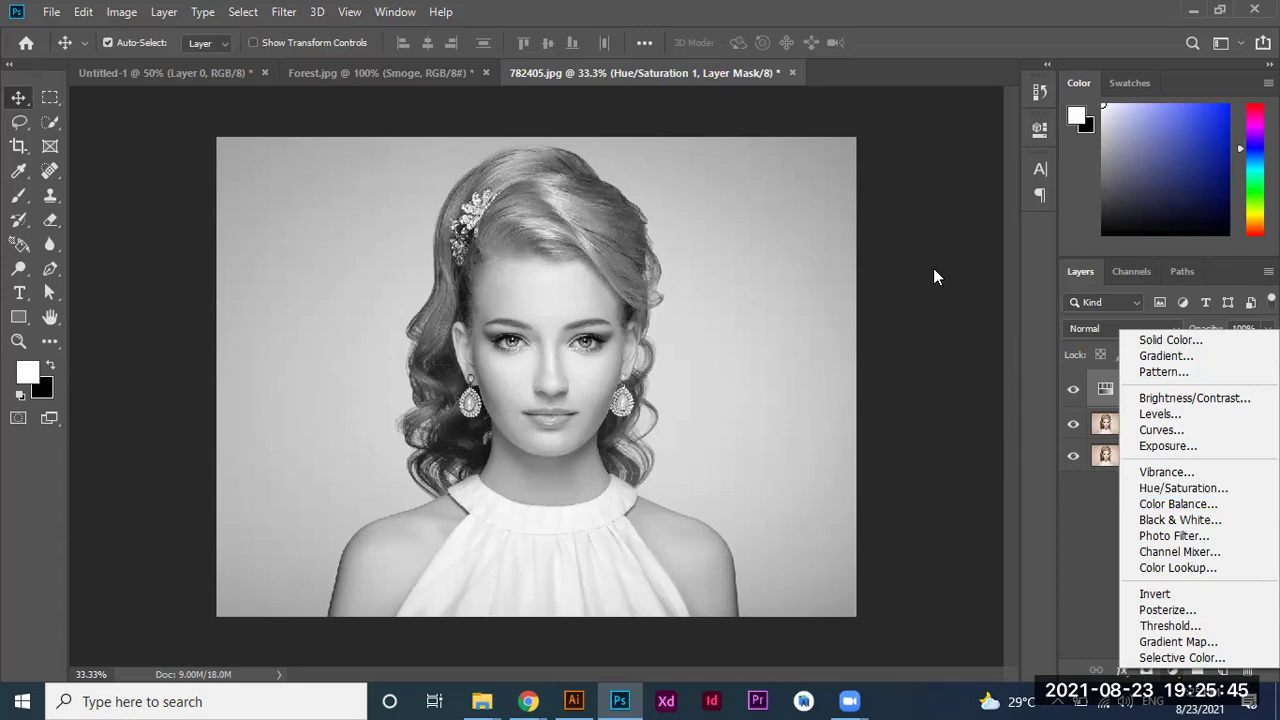
click(291, 14)
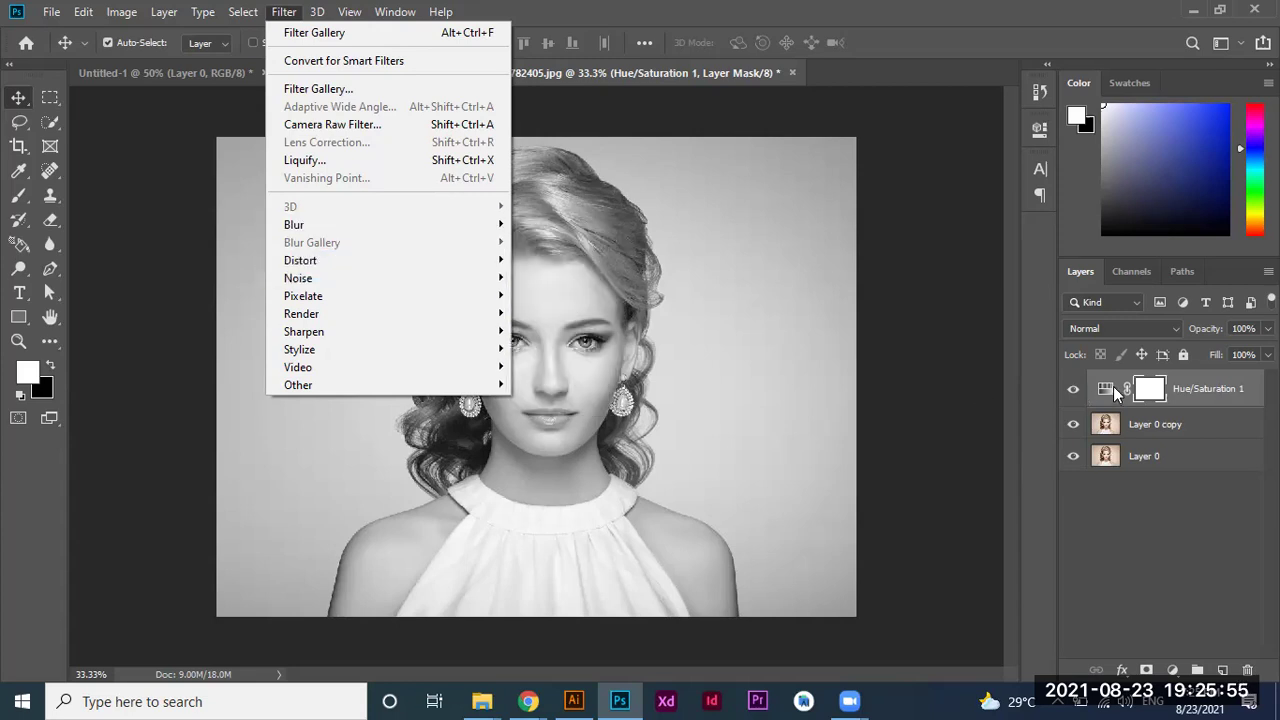
click(932, 369)
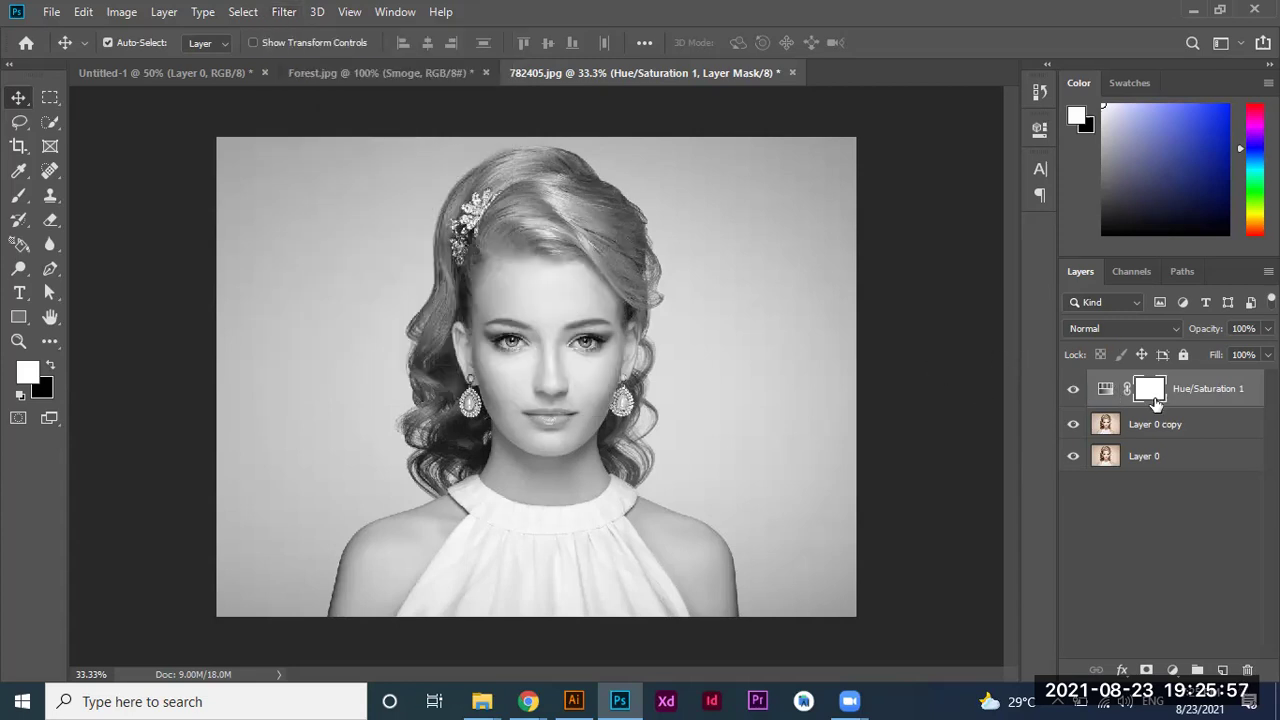
click(1173, 332)
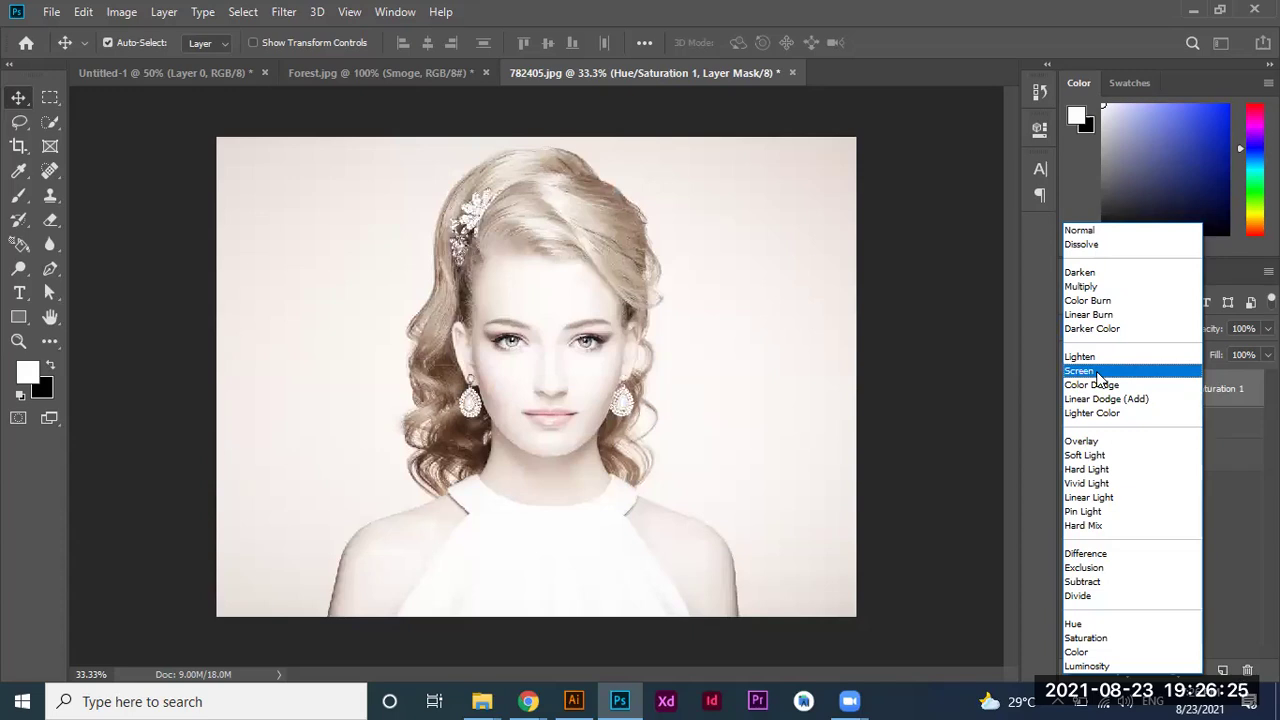
click(908, 318)
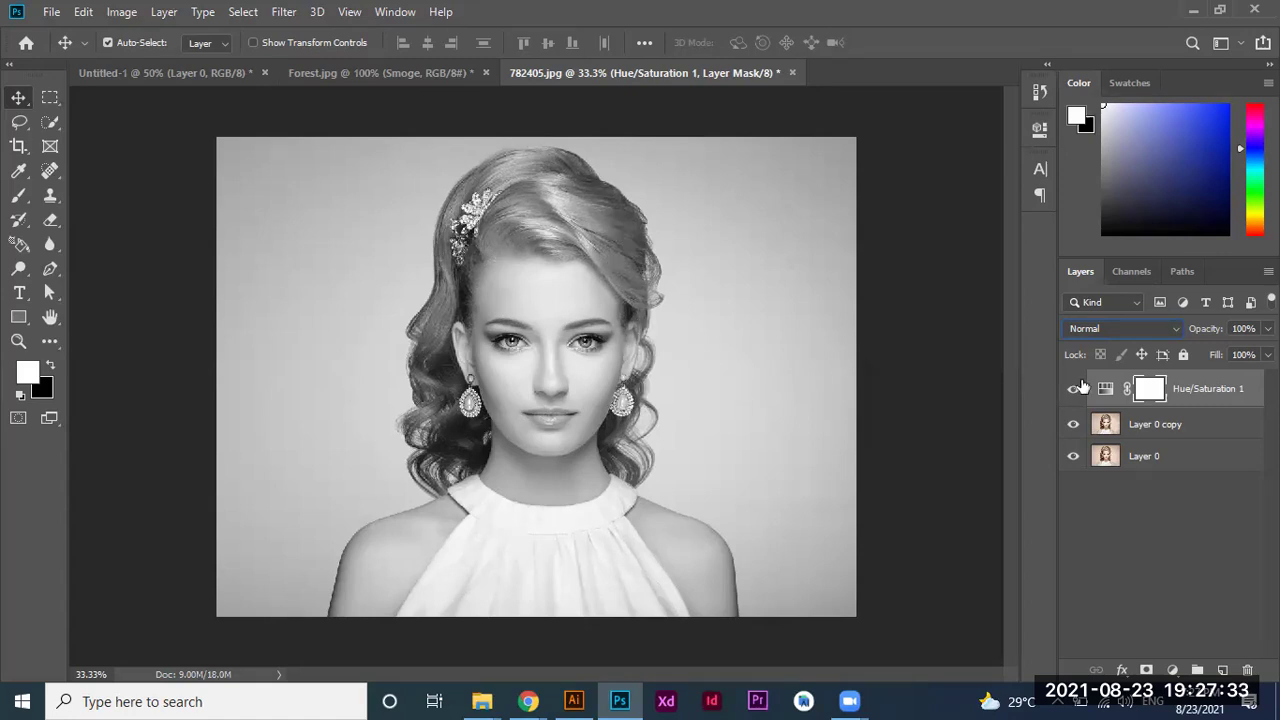
key(ctrl)
click(1172, 394)
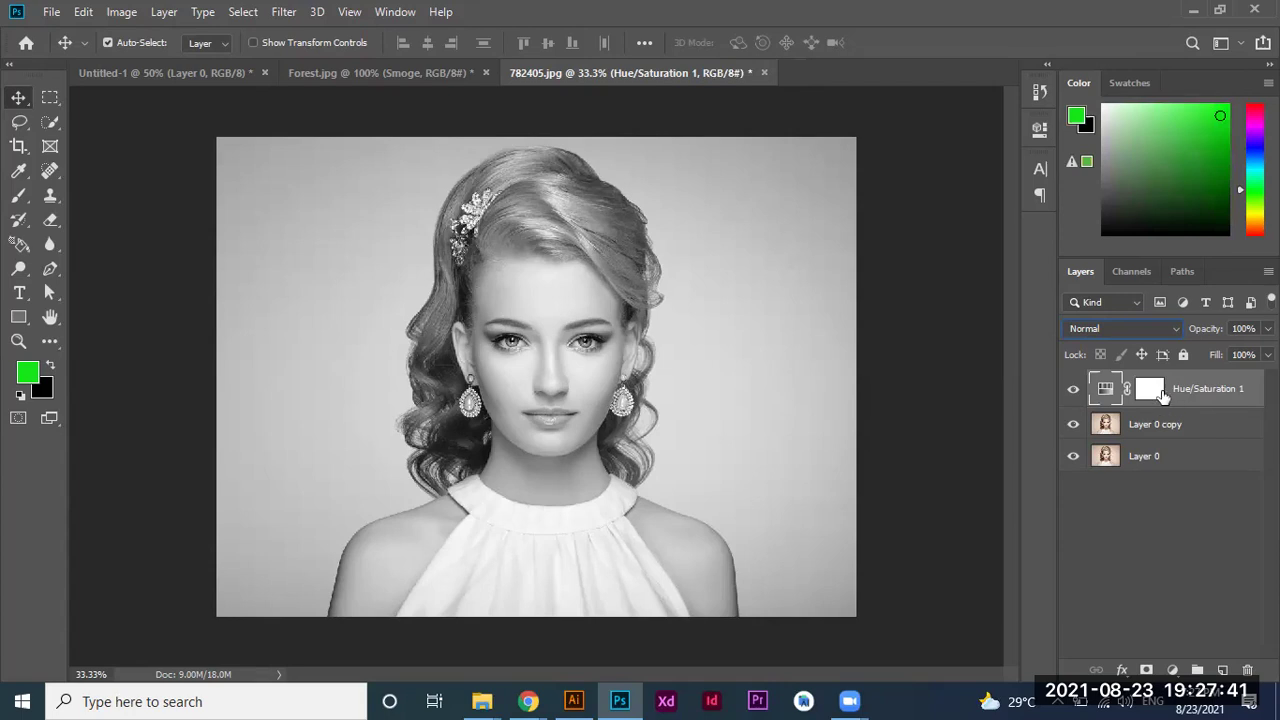
click(1156, 392)
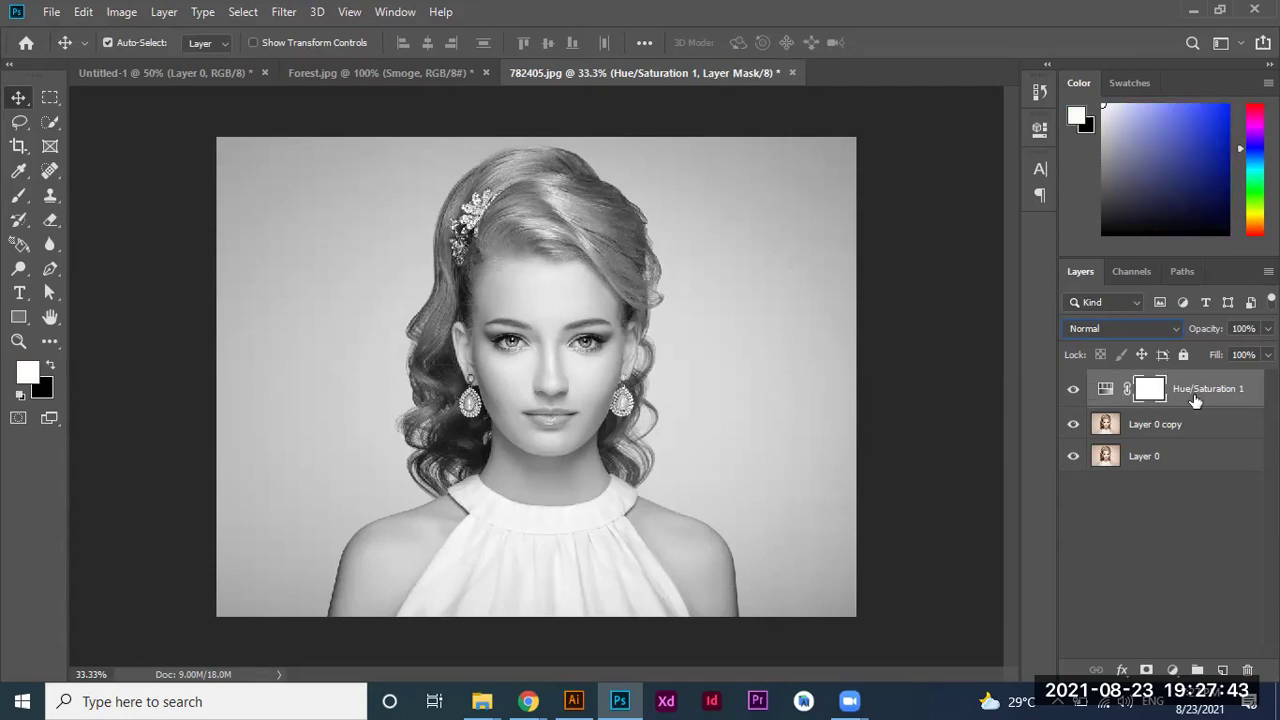
click(1195, 400)
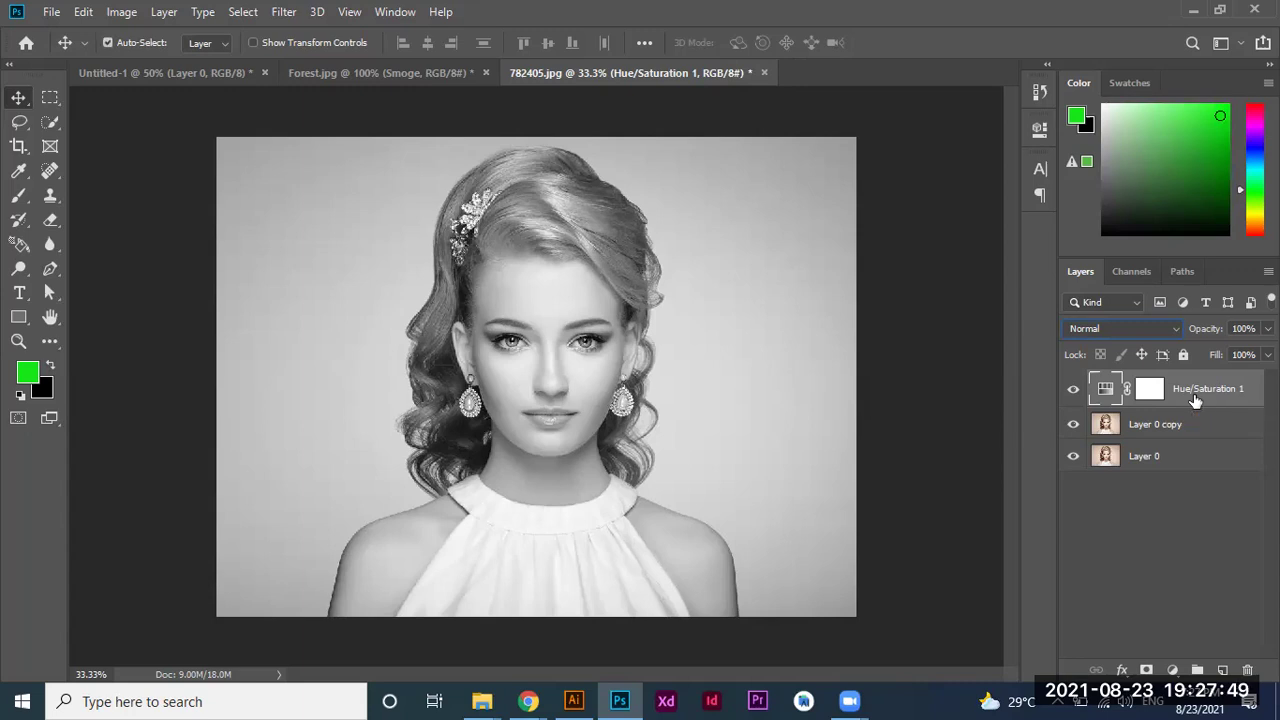
key(ctrl)
click(1160, 389)
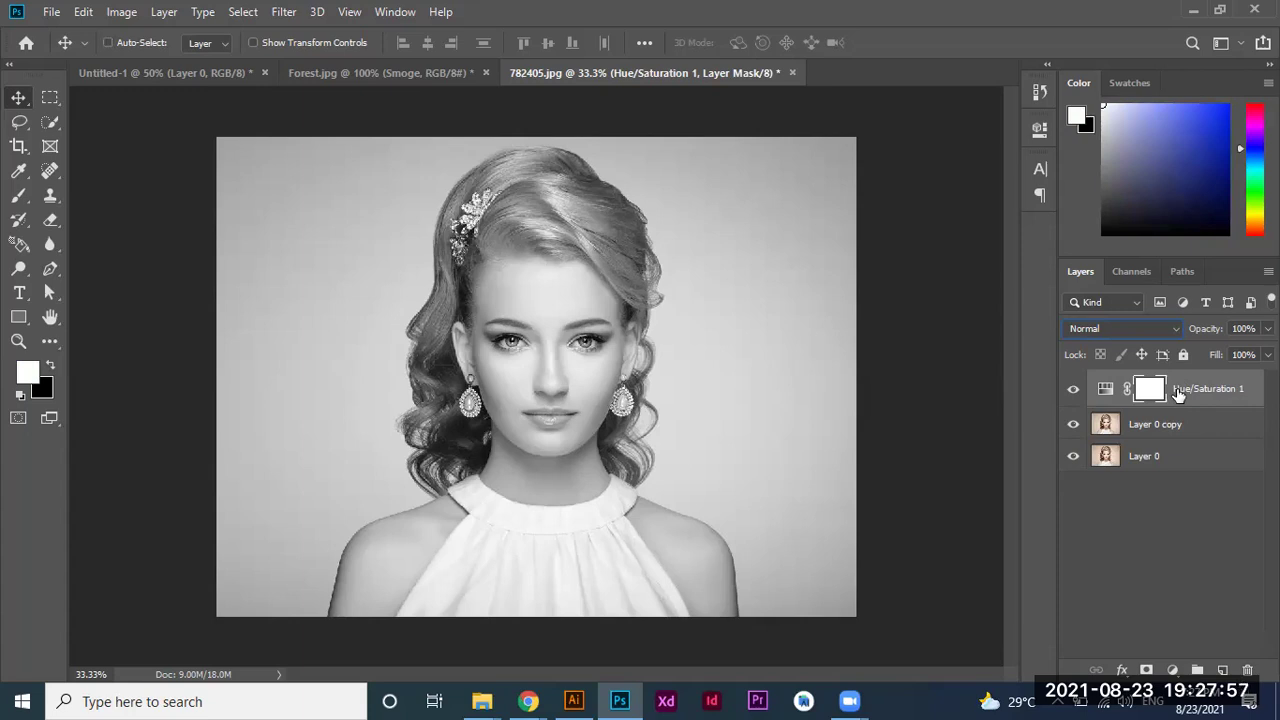
key(alt+i)
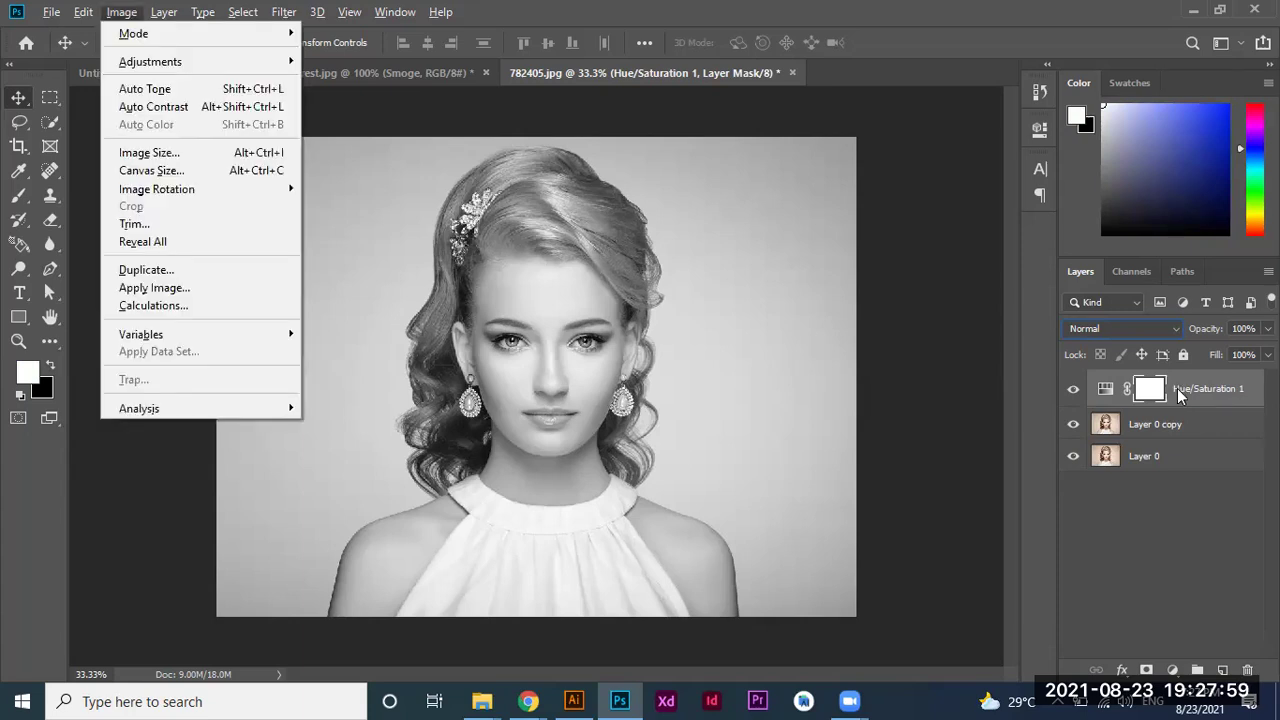
key(Escape)
key(ctrl+2)
key(ctrl)
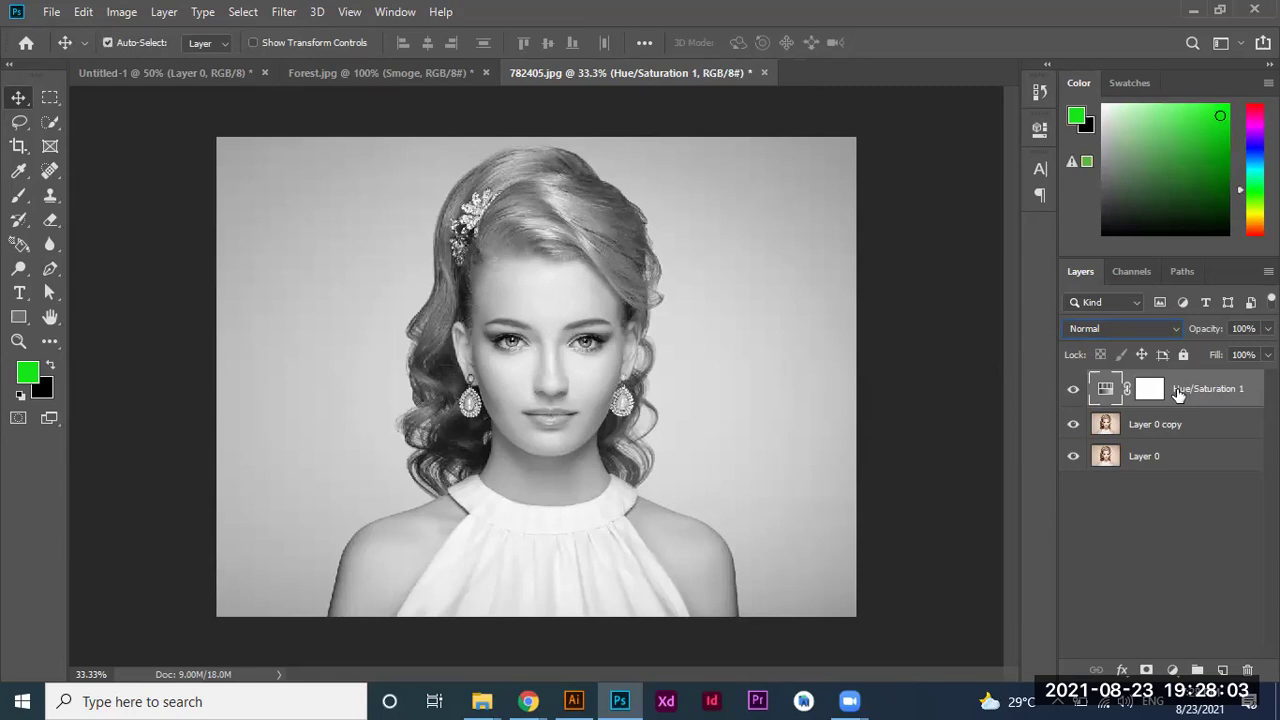
key(ctrl)
click(1186, 428)
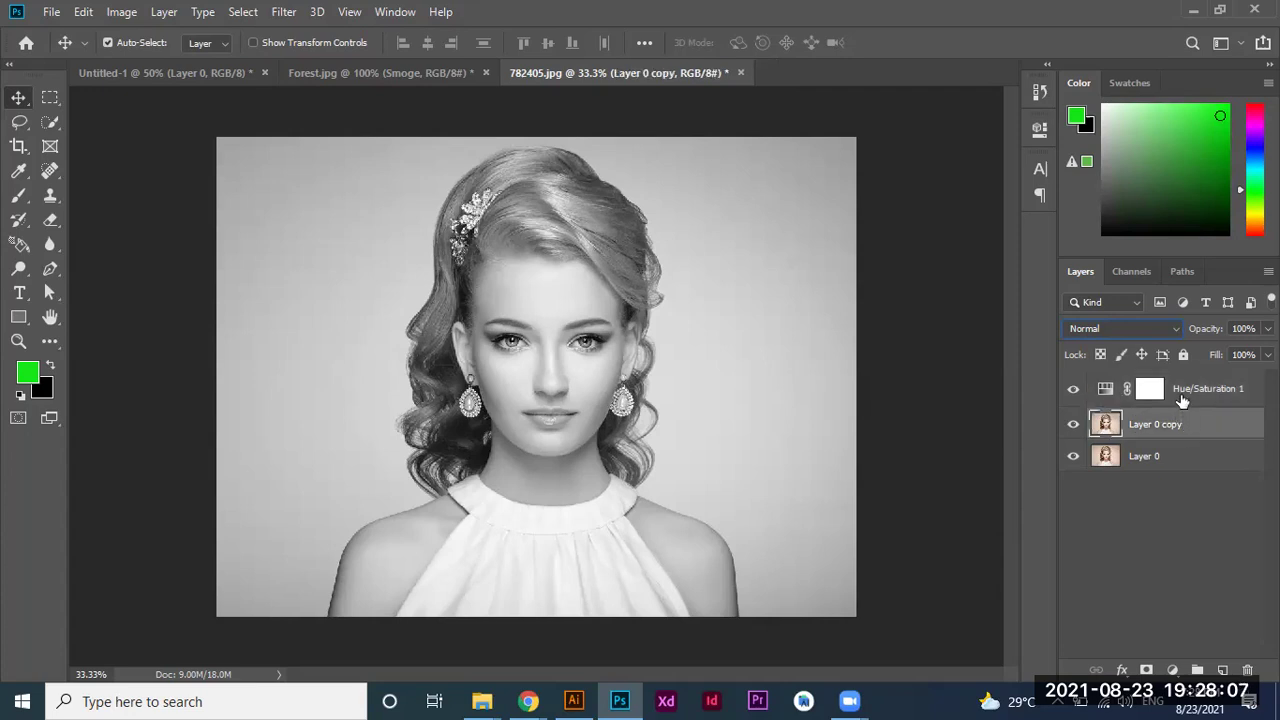
click(1182, 394)
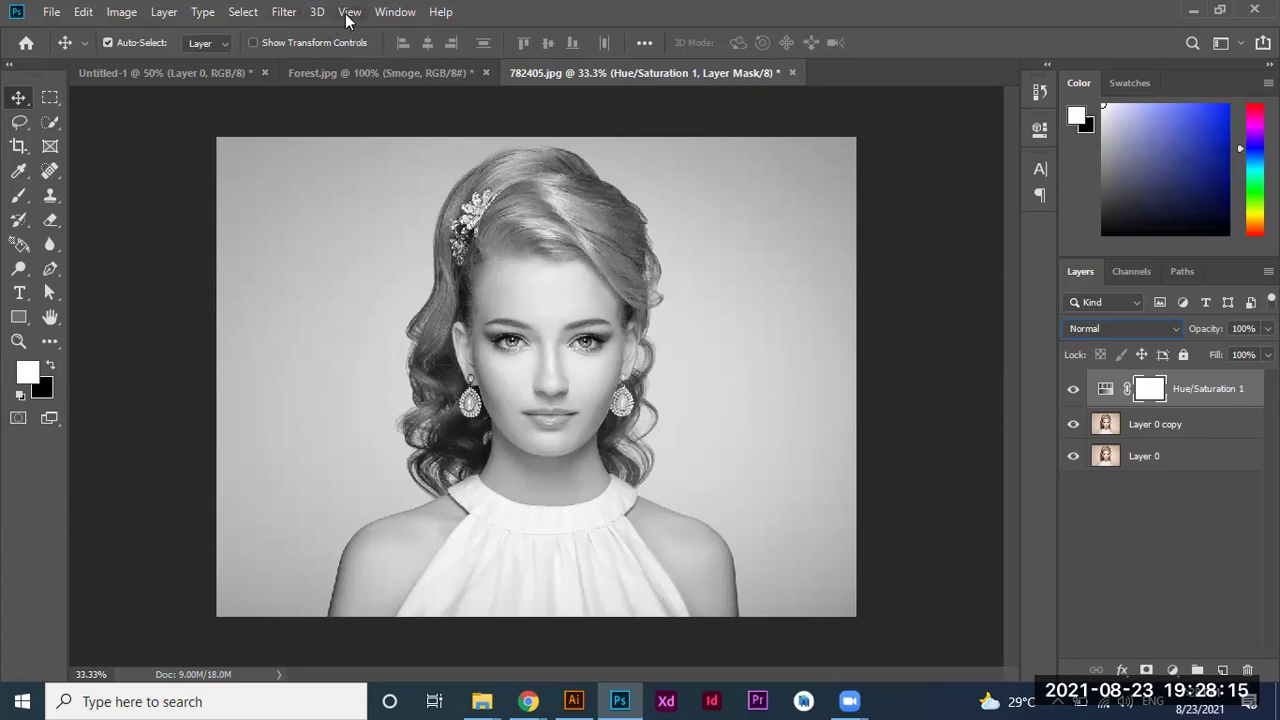
Try a Gaussian Blur between 16.6 and 5.0 px, then cancel it unapplied.
click(284, 12)
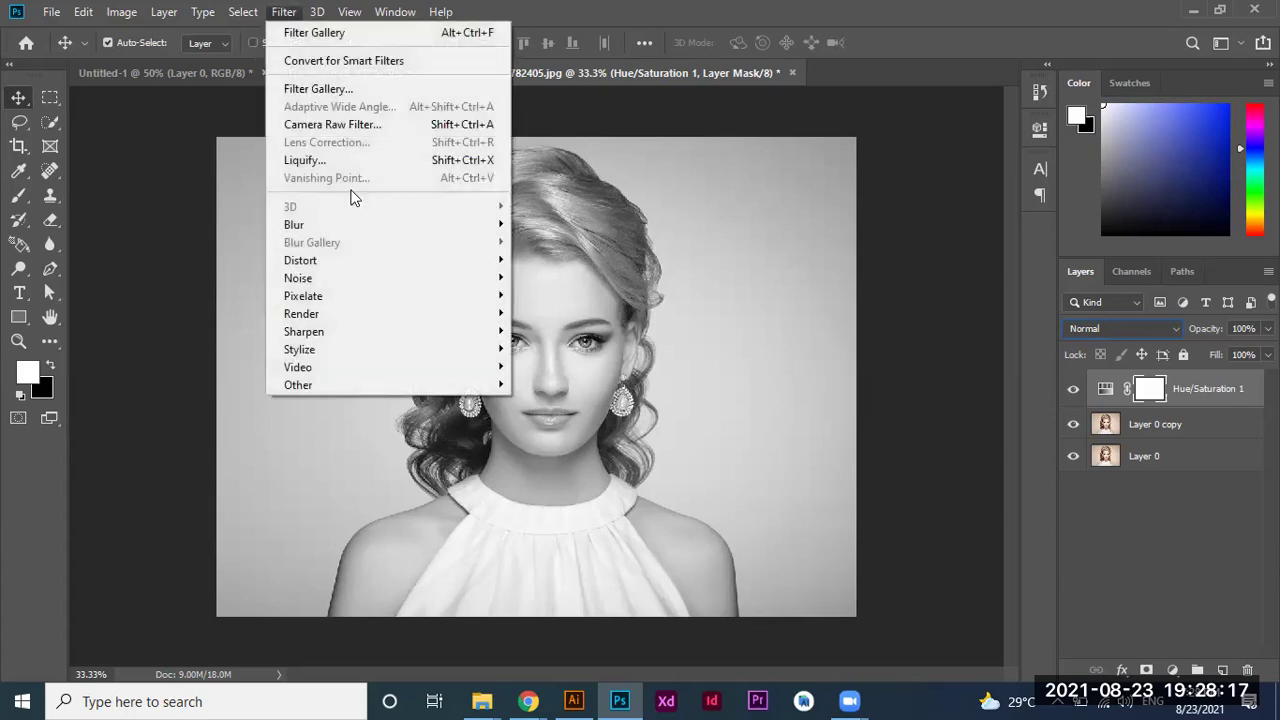
mouse_move(385, 224)
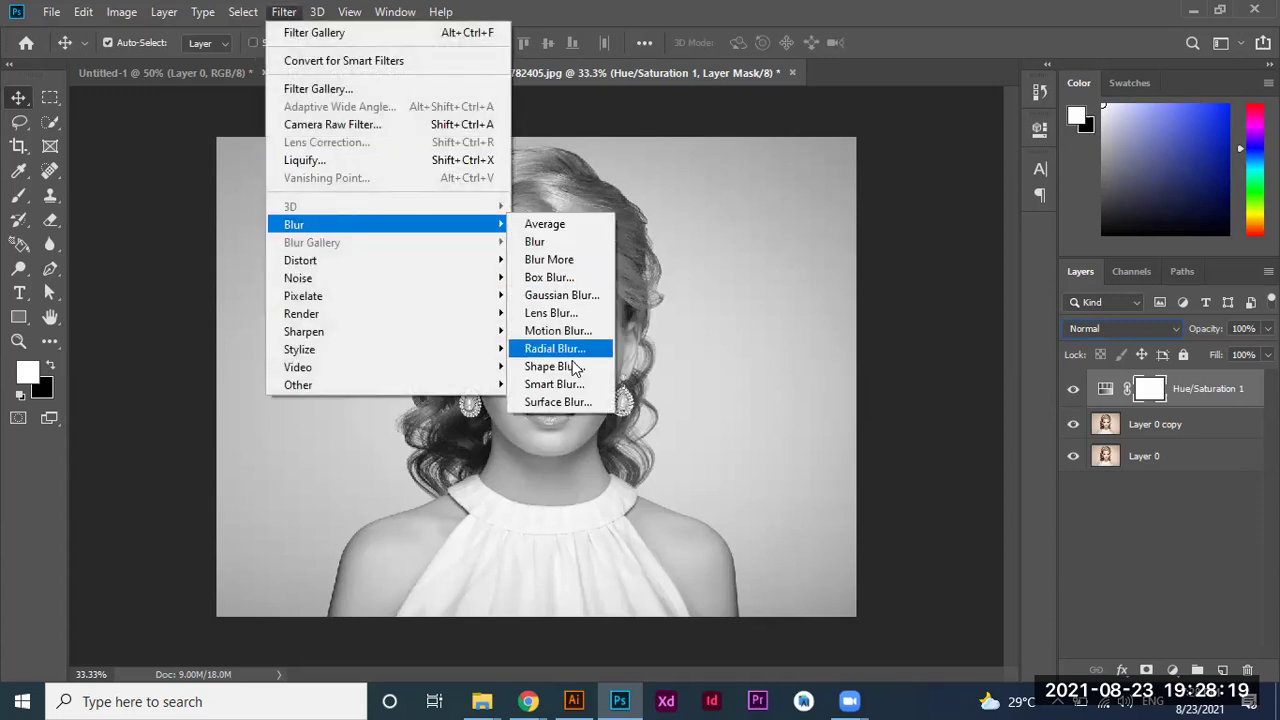
click(560, 295)
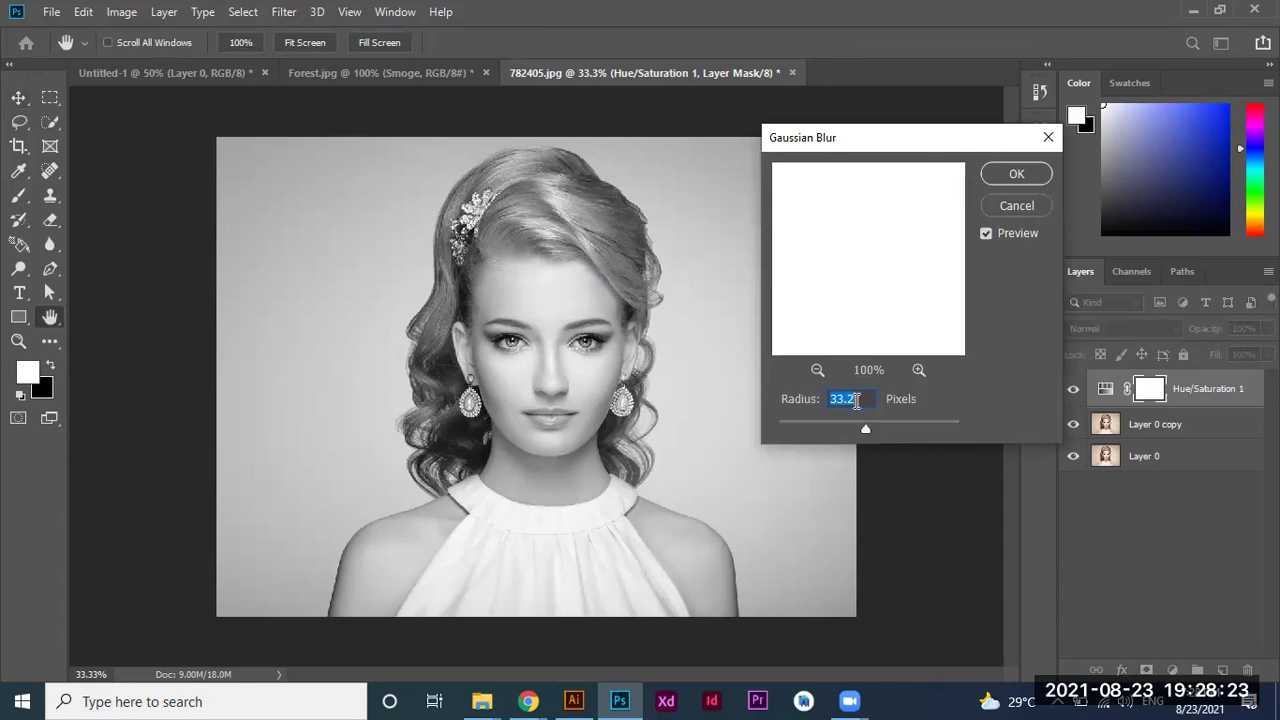
mouse_move(847, 426)
mouse_down()
mouse_move(832, 426)
mouse_move(855, 424)
mouse_up()
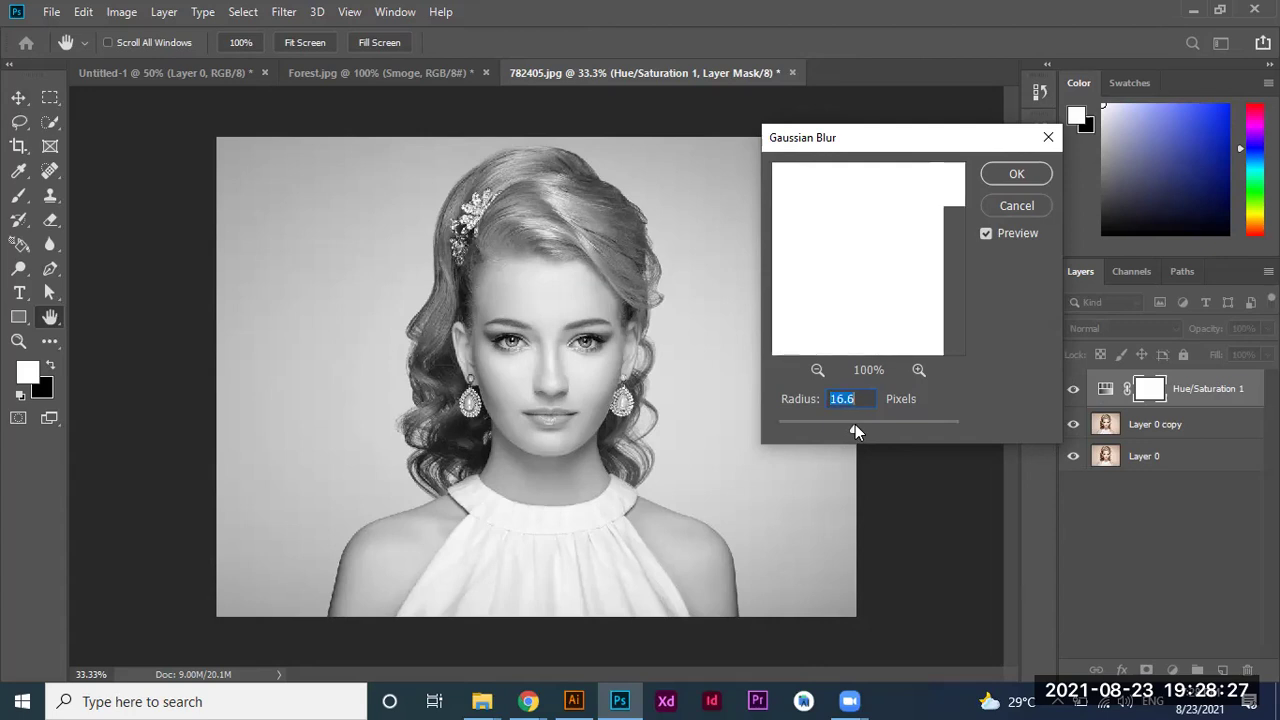
drag(851, 429, 827, 428)
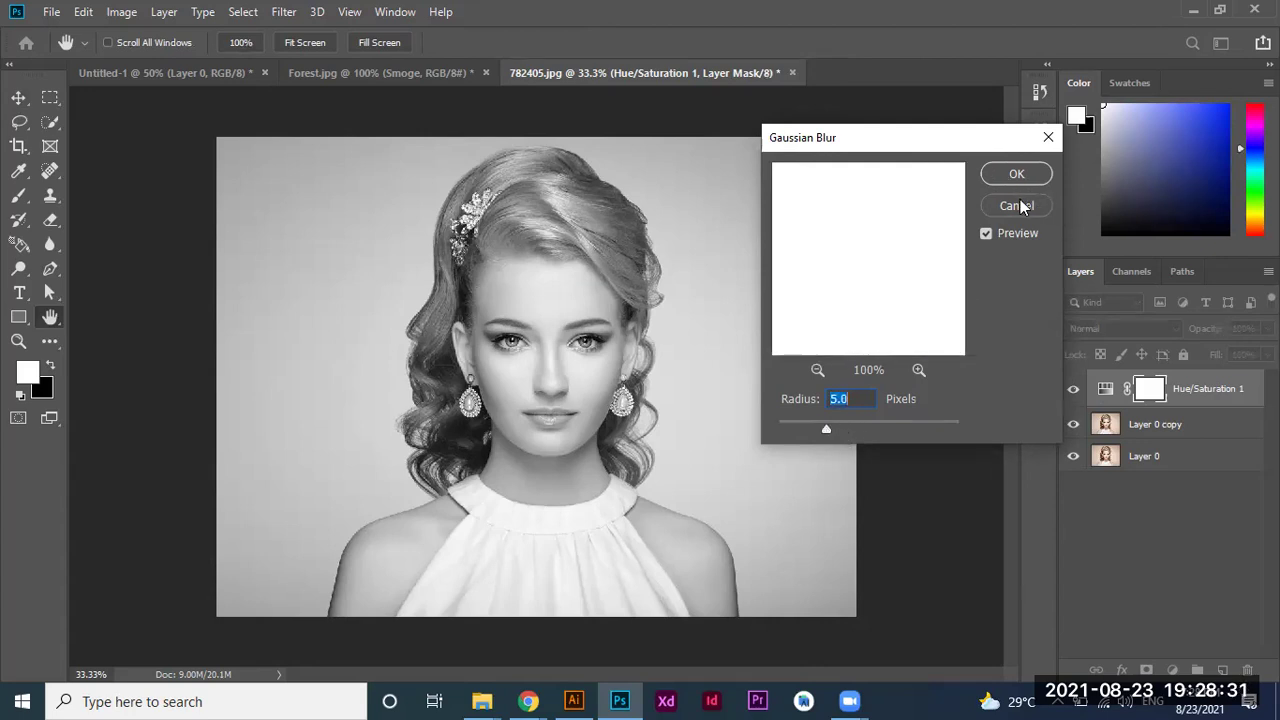
click(1048, 138)
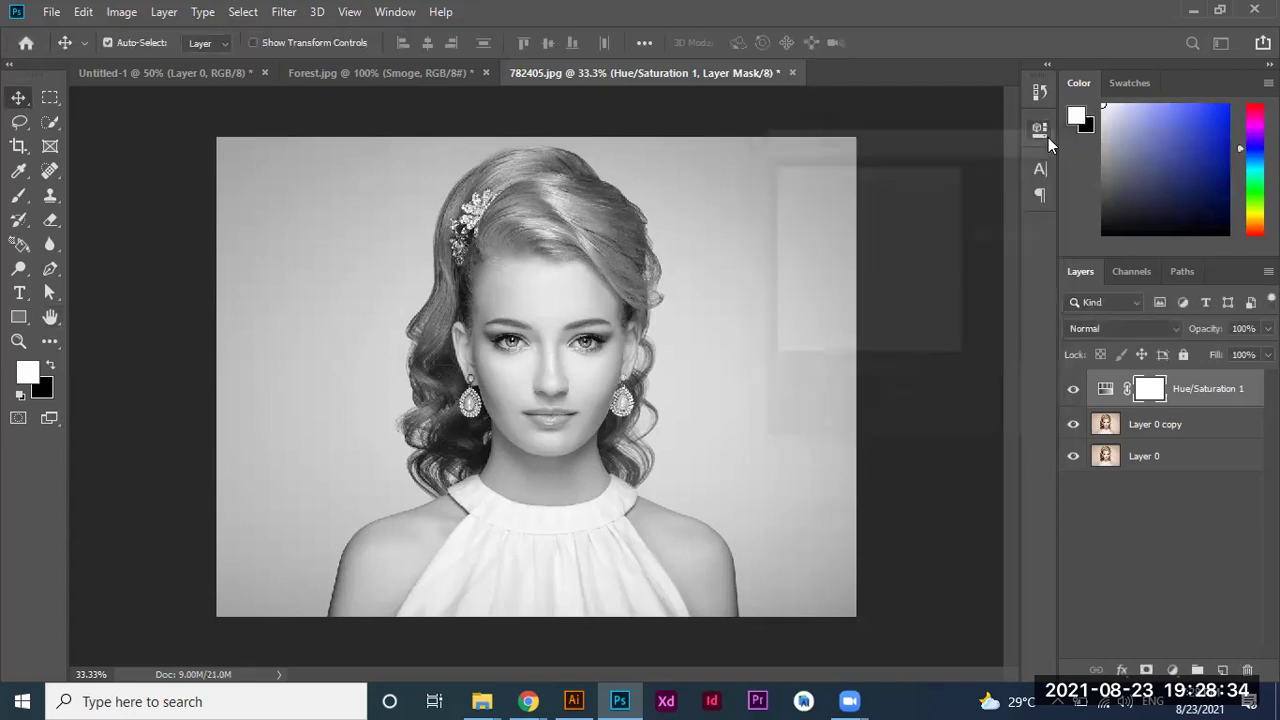
click(1152, 430)
Invert Layer 0 copy with Ctrl+I, undoing once and inverting it again.
key(ctrl)
key(ctrl+i)
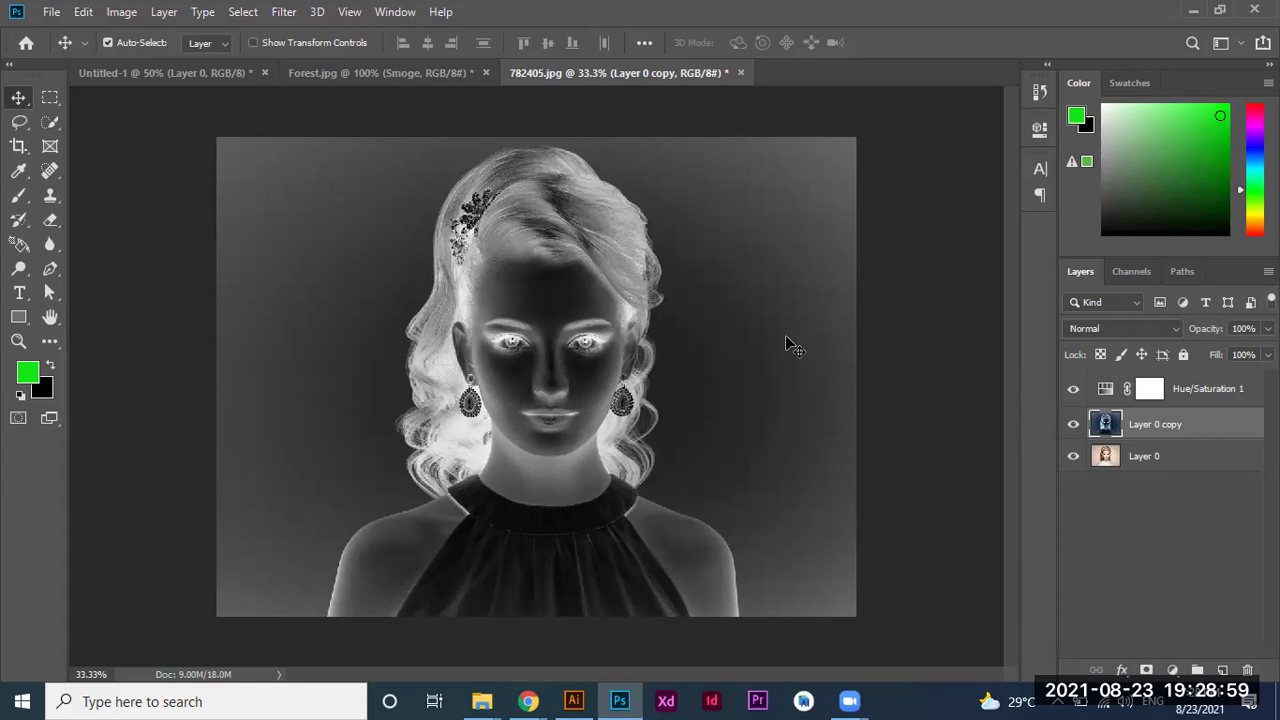
click(1140, 392)
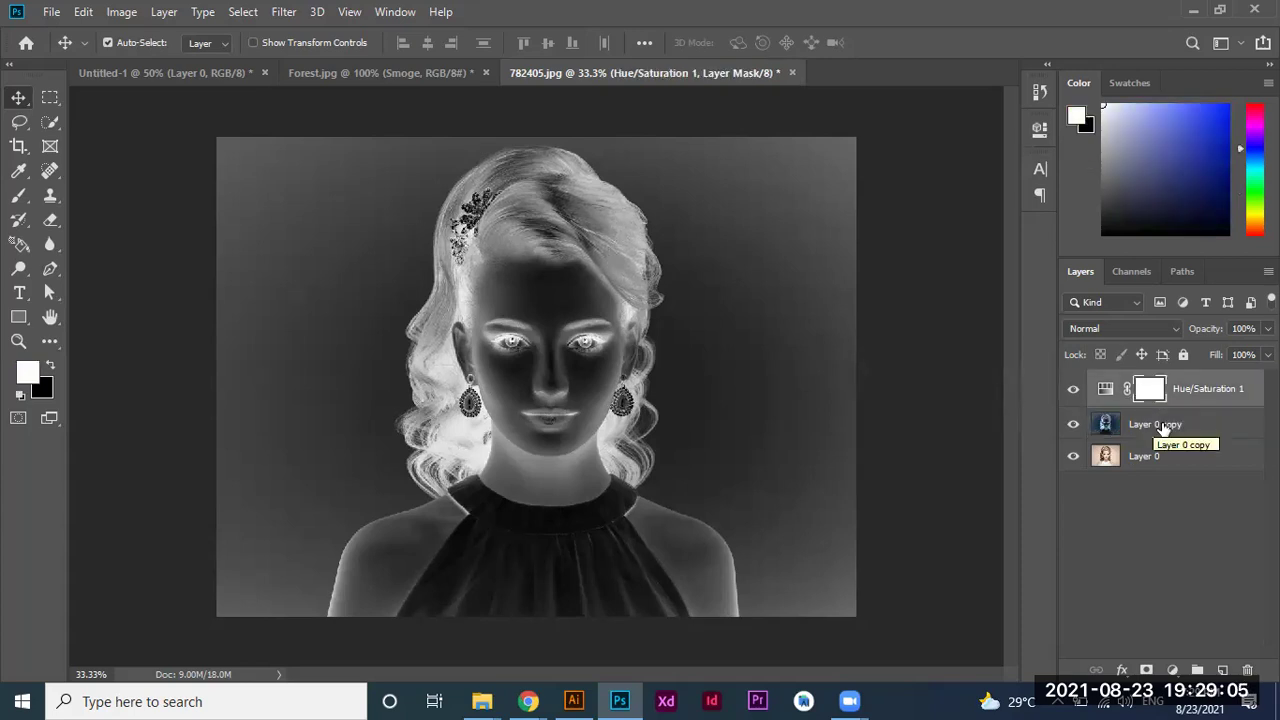
key(ctrl+z)
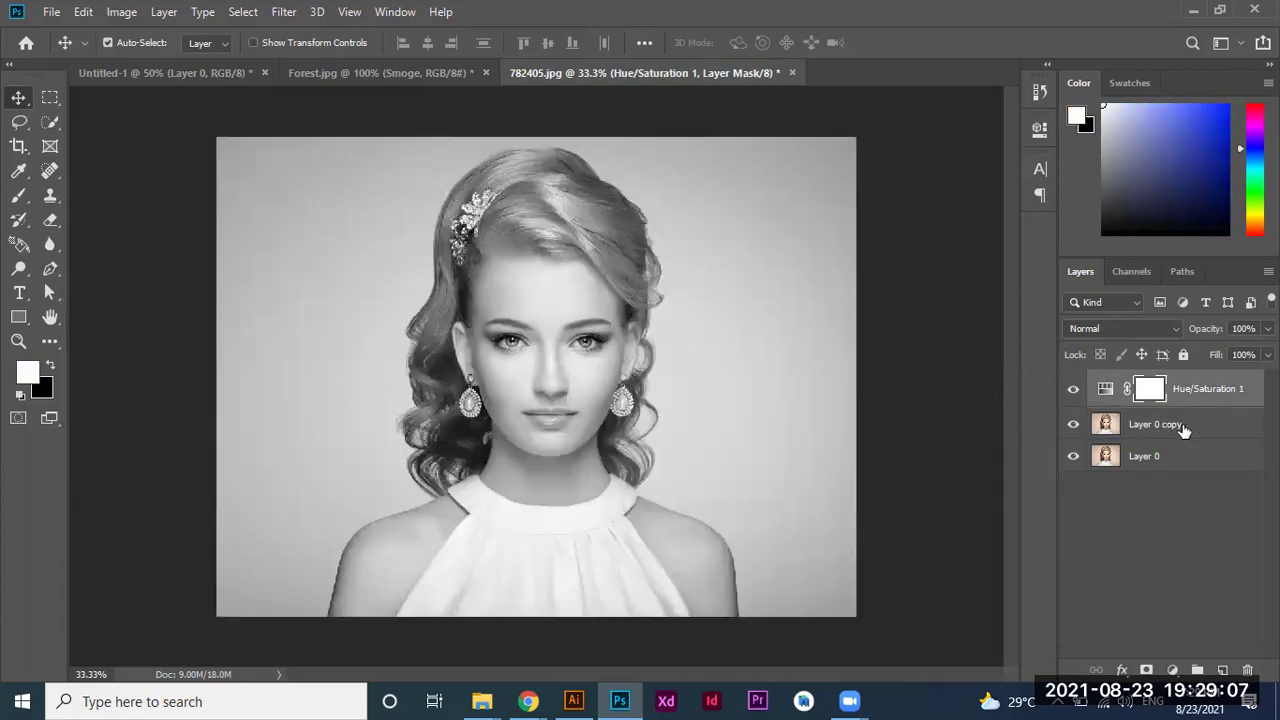
click(1184, 430)
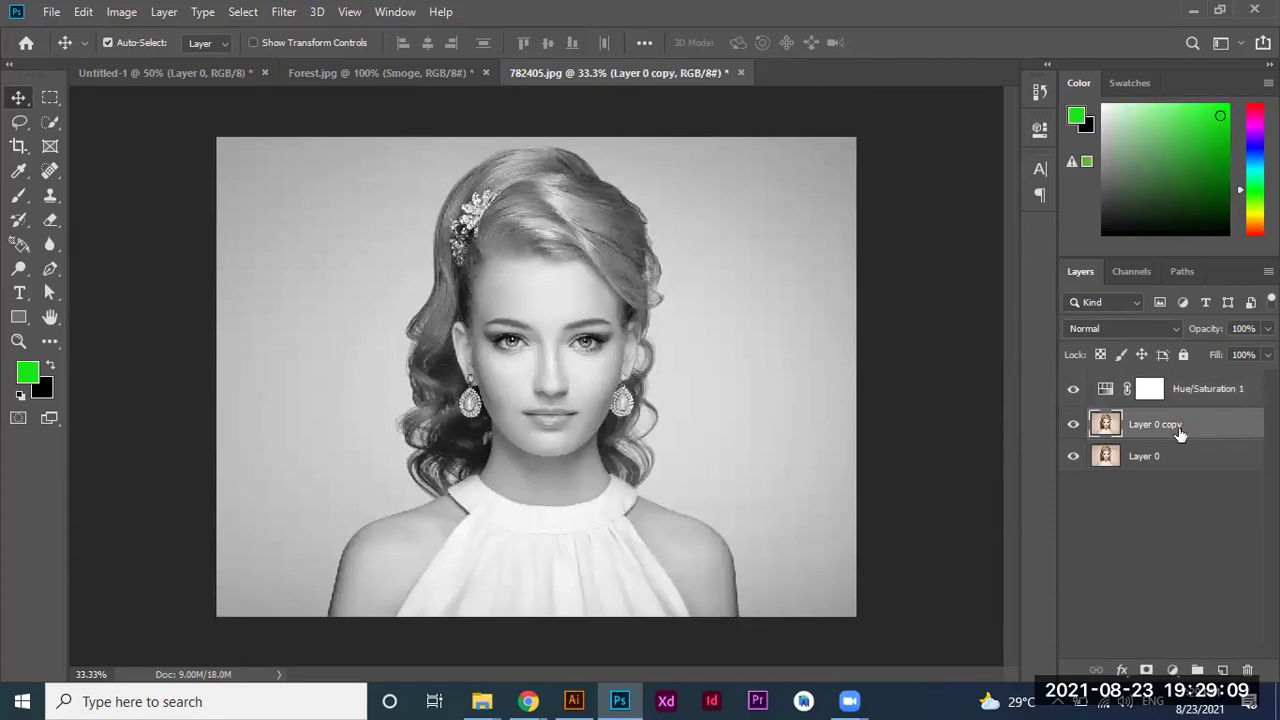
key(ctrl+i)
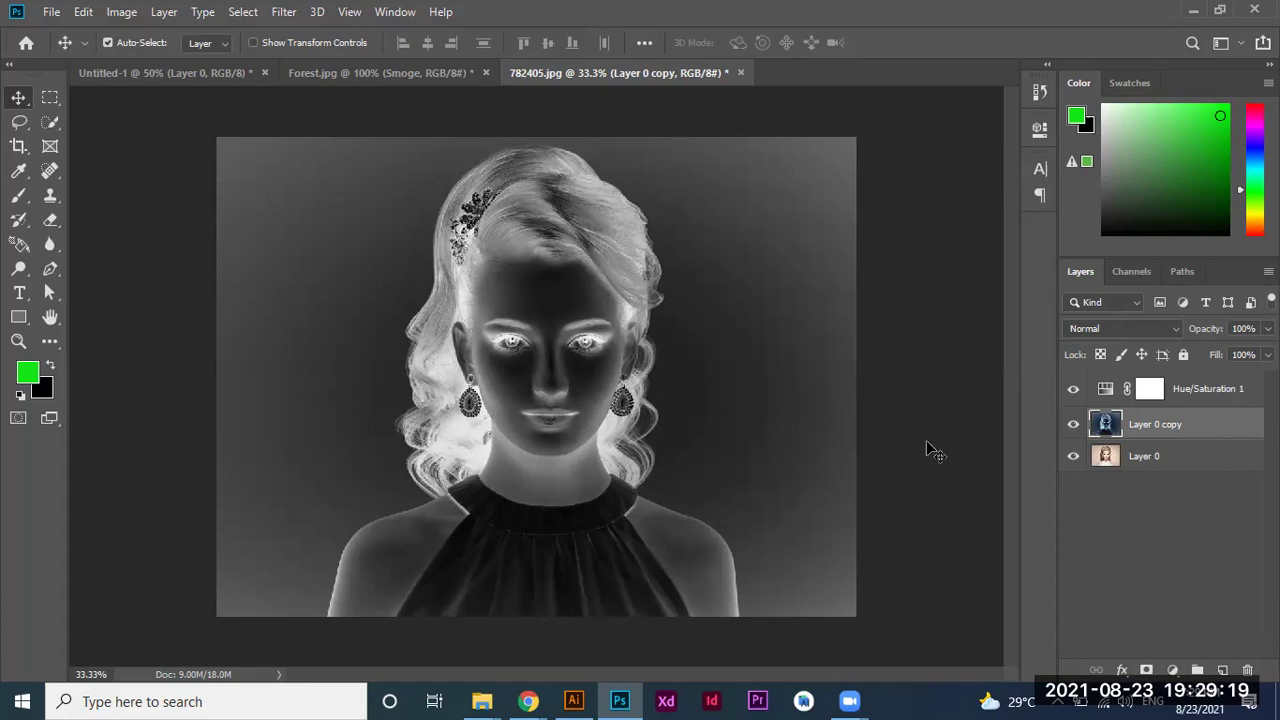
click(1172, 330)
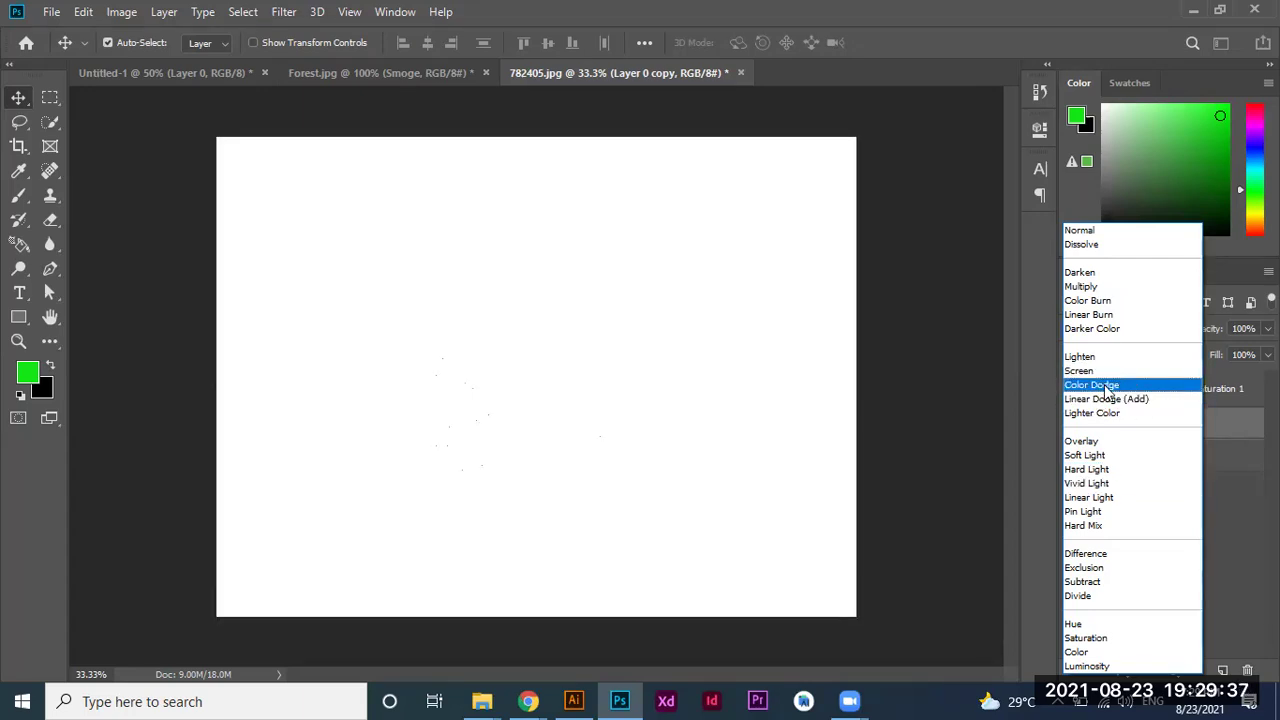
Set Layer 0 copy's blend mode to Color Dodge, leaving the canvas nearly white.
click(1107, 386)
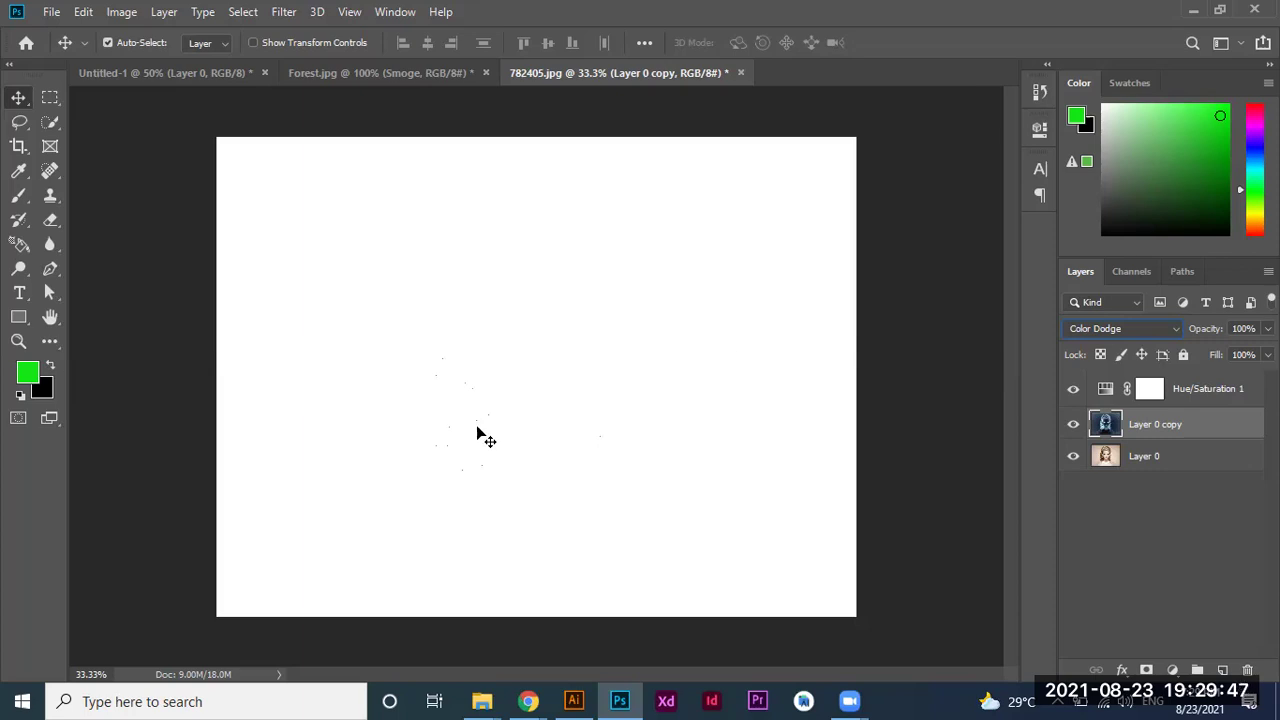
click(284, 12)
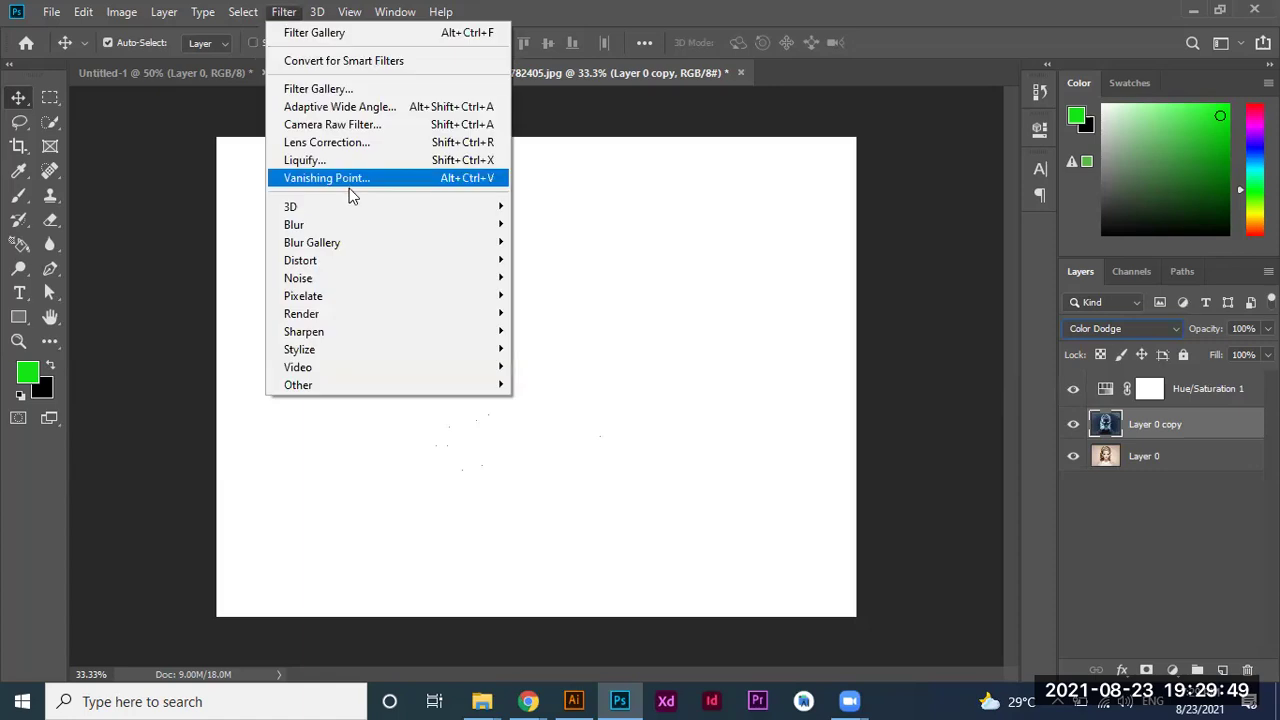
mouse_move(293, 224)
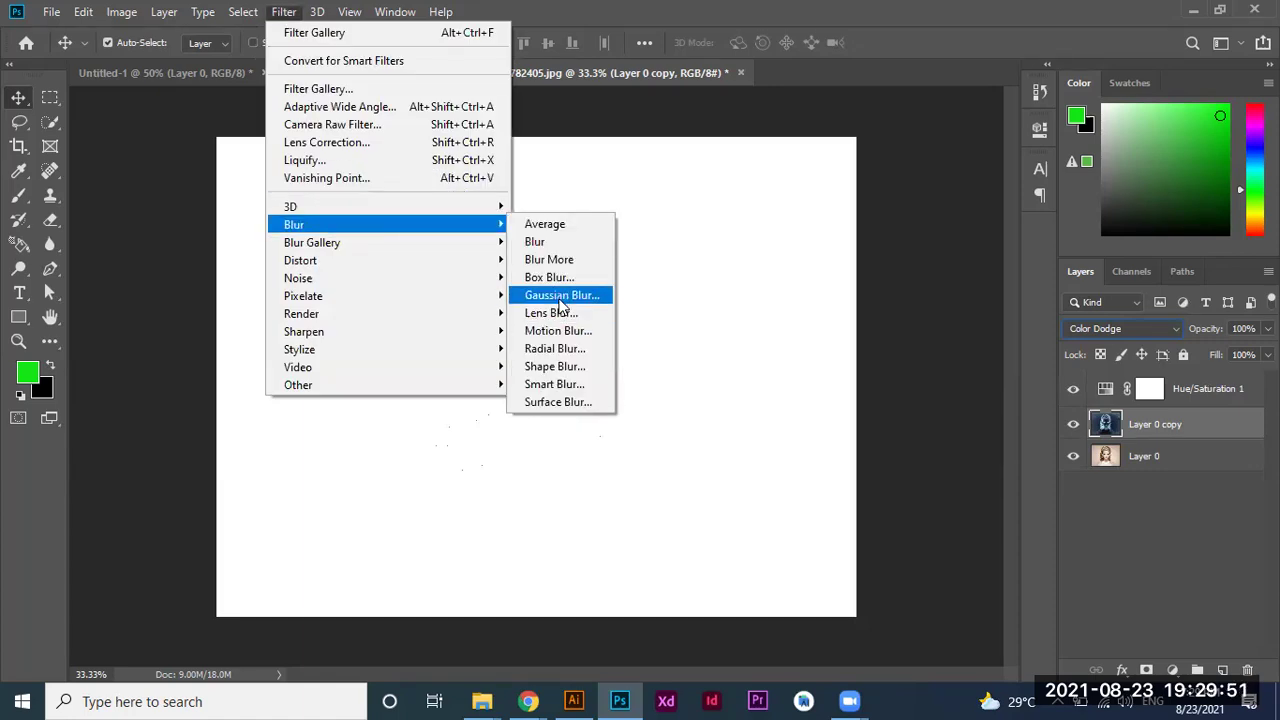
Apply a 33.2-pixel Gaussian Blur to the inverted Layer 0 copy.
click(561, 296)
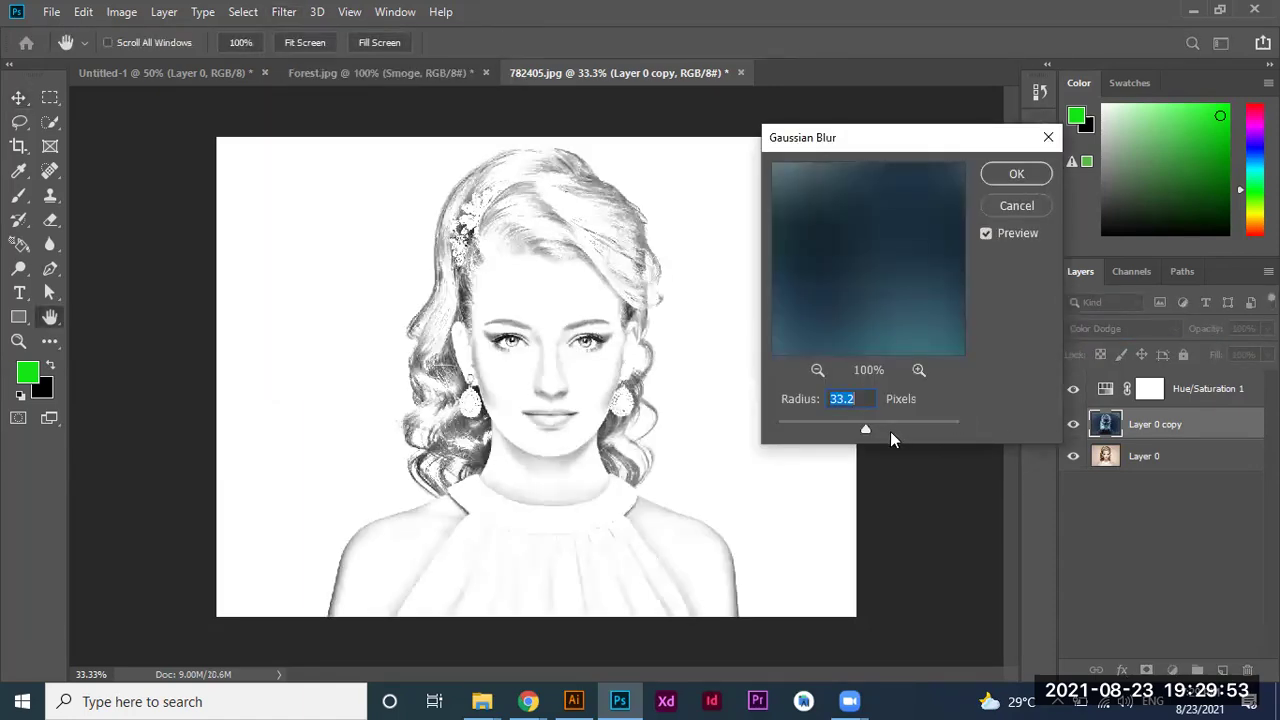
drag(865, 432, 814, 432)
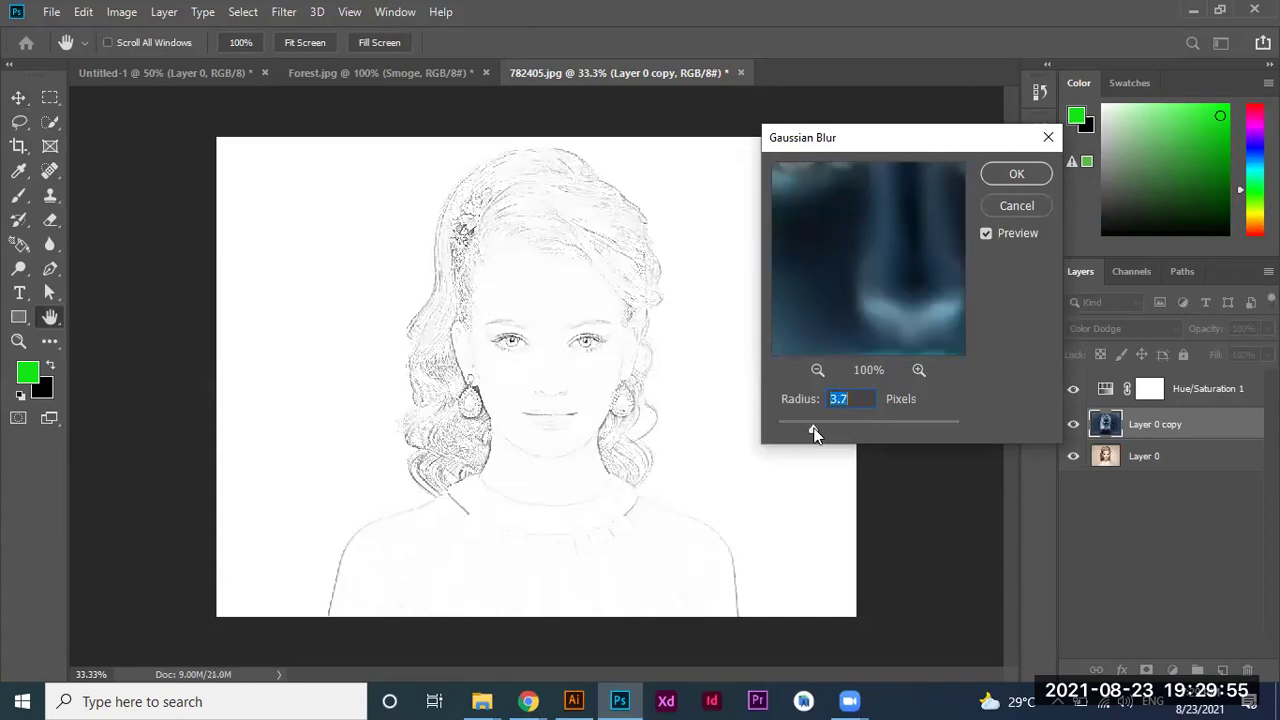
mouse_move(898, 424)
mouse_down()
mouse_move(909, 430)
mouse_move(821, 429)
mouse_up()
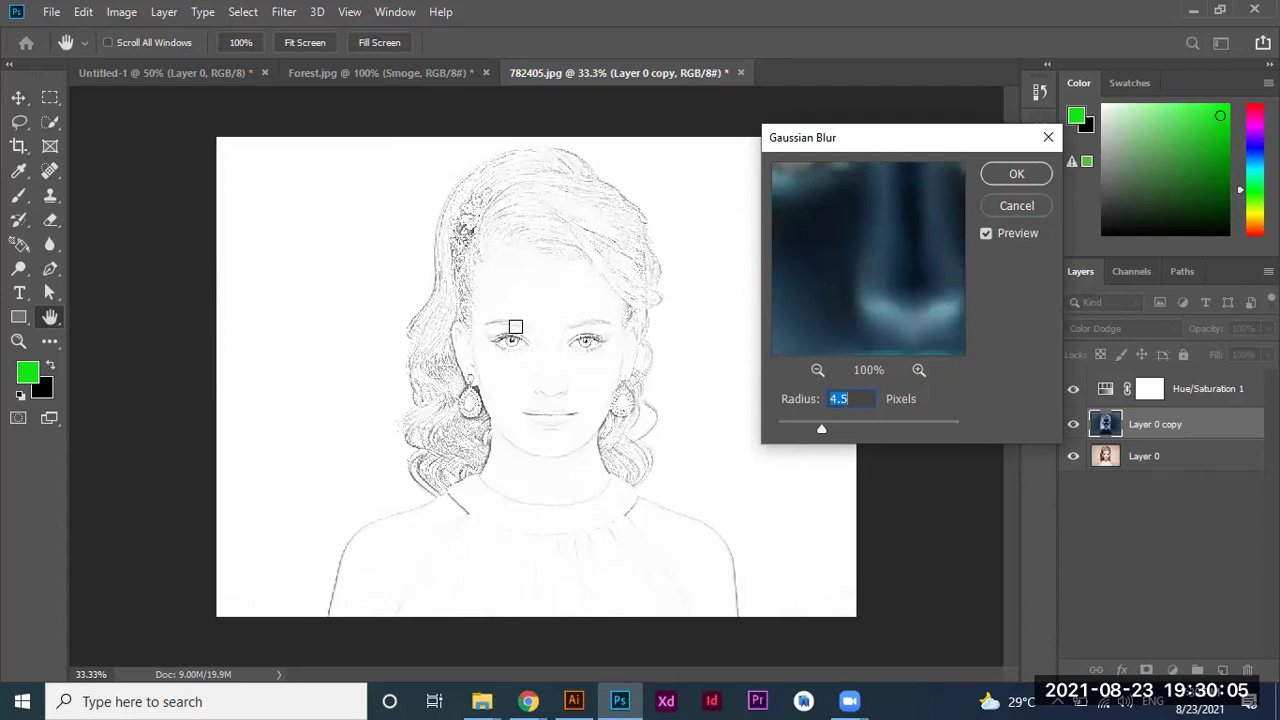
mouse_move(821, 428)
mouse_down()
mouse_move(909, 426)
mouse_move(858, 430)
mouse_up()
click(821, 425)
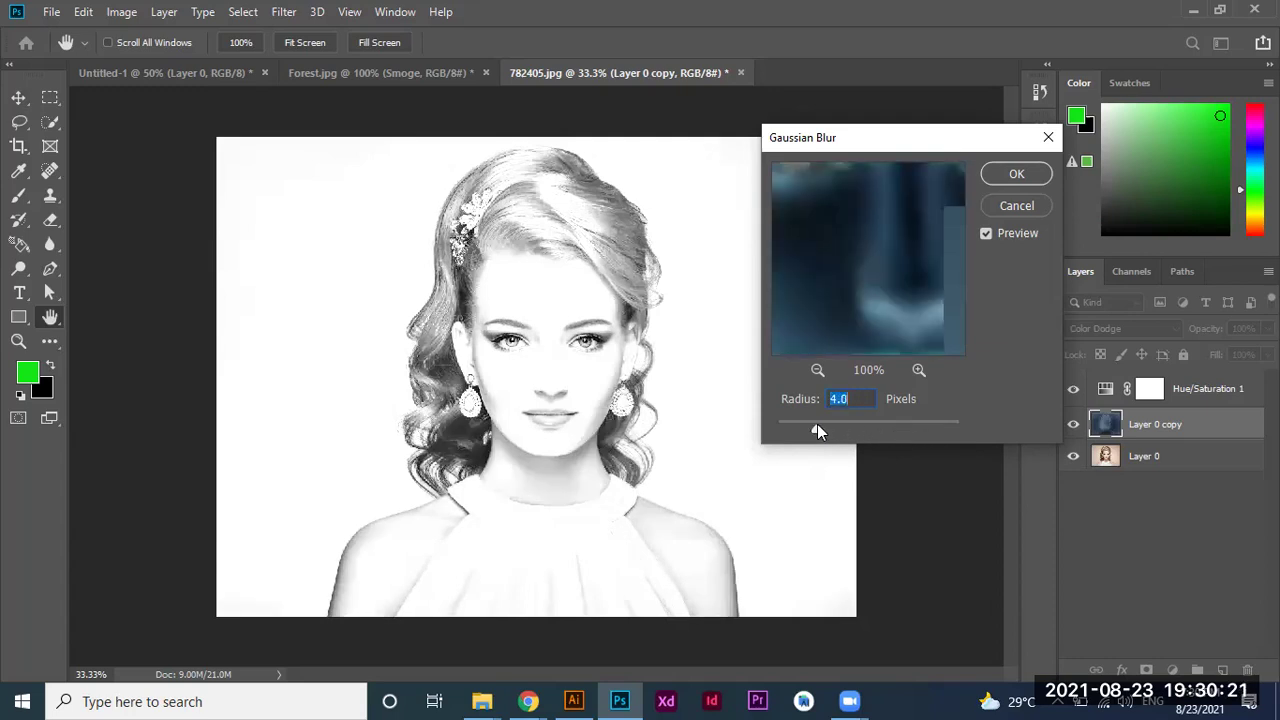
click(834, 428)
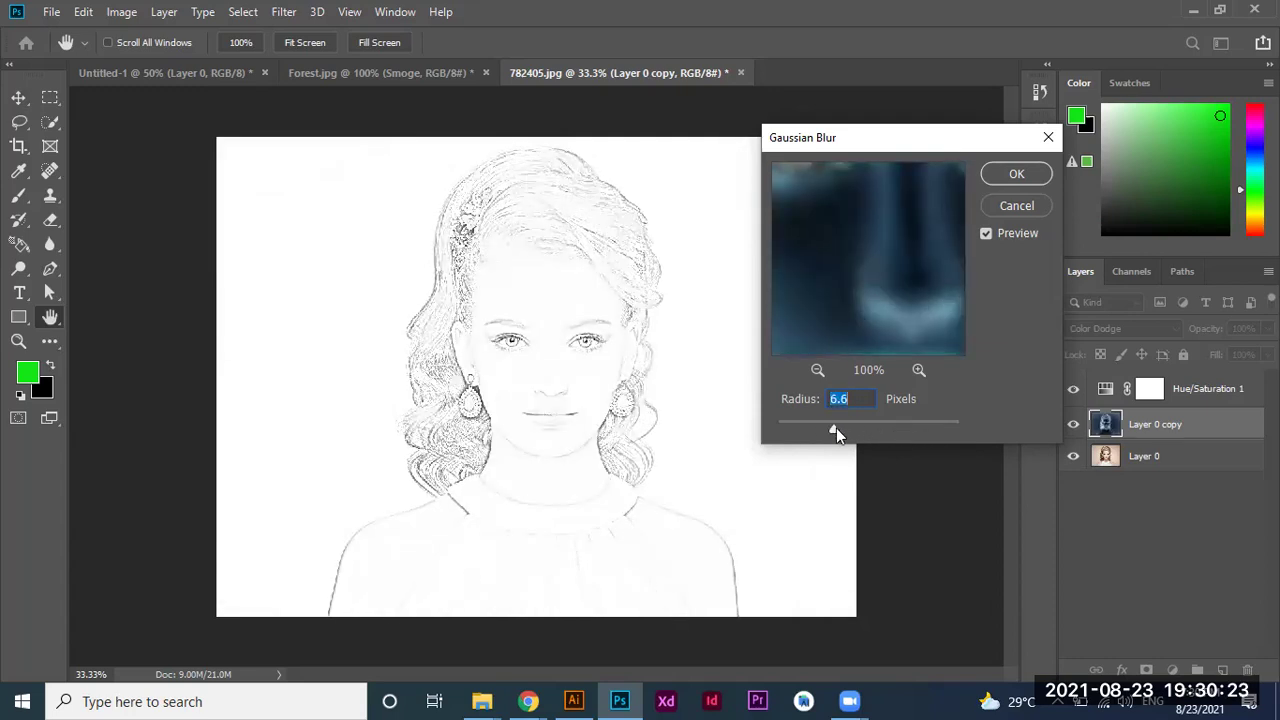
click(858, 429)
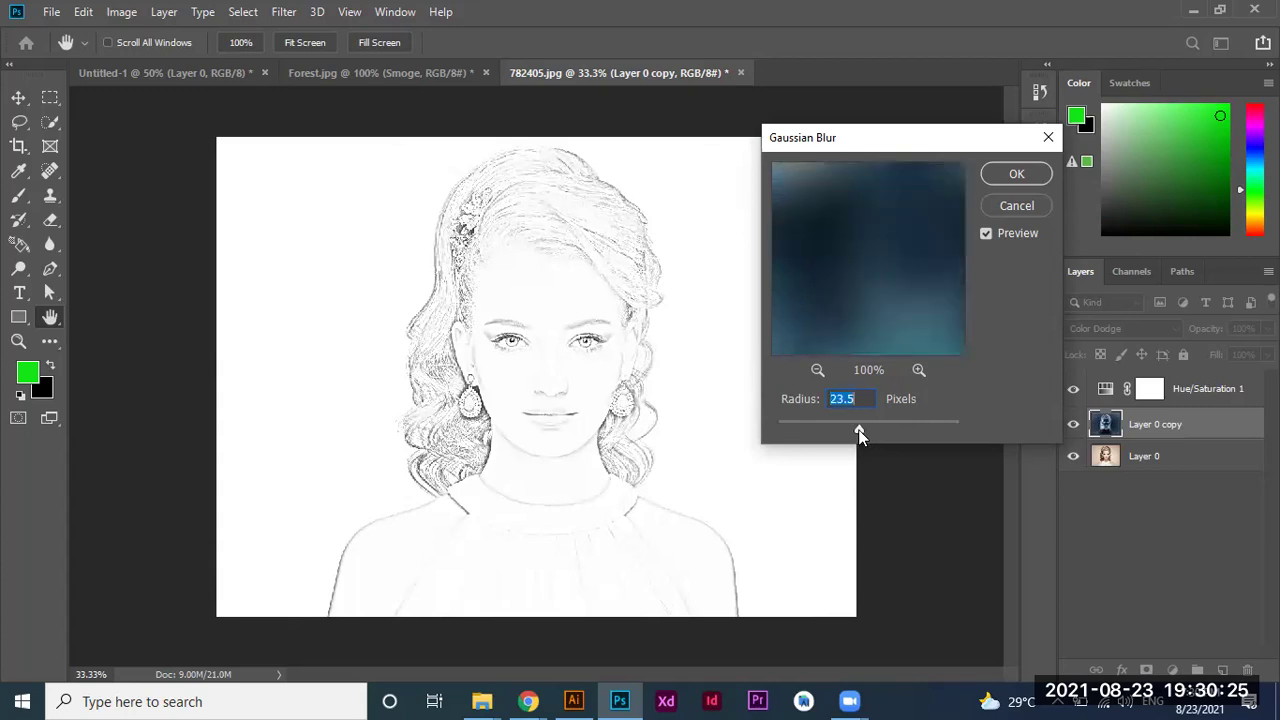
drag(862, 429, 864, 429)
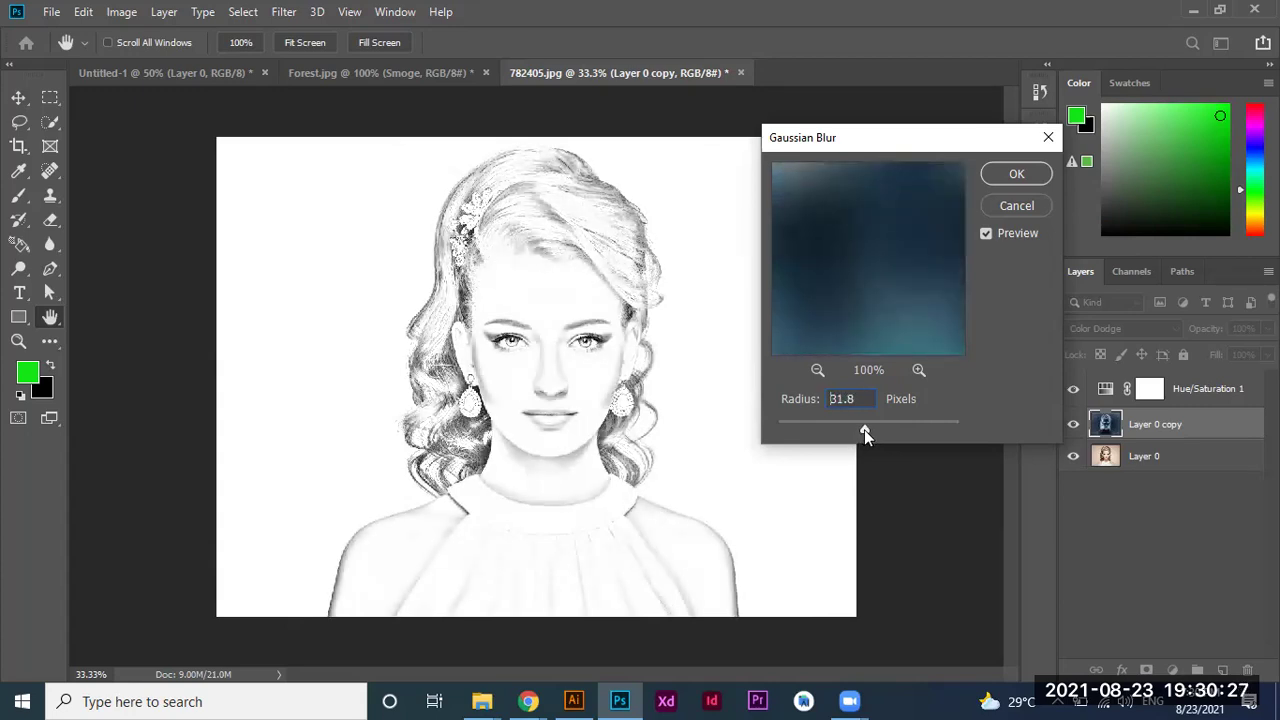
click(866, 430)
drag(868, 430, 866, 430)
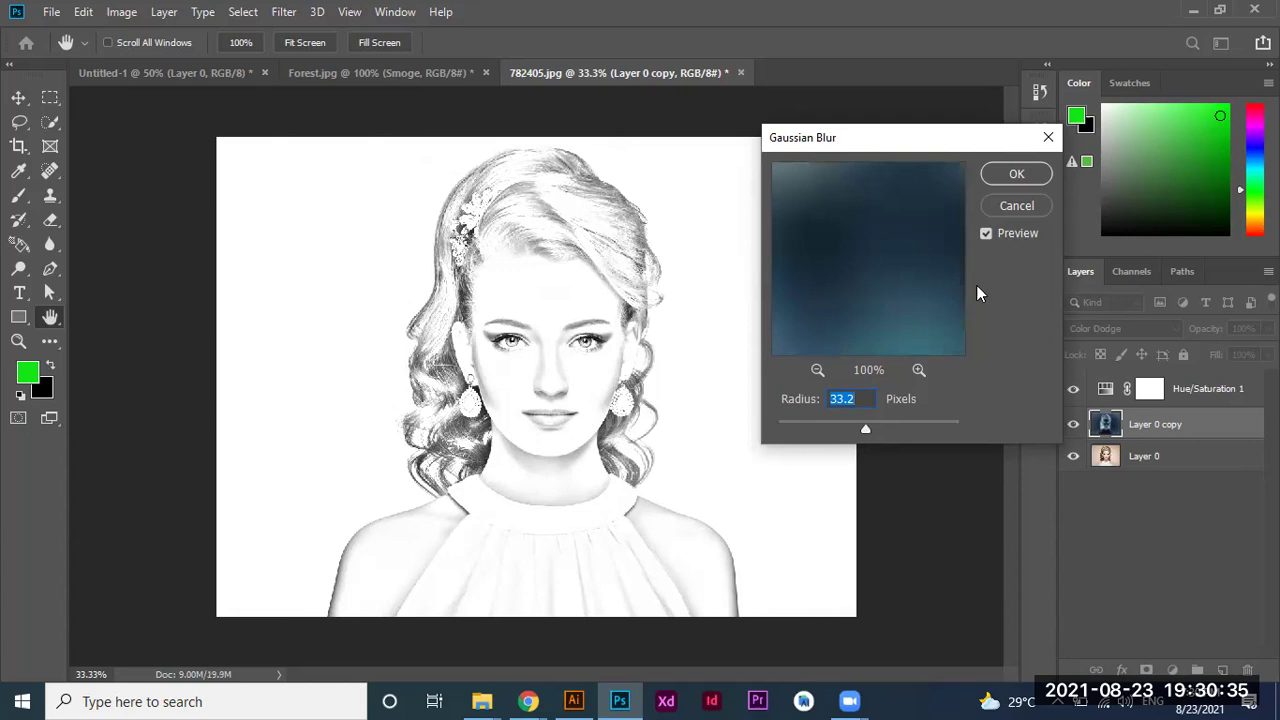
click(1014, 176)
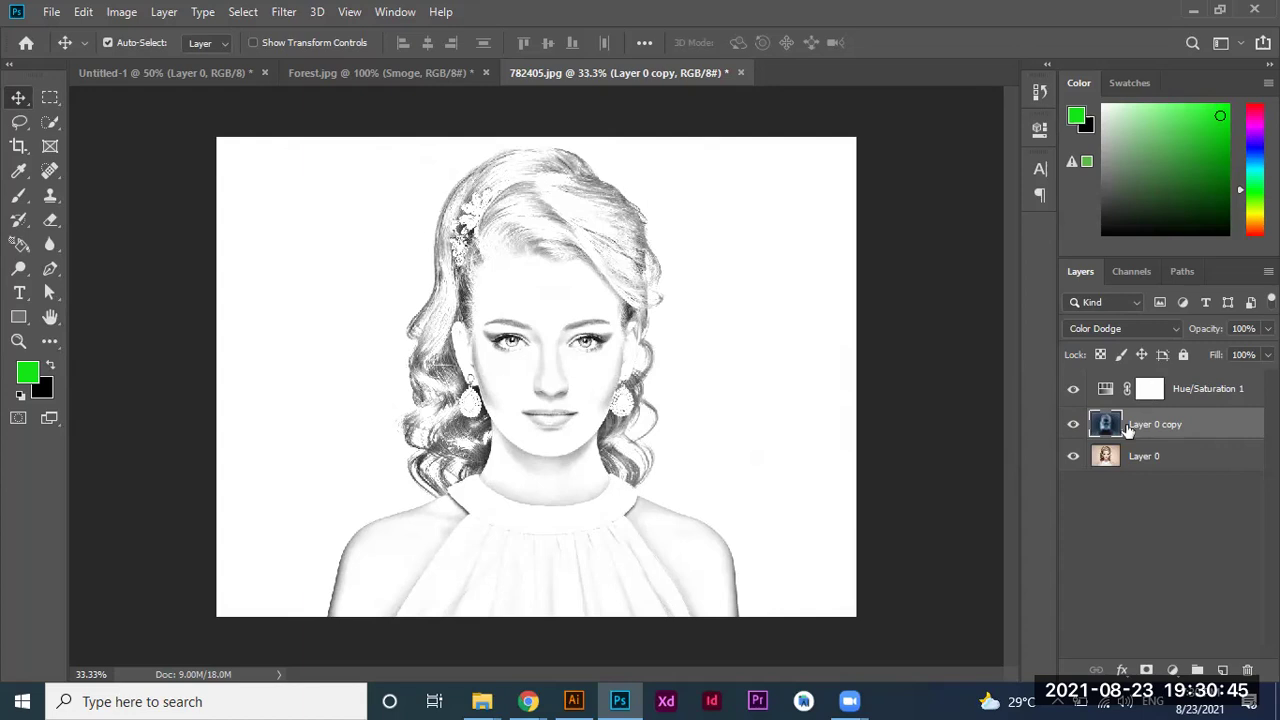
Add a Brightness/Contrast adjustment layer with Brightness -9 and Contrast 11.
click(1172, 670)
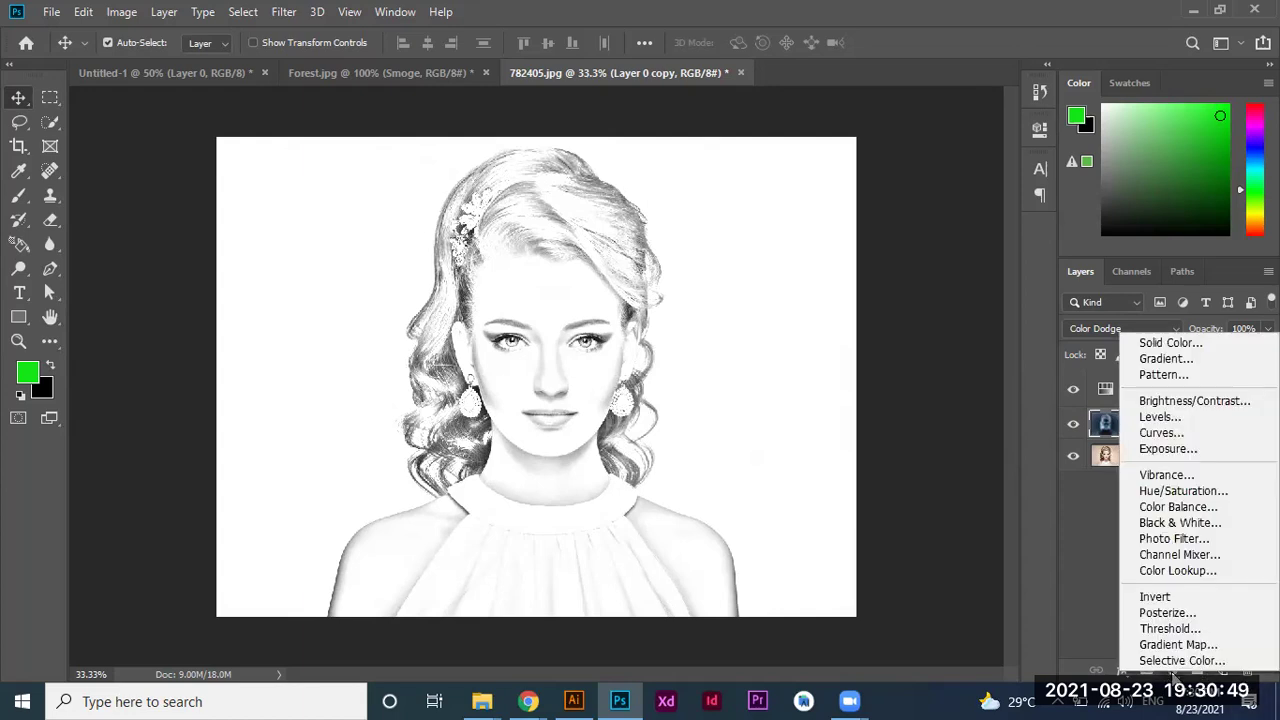
click(1178, 401)
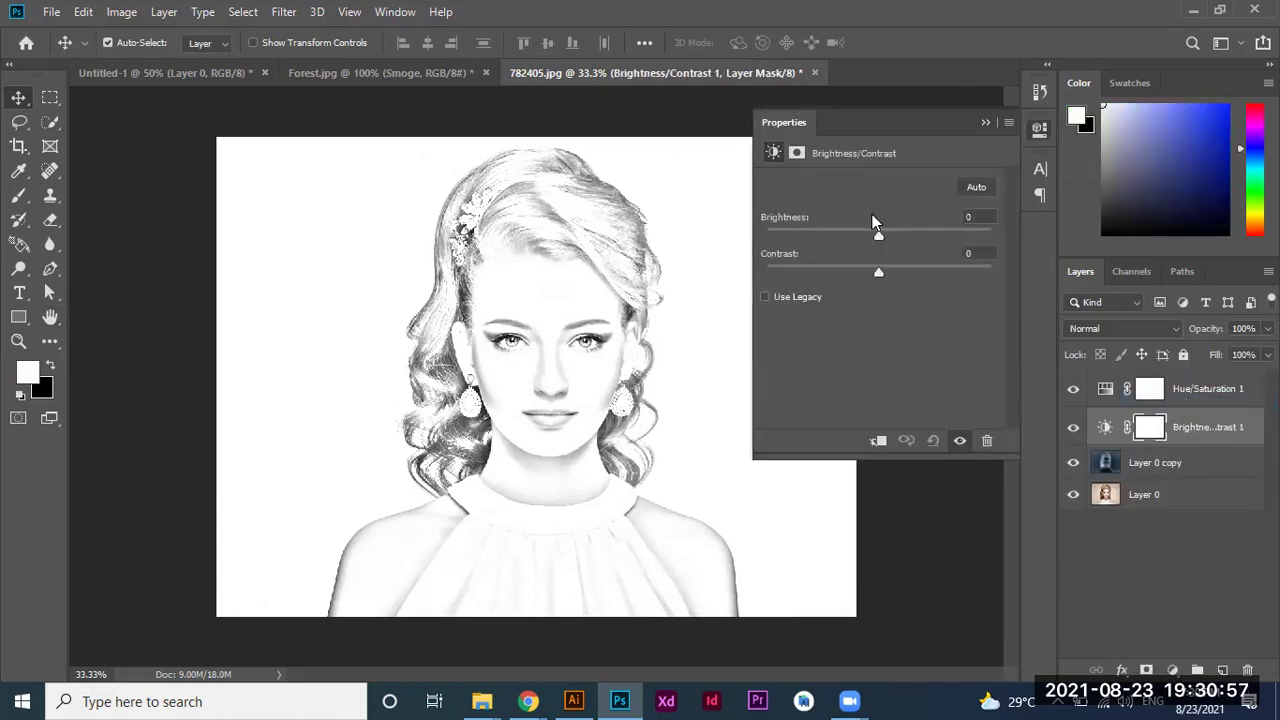
drag(877, 234, 871, 238)
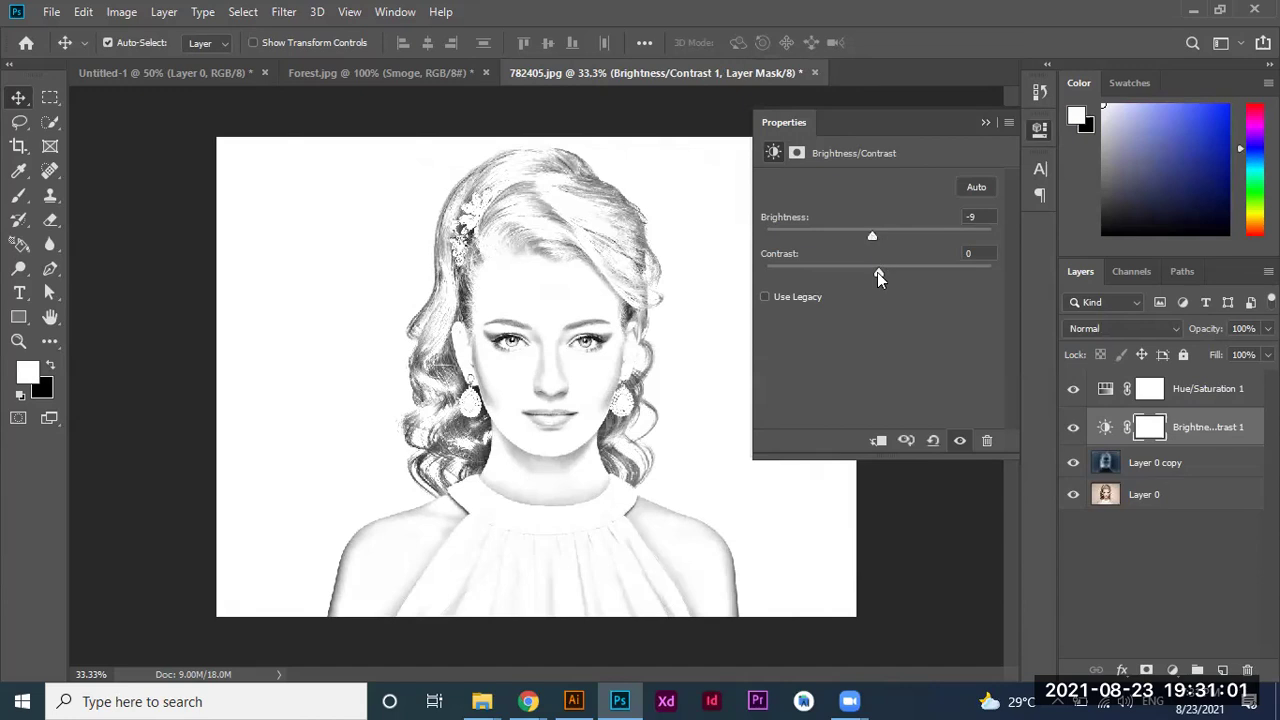
drag(885, 272, 890, 272)
click(986, 123)
click(1172, 671)
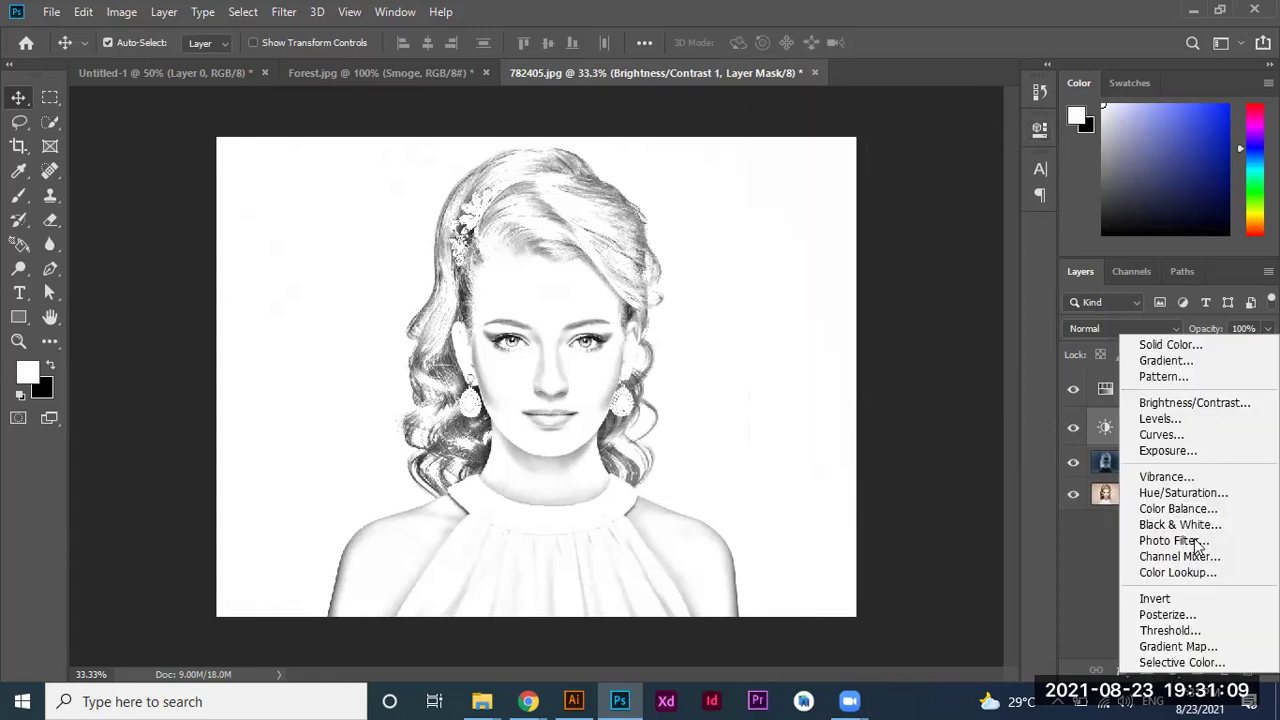
Add a Levels adjustment layer with input levels 0, 0.50 and 249.
double_click(1175, 427)
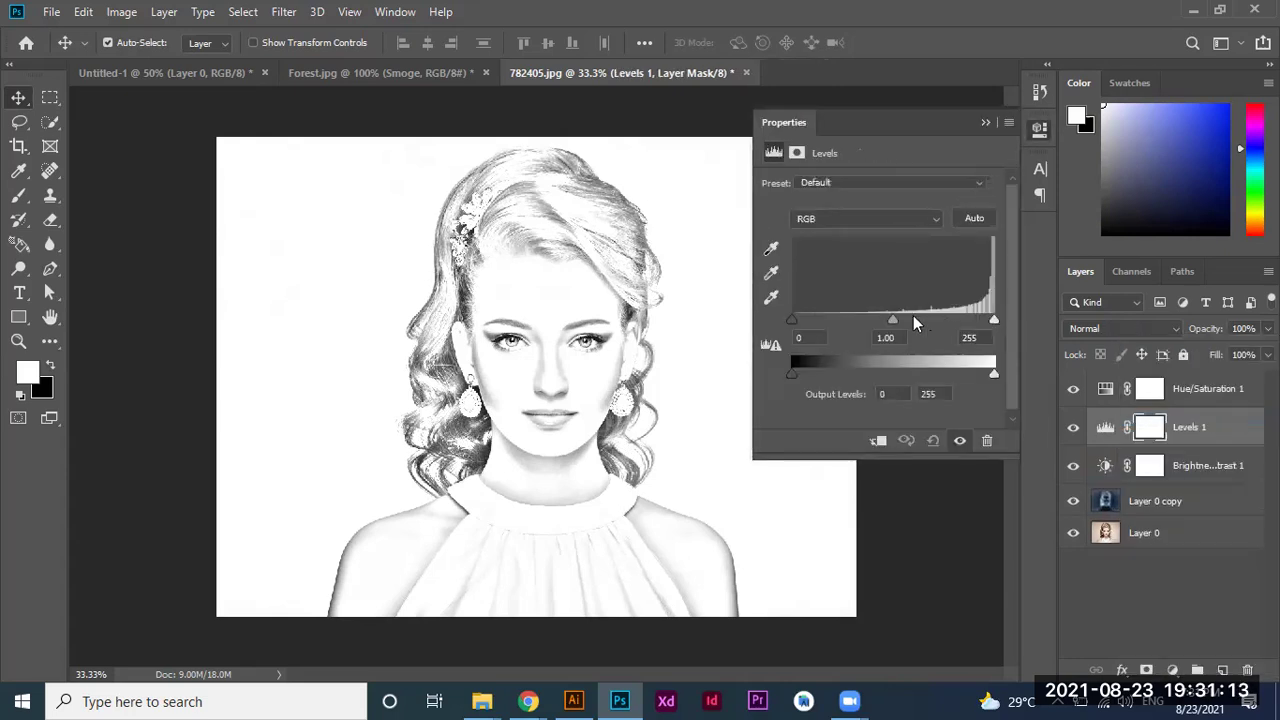
drag(791, 321, 823, 321)
drag(891, 321, 899, 321)
drag(992, 320, 989, 320)
mouse_move(892, 317)
mouse_down()
mouse_move(851, 298)
mouse_move(946, 313)
mouse_move(918, 318)
mouse_up()
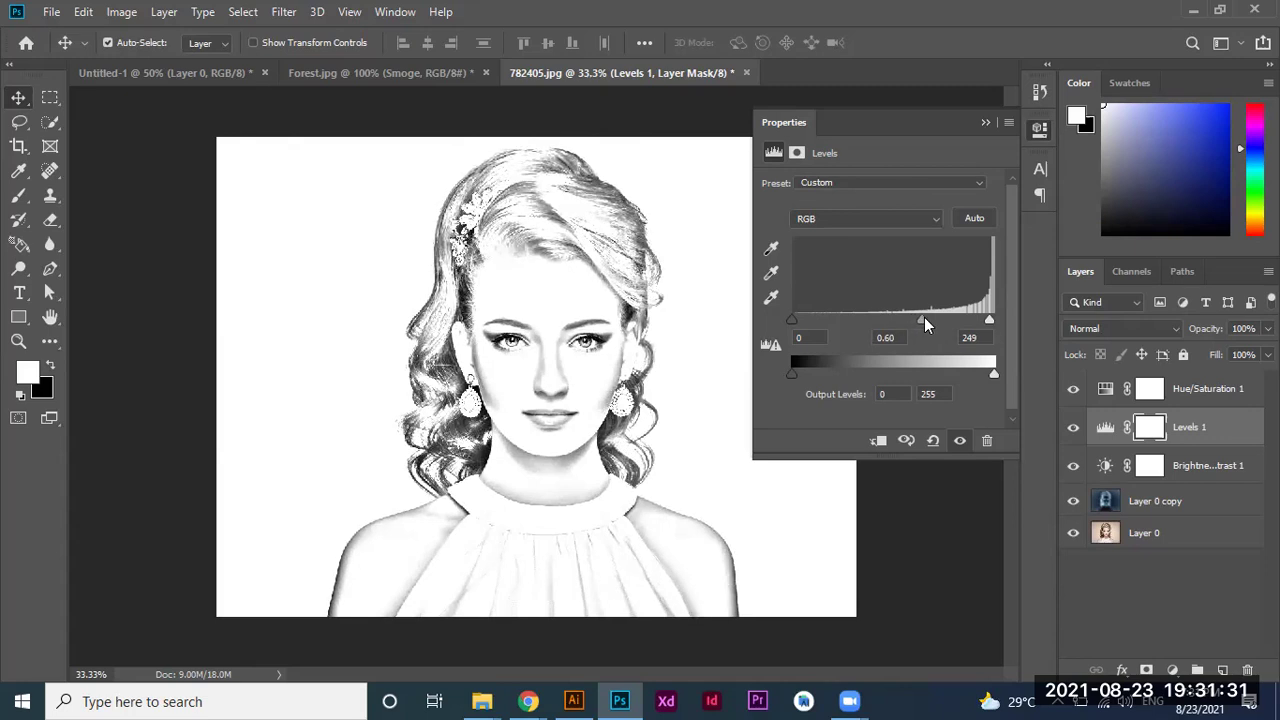
drag(924, 317, 930, 315)
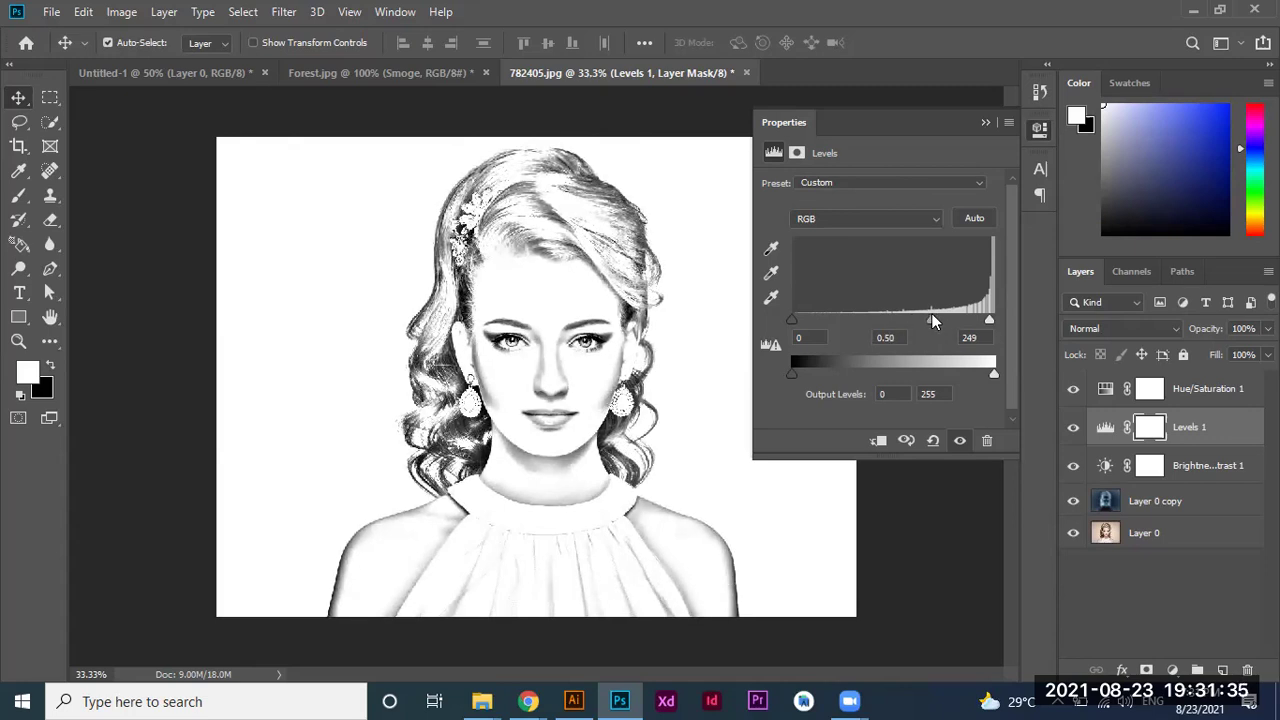
click(985, 121)
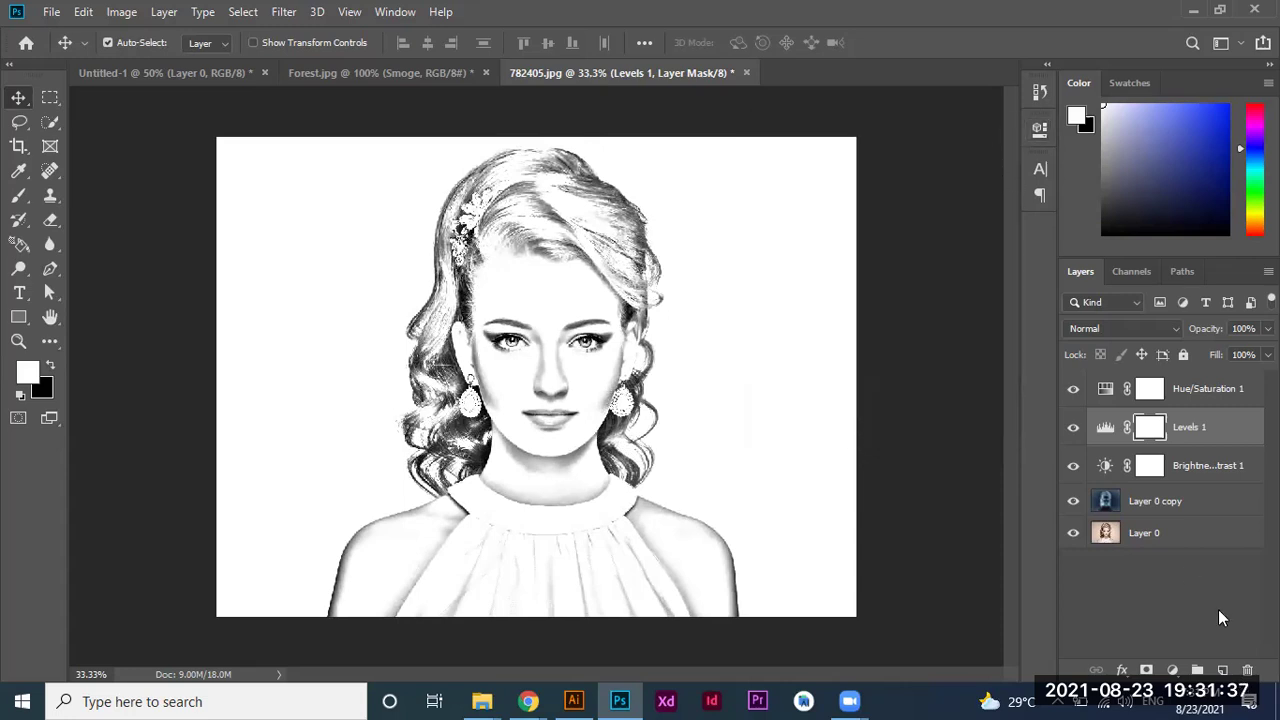
Add a Curves 1 adjustment layer with the black point dragged right.
click(1173, 672)
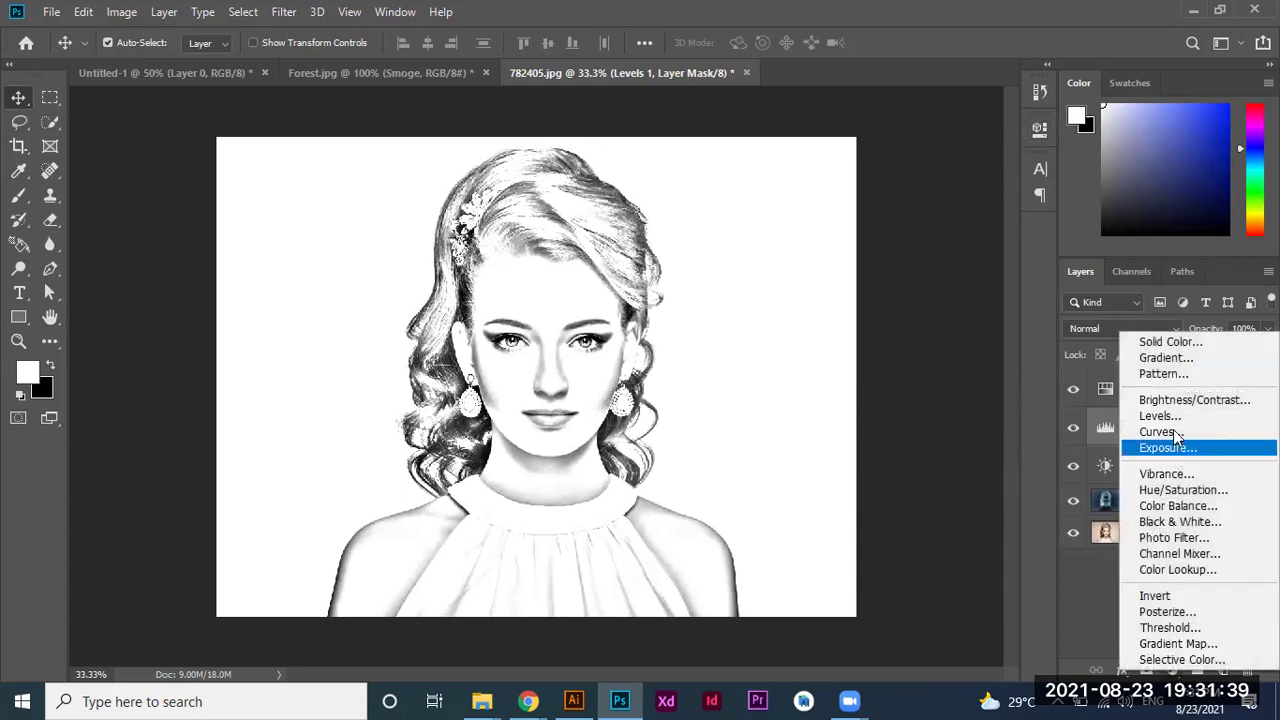
click(1173, 429)
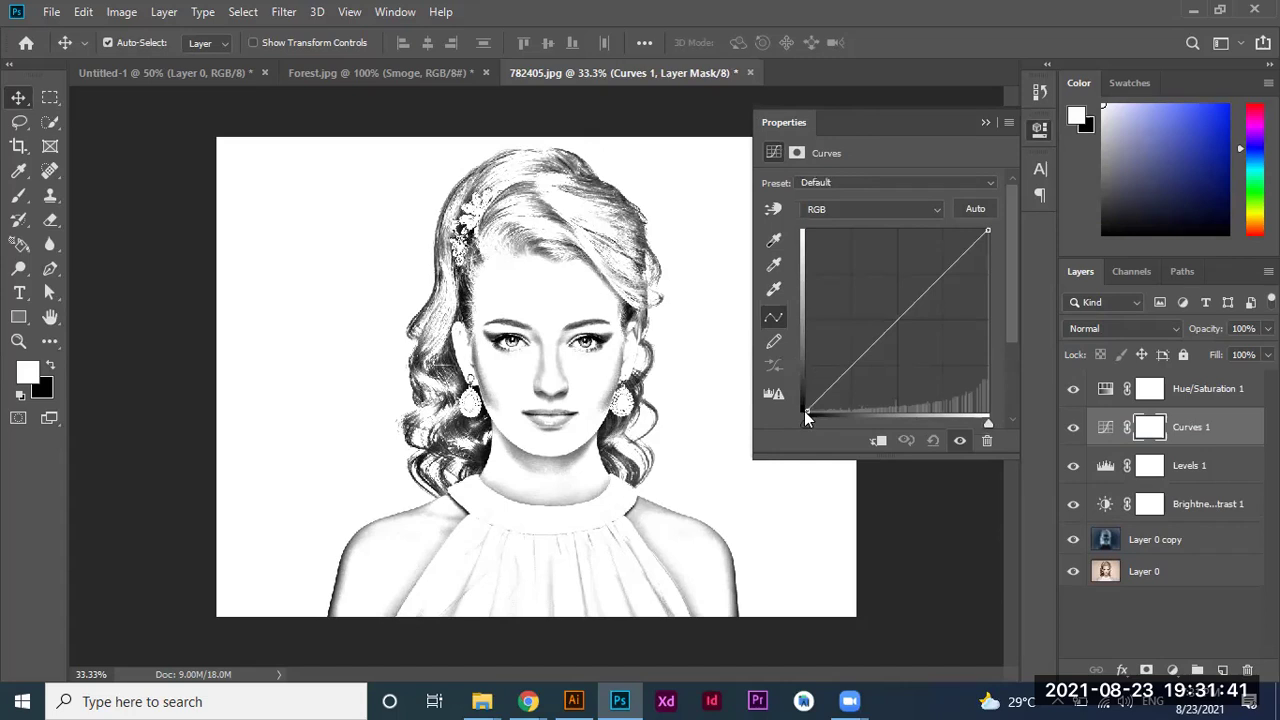
drag(807, 411, 852, 403)
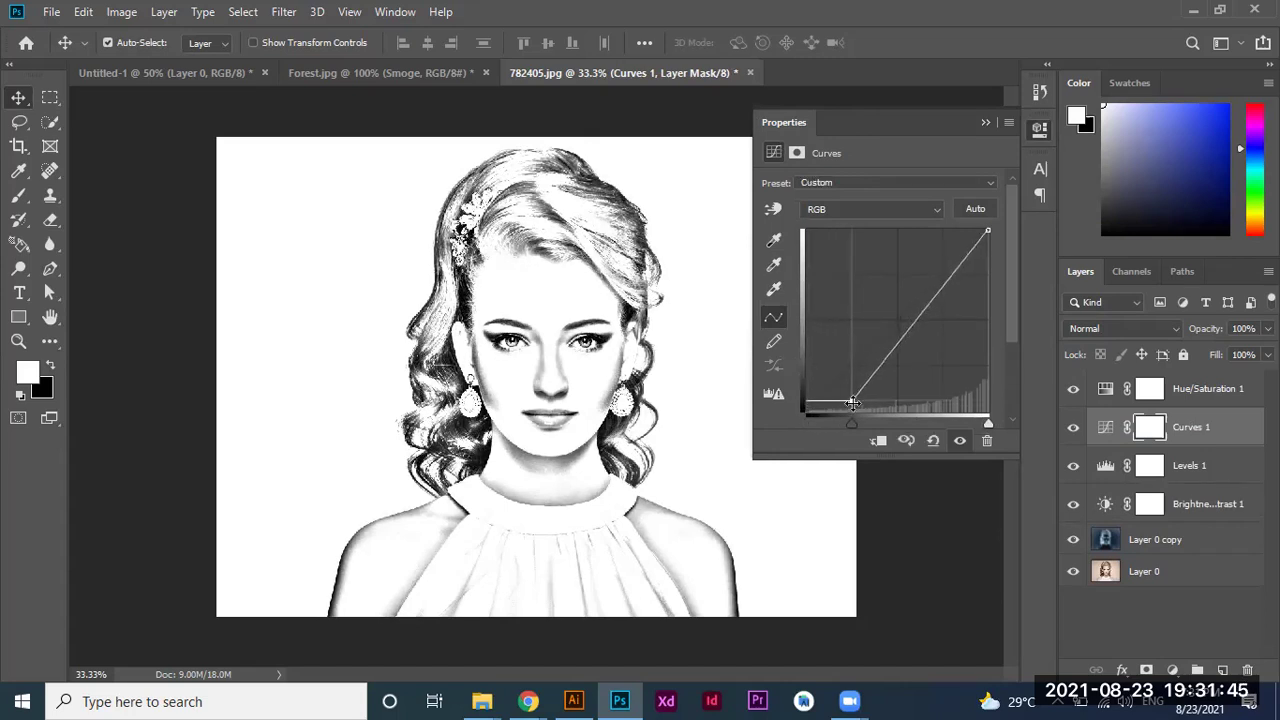
click(985, 122)
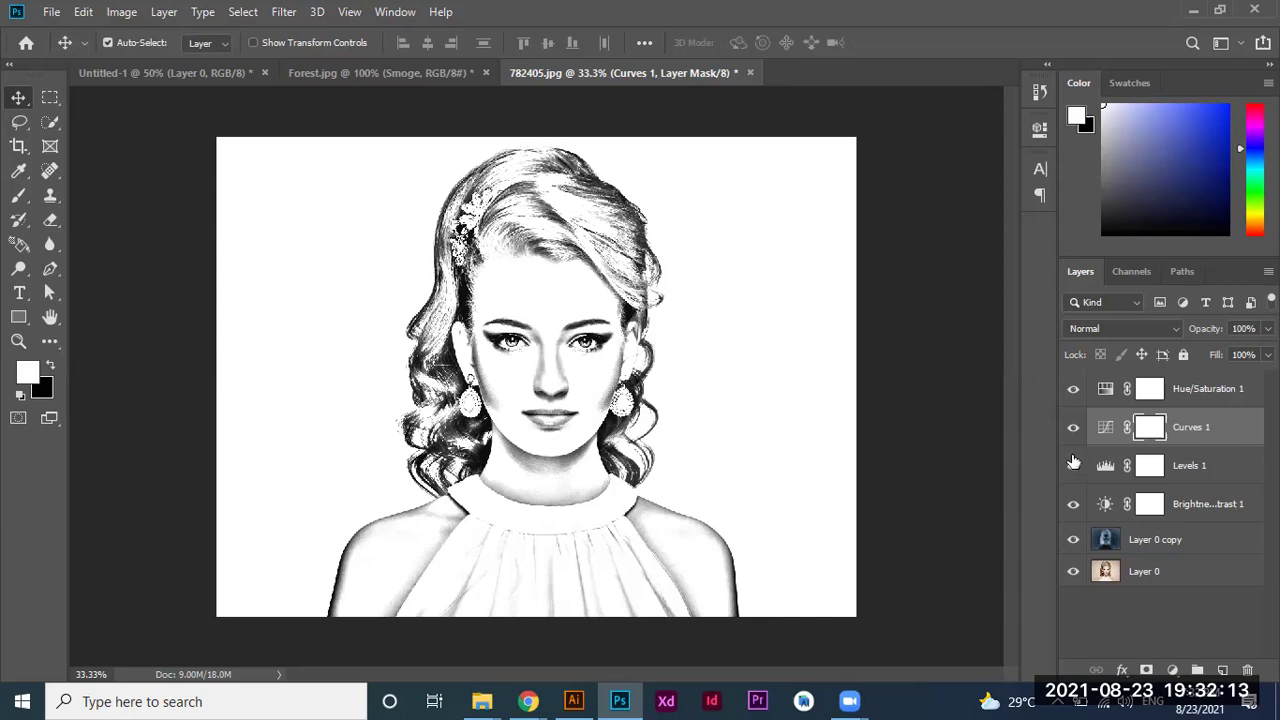
click(1180, 518)
click(1184, 545)
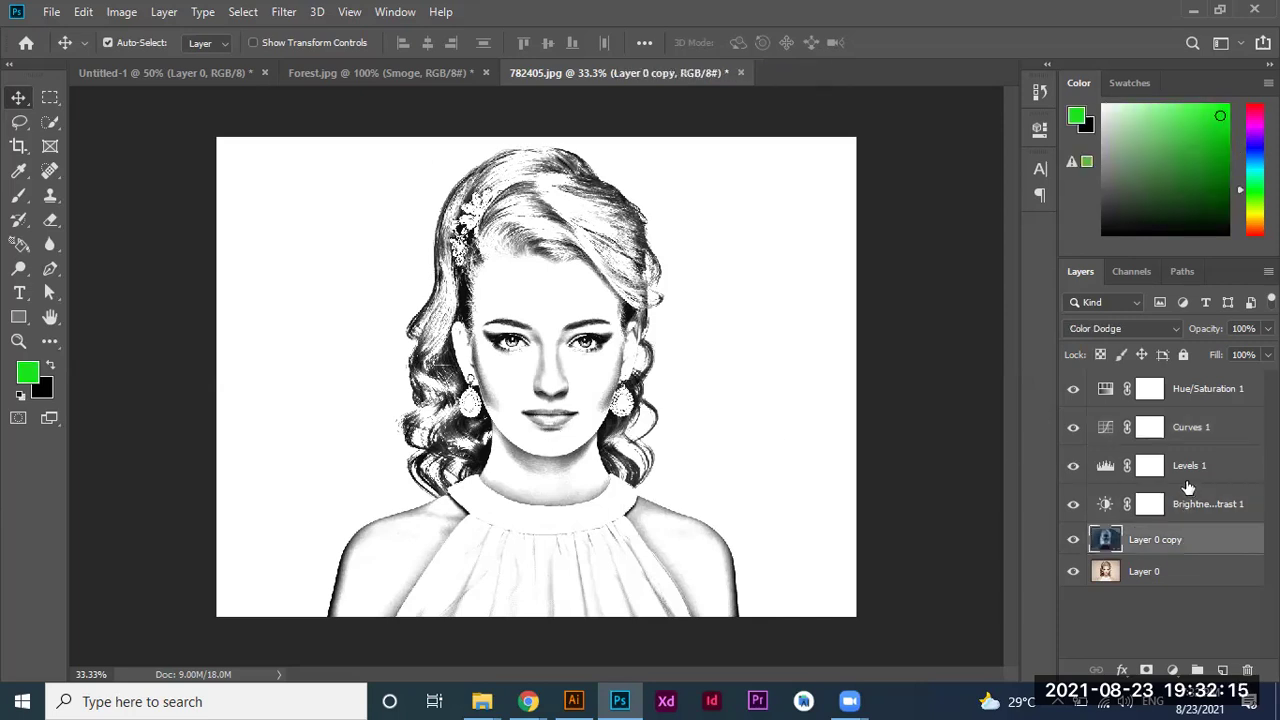
click(1186, 503)
click(1187, 476)
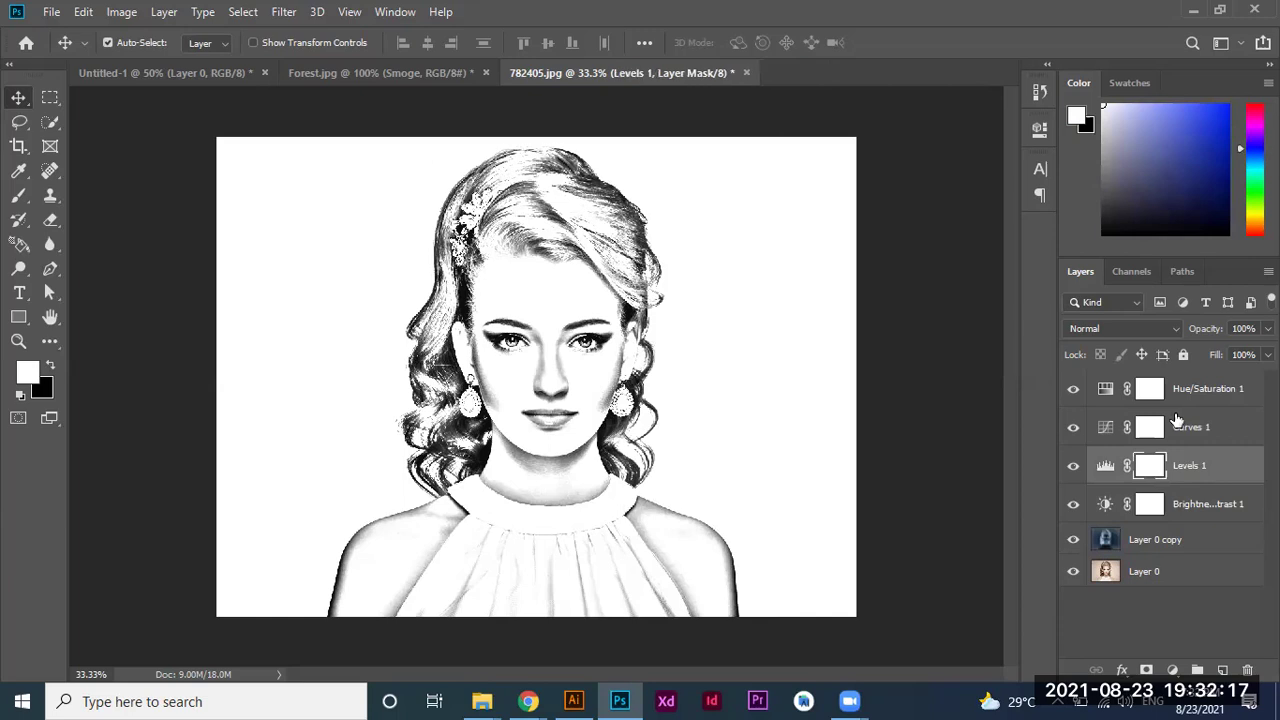
click(1180, 428)
click(1178, 400)
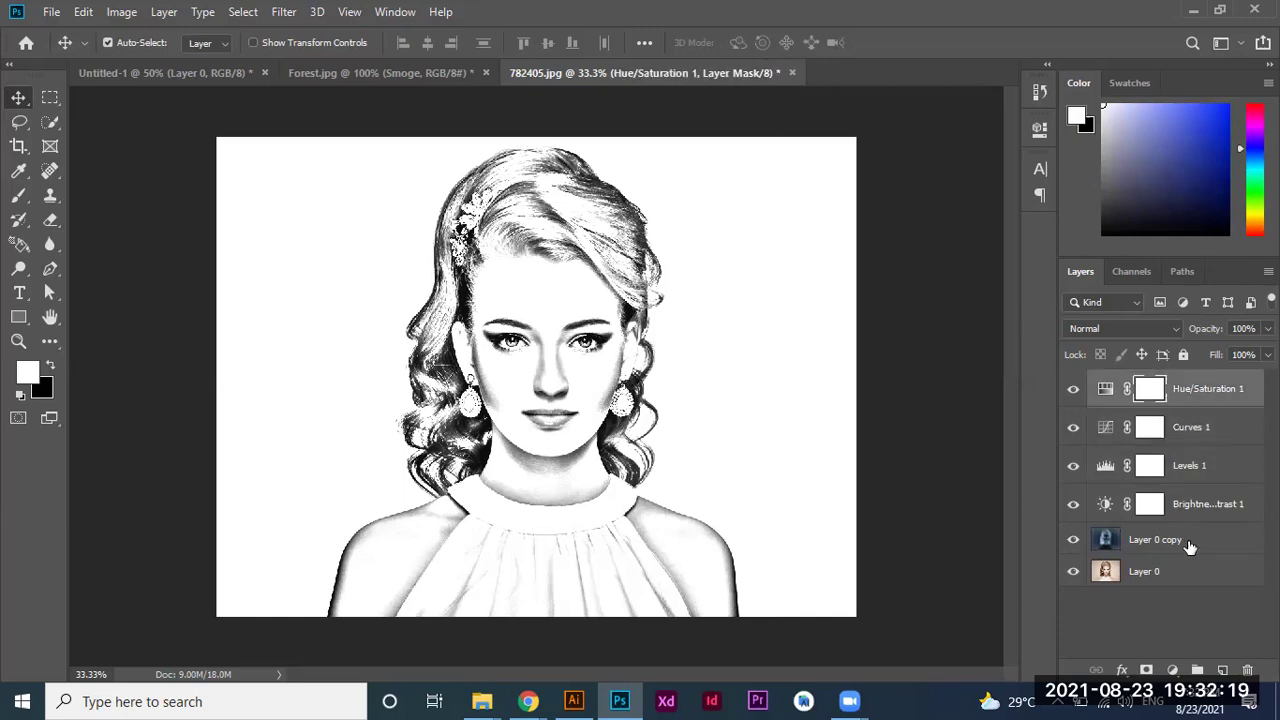
click(1189, 546)
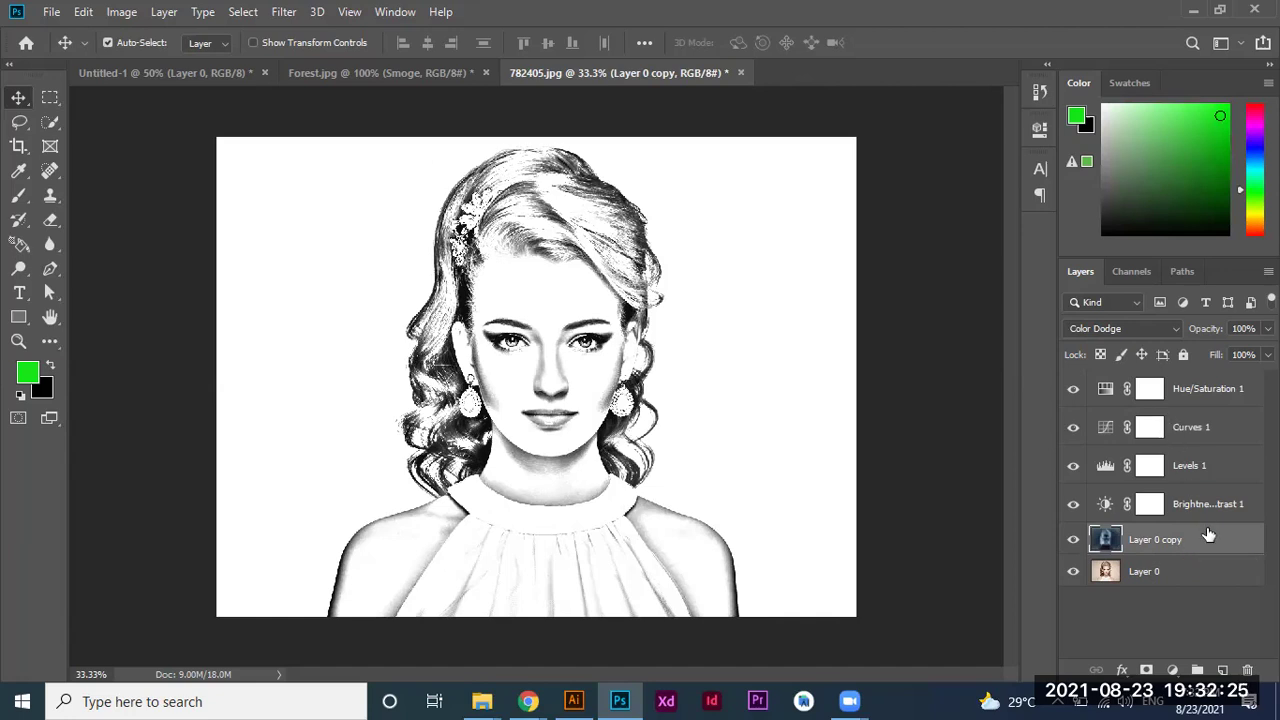
click(1150, 392)
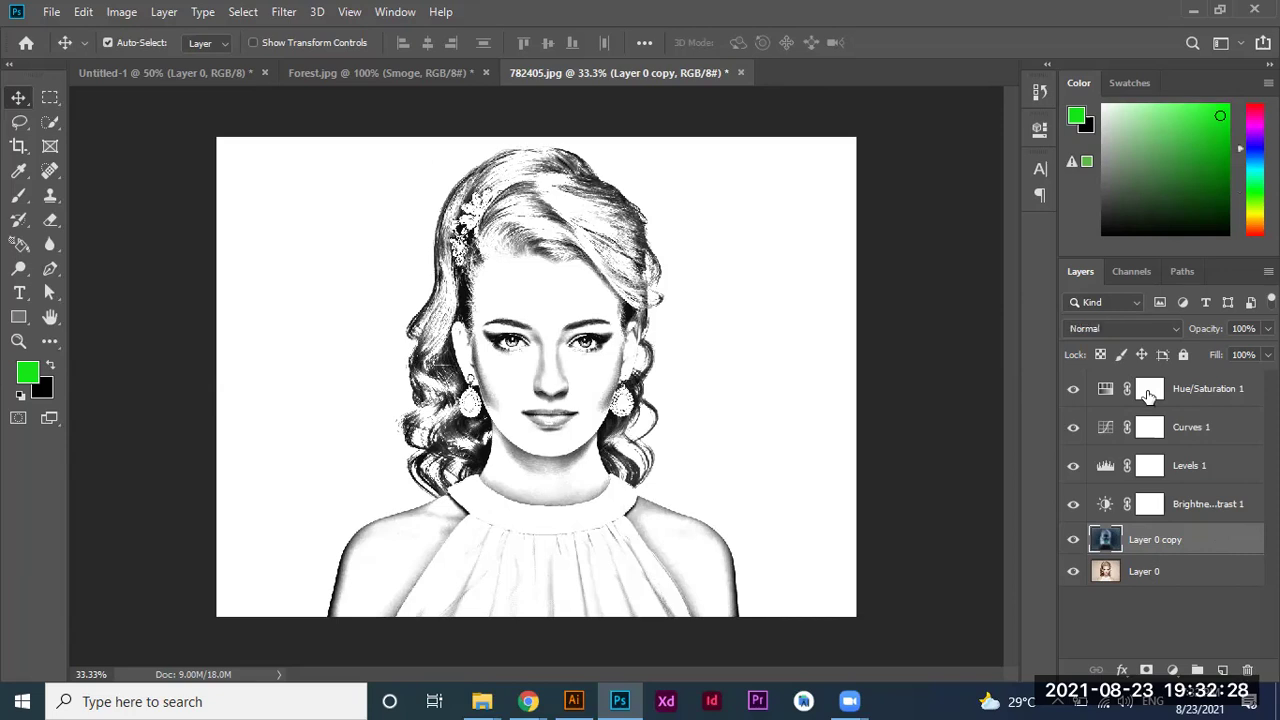
click(1229, 386)
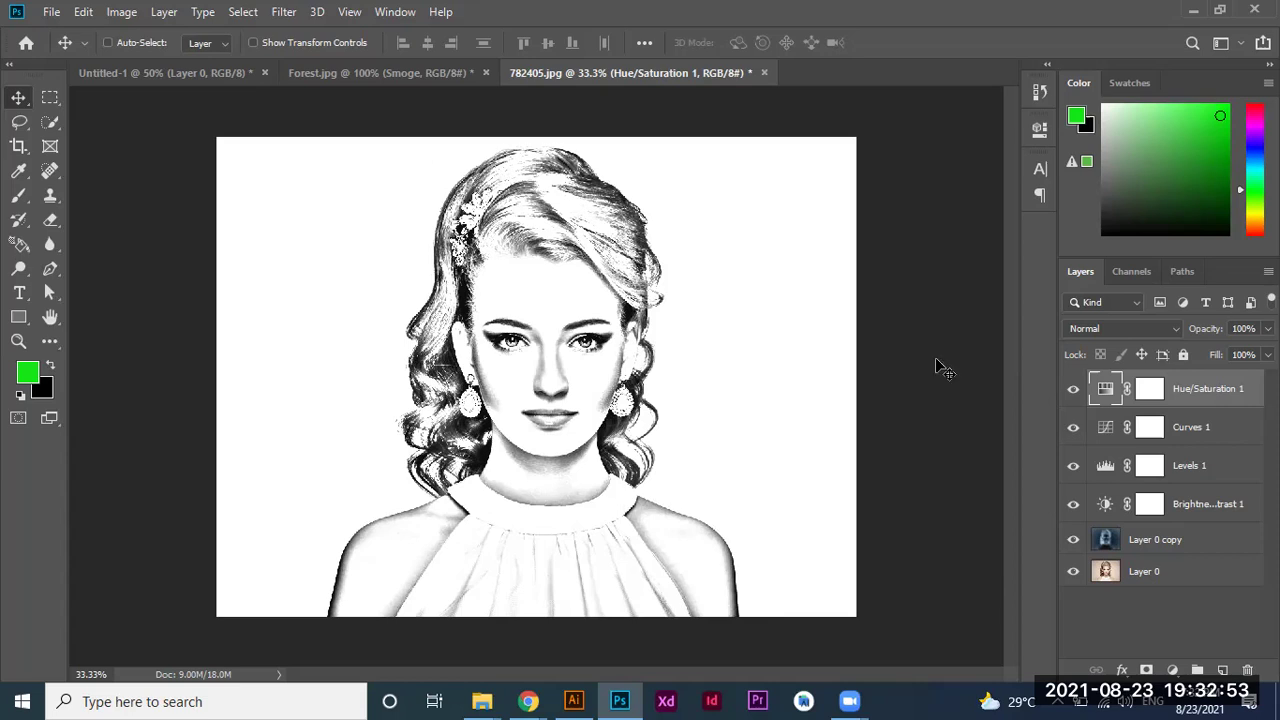
Stamp visible layers into a new Layer 1, then hide the layers beneath it.
key(ctrl+shift+alt+e)
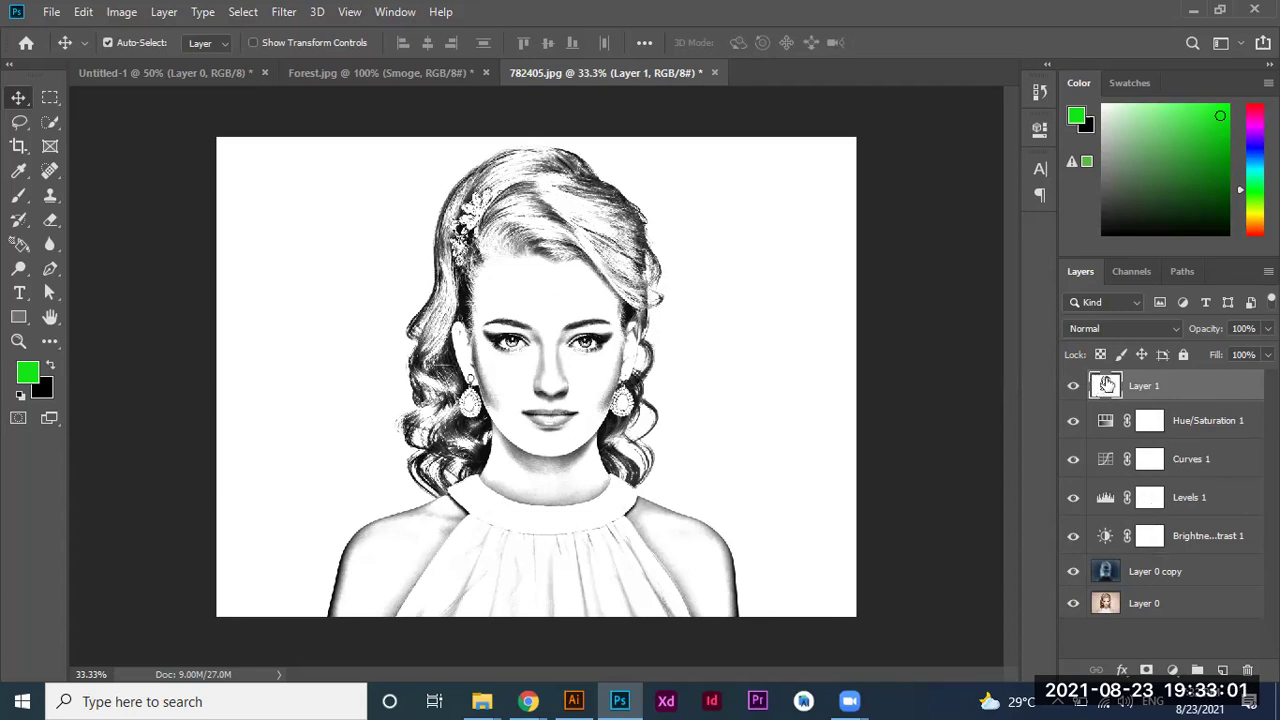
drag(1075, 425, 1077, 580)
click(1073, 606)
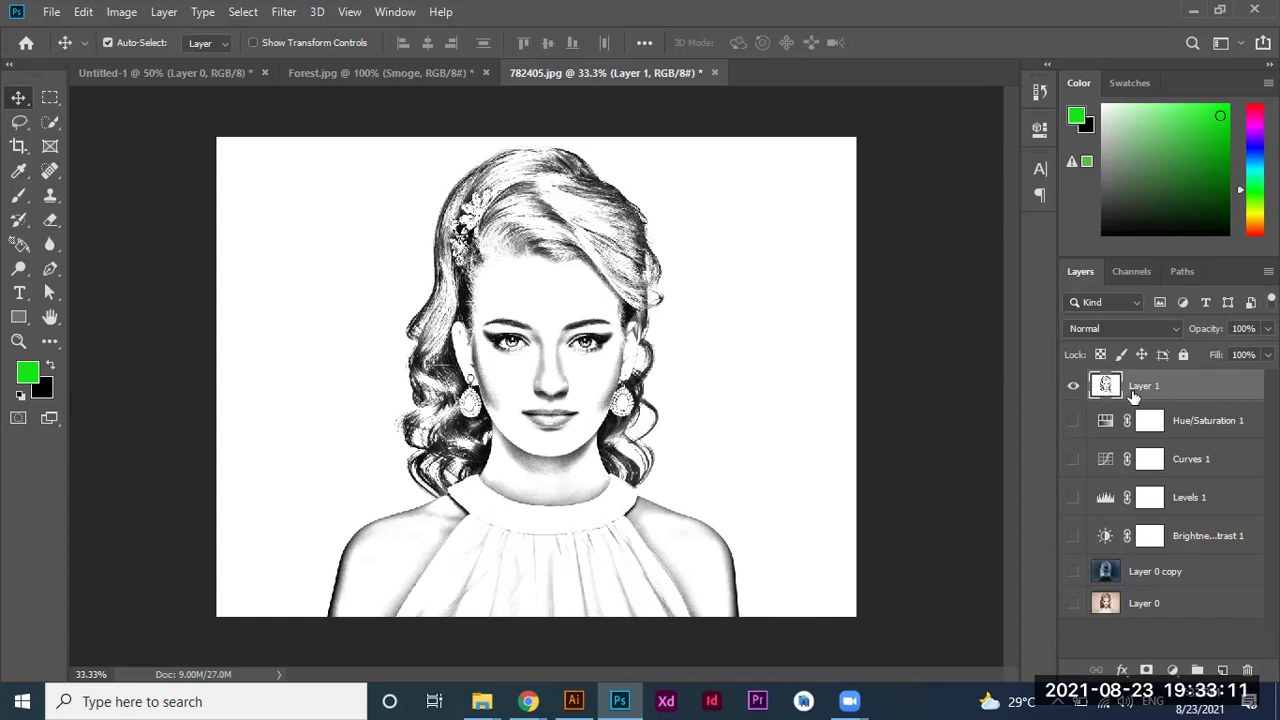
Make Hue/Saturation 1, Curves 1, Levels 1, Brightness/Contrast 1 and Layer 0 visible again.
click(1073, 421)
click(1073, 459)
click(1073, 497)
click(1073, 537)
click(1073, 603)
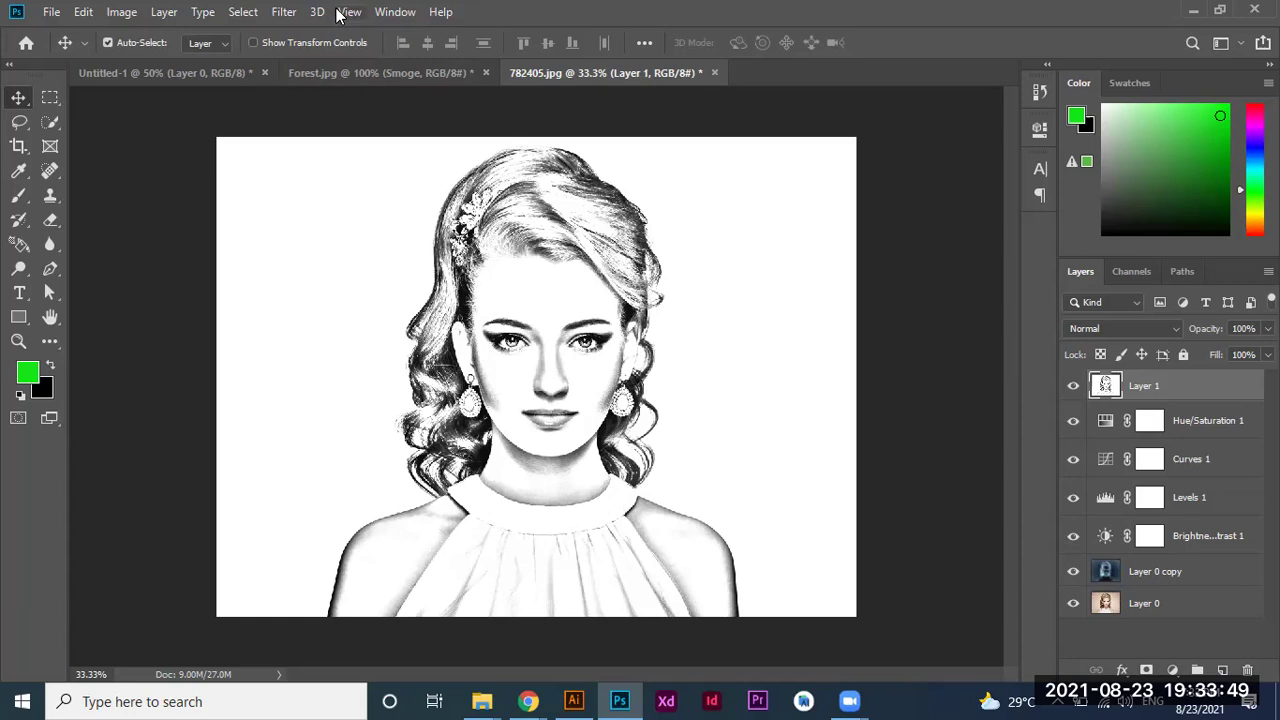
Apply Add Noise to Layer 1 at 12.03% Amount with Uniform distribution.
click(287, 12)
mouse_move(298, 278)
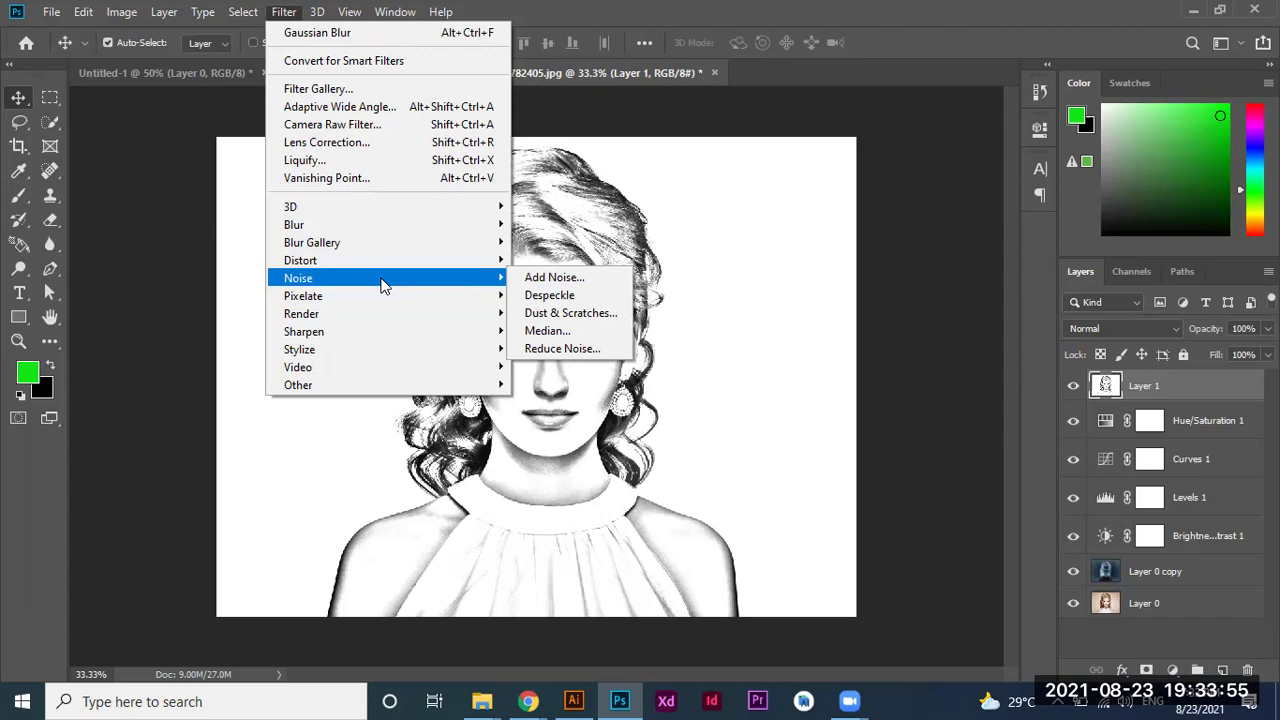
click(552, 277)
drag(692, 366, 700, 365)
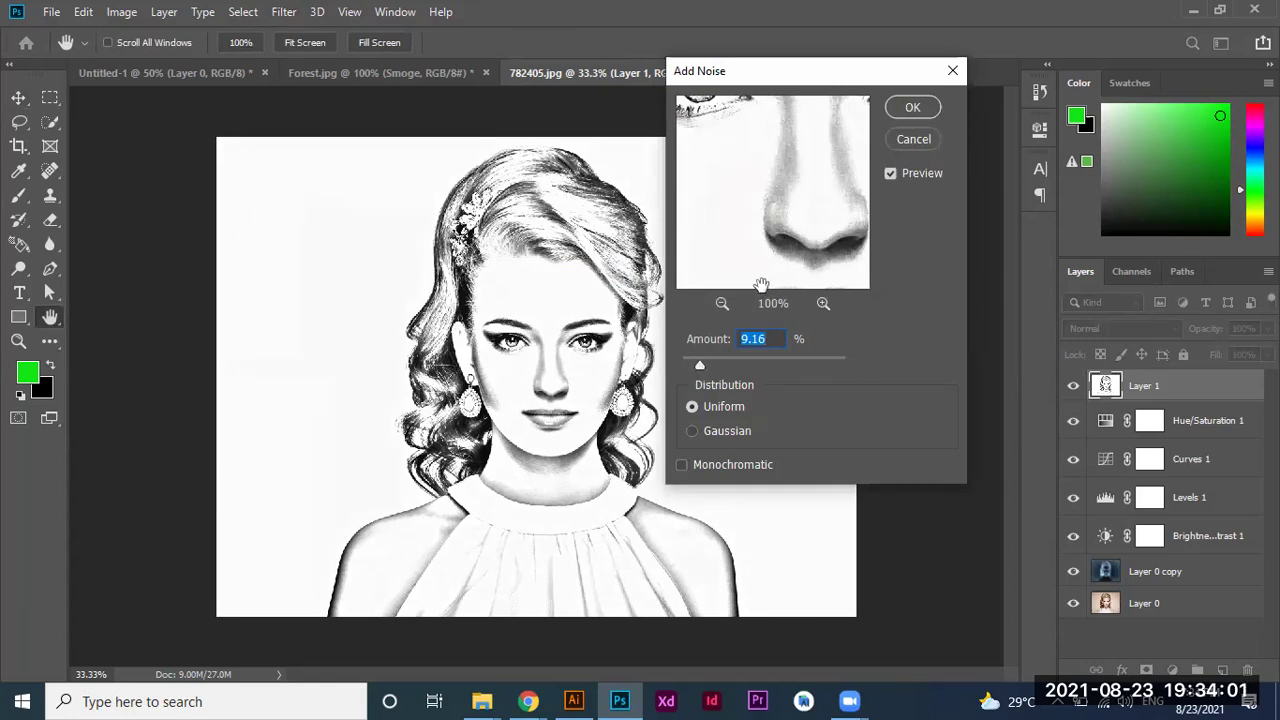
drag(701, 366, 753, 365)
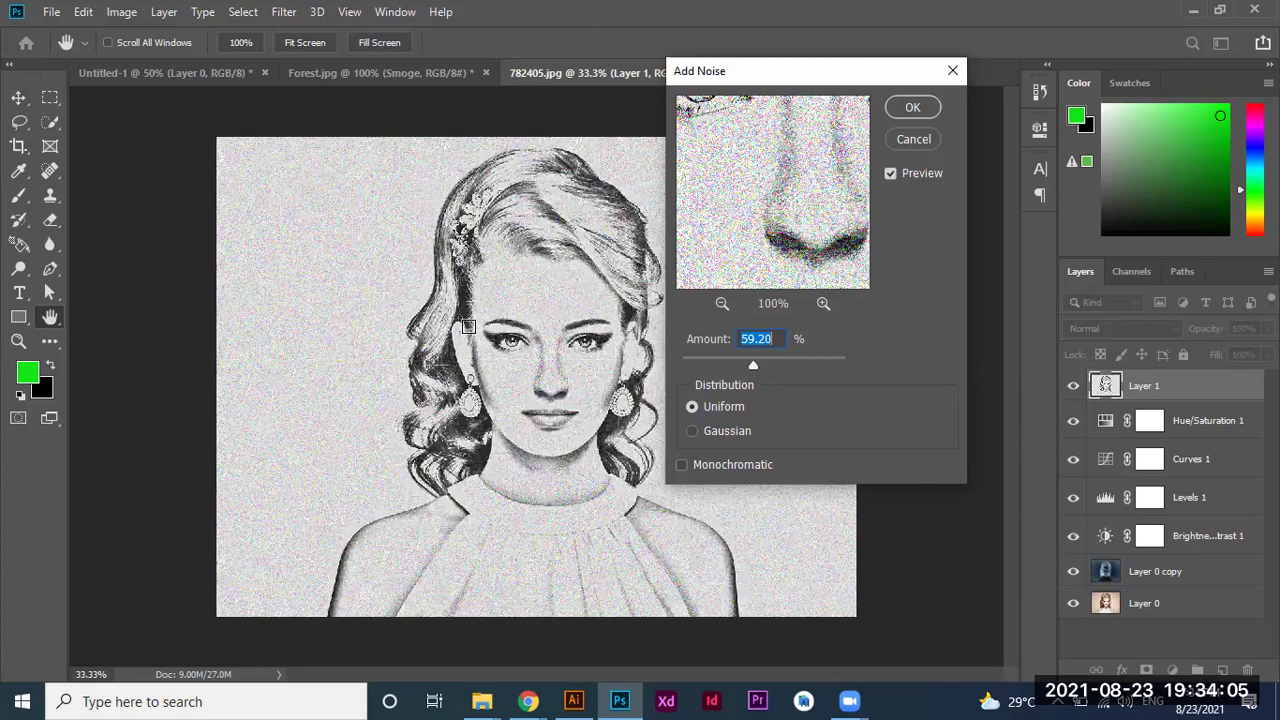
drag(755, 366, 727, 364)
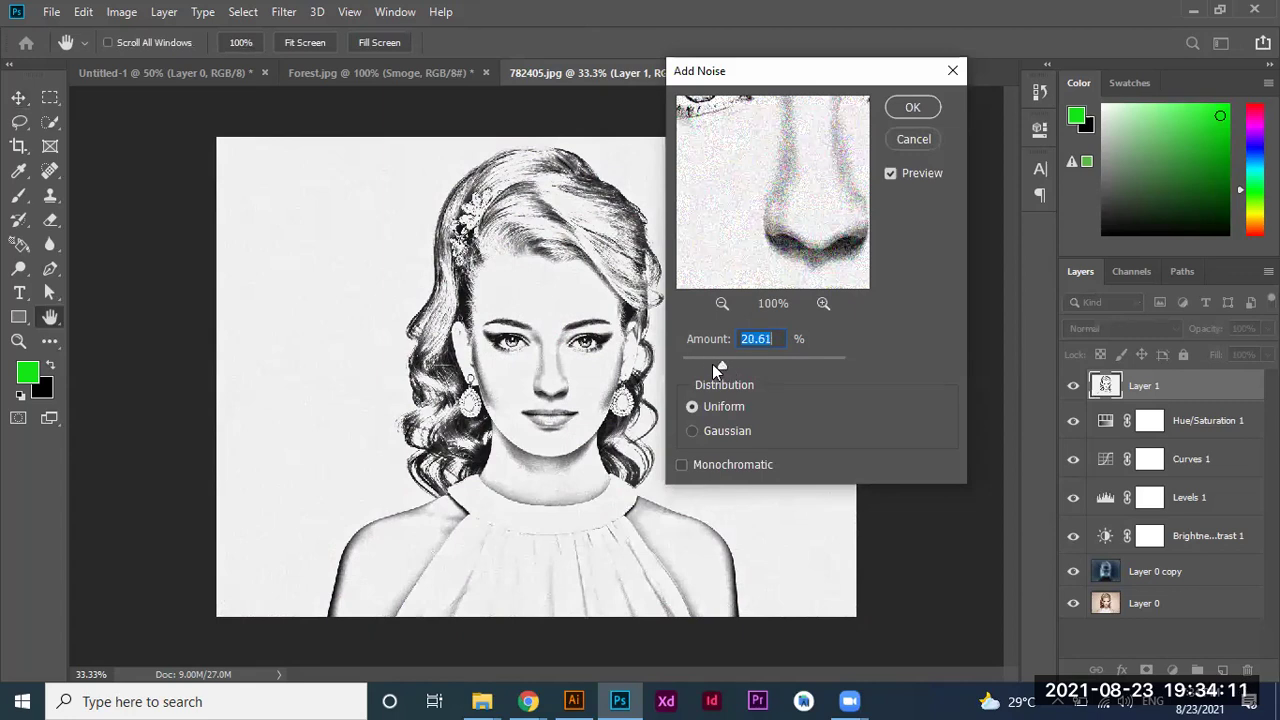
mouse_move(716, 366)
mouse_down()
mouse_move(827, 364)
mouse_move(772, 369)
mouse_up()
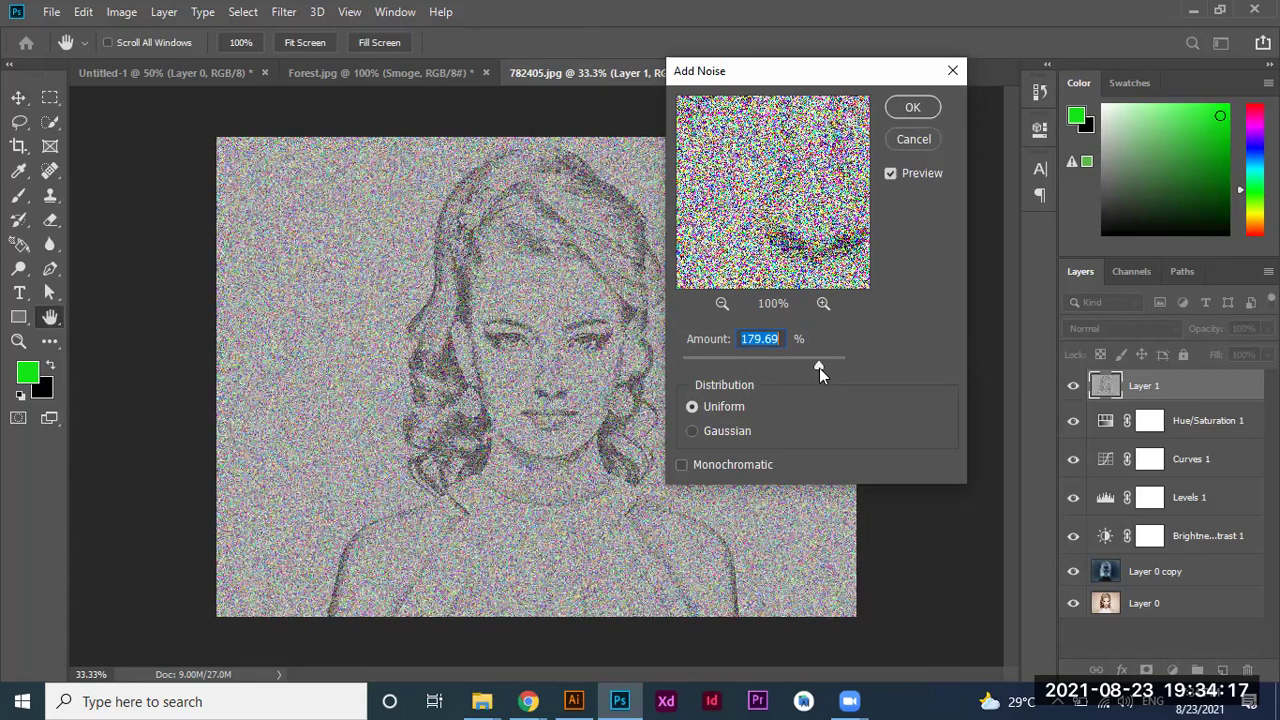
drag(772, 369, 707, 369)
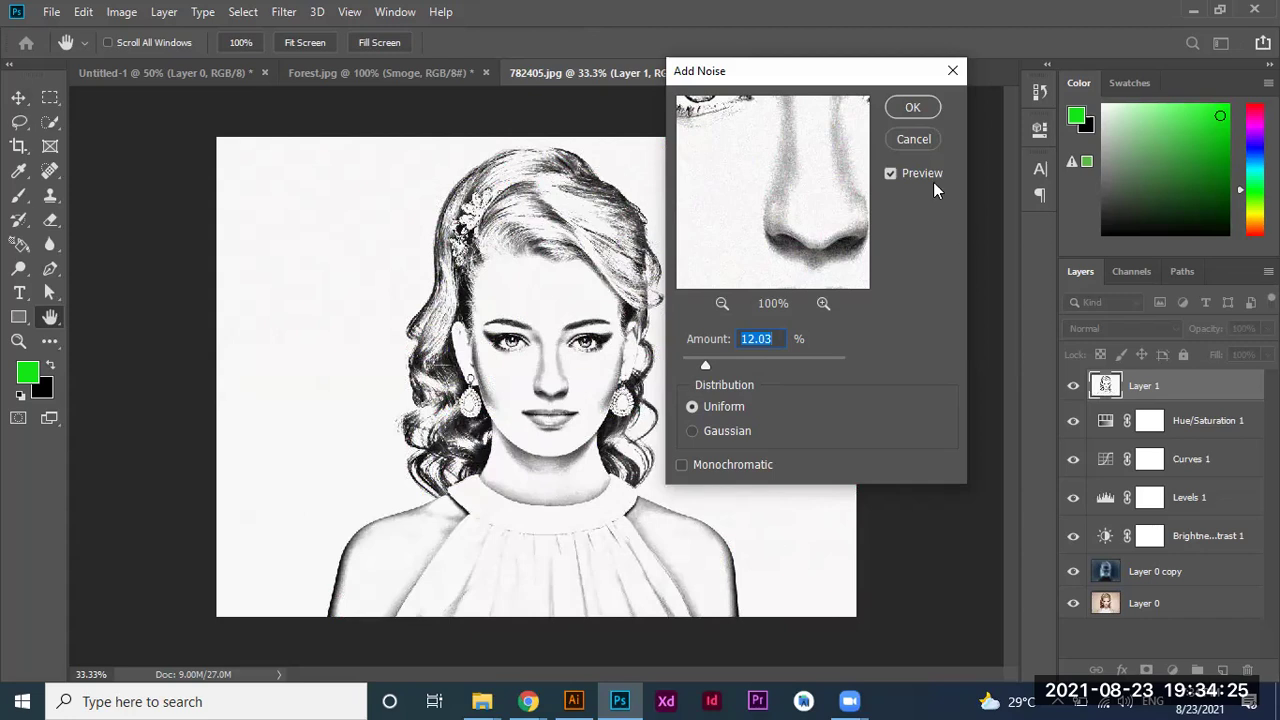
click(911, 110)
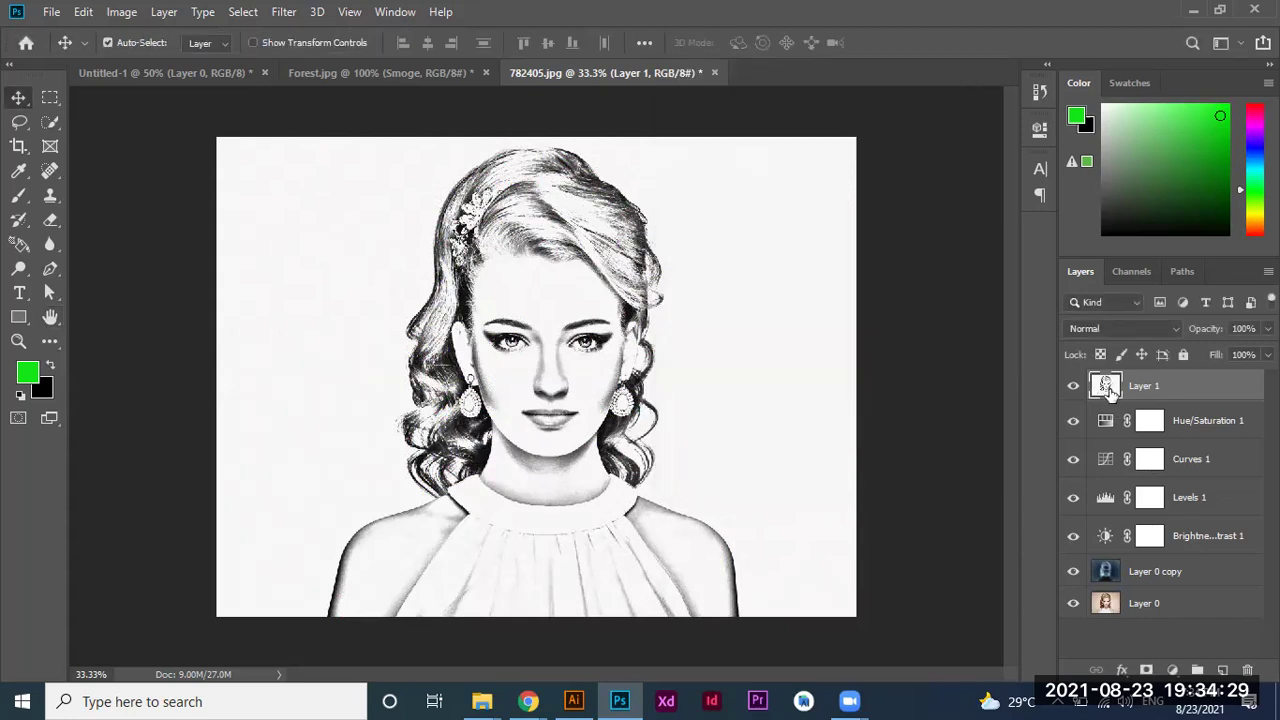
Run Smart Sharpen on Layer 1 with Amount 203%, Radius 1.6 px and Reduce Noise 10%.
click(284, 11)
mouse_move(304, 331)
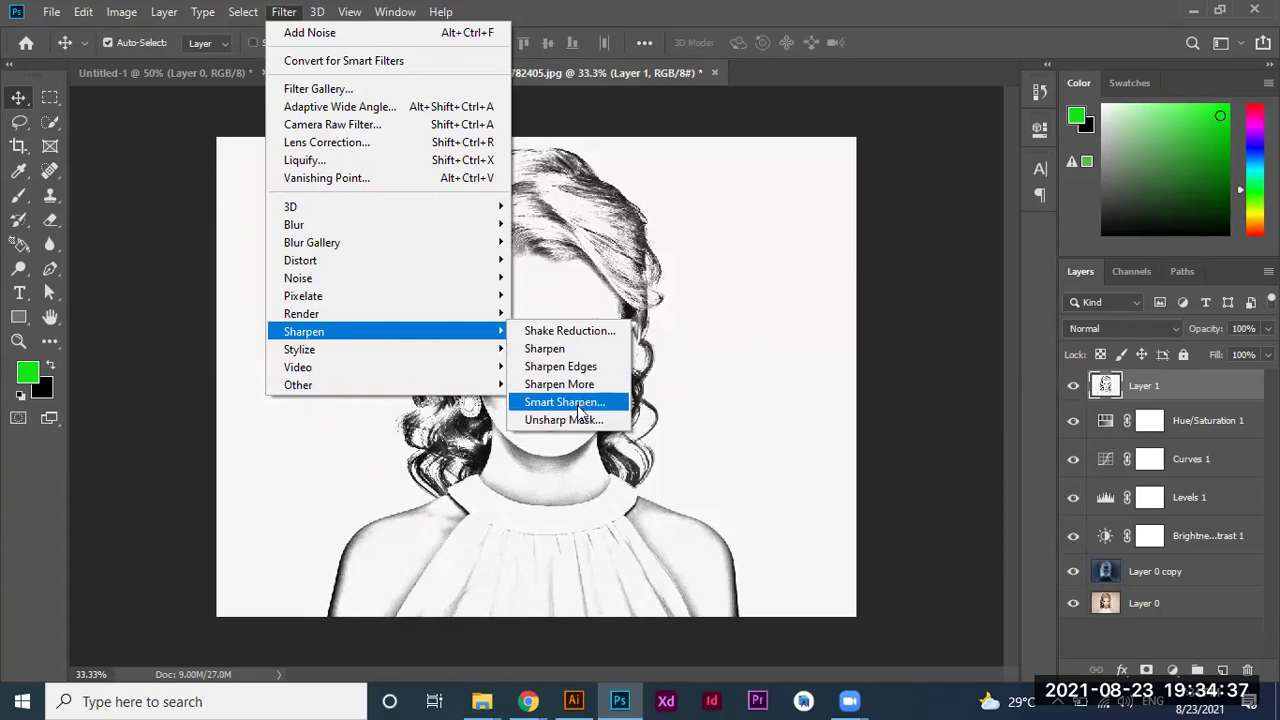
click(579, 404)
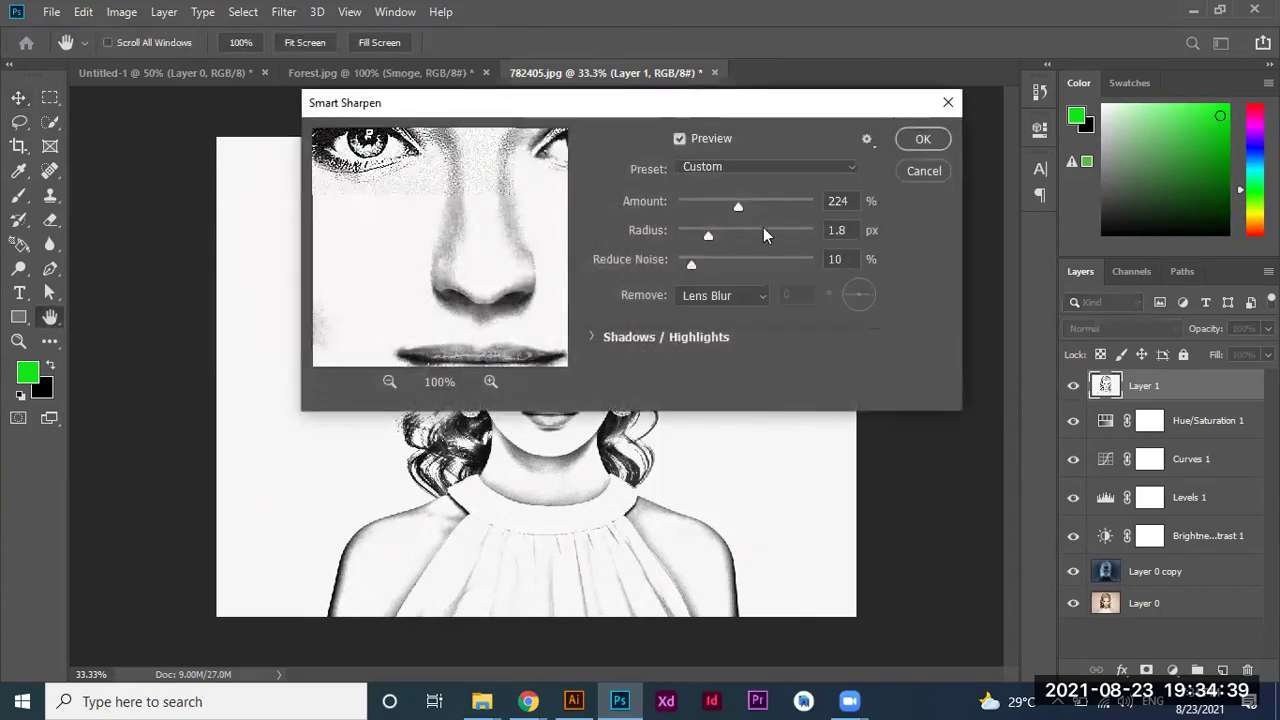
mouse_move(742, 206)
mouse_down()
mouse_move(705, 237)
mouse_move(733, 206)
mouse_up()
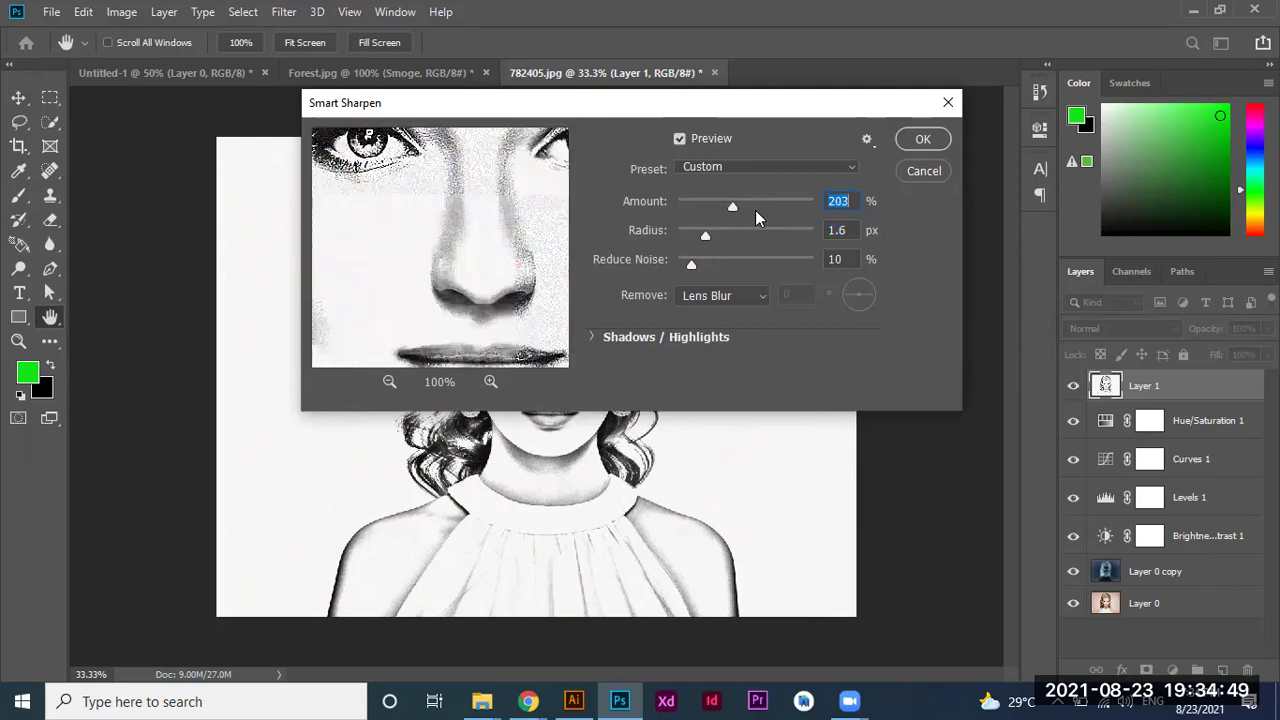
click(931, 144)
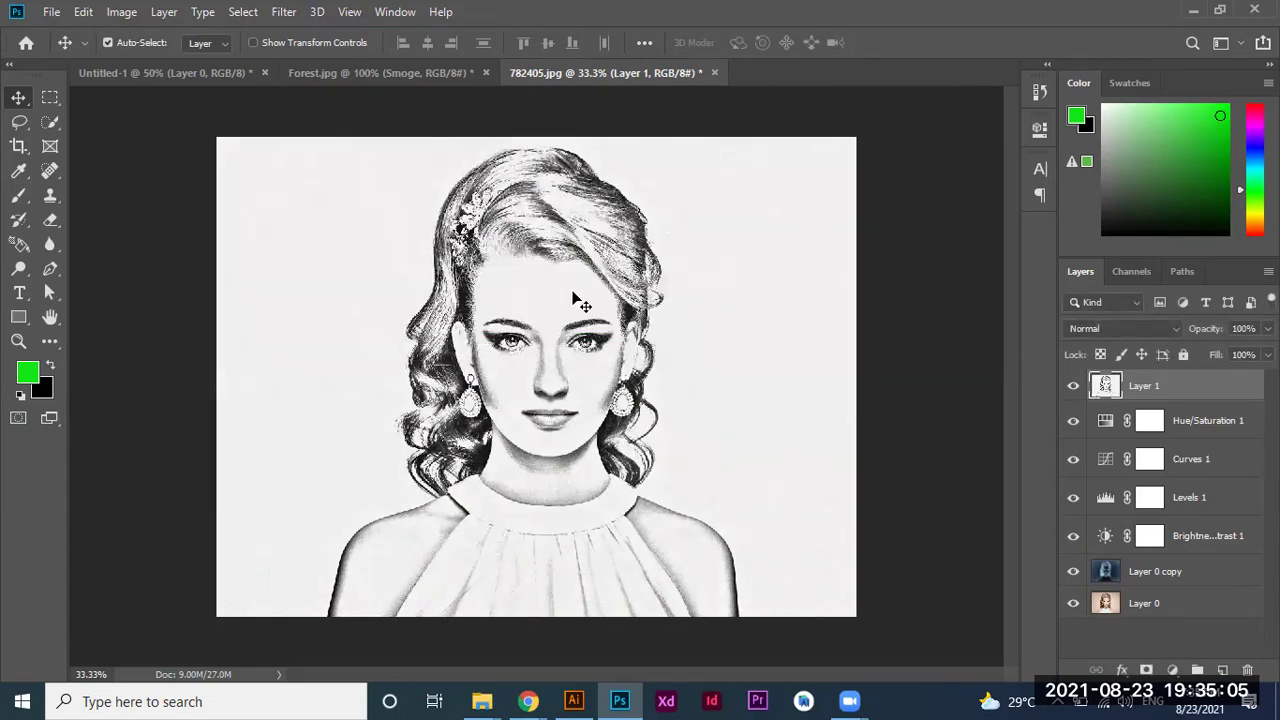
key(ctrl+plus)
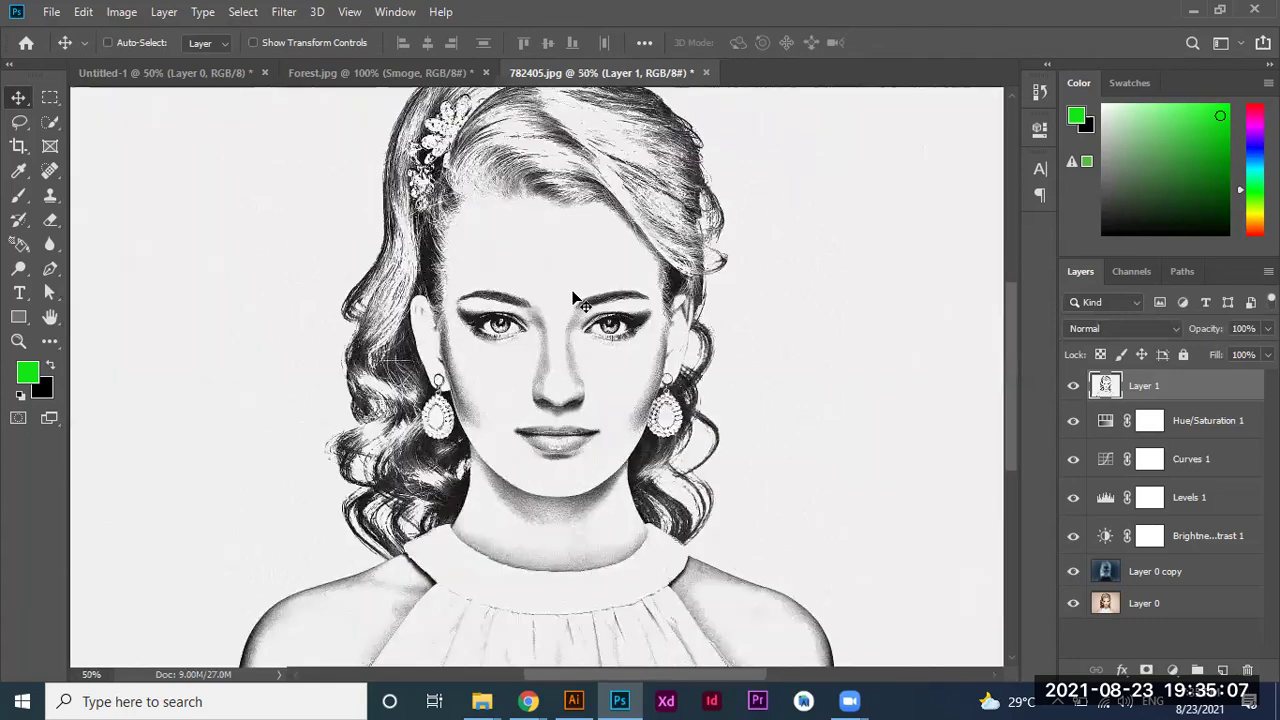
key(ctrl+plus)
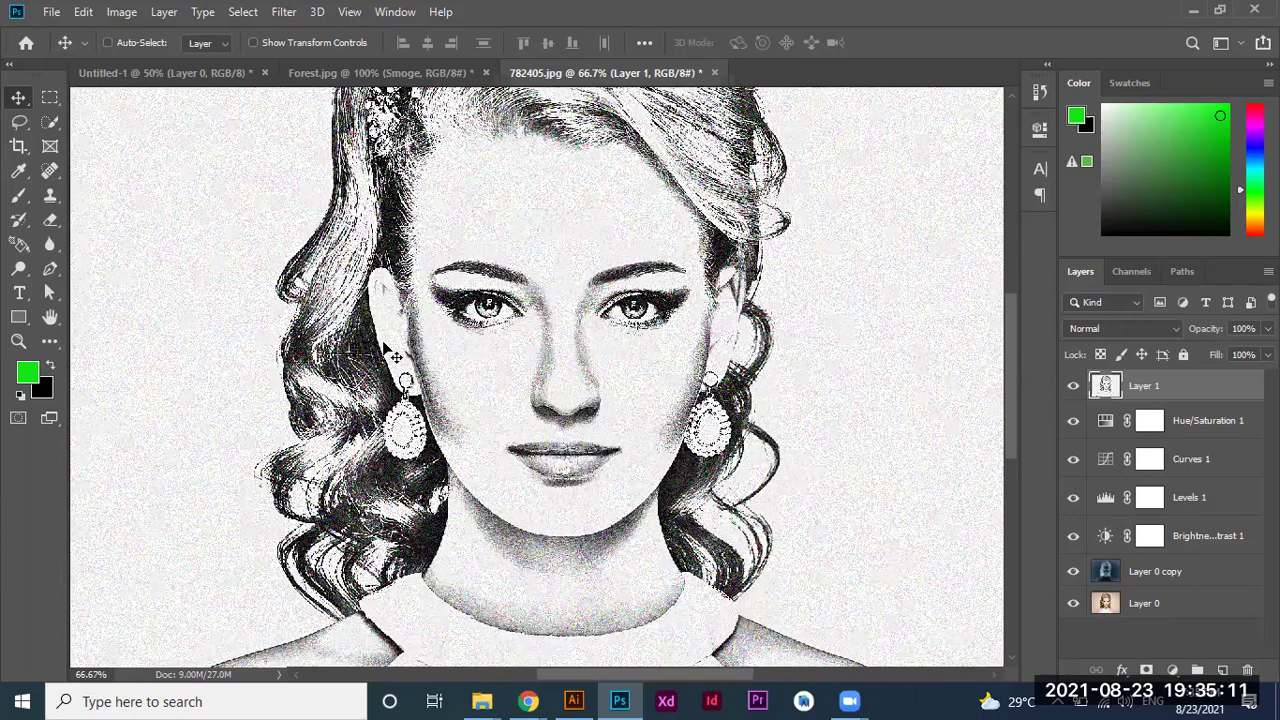
key(ctrl+plus)
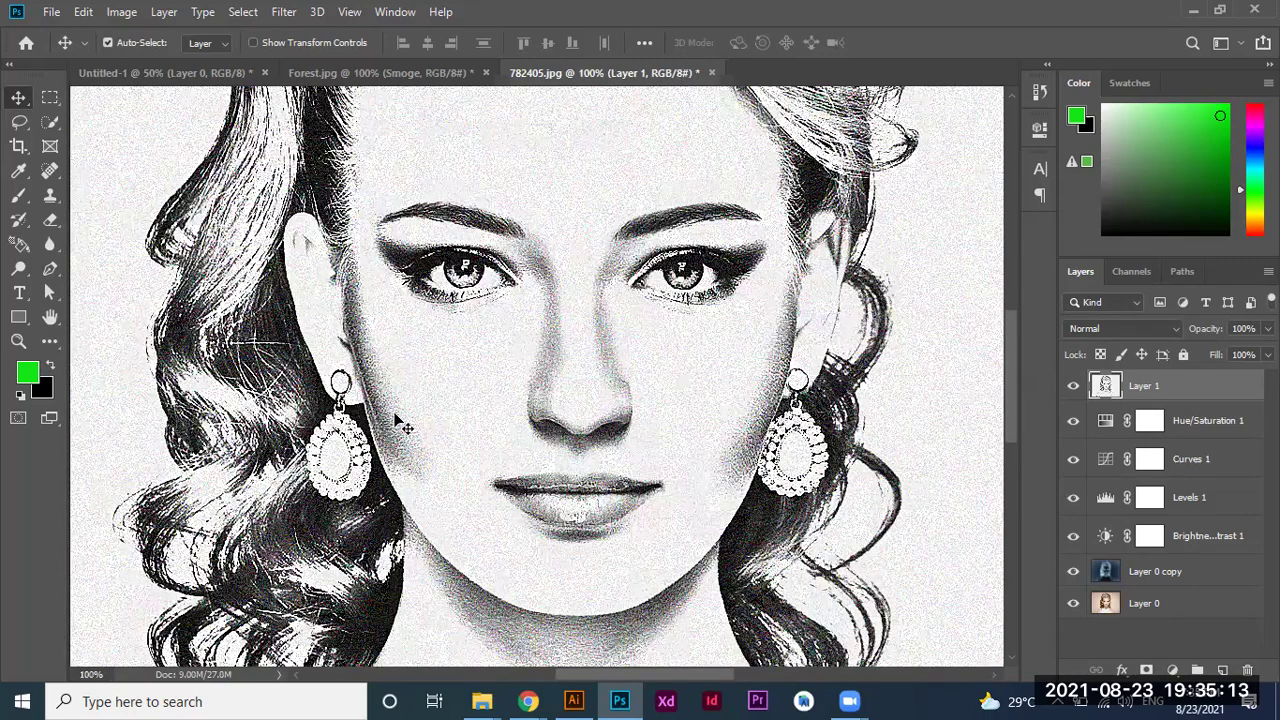
key(ctrl+minus)
key(ctrl+plus)
key(ctrl+minus)
key(ctrl+minus)
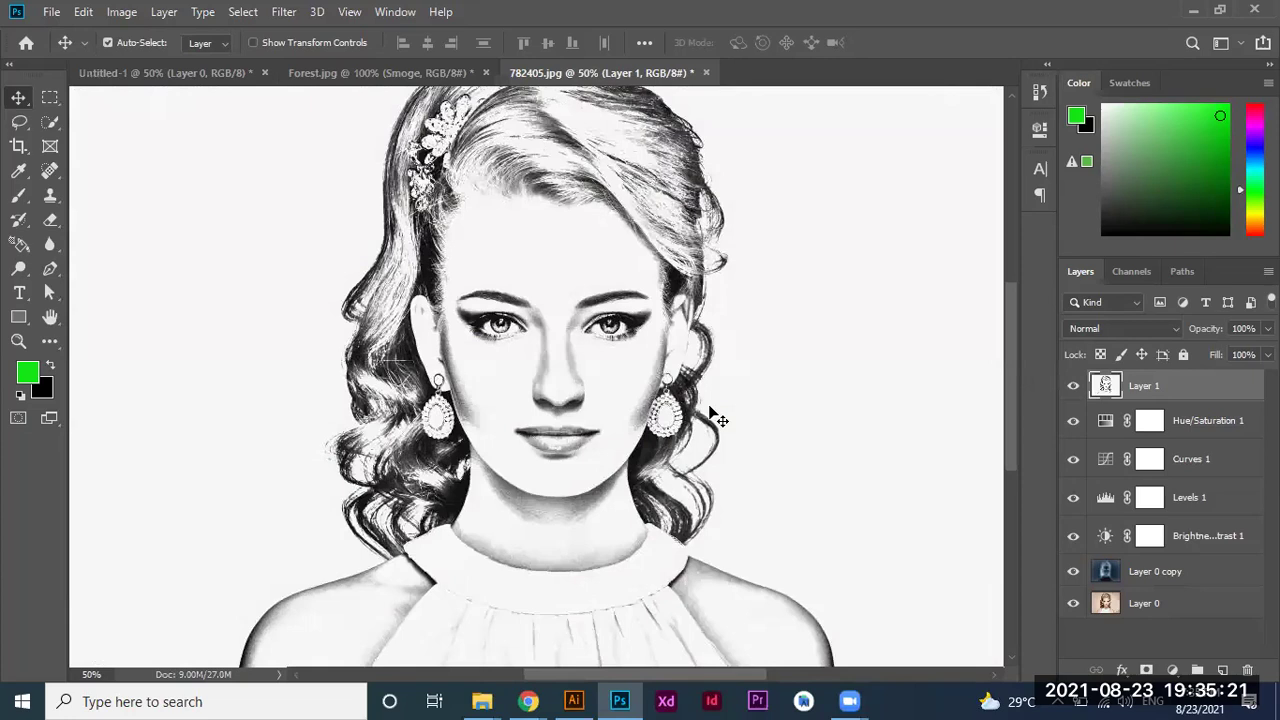
key(ctrl+plus)
key(ctrl+plus)
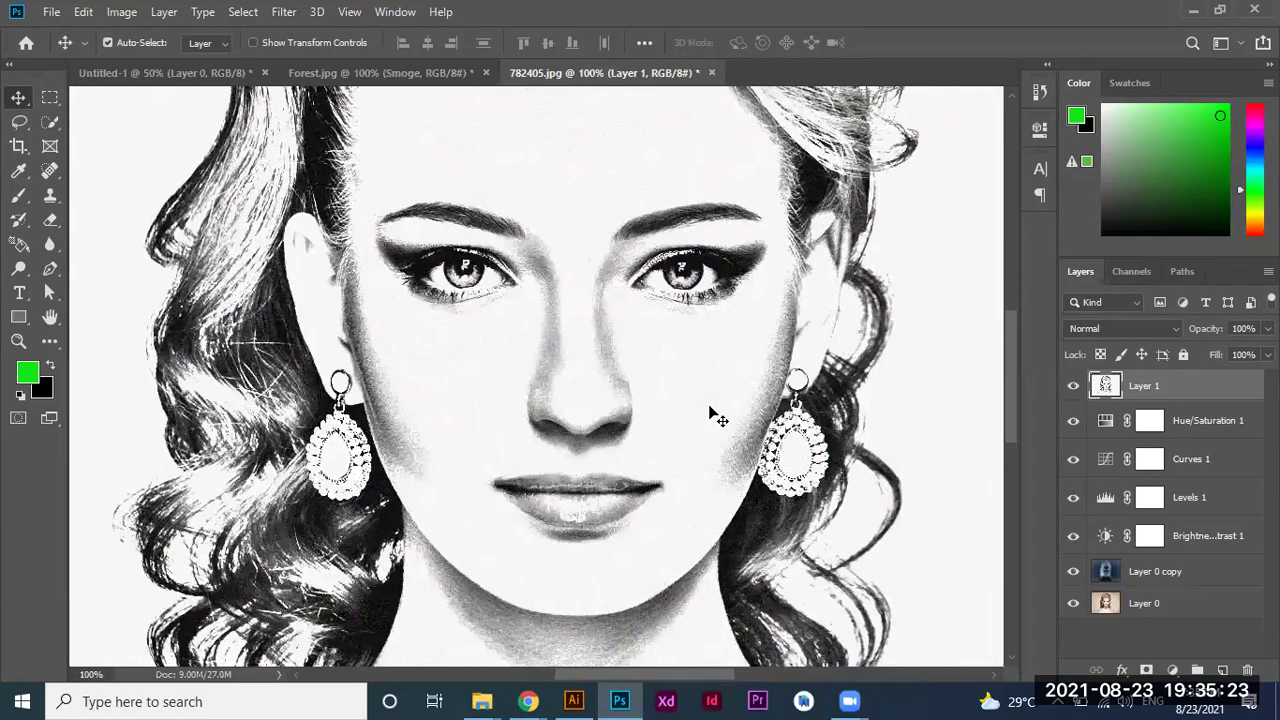
key(ctrl+minus)
key(ctrl+minus)
key(ctrl+minus)
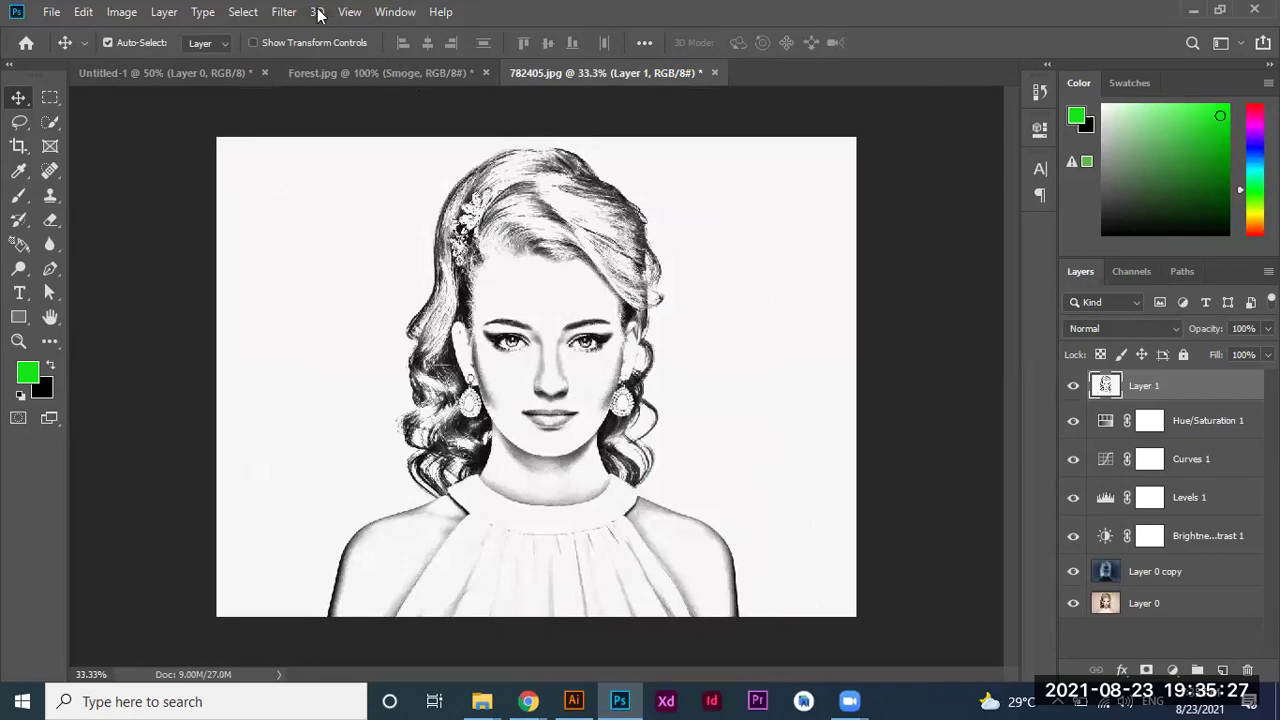
Apply Smart Sharpen to Layer 1 again with Amount lowered to 176% at 1.6 px radius.
click(286, 12)
mouse_move(304, 331)
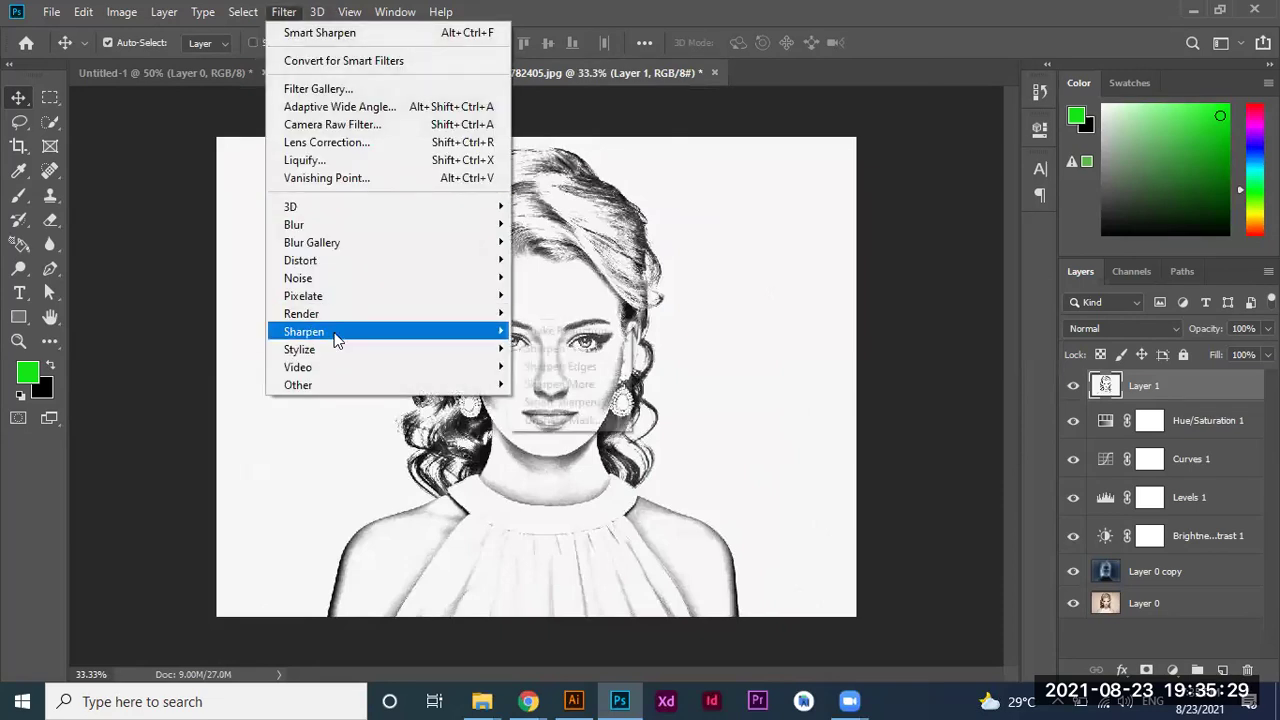
click(611, 403)
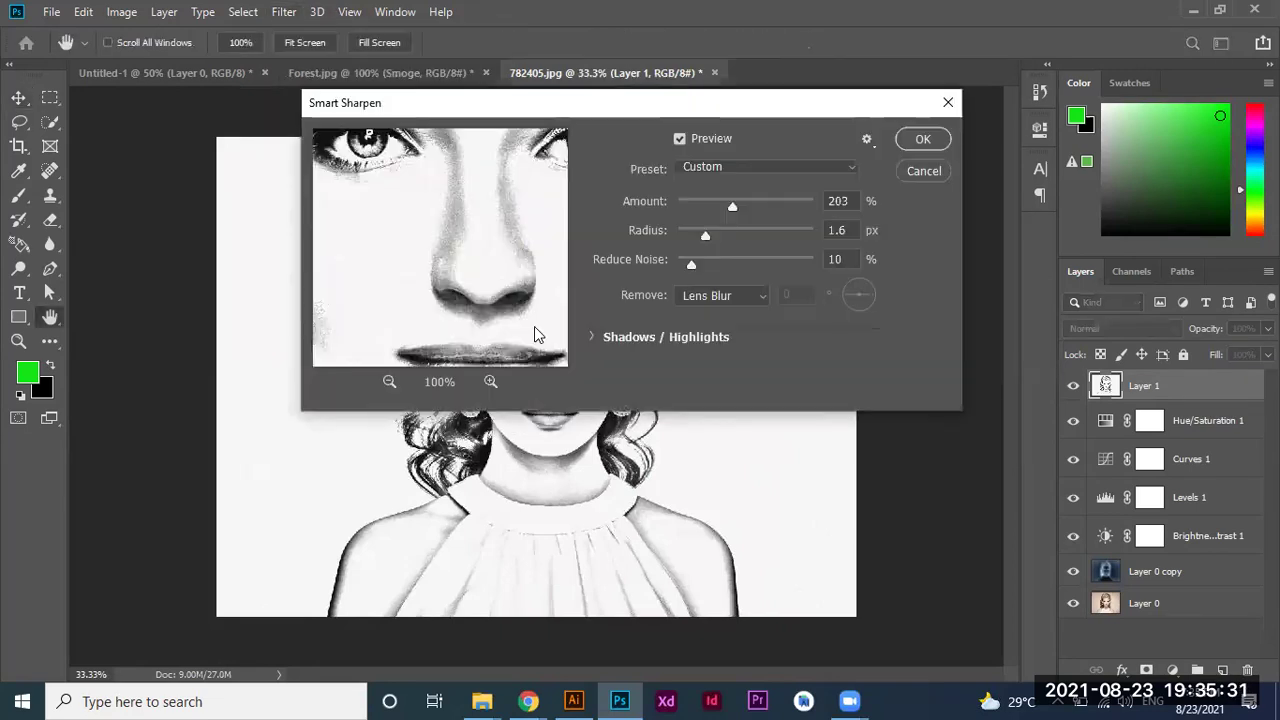
drag(731, 208, 726, 208)
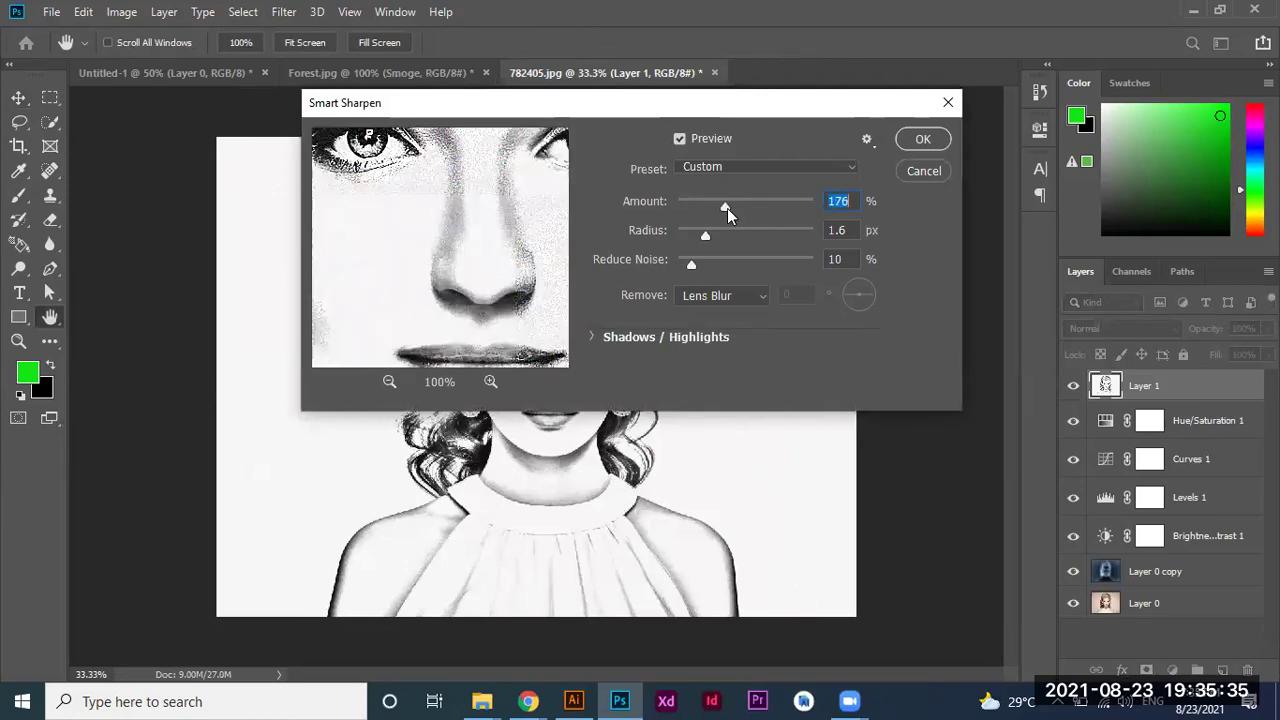
click(924, 140)
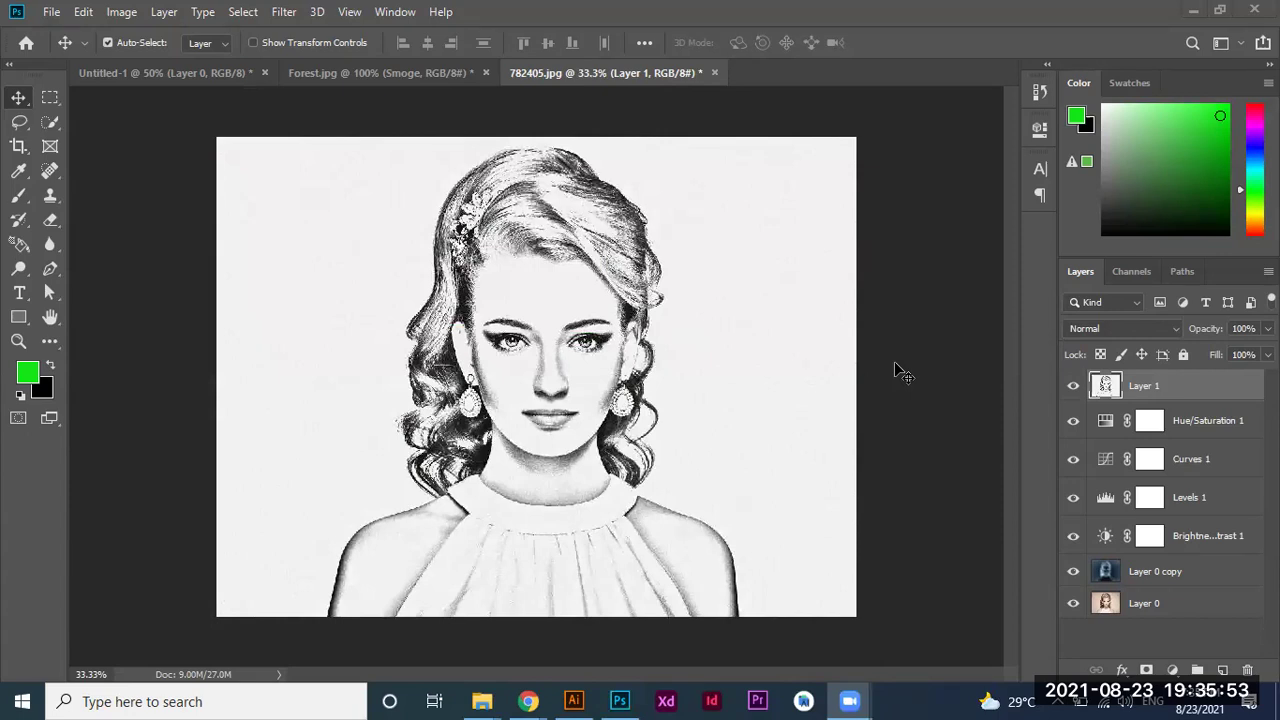
key(ctrl+plus)
key(ctrl+plus)
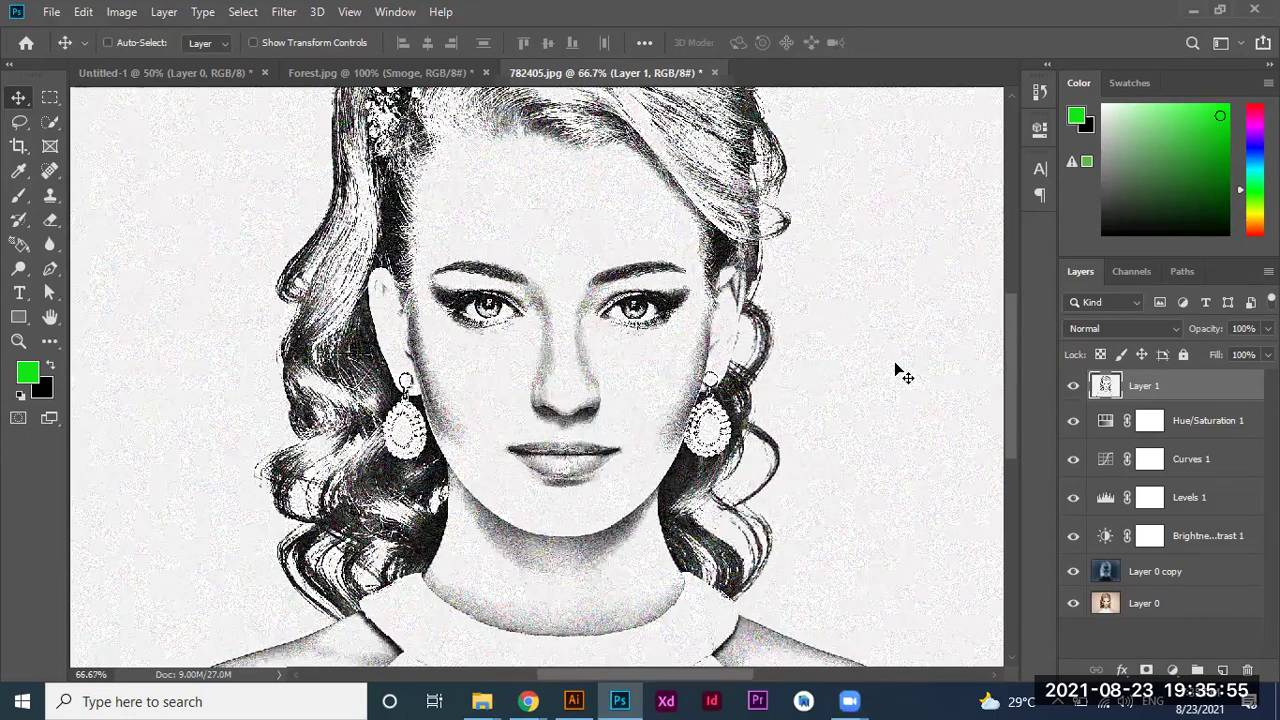
key(ctrl+plus)
key(ctrl+plus)
key(ctrl+minus)
key(ctrl+minus)
key(ctrl+minus)
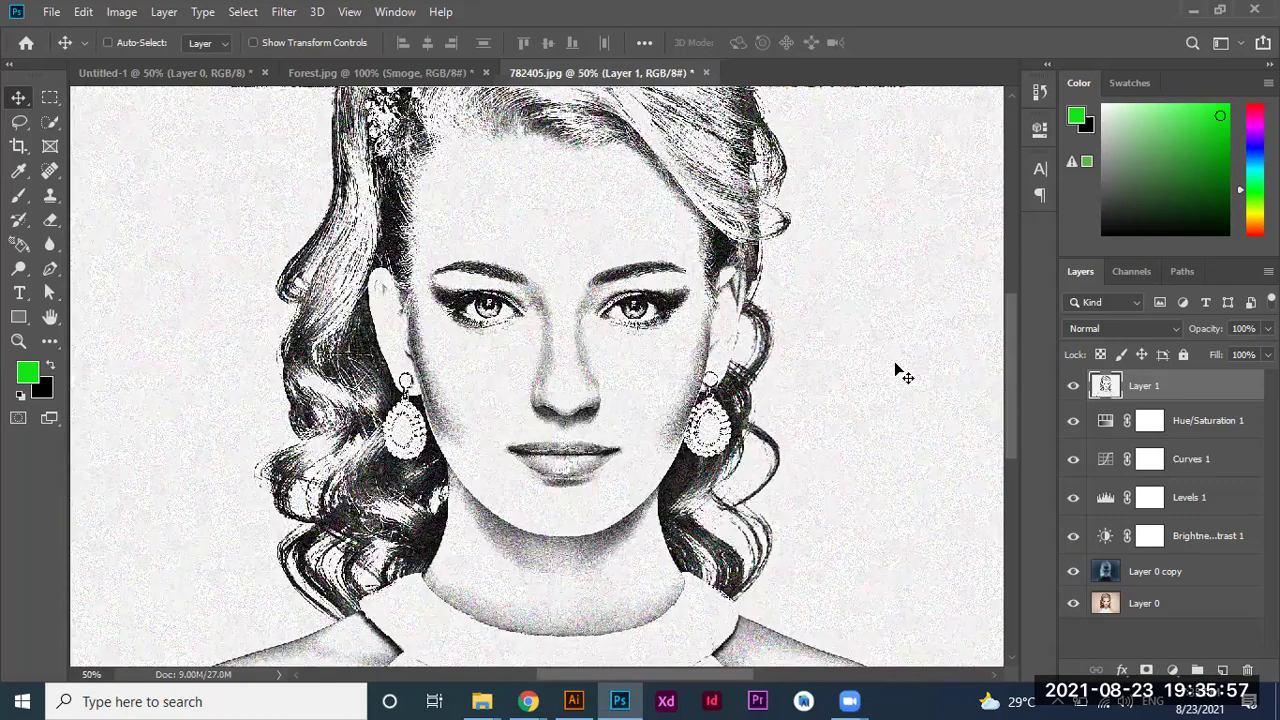
key(ctrl+minus)
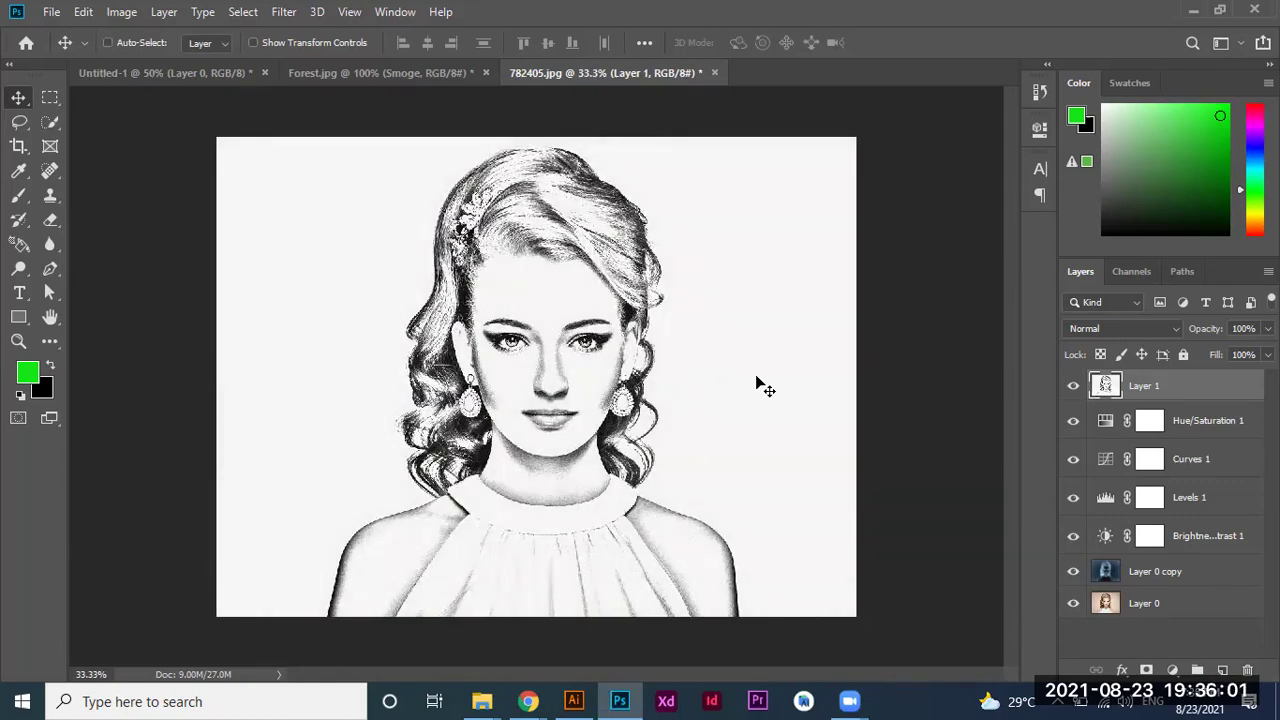
key(ctrl+plus)
key(ctrl+plus)
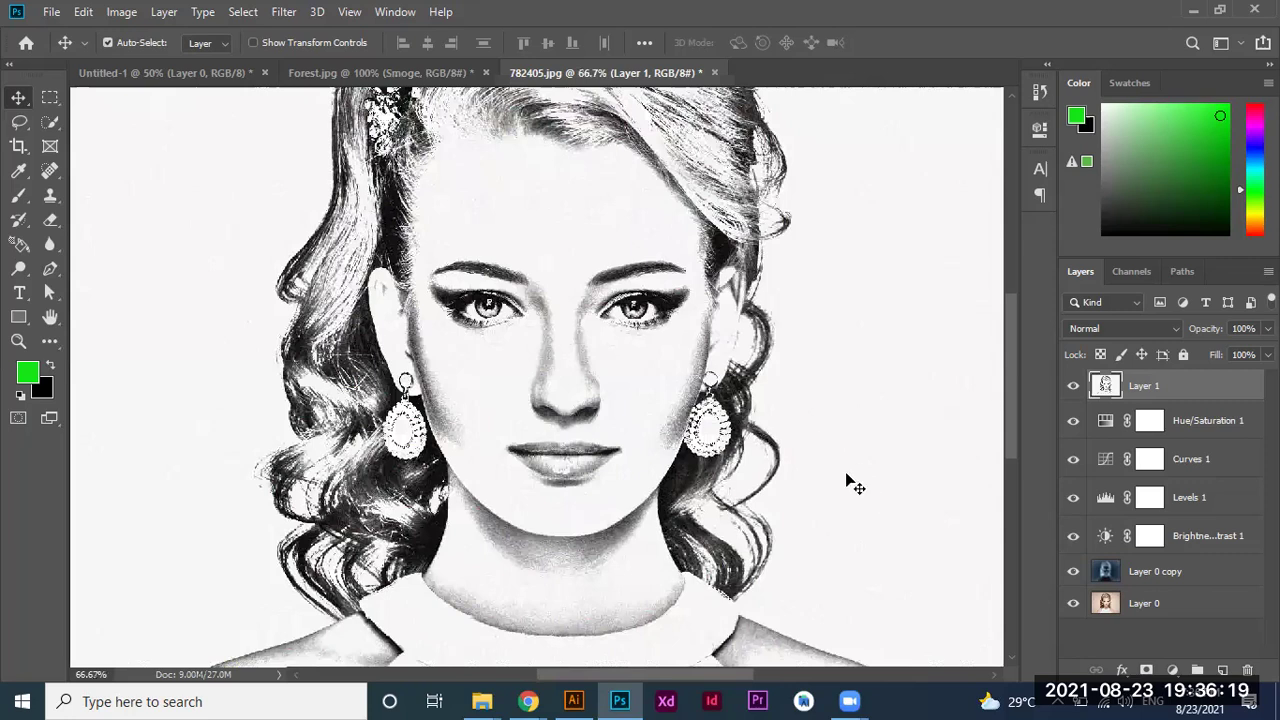
key(ctrl+minus)
key(ctrl+minus)
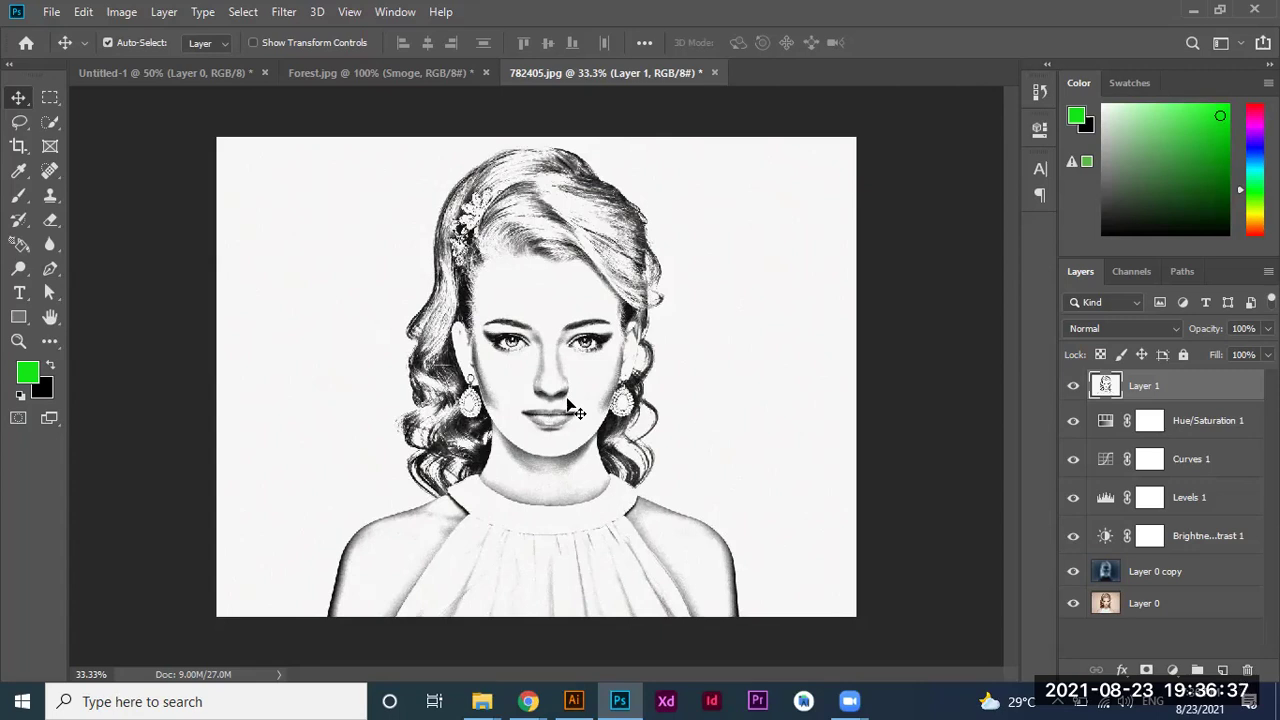
key(ctrl+plus)
key(ctrl+plus)
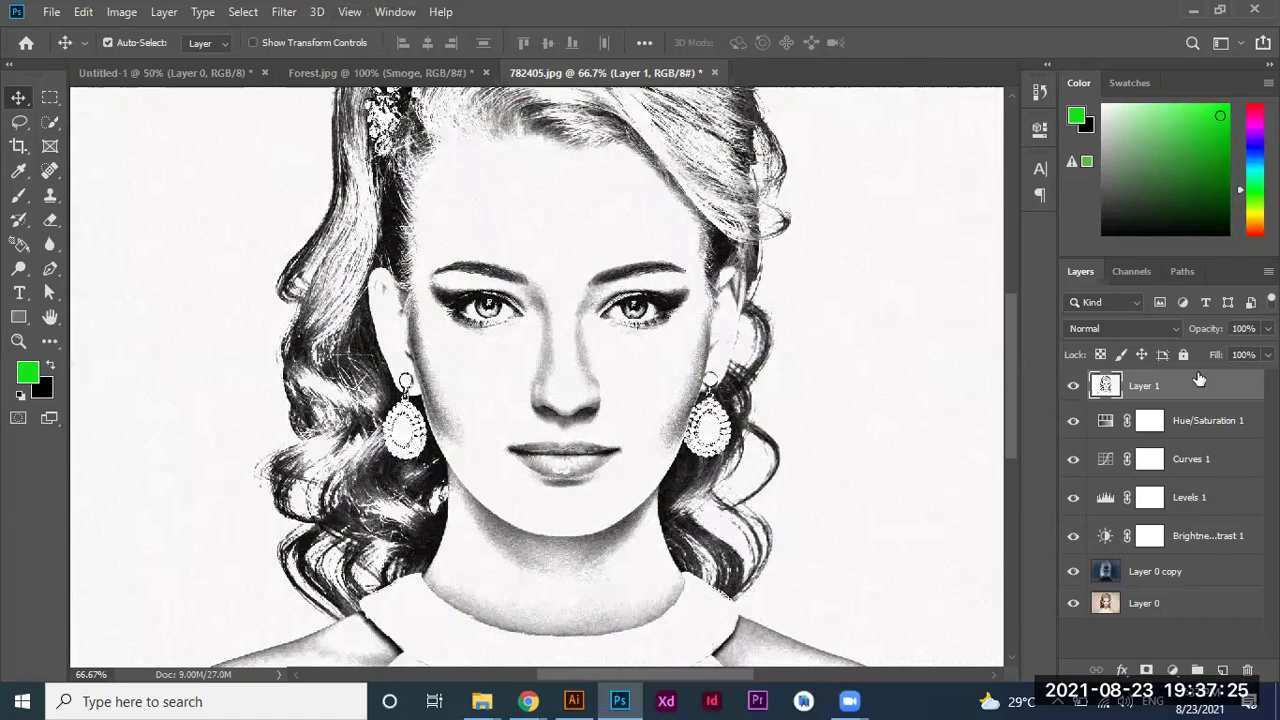
In the Filter Gallery, preview Rough Pastels, Film Grain and Palette Knife on the face.
click(270, 12)
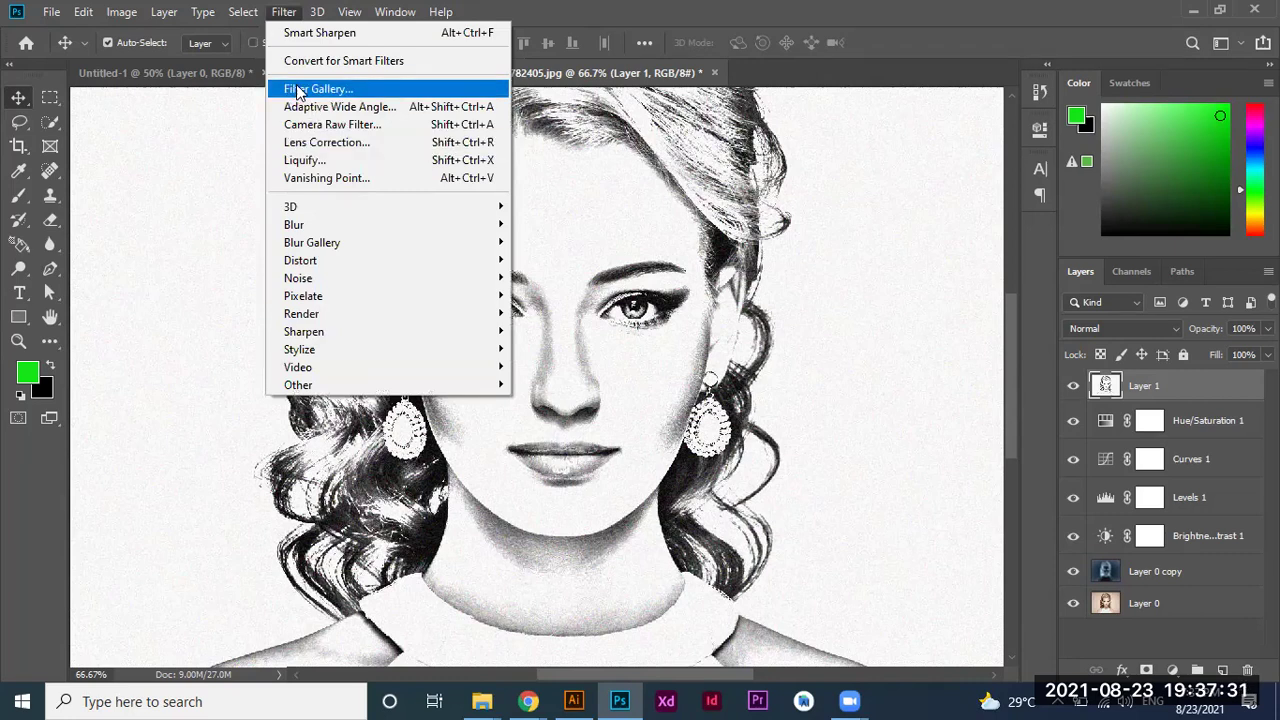
click(297, 92)
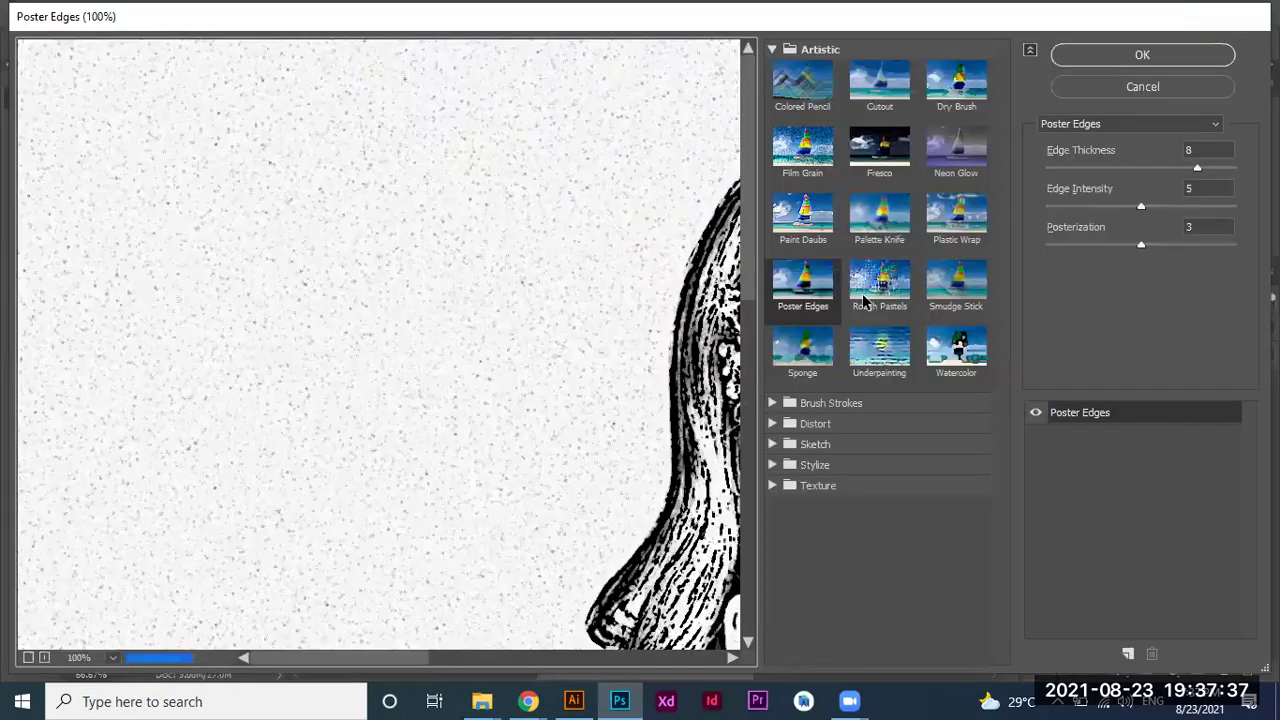
click(876, 302)
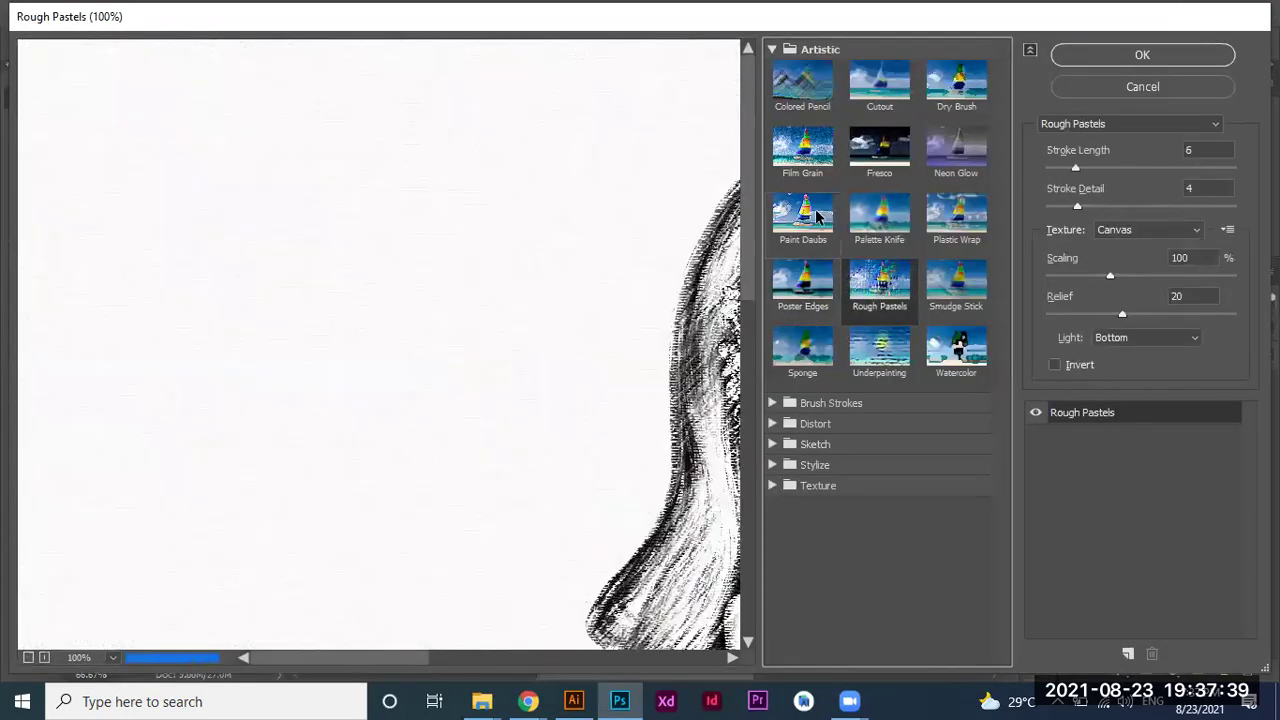
mouse_move(647, 431)
mouse_down()
mouse_move(423, 363)
mouse_move(274, 274)
mouse_move(206, 211)
mouse_move(715, 367)
mouse_up()
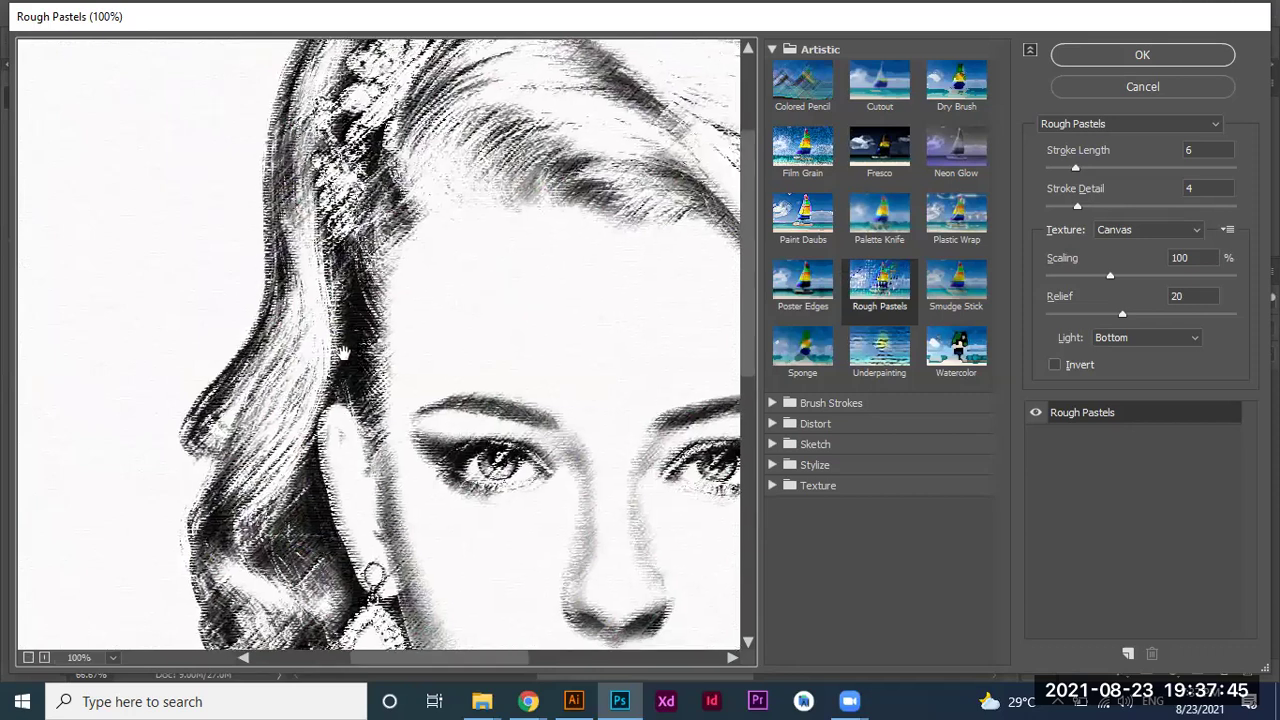
click(801, 160)
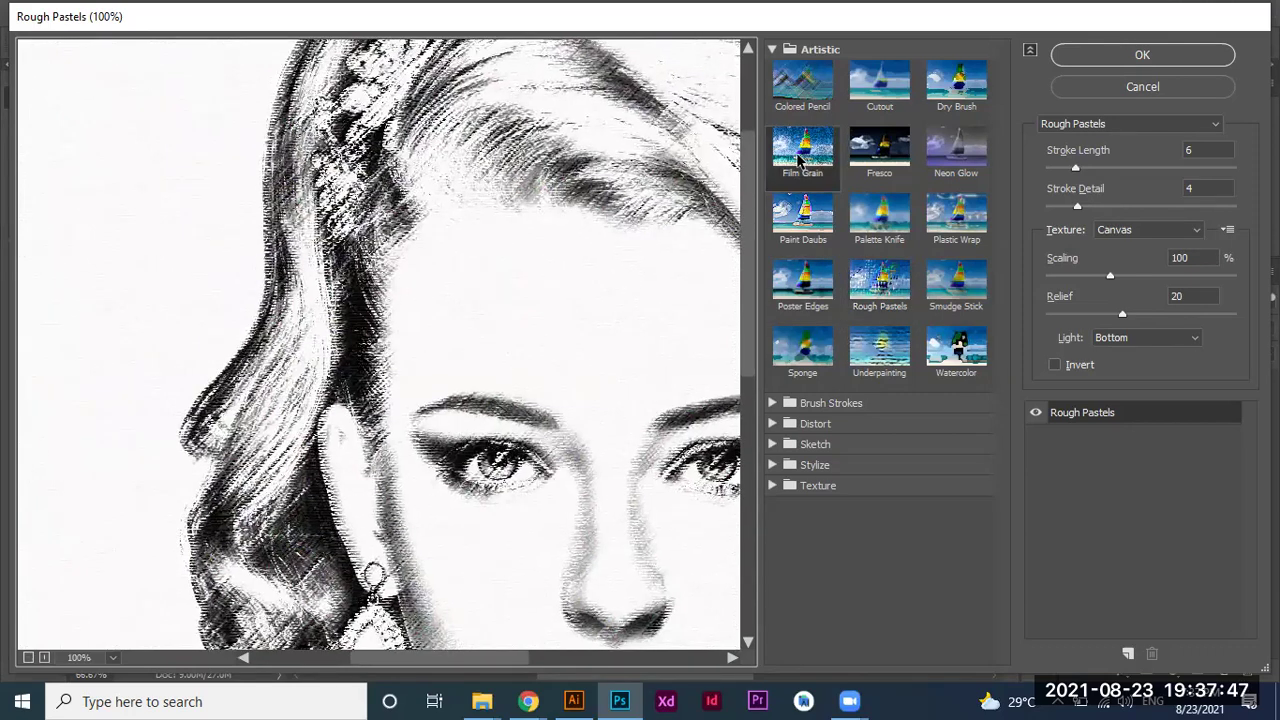
click(876, 237)
Apply Poster Edges with Edge Thickness 7, Edge Intensity 5 and Posterization 3.
click(810, 276)
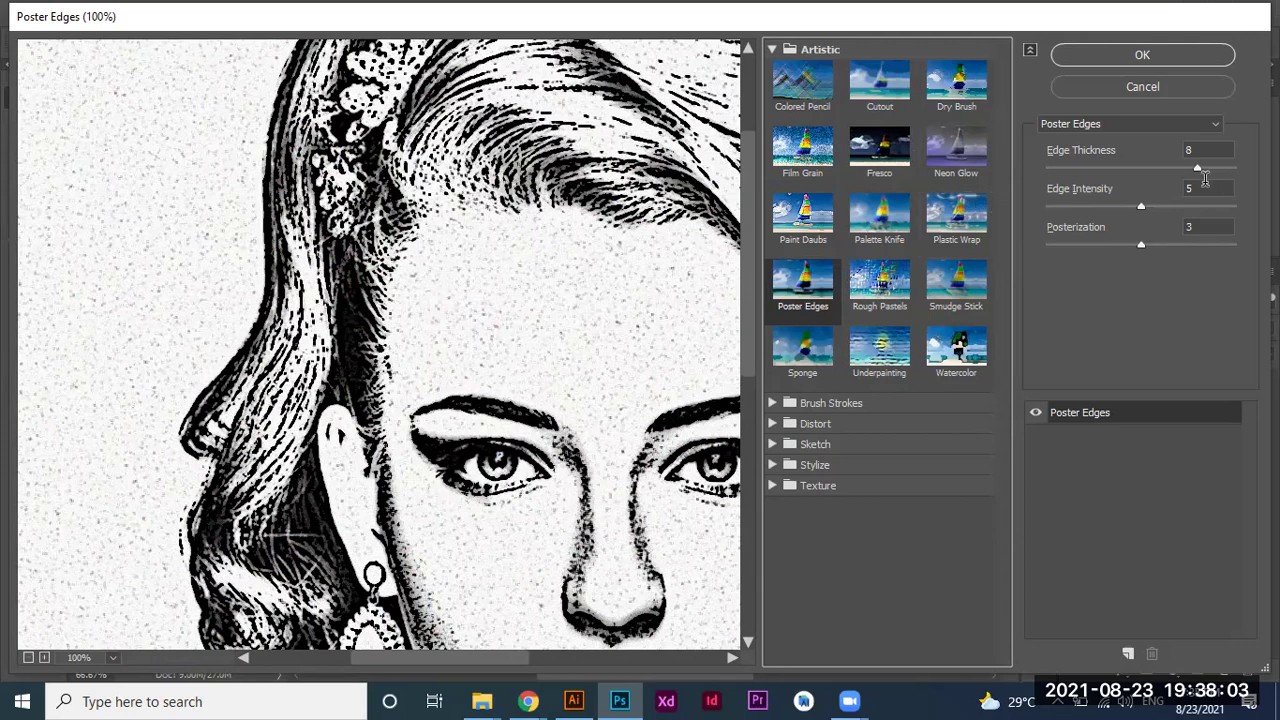
click(1197, 172)
drag(1193, 175, 1180, 172)
click(1142, 210)
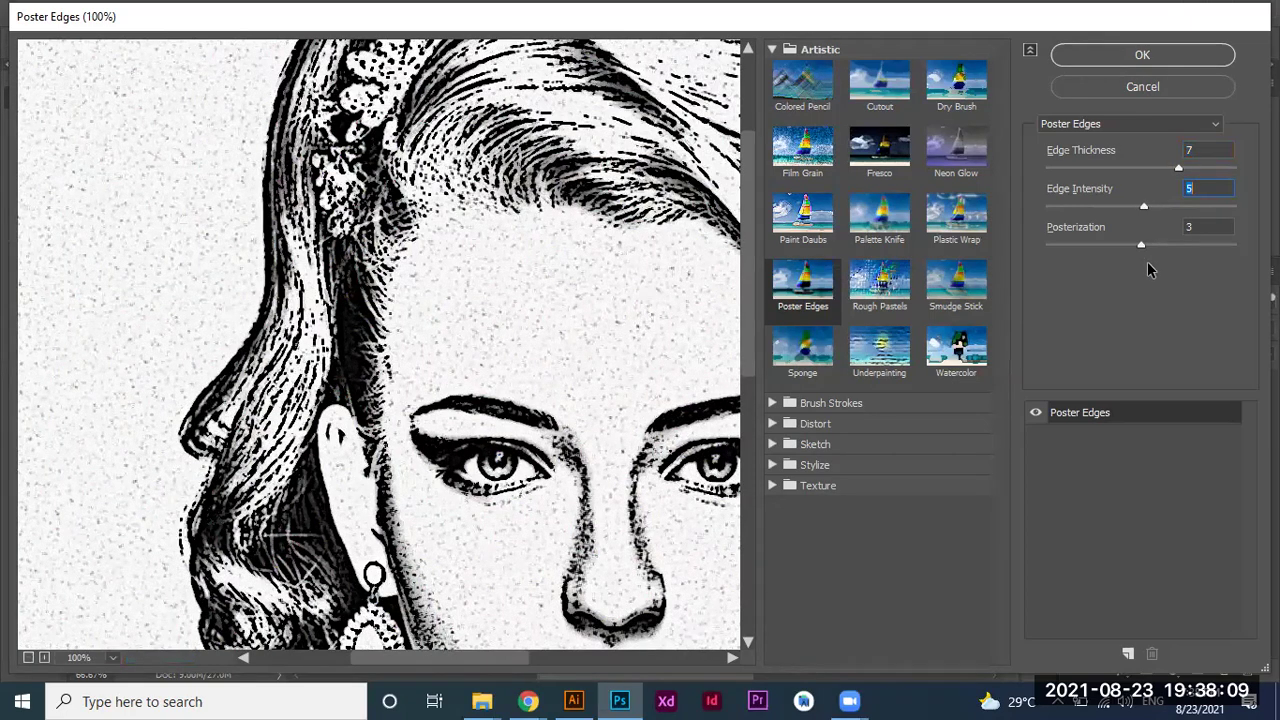
click(1143, 244)
click(1155, 52)
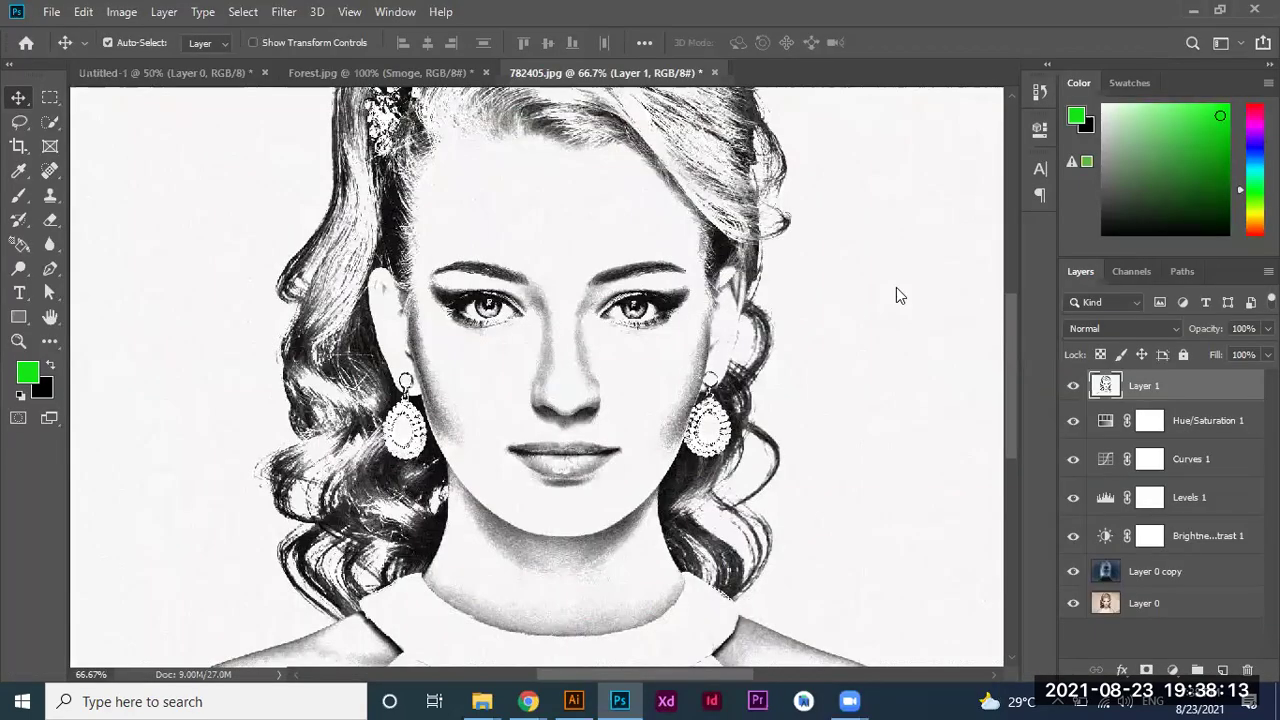
key(ctrl+minus)
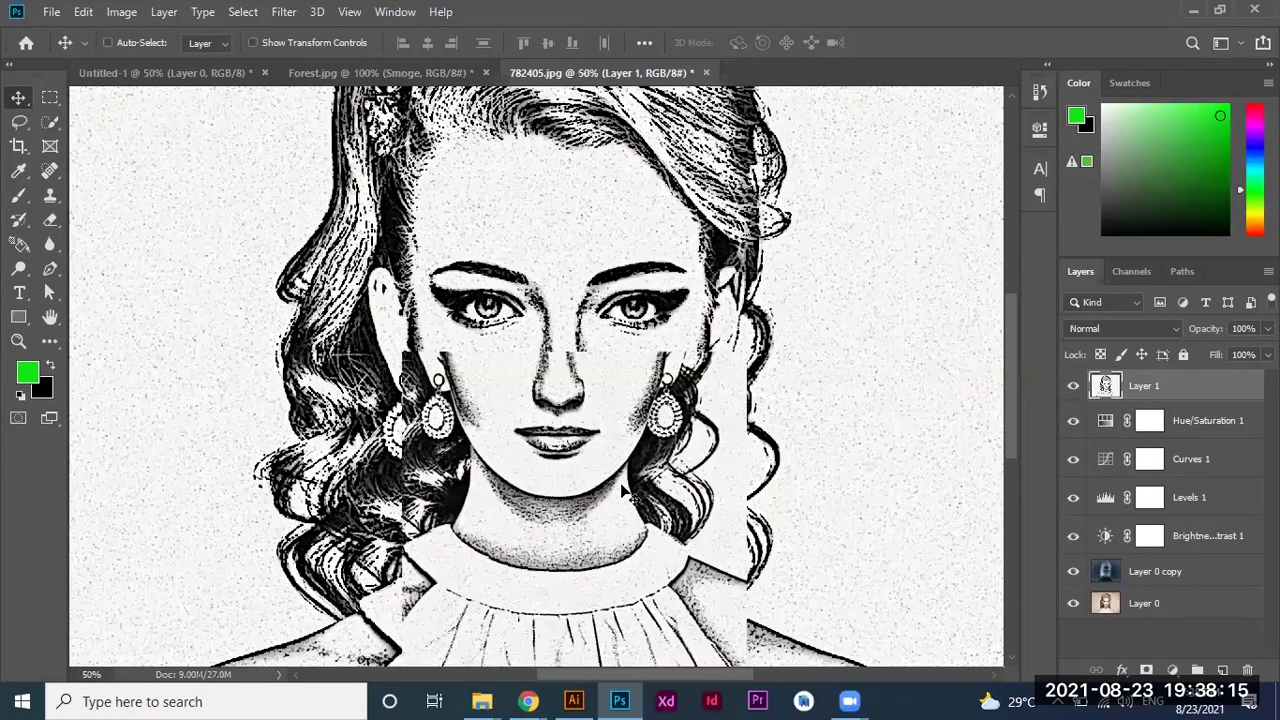
key(ctrl+minus)
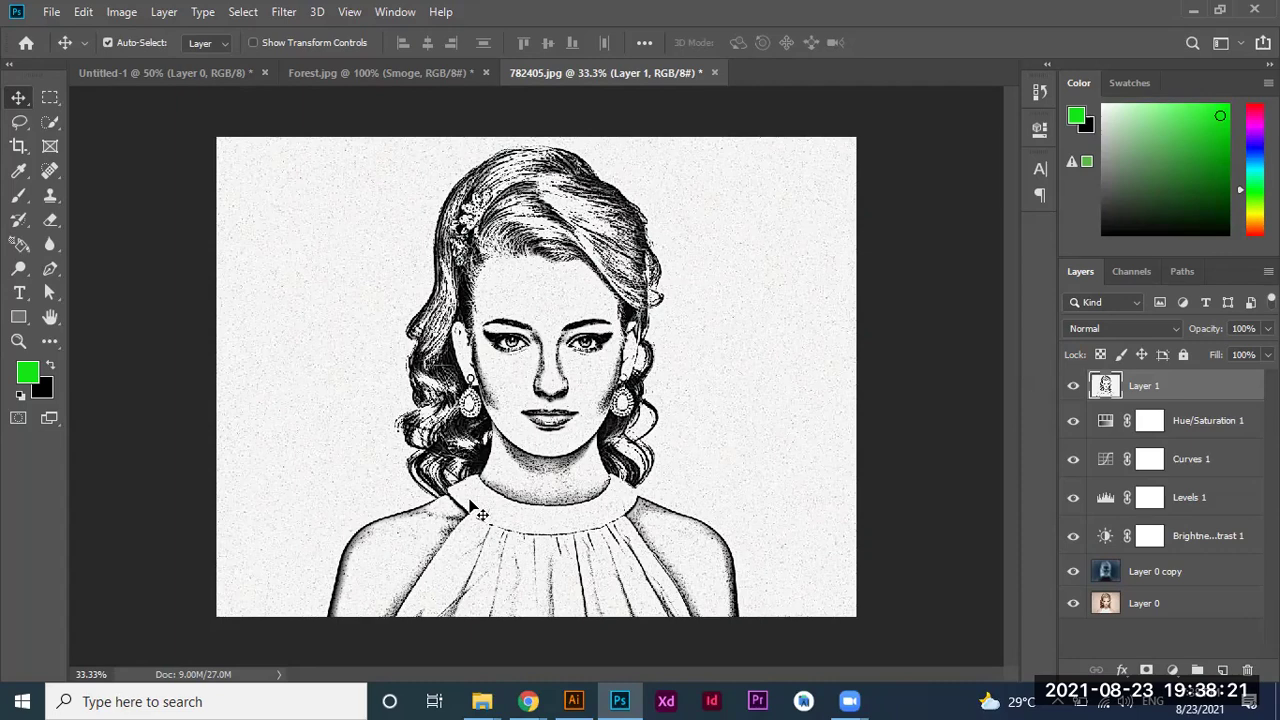
key(ctrl+plus)
key(ctrl+minus)
key(ctrl+plus)
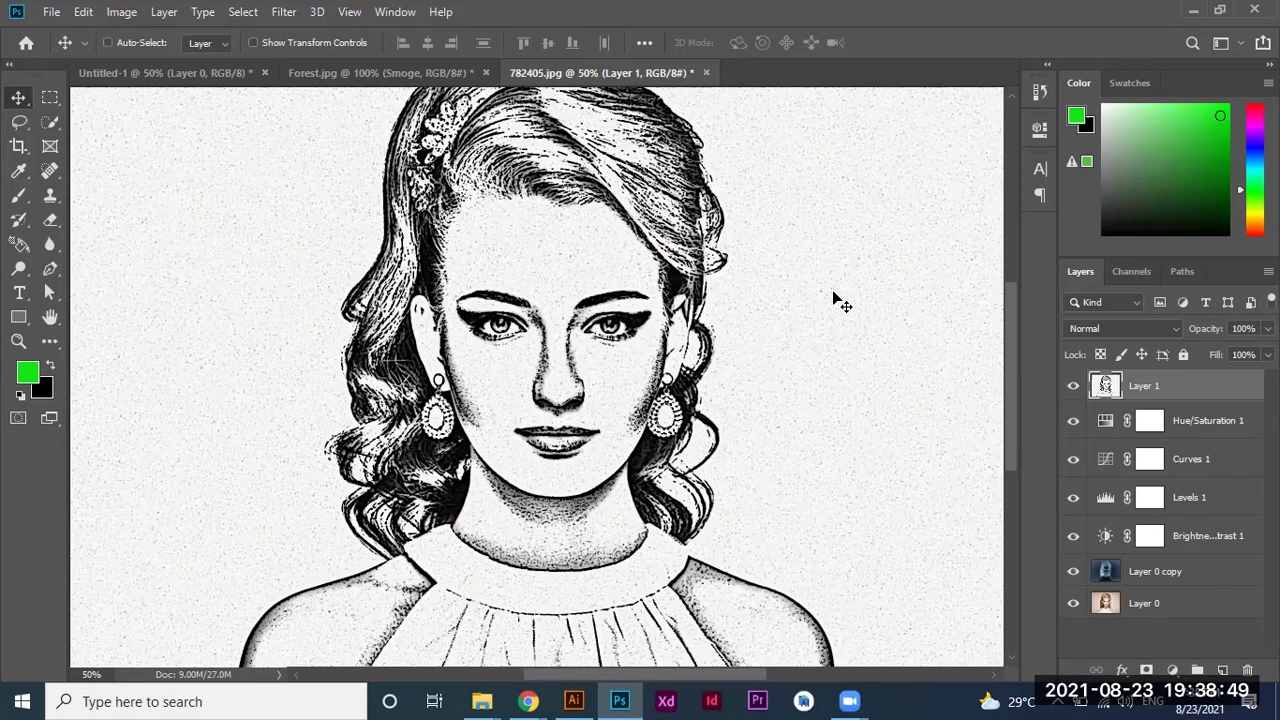
key(ctrl+plus)
key(ctrl+plus)
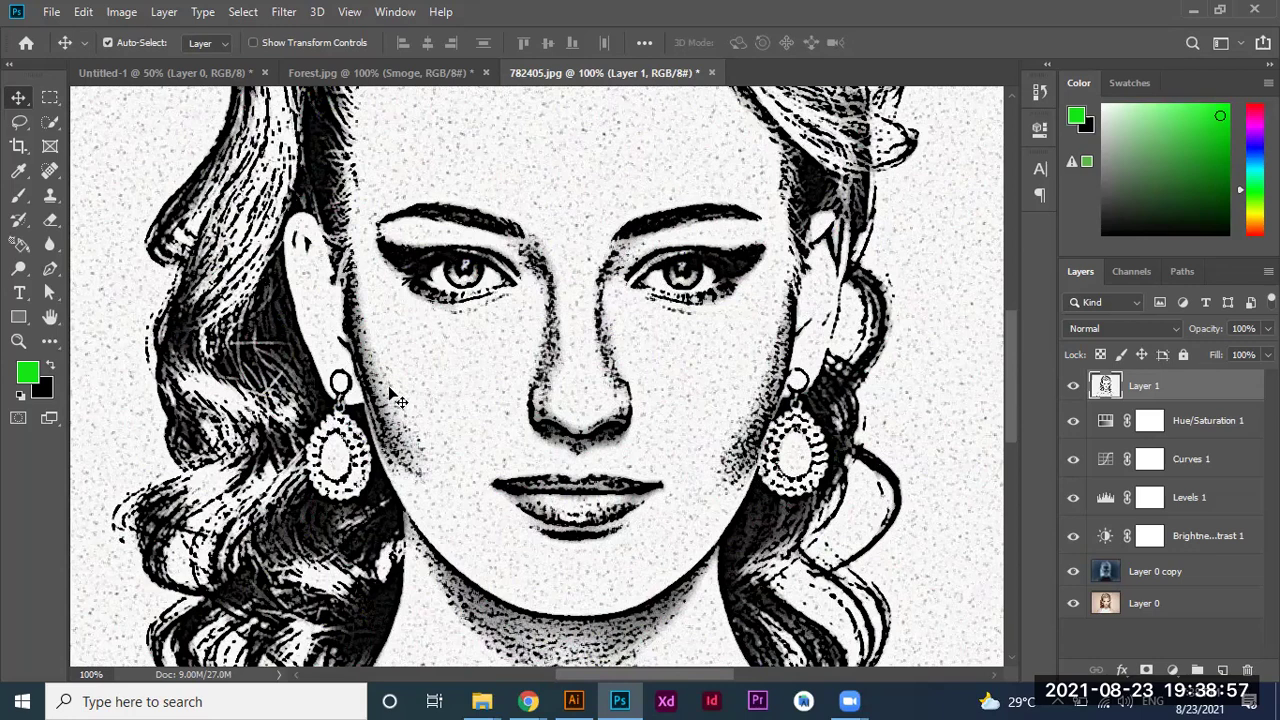
key(ctrl+minus)
key(ctrl+minus)
key(ctrl+minus)
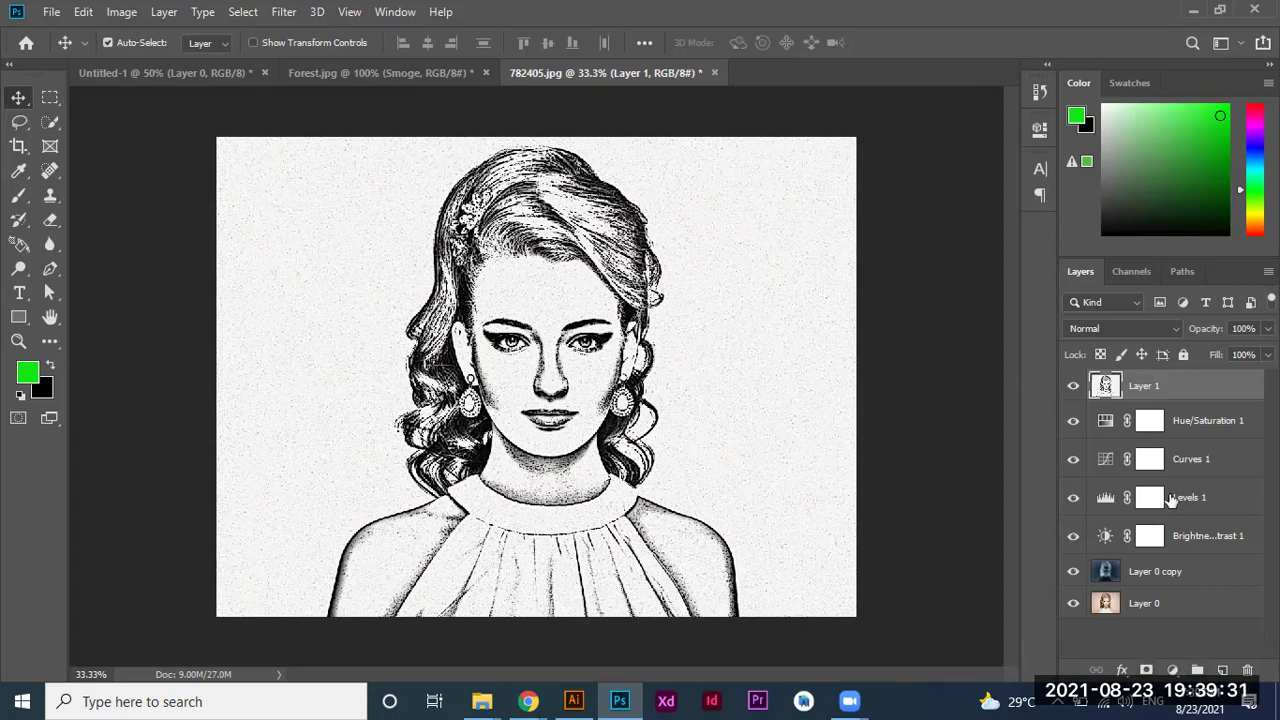
Add a layer mask to Layer 1 and paint it black at size 400 over background and dress.
click(1146, 670)
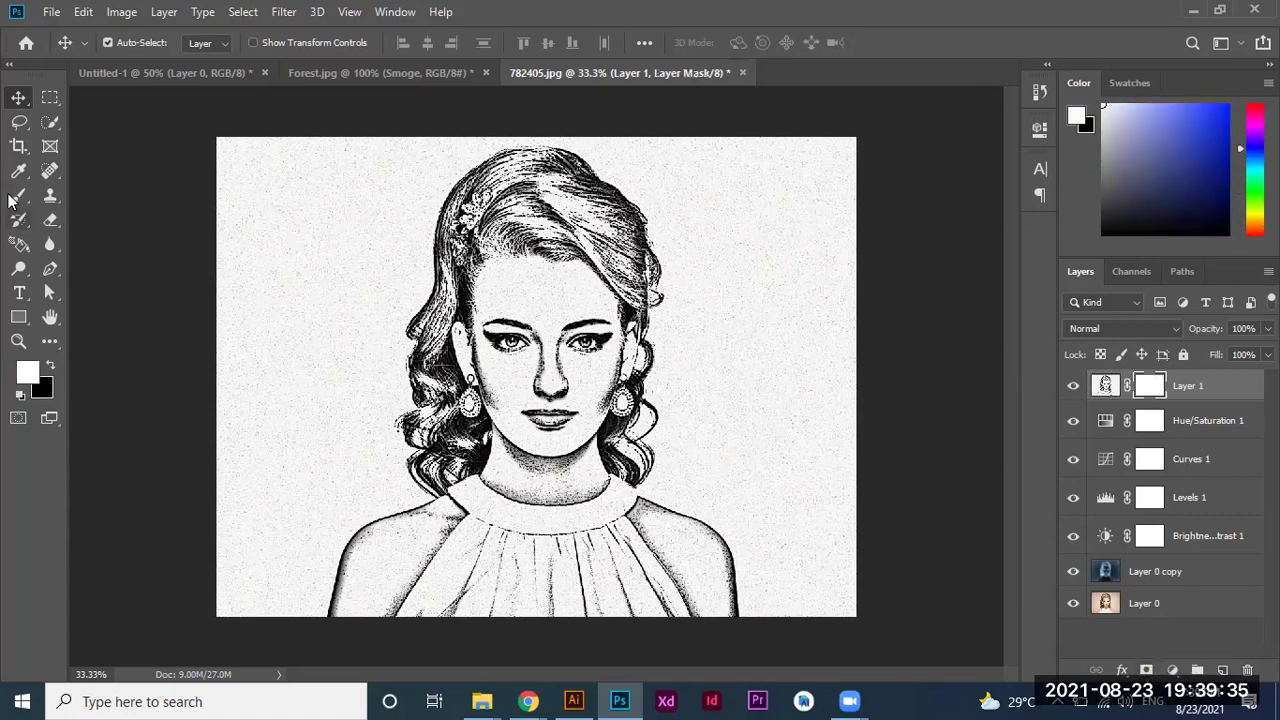
click(18, 195)
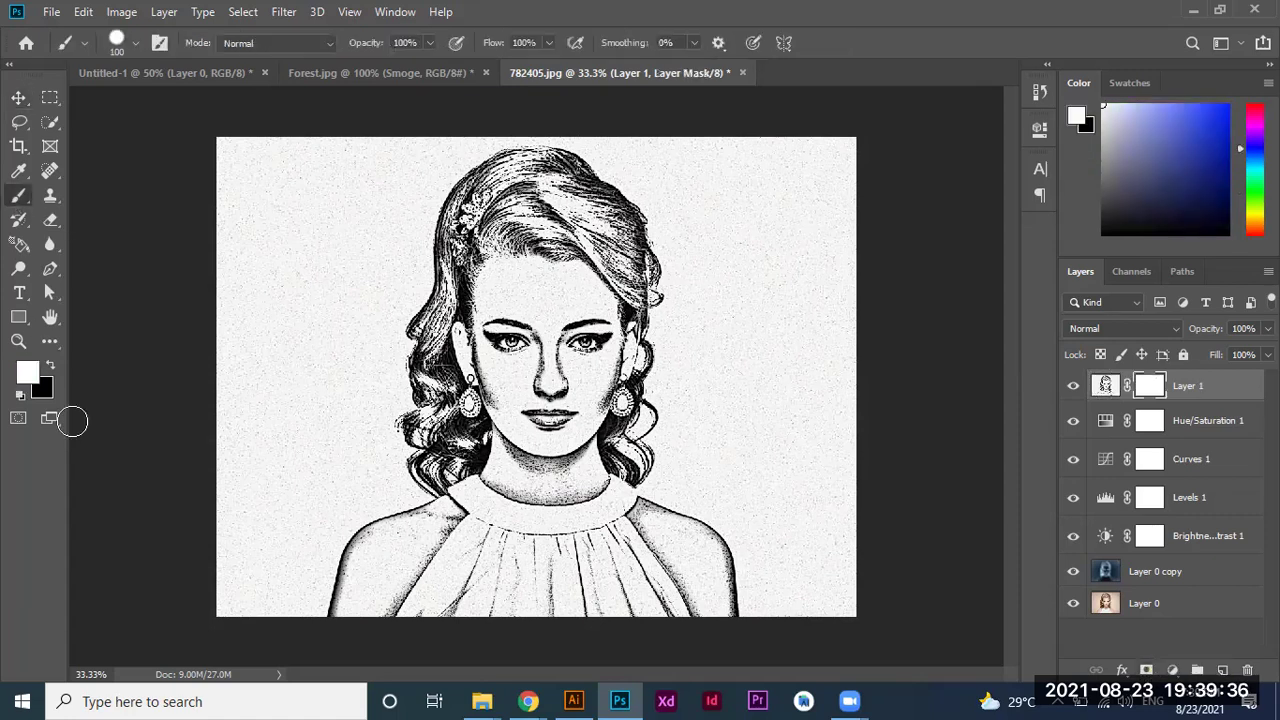
click(51, 363)
mouse_move(706, 189)
mouse_down()
mouse_move(751, 203)
mouse_move(751, 183)
mouse_up()
key(bracketright)
key(bracketright)
key(bracketright)
key(bracketright)
key(bracketright)
key(bracketright)
key(bracketright)
mouse_move(751, 183)
mouse_down()
mouse_move(786, 214)
mouse_move(777, 243)
mouse_move(657, 154)
mouse_move(704, 160)
mouse_move(763, 397)
mouse_move(717, 271)
mouse_up()
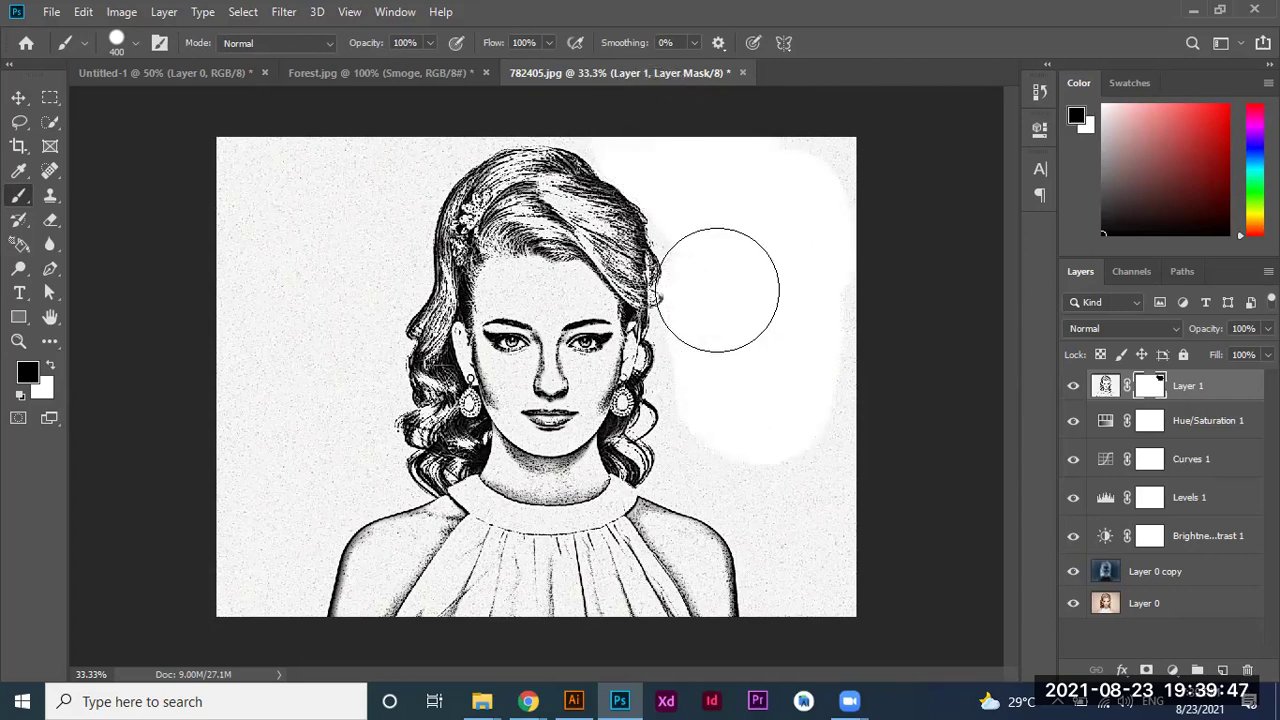
mouse_move(721, 381)
mouse_down()
mouse_move(789, 451)
mouse_move(825, 195)
mouse_up()
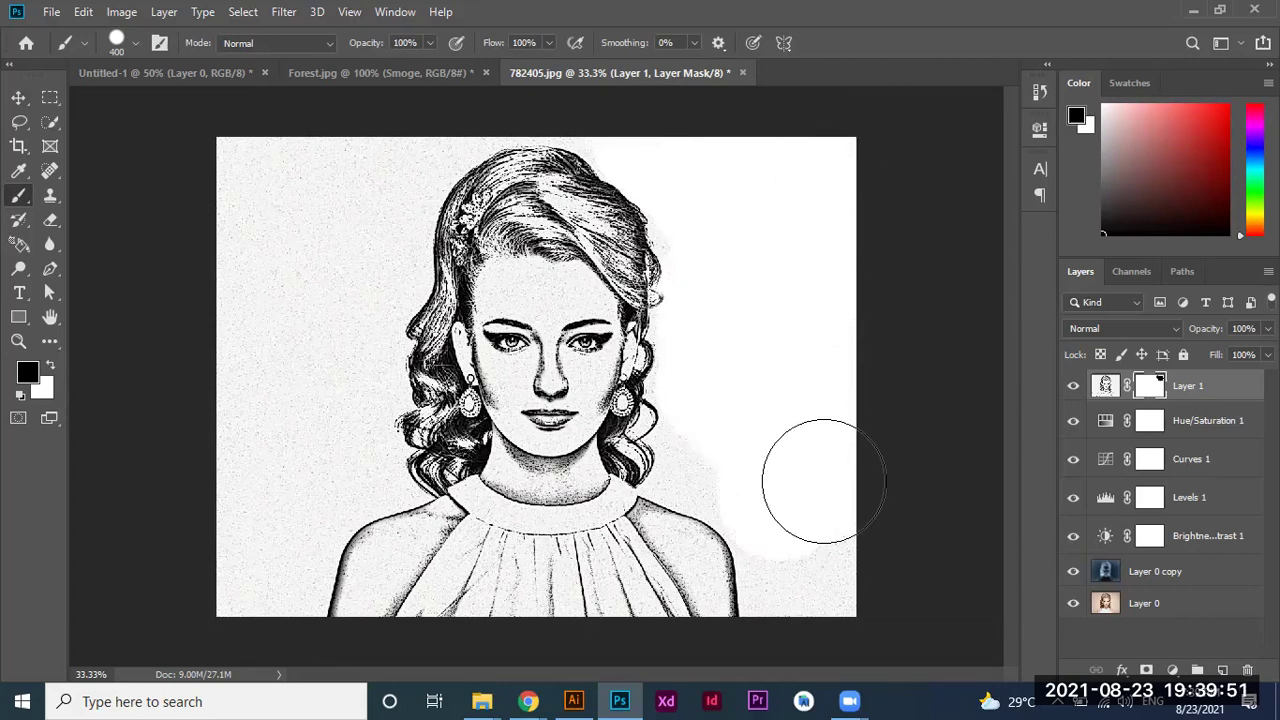
mouse_move(577, 596)
mouse_down()
mouse_move(597, 570)
mouse_move(343, 543)
mouse_move(271, 587)
mouse_move(263, 537)
mouse_move(334, 249)
mouse_move(249, 286)
mouse_move(254, 364)
mouse_move(380, 129)
mouse_move(428, 128)
mouse_move(414, 146)
mouse_move(449, 129)
mouse_move(401, 223)
mouse_move(409, 249)
mouse_move(369, 360)
mouse_move(374, 403)
mouse_move(391, 397)
mouse_move(376, 464)
mouse_up()
With a smaller 150 brush, mask out grain beside the neck and on the forehead.
key(bracketleft)
key(bracketleft)
key(bracketleft)
key(bracketleft)
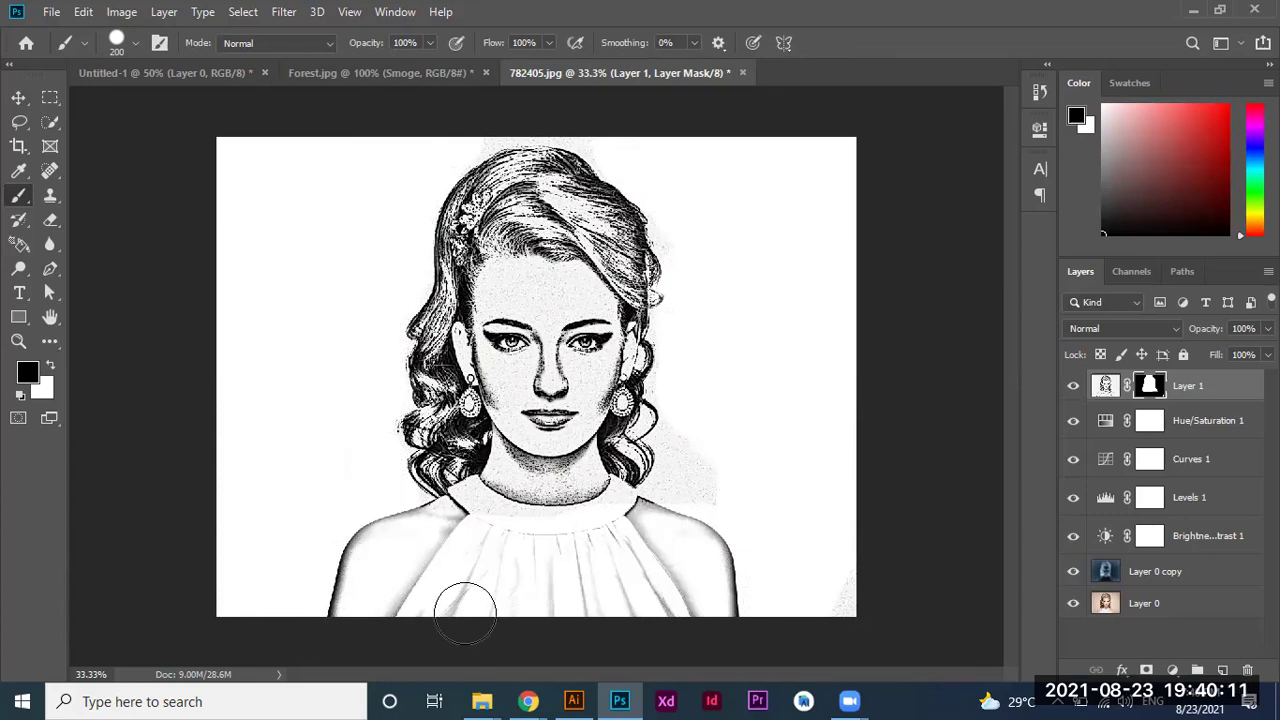
drag(692, 474, 686, 349)
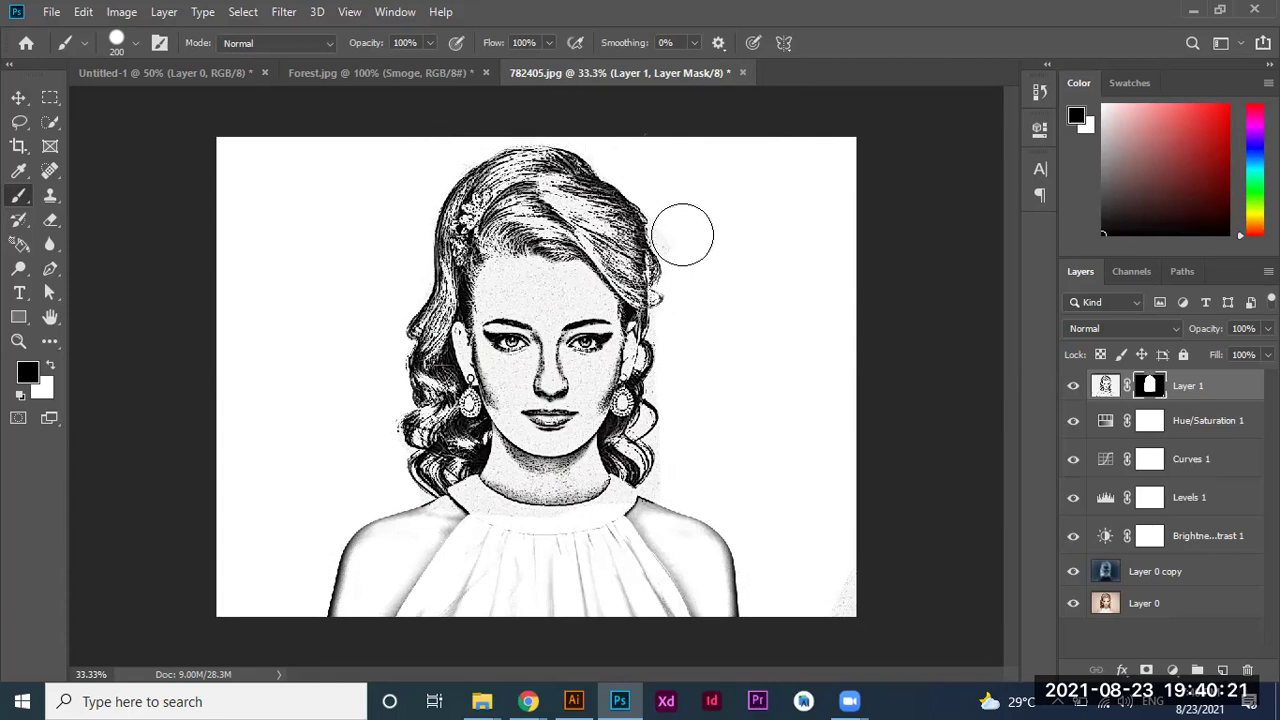
key(bracketleft)
key(bracketleft)
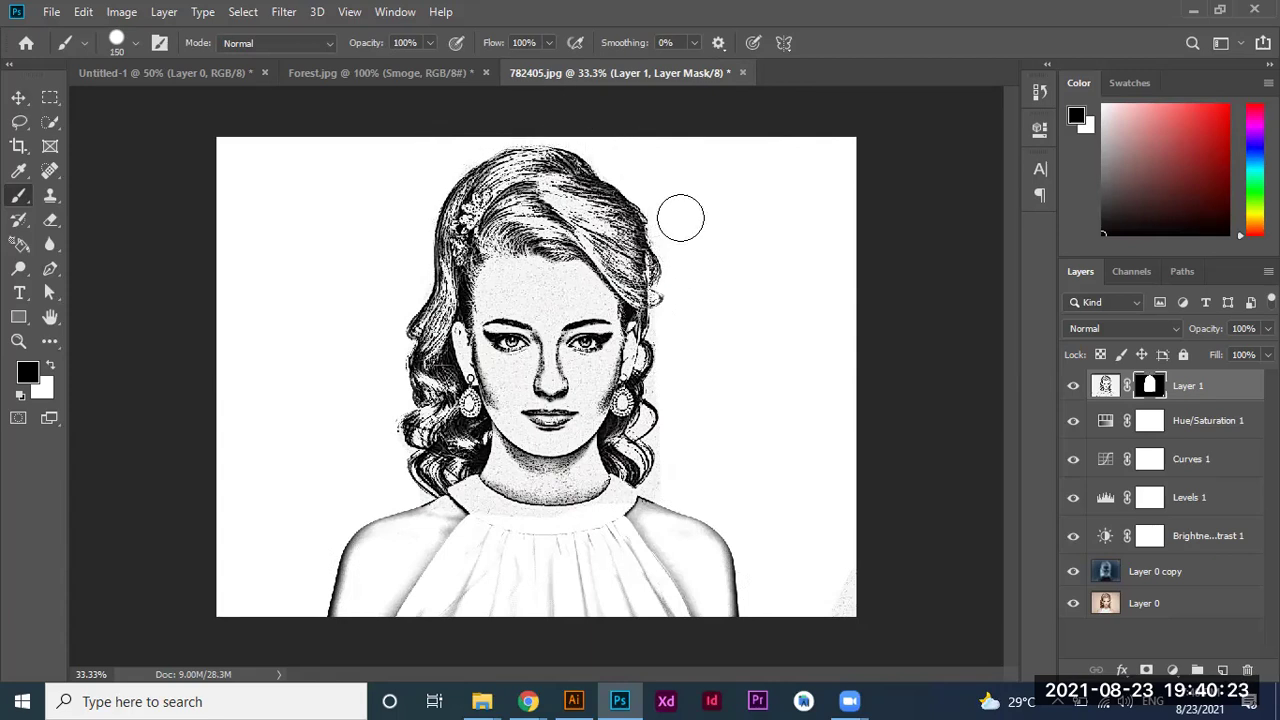
mouse_move(557, 294)
mouse_down()
mouse_move(517, 286)
mouse_move(571, 300)
mouse_move(589, 365)
mouse_move(557, 312)
mouse_move(555, 455)
mouse_move(503, 378)
mouse_move(522, 308)
mouse_move(537, 303)
mouse_move(592, 363)
mouse_move(590, 385)
mouse_move(564, 395)
mouse_move(517, 500)
mouse_move(505, 485)
mouse_move(495, 510)
mouse_move(480, 498)
mouse_move(420, 518)
mouse_move(489, 519)
mouse_move(600, 478)
mouse_move(588, 505)
mouse_move(600, 484)
mouse_up()
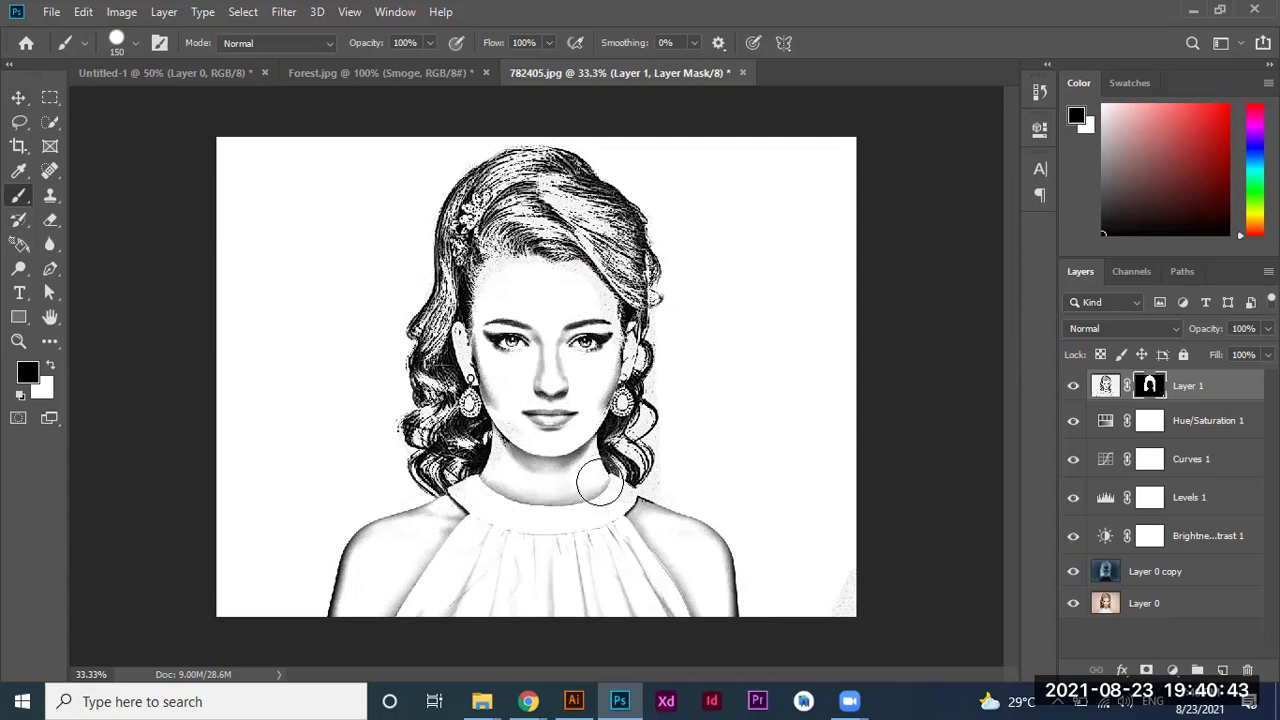
key(x)
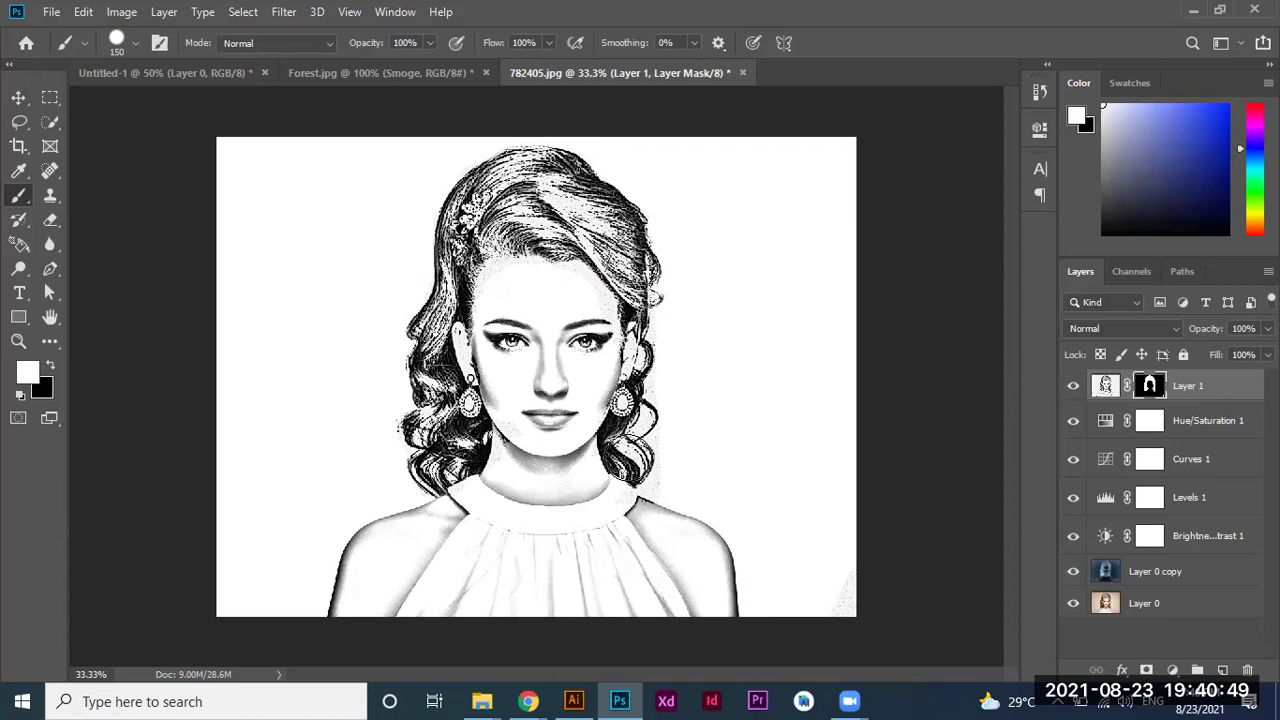
key(x)
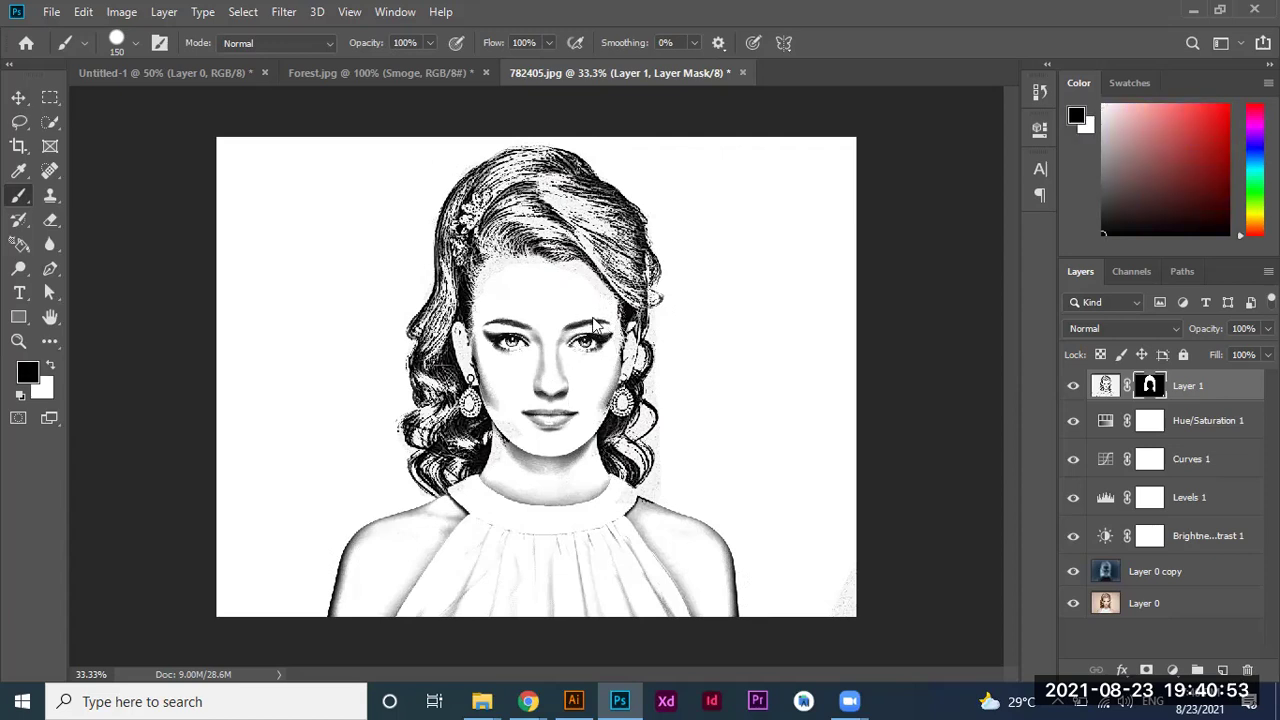
key(ctrl+plus)
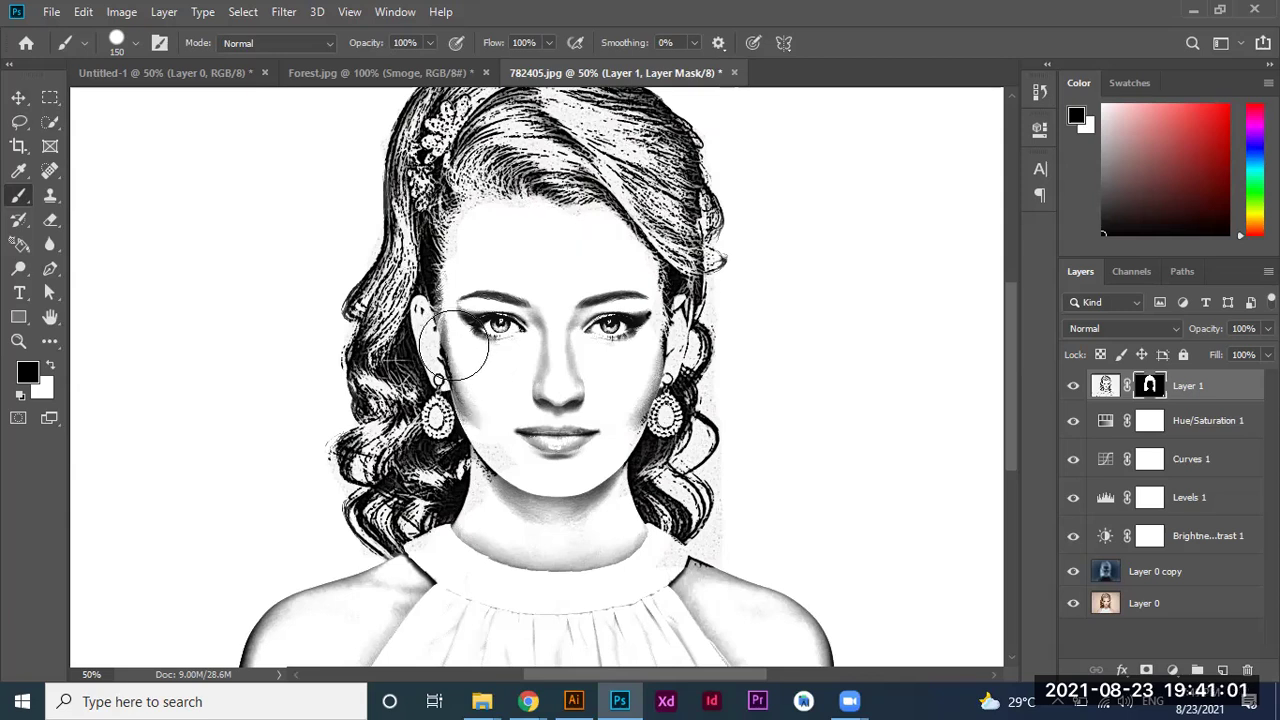
Paint the mask with 80 and 60 brushes to lighten hair by the ears, earring and chin.
key(bracketleft)
key(bracketleft)
key(bracketleft)
key(bracketleft)
key(bracketleft)
mouse_move(450, 345)
mouse_down()
mouse_move(438, 377)
mouse_move(420, 318)
mouse_move(440, 363)
mouse_move(438, 422)
mouse_up()
mouse_move(676, 330)
mouse_down()
mouse_move(674, 362)
mouse_move(676, 333)
mouse_up()
key(bracketleft)
key(bracketleft)
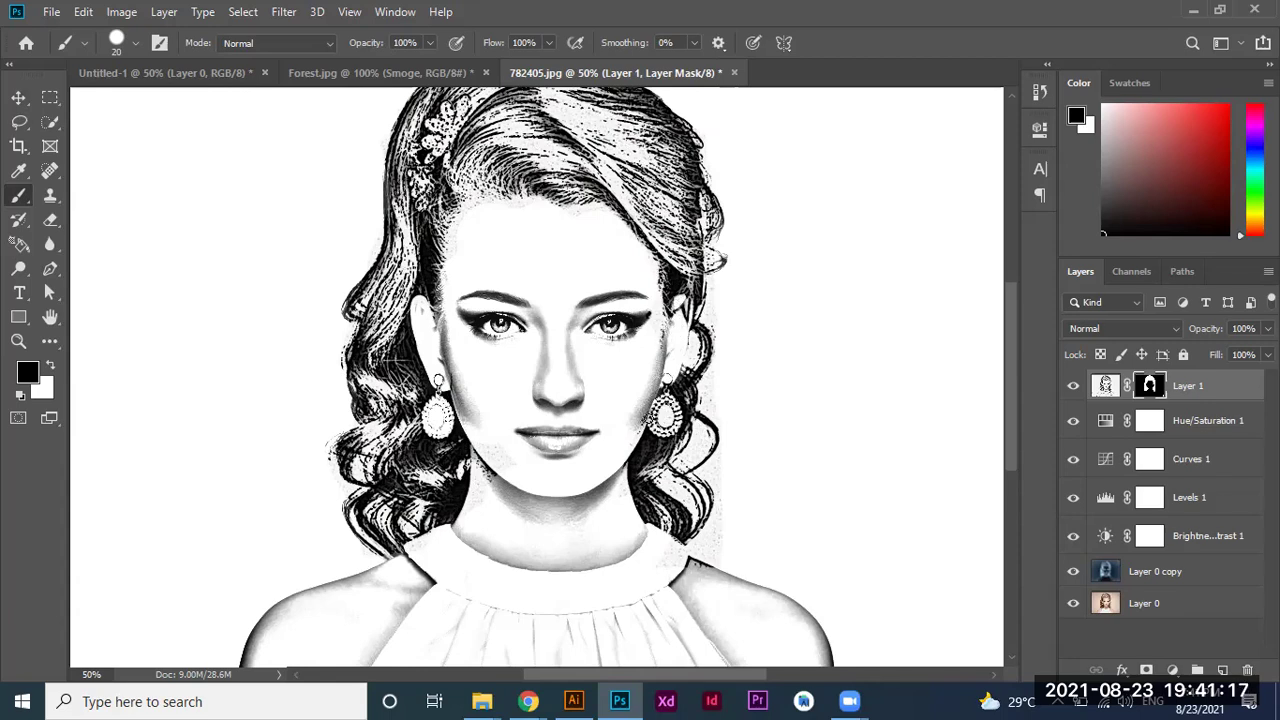
drag(655, 420, 665, 418)
drag(487, 486, 485, 509)
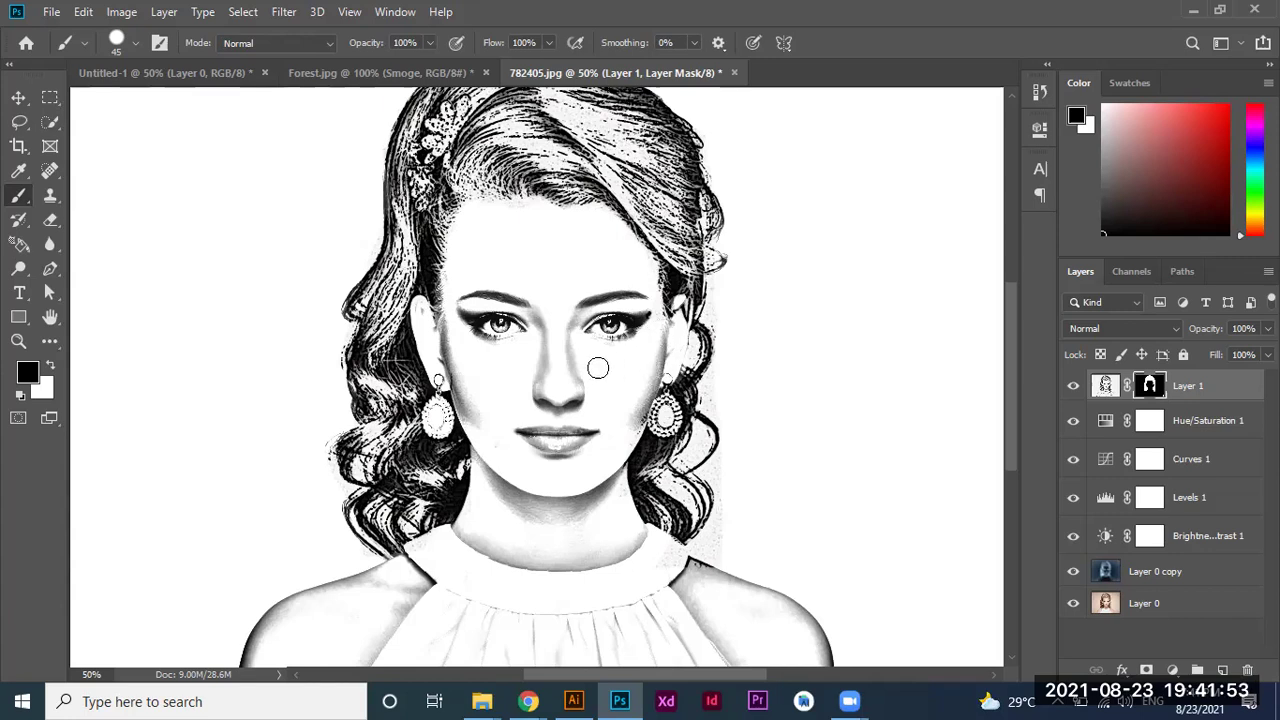
key(x)
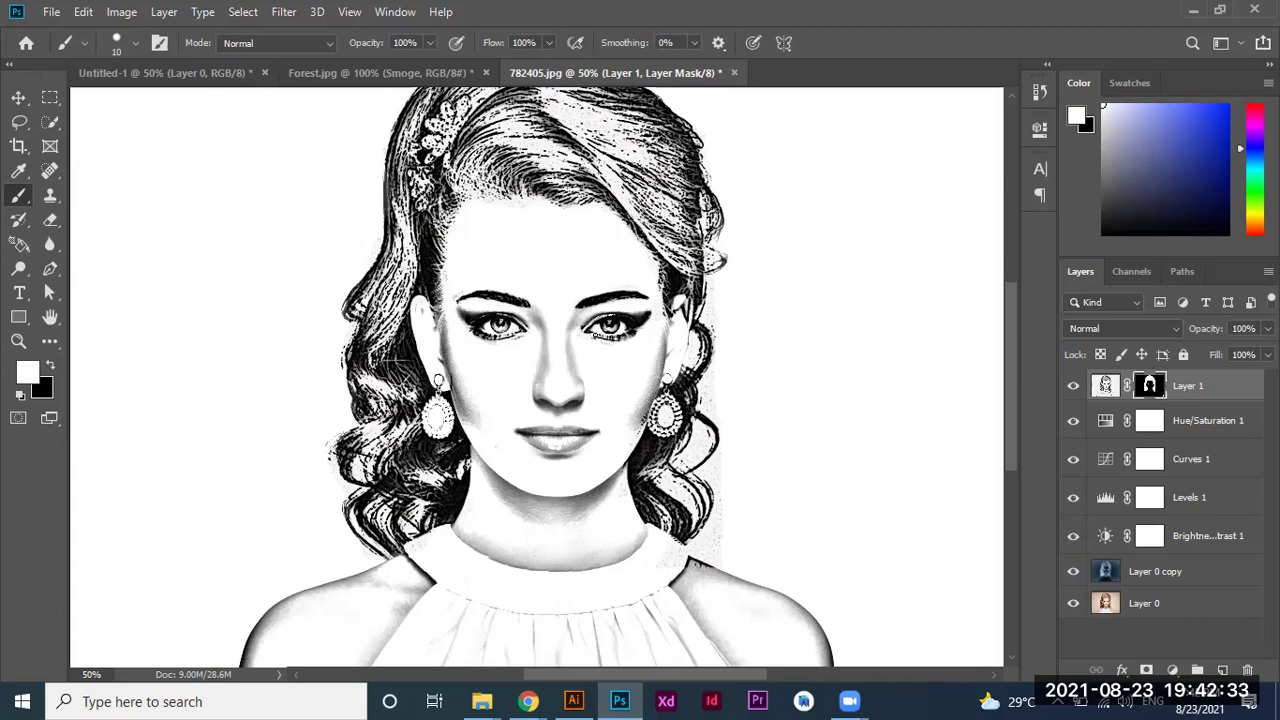
key(ctrl+minus)
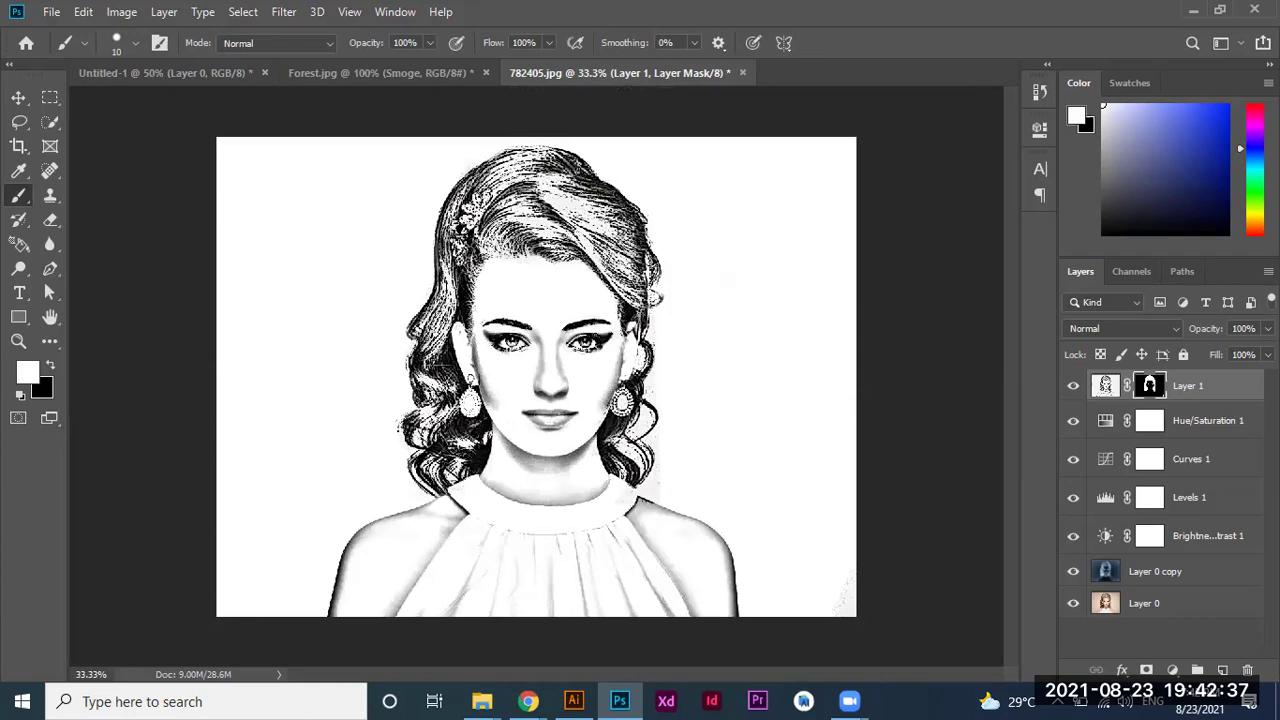
Zoom in on the face and set the mask brush to black at size 25, then zoom out.
key(ctrl+plus)
key(ctrl+plus)
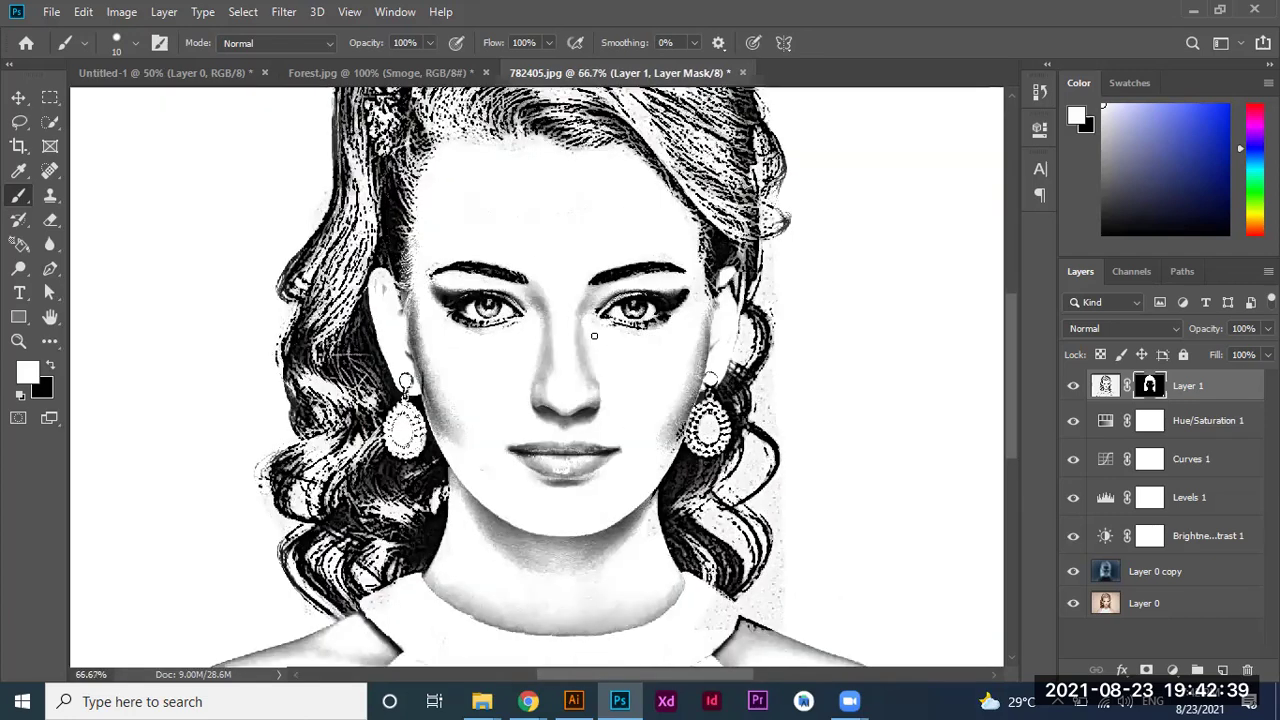
key(x)
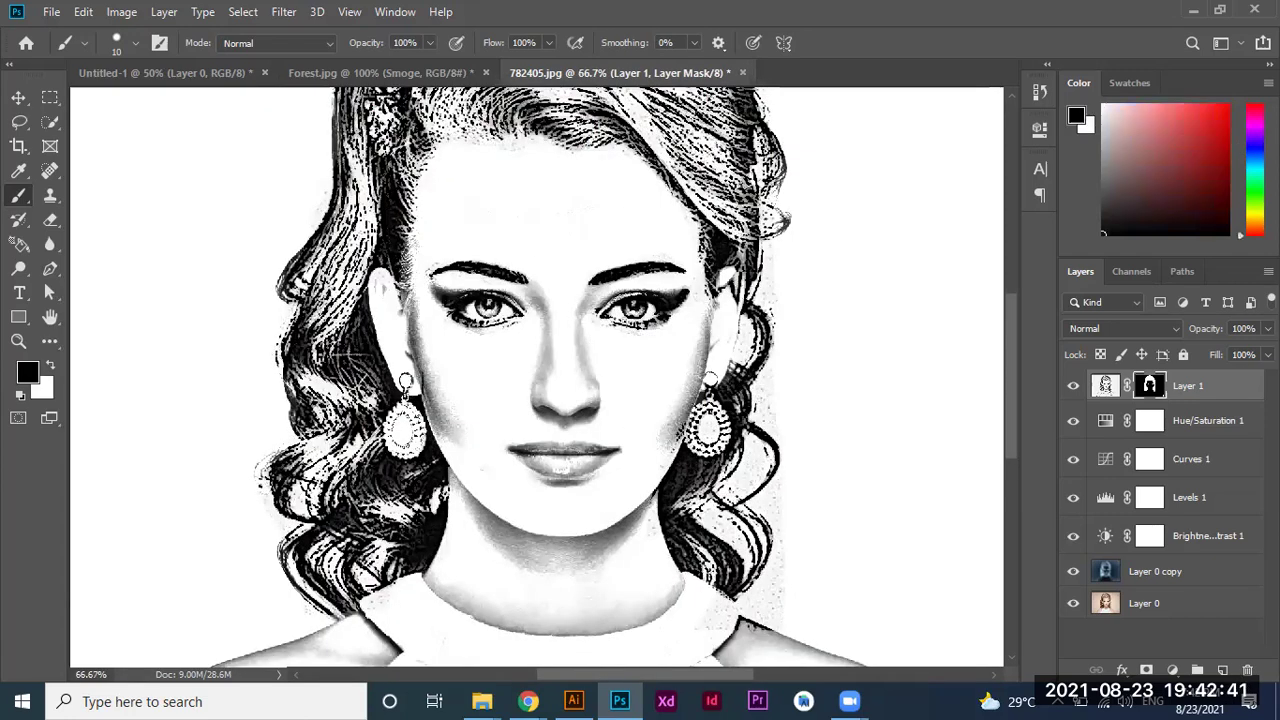
key(bracketright)
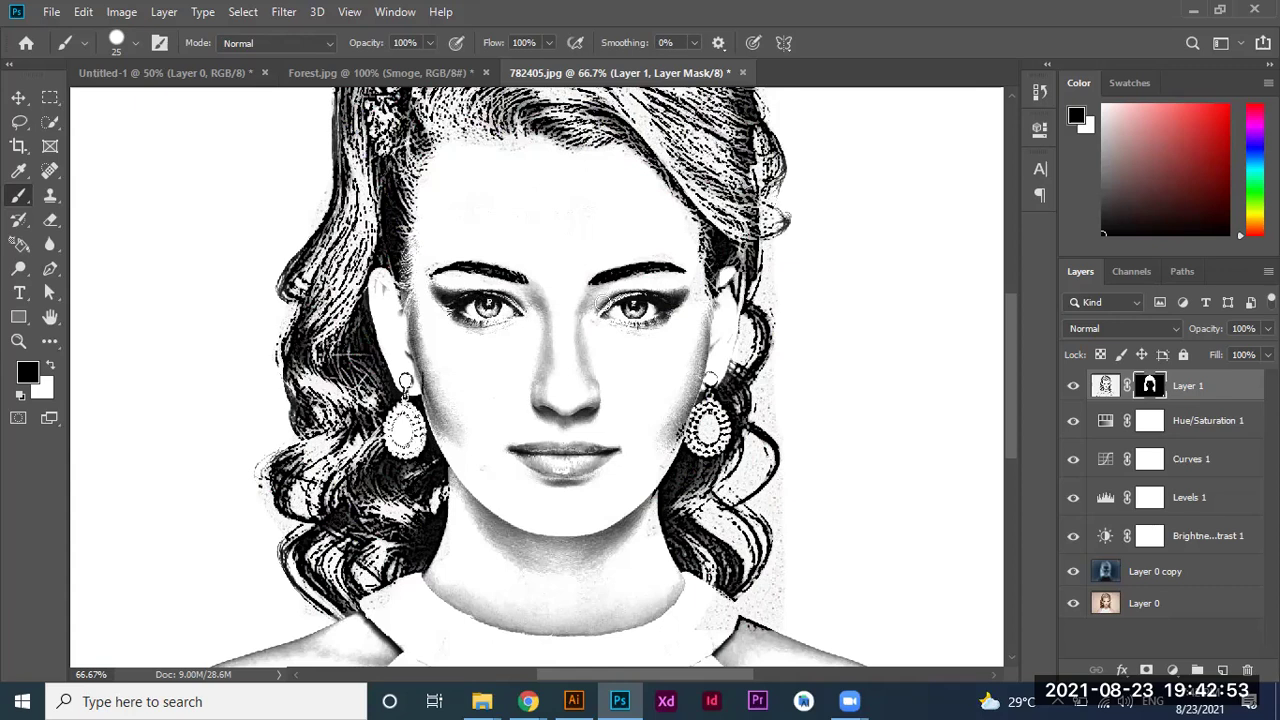
key(ctrl+minus)
key(ctrl+minus)
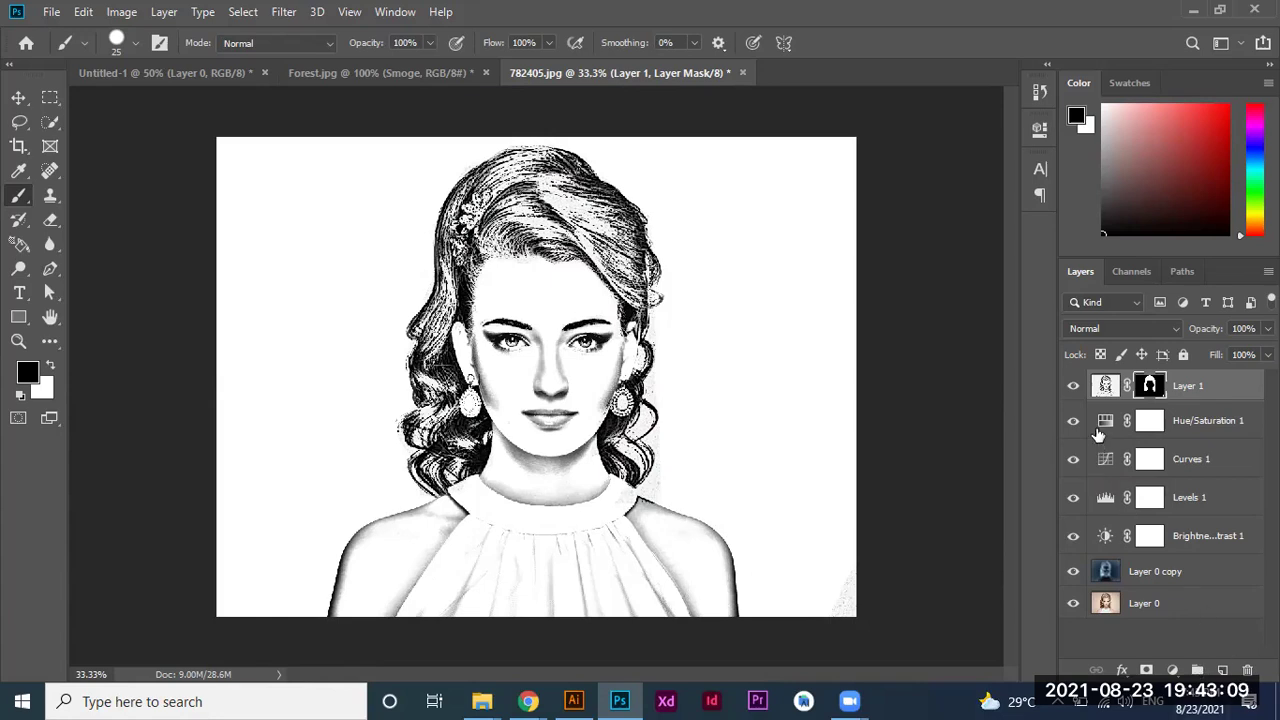
Select Layer 1 through Layer 0 copy and group them into Group 1.
click(1106, 458)
ctrl+click(1106, 466)
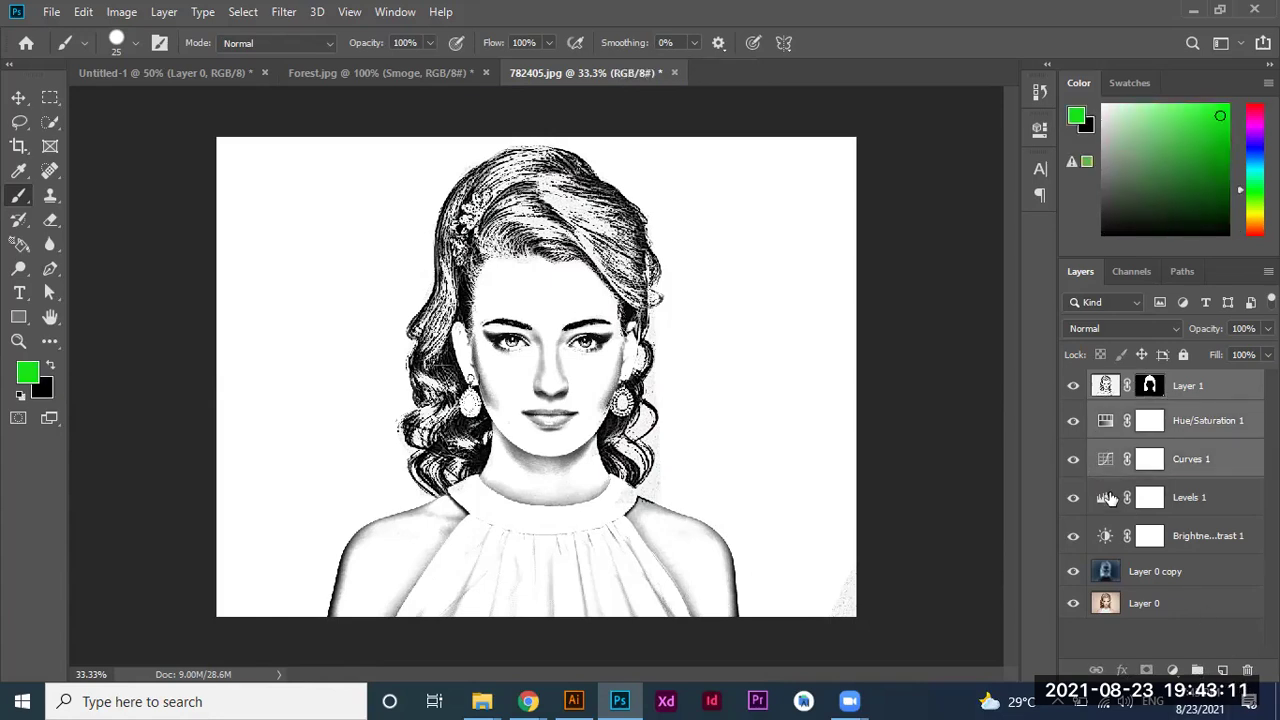
ctrl+click(1111, 500)
ctrl+click(1110, 538)
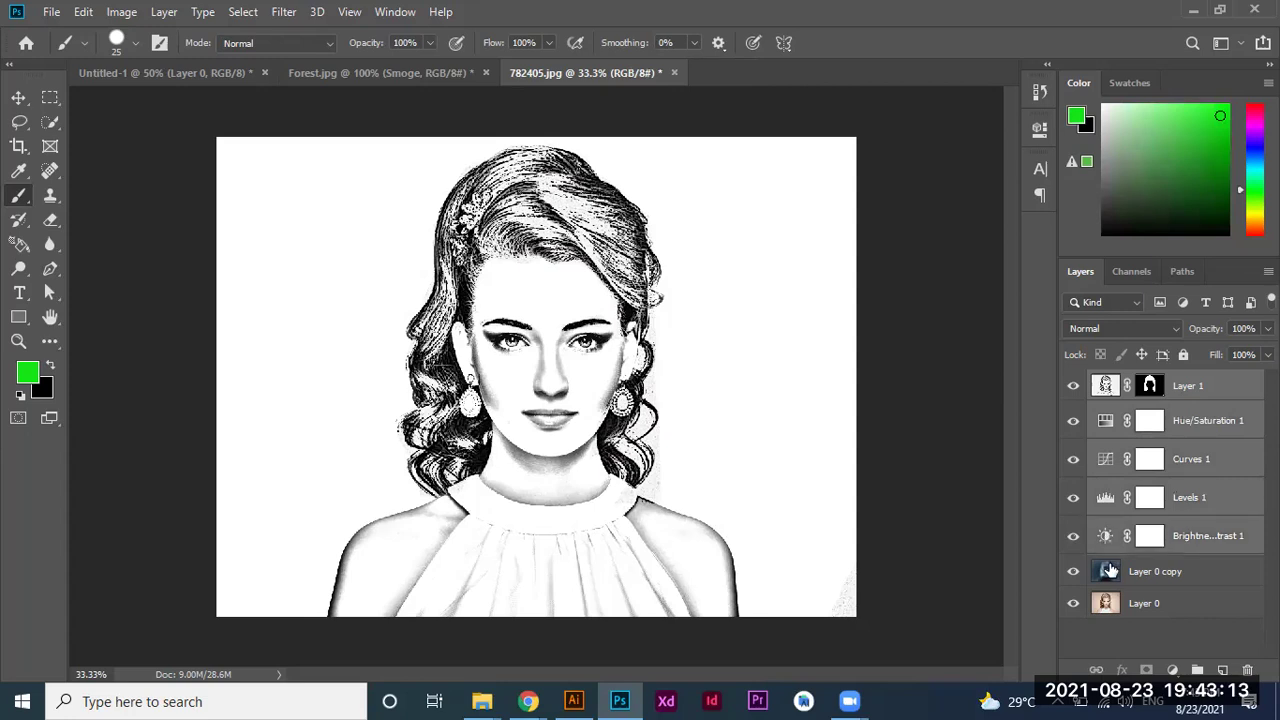
ctrl+click(1110, 570)
click(1198, 670)
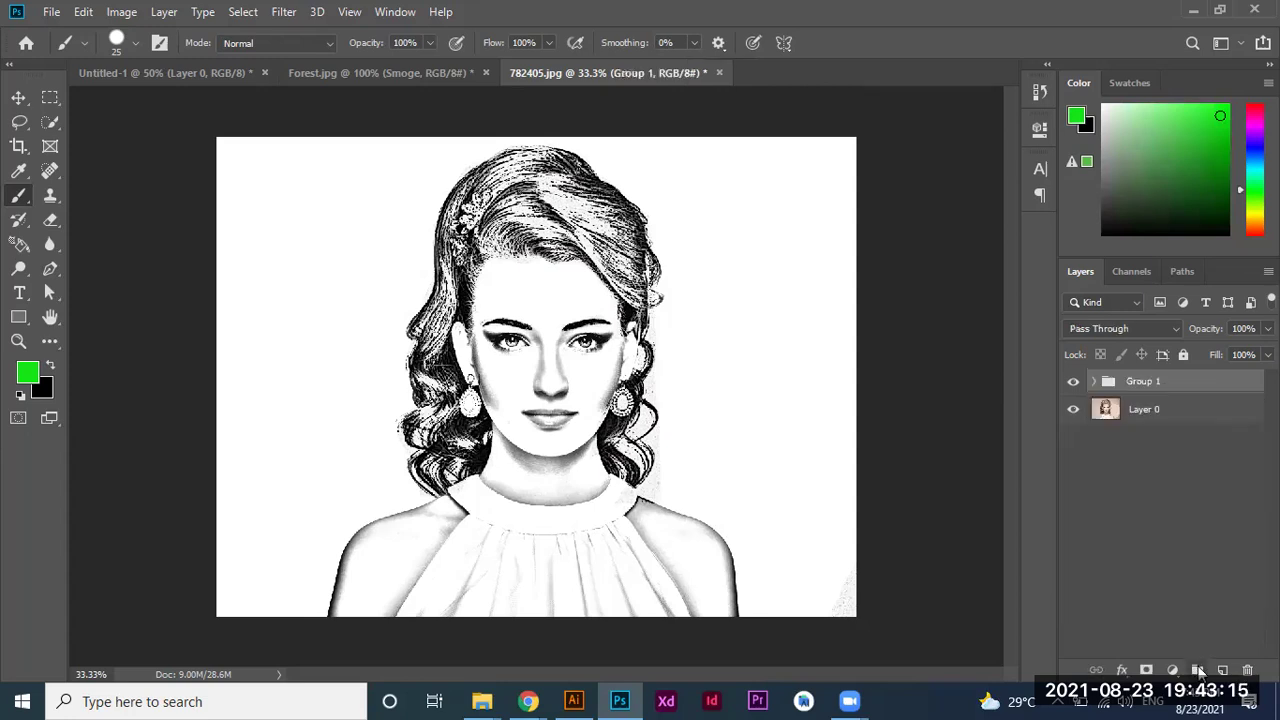
click(1092, 382)
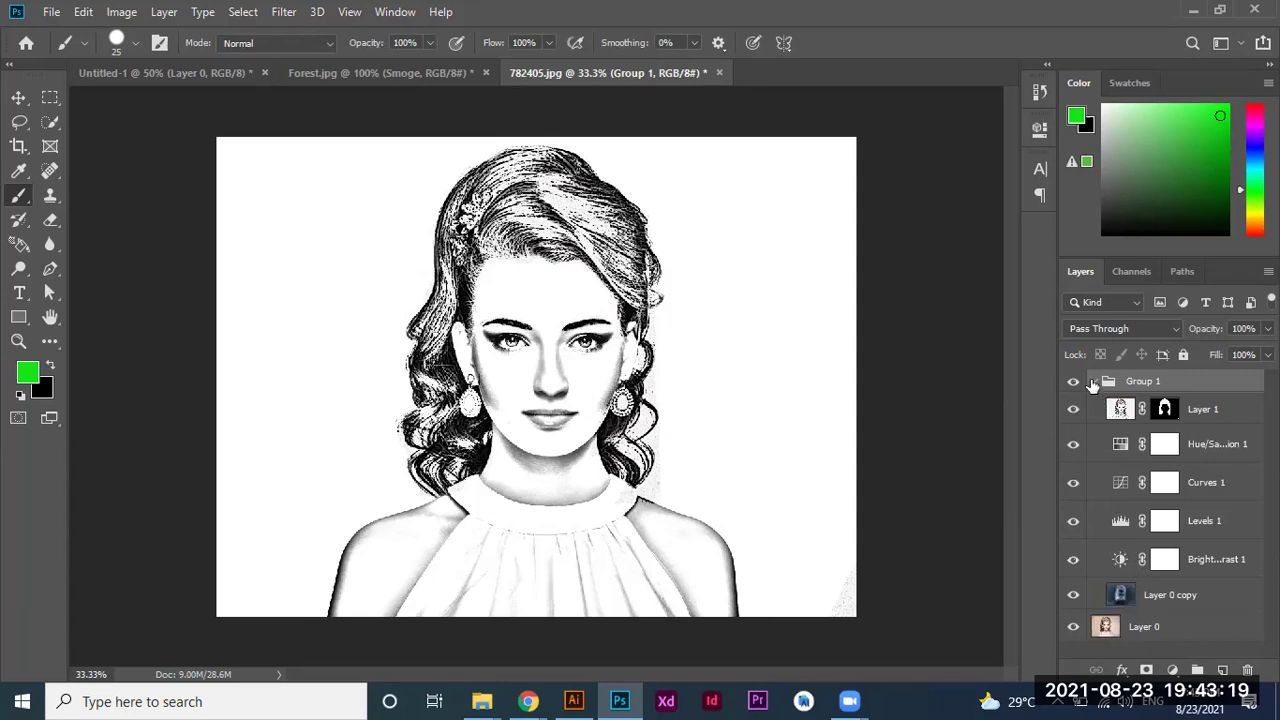
click(1093, 381)
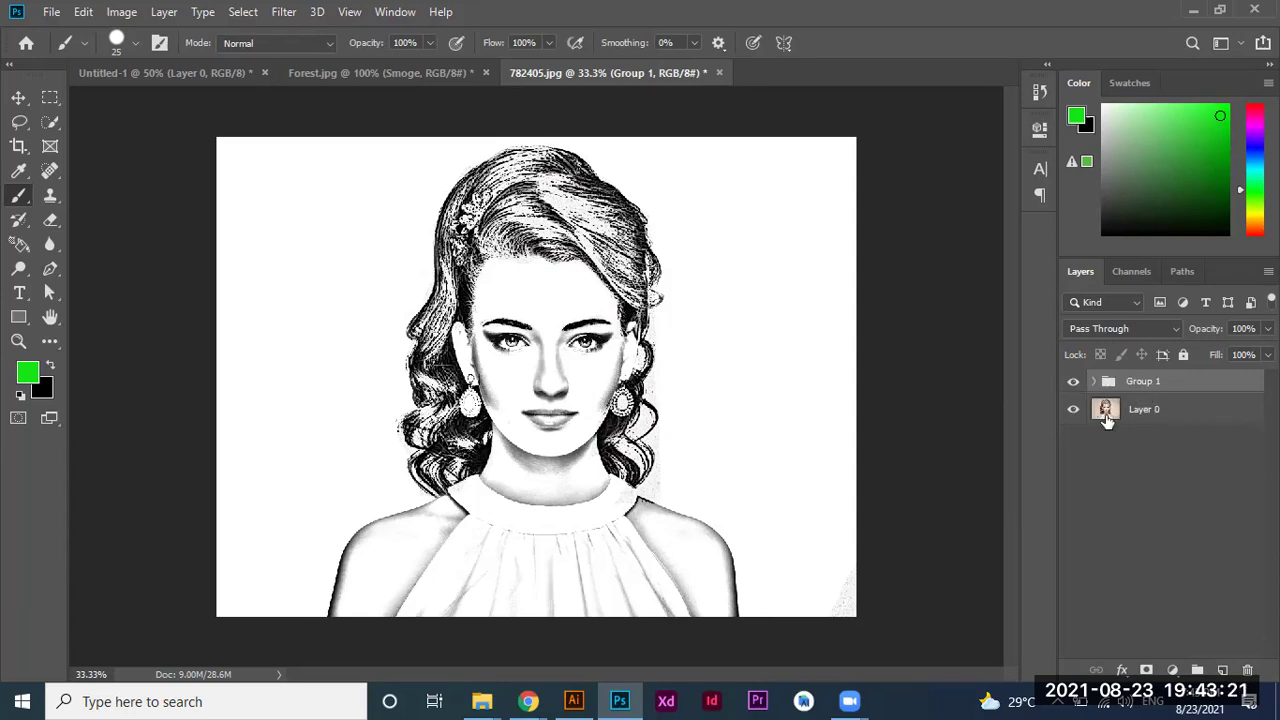
Move Layer 0 into Group 1 beneath Layer 0 copy.
click(1073, 417)
mouse_move(1105, 414)
mouse_down()
mouse_move(1107, 389)
mouse_move(1120, 548)
mouse_up()
click(1094, 383)
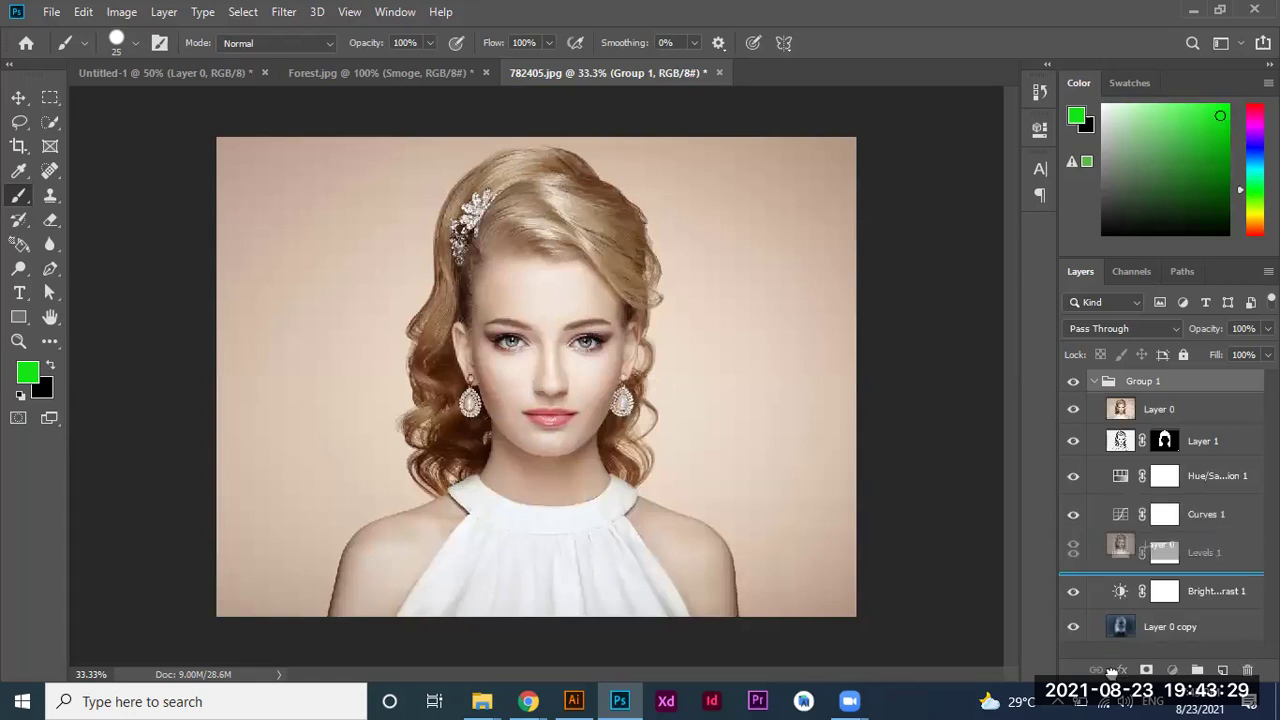
drag(1112, 668, 1117, 653)
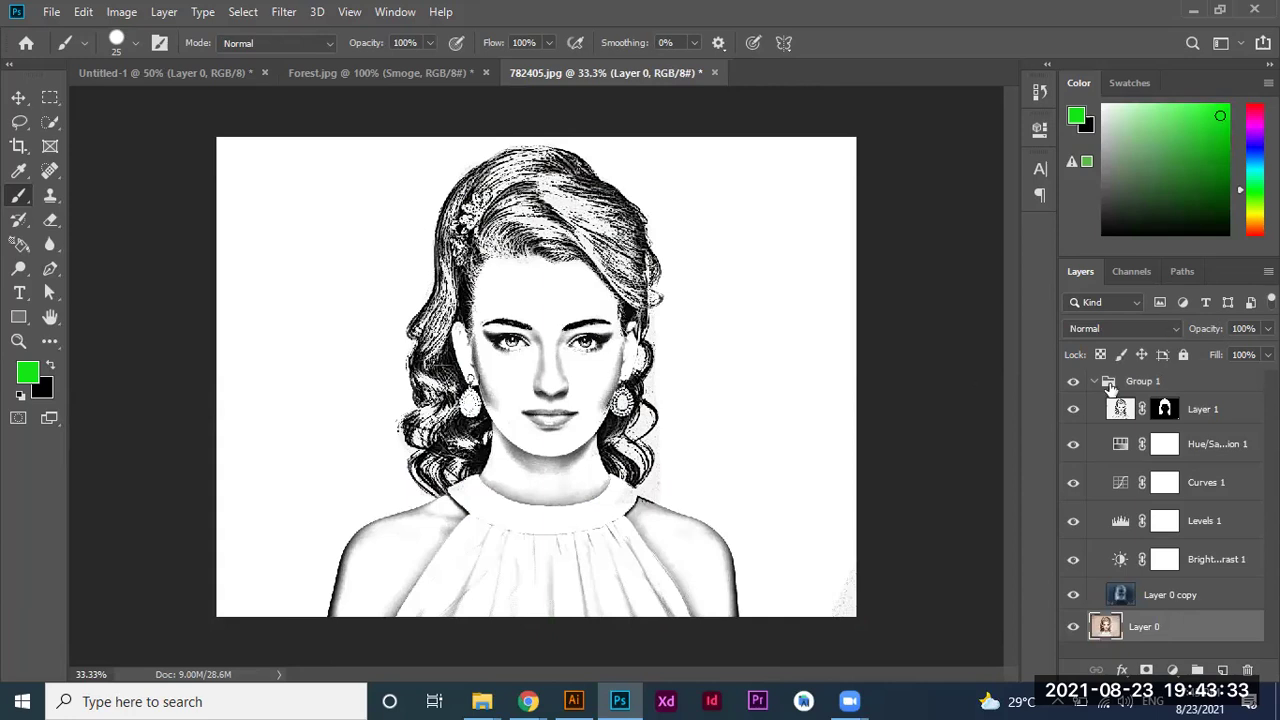
click(1095, 383)
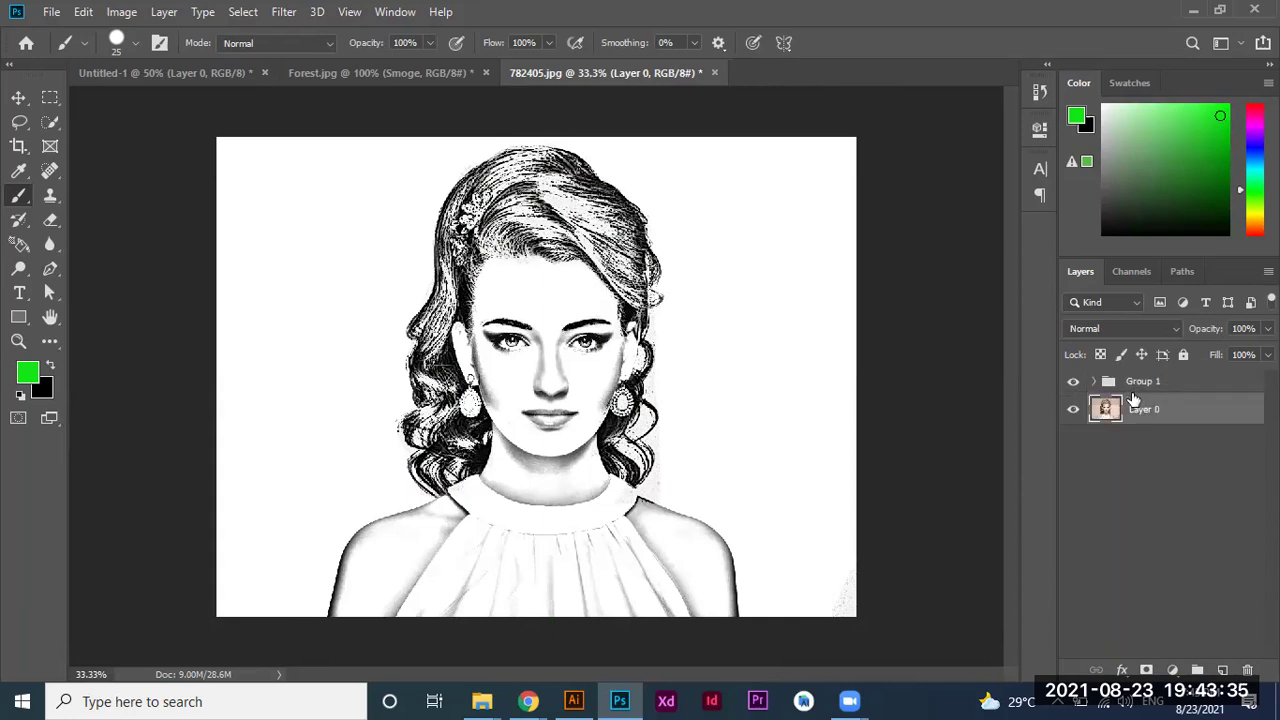
click(1110, 387)
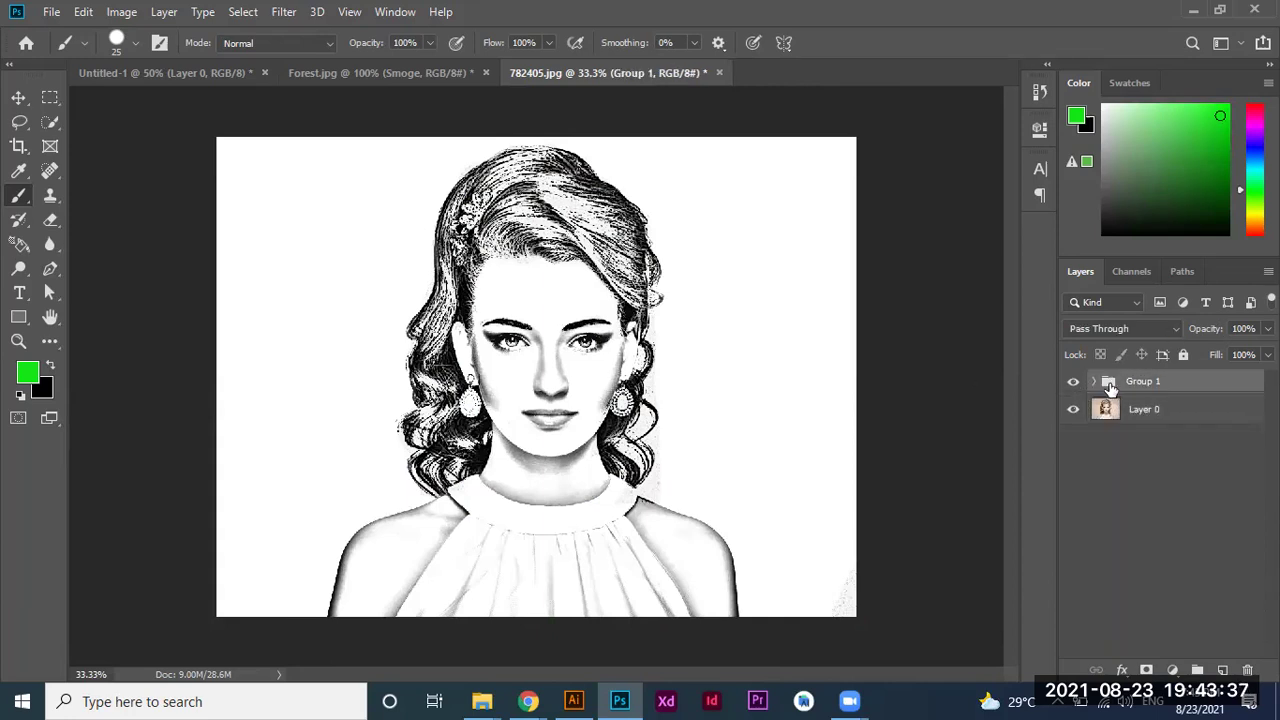
click(1095, 382)
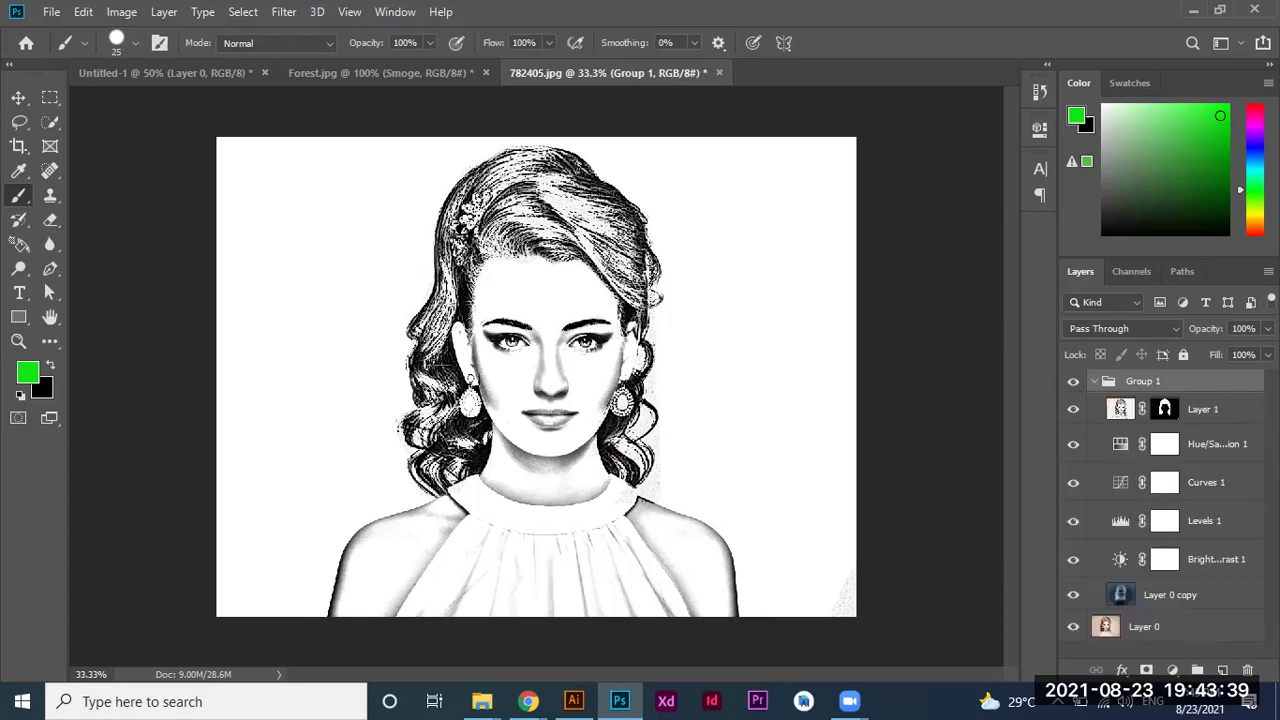
drag(1106, 628, 1103, 613)
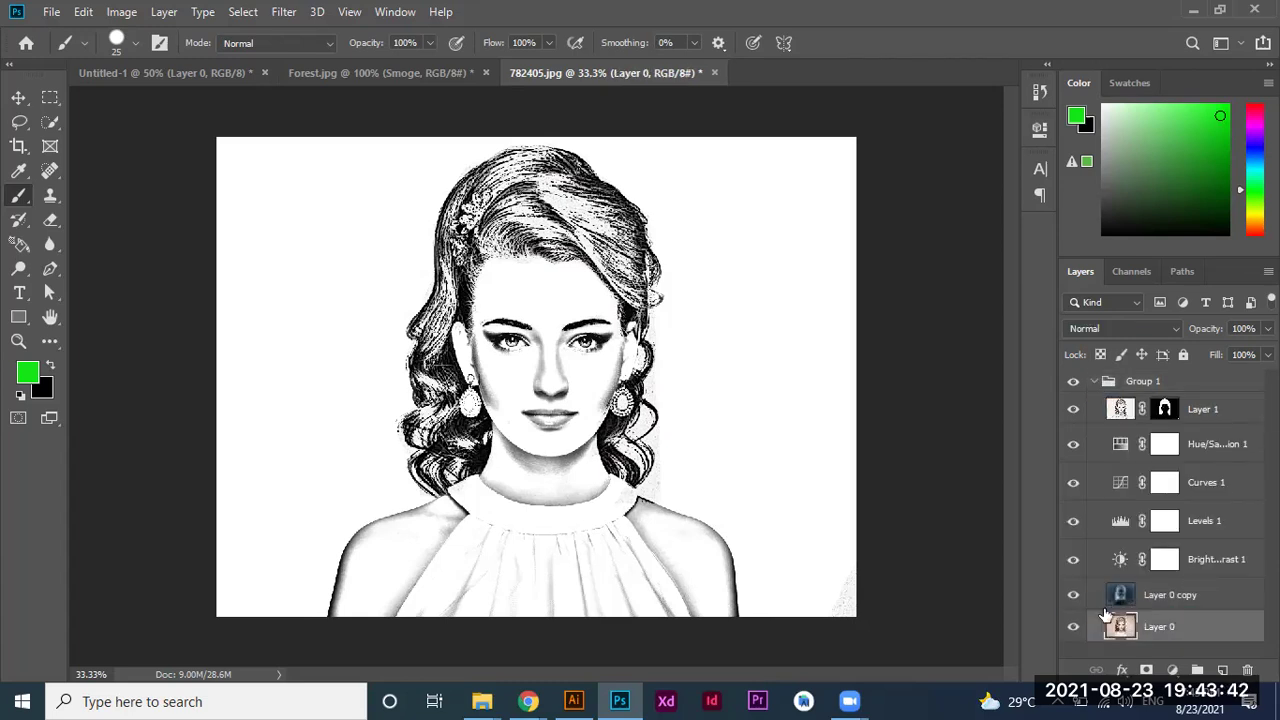
click(1096, 383)
click(1094, 383)
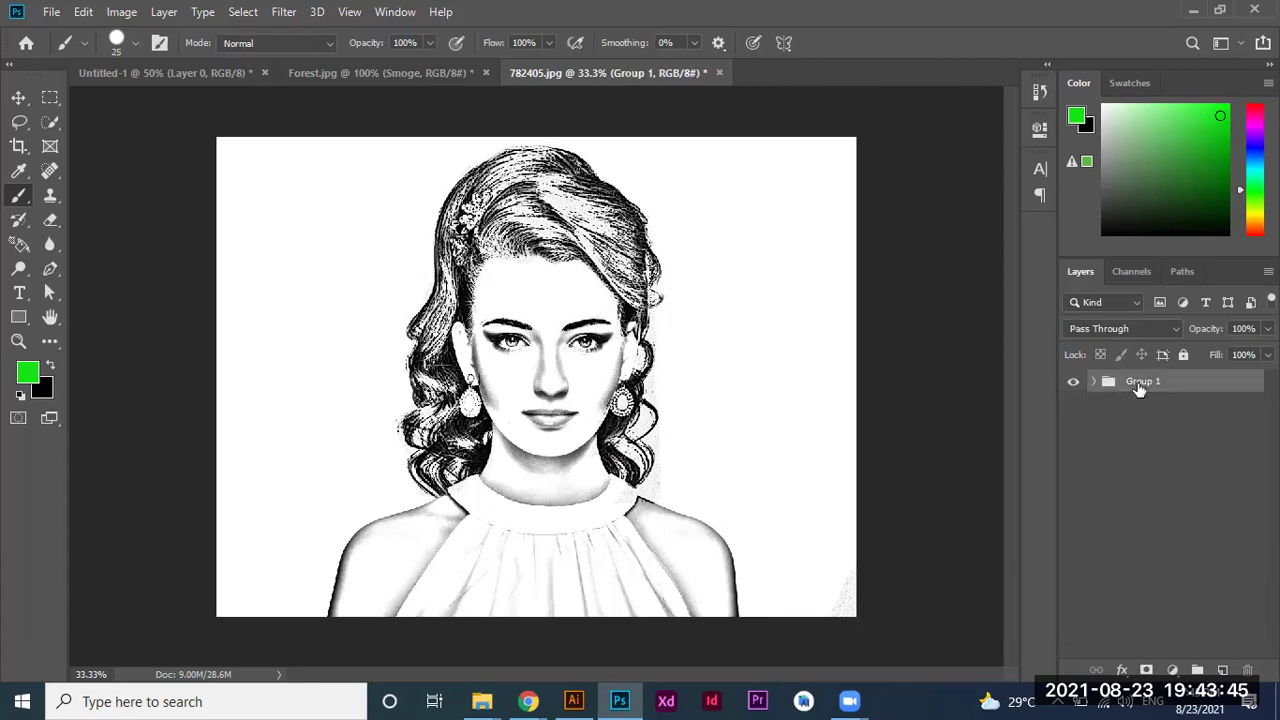
Rename Group 1 to 'Sketch'.
double_click(1145, 383)
text(Sketch)
key(Return)
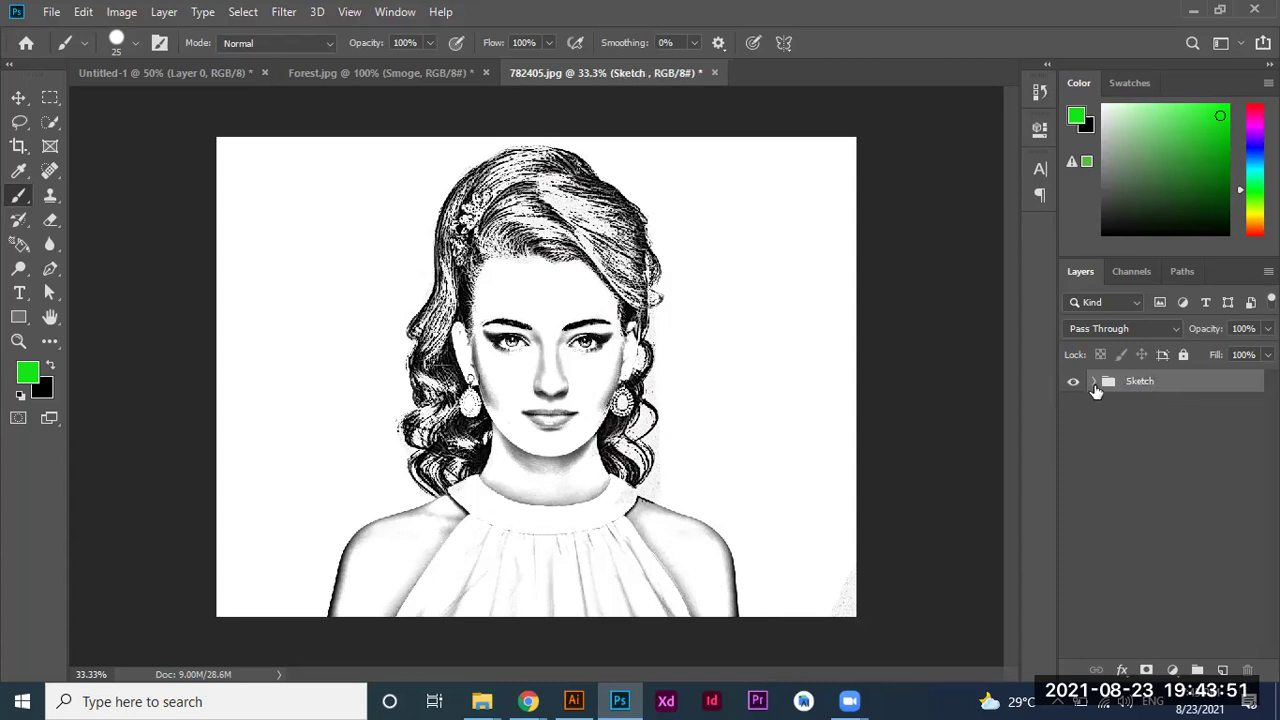
click(1094, 383)
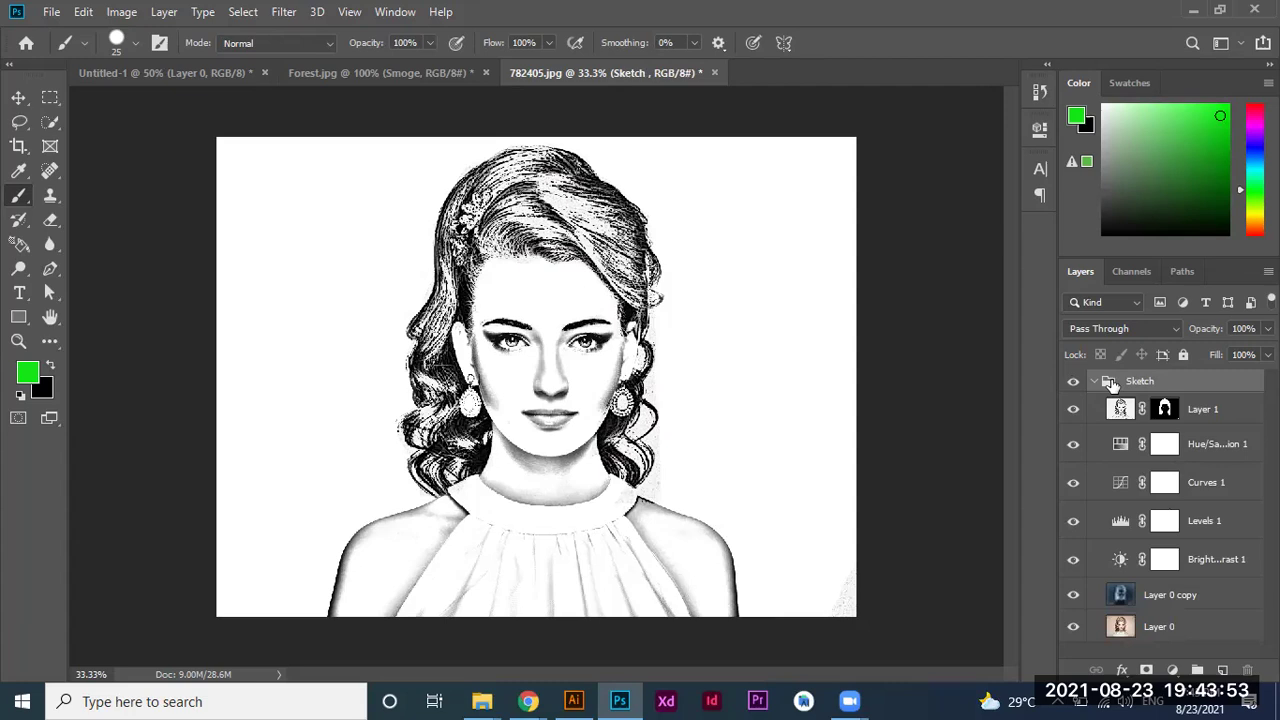
click(1095, 381)
Stamp all visible layers into a new Layer 2 and hide Layer 1 and the layers beneath it.
click(1220, 417)
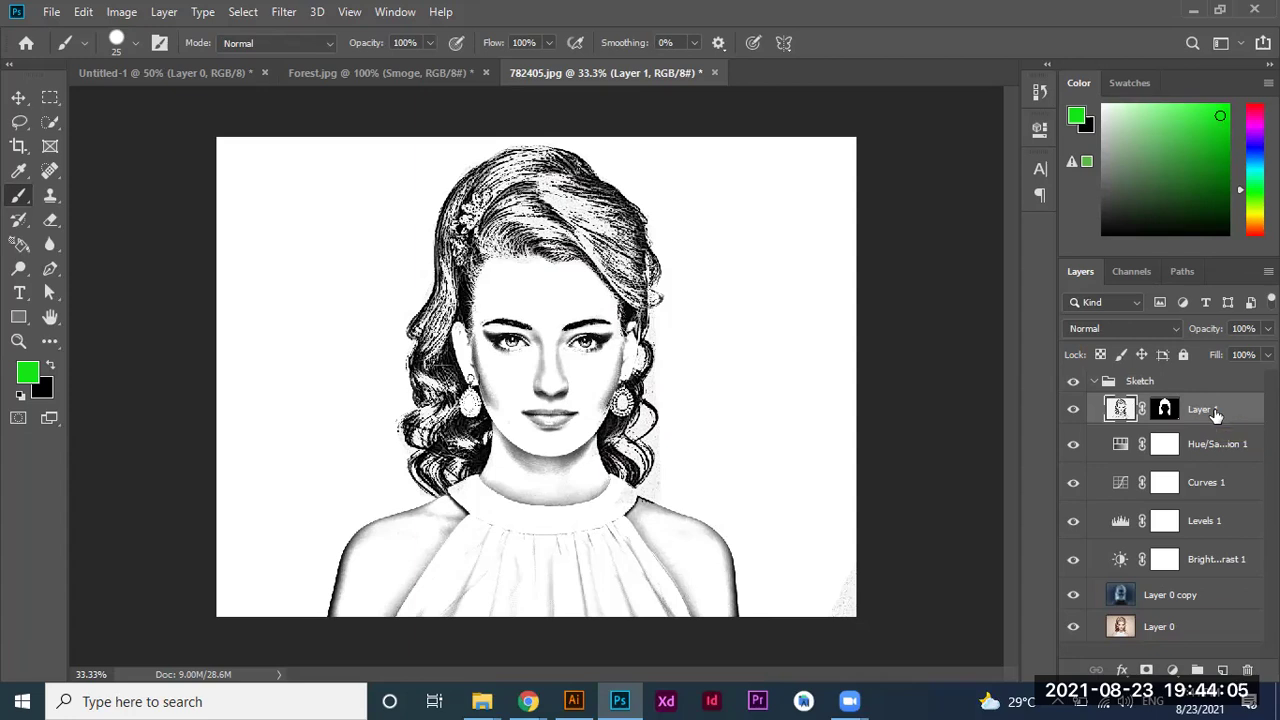
key(ctrl+shift+alt+e)
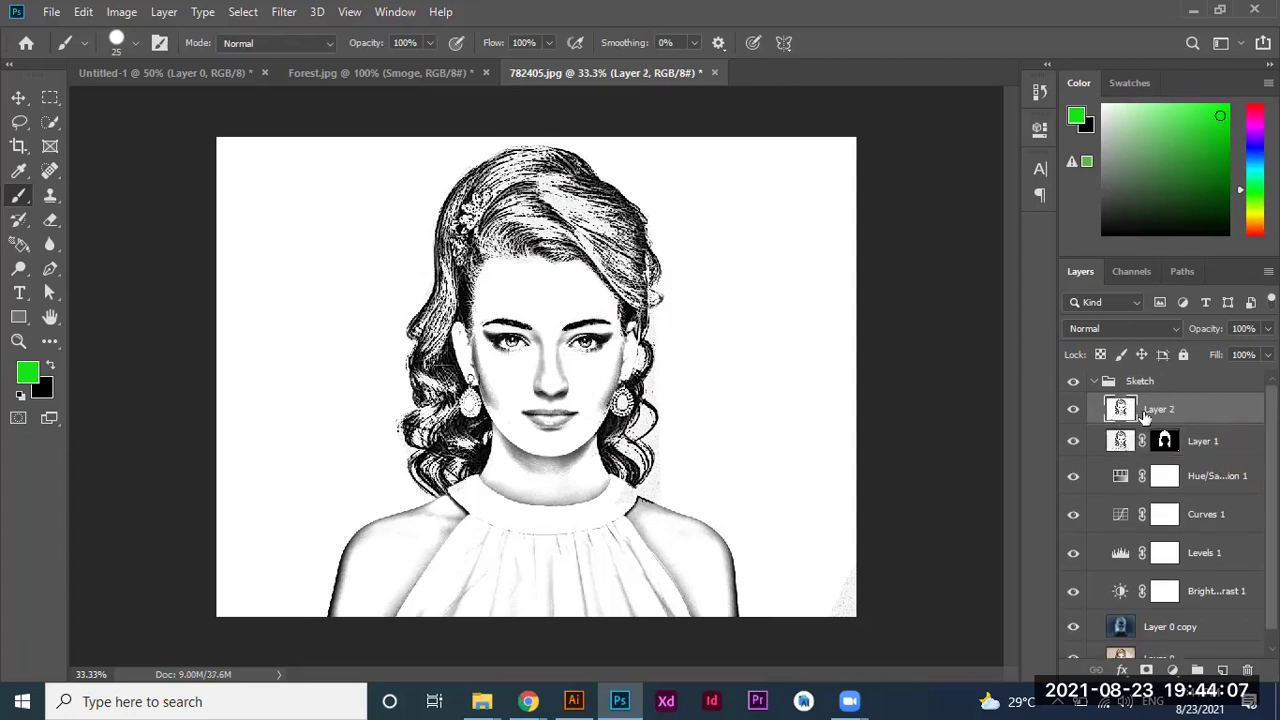
click(1073, 442)
click(1073, 477)
click(1073, 515)
click(1073, 555)
click(1073, 591)
click(1073, 626)
click(1094, 383)
click(1094, 383)
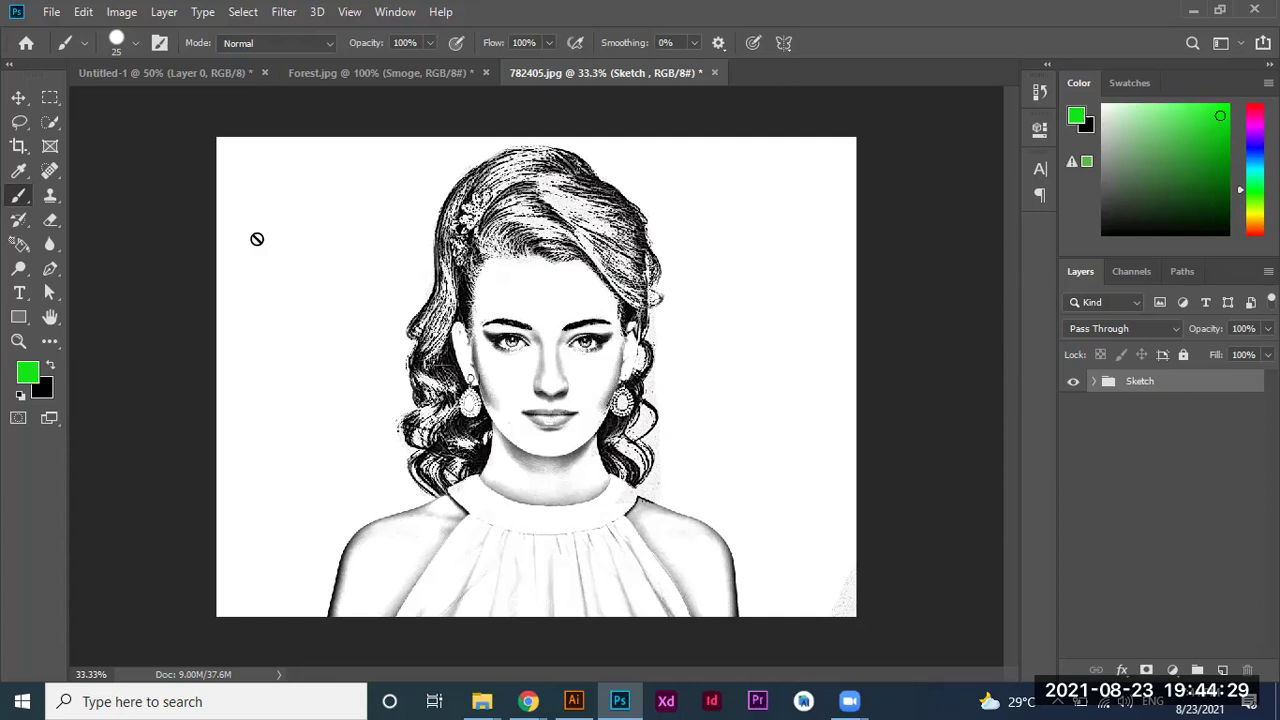
Open the stage photo of the man in a grey T-shirt as a new document.
click(51, 12)
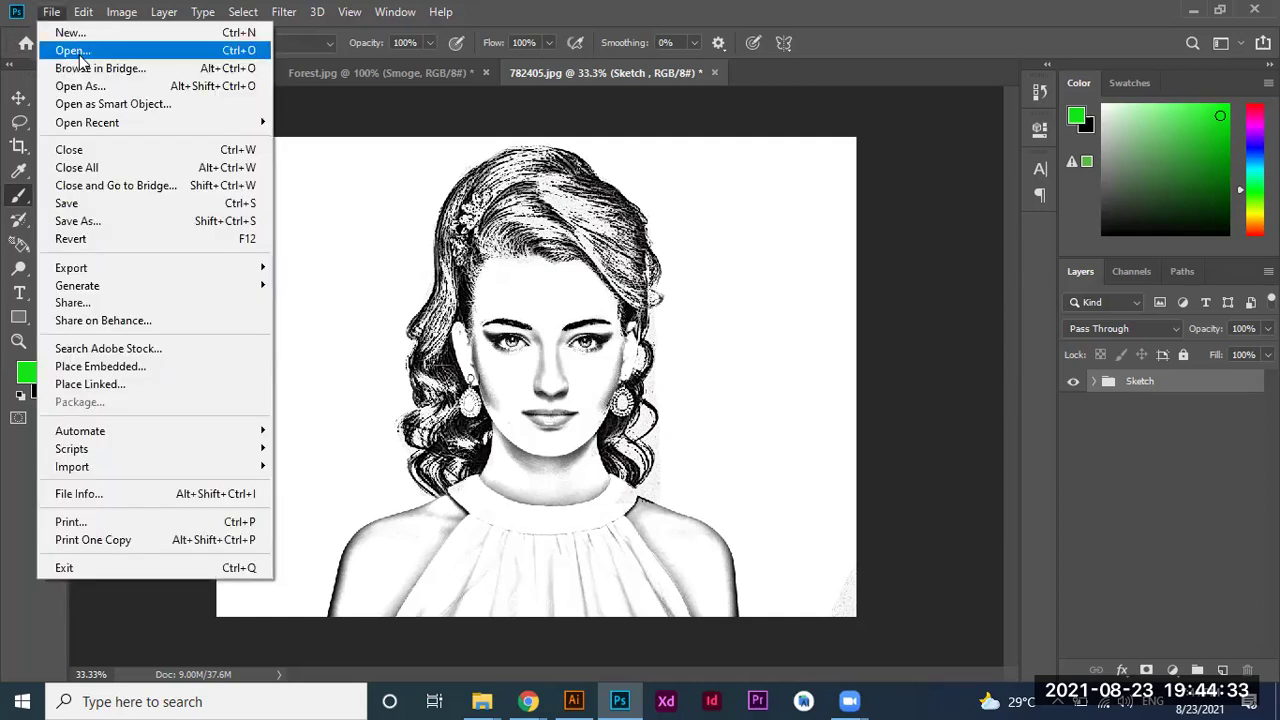
click(79, 54)
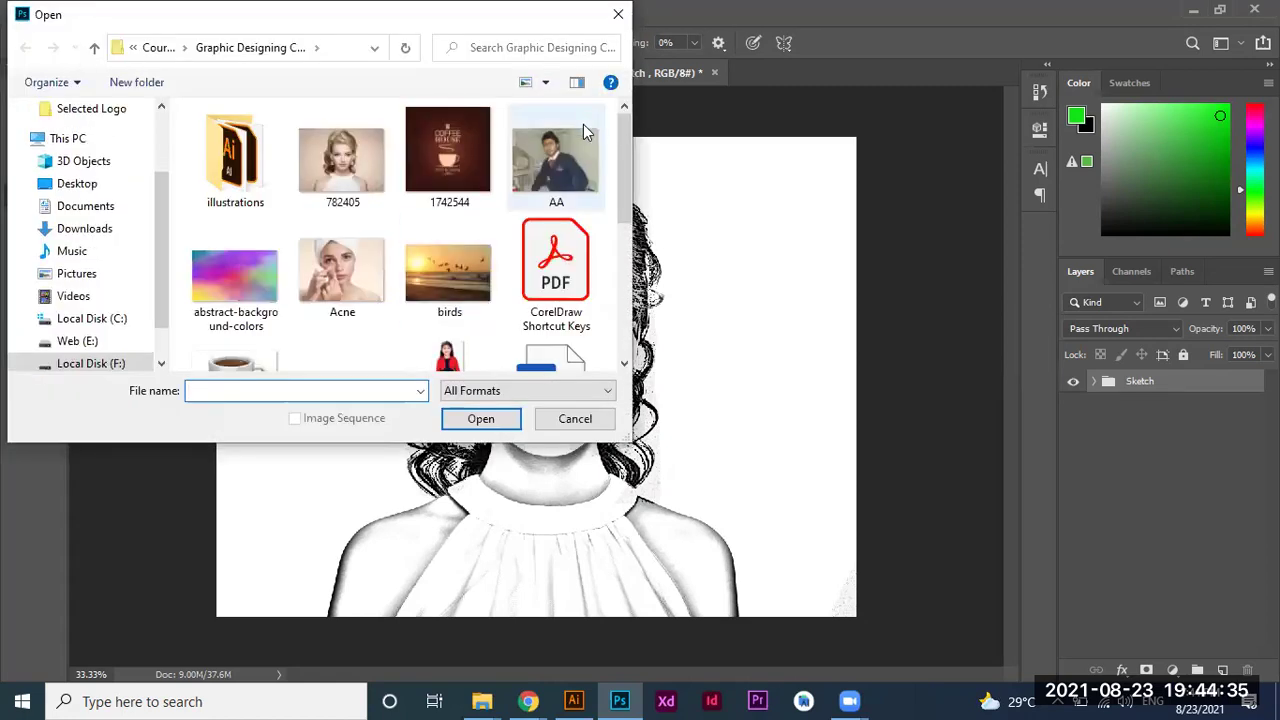
scroll(495, 270, down, 2)
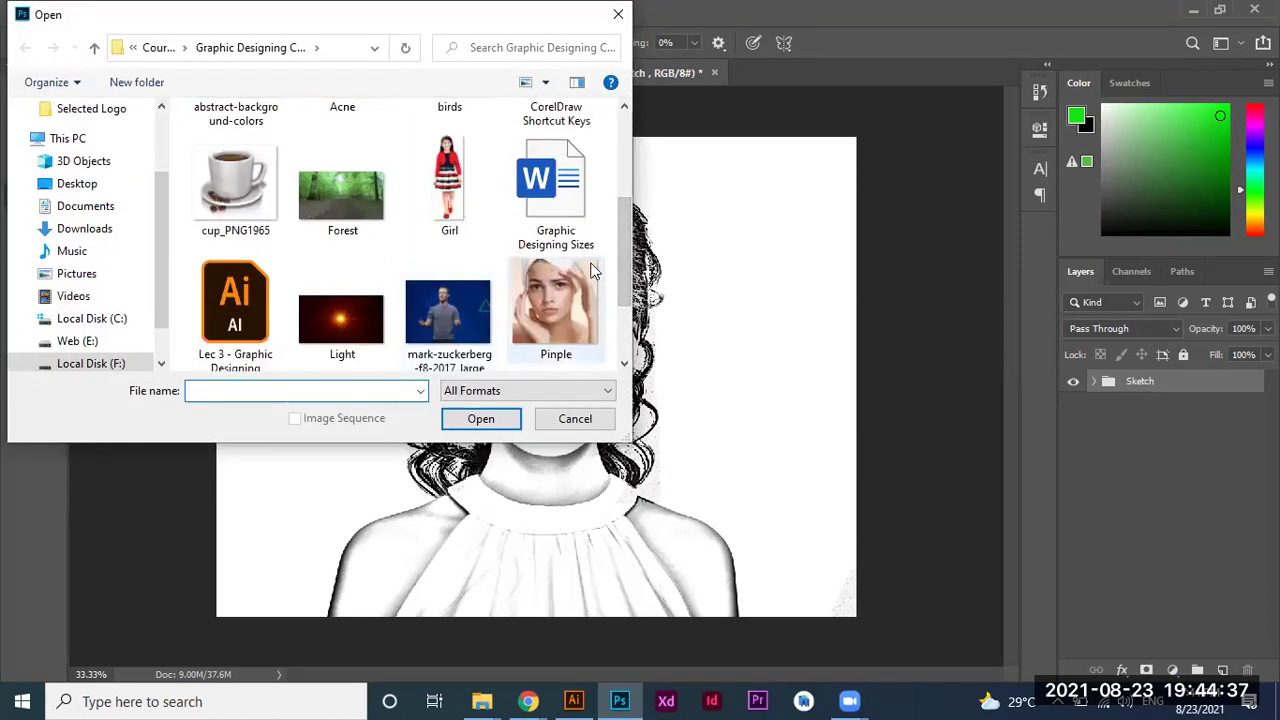
click(460, 320)
click(502, 420)
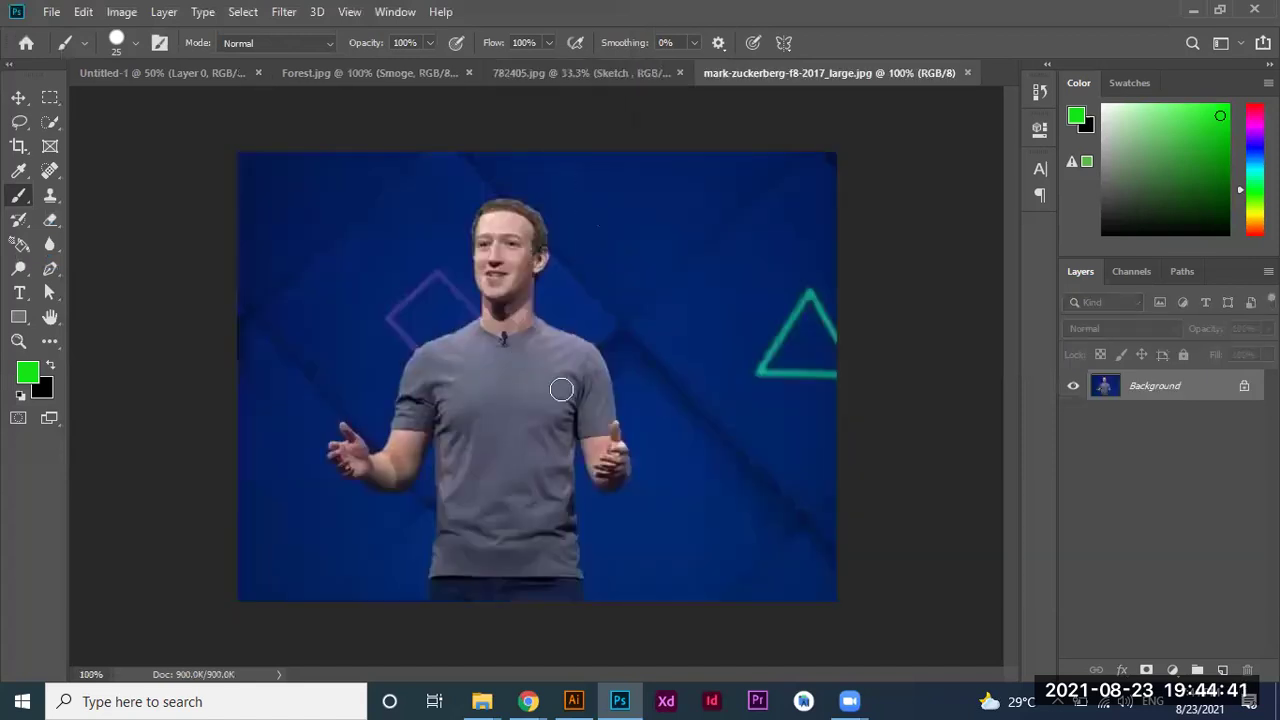
key(ctrl+plus)
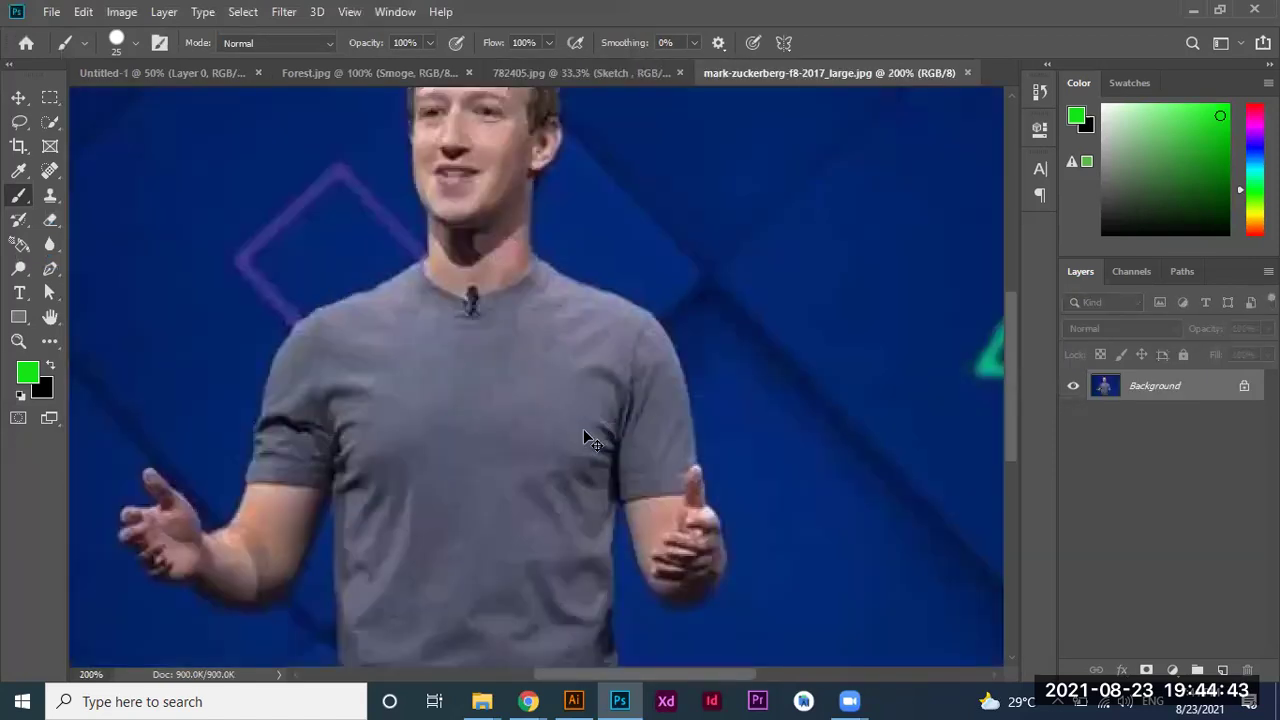
key(ctrl+minus)
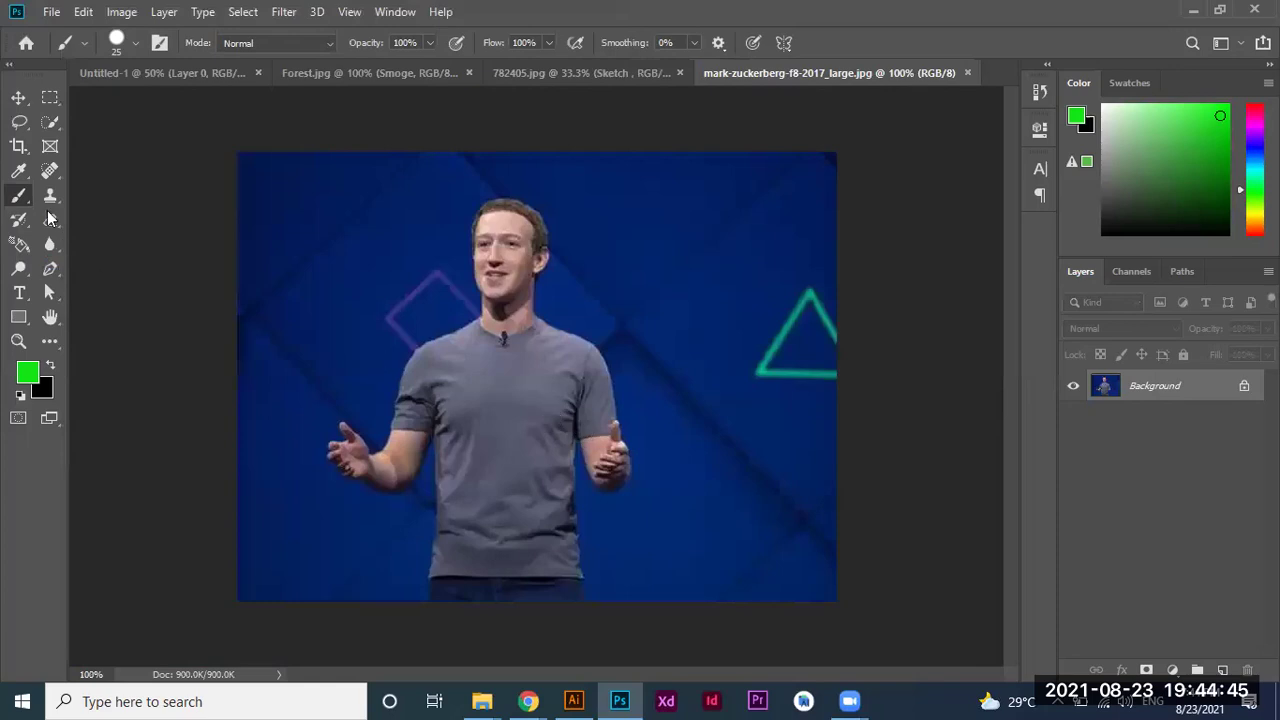
click(17, 98)
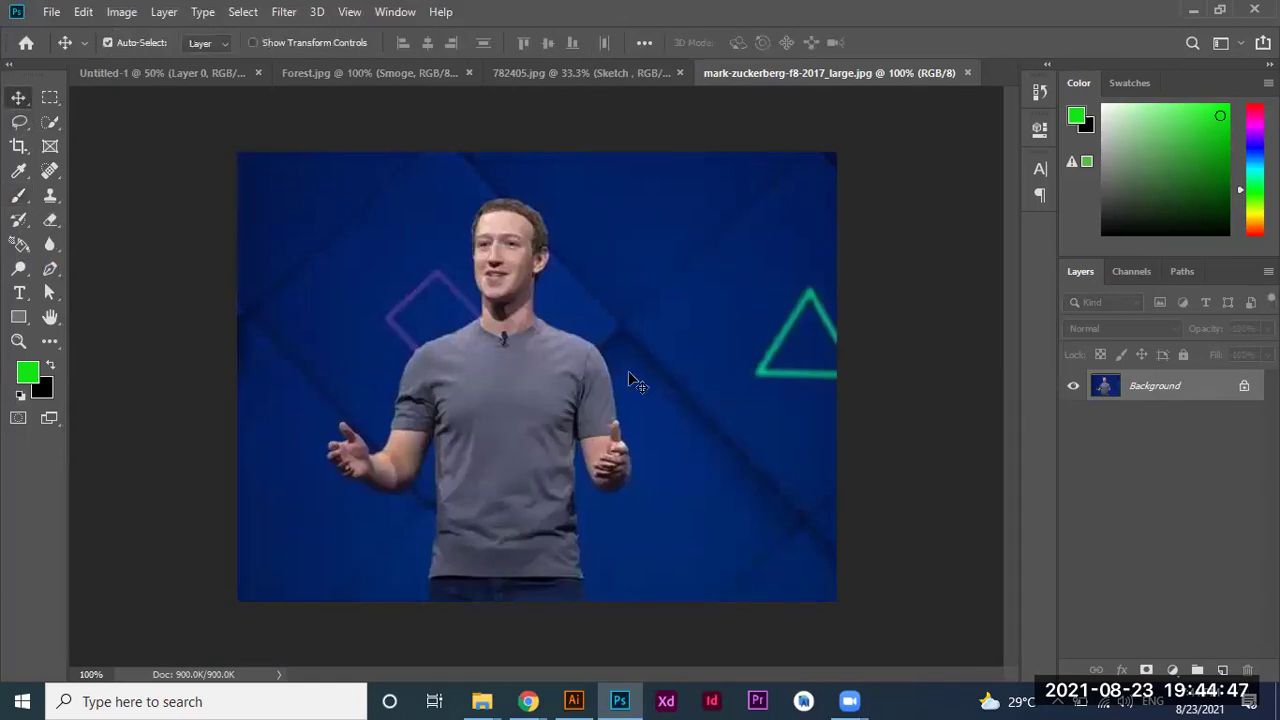
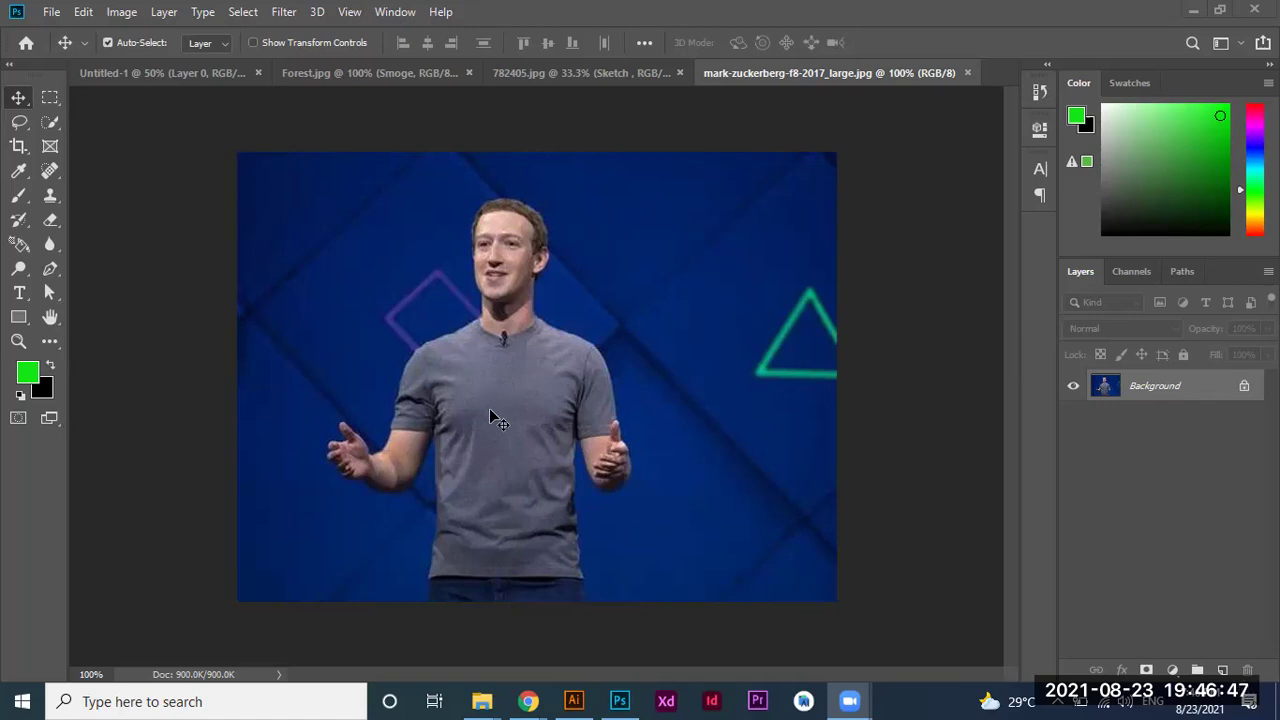
Select the grey T-shirt with the Quick Selection tool at brush size 25.
click(52, 128)
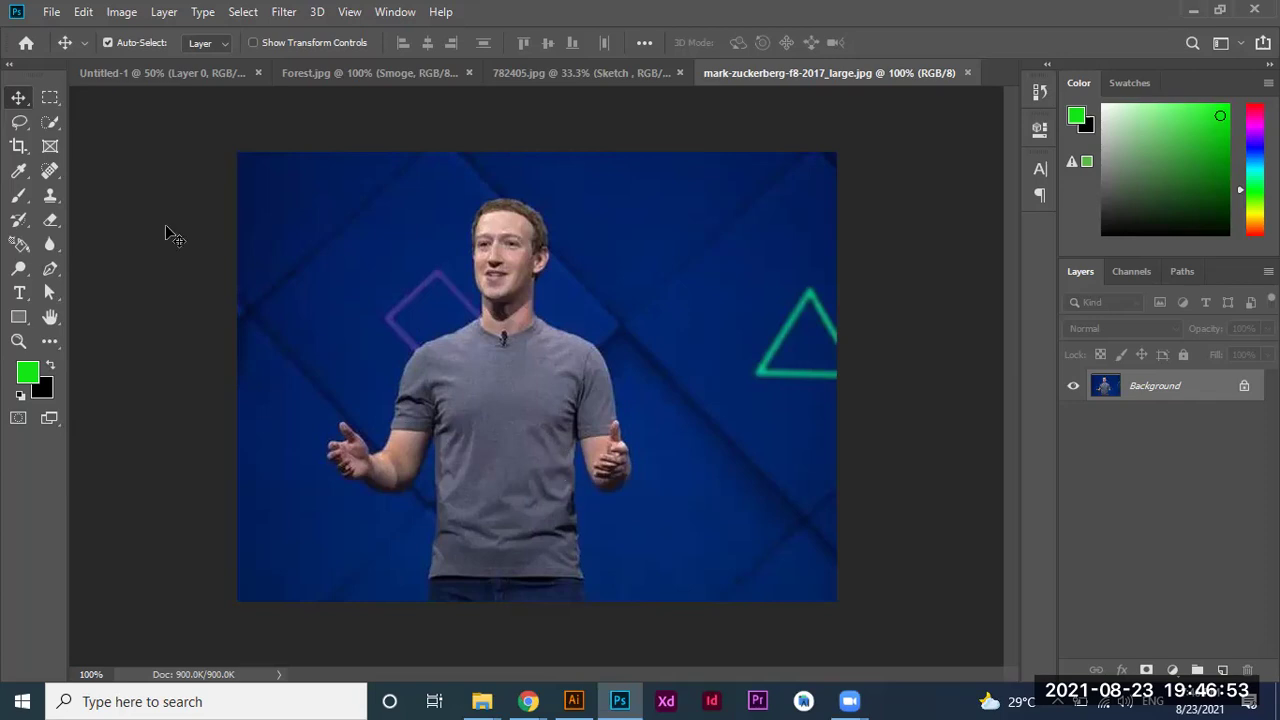
click(20, 123)
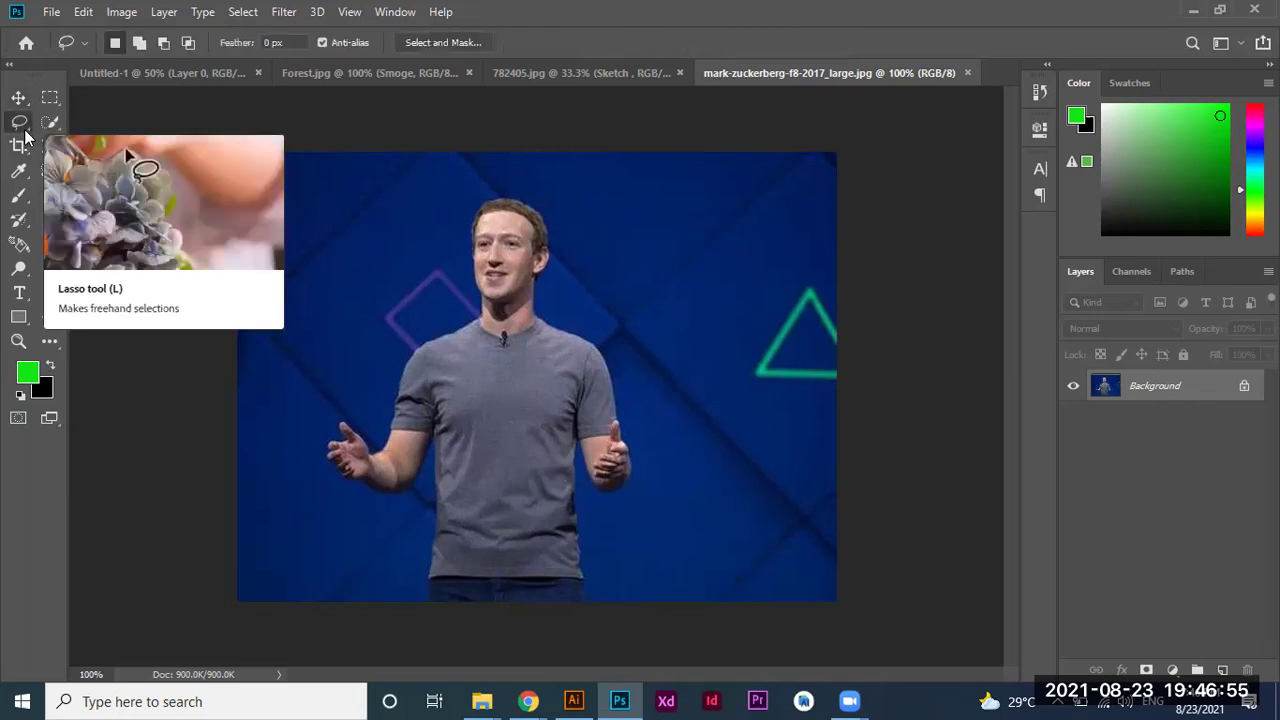
click(52, 123)
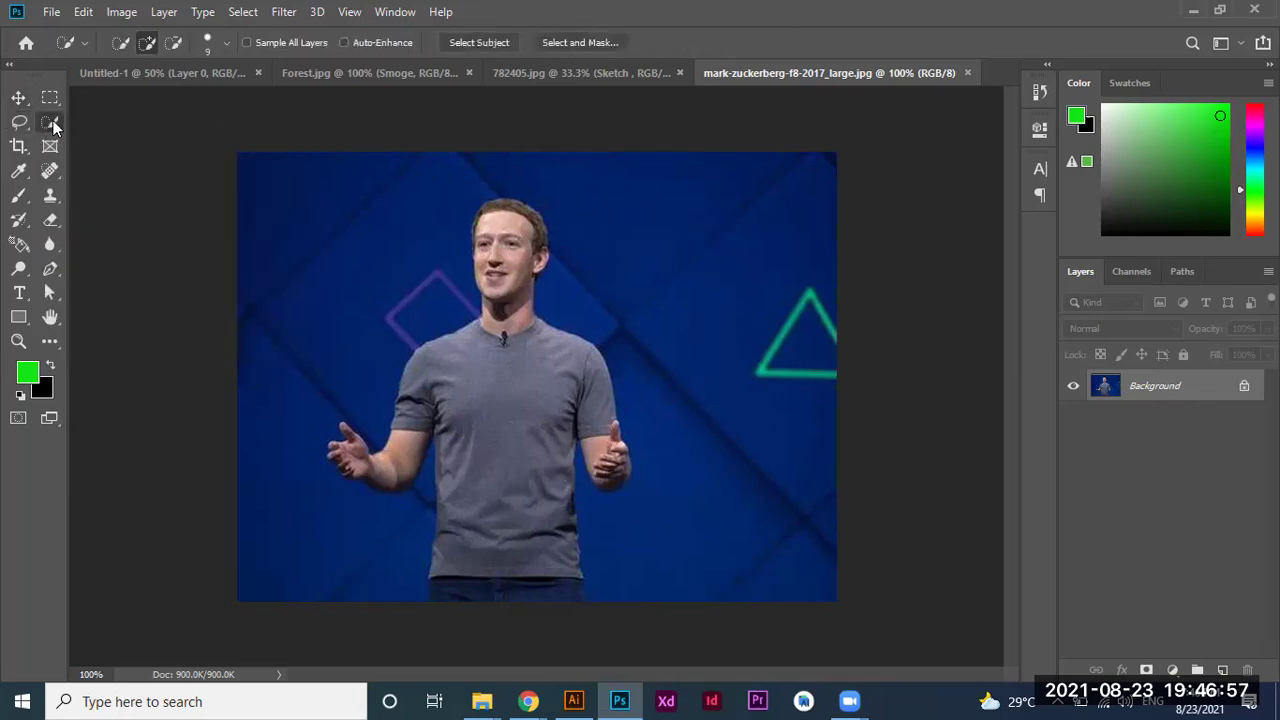
right_click(52, 123)
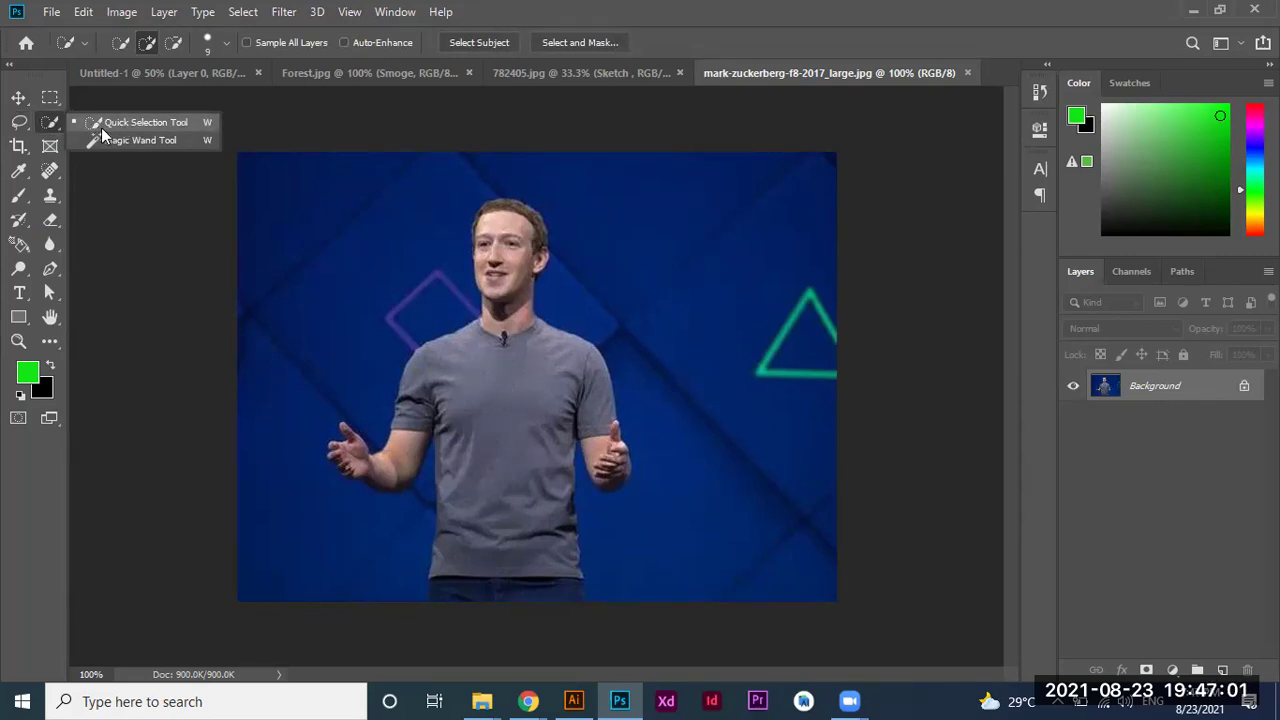
click(102, 125)
key(bracketright)
key(bracketright)
key(bracketright)
key(bracketright)
drag(469, 338, 422, 404)
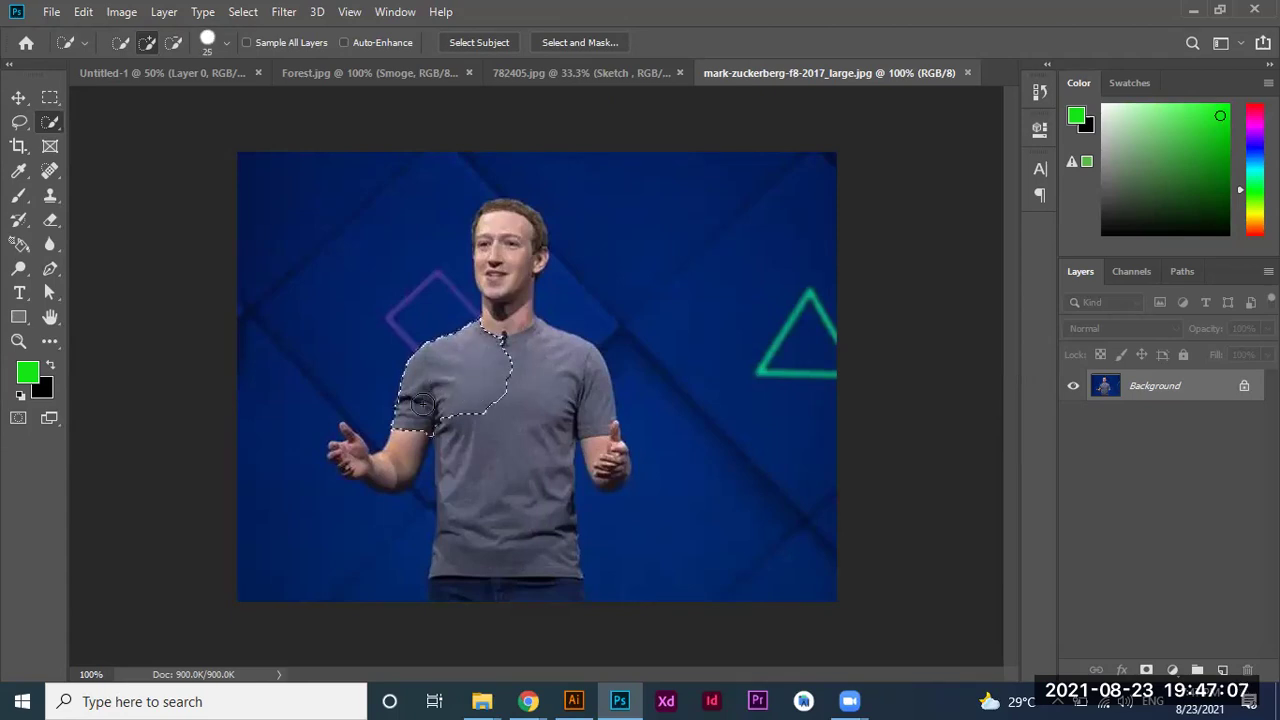
click(507, 451)
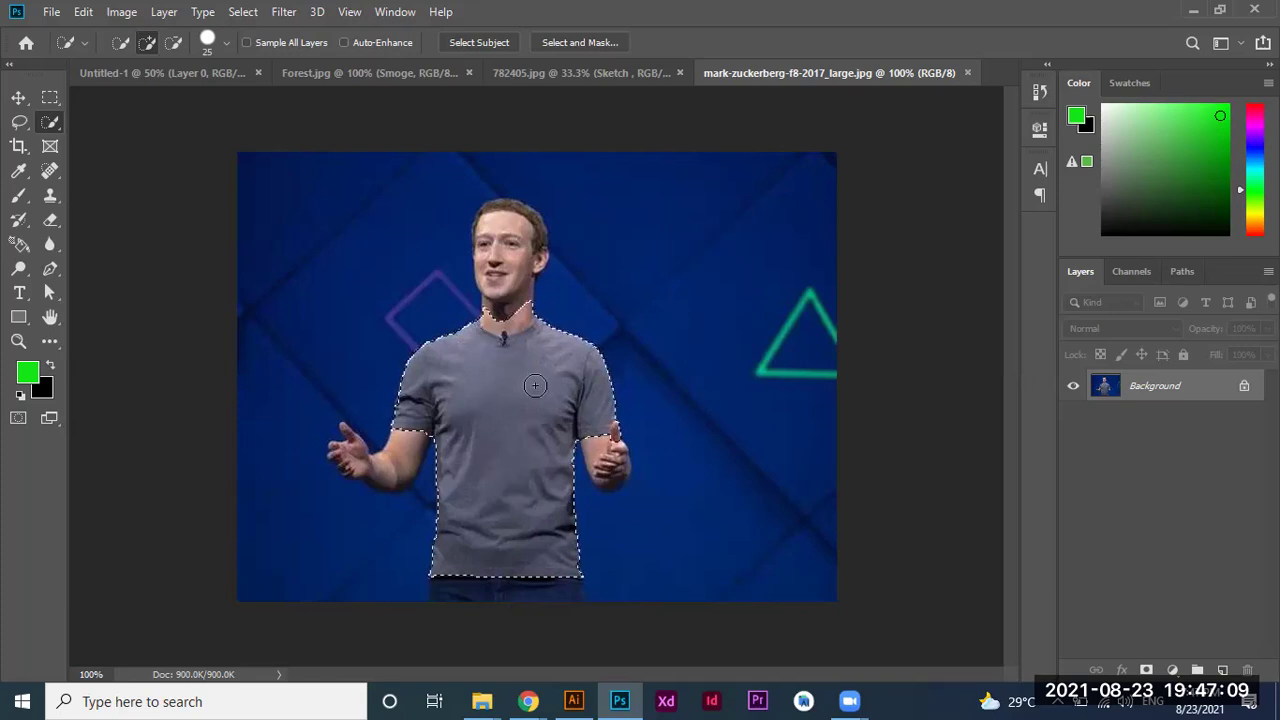
Zoom to 200% and subtract the neck from the shirt selection using Alt.
key(ctrl+plus)
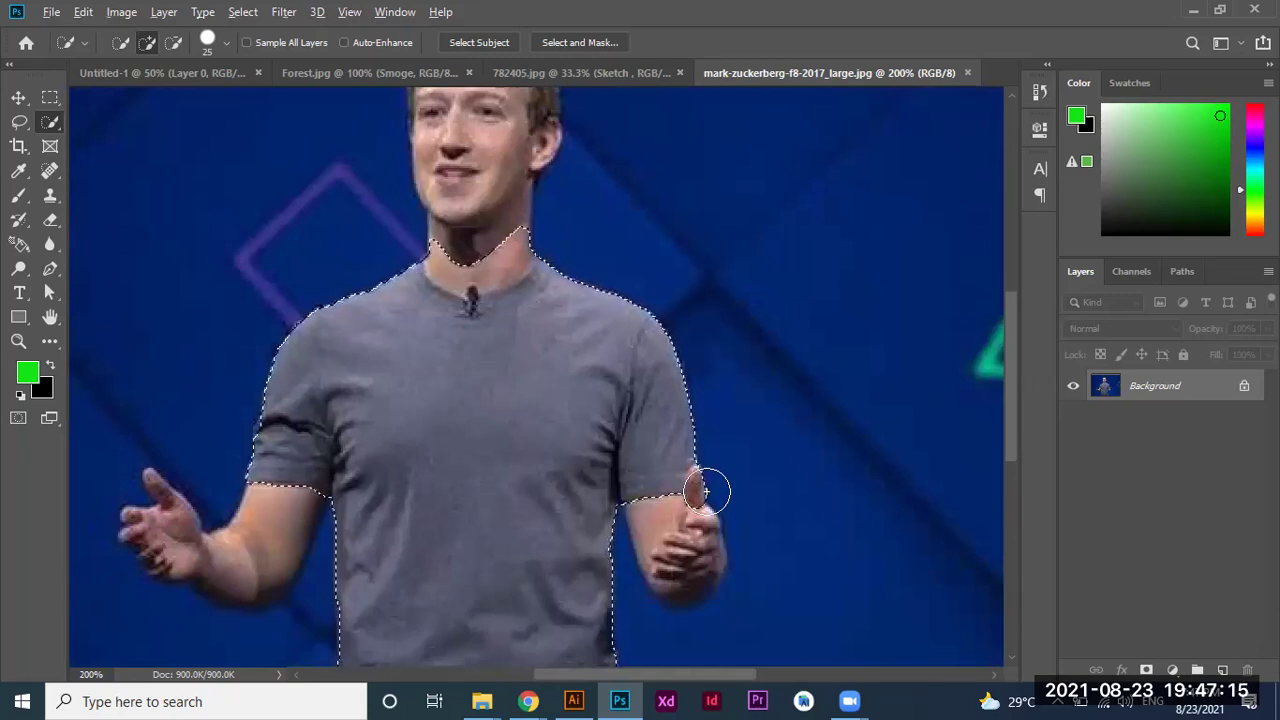
key(alt)
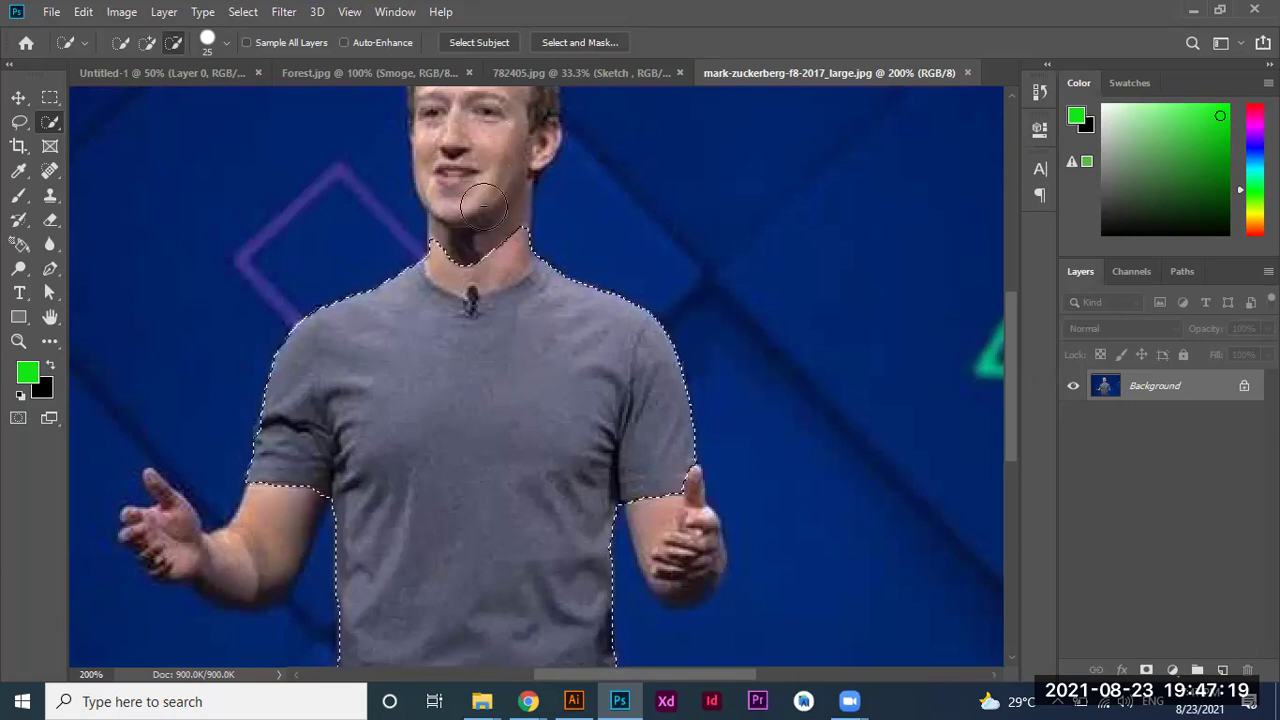
drag(432, 245, 486, 236)
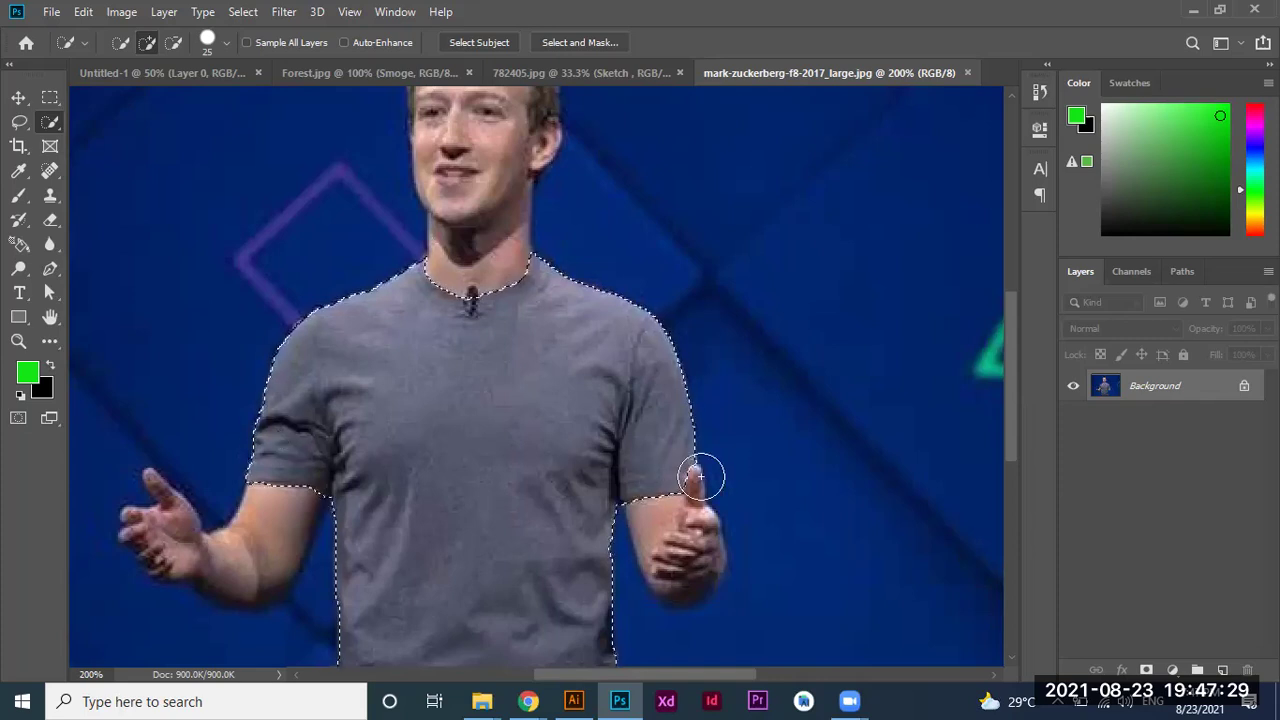
drag(1005, 428, 1008, 489)
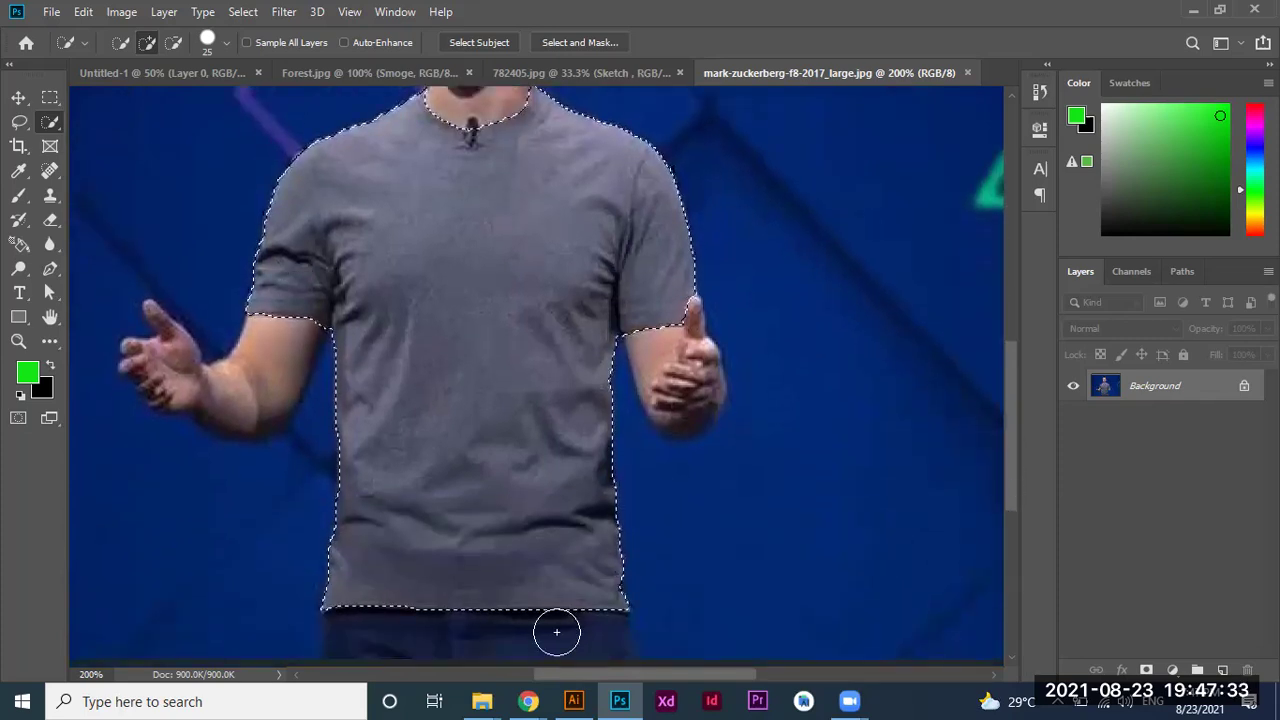
key(ctrl+minus)
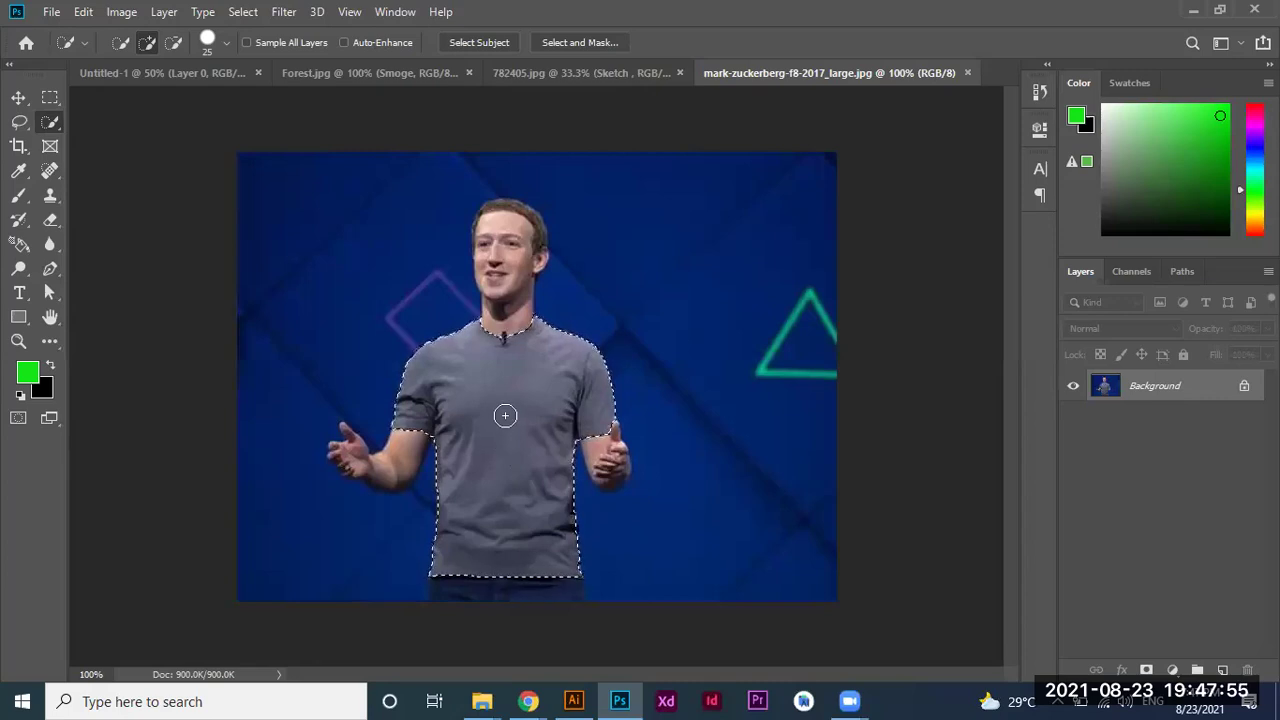
Add a Hue/Saturation adjustment layer masked to the selected T-shirt.
click(1174, 672)
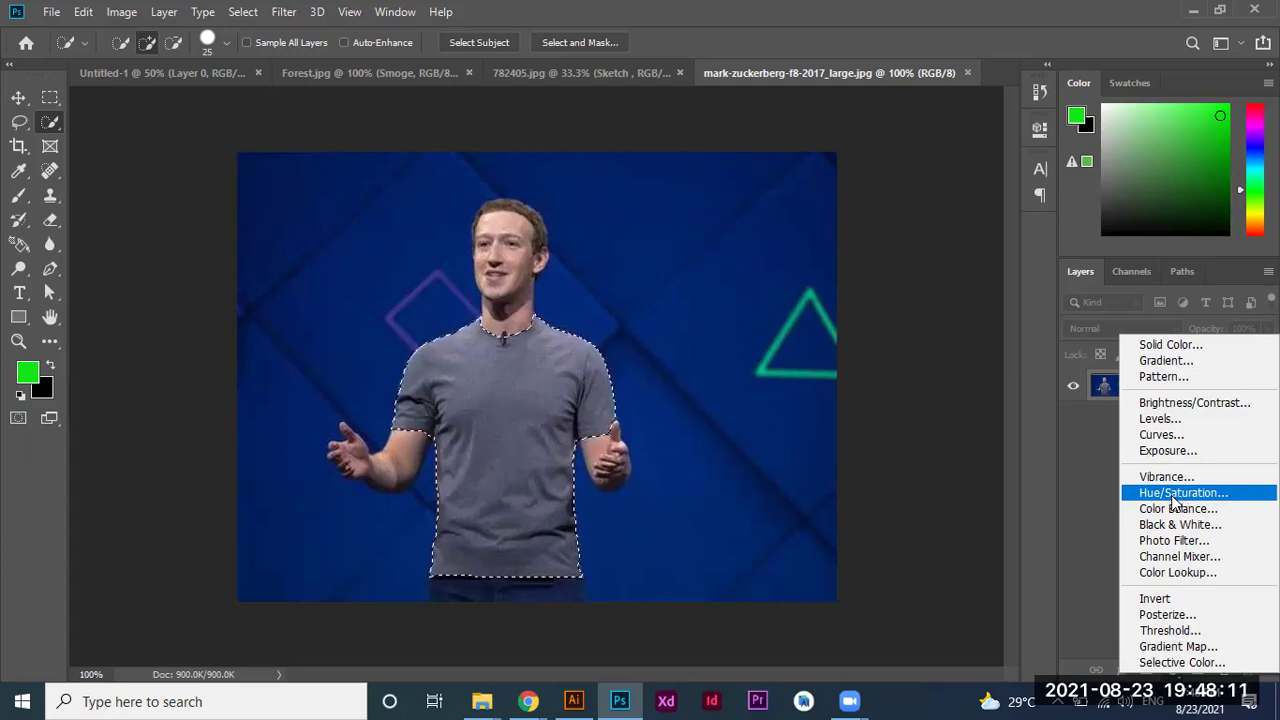
click(1175, 495)
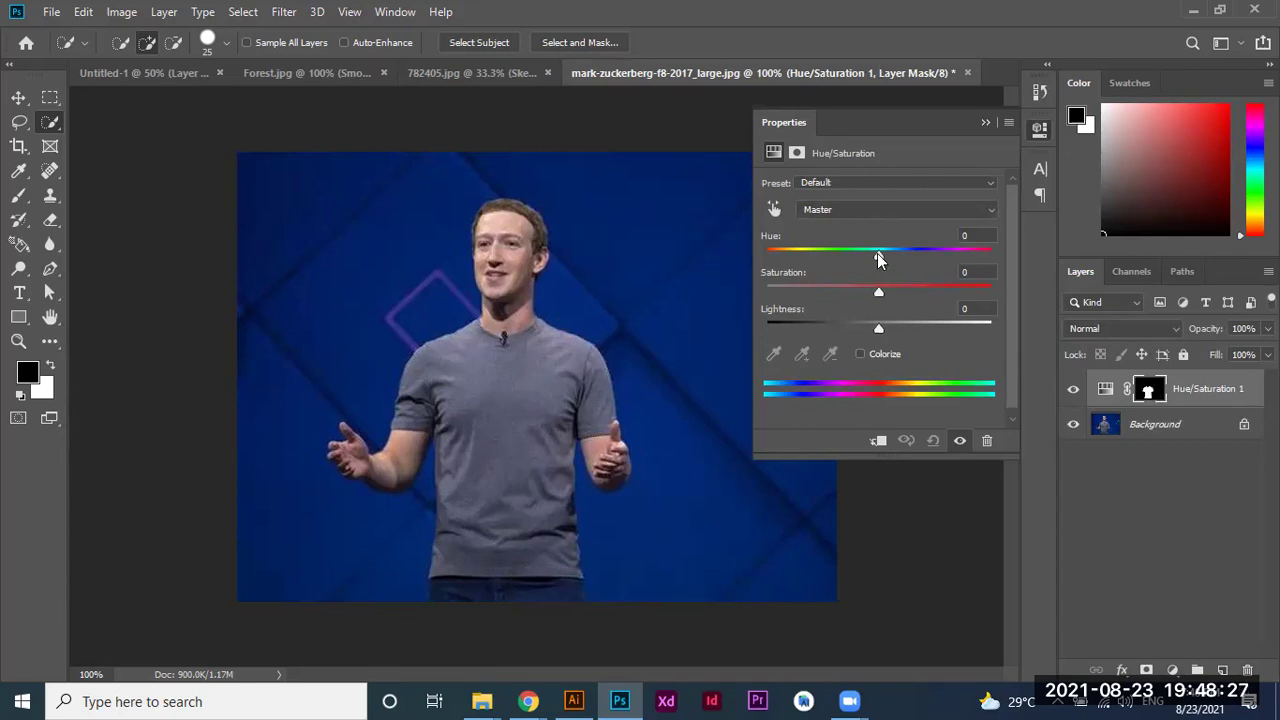
mouse_move(878, 258)
mouse_down()
mouse_move(988, 253)
mouse_move(842, 252)
mouse_up()
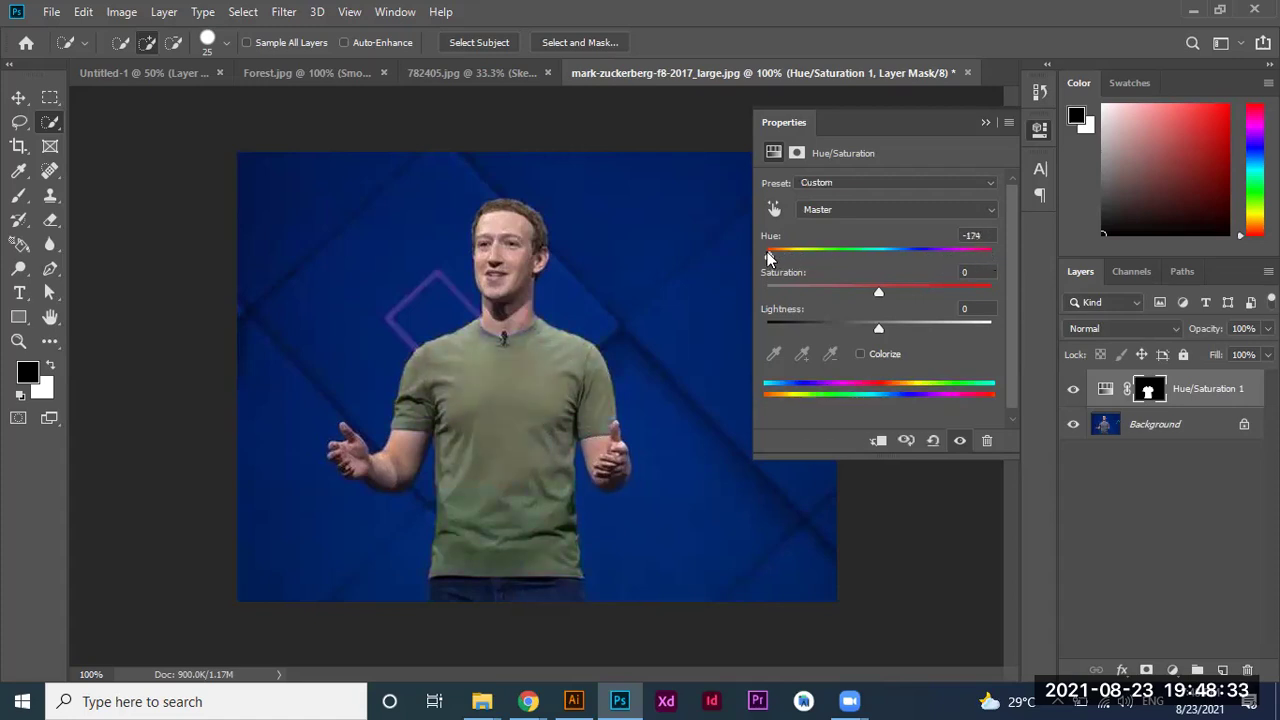
drag(877, 289, 974, 289)
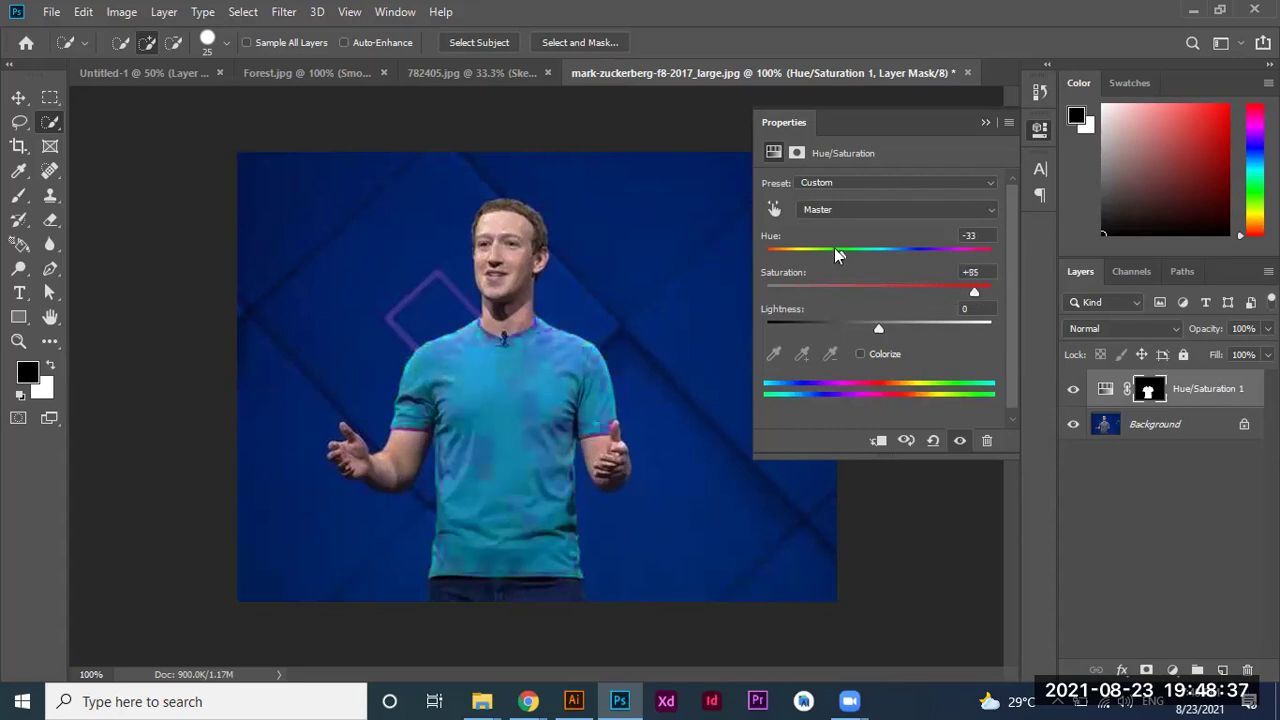
mouse_move(841, 256)
mouse_down()
mouse_move(943, 258)
mouse_move(878, 257)
mouse_up()
drag(974, 292, 884, 288)
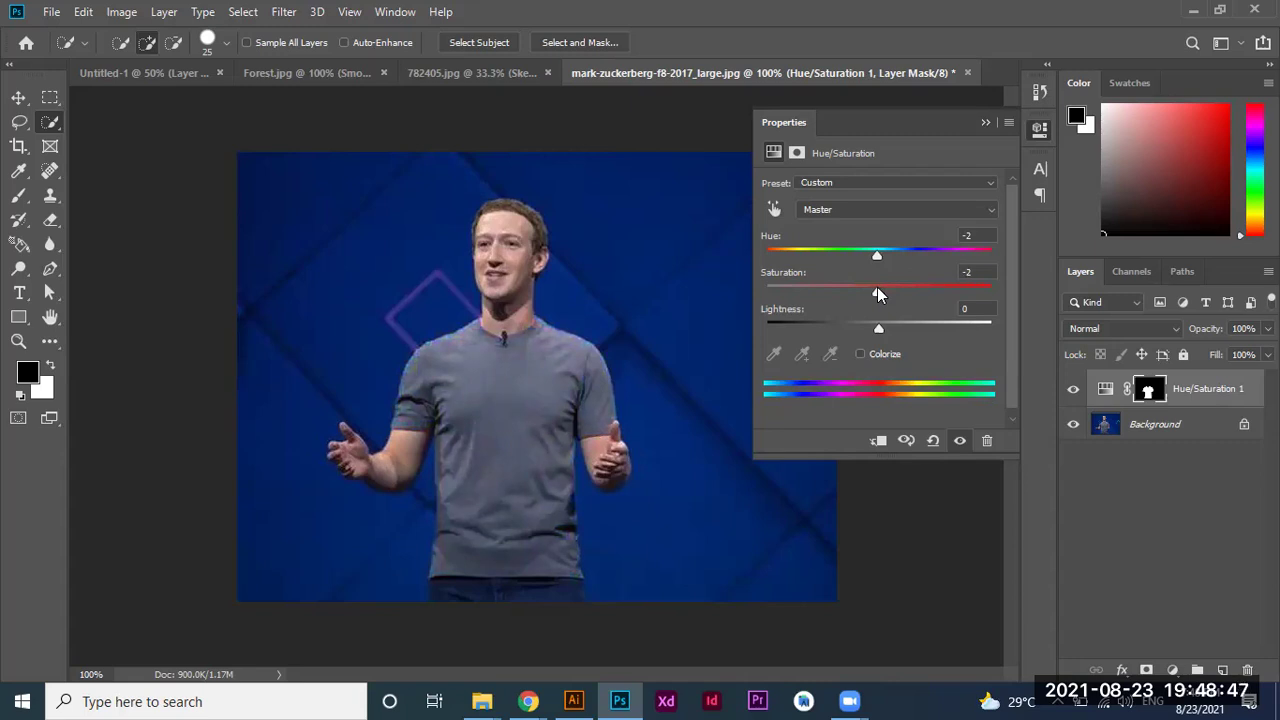
drag(877, 294, 880, 258)
Colorize the shirt with Hue 360, Saturation 85, Lightness -36, then collapse Properties.
click(858, 354)
drag(843, 258, 896, 258)
drag(823, 293, 957, 295)
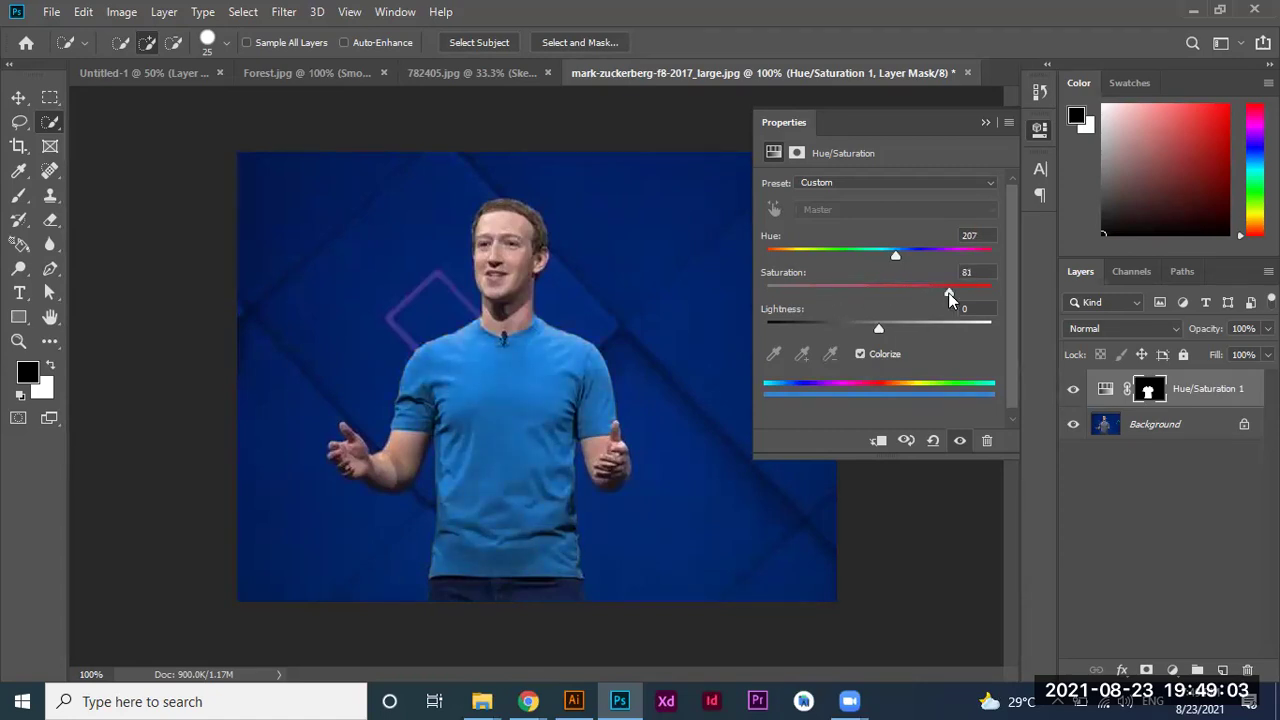
drag(875, 324, 838, 325)
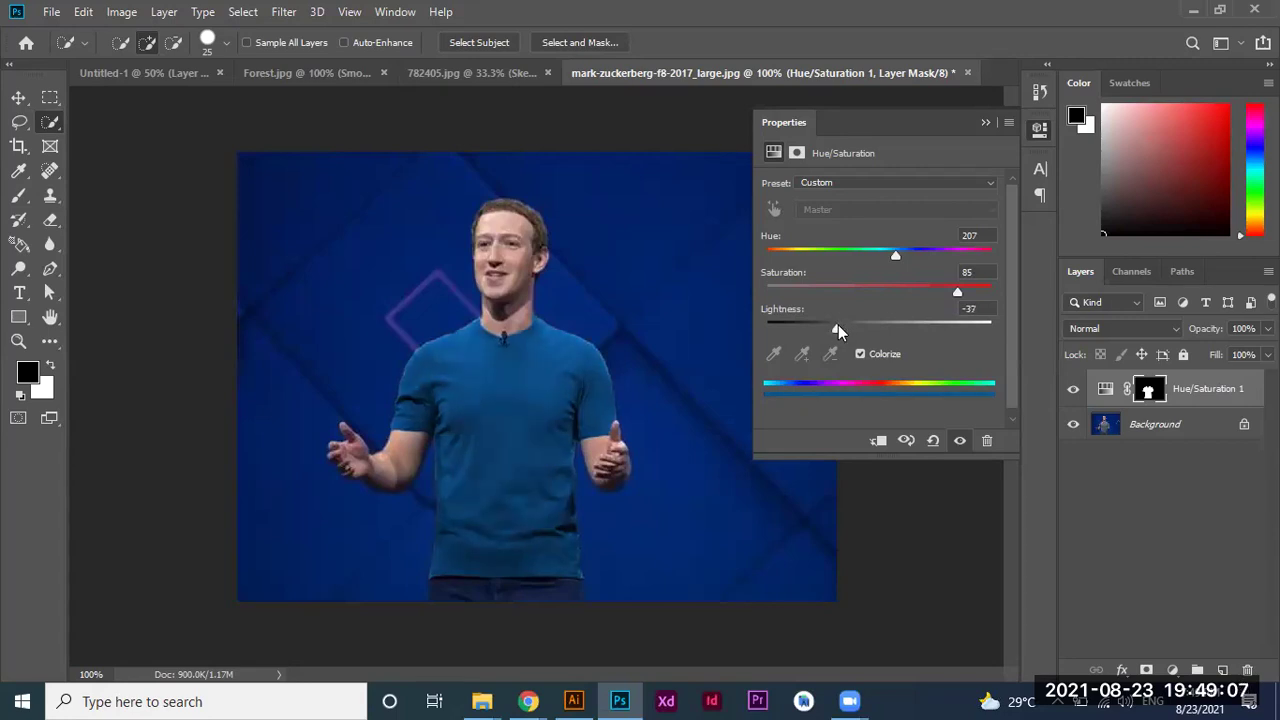
drag(895, 257, 807, 258)
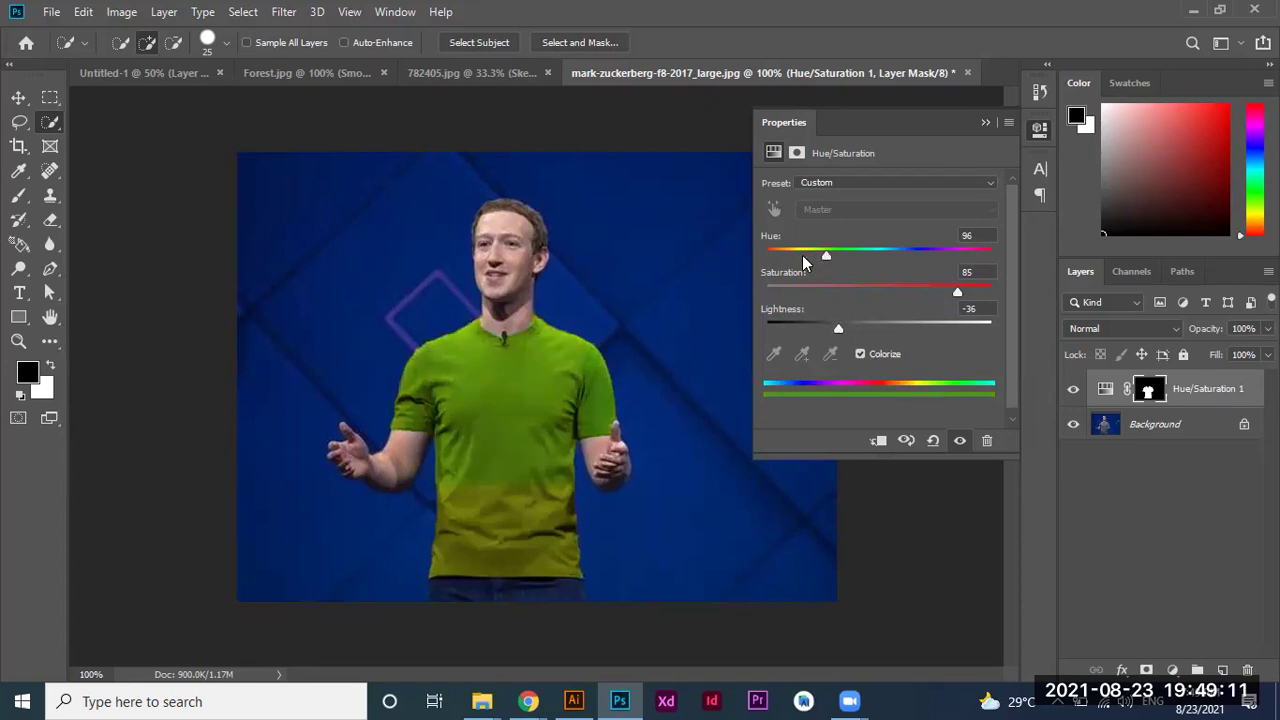
drag(815, 253, 1001, 266)
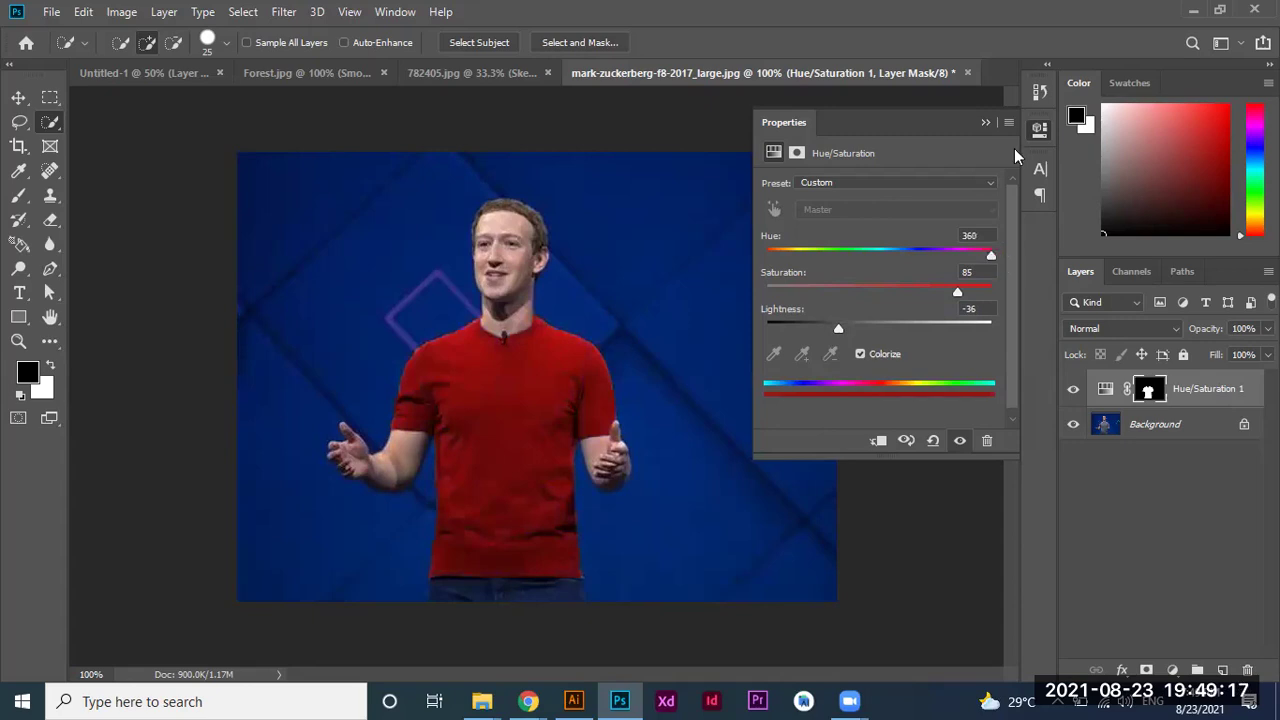
click(986, 124)
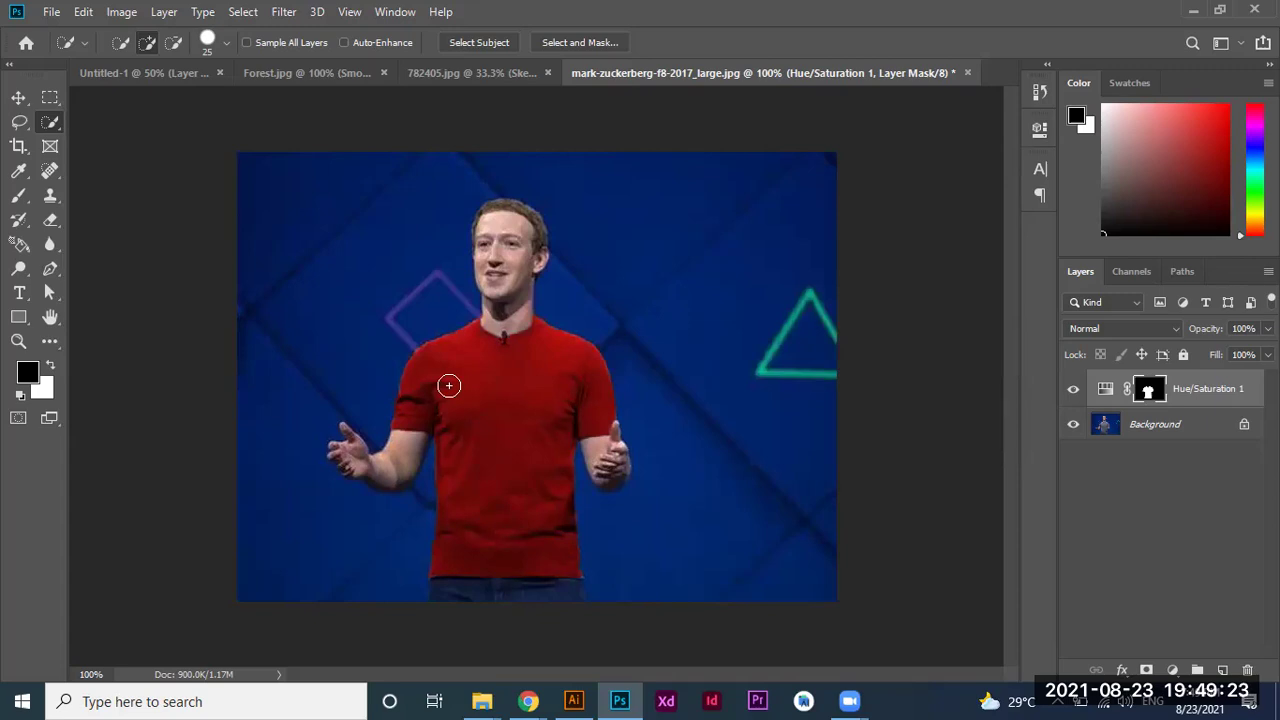
click(20, 99)
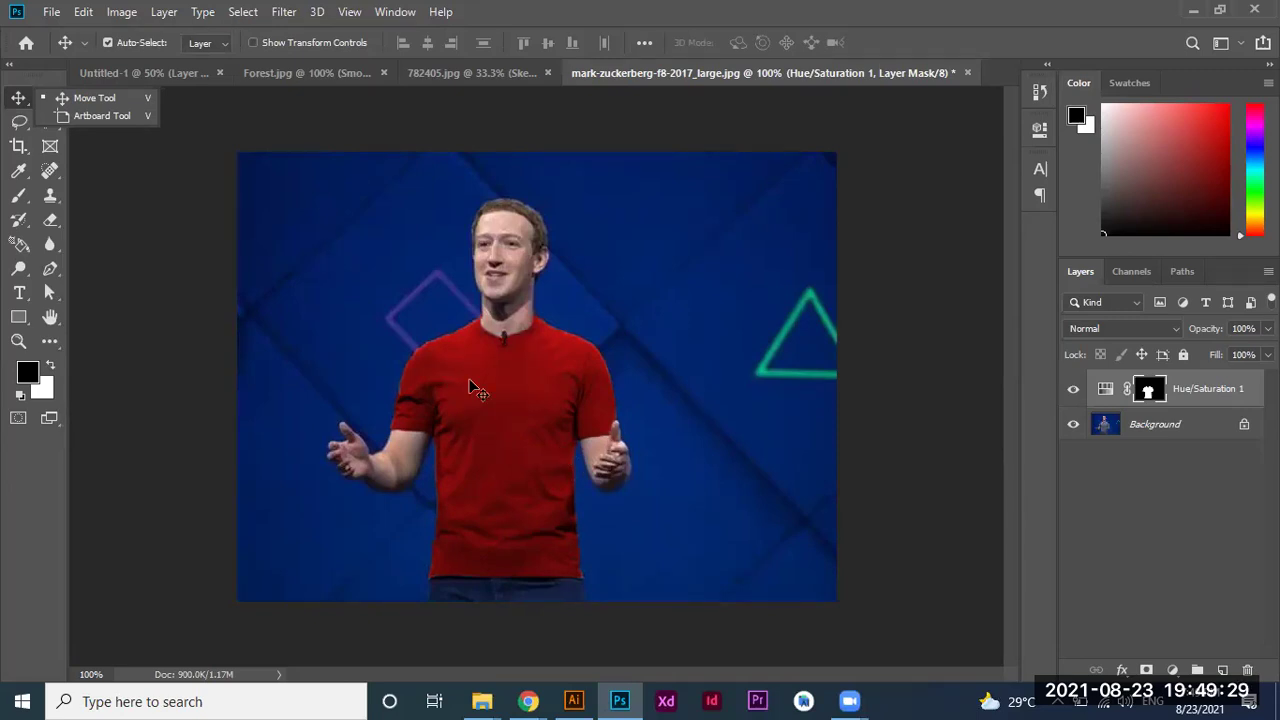
click(20, 123)
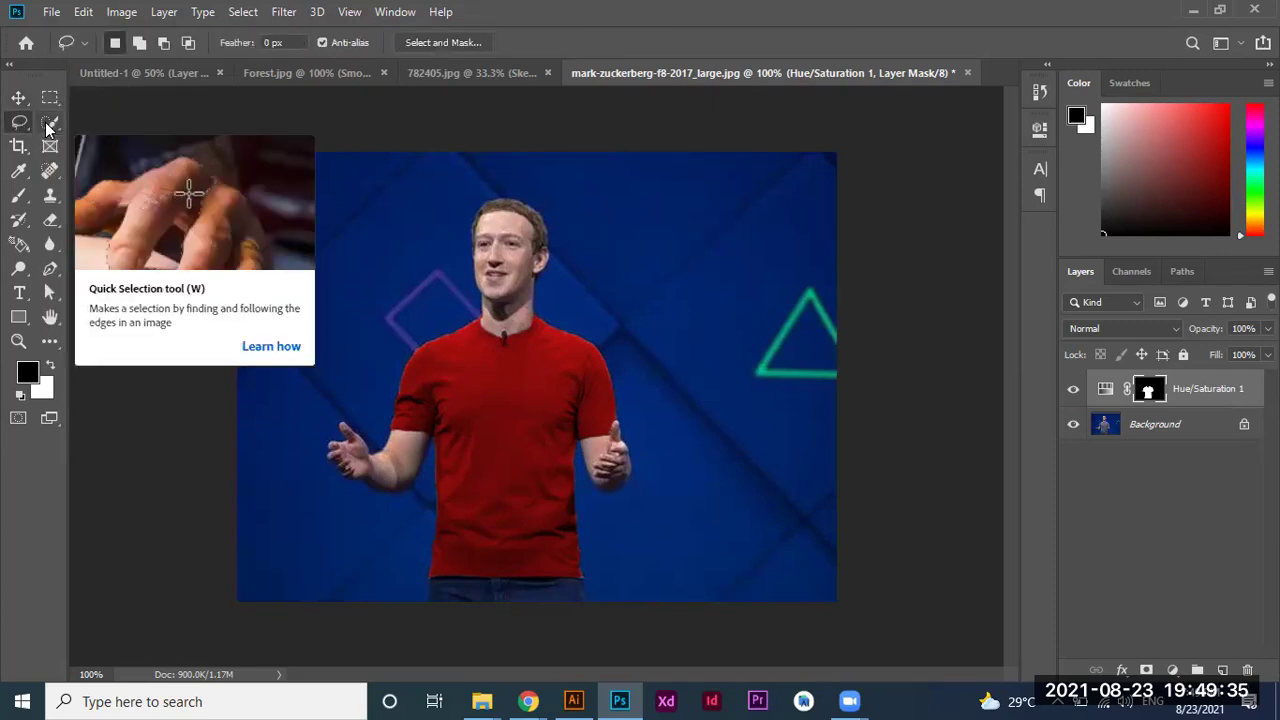
click(47, 126)
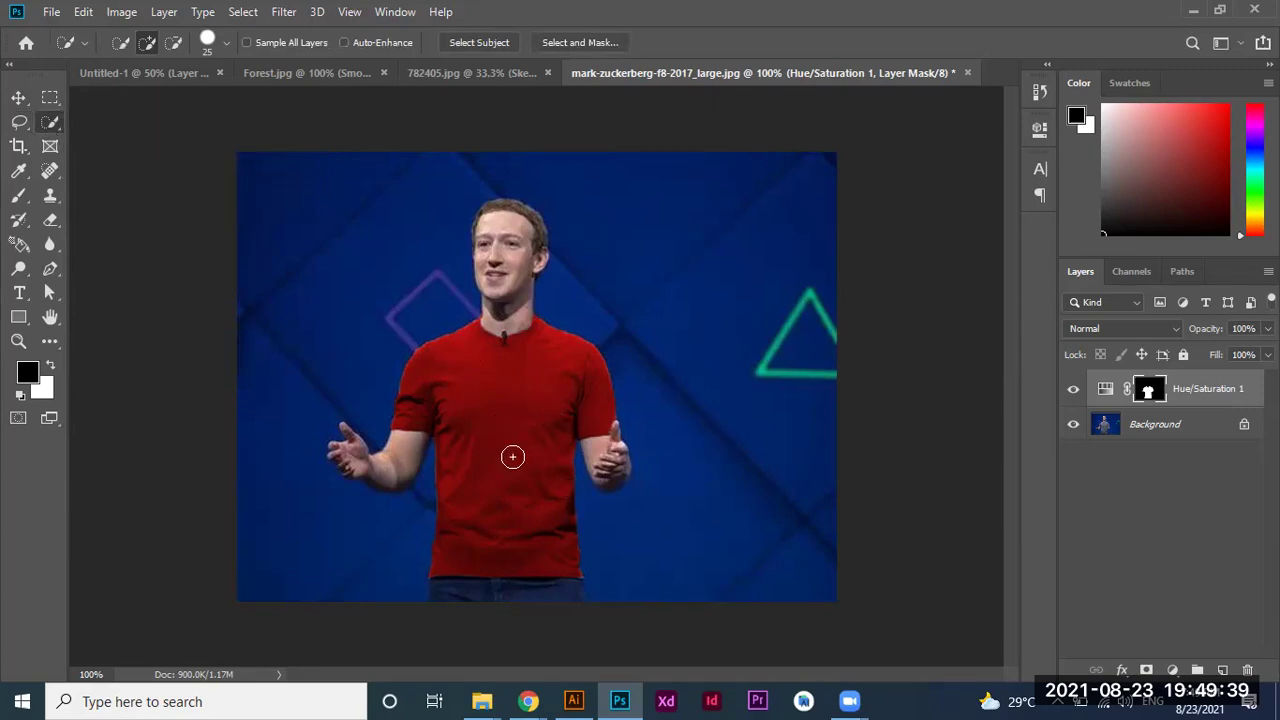
click(1173, 670)
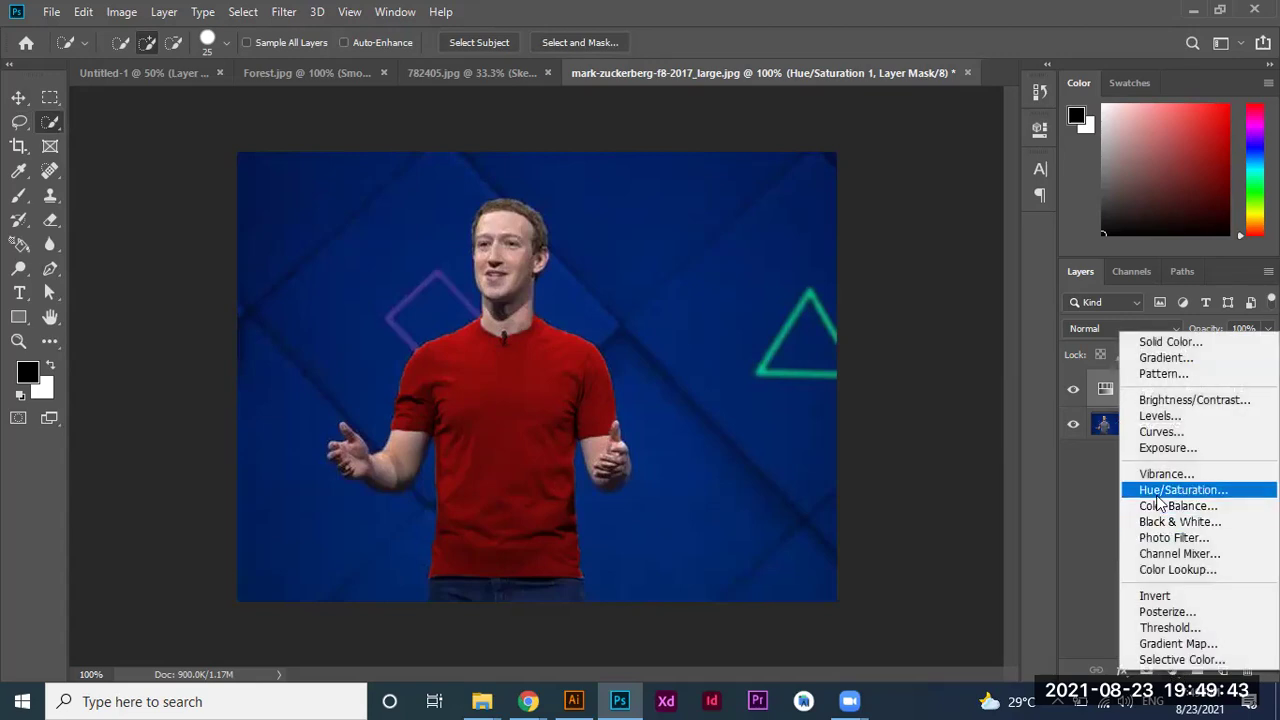
click(974, 445)
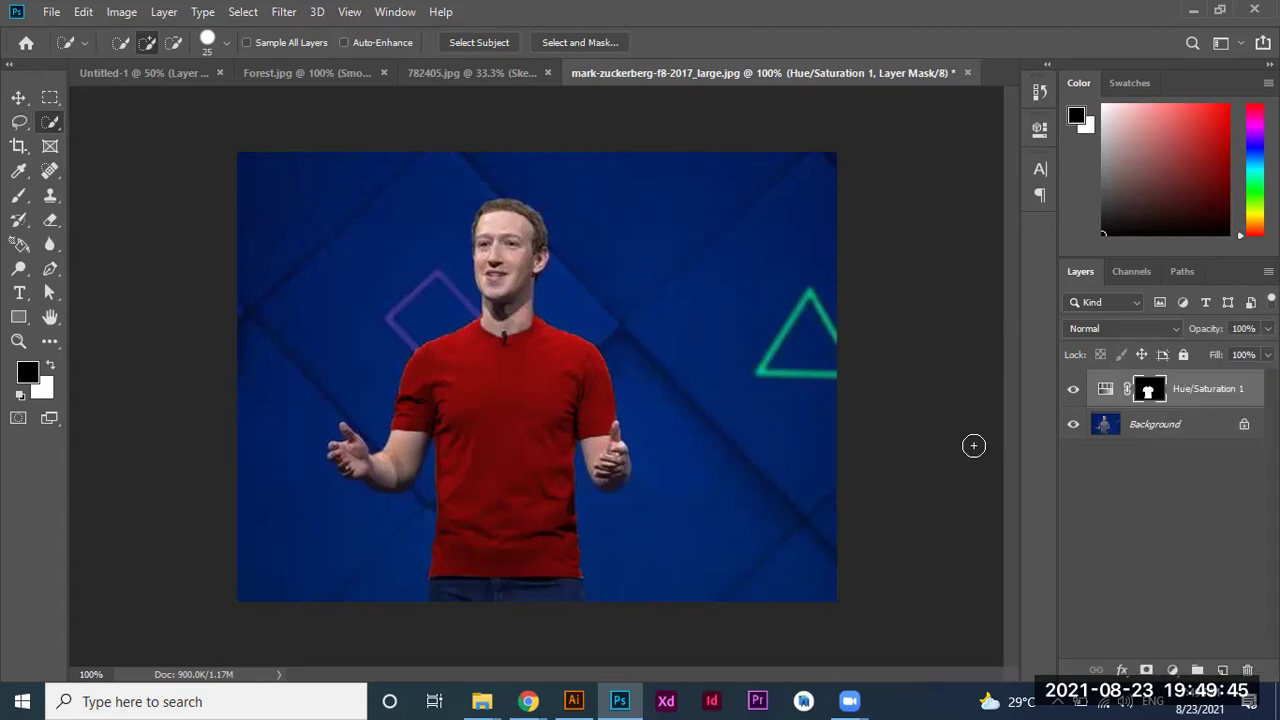
key(ctrl+plus)
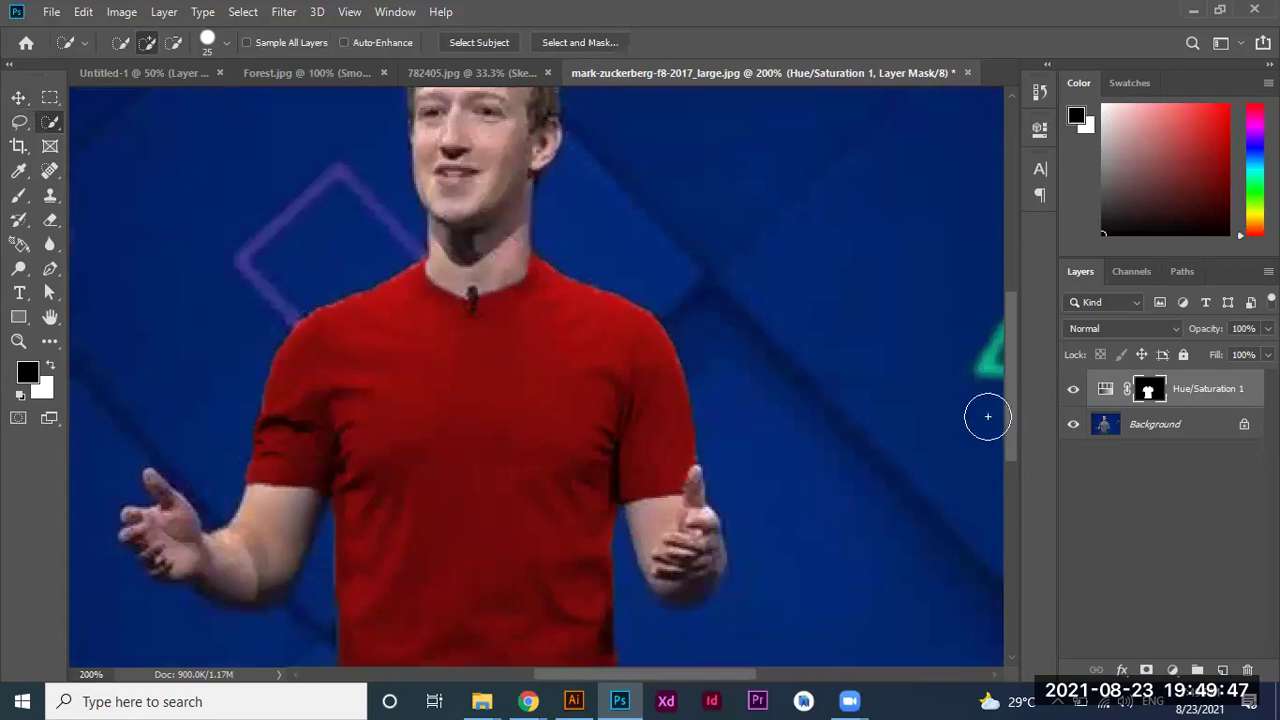
drag(1007, 412, 1010, 471)
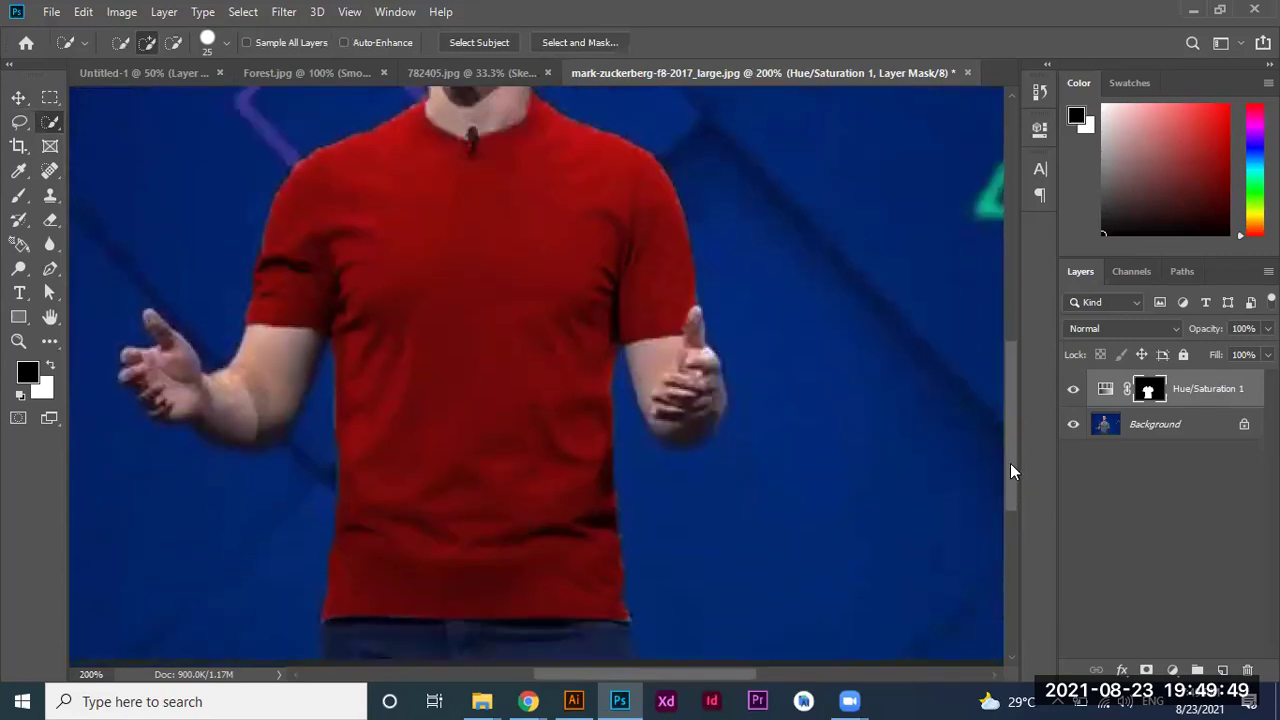
key(ctrl+minus)
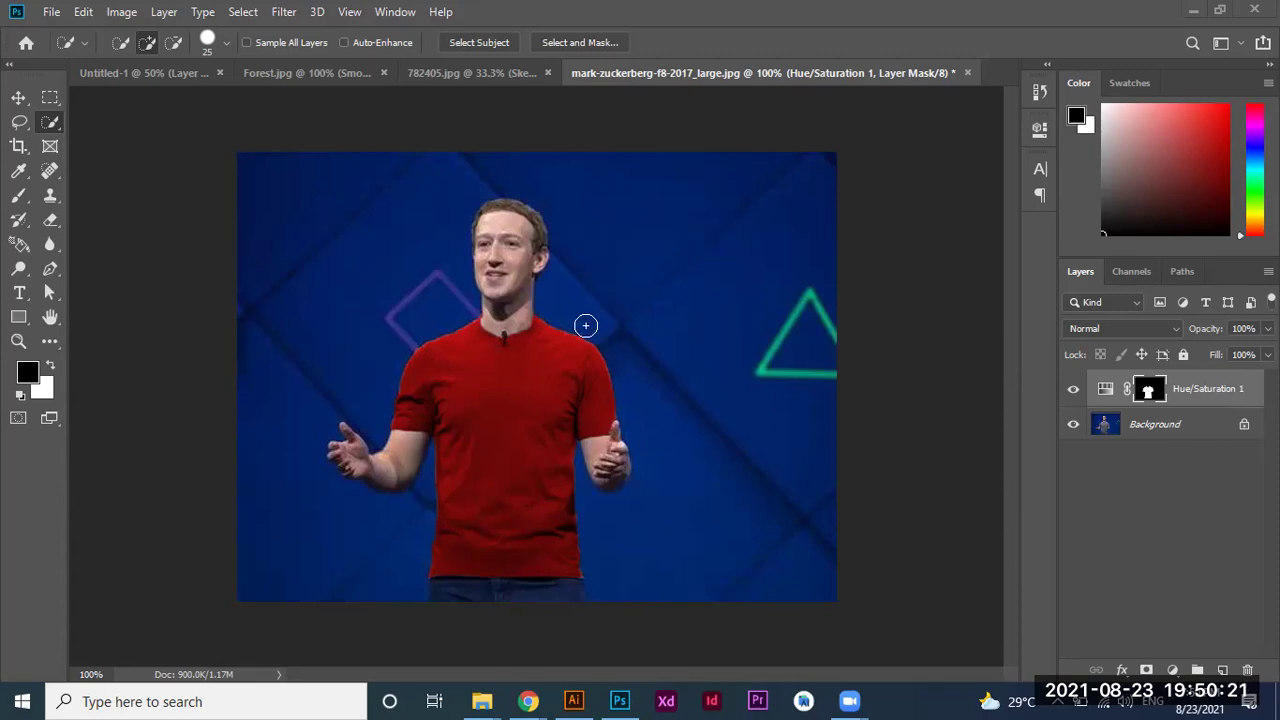
click(50, 98)
right_click(53, 98)
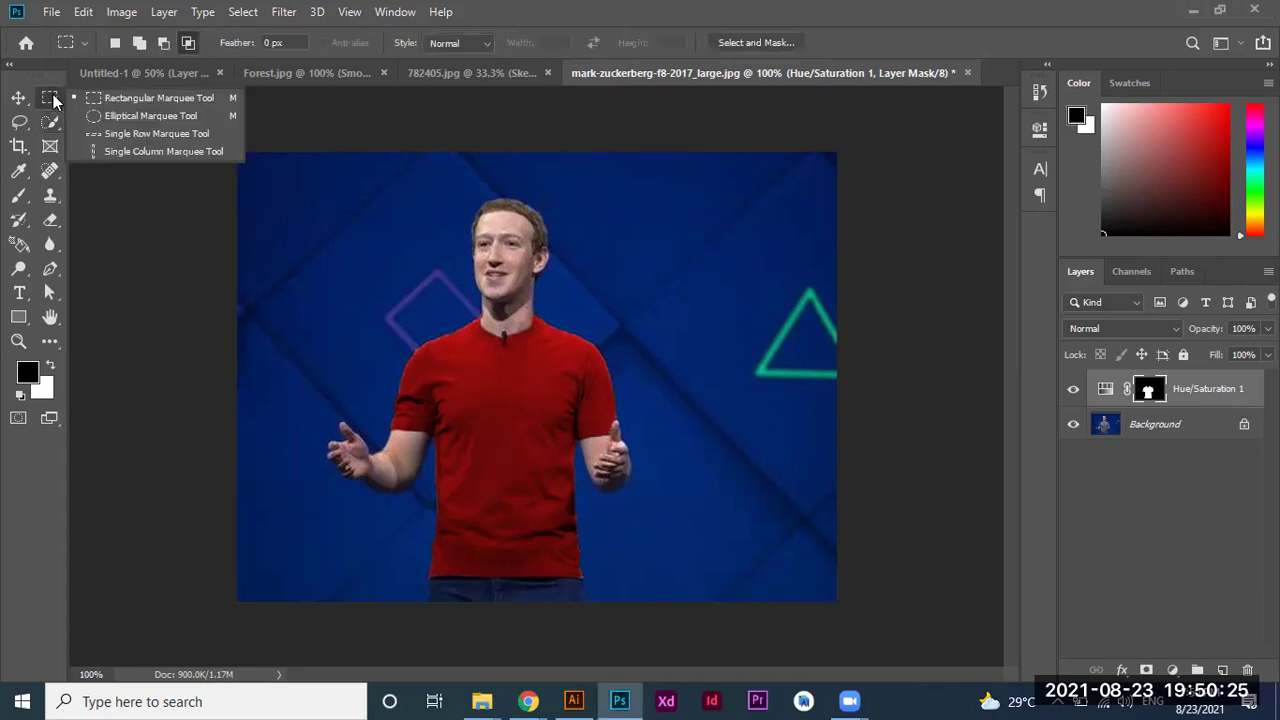
click(105, 100)
drag(357, 215, 680, 415)
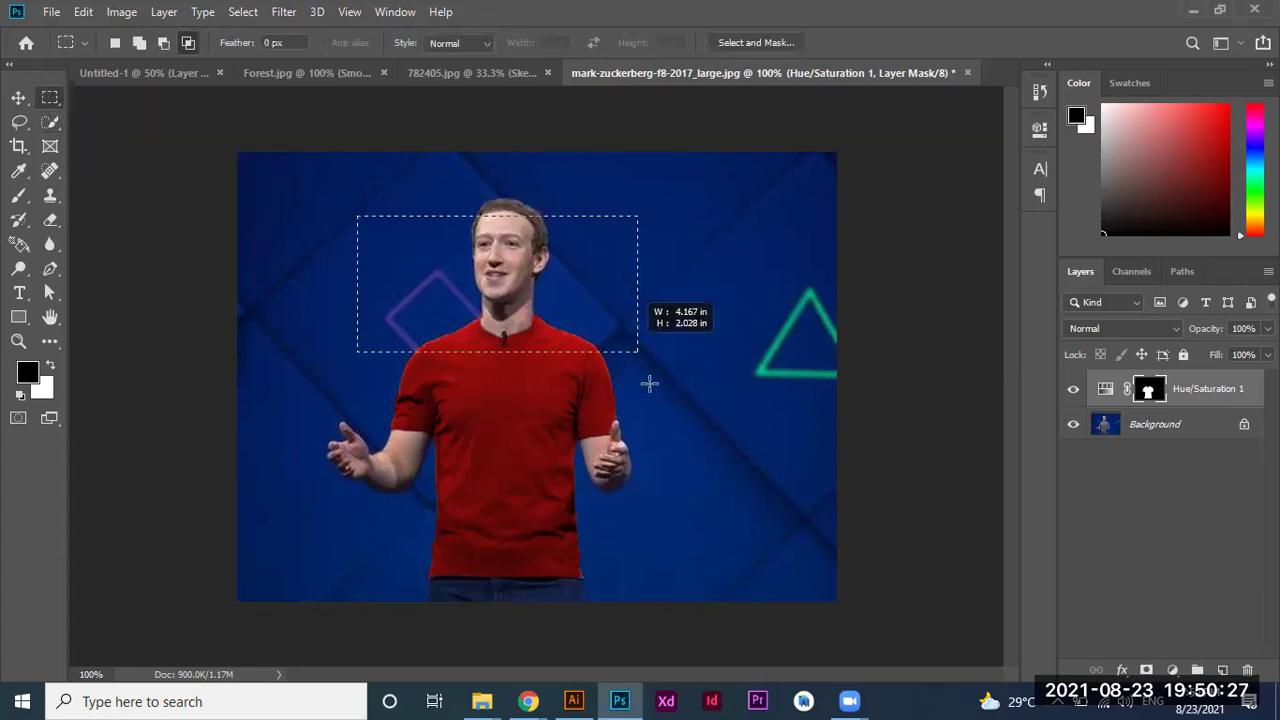
click(690, 445)
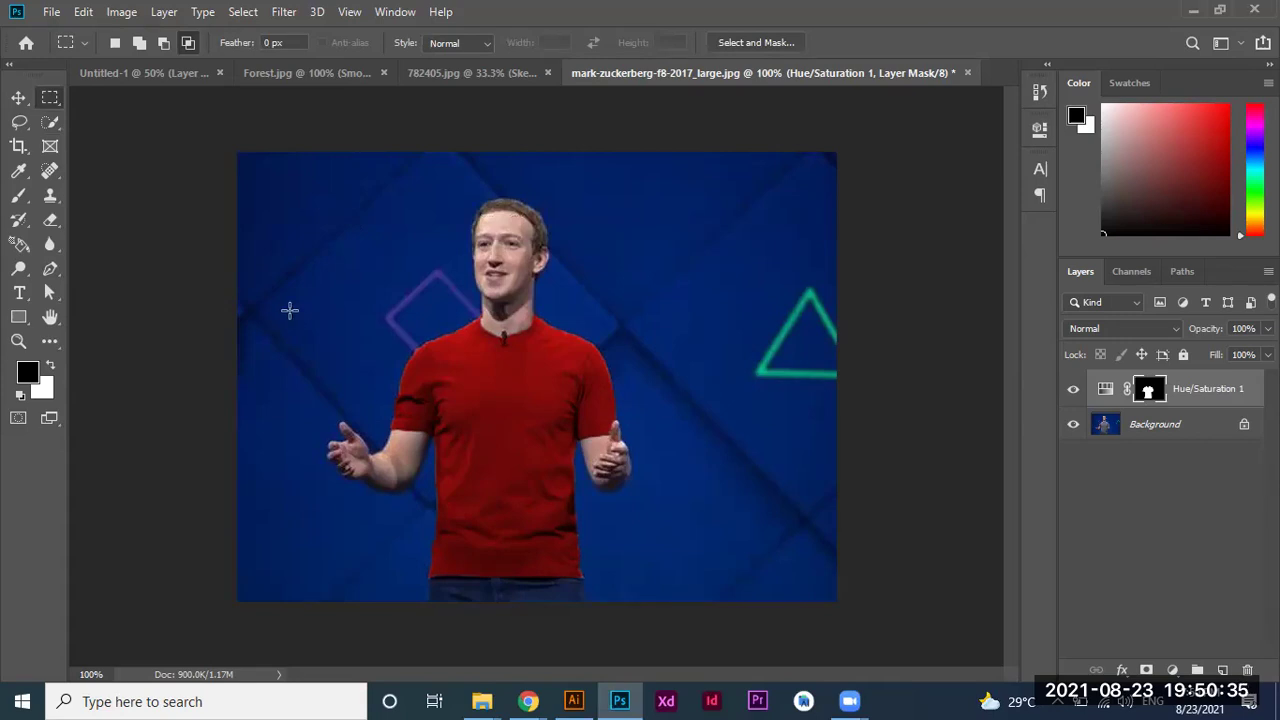
click(22, 100)
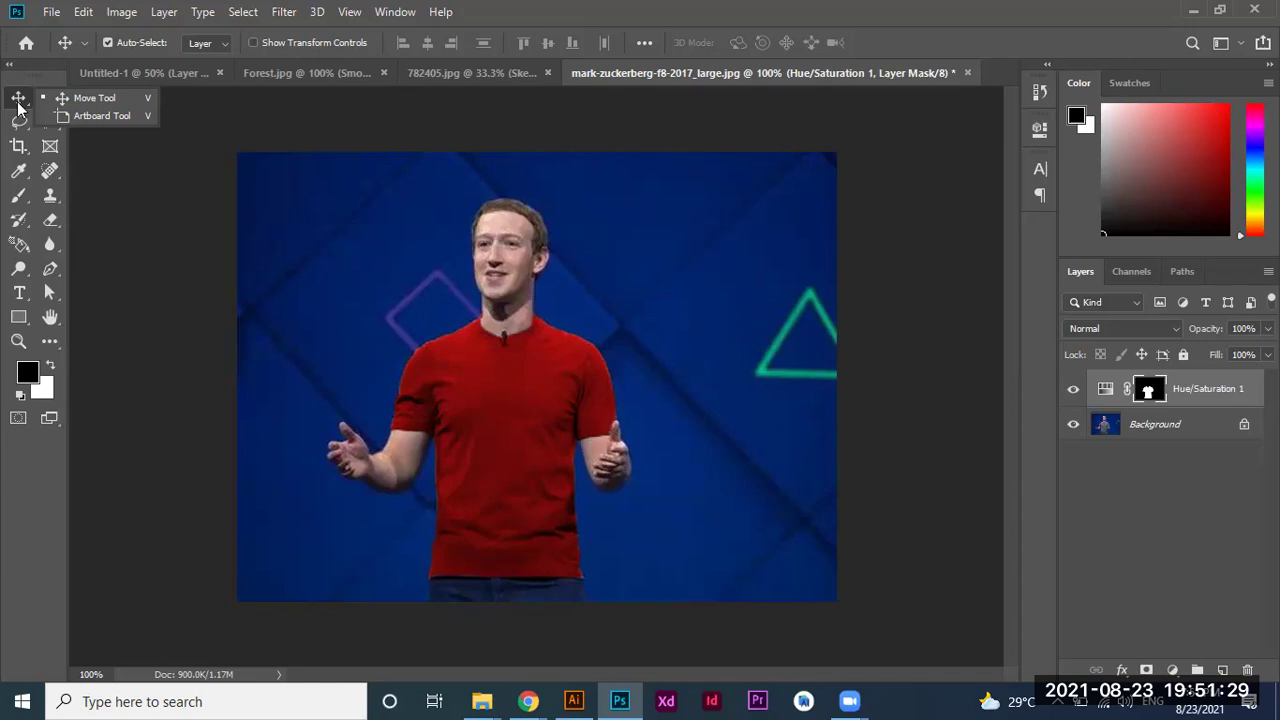
click(589, 697)
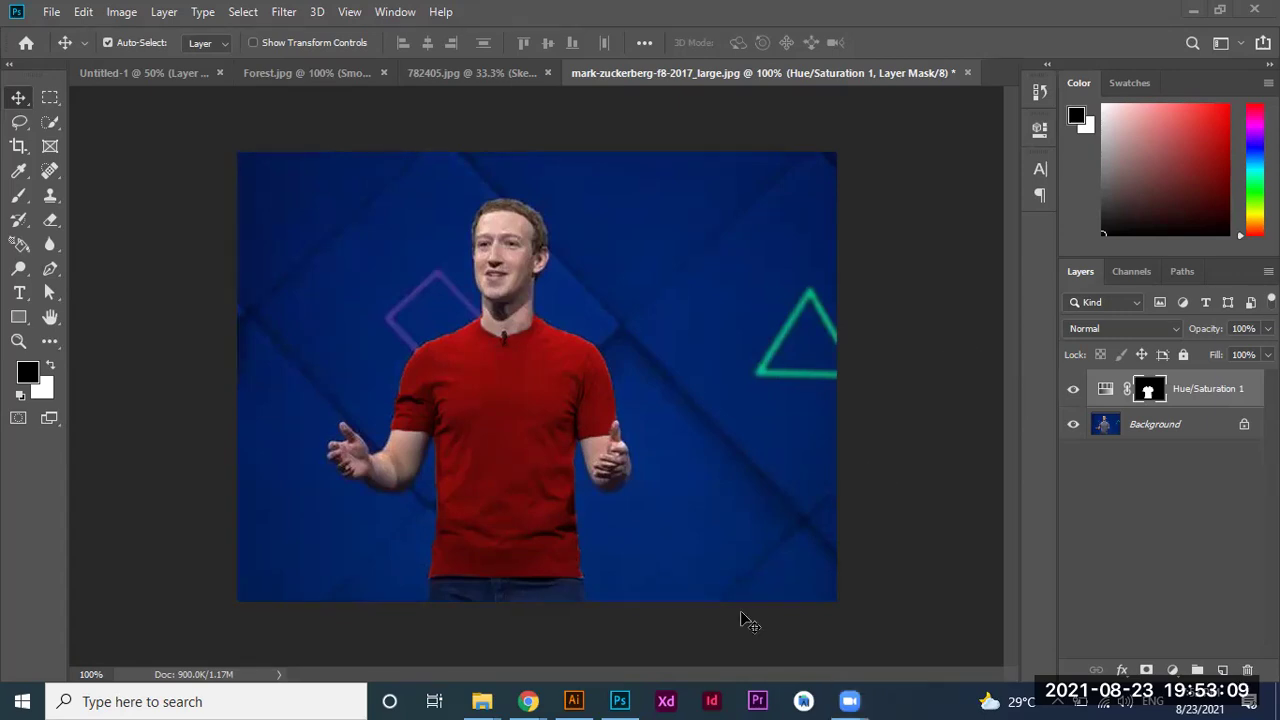
Browse the A4 Paper - CV Mockup folder, then return to Graphic Designing Material.
click(482, 701)
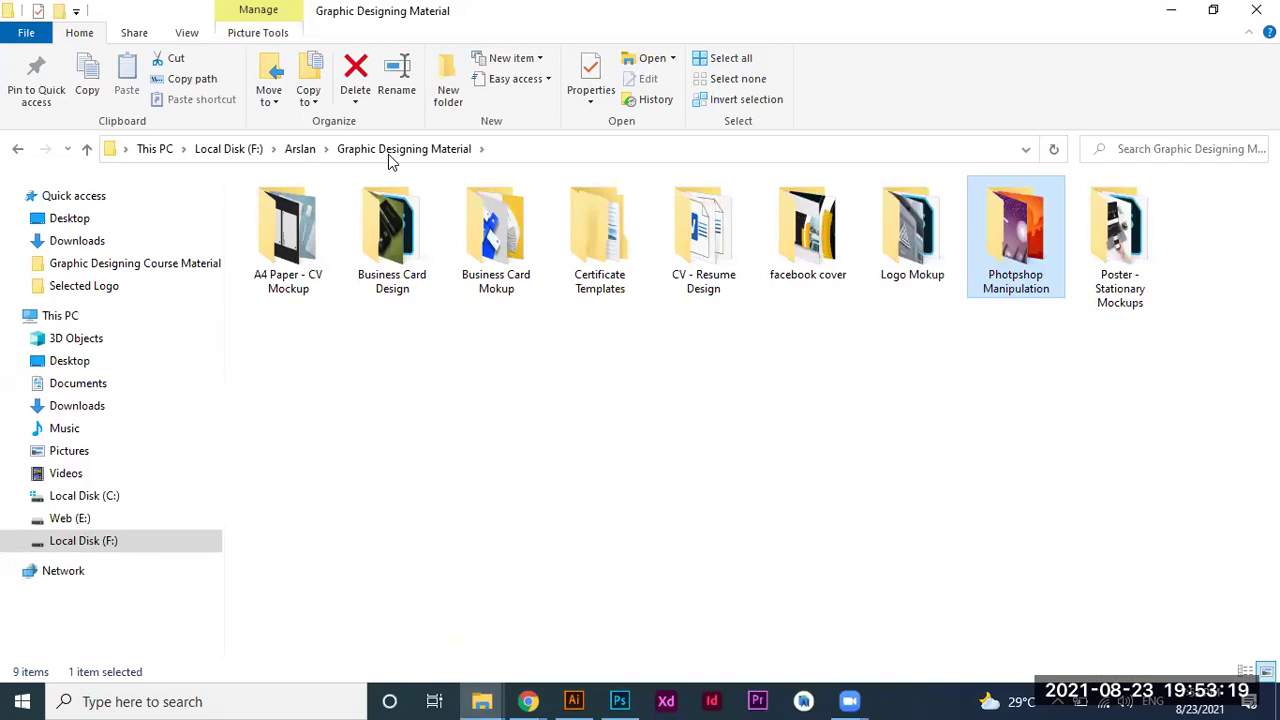
double_click(298, 228)
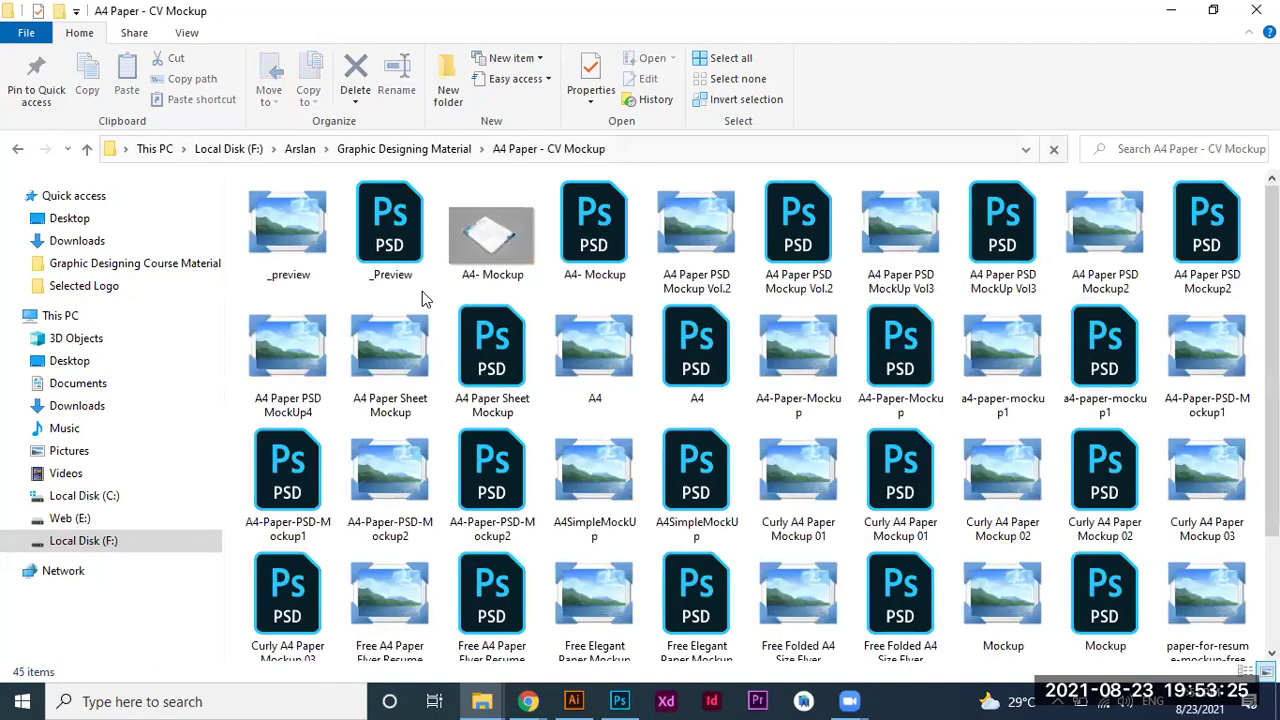
scroll(1080, 374, down, 1)
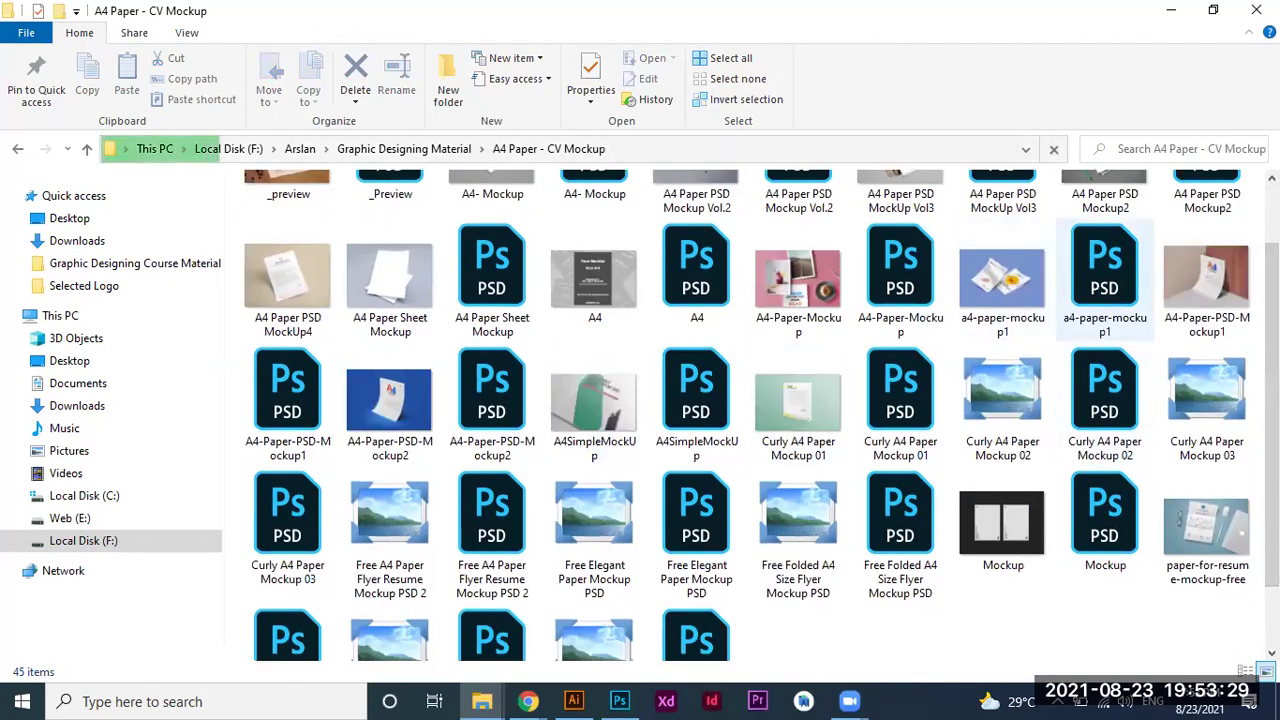
scroll(400, 418, down, 1)
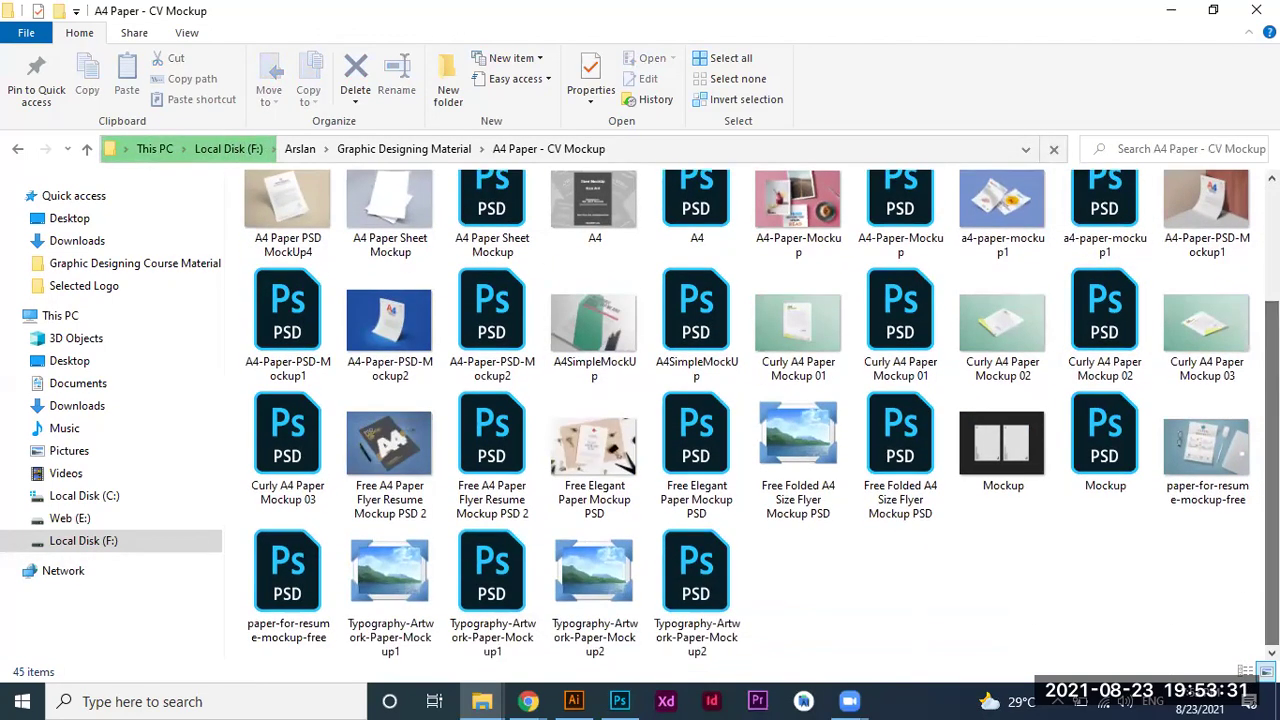
click(18, 148)
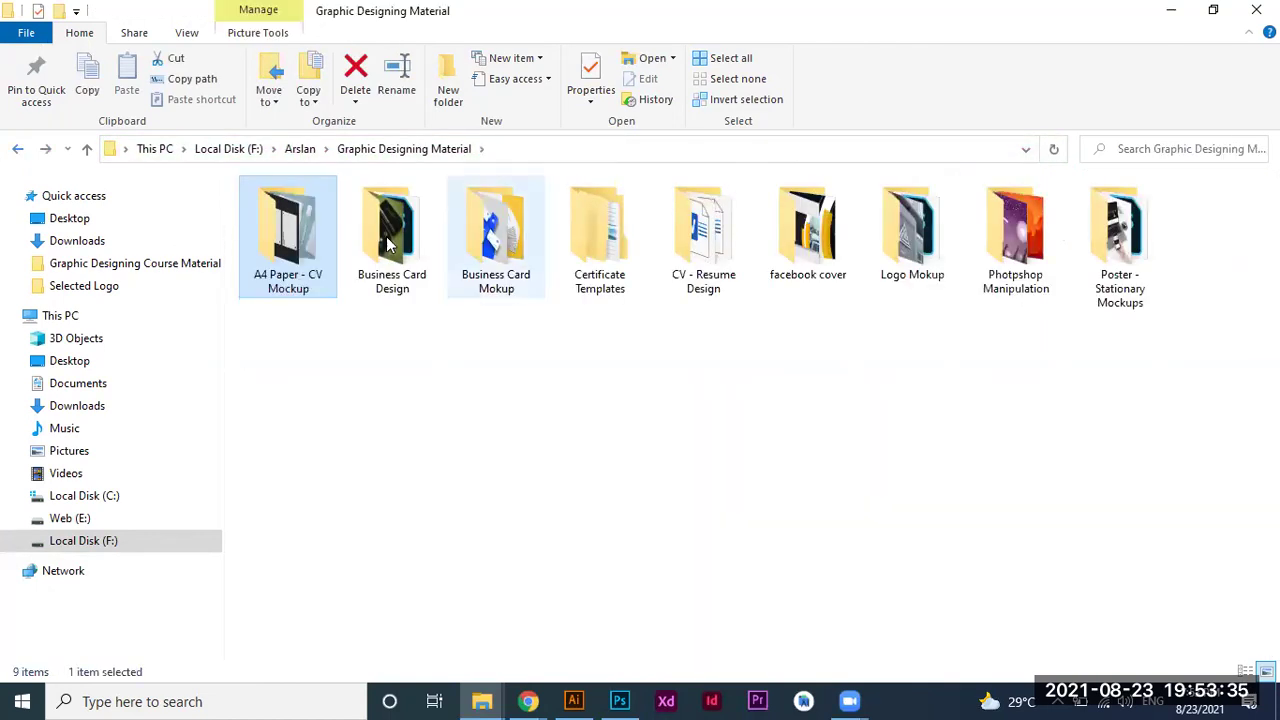
Peek into Logo Mokup, then open Poster - Stationary Mockups and select close-up_02.
double_click(906, 236)
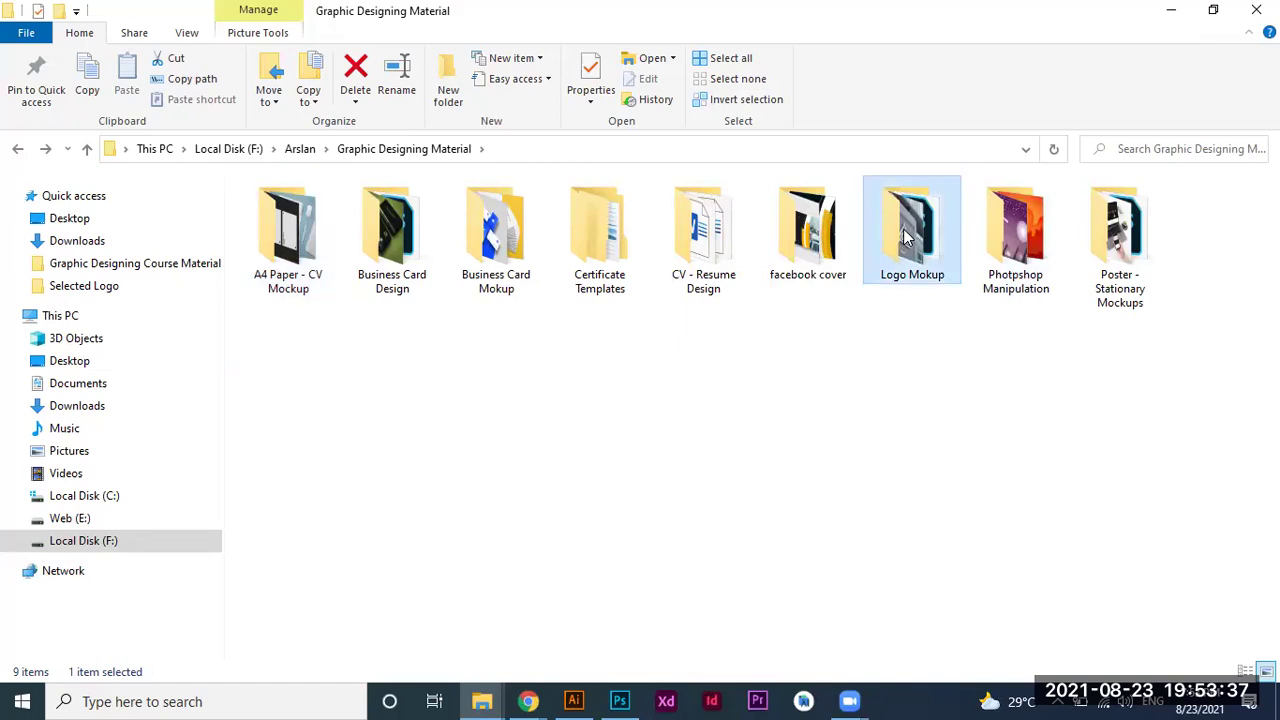
click(18, 148)
double_click(1115, 236)
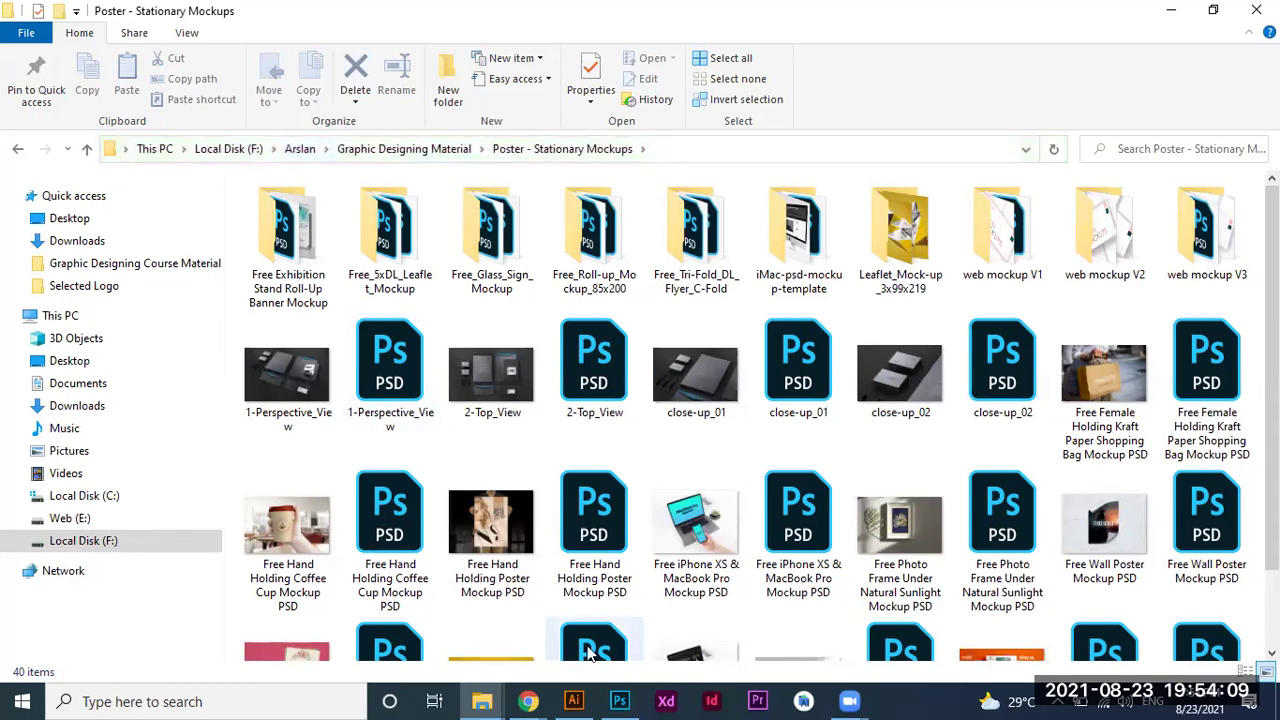
drag(1272, 380, 1272, 390)
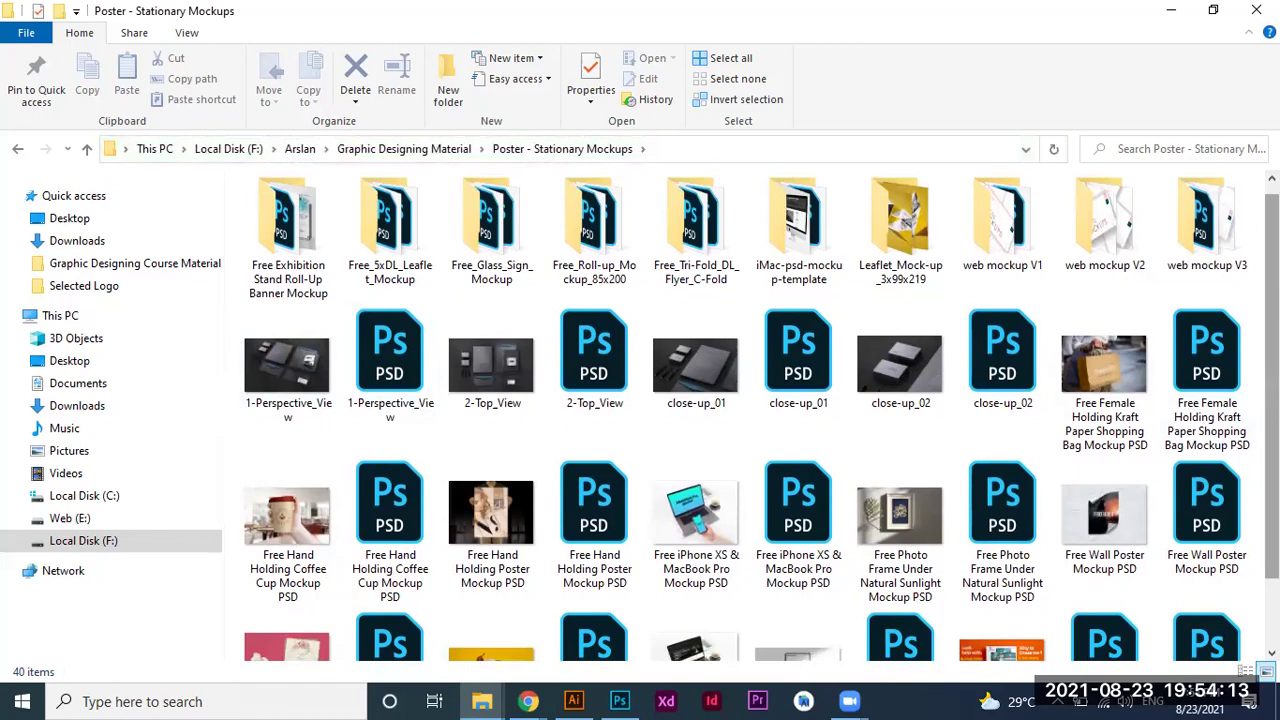
scroll(885, 310, down, 1)
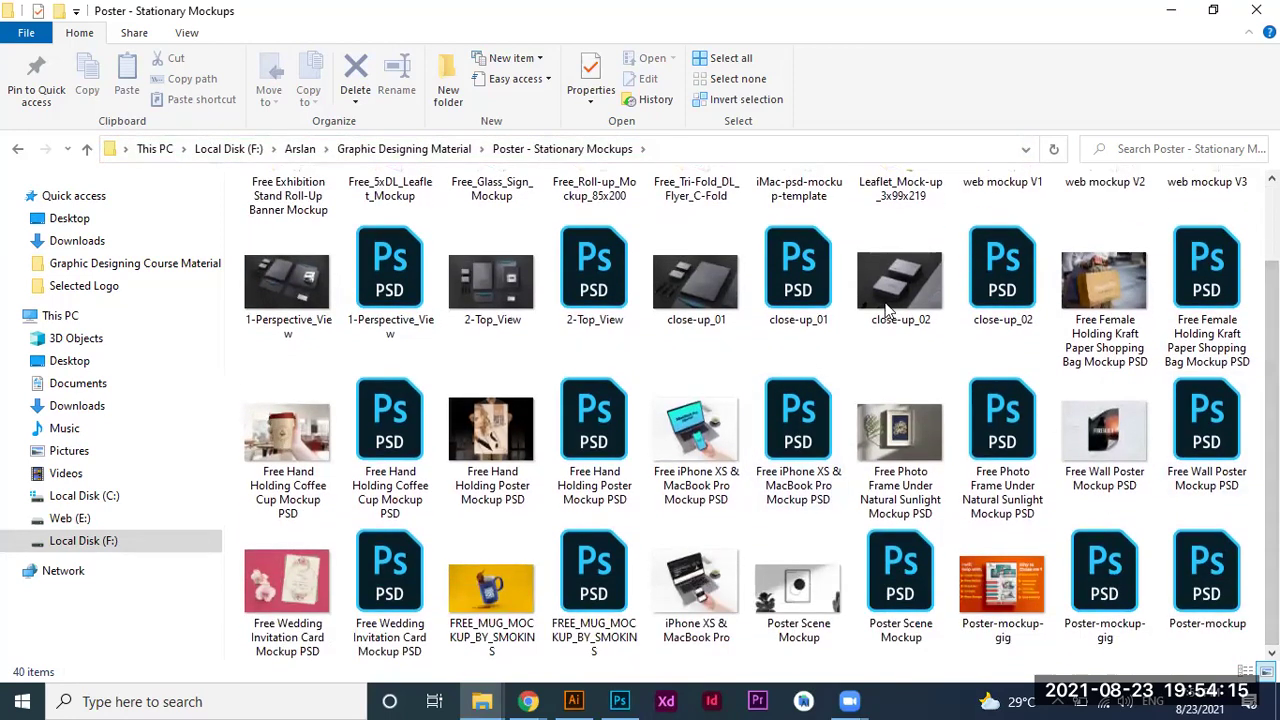
click(885, 308)
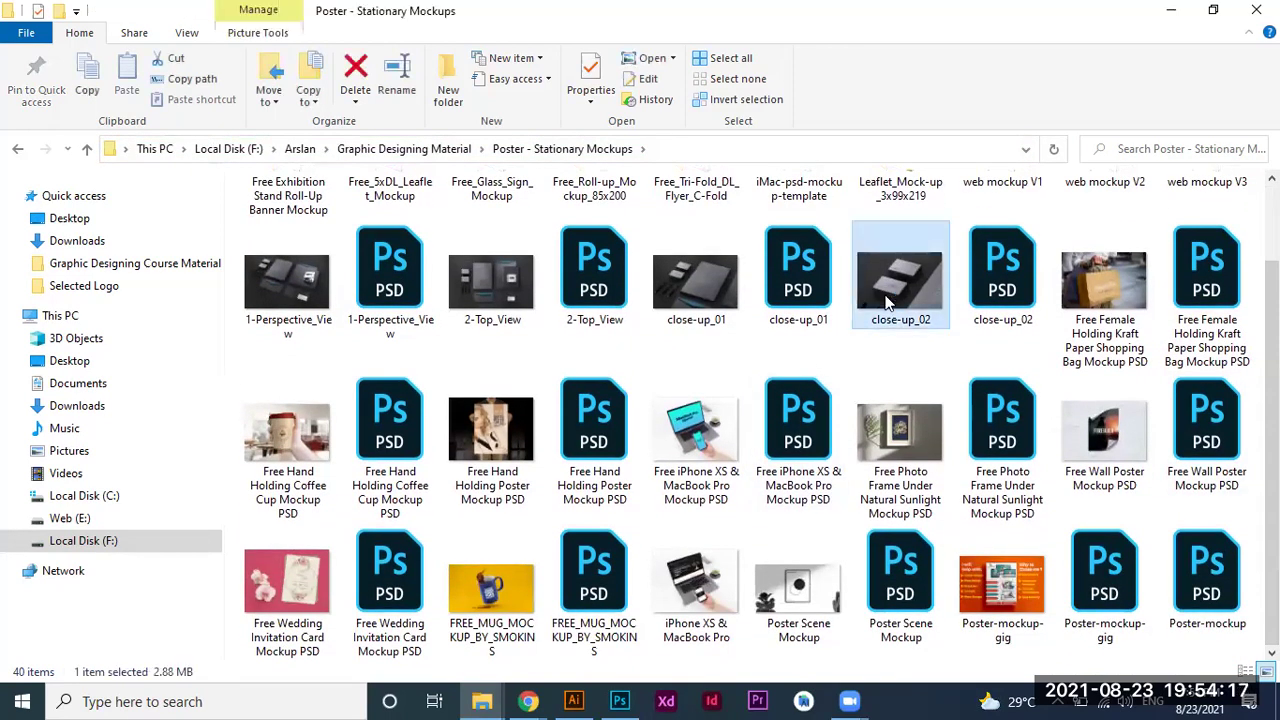
double_click(885, 302)
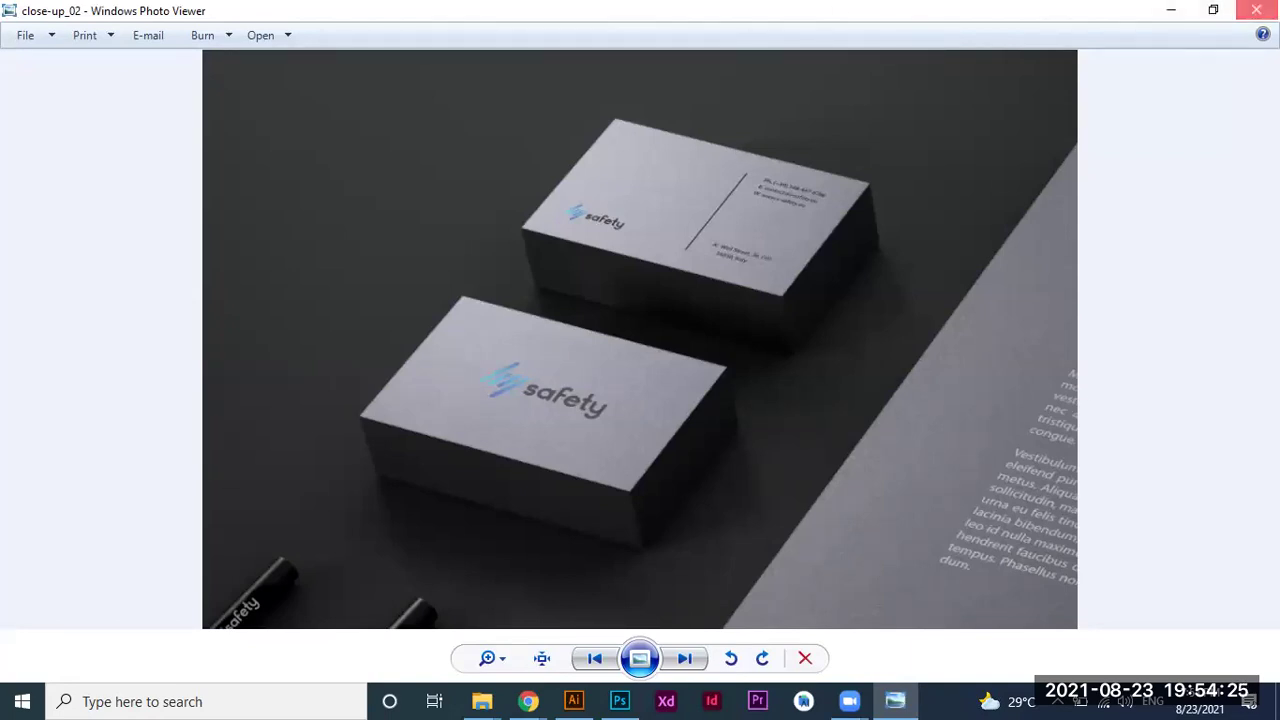
click(1256, 10)
mouse_move(696, 285)
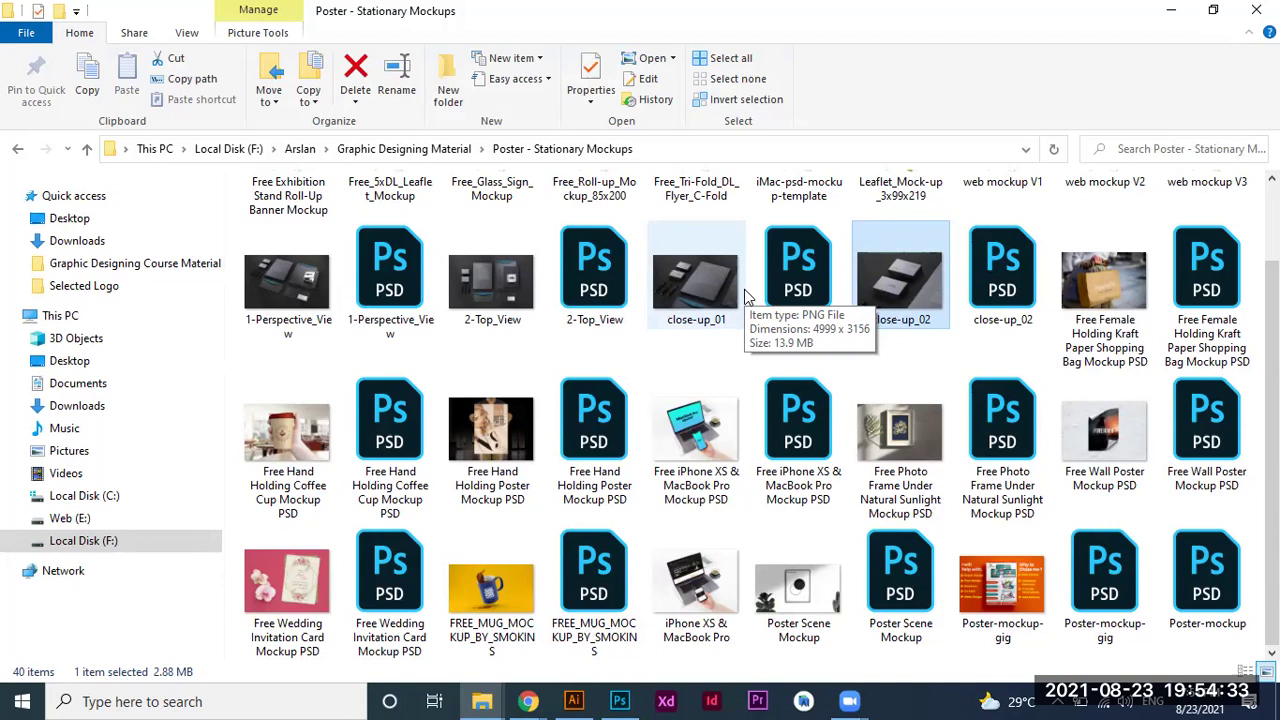
Navigate via Arslan to Dynamic Developers Data > Services Posters and select Graphic Designing Pricing List.
click(300, 149)
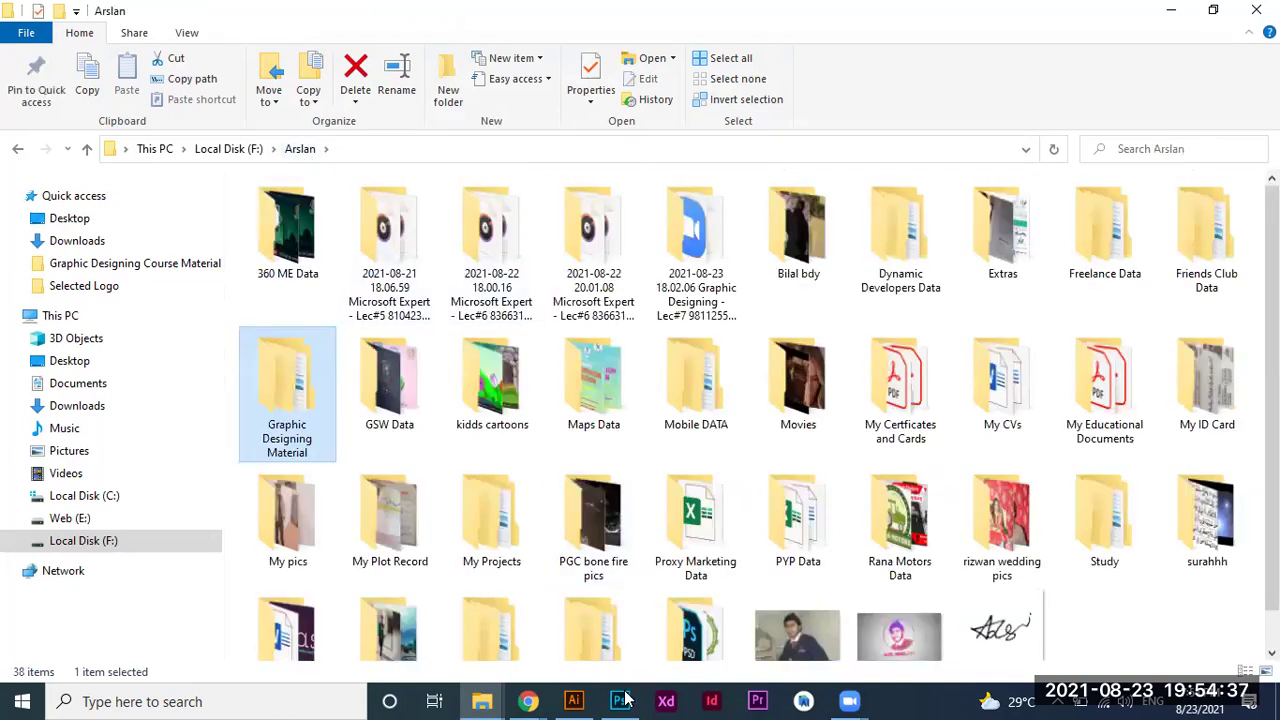
scroll(1200, 400, down, 1)
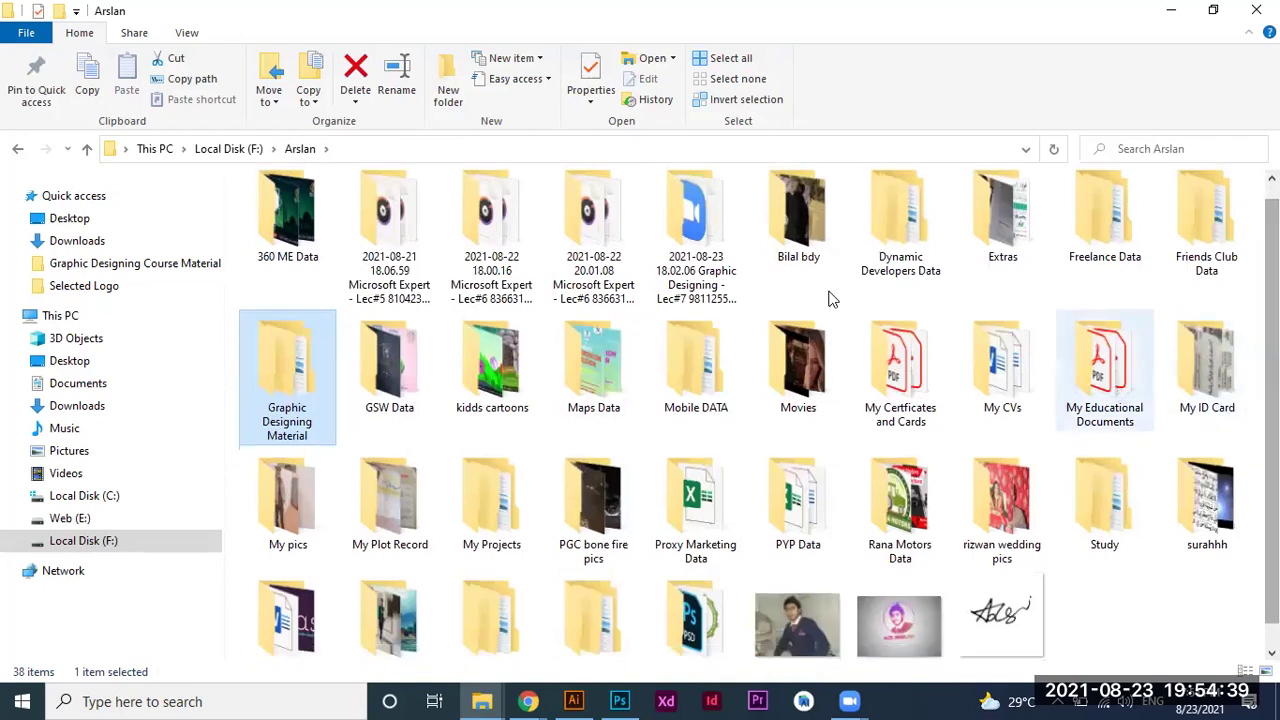
double_click(900, 230)
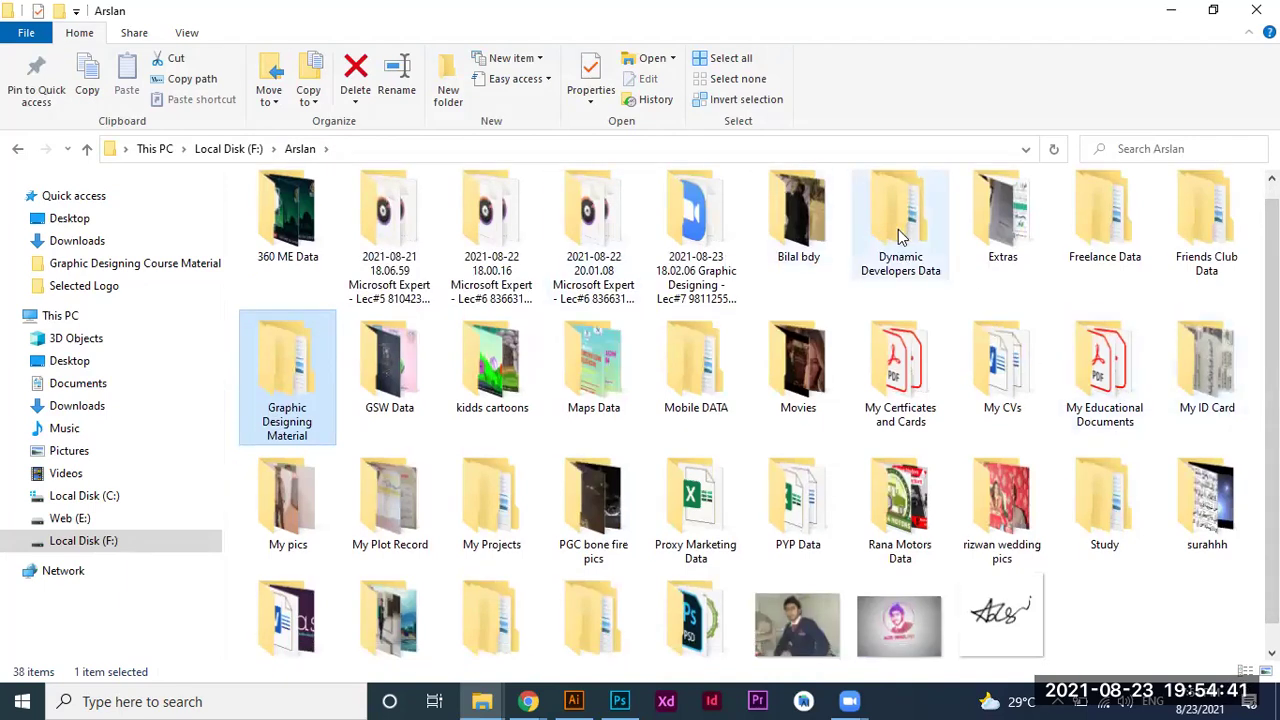
click(368, 270)
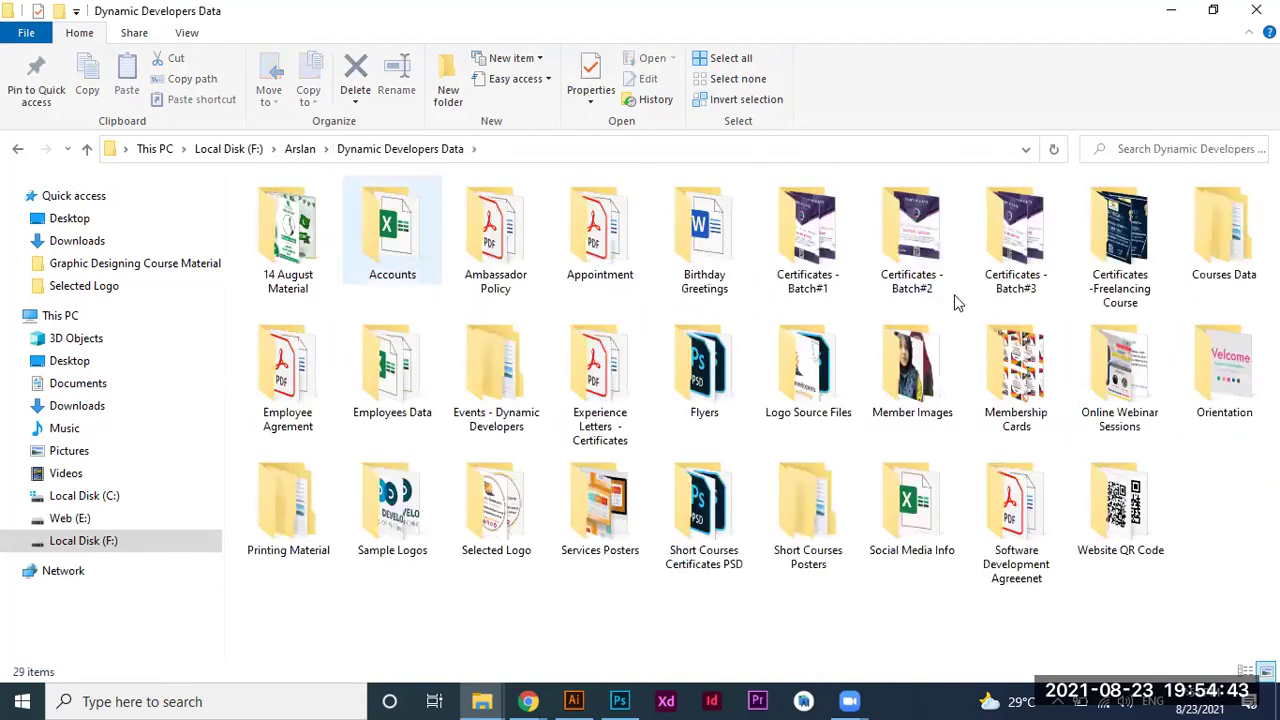
click(826, 250)
mouse_move(808, 240)
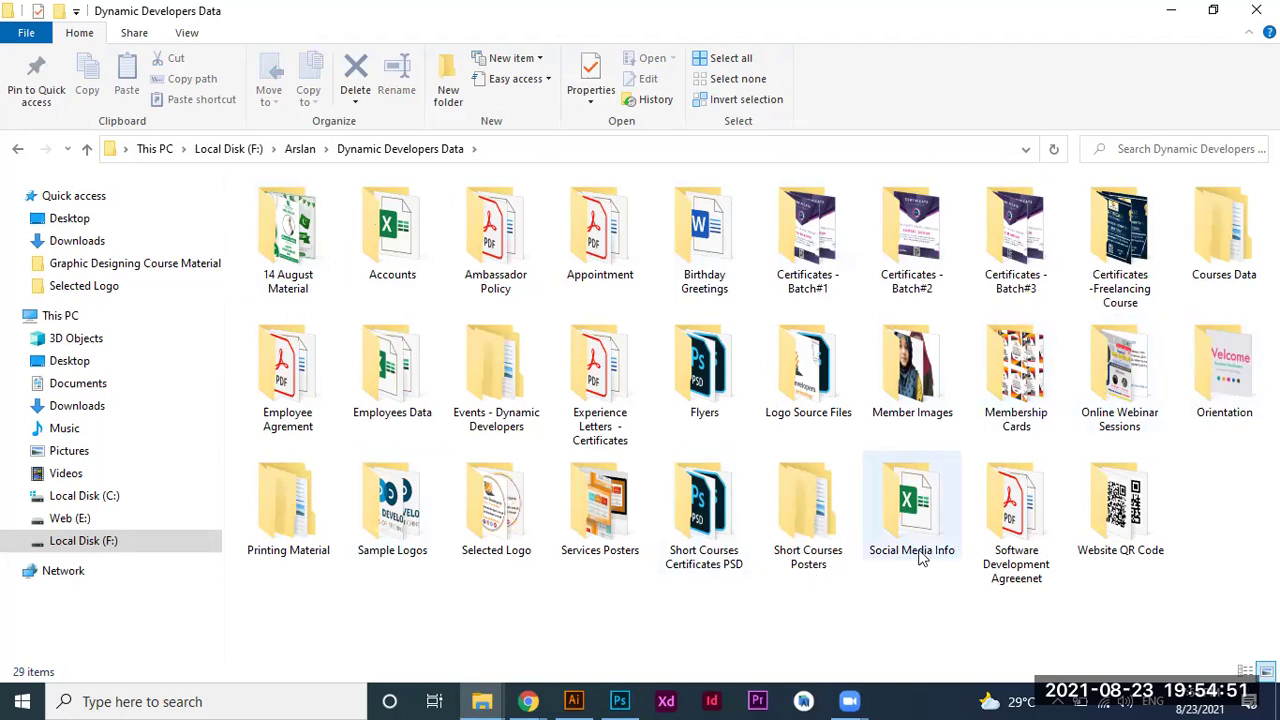
double_click(592, 530)
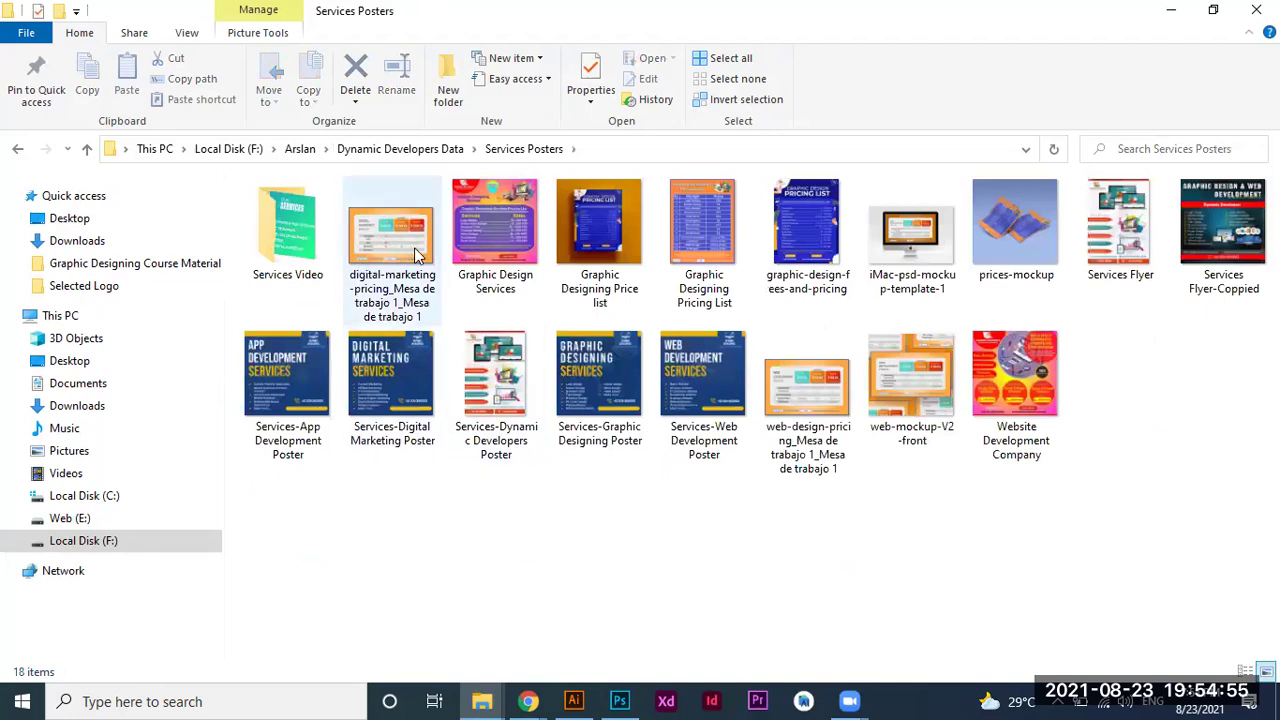
click(714, 233)
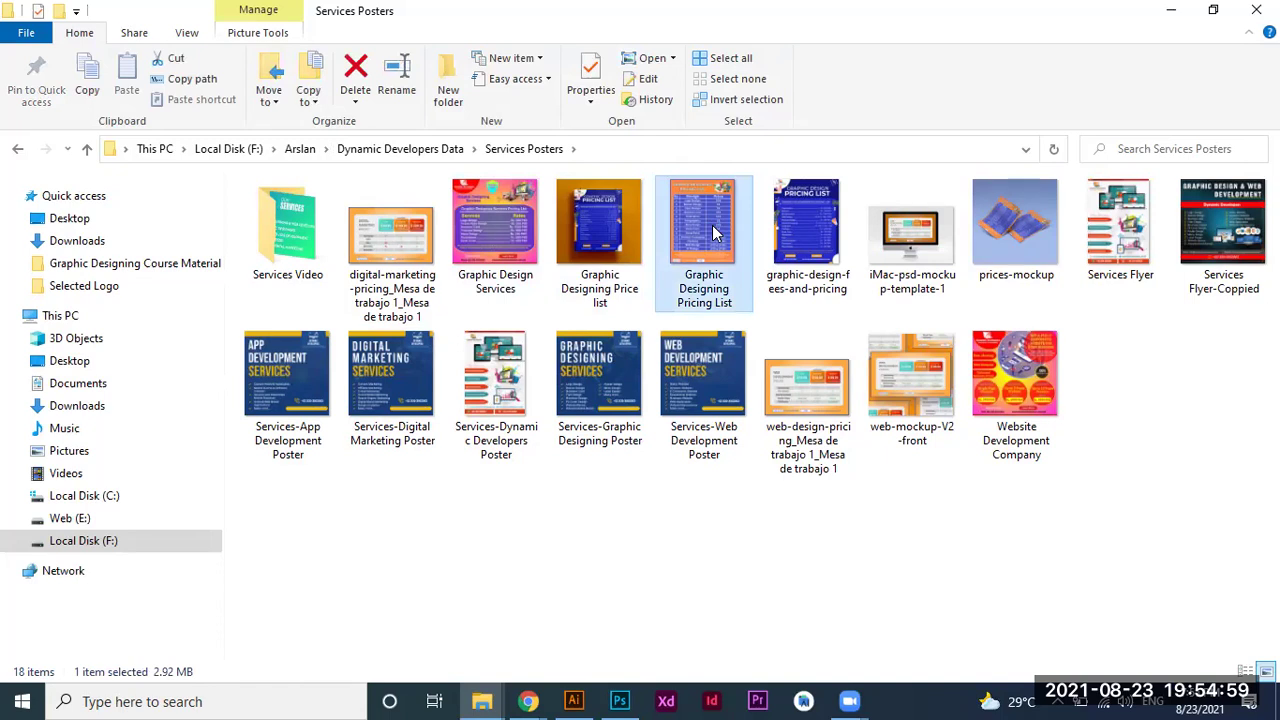
double_click(714, 233)
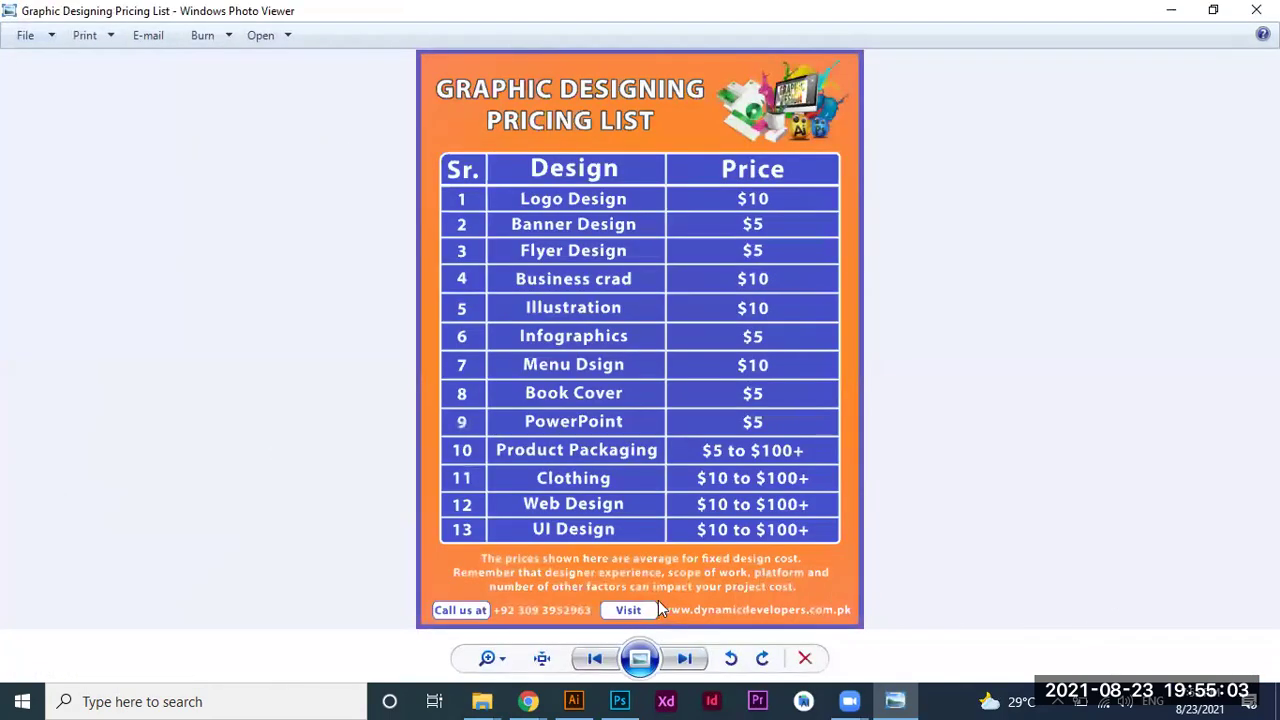
key(Right)
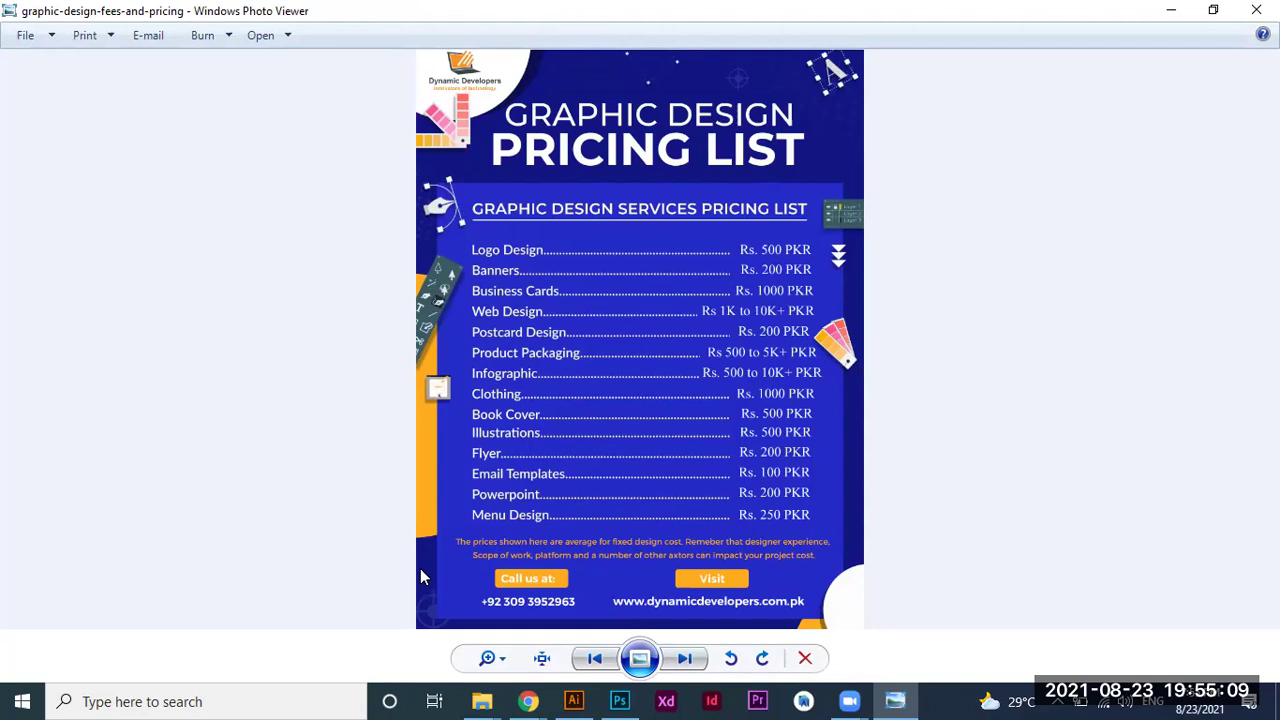
click(595, 667)
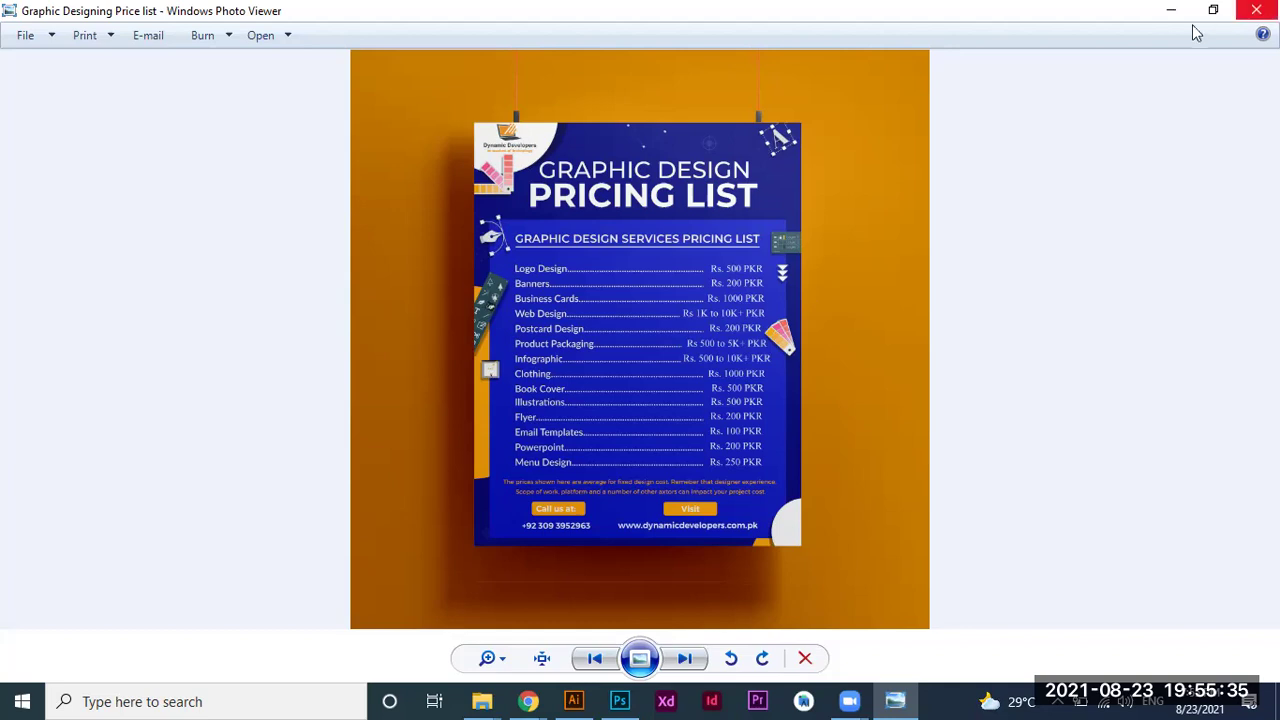
key(Escape)
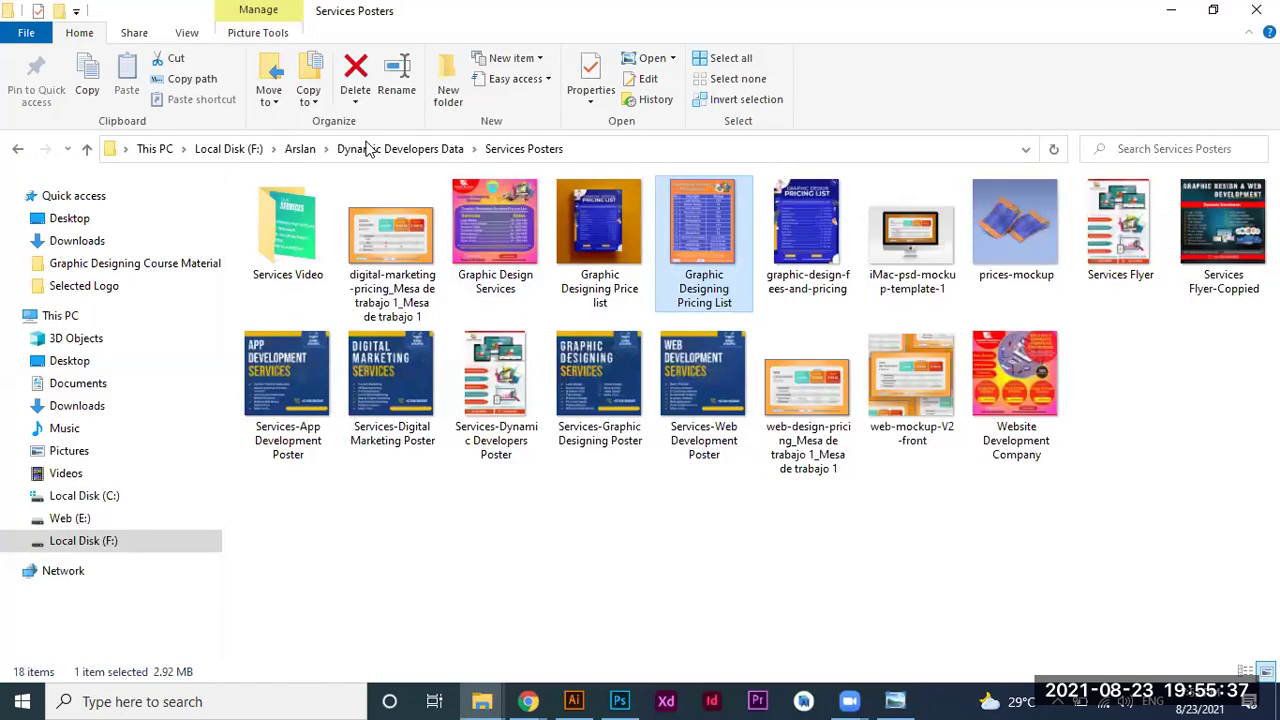